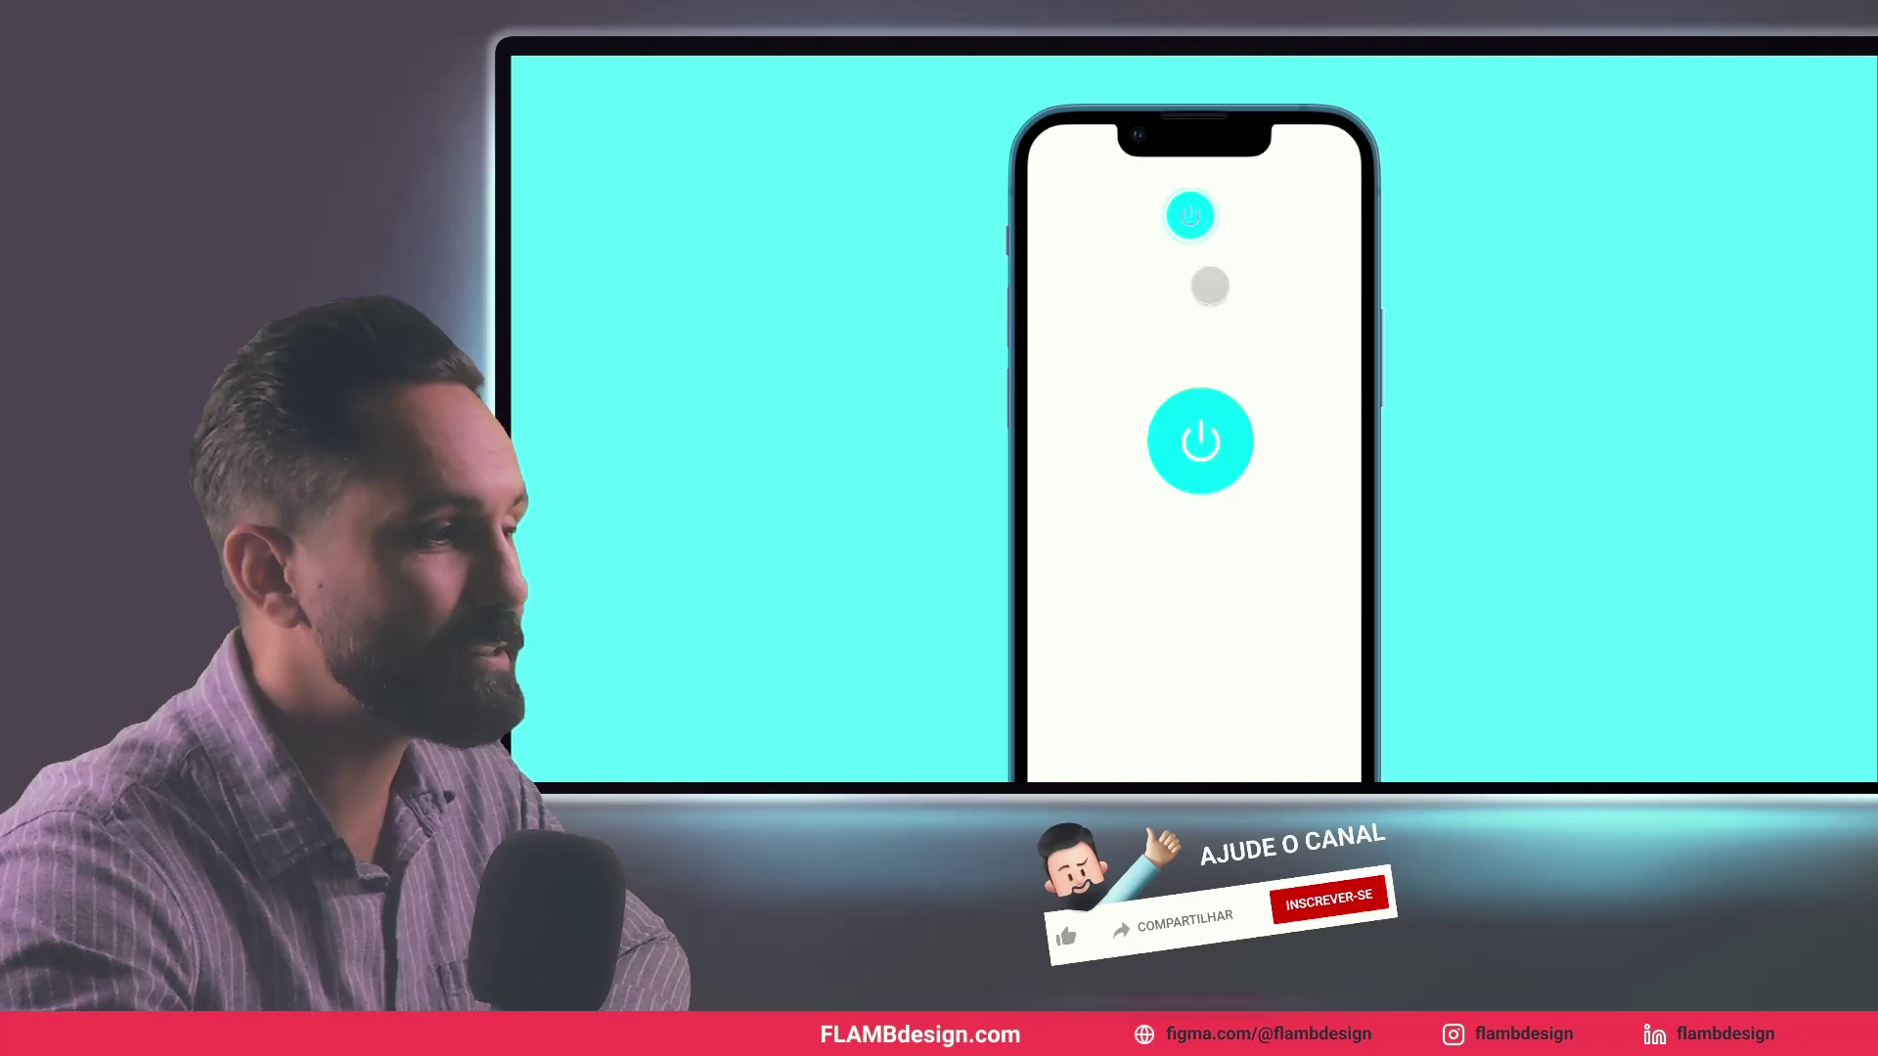
Step: In the prototype preview, tap the power button twice to toggle its icon dark blue, then white
{"action": "left_click", "coordinate": [1203, 438]}
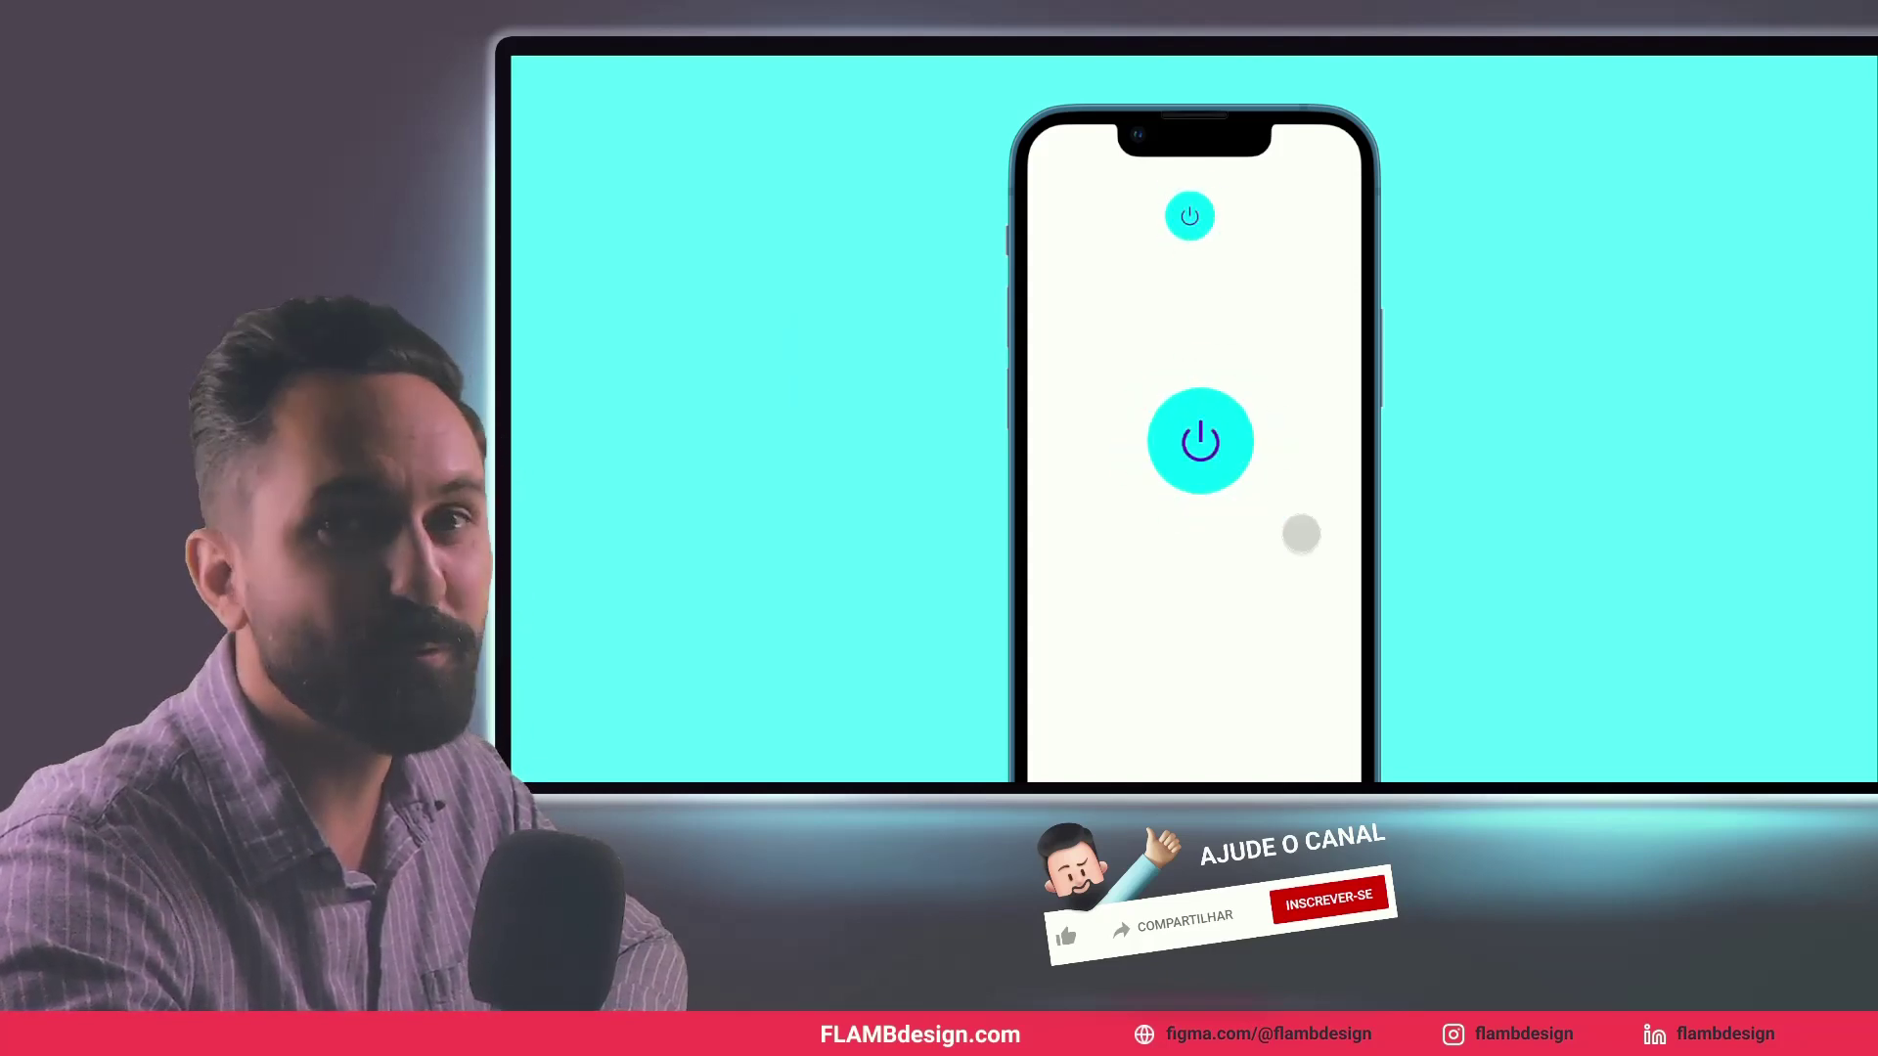
{"action": "left_click", "coordinate": [1233, 470]}
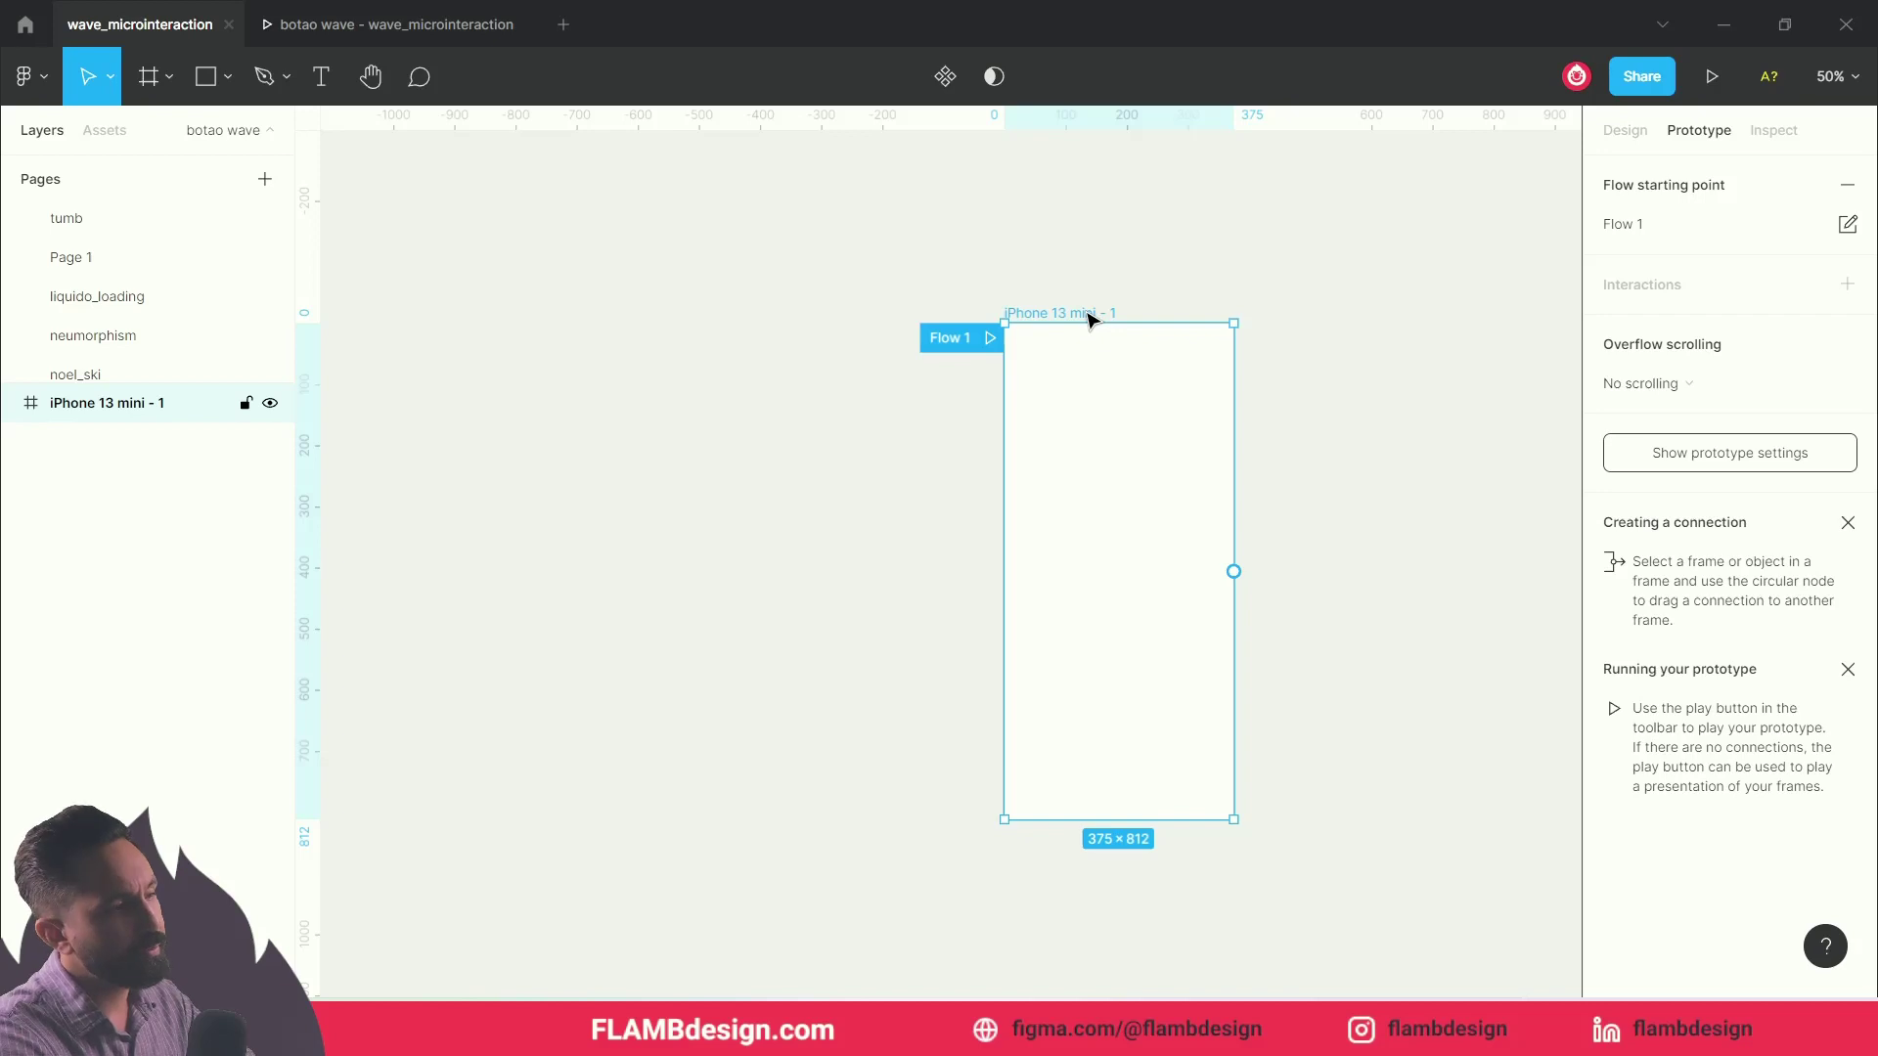
Step: Check the phone frame's device presets, keeping the iPhone 13 mini size
{"action": "left_click", "coordinate": [1626, 131]}
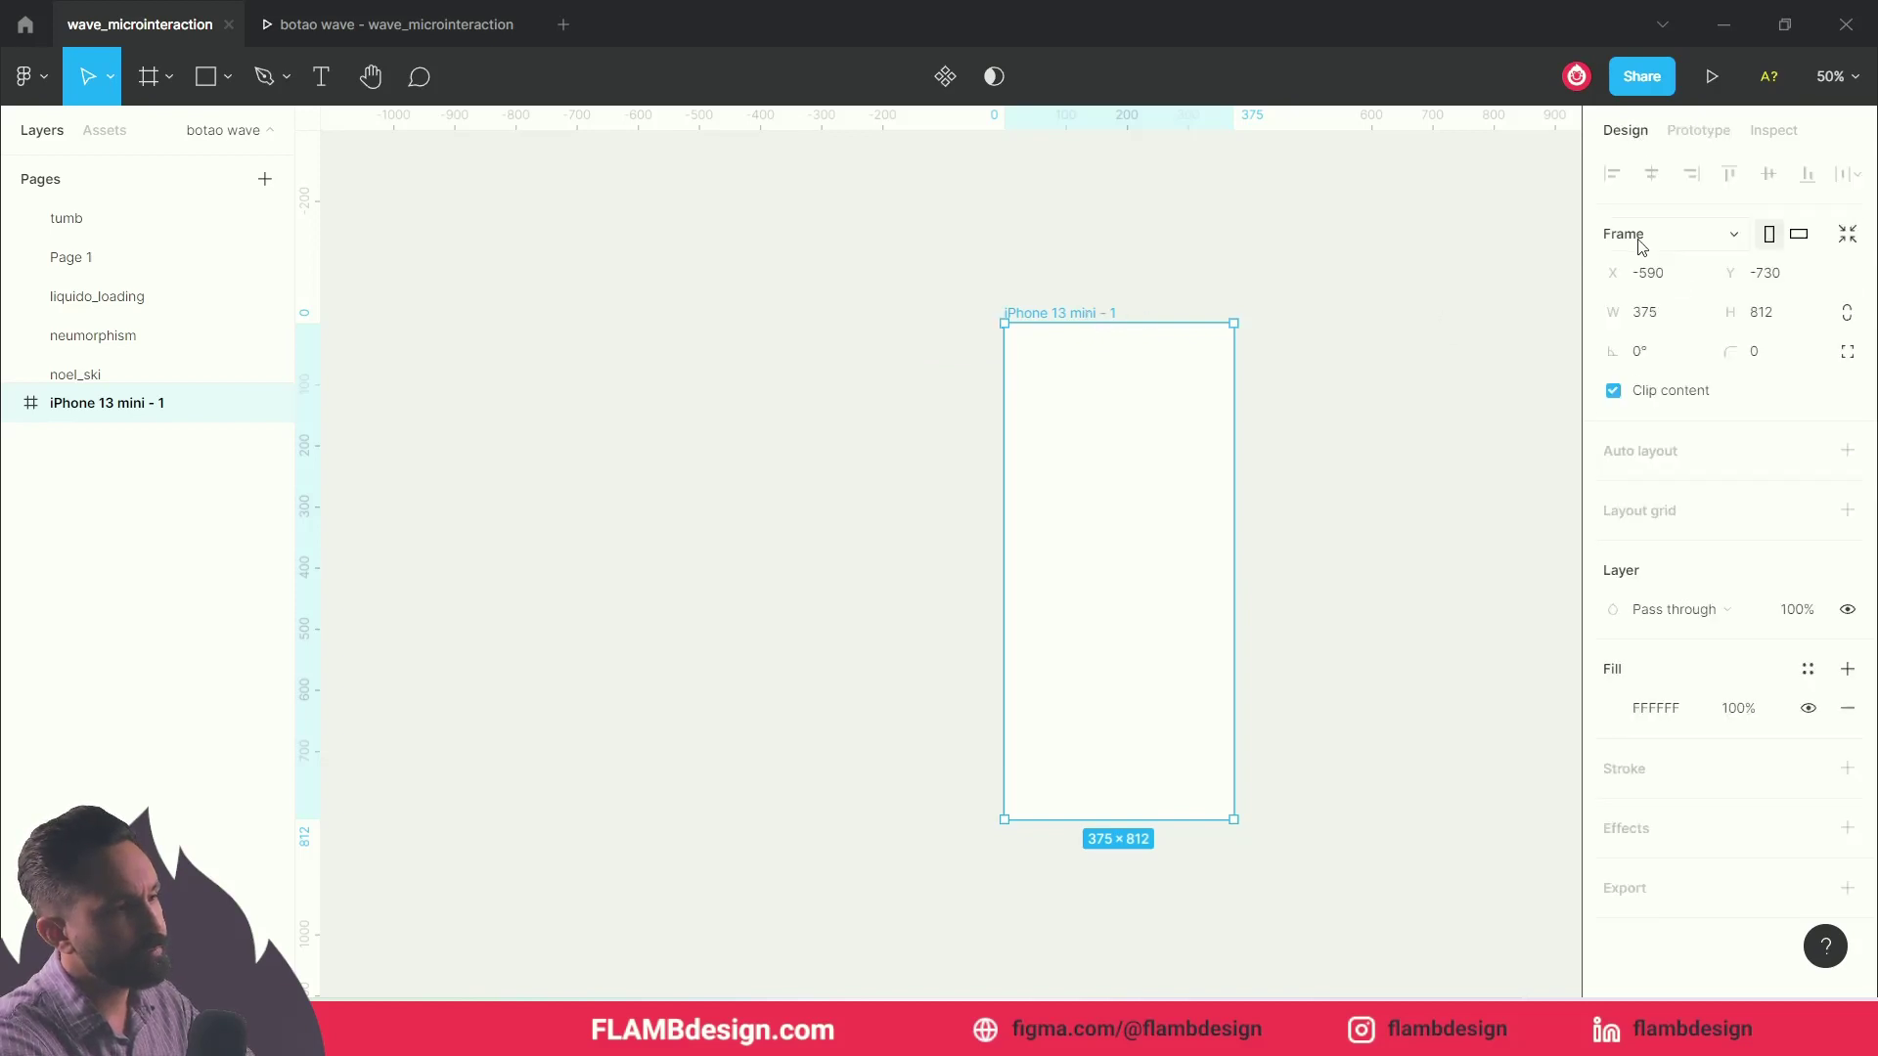
{"action": "left_click", "coordinate": [1640, 240]}
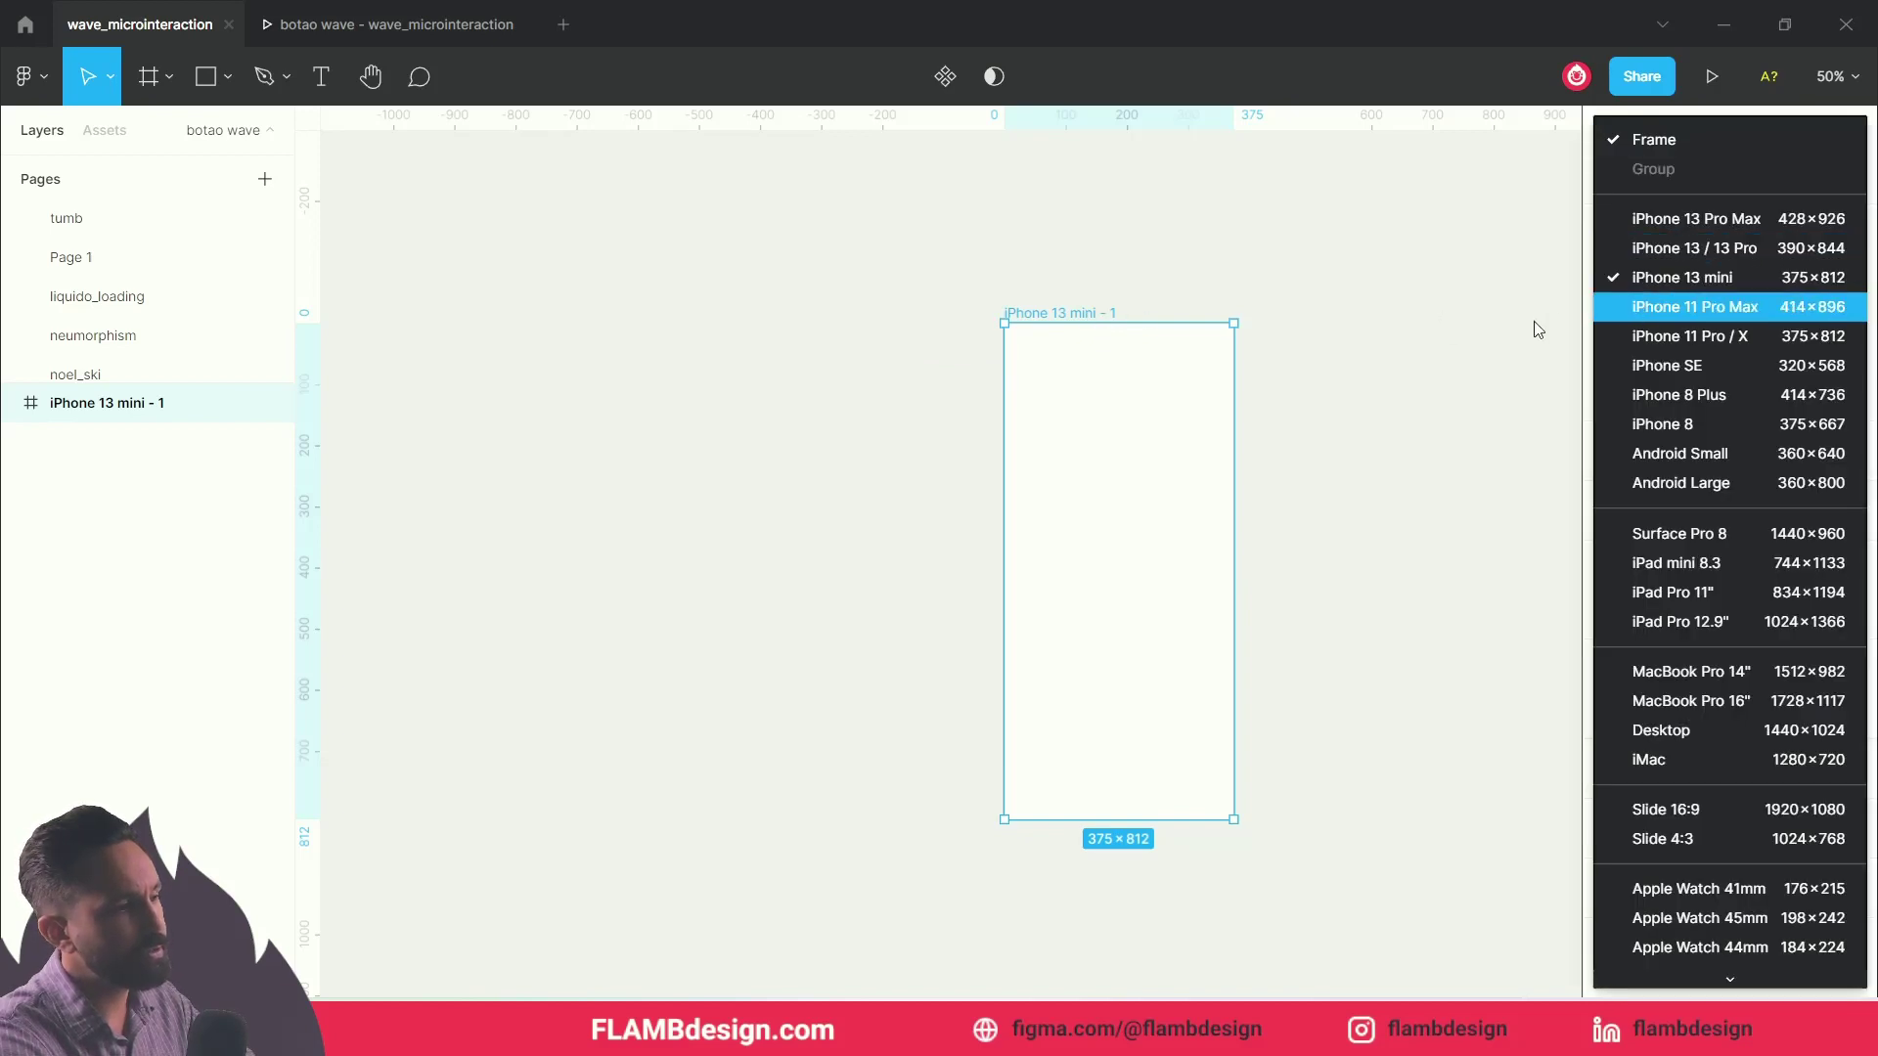
{"action": "left_click", "coordinate": [1375, 377]}
{"action": "left_click", "coordinate": [733, 495]}
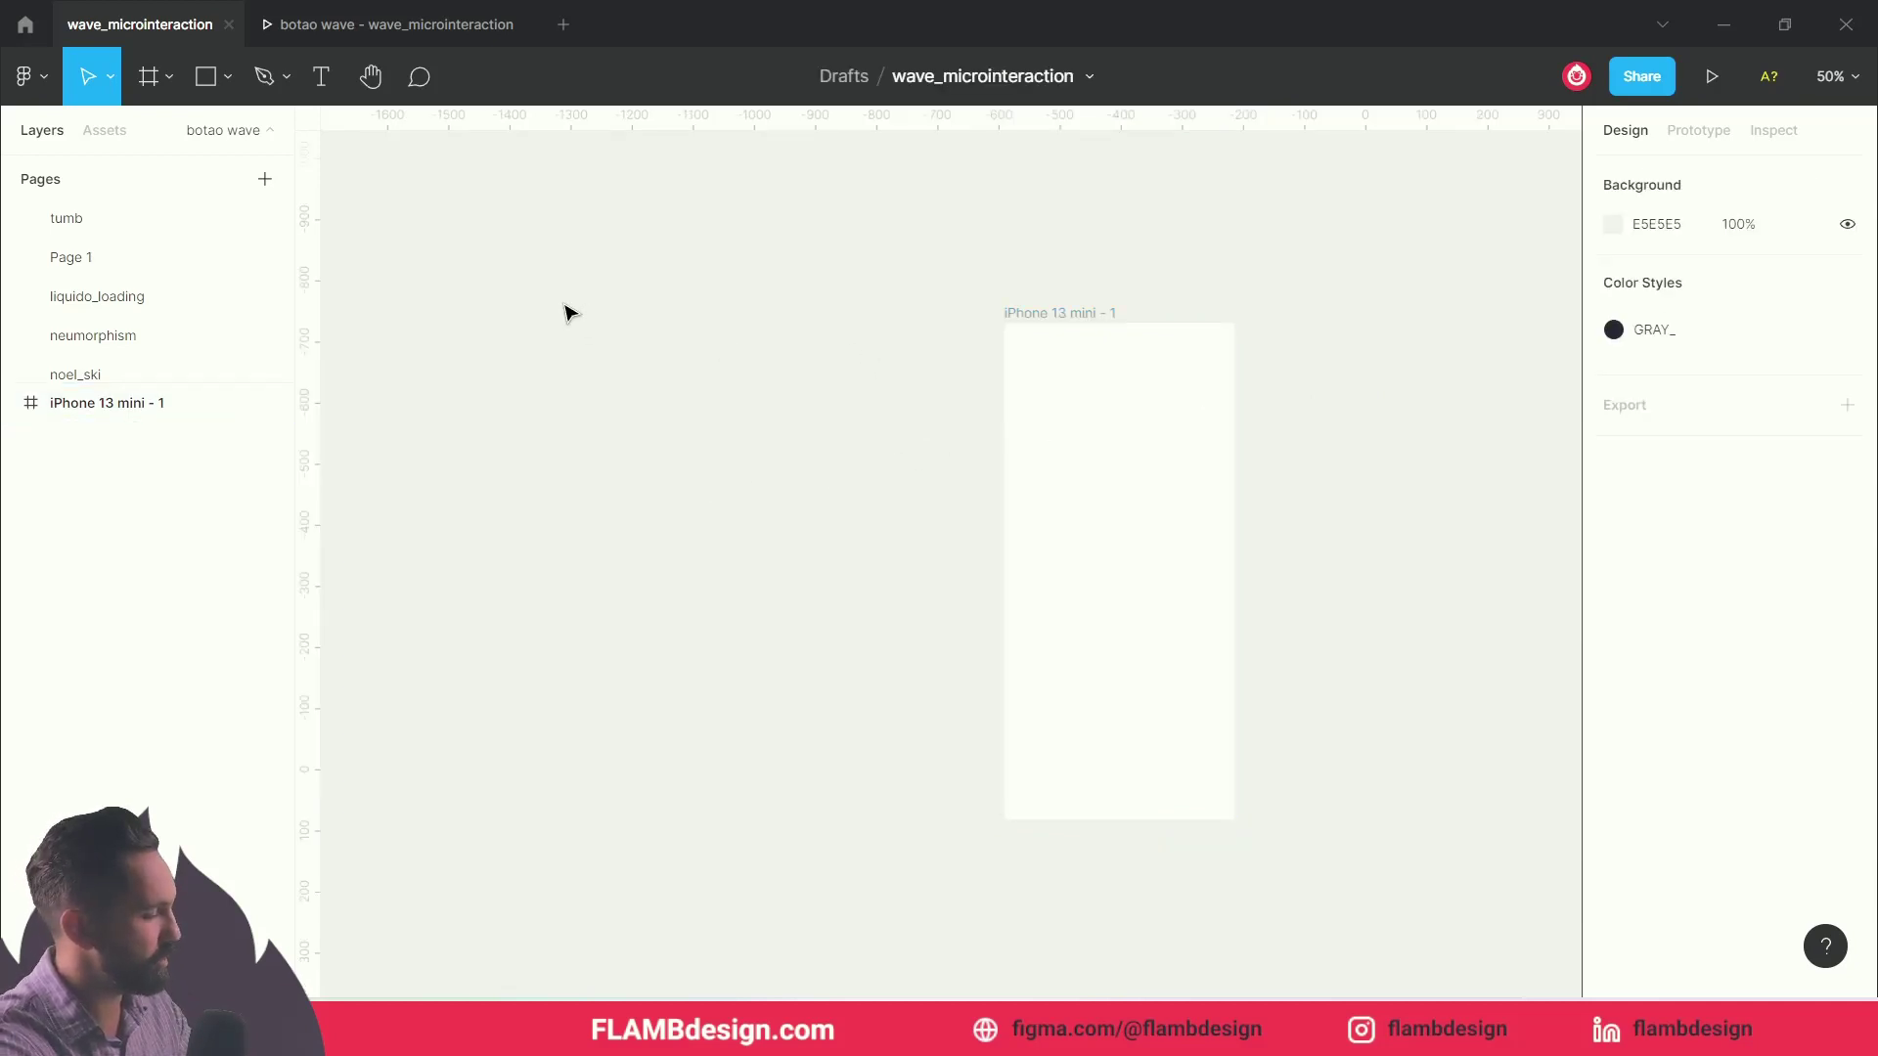
Step: Draw a 594×636 frame left of the phone frame and name it 'componentes'
{"action": "key", "text": "f"}
{"action": "left_click_drag", "start_coordinate": [502, 298], "coordinate": [826, 636]}
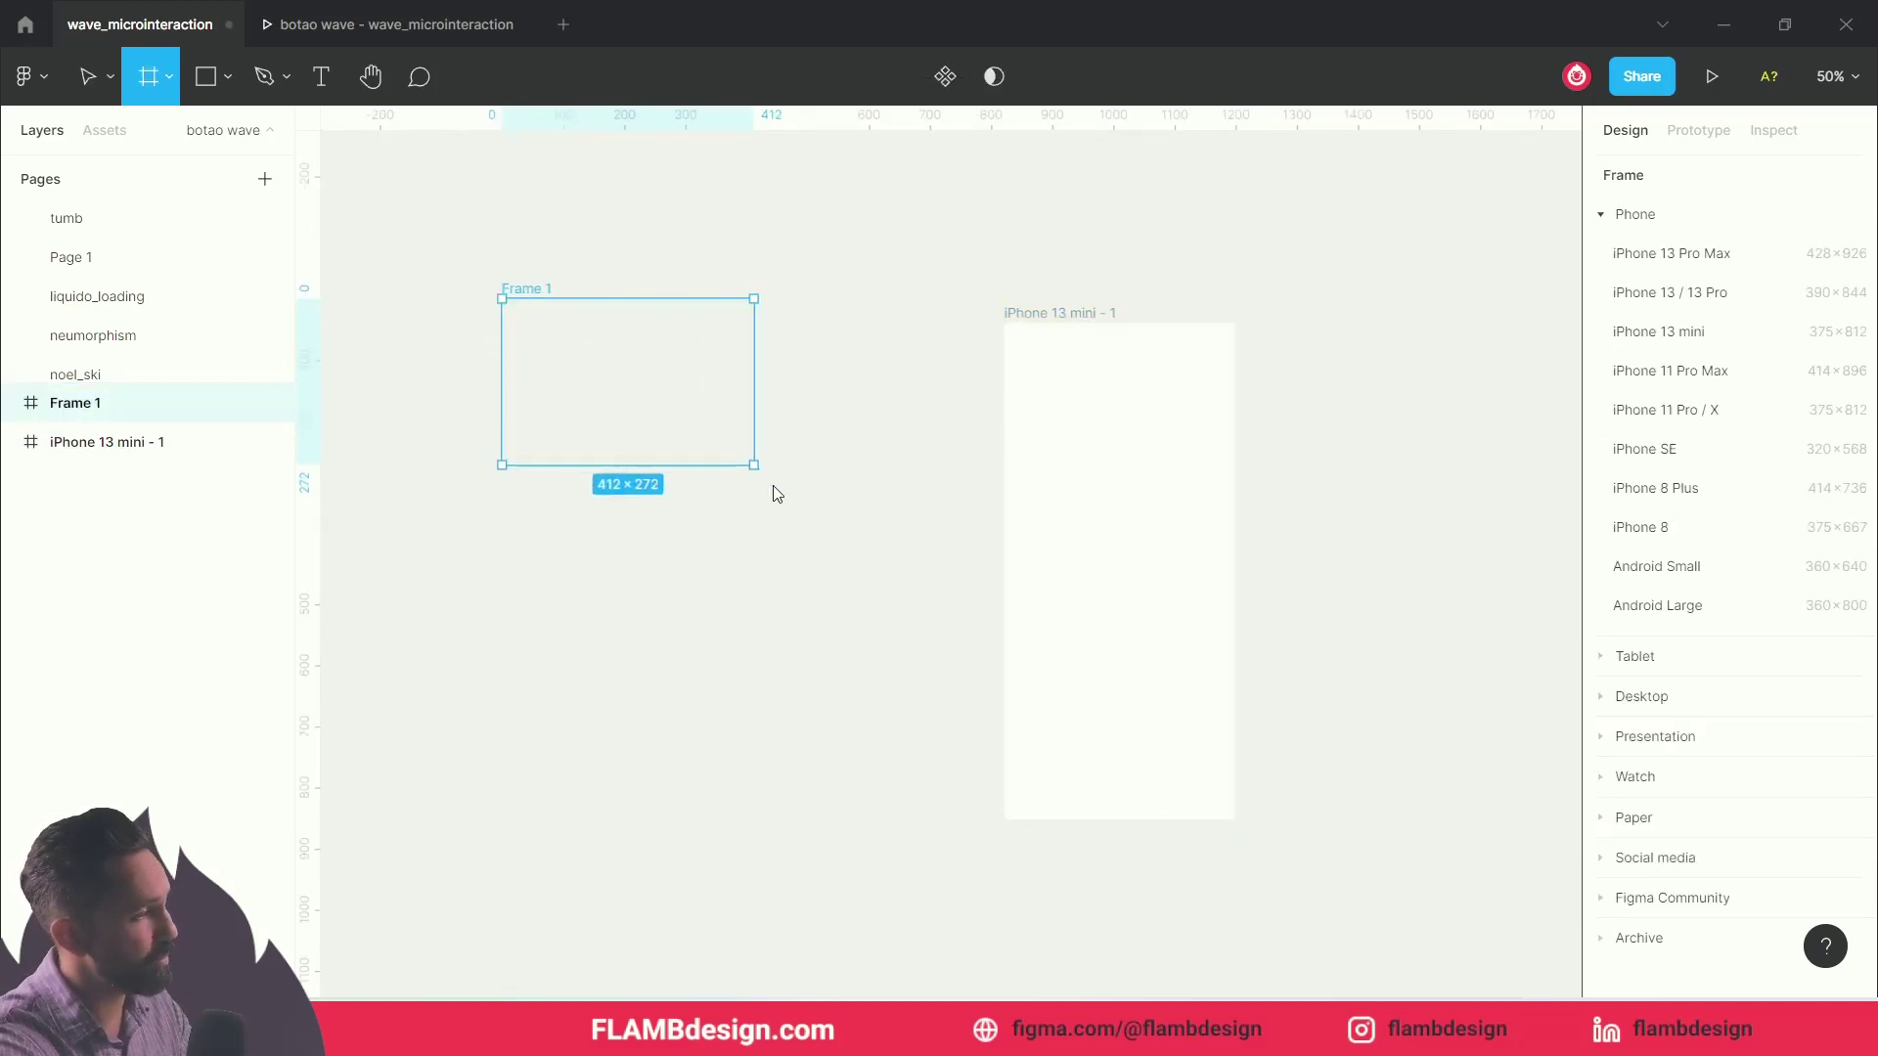
{"action": "mouse_move", "coordinate": [826, 636]}
{"action": "left_mouse_down"}
{"action": "mouse_move", "coordinate": [865, 687]}
{"action": "mouse_move", "coordinate": [839, 667]}
{"action": "left_mouse_up"}
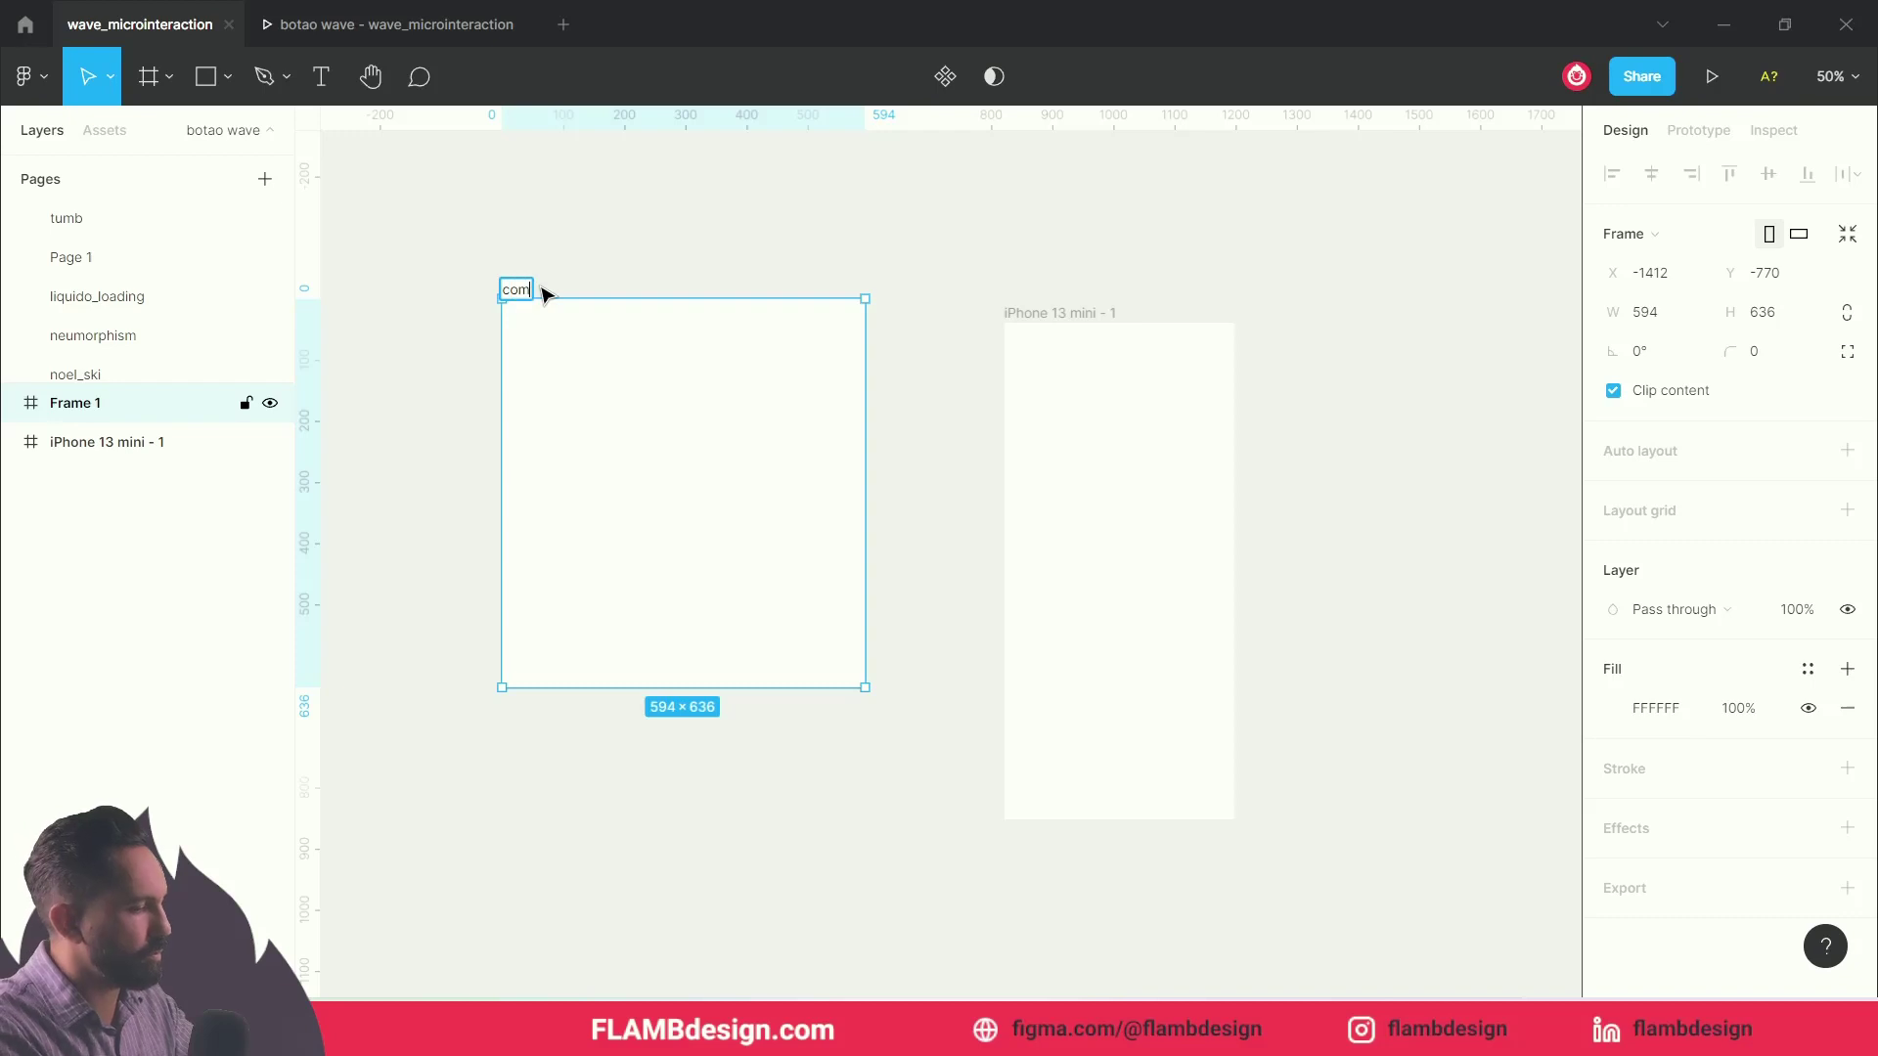
{"action": "type", "text": "componentes"}
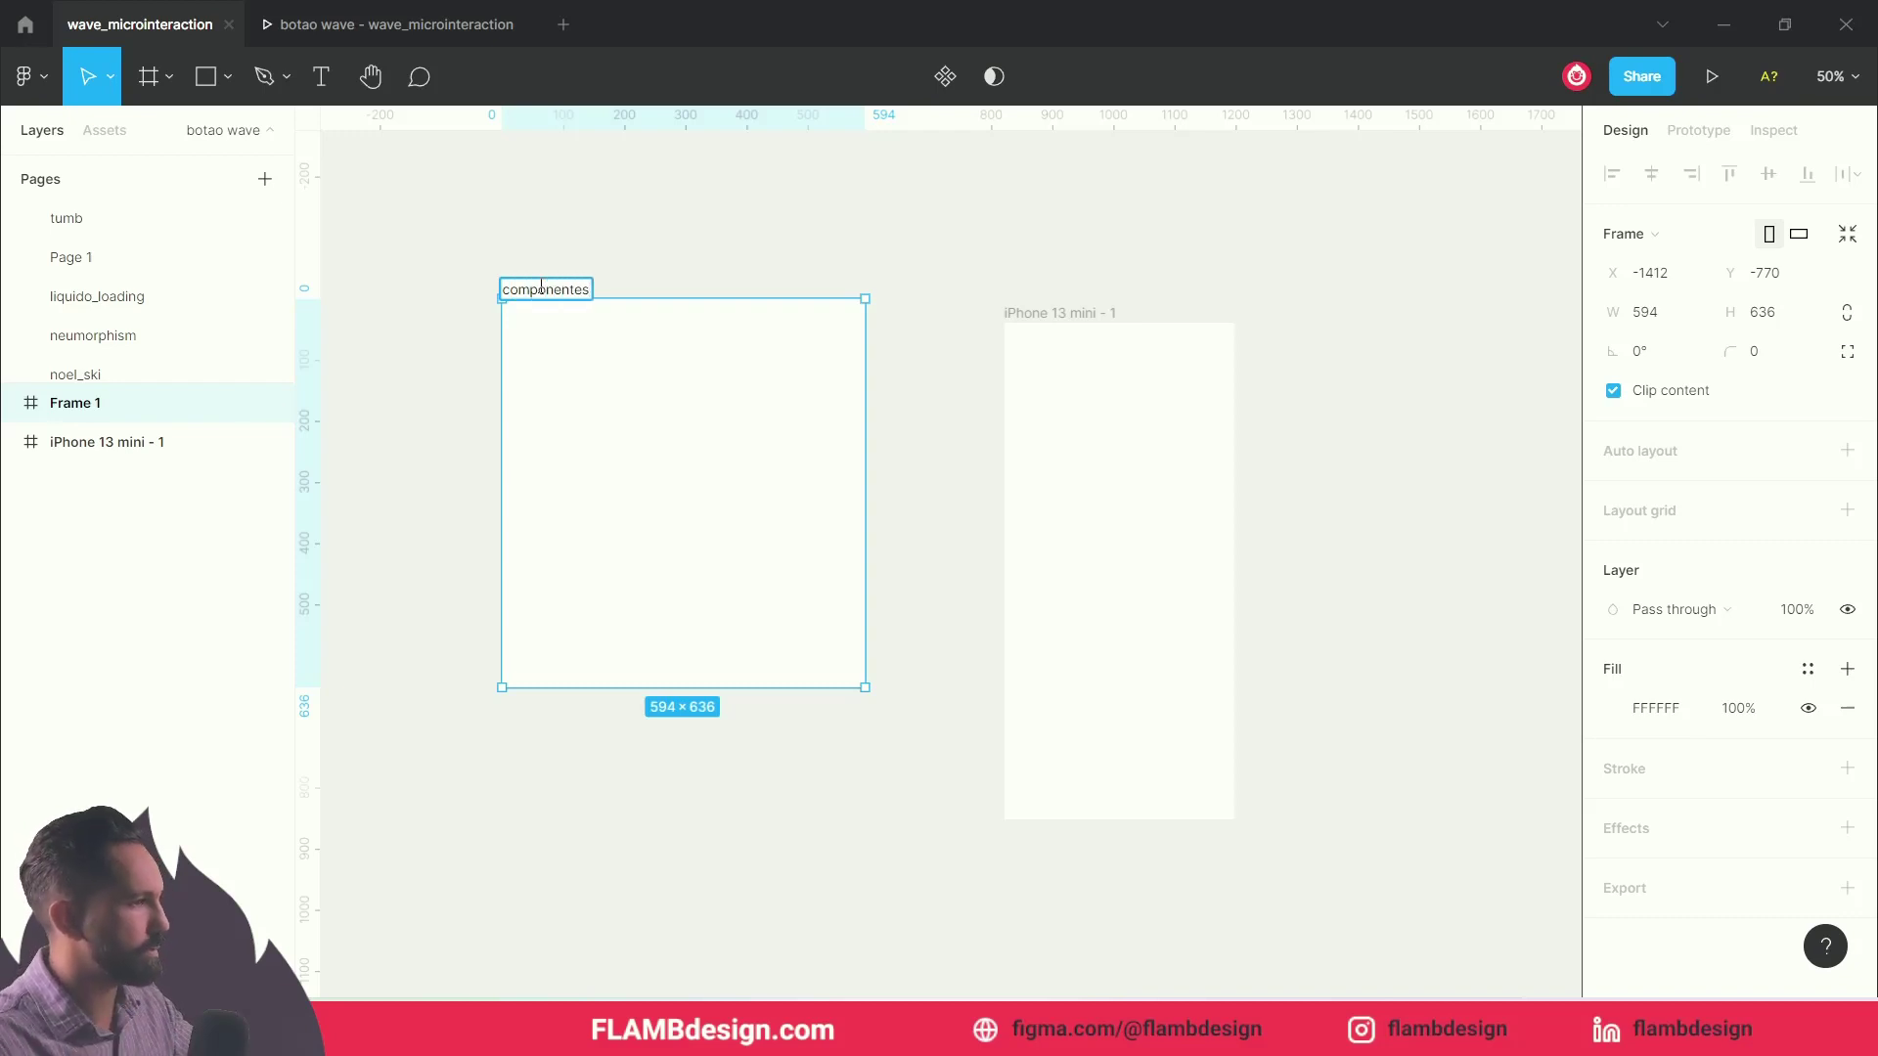
{"action": "left_click", "coordinate": [436, 460]}
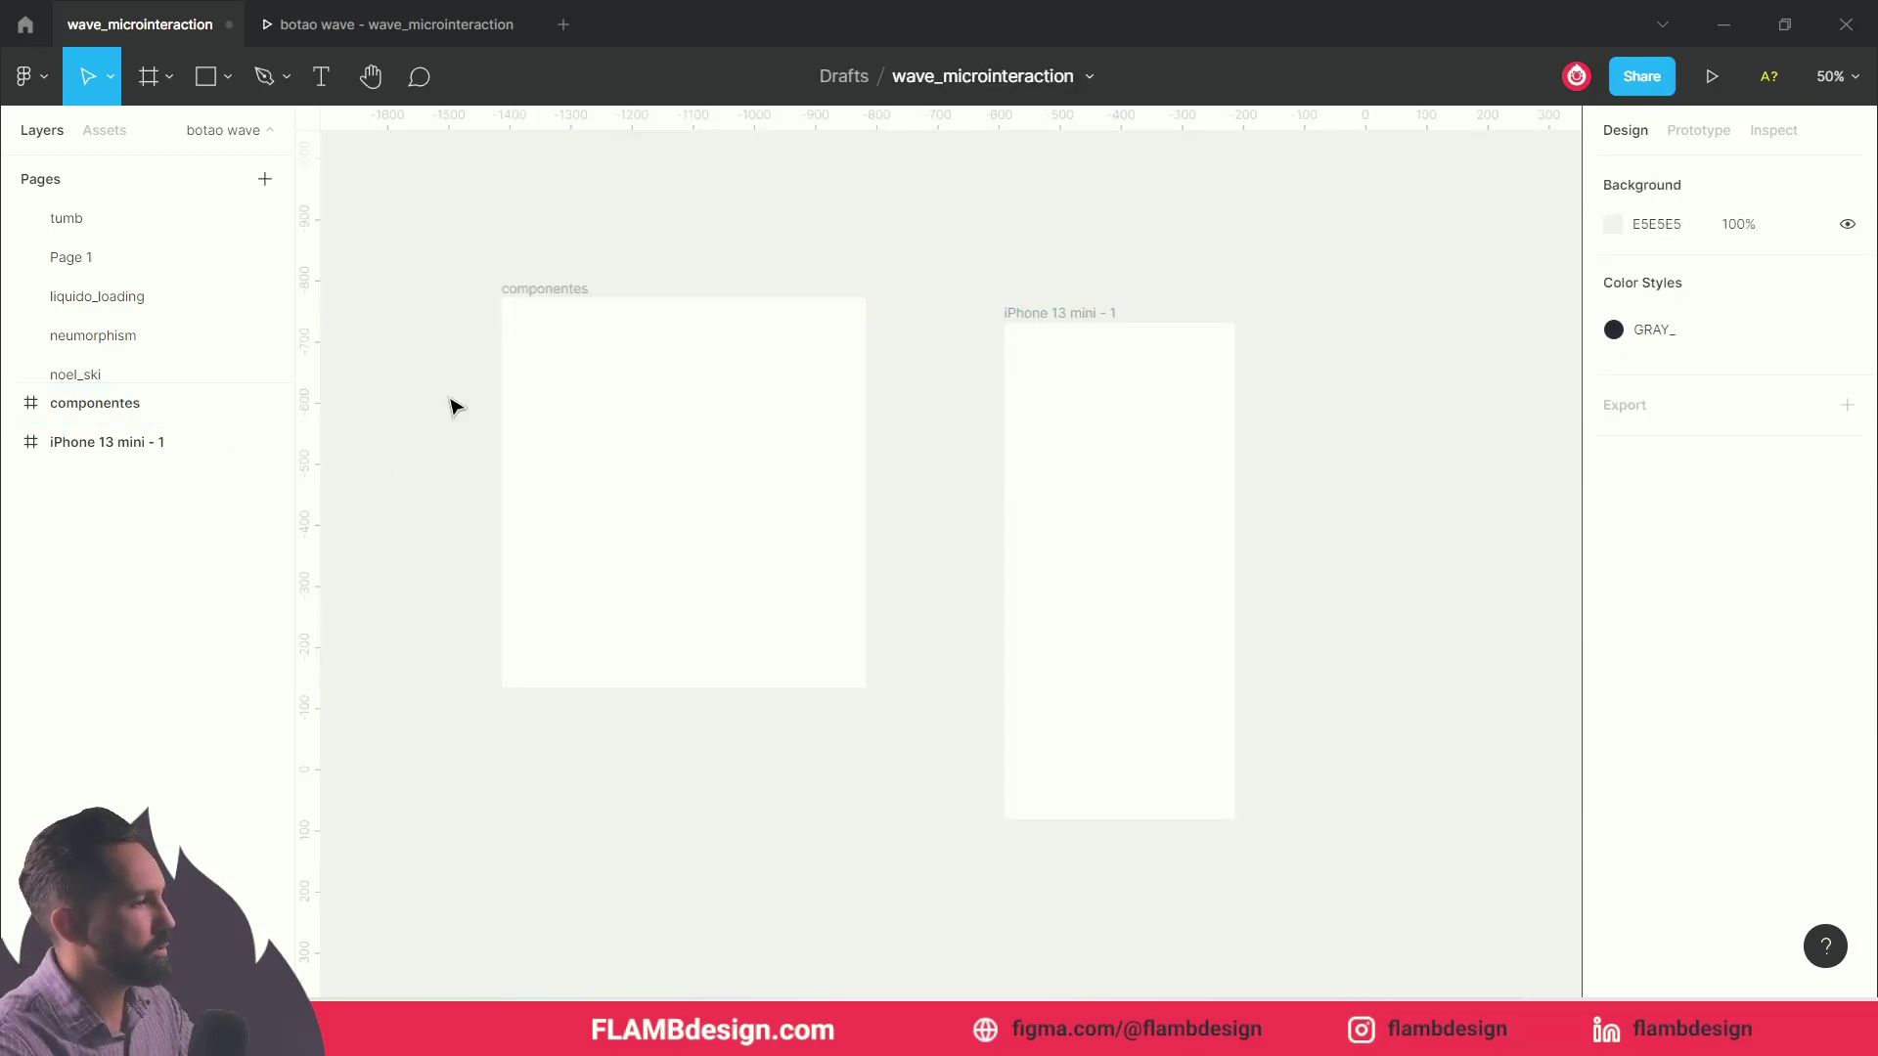
{"action": "left_click", "coordinate": [529, 295]}
{"action": "key", "text": "shift+0"}
Step: Draw a 56×56 circle in the upper left of the componentes frame
{"action": "key", "text": "Escape"}
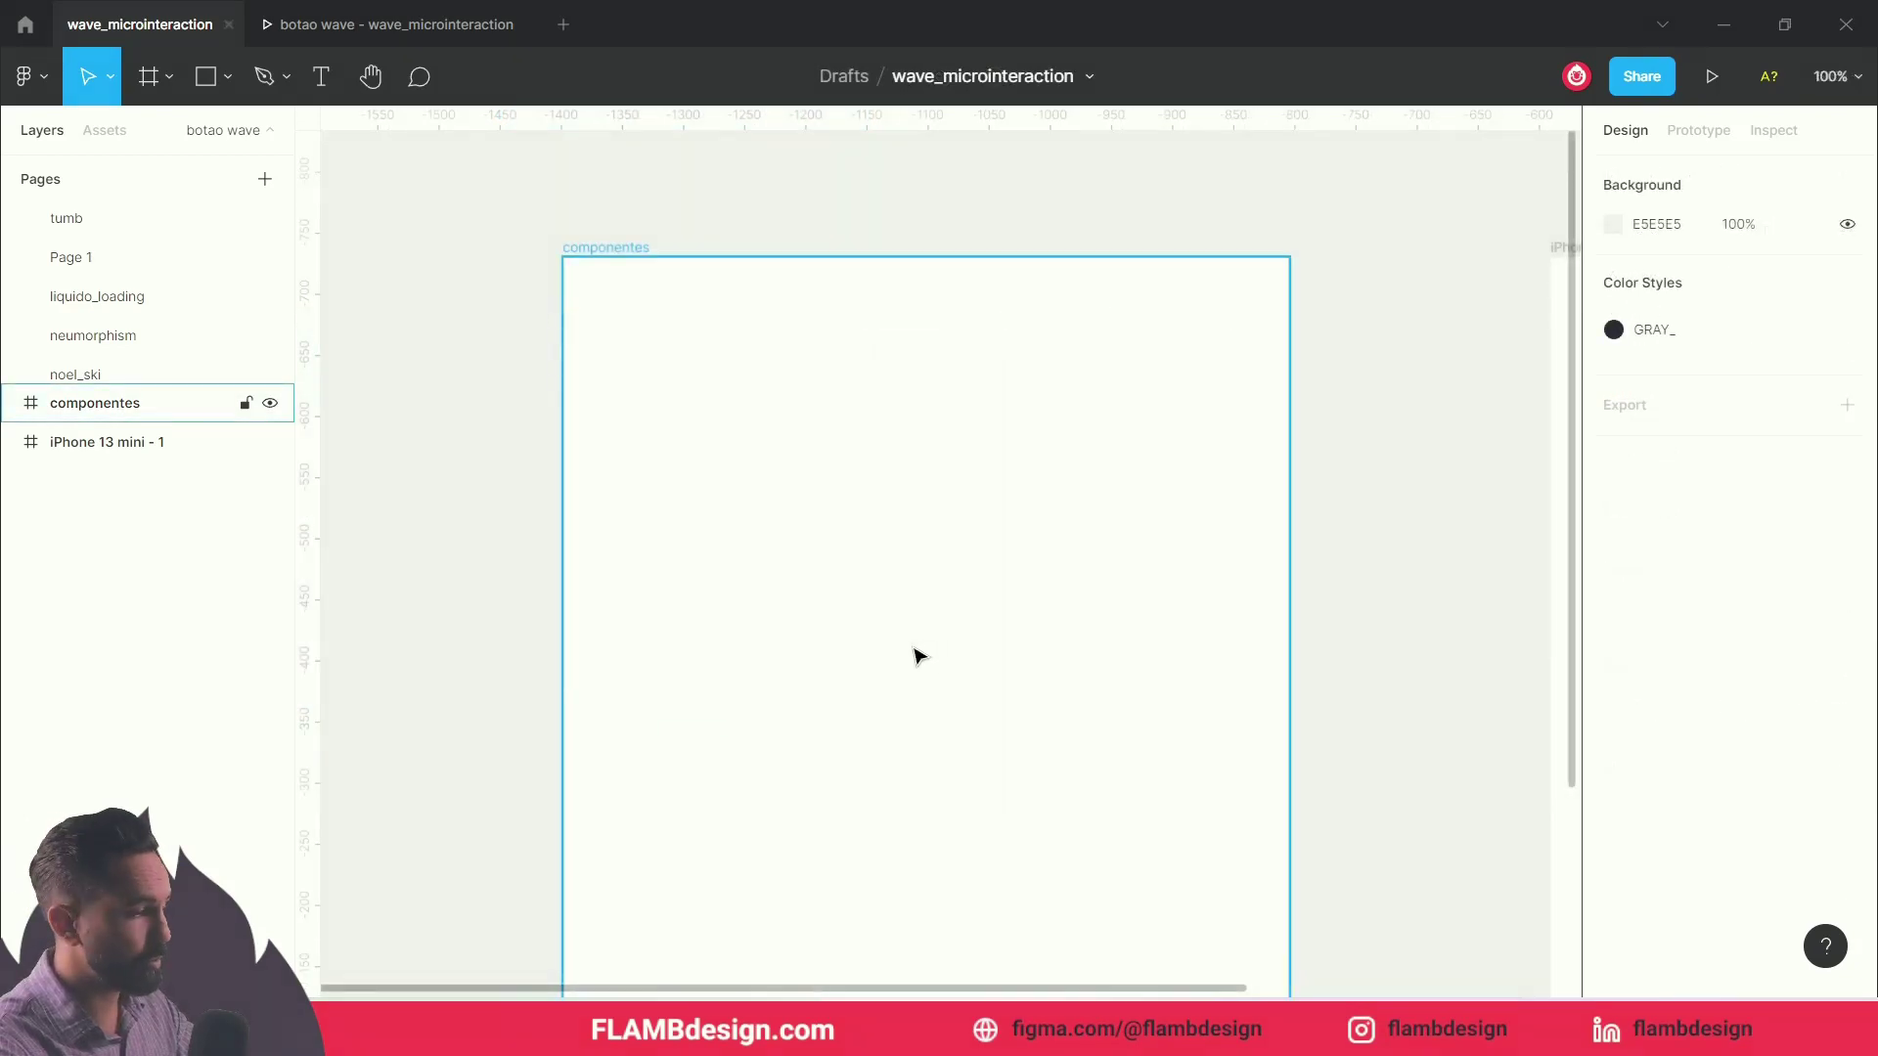
{"action": "left_click_drag", "start_coordinate": [868, 600], "coordinate": [914, 545]}
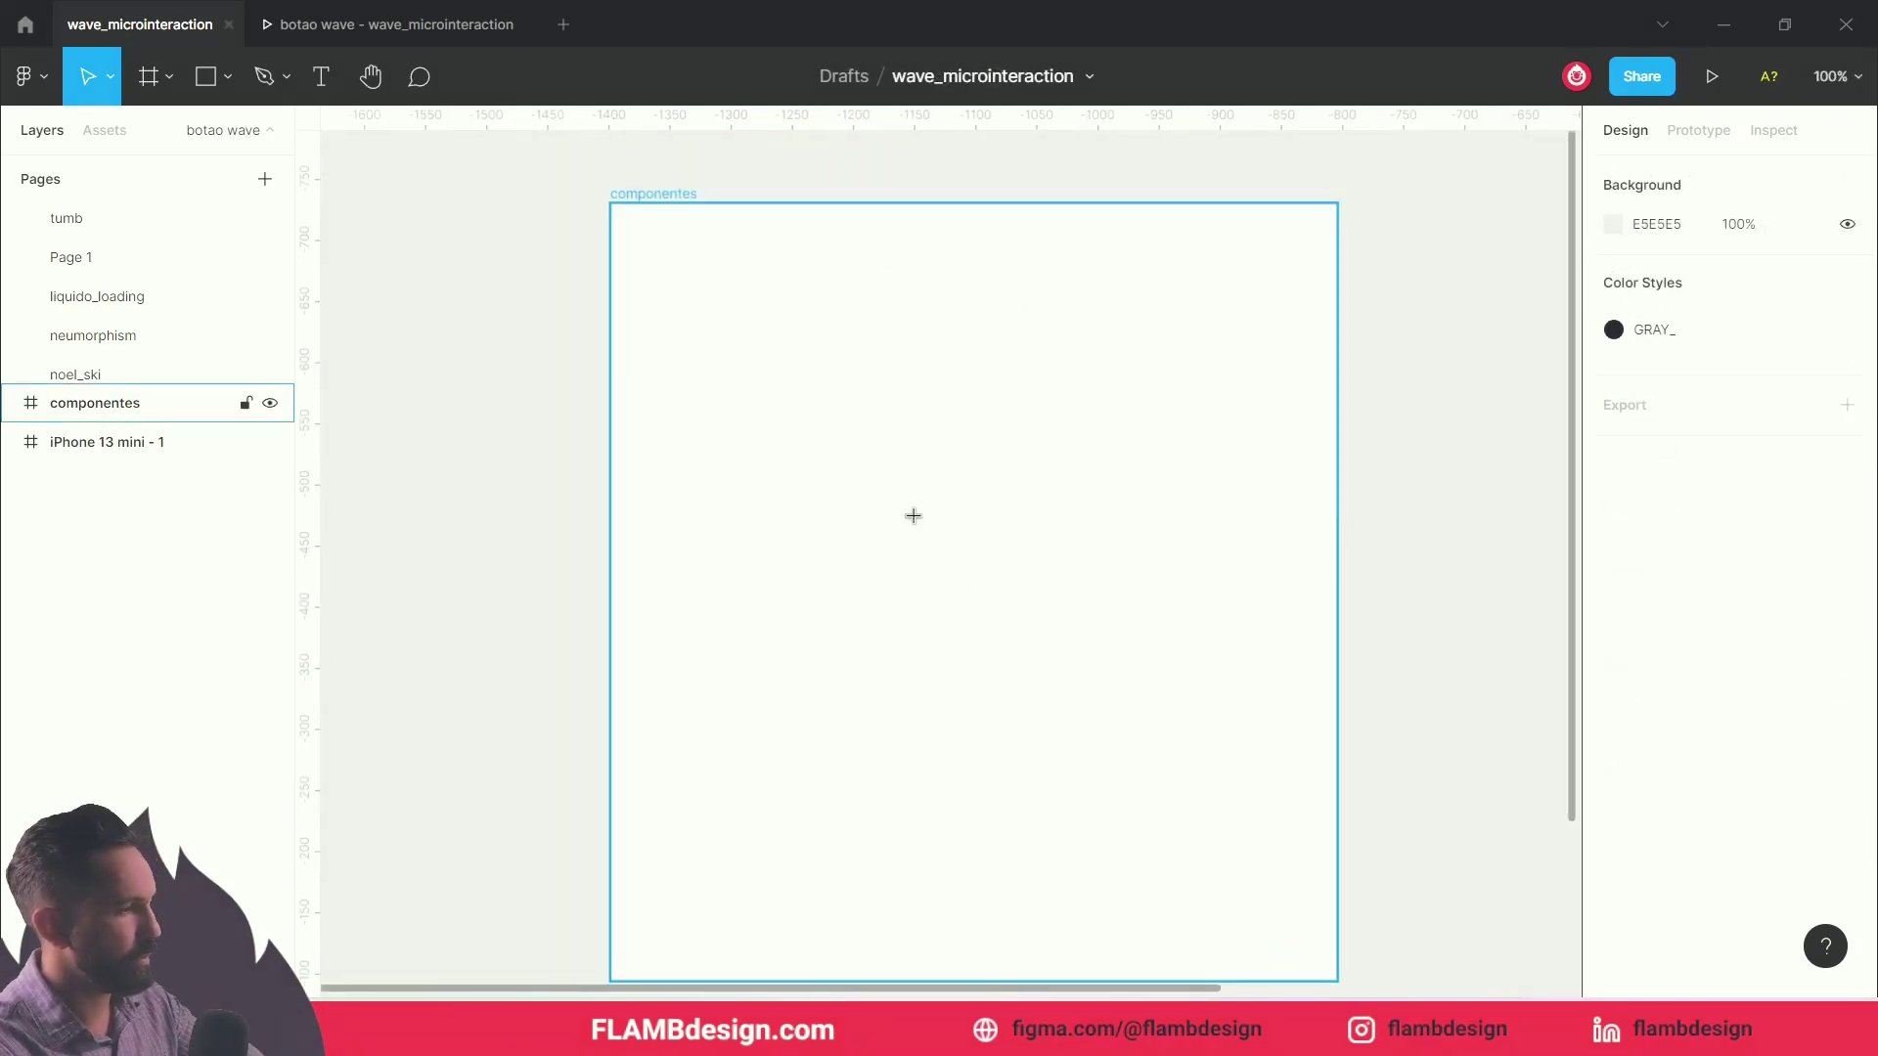
{"action": "key", "text": "o"}
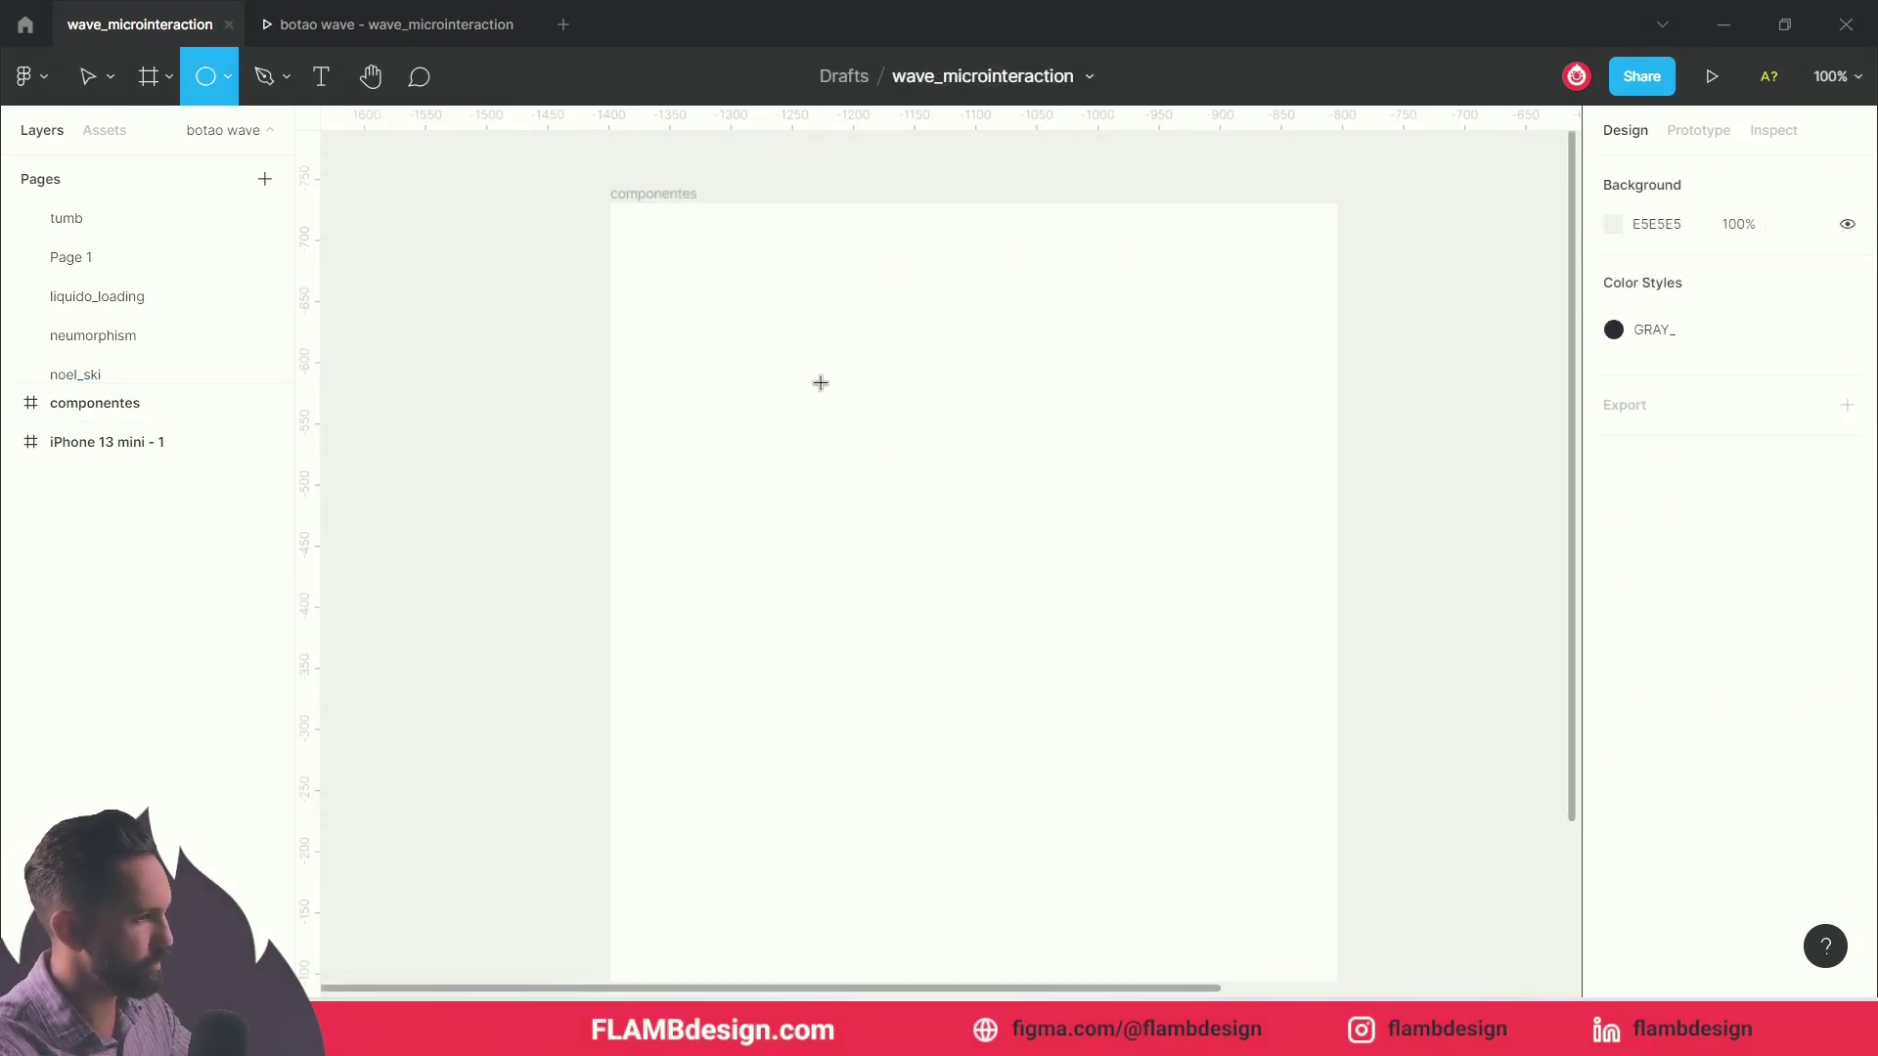
{"action": "left_click_drag", "start_coordinate": [821, 382], "coordinate": [883, 452]}
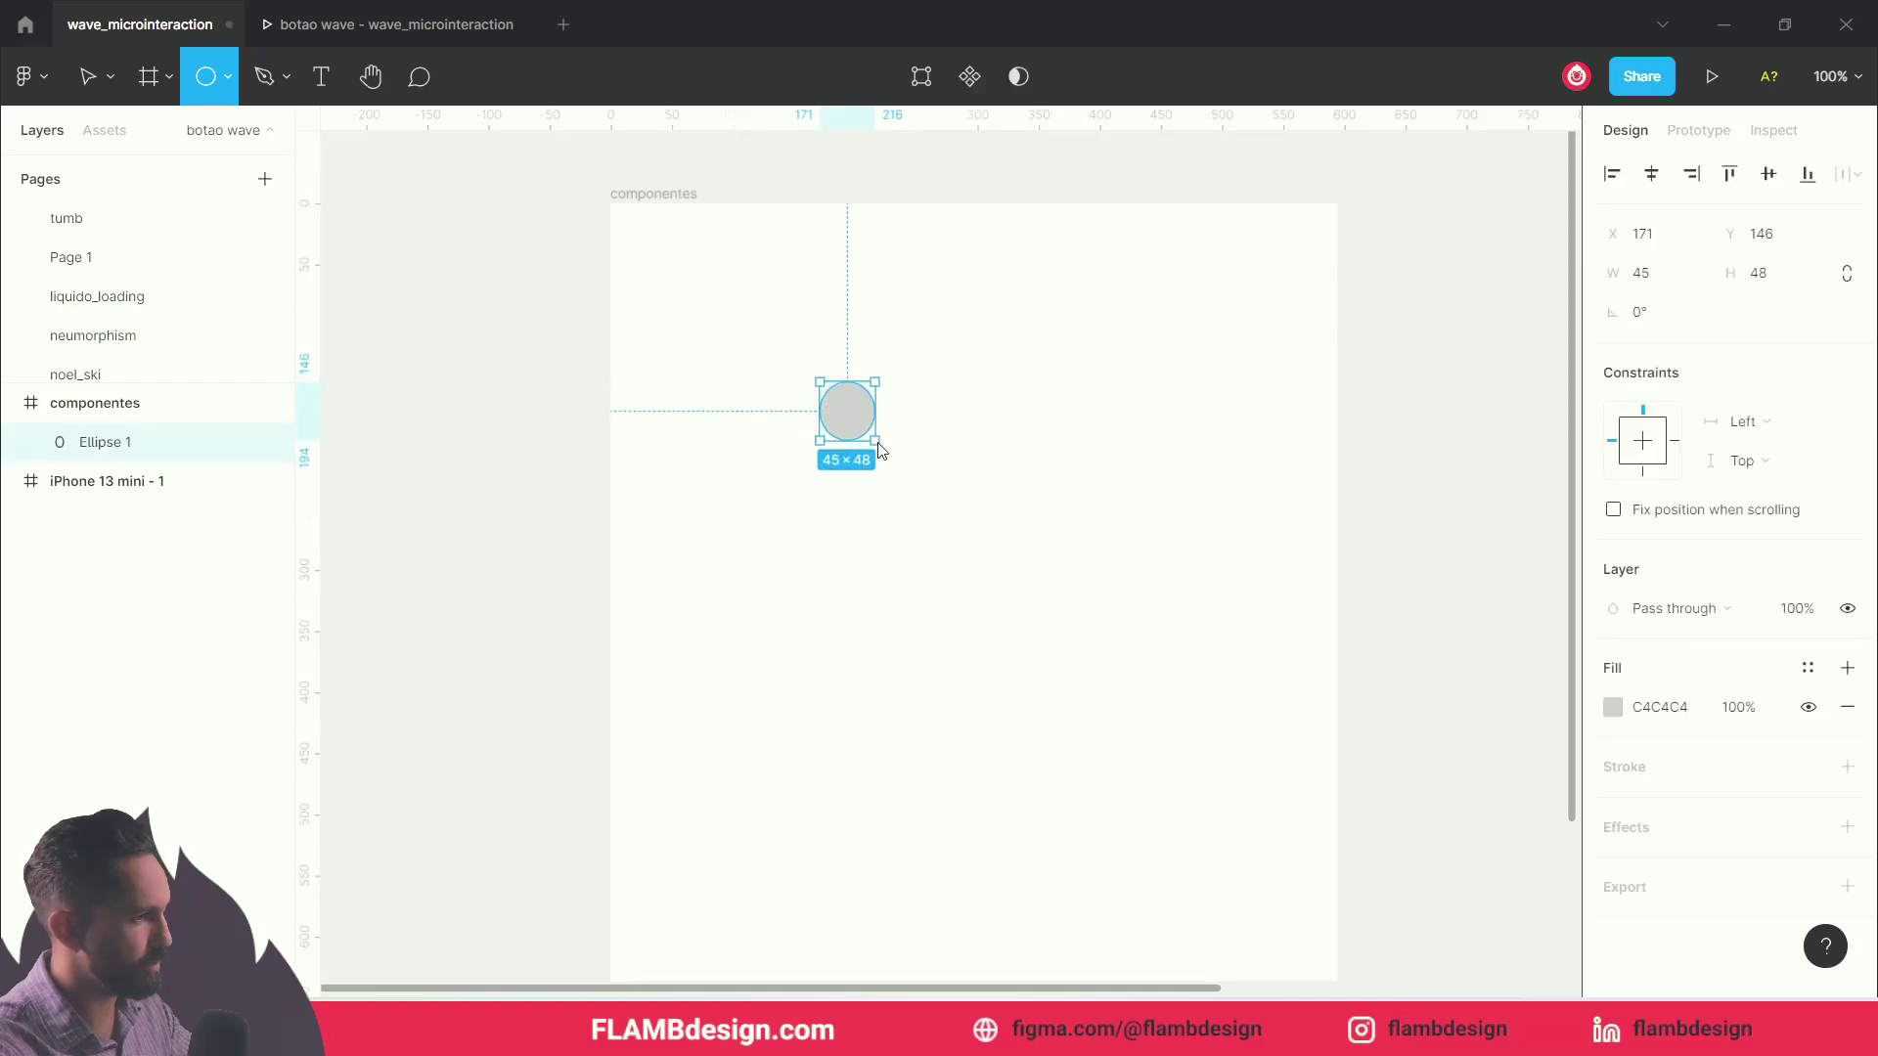
{"action": "key", "text": "alt"}
{"action": "key", "text": "shift"}
{"action": "left_click_drag", "start_coordinate": [883, 452], "coordinate": [857, 422]}
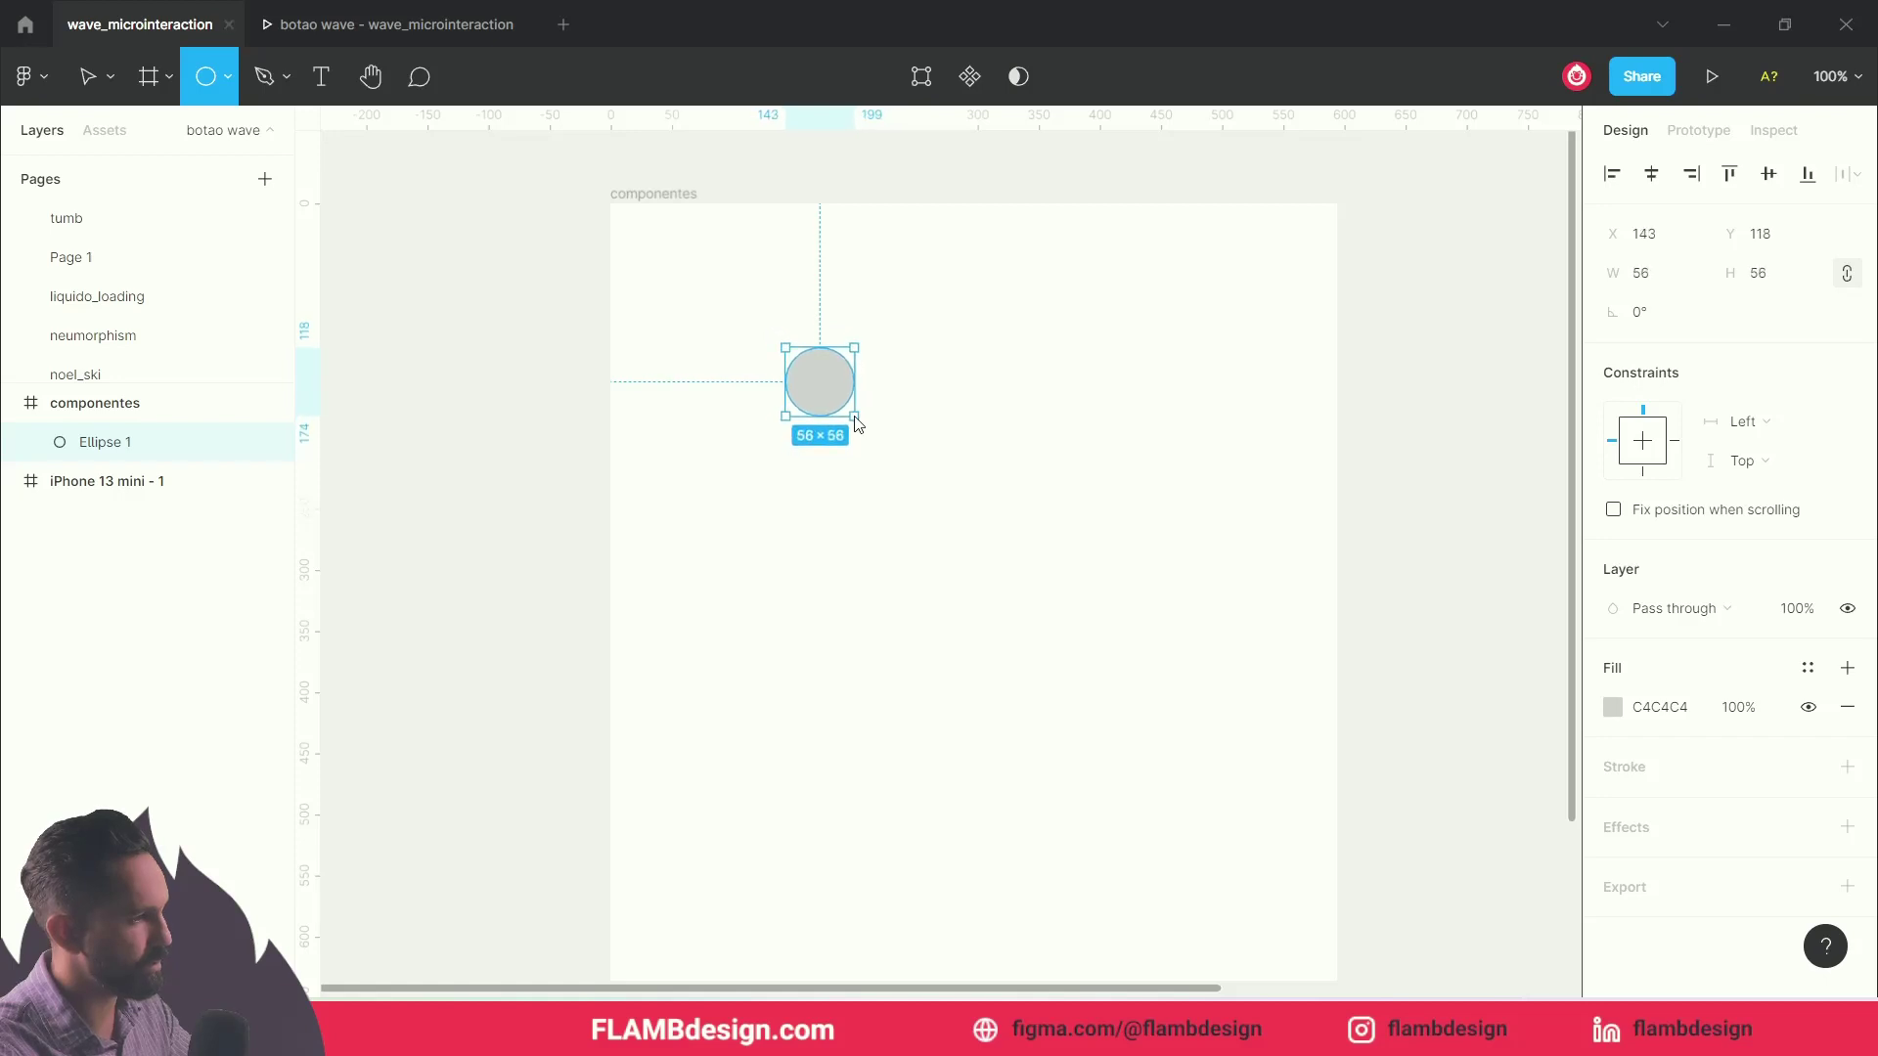
{"action": "left_click_drag", "start_coordinate": [857, 423], "coordinate": [857, 422]}
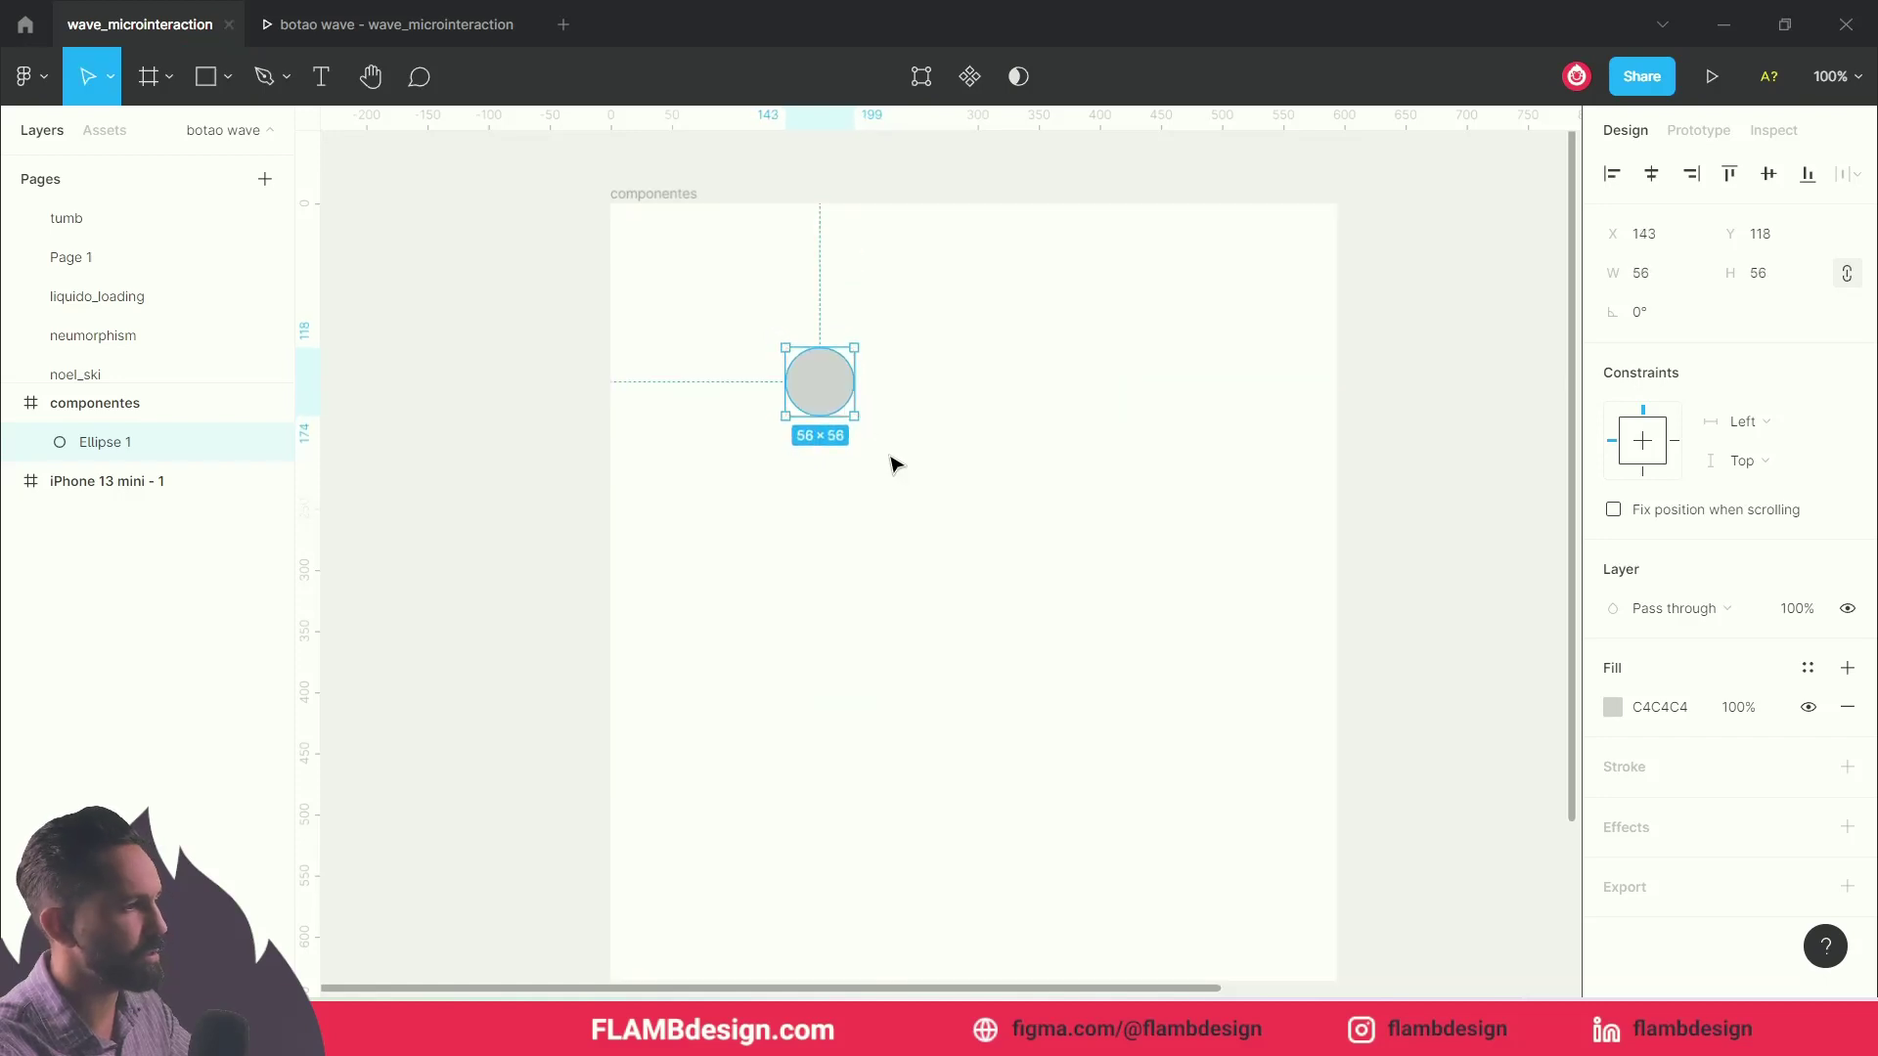
Step: Fill the circle with the cyan 00FFF0 document colour
{"action": "left_click", "coordinate": [1612, 707]}
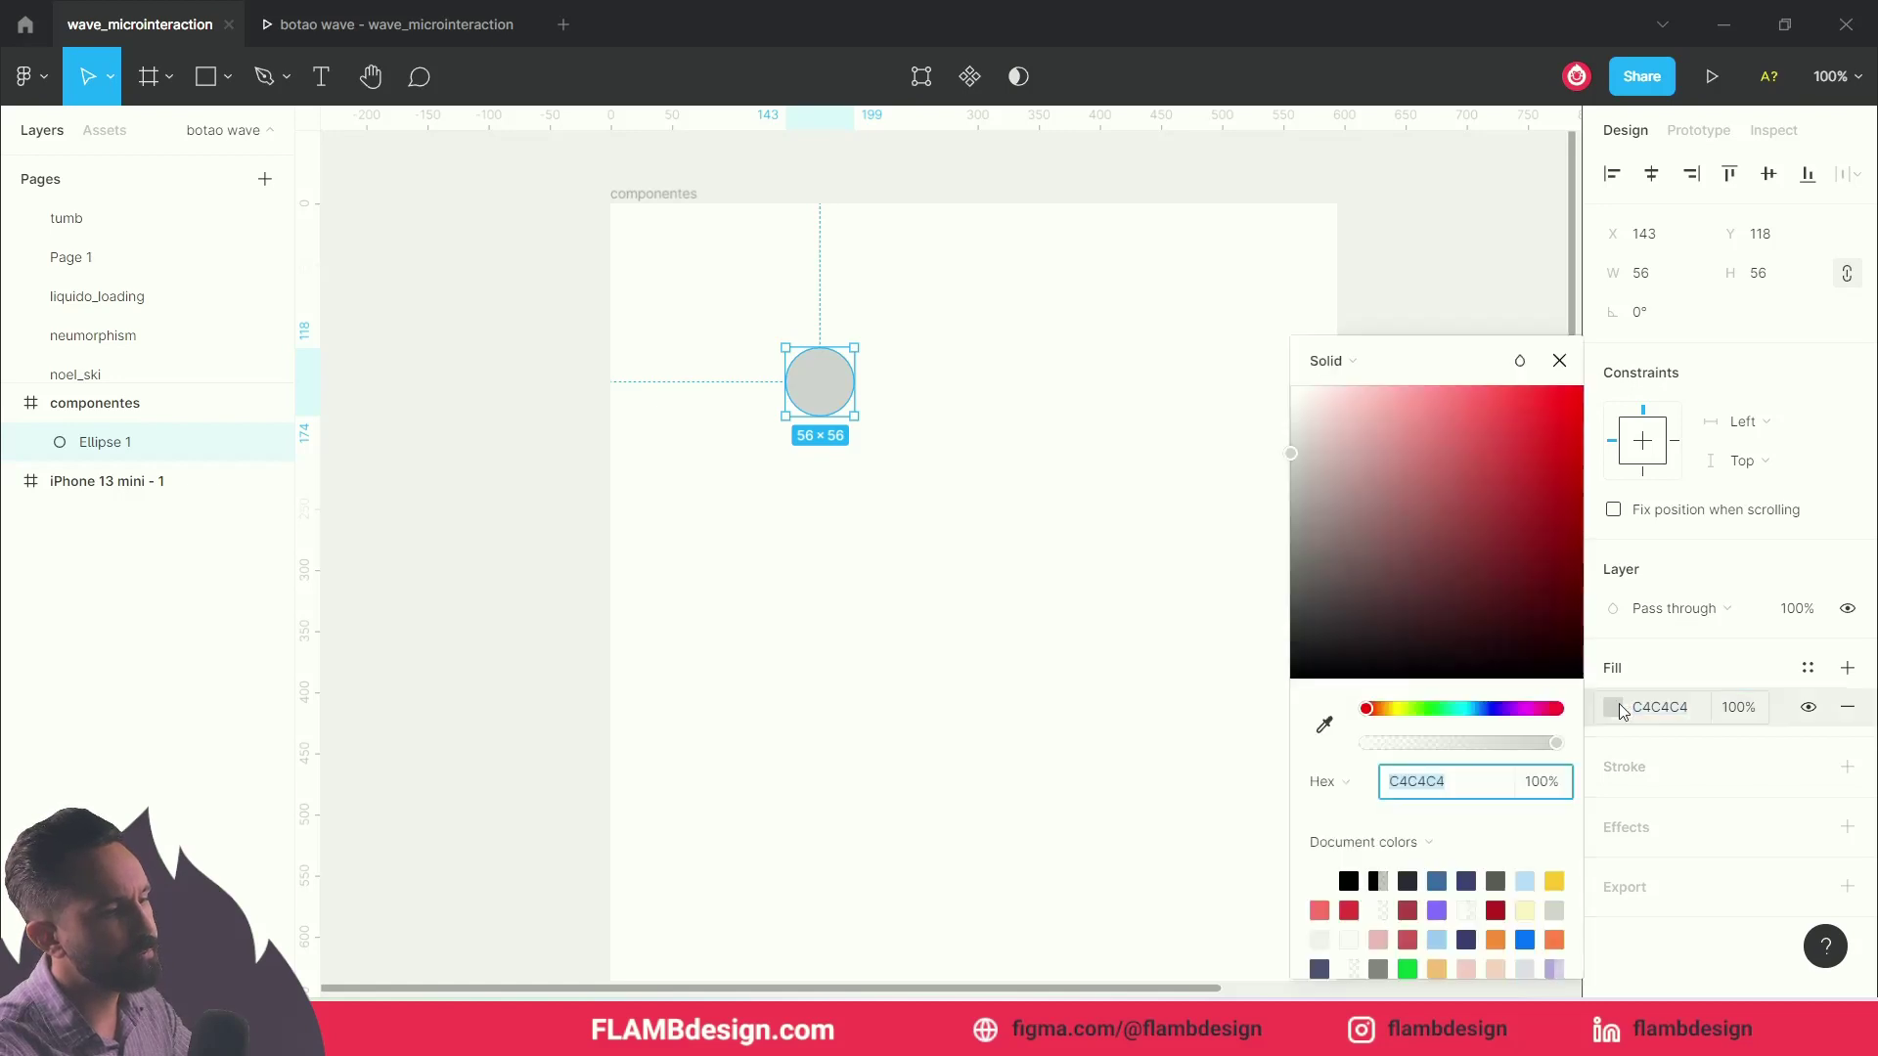
{"action": "scroll", "coordinate": [1492, 901], "scroll_direction": "down", "scroll_amount": 3}
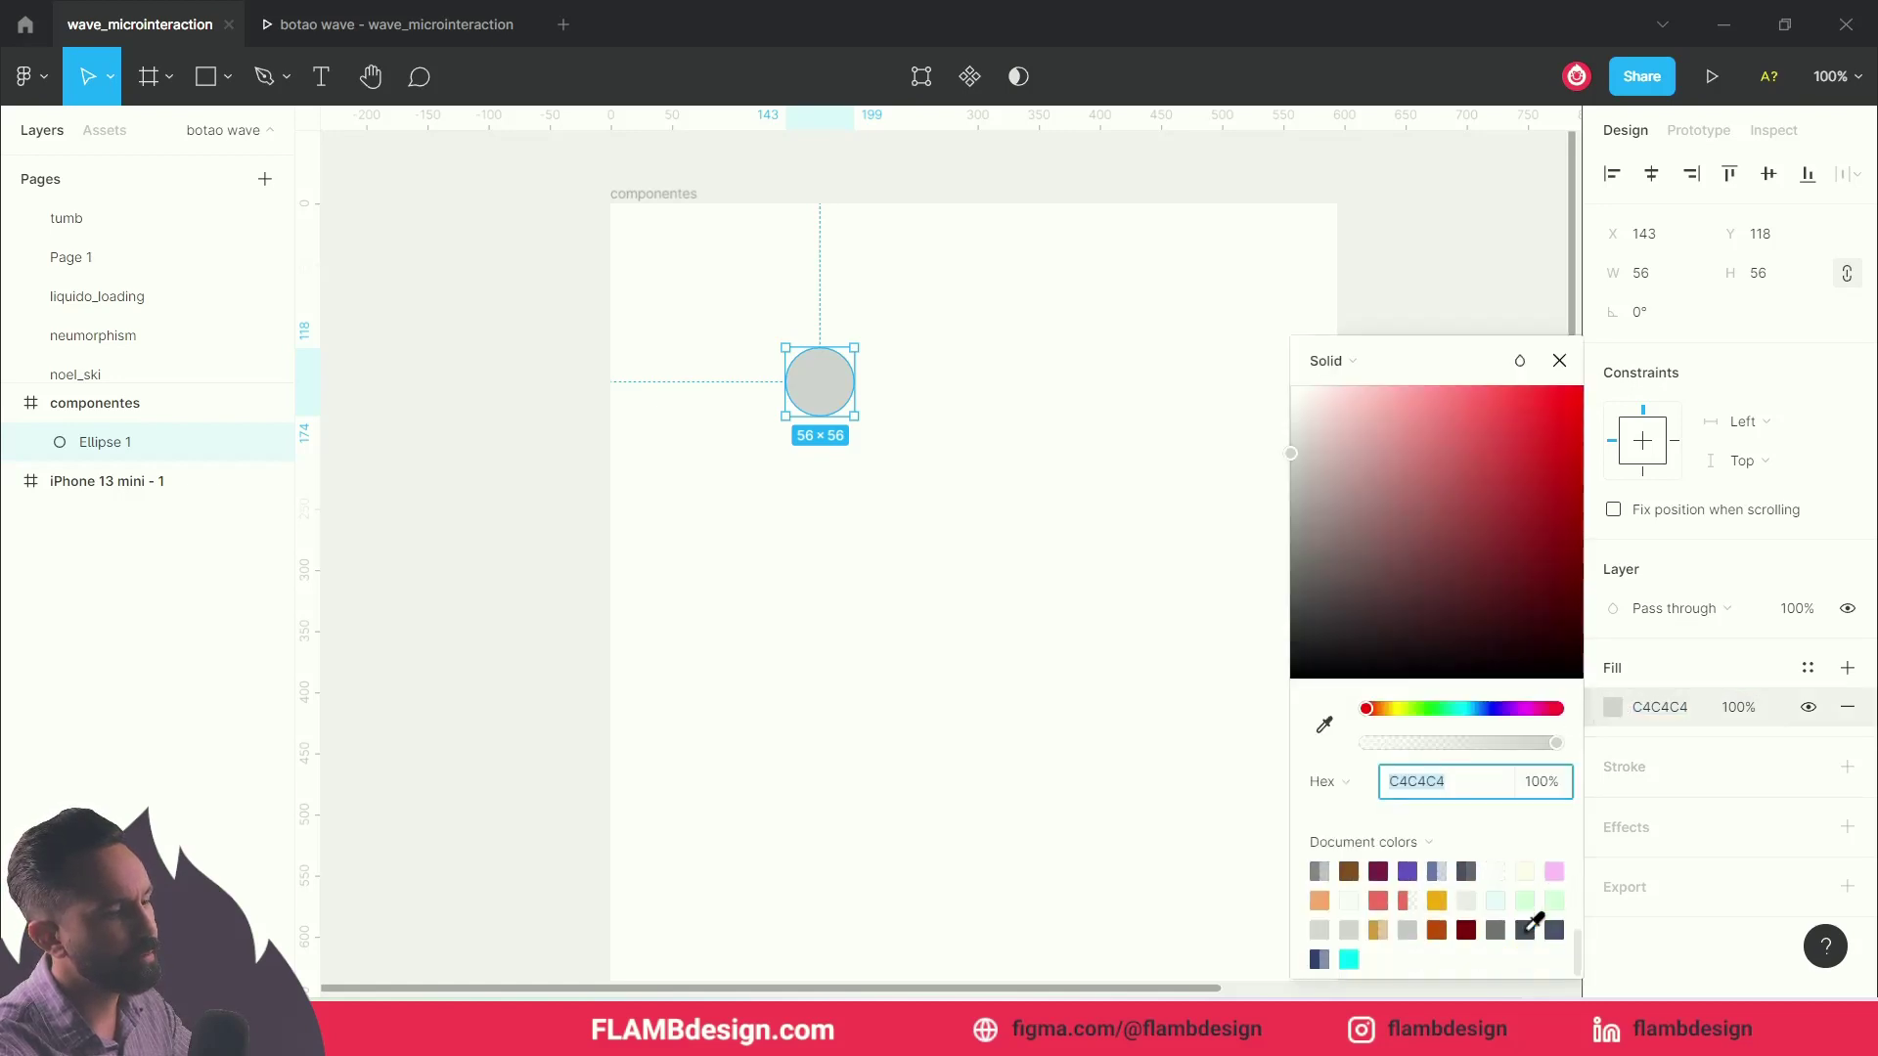
{"action": "left_click", "coordinate": [1351, 957]}
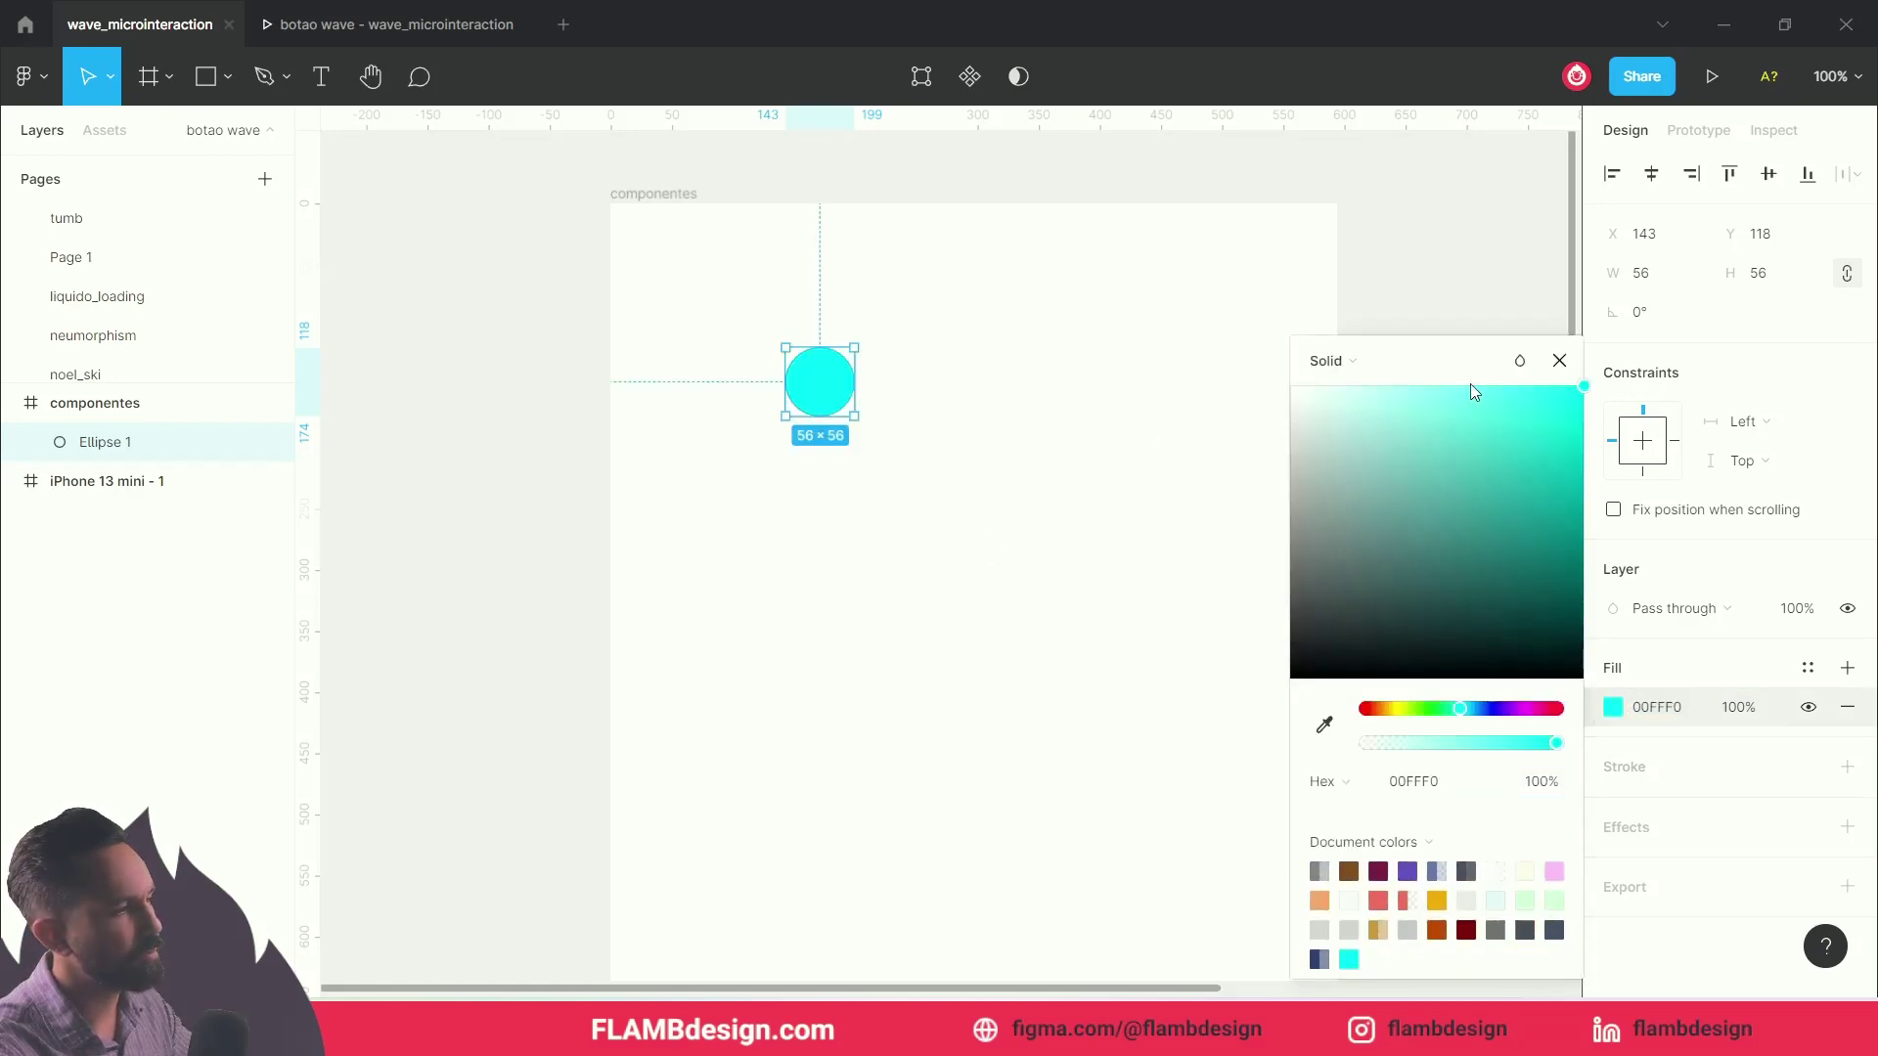
{"action": "left_click", "coordinate": [1559, 362]}
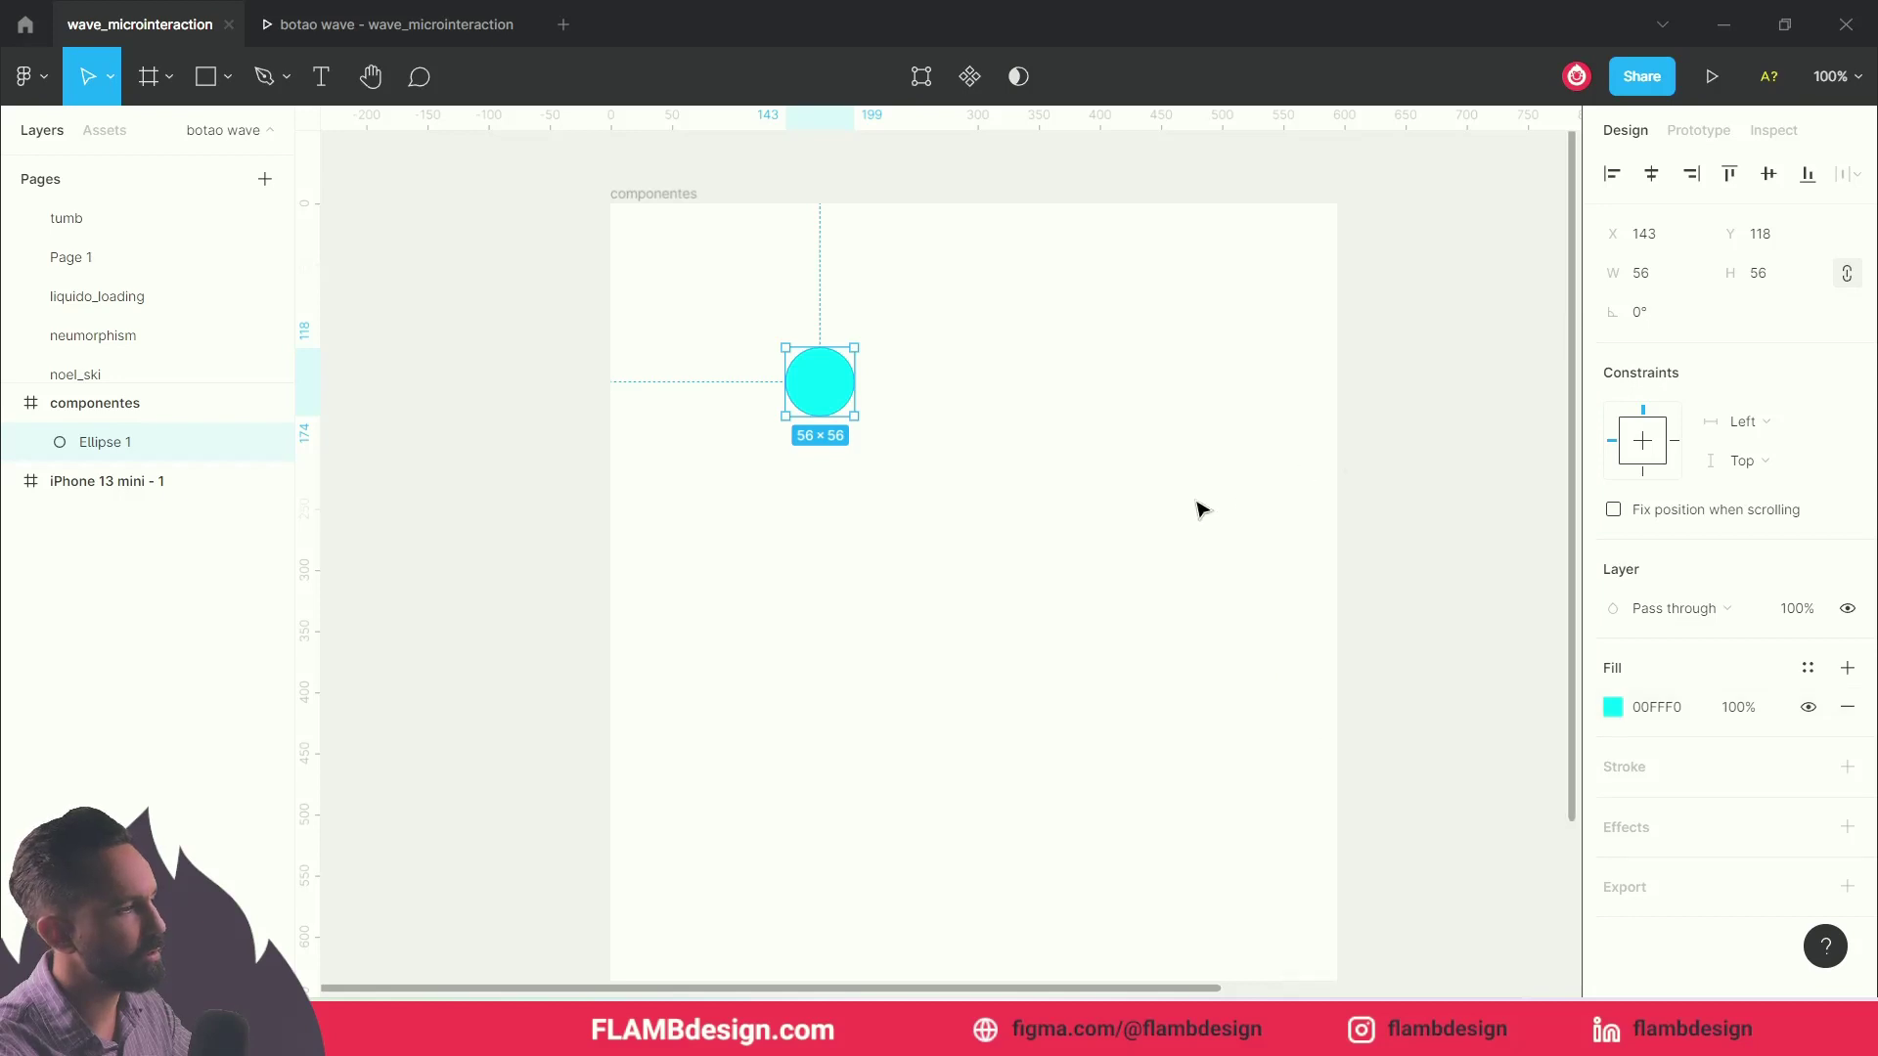
{"action": "left_click", "coordinate": [1043, 529]}
{"action": "left_click", "coordinate": [792, 349]}
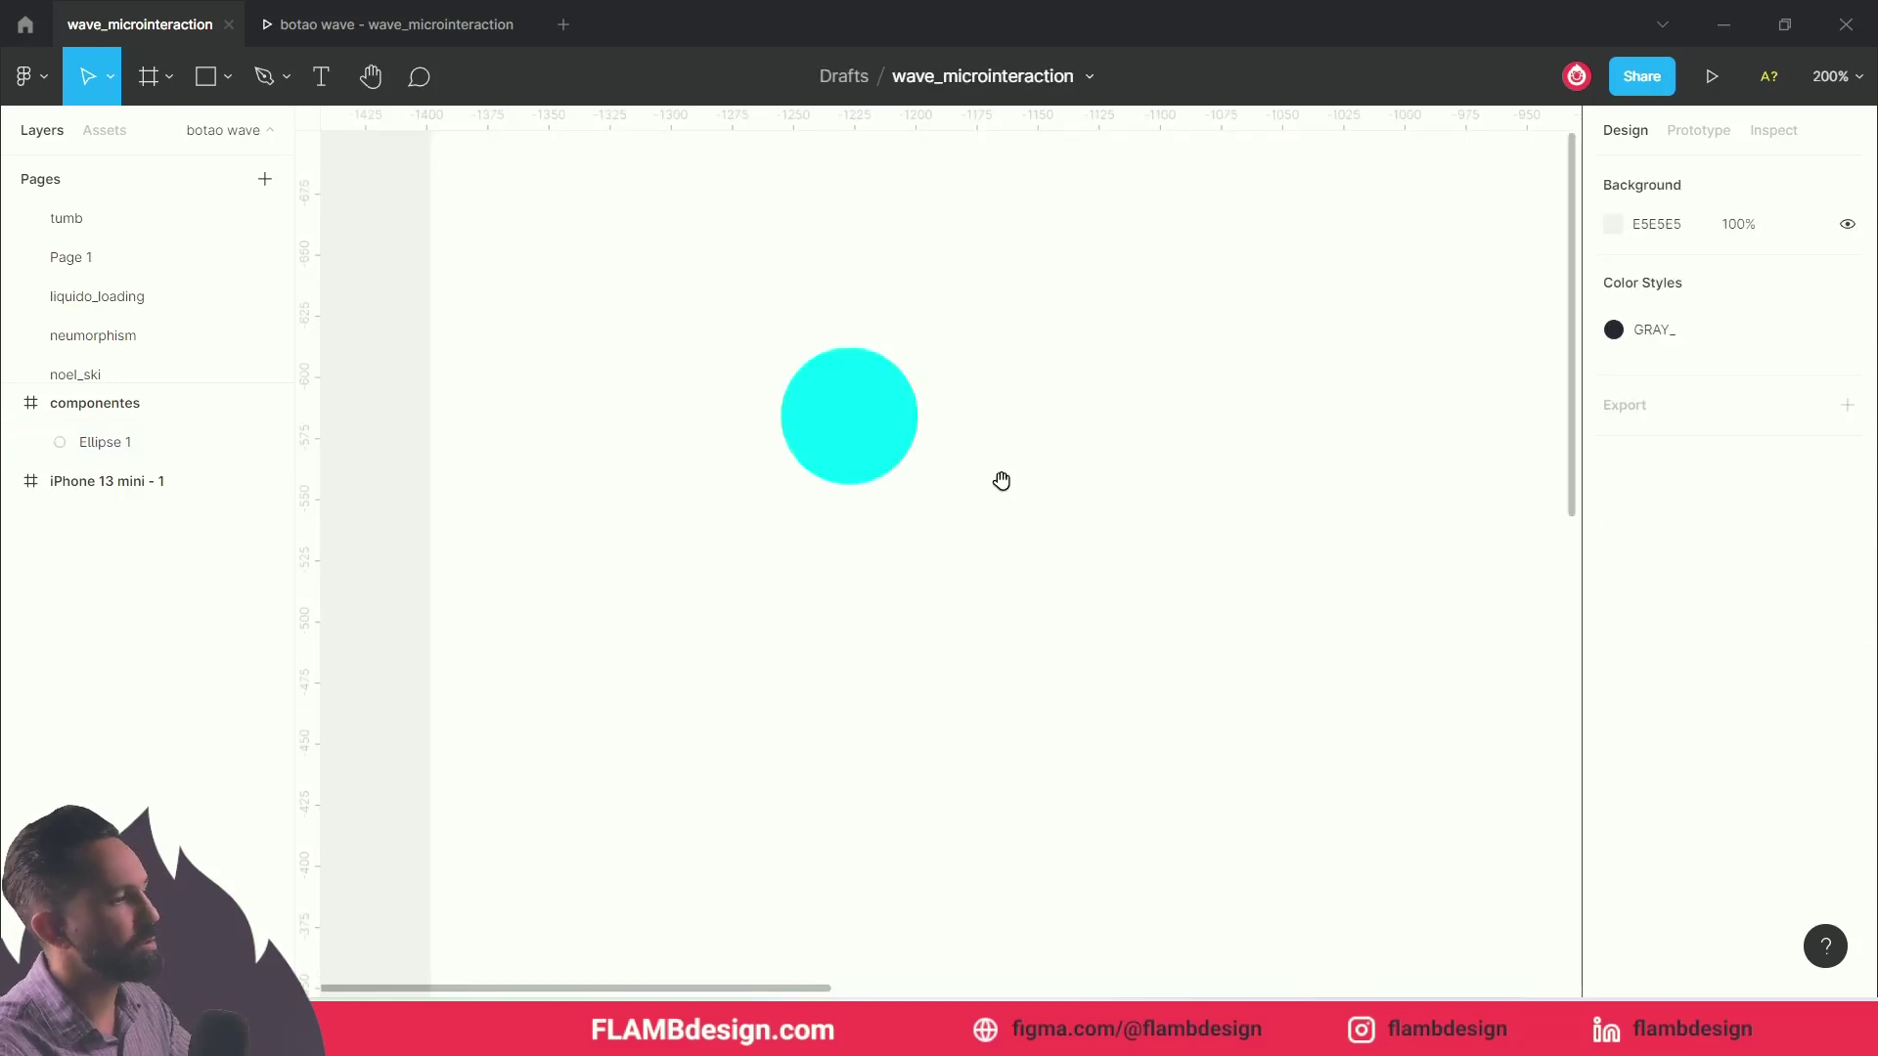
Step: Duplicate the cyan circle to the right and give the copy a cyan stroke
{"action": "left_click_drag", "start_coordinate": [1002, 480], "coordinate": [876, 616]}
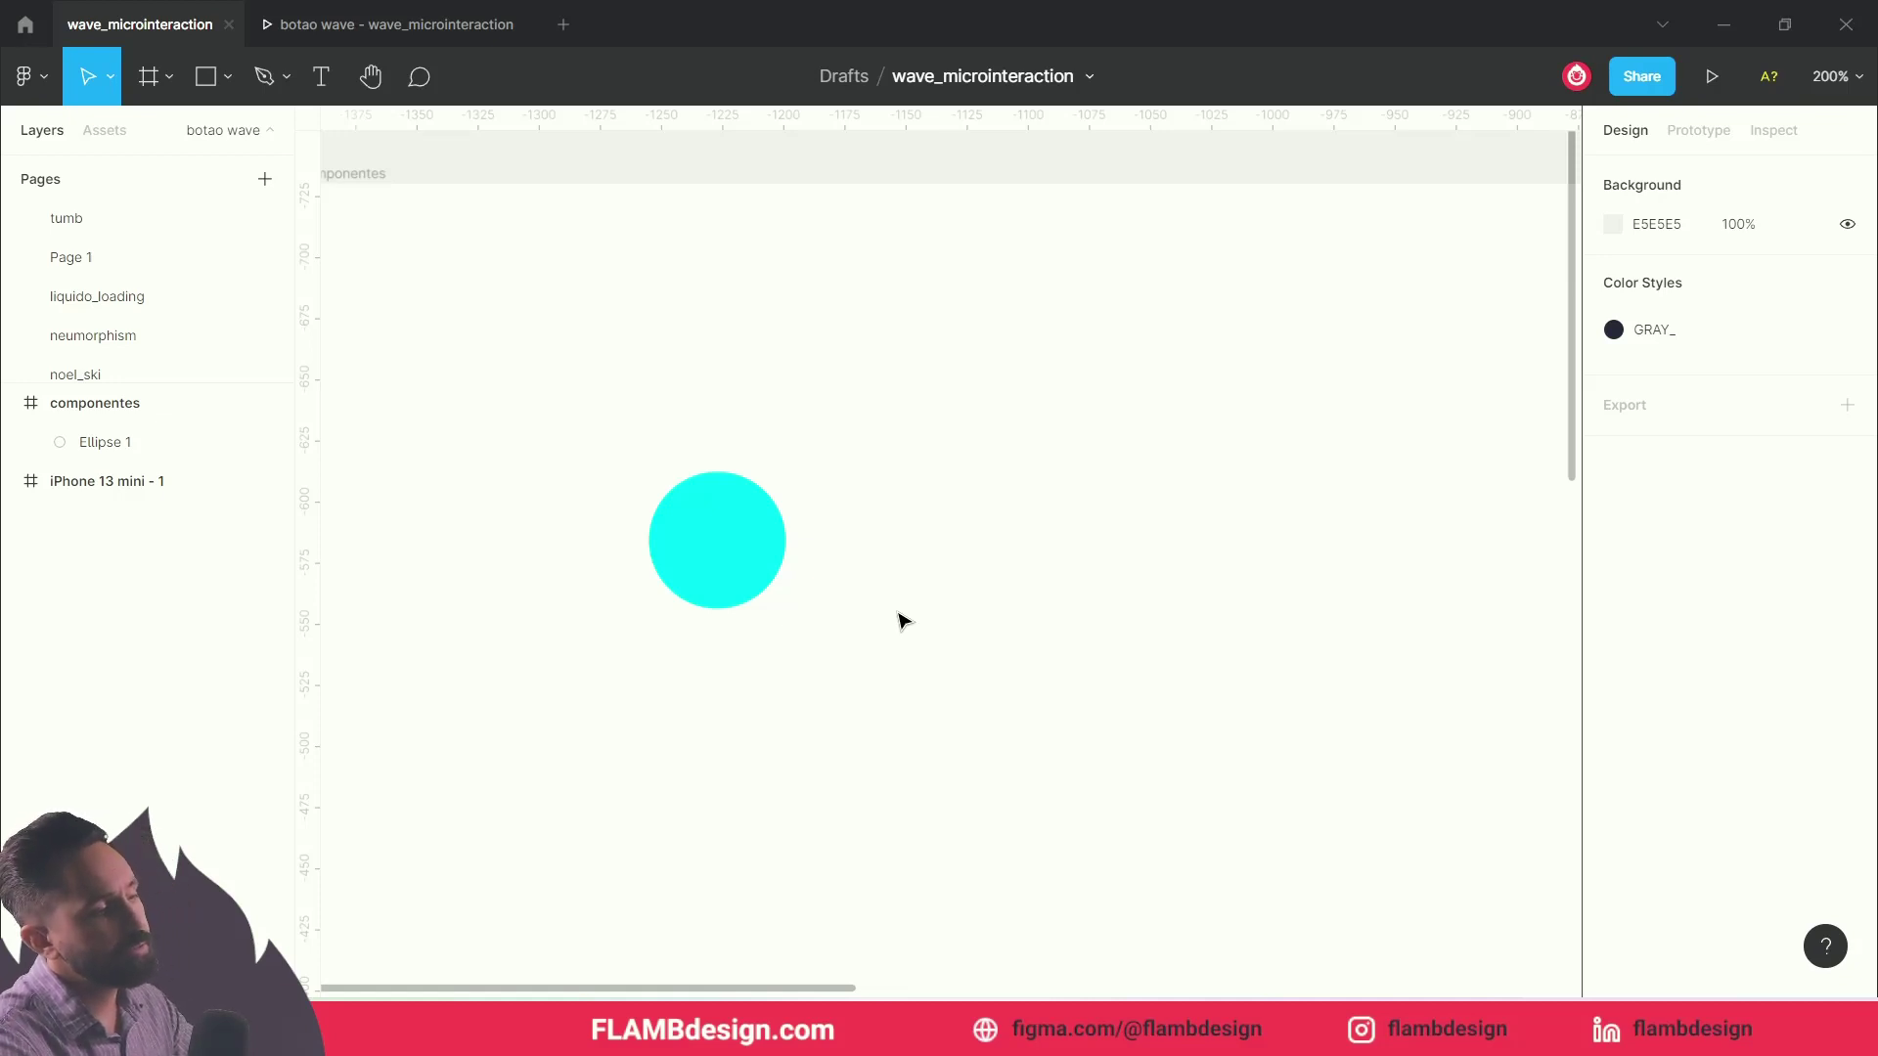
{"action": "left_click", "coordinate": [747, 553]}
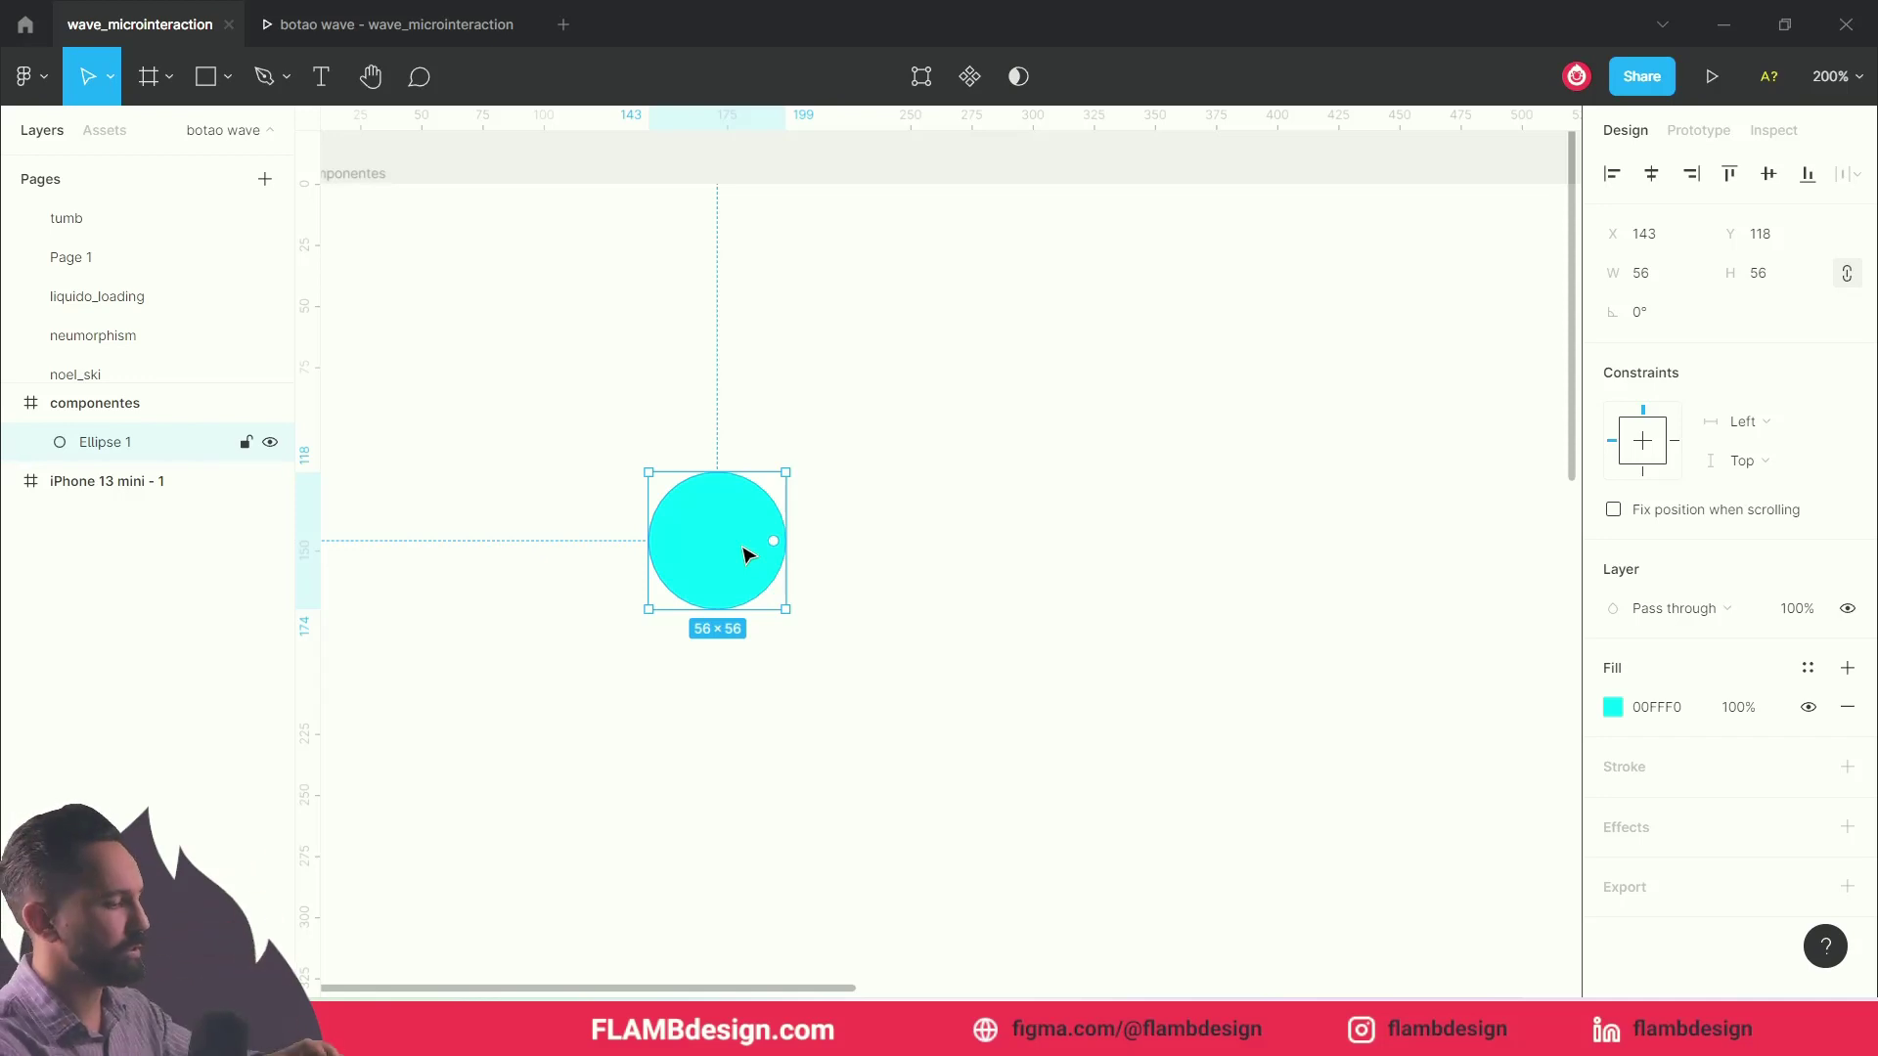
{"action": "left_click_drag", "start_coordinate": [747, 554], "coordinate": [928, 573]}
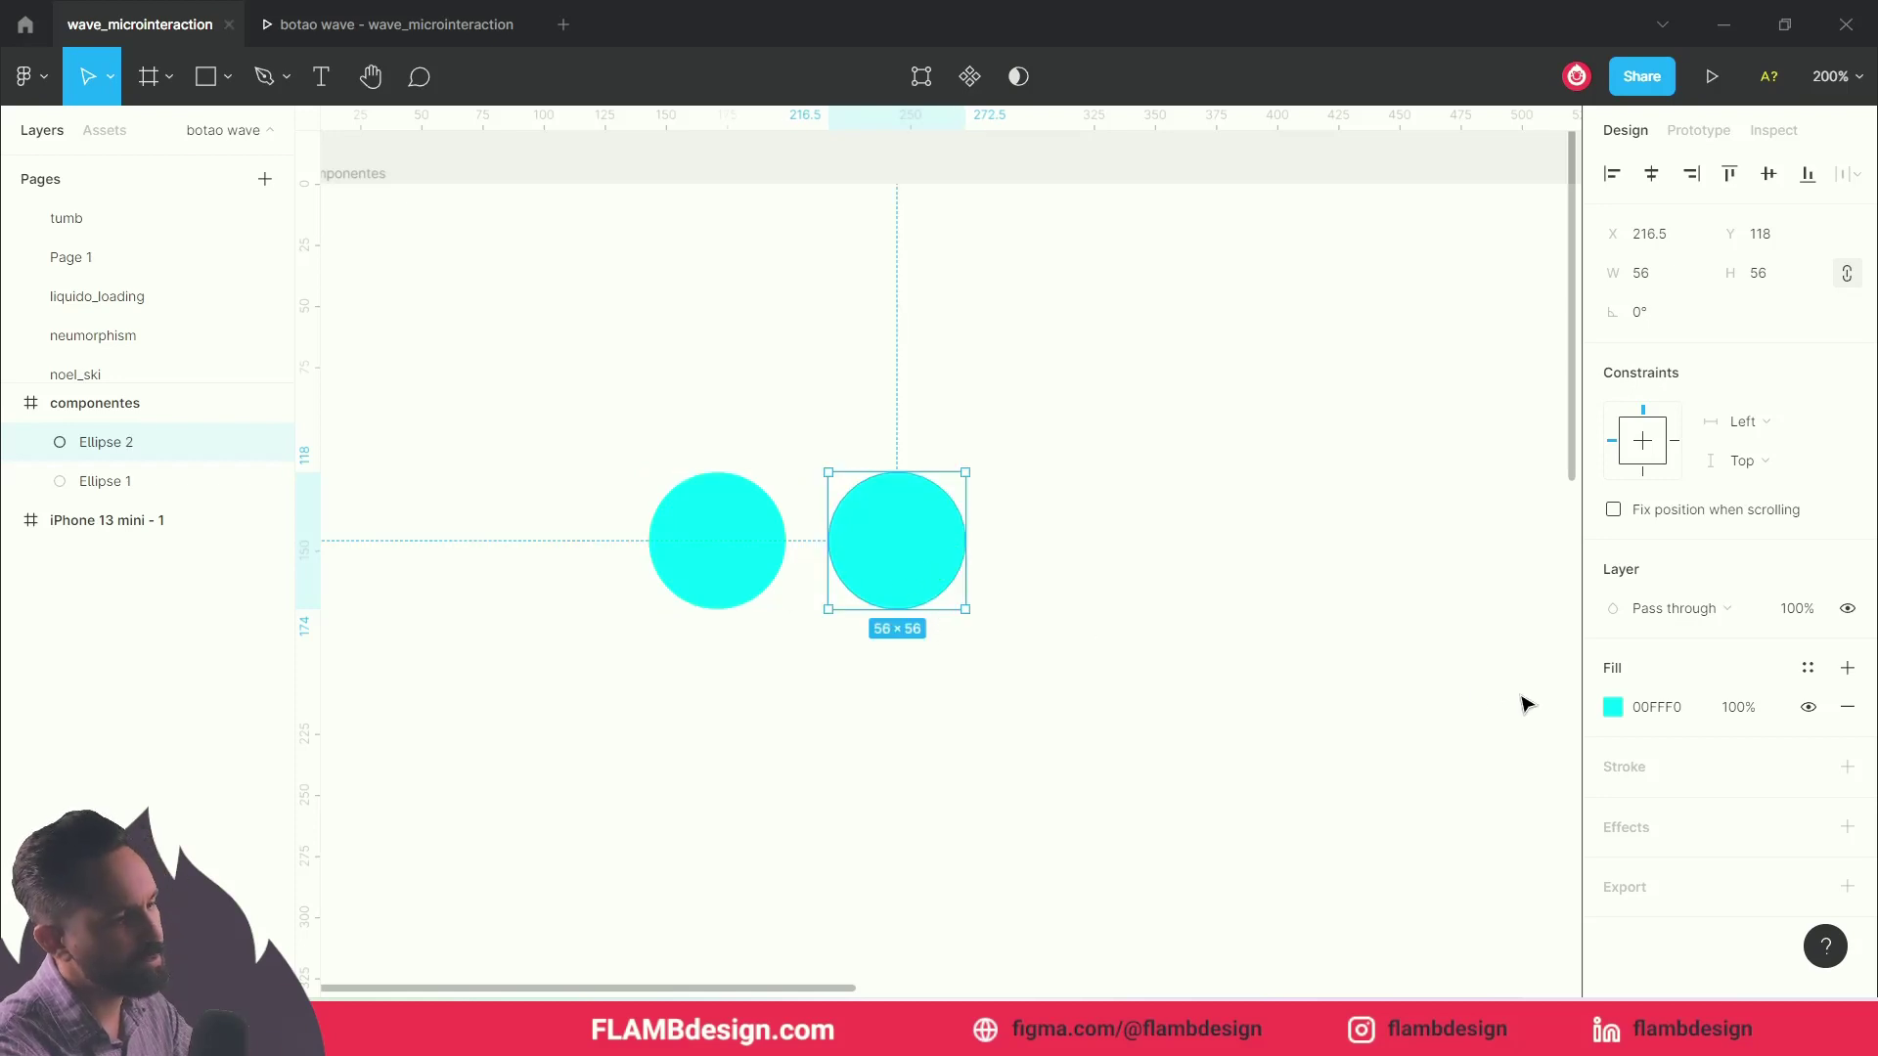
{"action": "left_click", "coordinate": [1848, 768]}
{"action": "left_click", "coordinate": [1613, 806]}
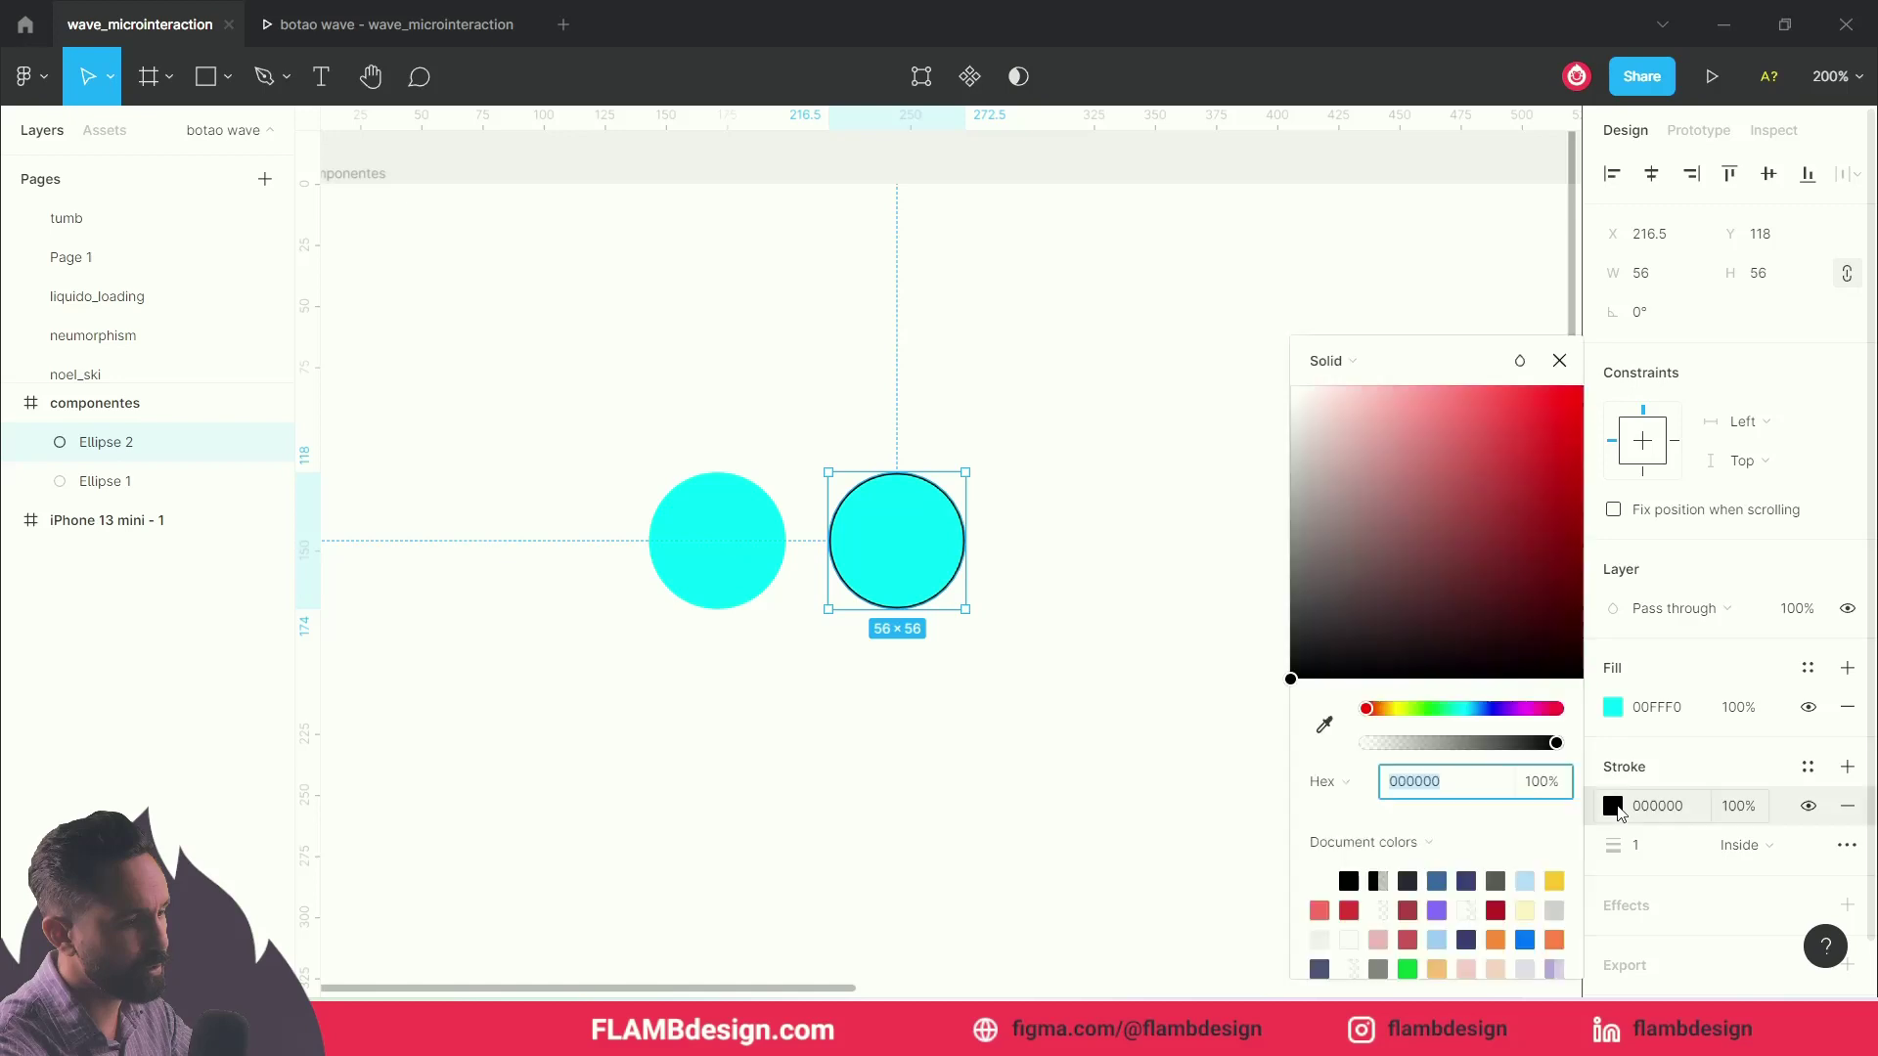
{"action": "left_click", "coordinate": [1326, 727]}
{"action": "left_click", "coordinate": [901, 526]}
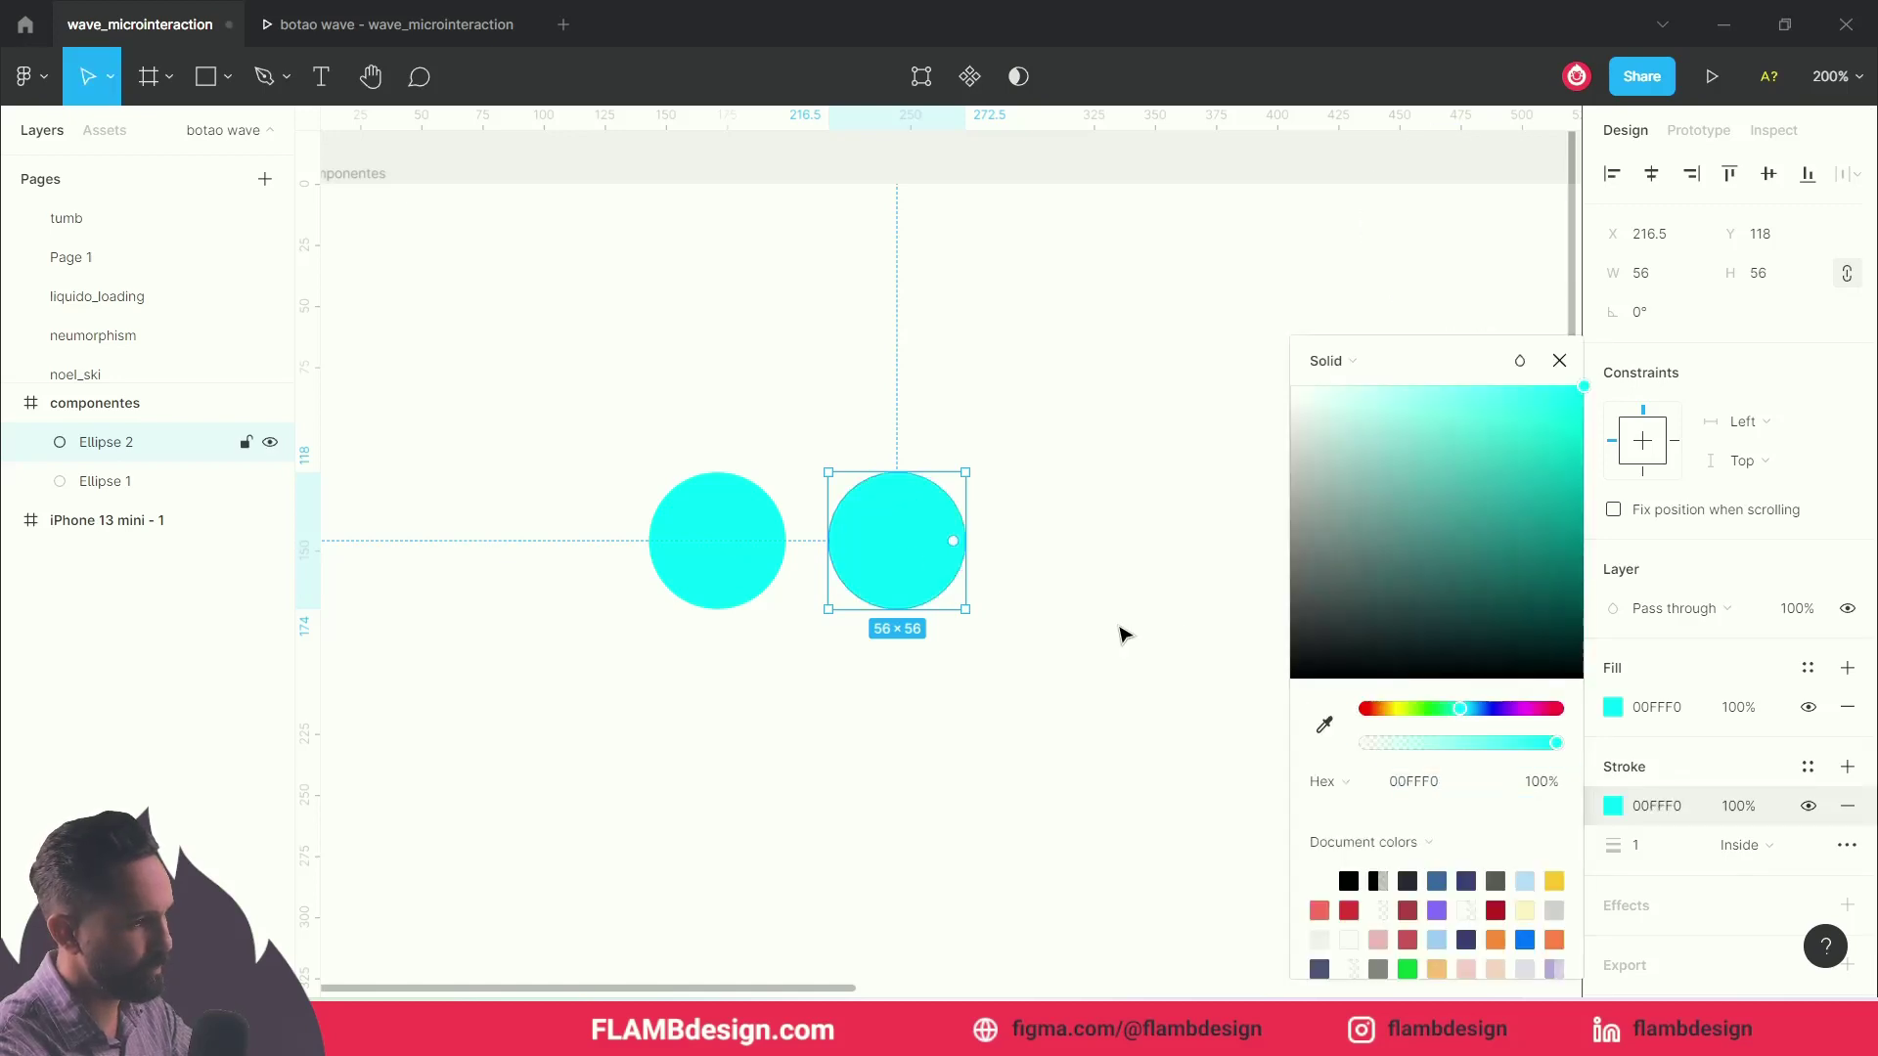
{"action": "left_click", "coordinate": [1559, 361]}
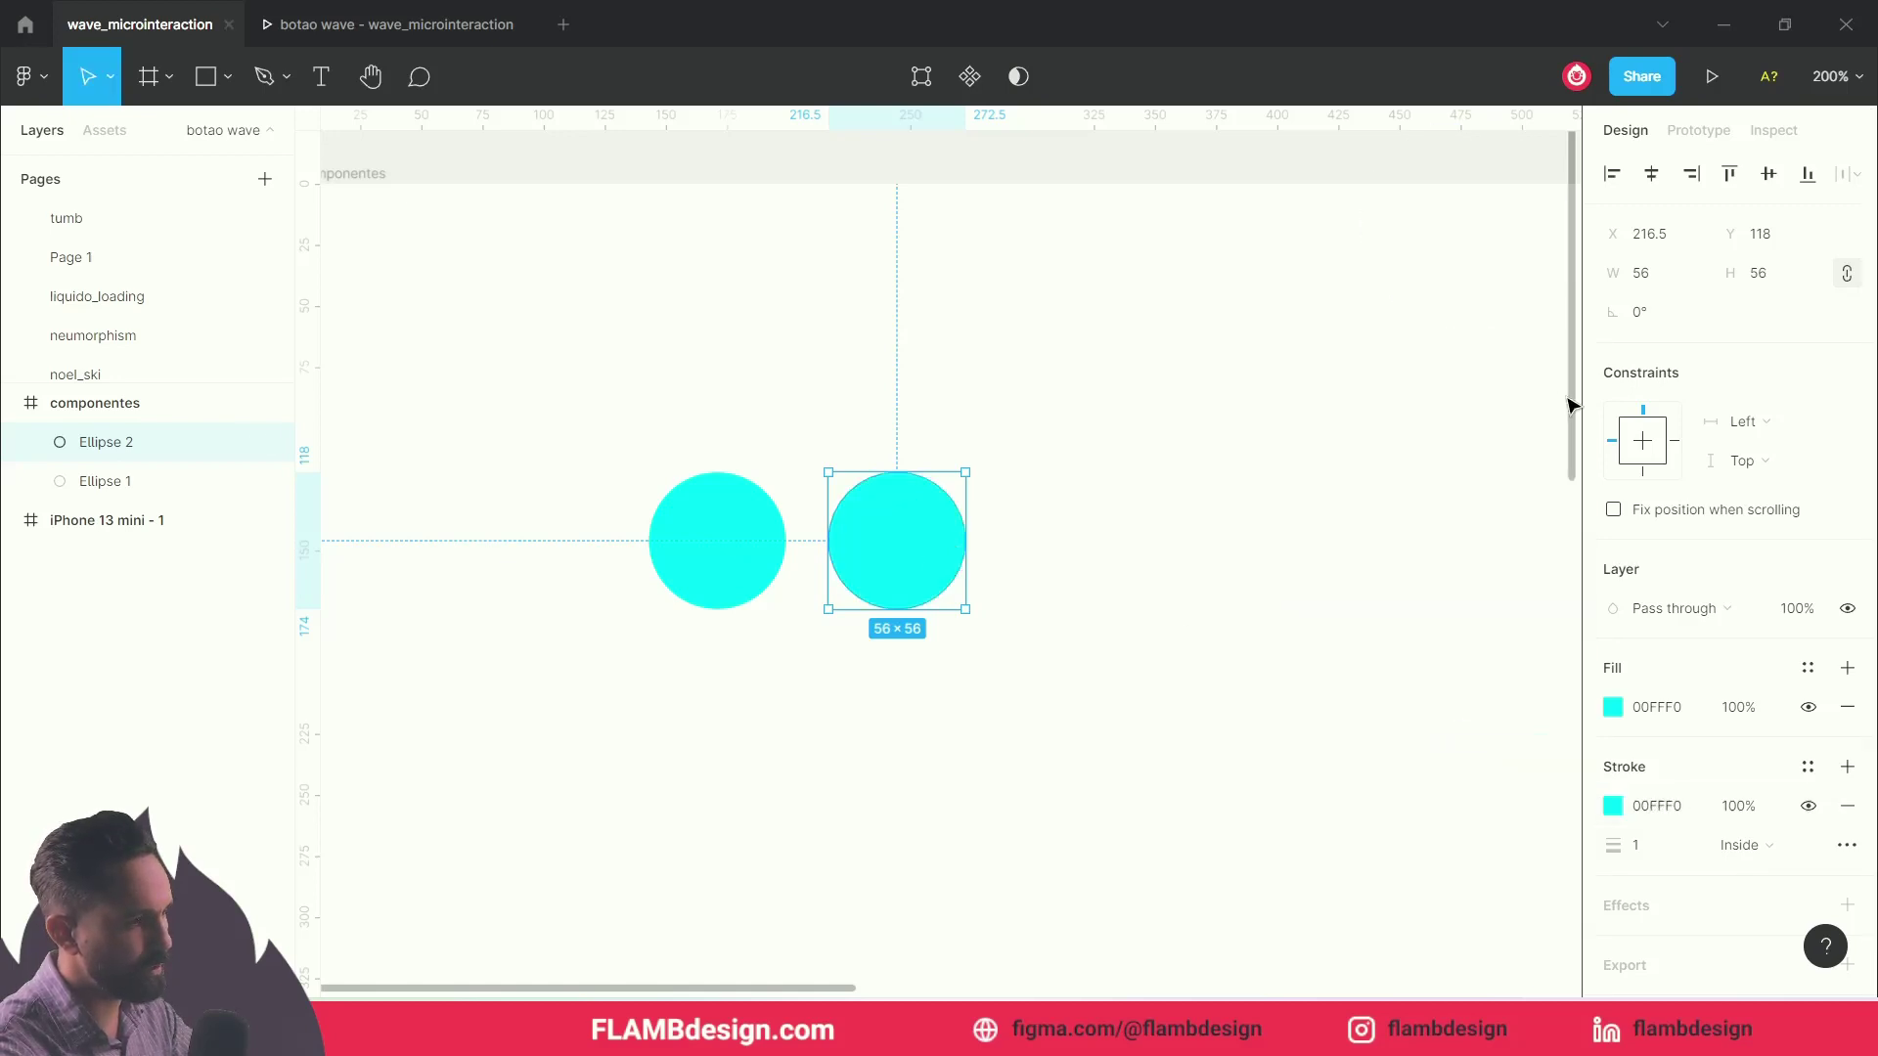
Step: Hide the copy's fill and set its stroke weight to 4, making a thick ring
{"action": "left_click", "coordinate": [1808, 708]}
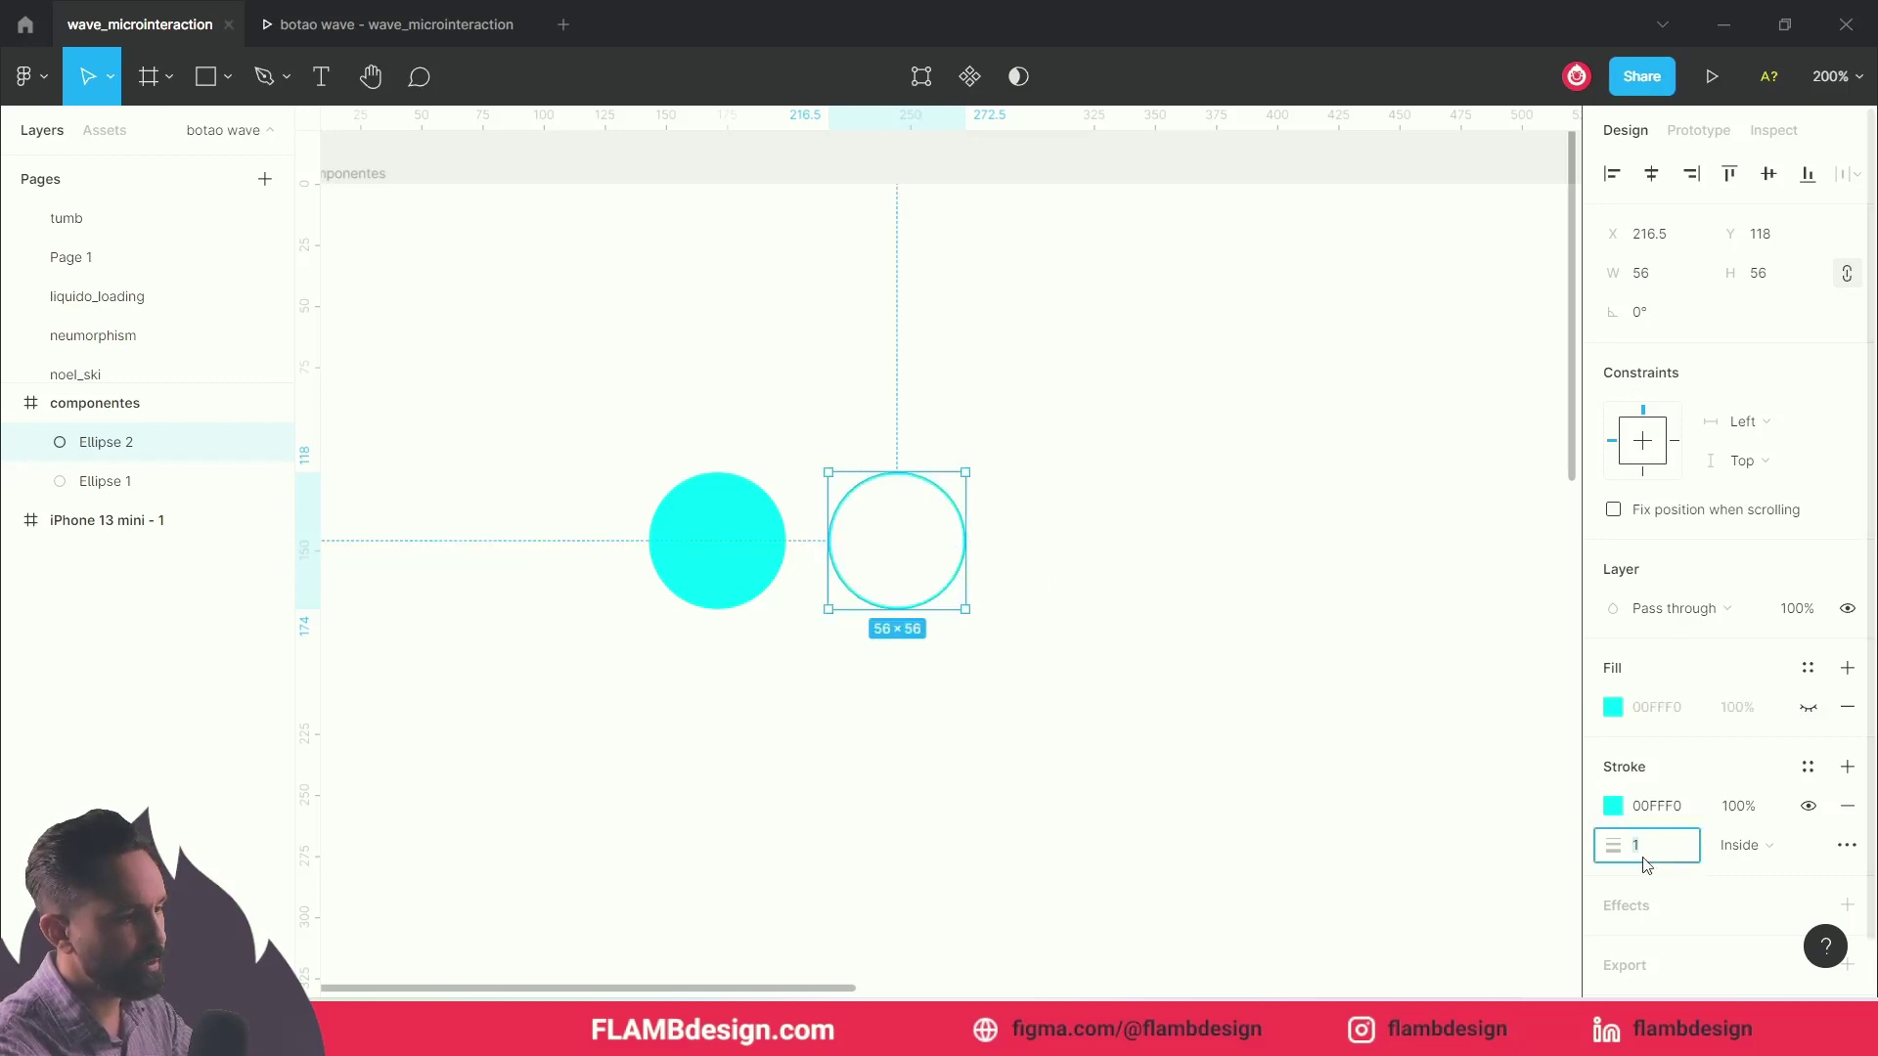
{"action": "type", "text": "4"}
{"action": "key", "text": "Return"}
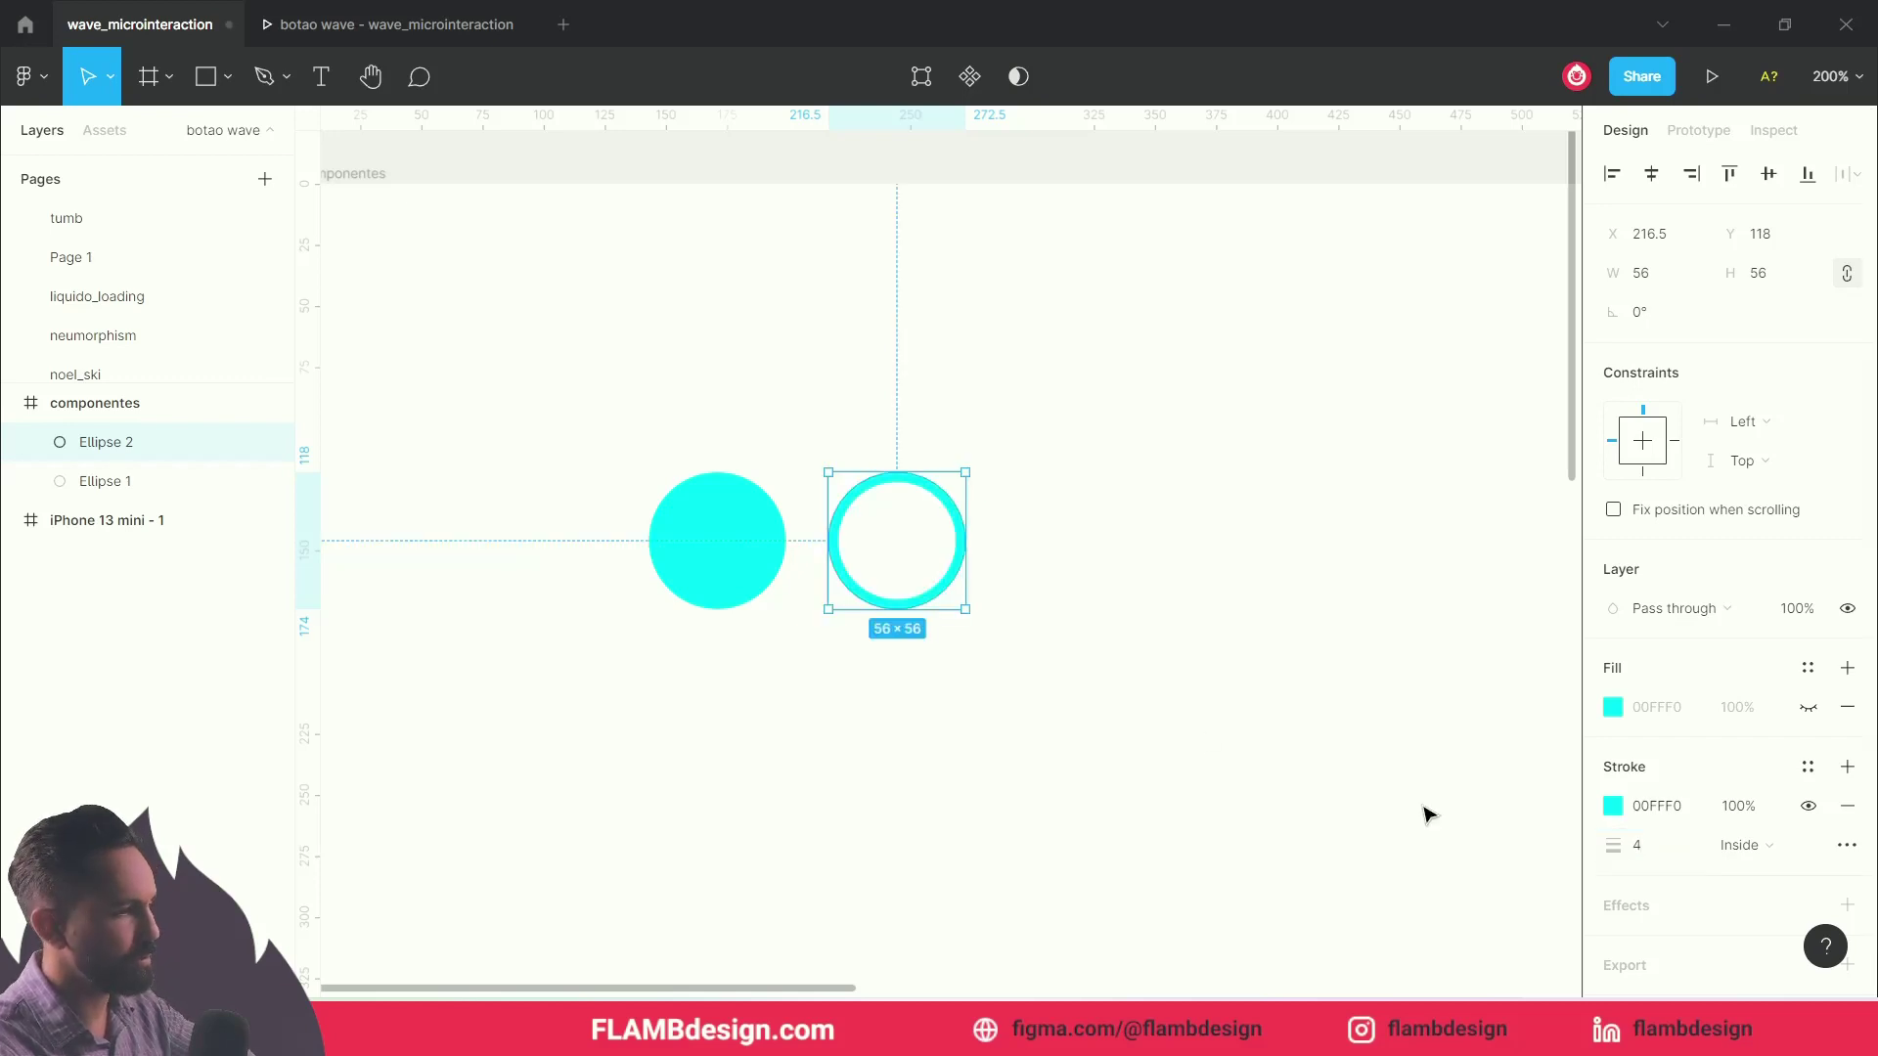
{"action": "left_click", "coordinate": [1170, 717]}
{"action": "left_click", "coordinate": [789, 642]}
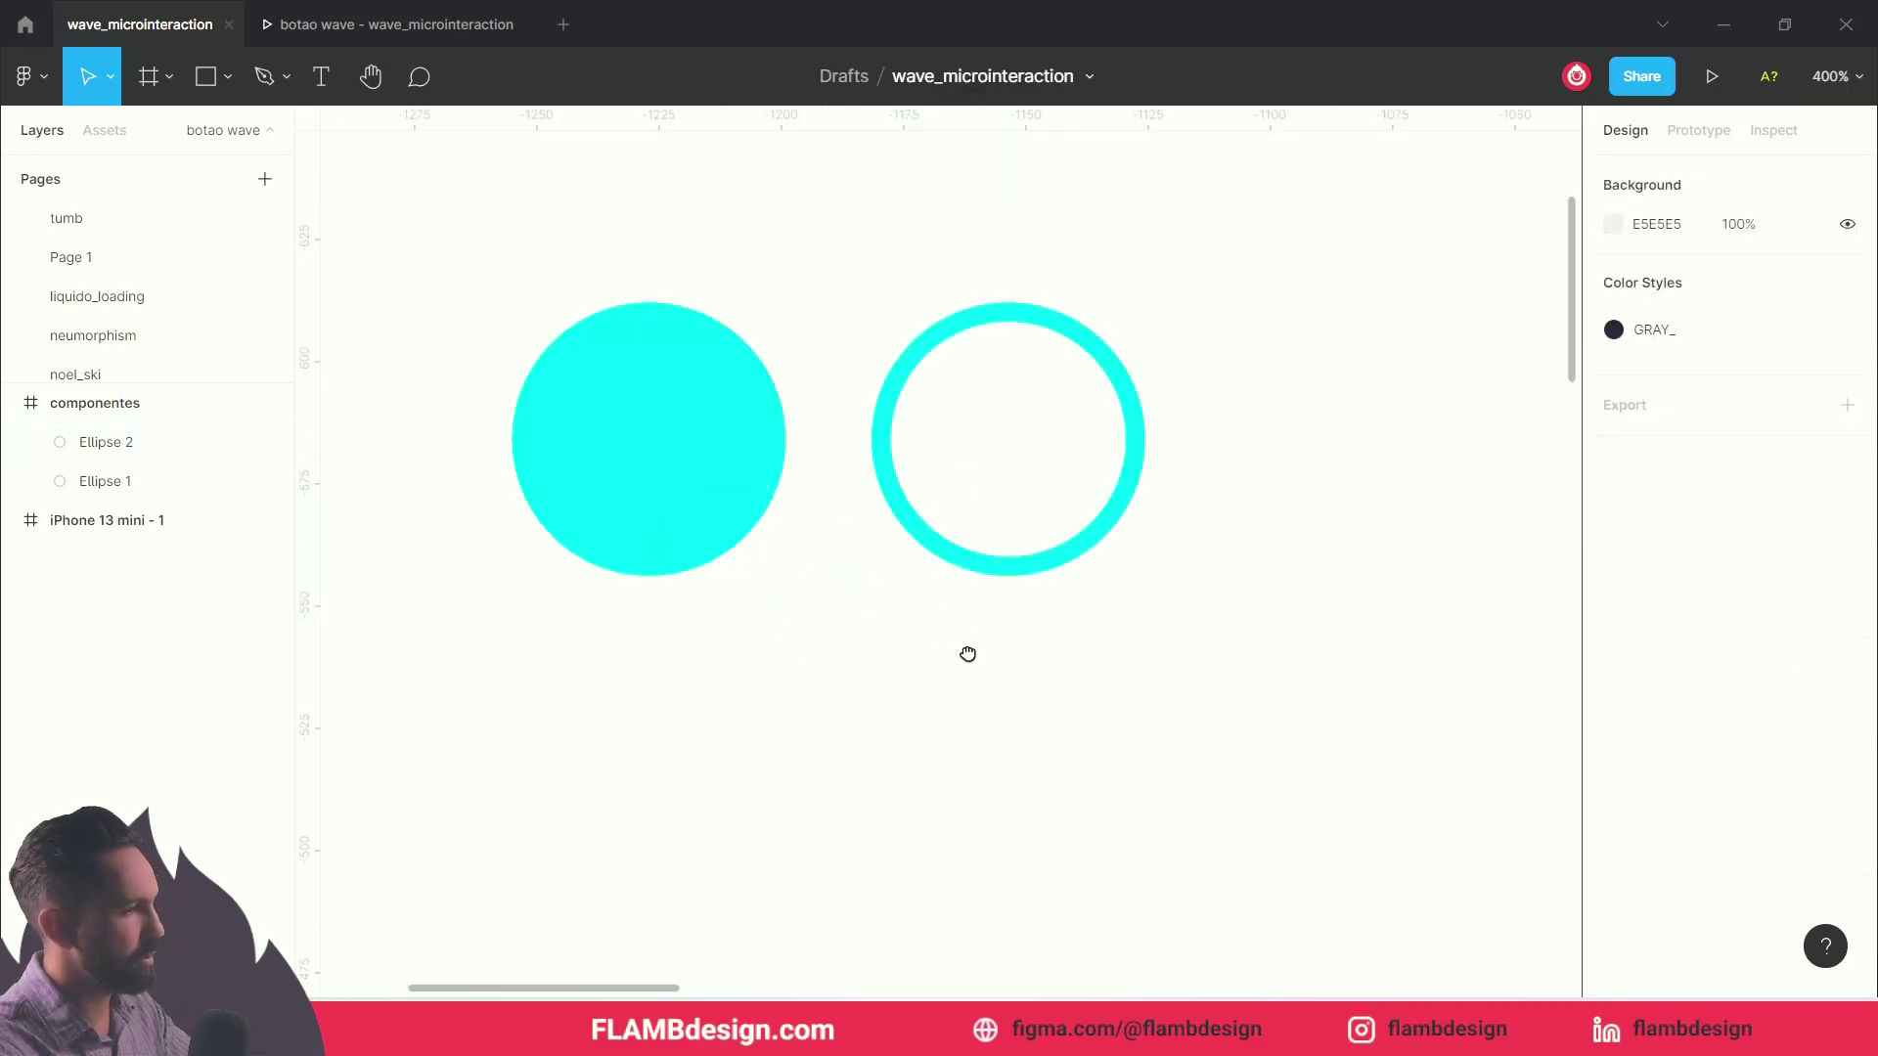
{"action": "left_click_drag", "start_coordinate": [967, 654], "coordinate": [1001, 734]}
Step: Duplicate the ring further right and give the new copy a thin 1 px stroke
{"action": "left_click", "coordinate": [1162, 577]}
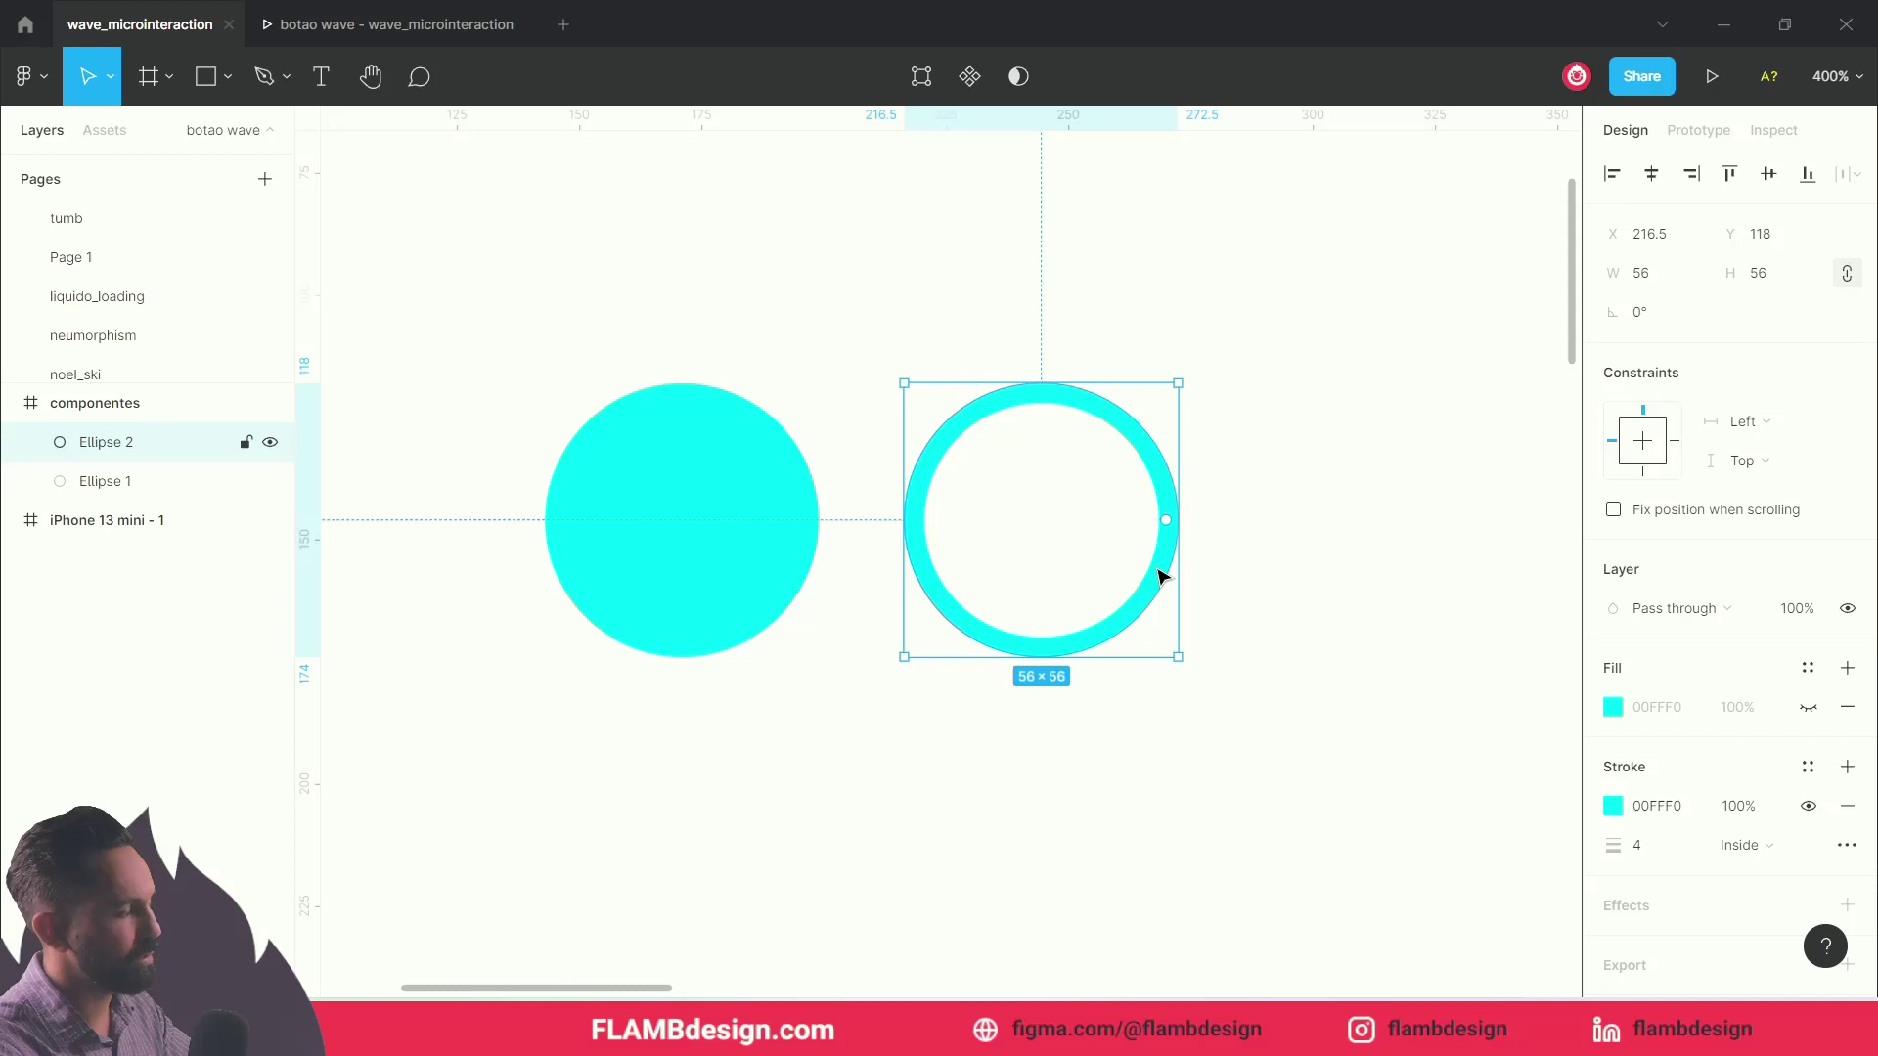
{"action": "left_click_drag", "start_coordinate": [1162, 577], "coordinate": [1503, 578]}
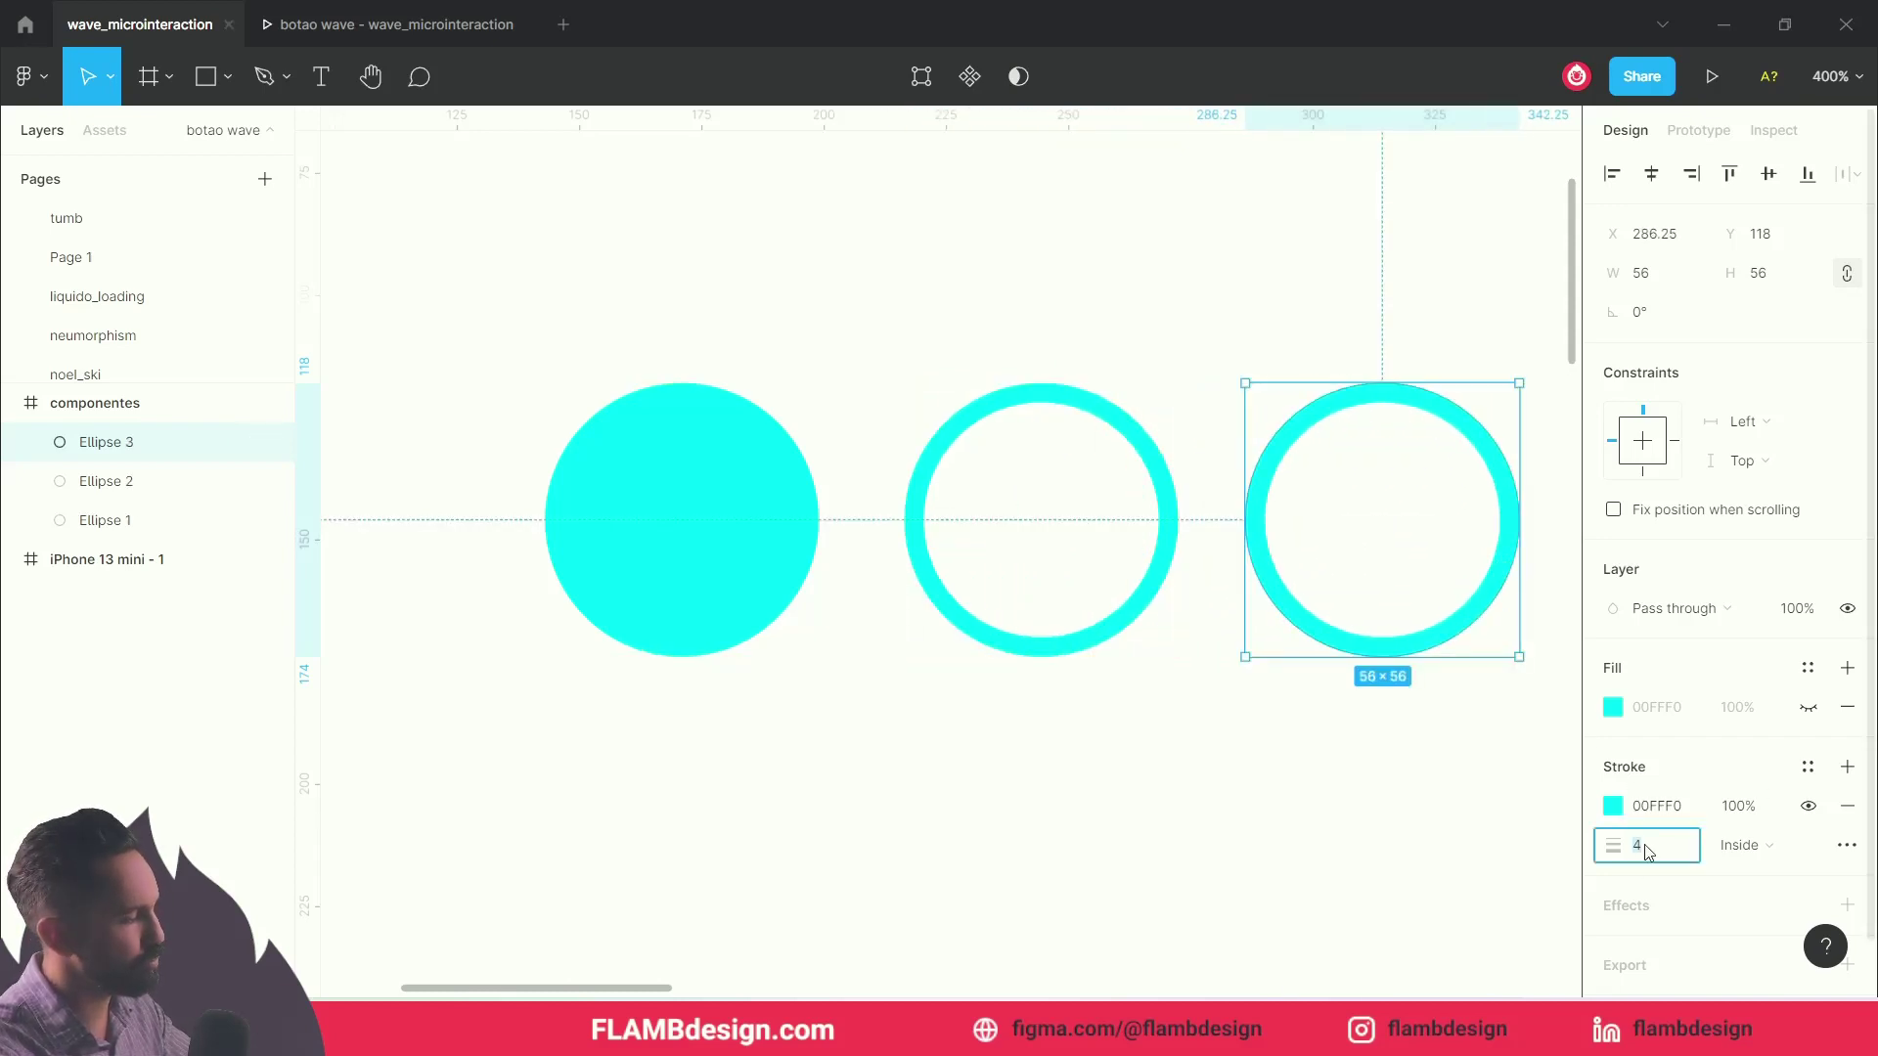
{"action": "type", "text": "1"}
{"action": "key", "text": "Return"}
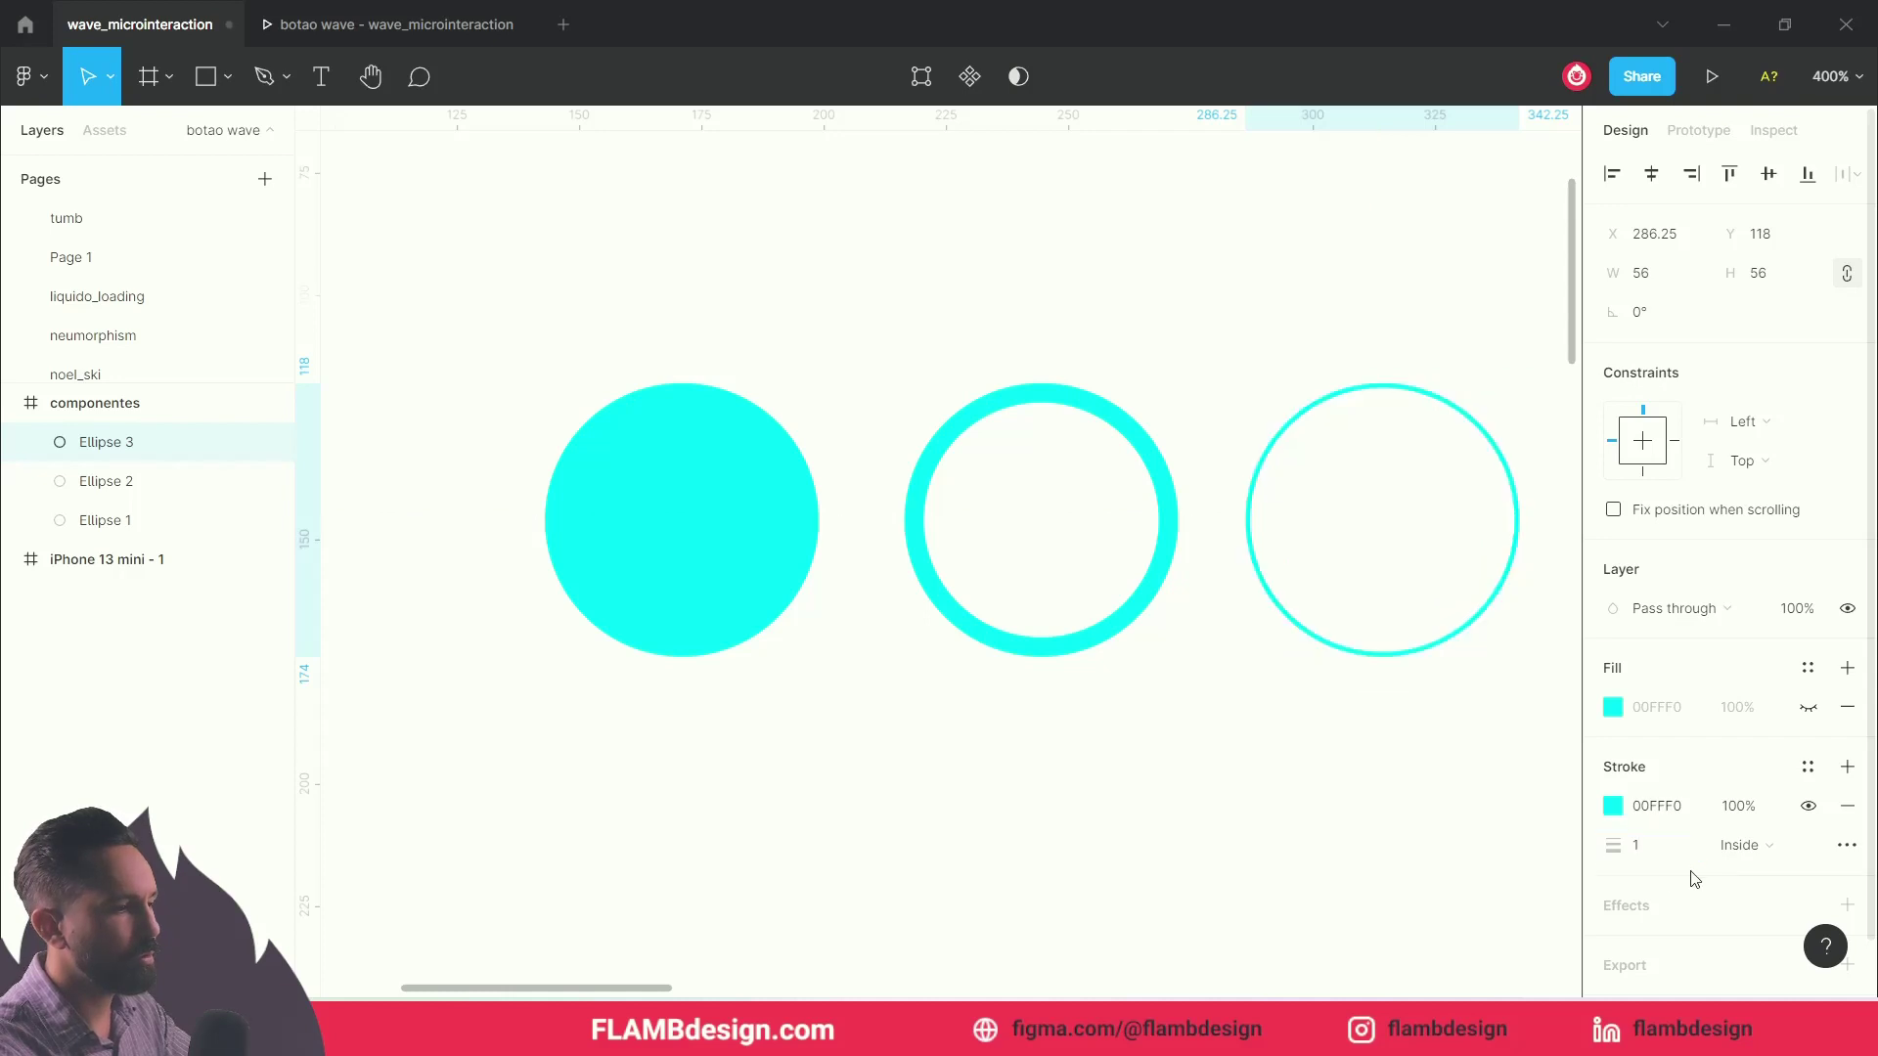
{"action": "left_click", "coordinate": [1258, 776]}
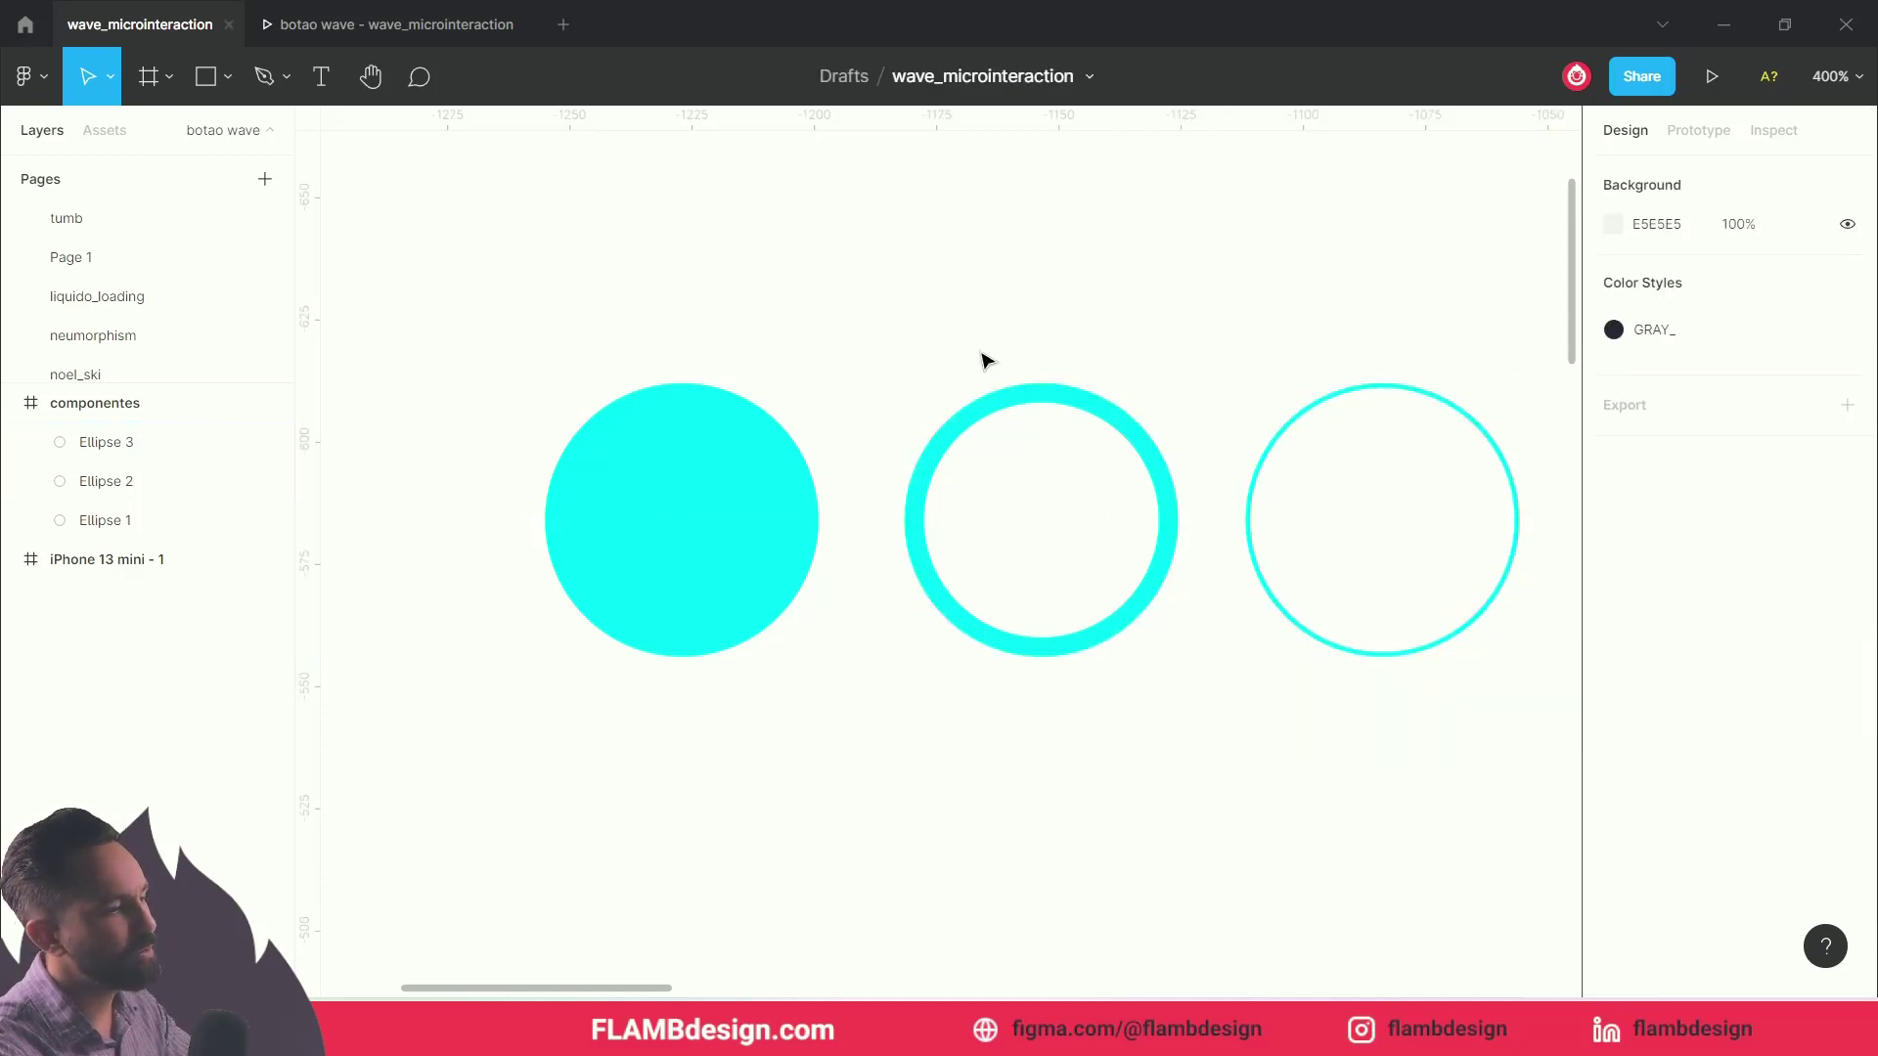
{"action": "left_click", "coordinate": [1168, 553]}
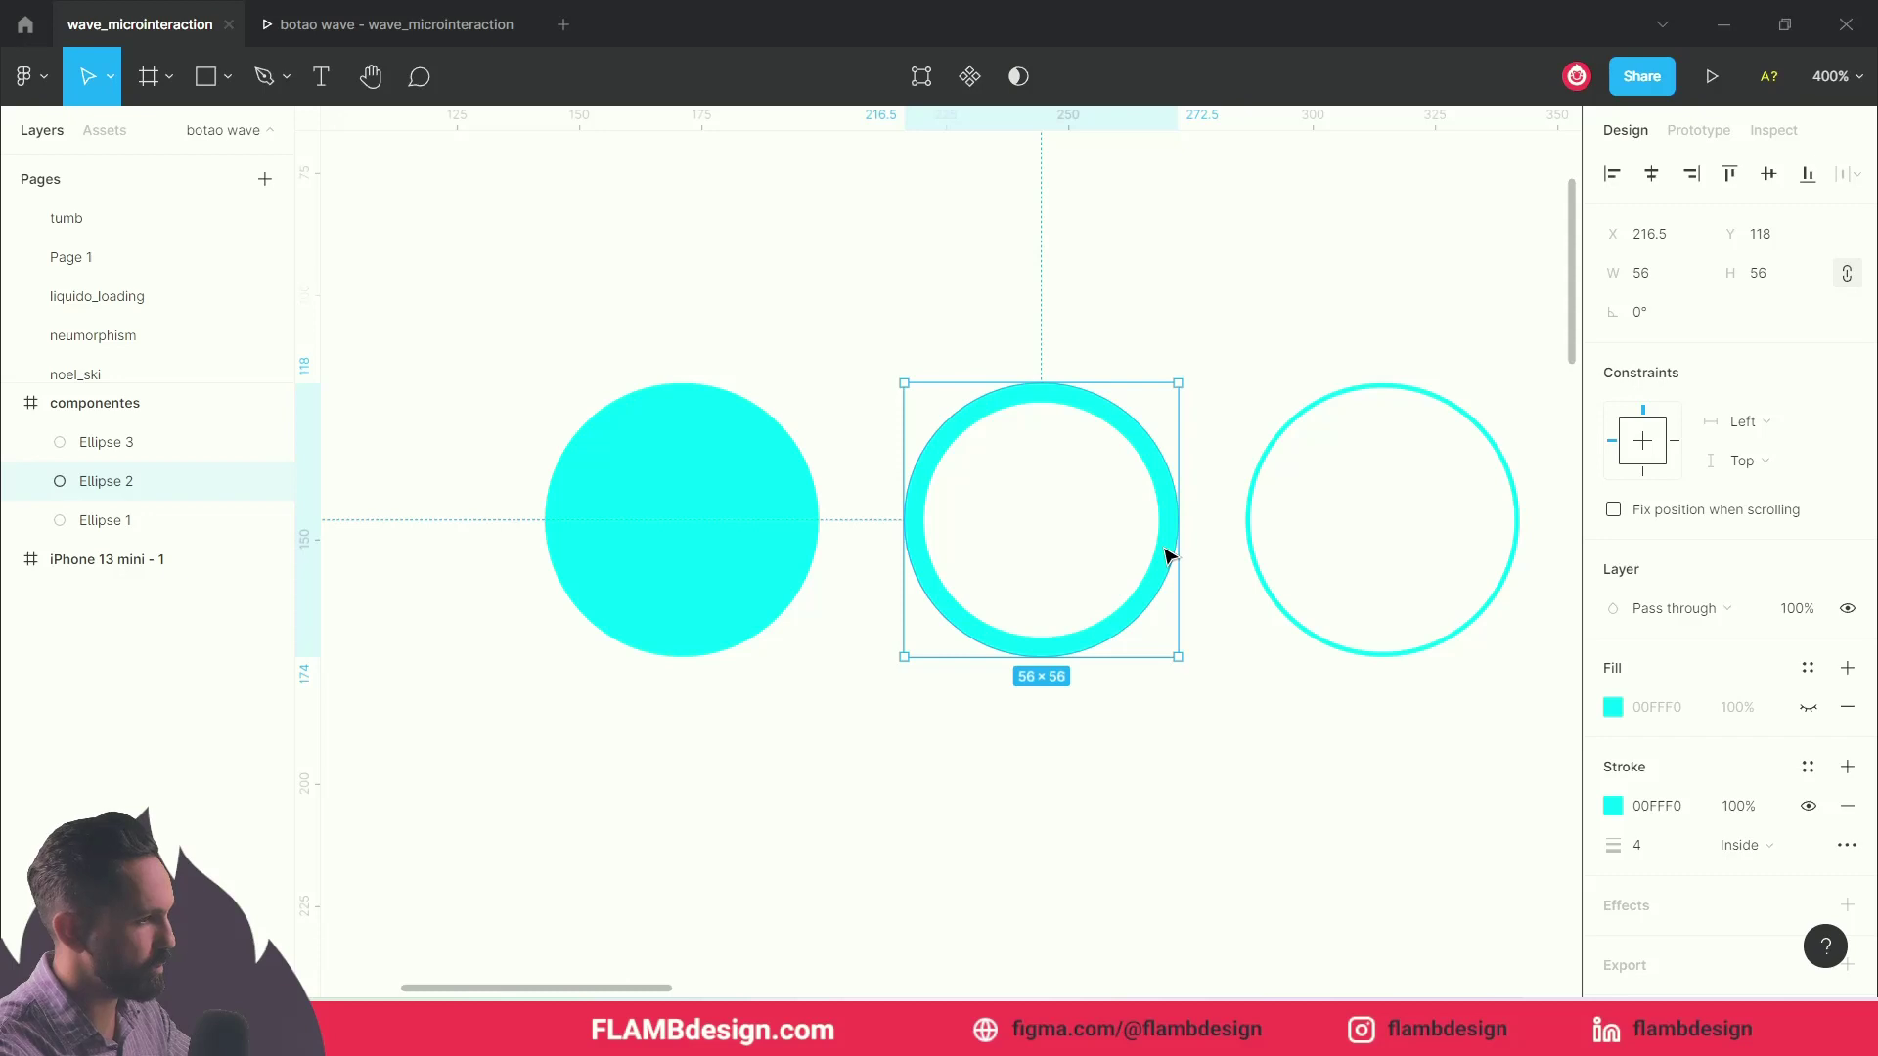
Step: Reorder the layers so Ellipse 1 is on top, then Ellipse 2, then Ellipse 3
{"action": "left_click", "coordinate": [103, 525]}
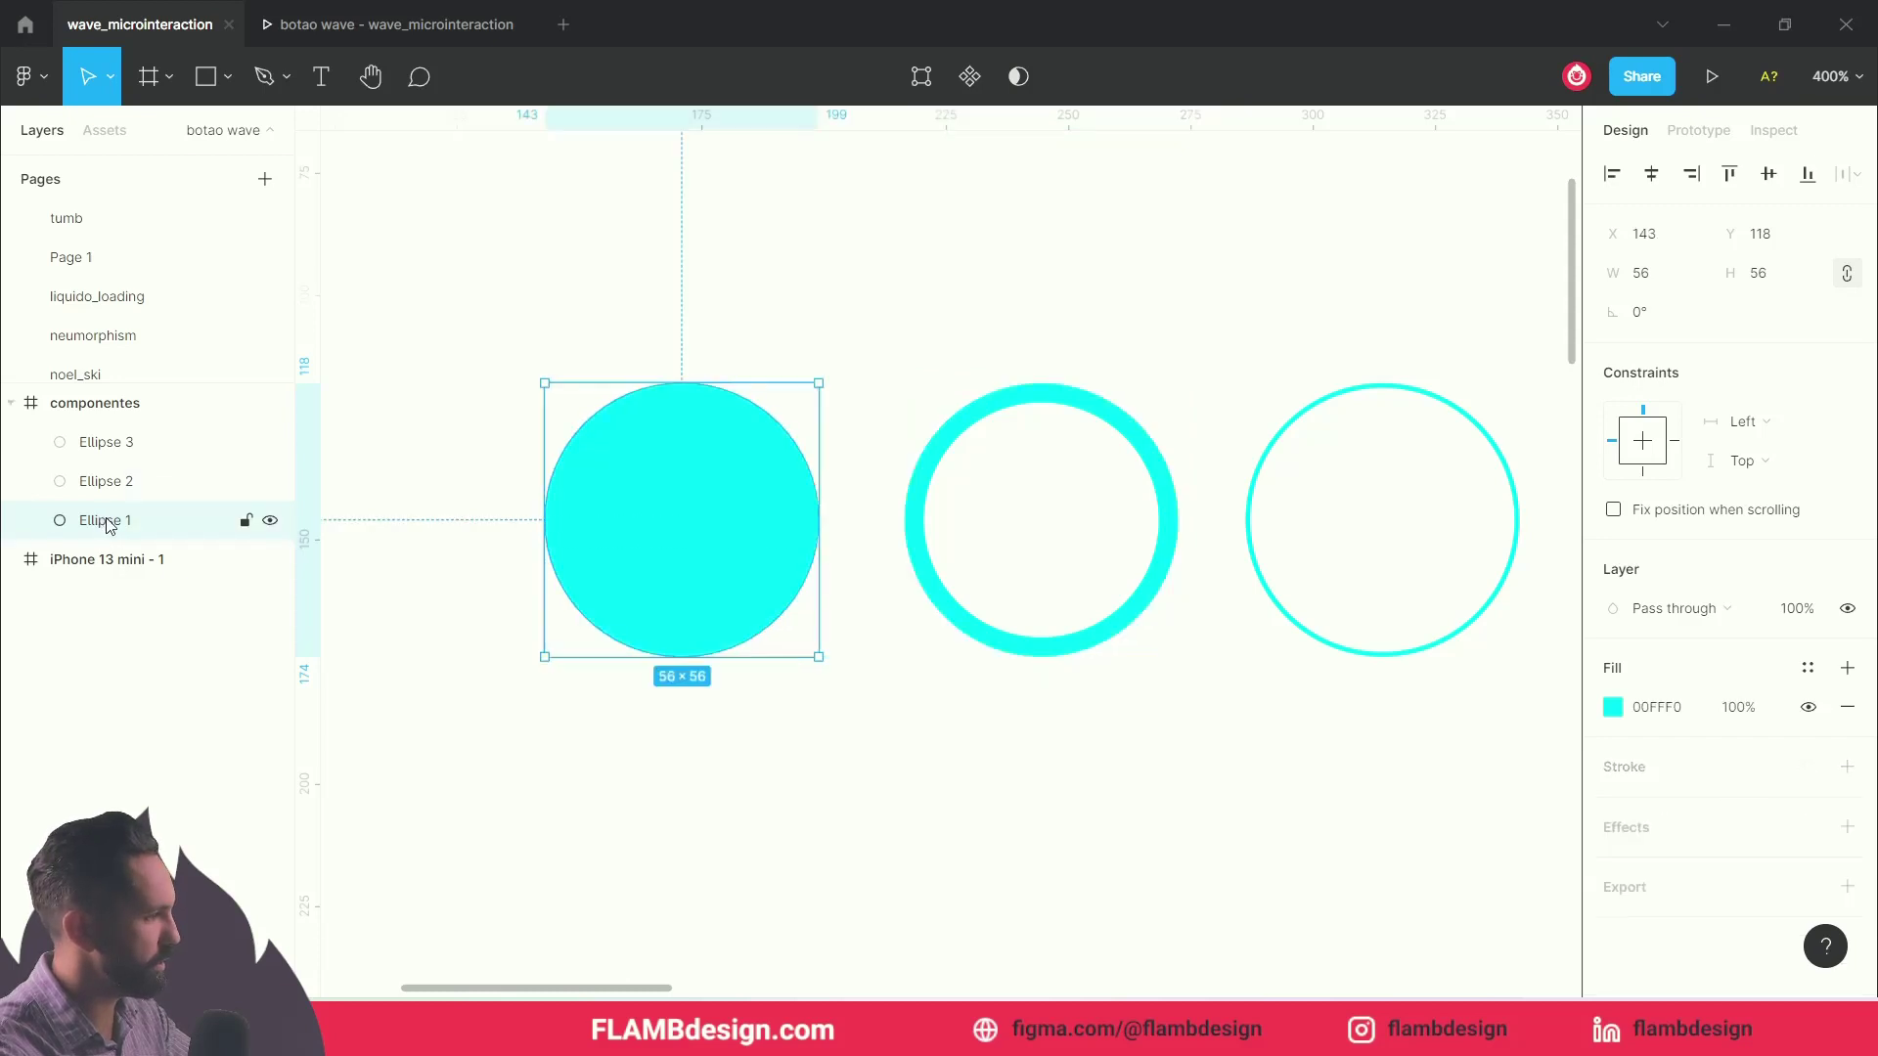
{"action": "left_click_drag", "start_coordinate": [115, 529], "coordinate": [118, 462]}
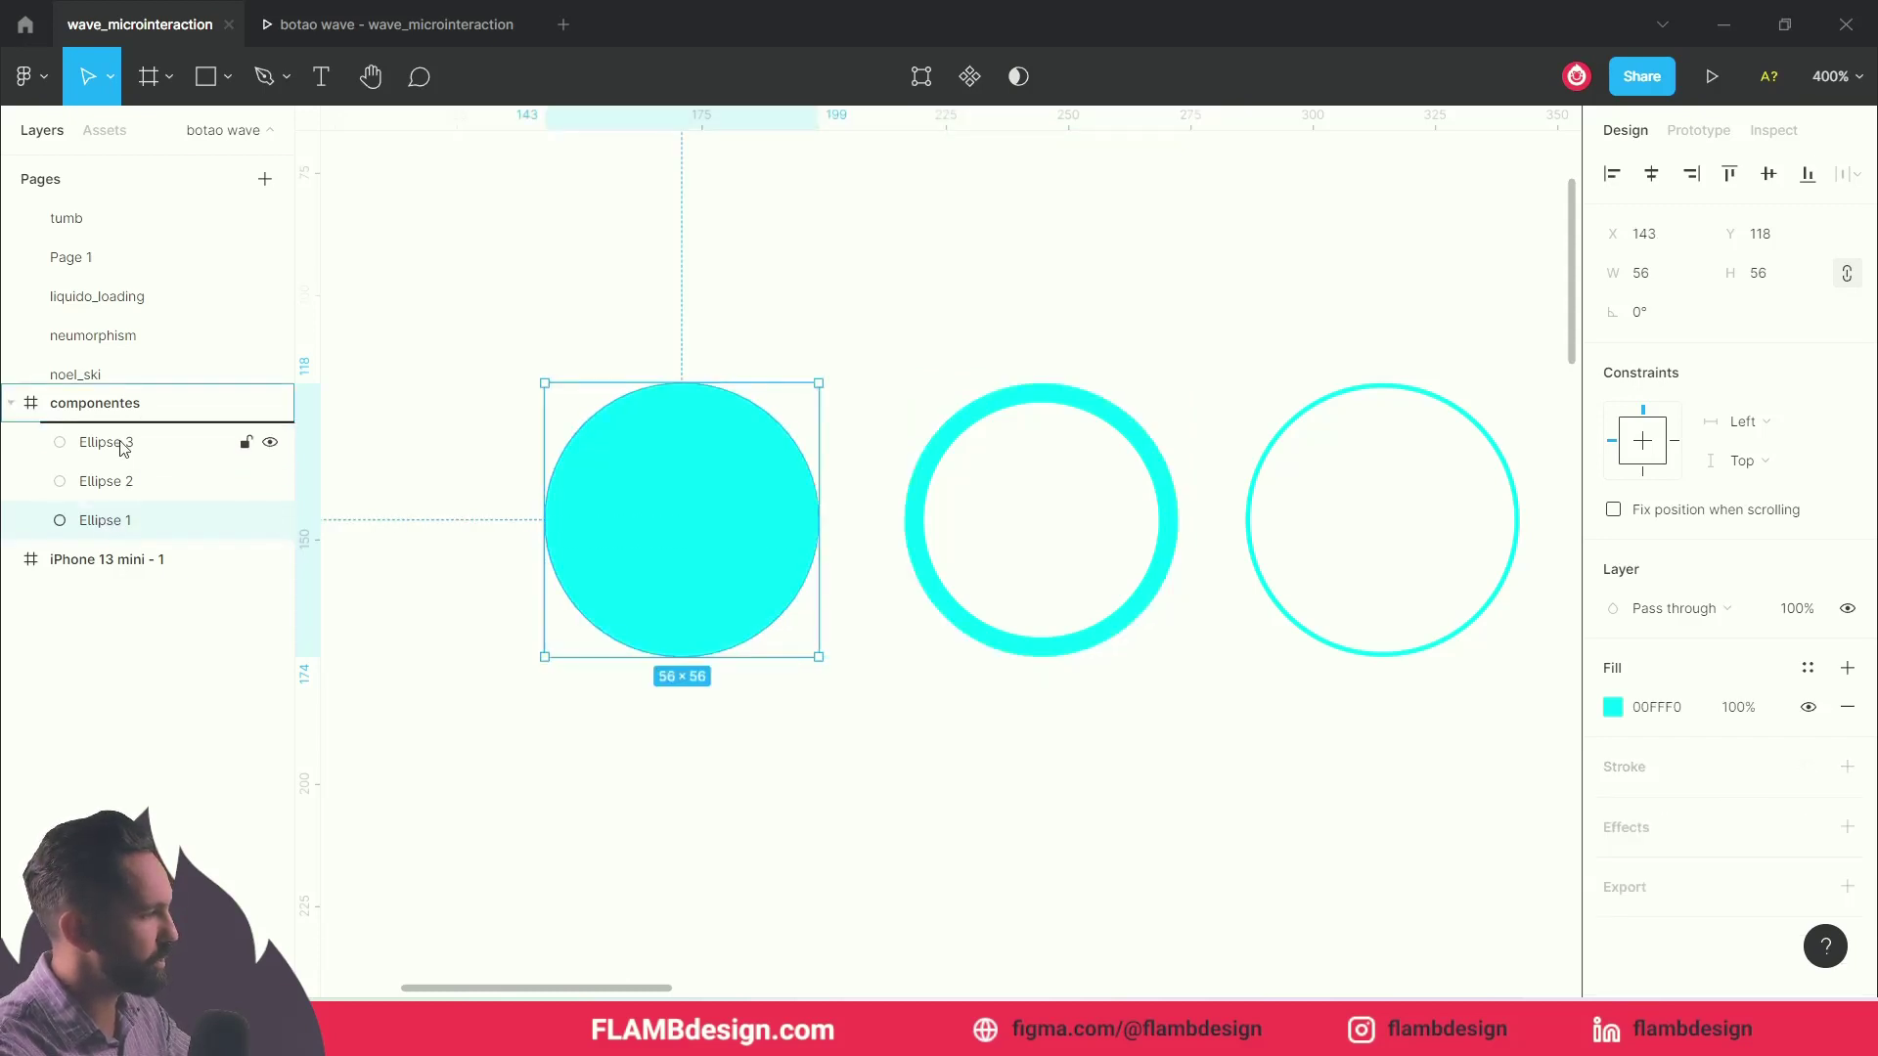
{"action": "left_click_drag", "start_coordinate": [125, 521], "coordinate": [135, 468]}
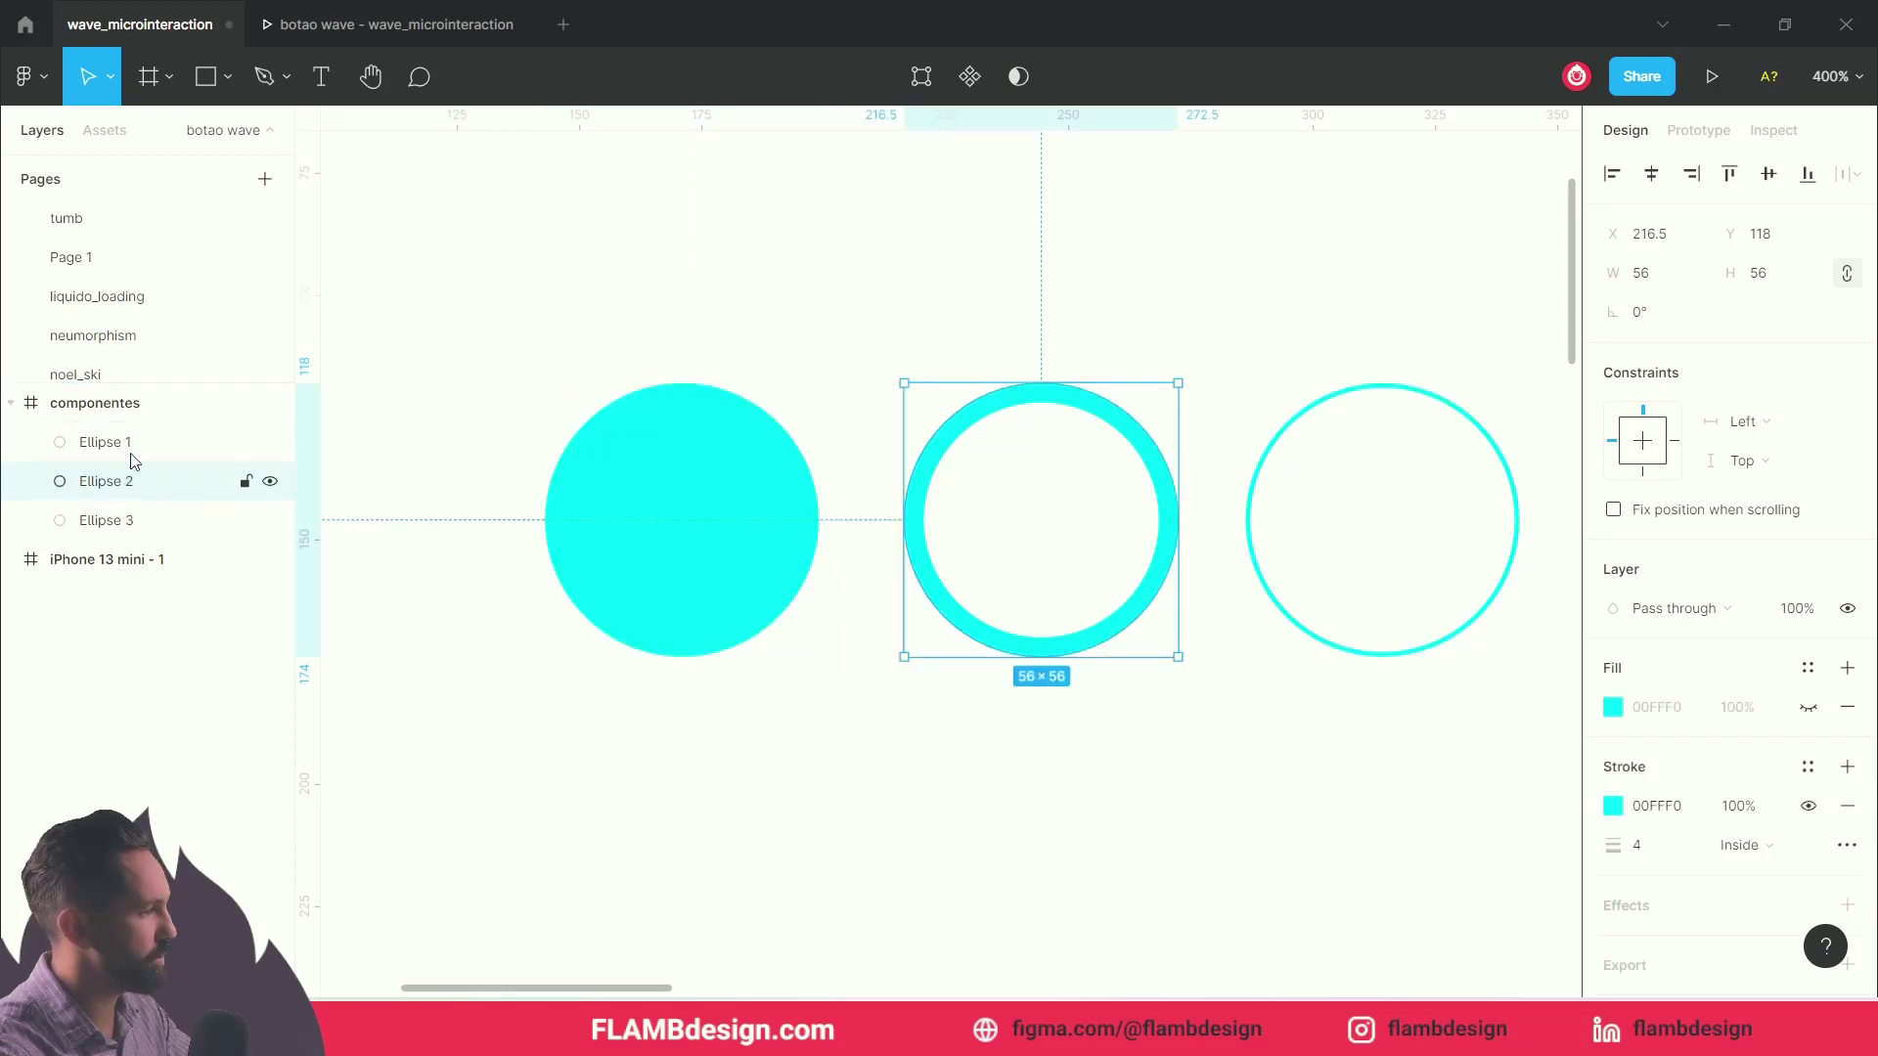
{"action": "left_click", "coordinate": [851, 591]}
Step: Centre the thick ring over the filled circle and enlarge it to 83 × 83
{"action": "left_click", "coordinate": [802, 571]}
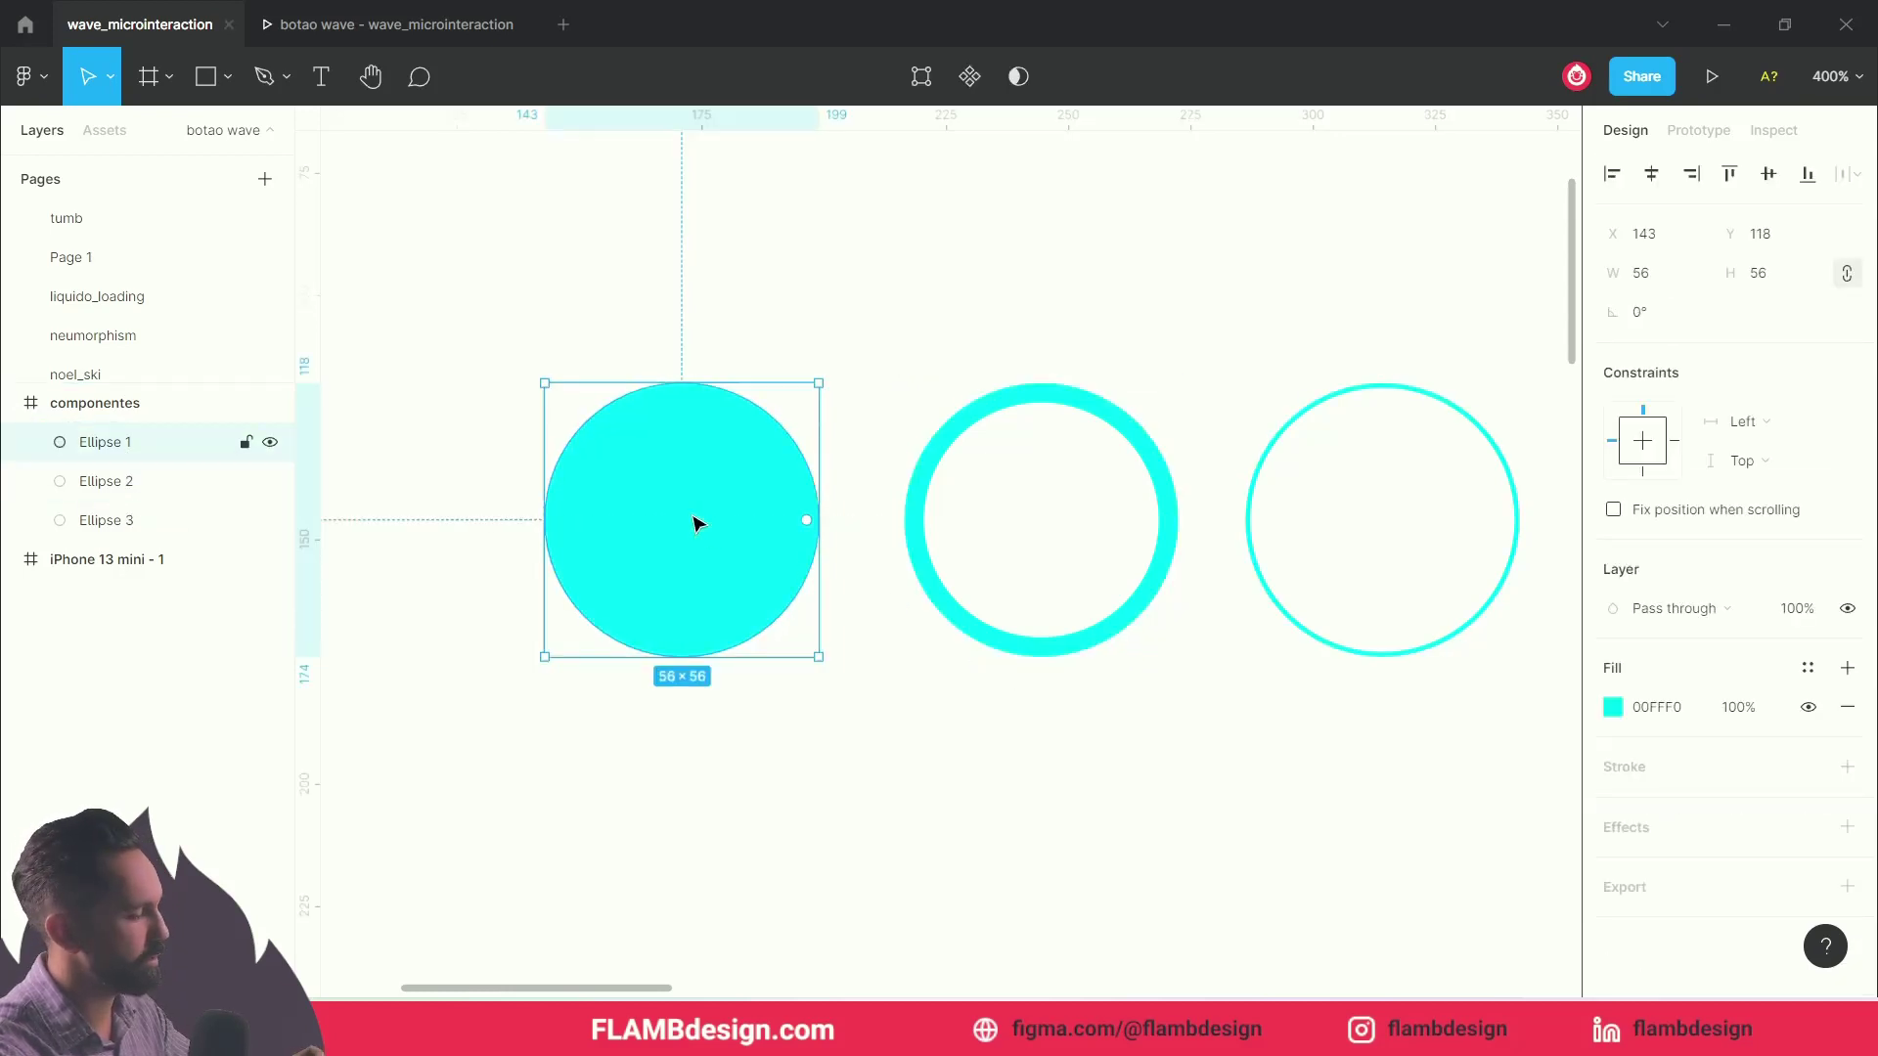
{"action": "left_click", "coordinate": [1083, 642]}
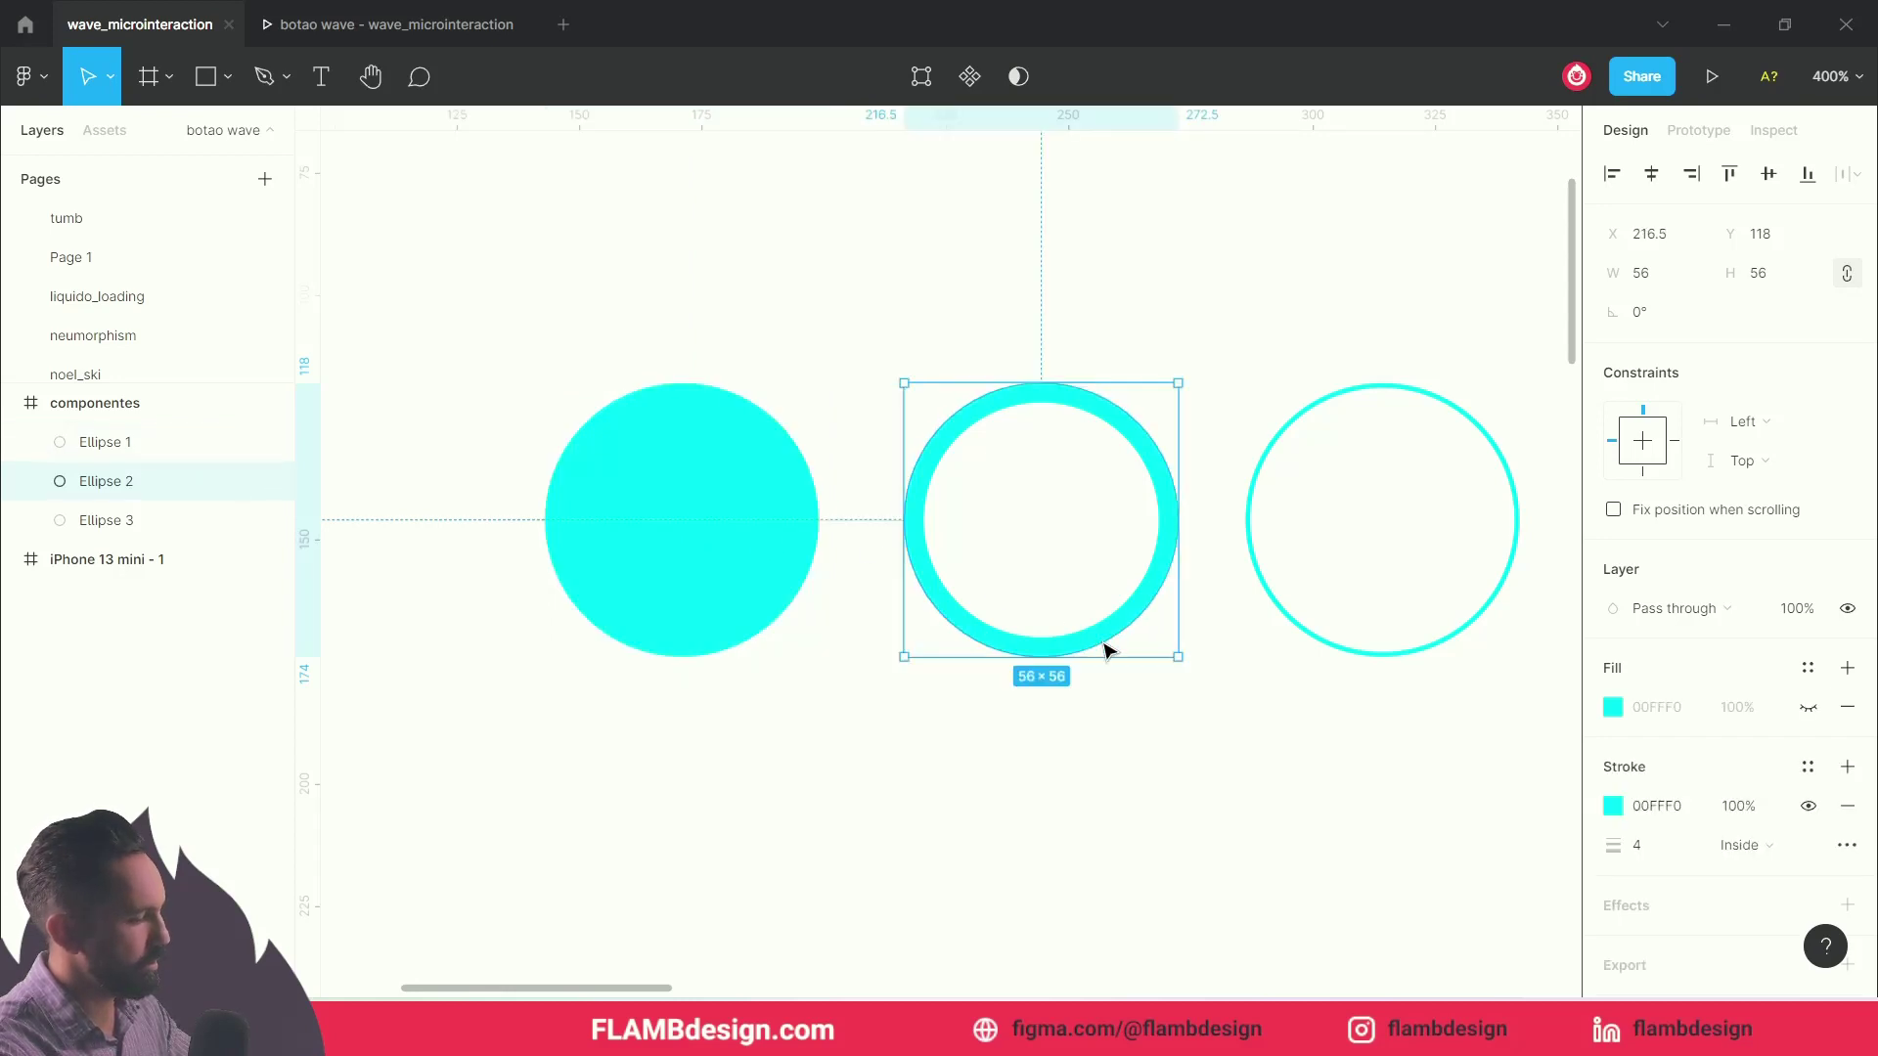
{"action": "left_click_drag", "start_coordinate": [1105, 648], "coordinate": [823, 631]}
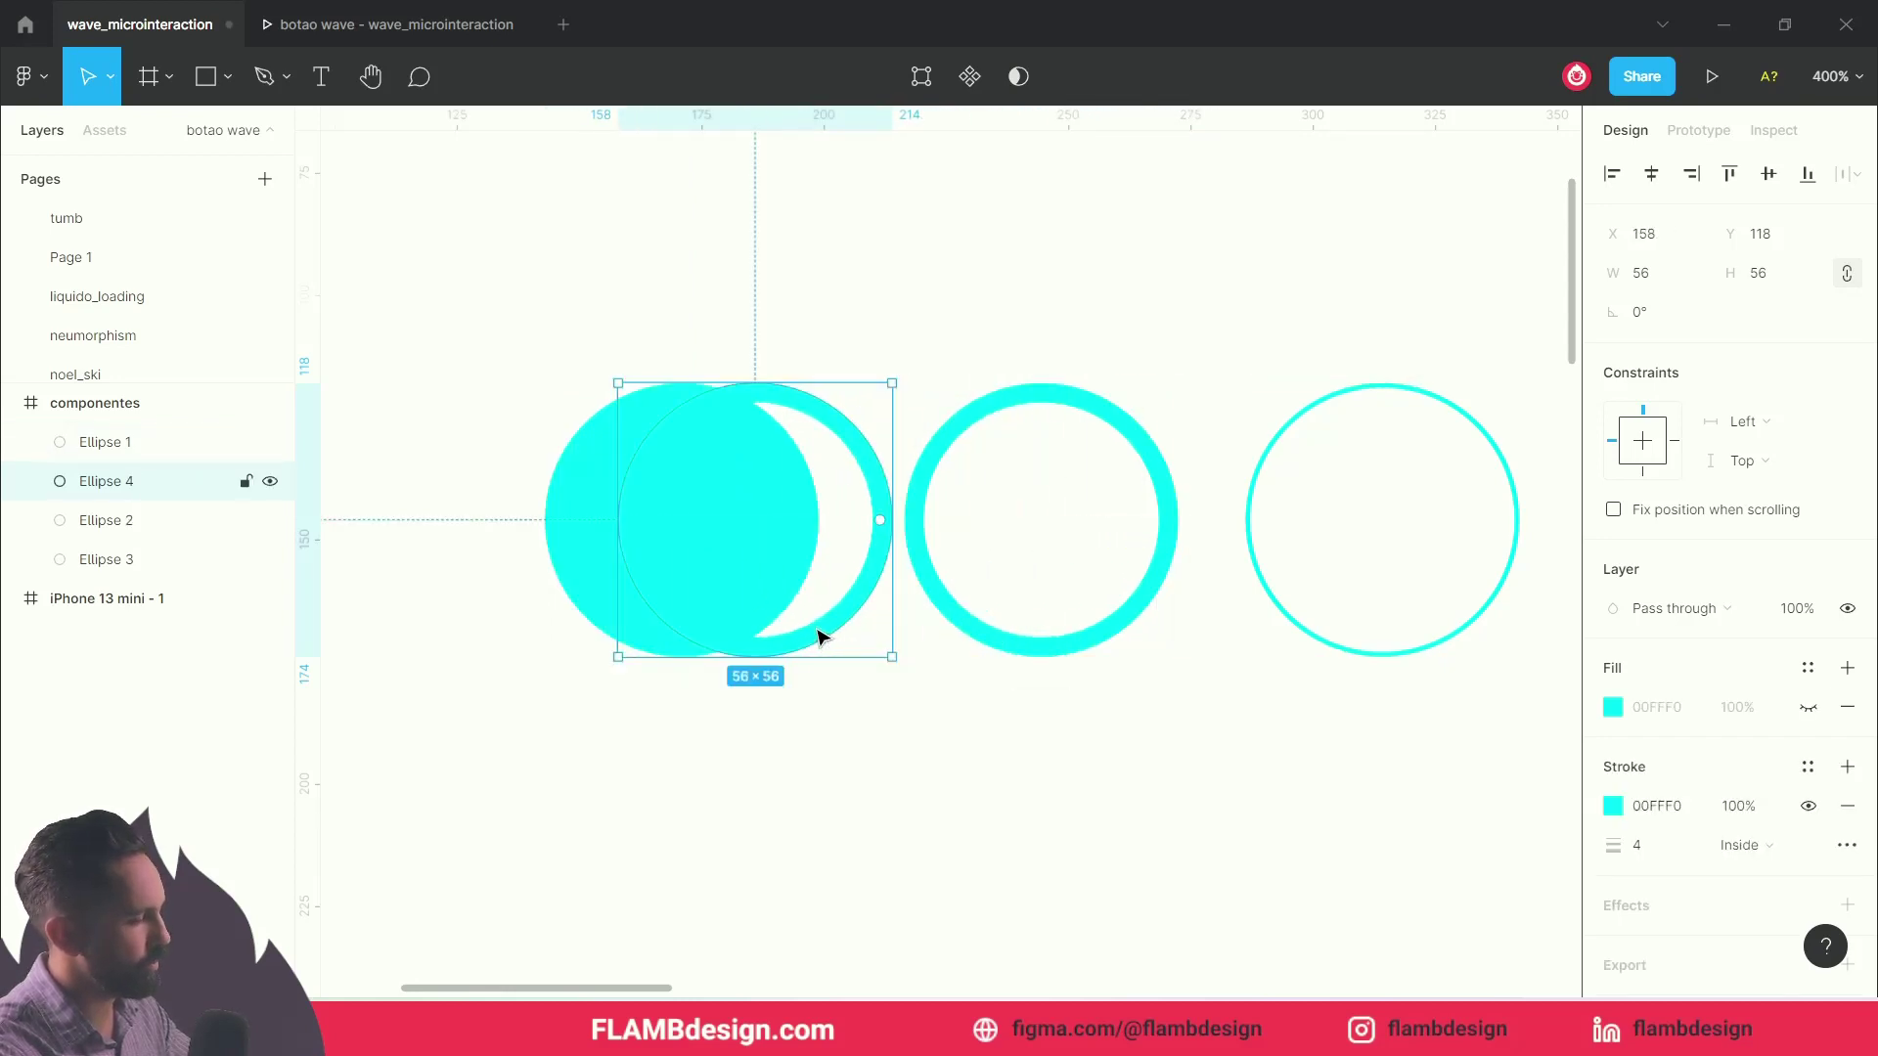
{"action": "key", "text": "ctrl+z"}
{"action": "left_click_drag", "start_coordinate": [1093, 652], "coordinate": [751, 636]}
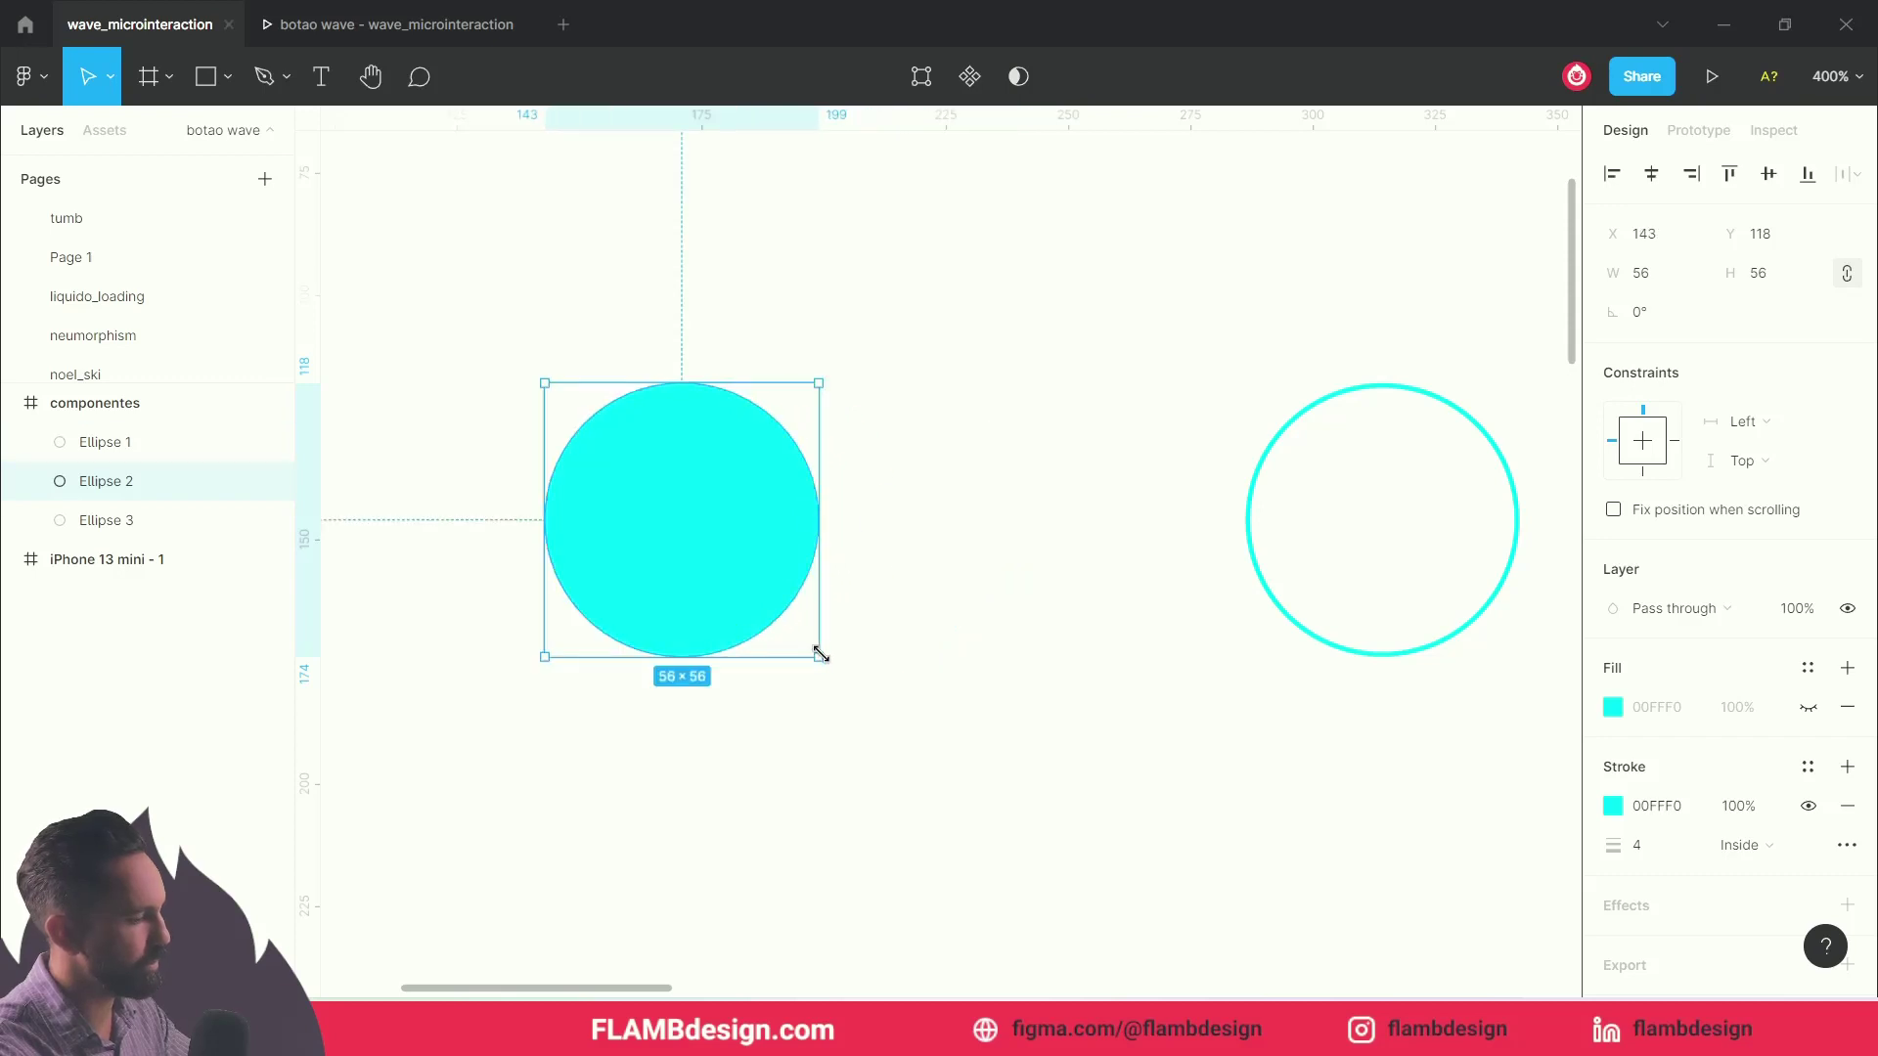
{"action": "left_click_drag", "start_coordinate": [819, 654], "coordinate": [875, 715]}
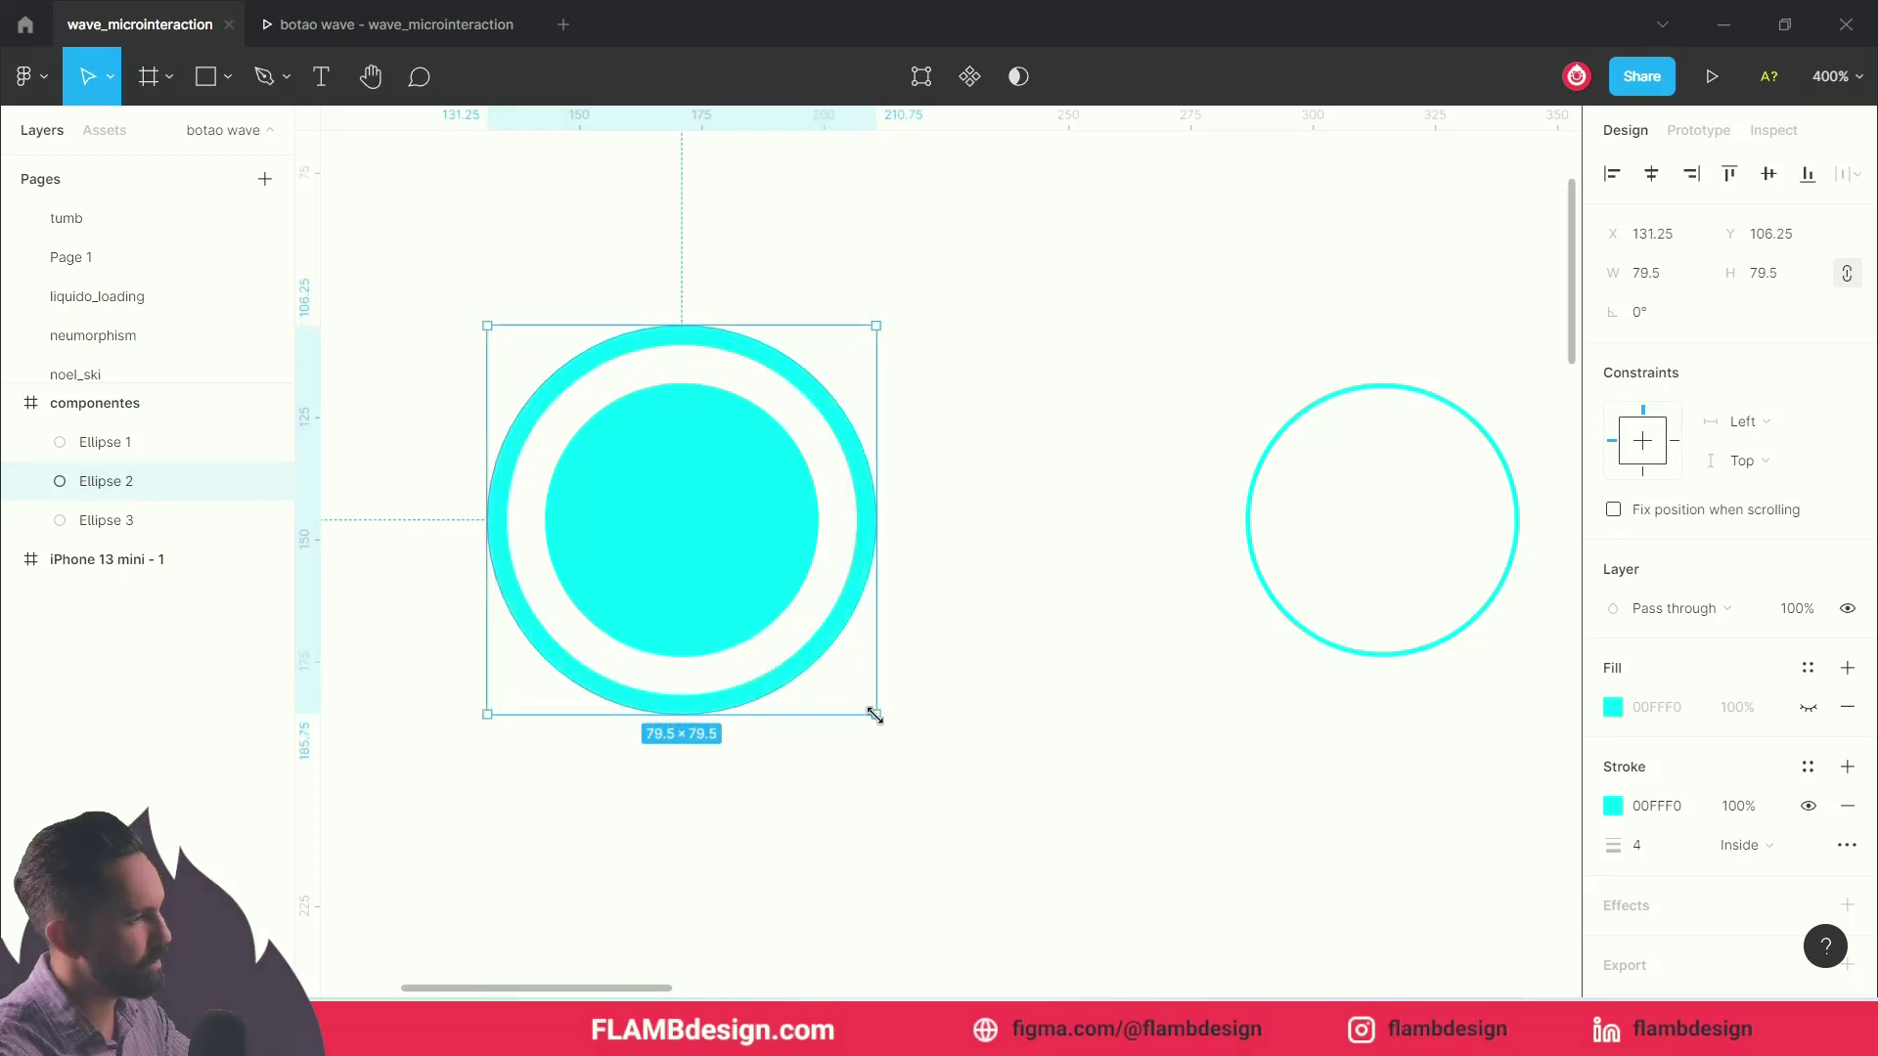
{"action": "left_click_drag", "start_coordinate": [875, 715], "coordinate": [917, 713]}
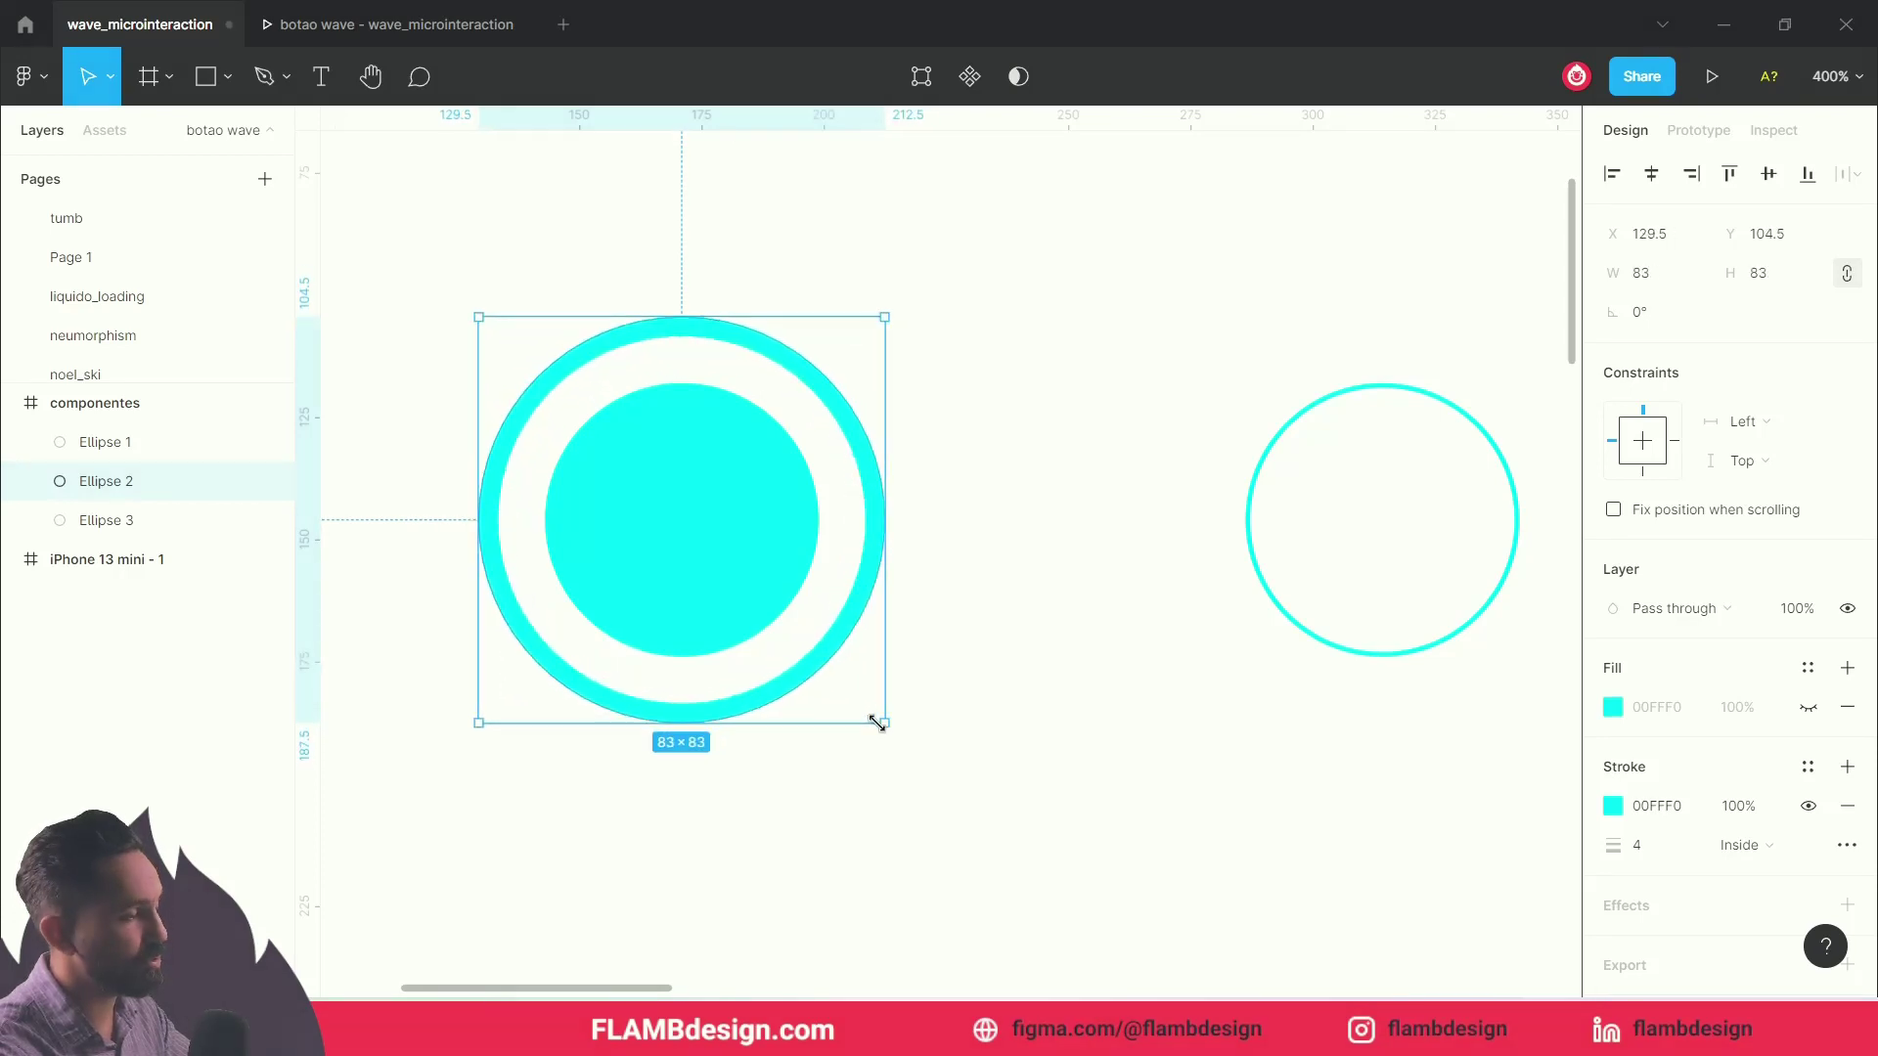
{"action": "left_click", "coordinate": [917, 713]}
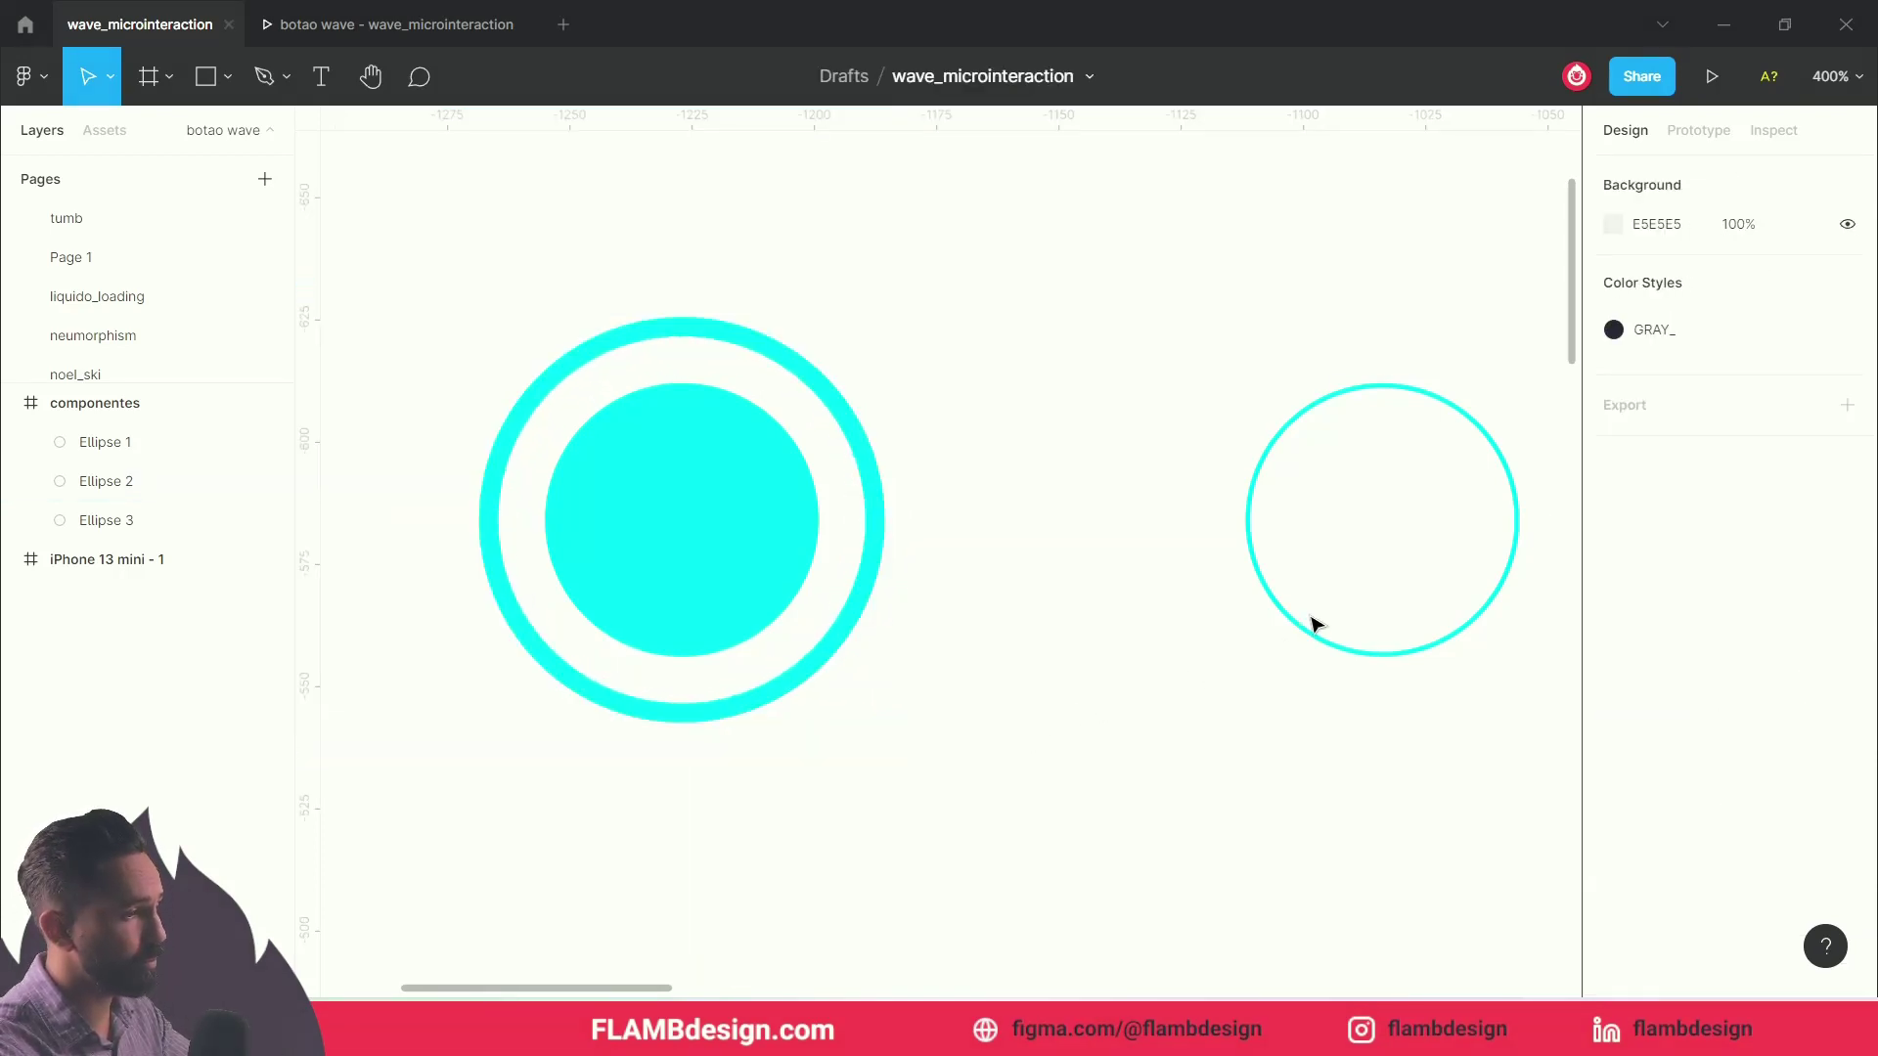
Step: Centre the thin ring over the others and enlarge it to about 100 px
{"action": "left_click_drag", "start_coordinate": [1313, 642], "coordinate": [616, 629]}
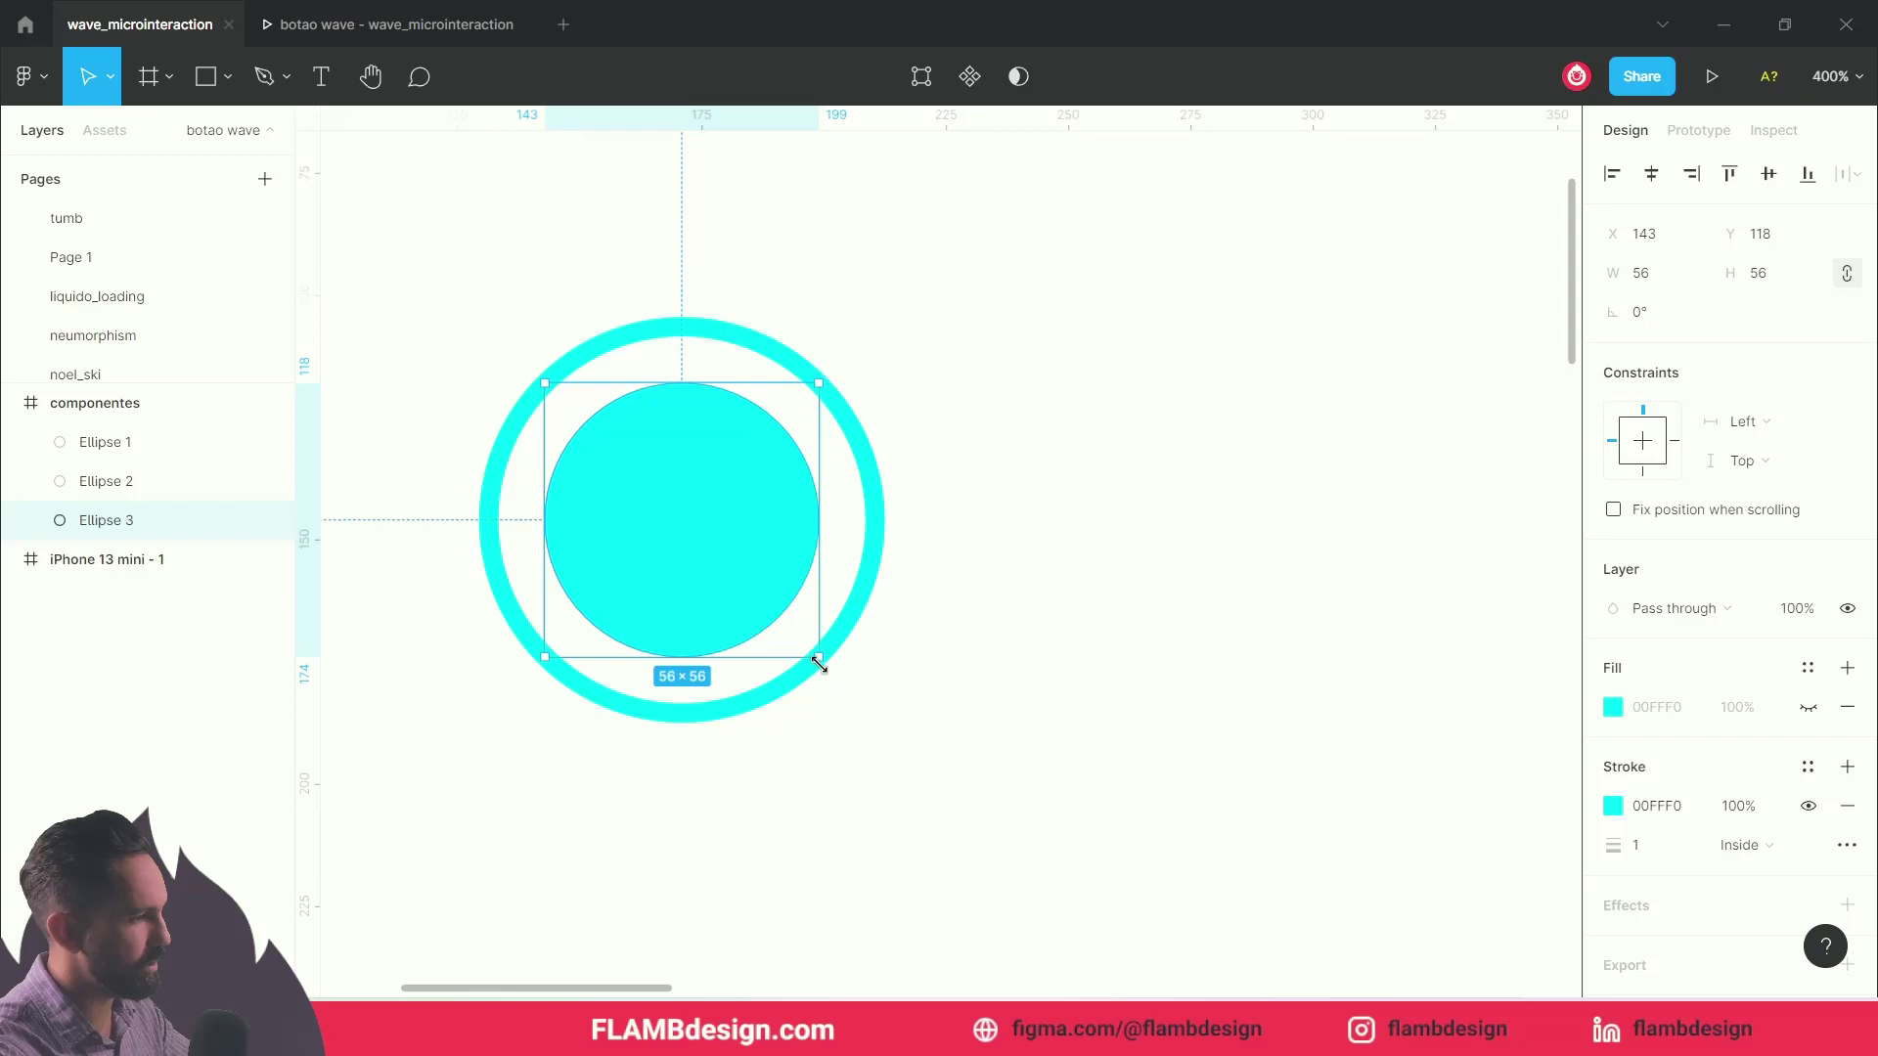
{"action": "left_click_drag", "start_coordinate": [818, 663], "coordinate": [924, 761]}
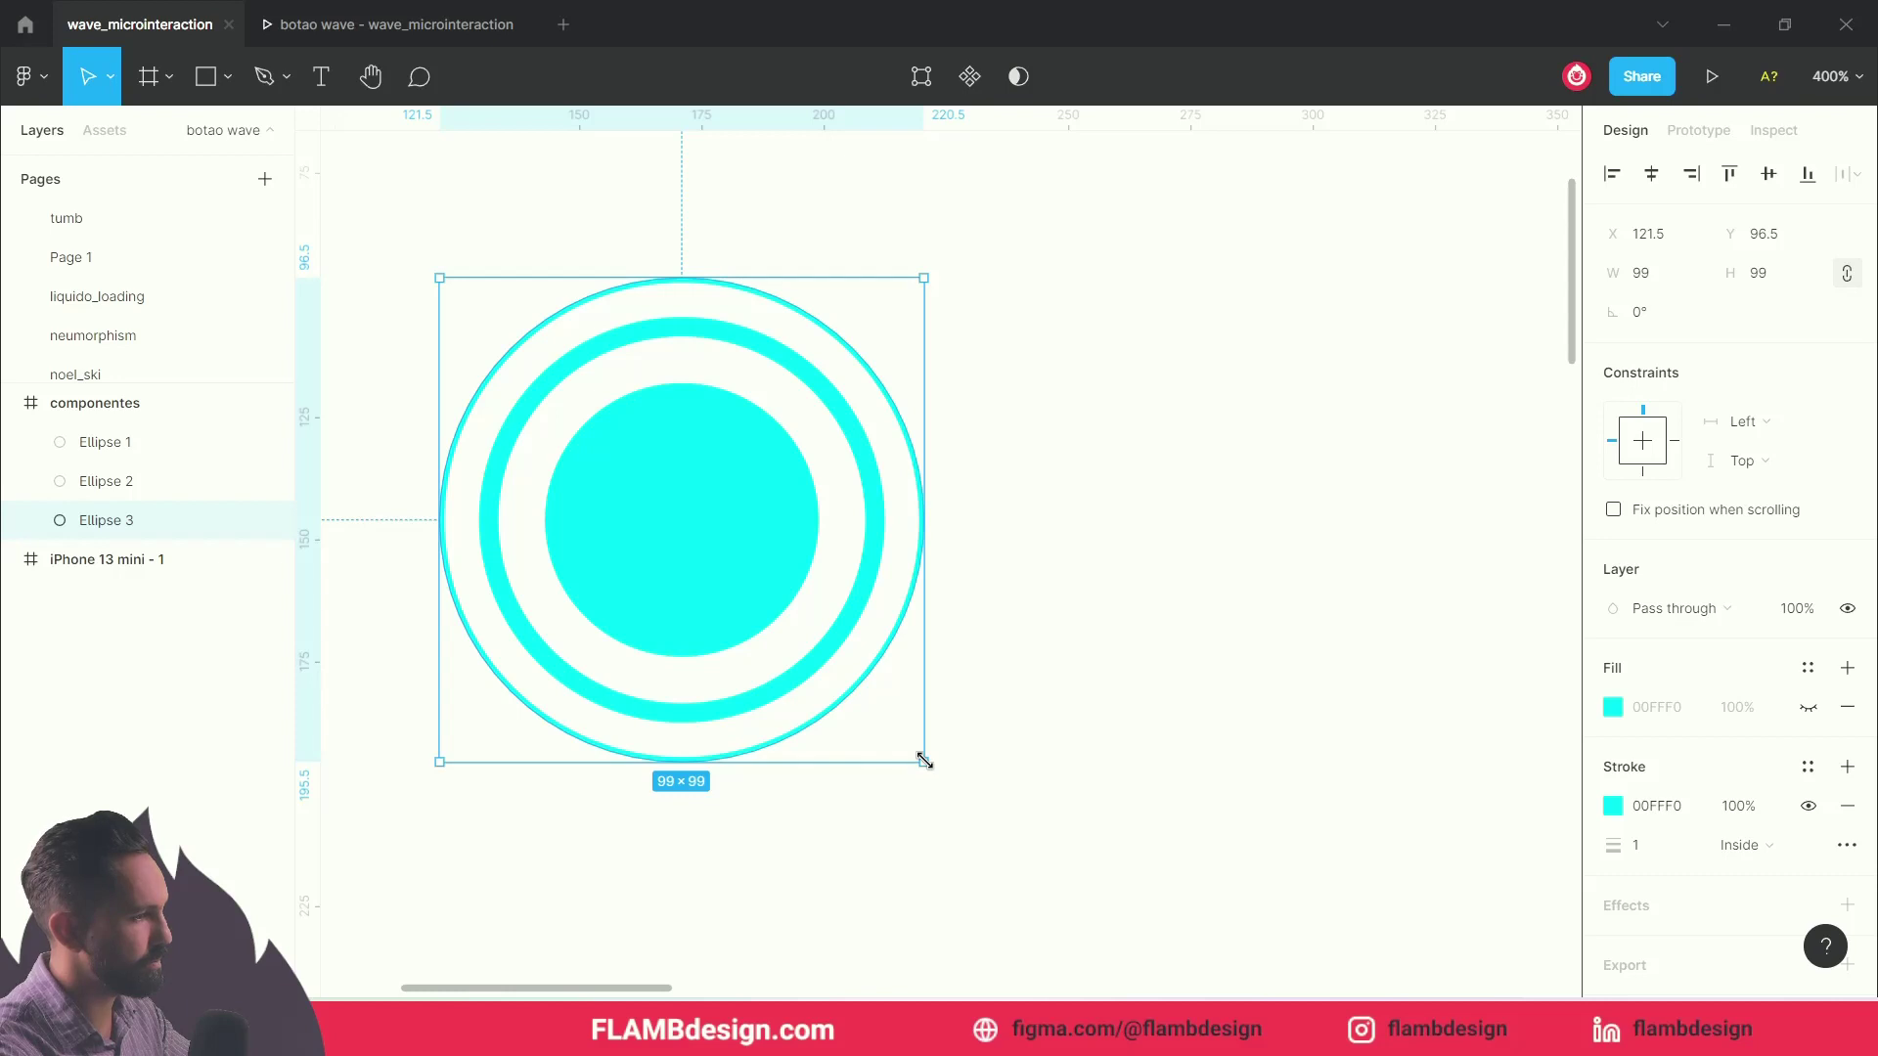
{"action": "left_click_drag", "start_coordinate": [924, 761], "coordinate": [927, 765]}
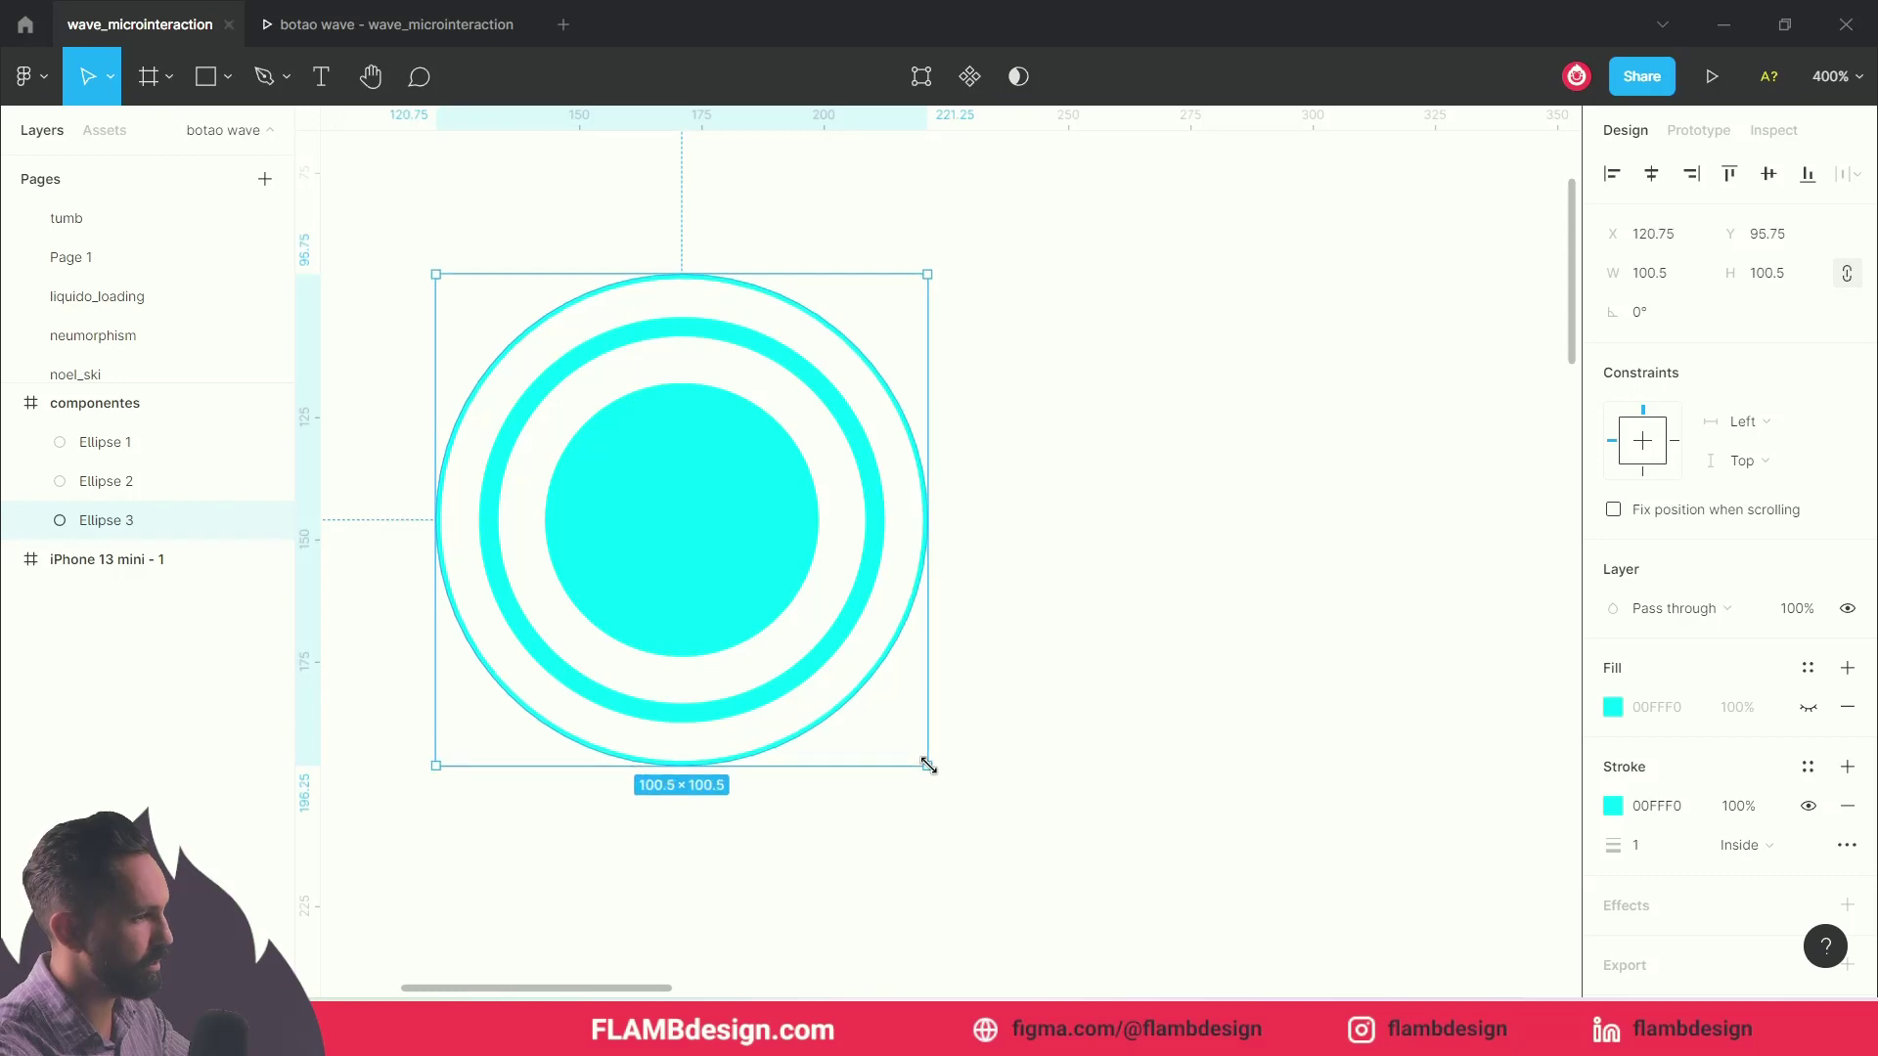
{"action": "left_click", "coordinate": [1095, 755]}
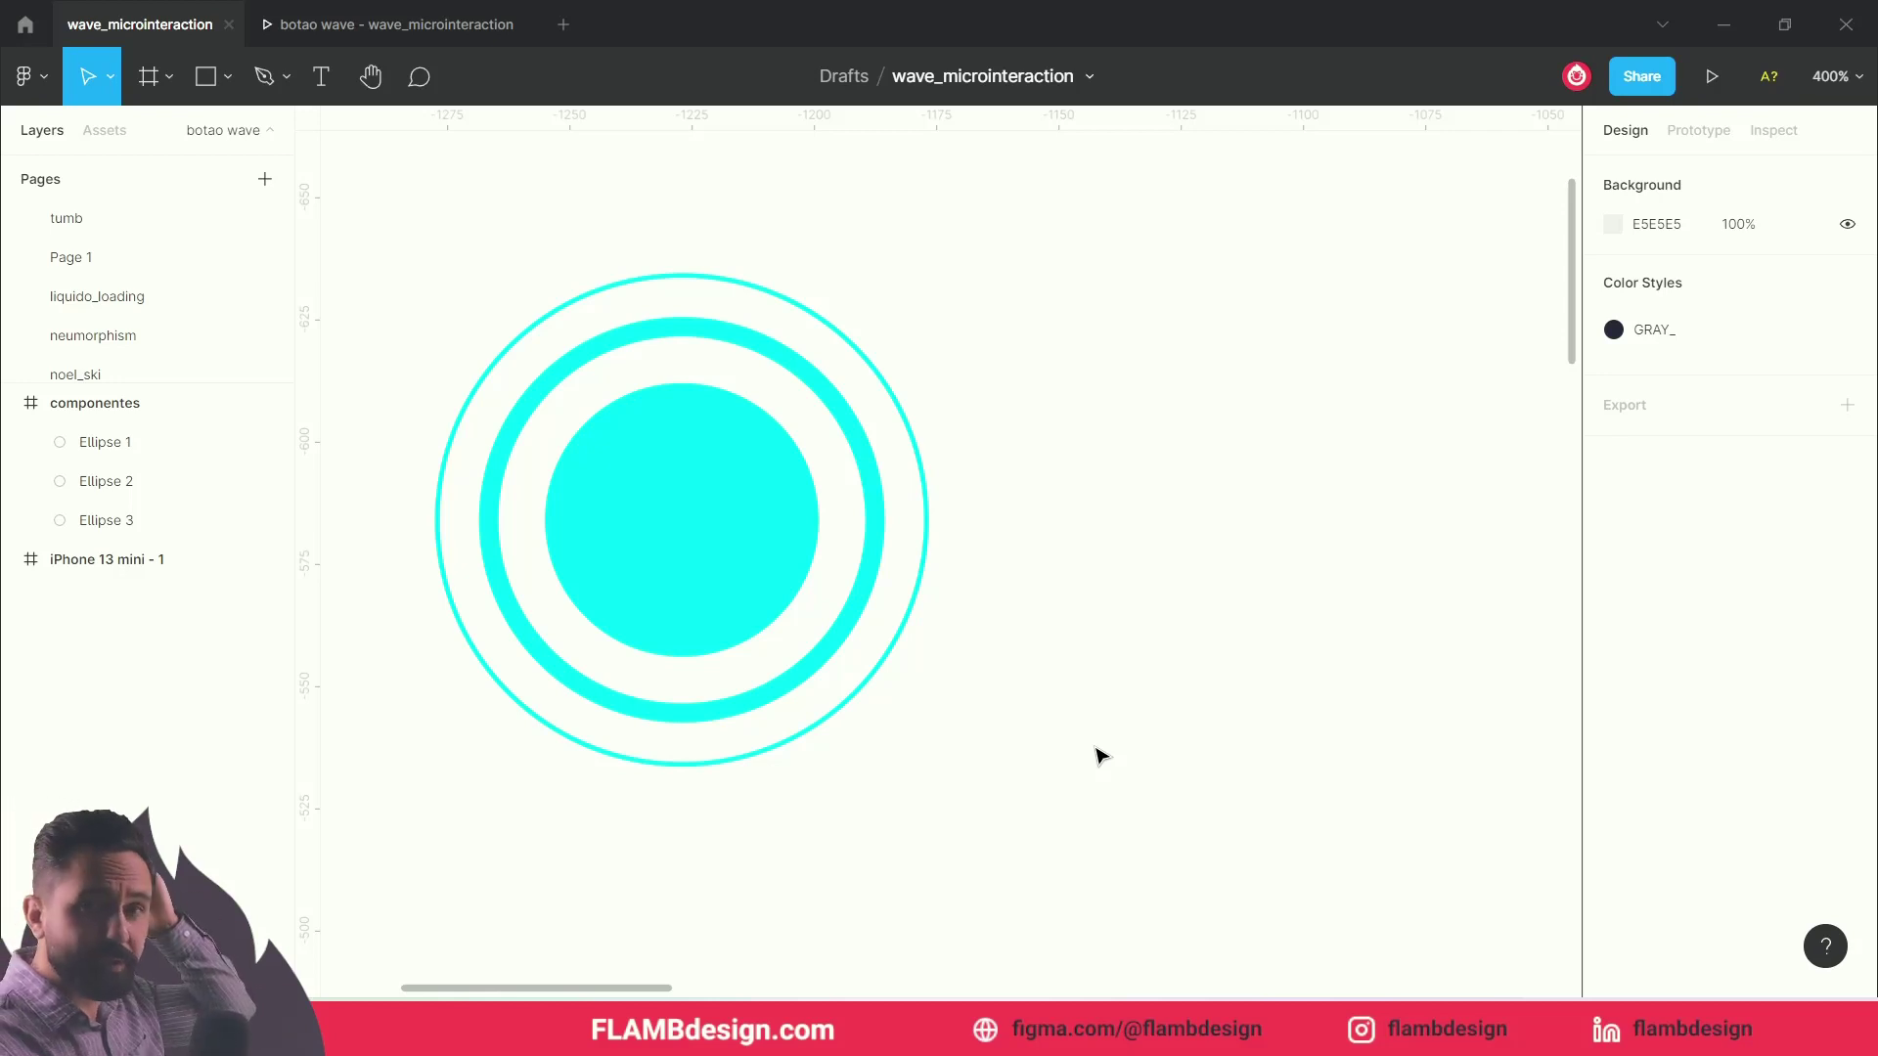
Step: Marquee-select the filled circle and both rings, together spanning 101 × 101
{"action": "scroll", "coordinate": [1013, 638], "scroll_direction": "up", "scroll_amount": 1}
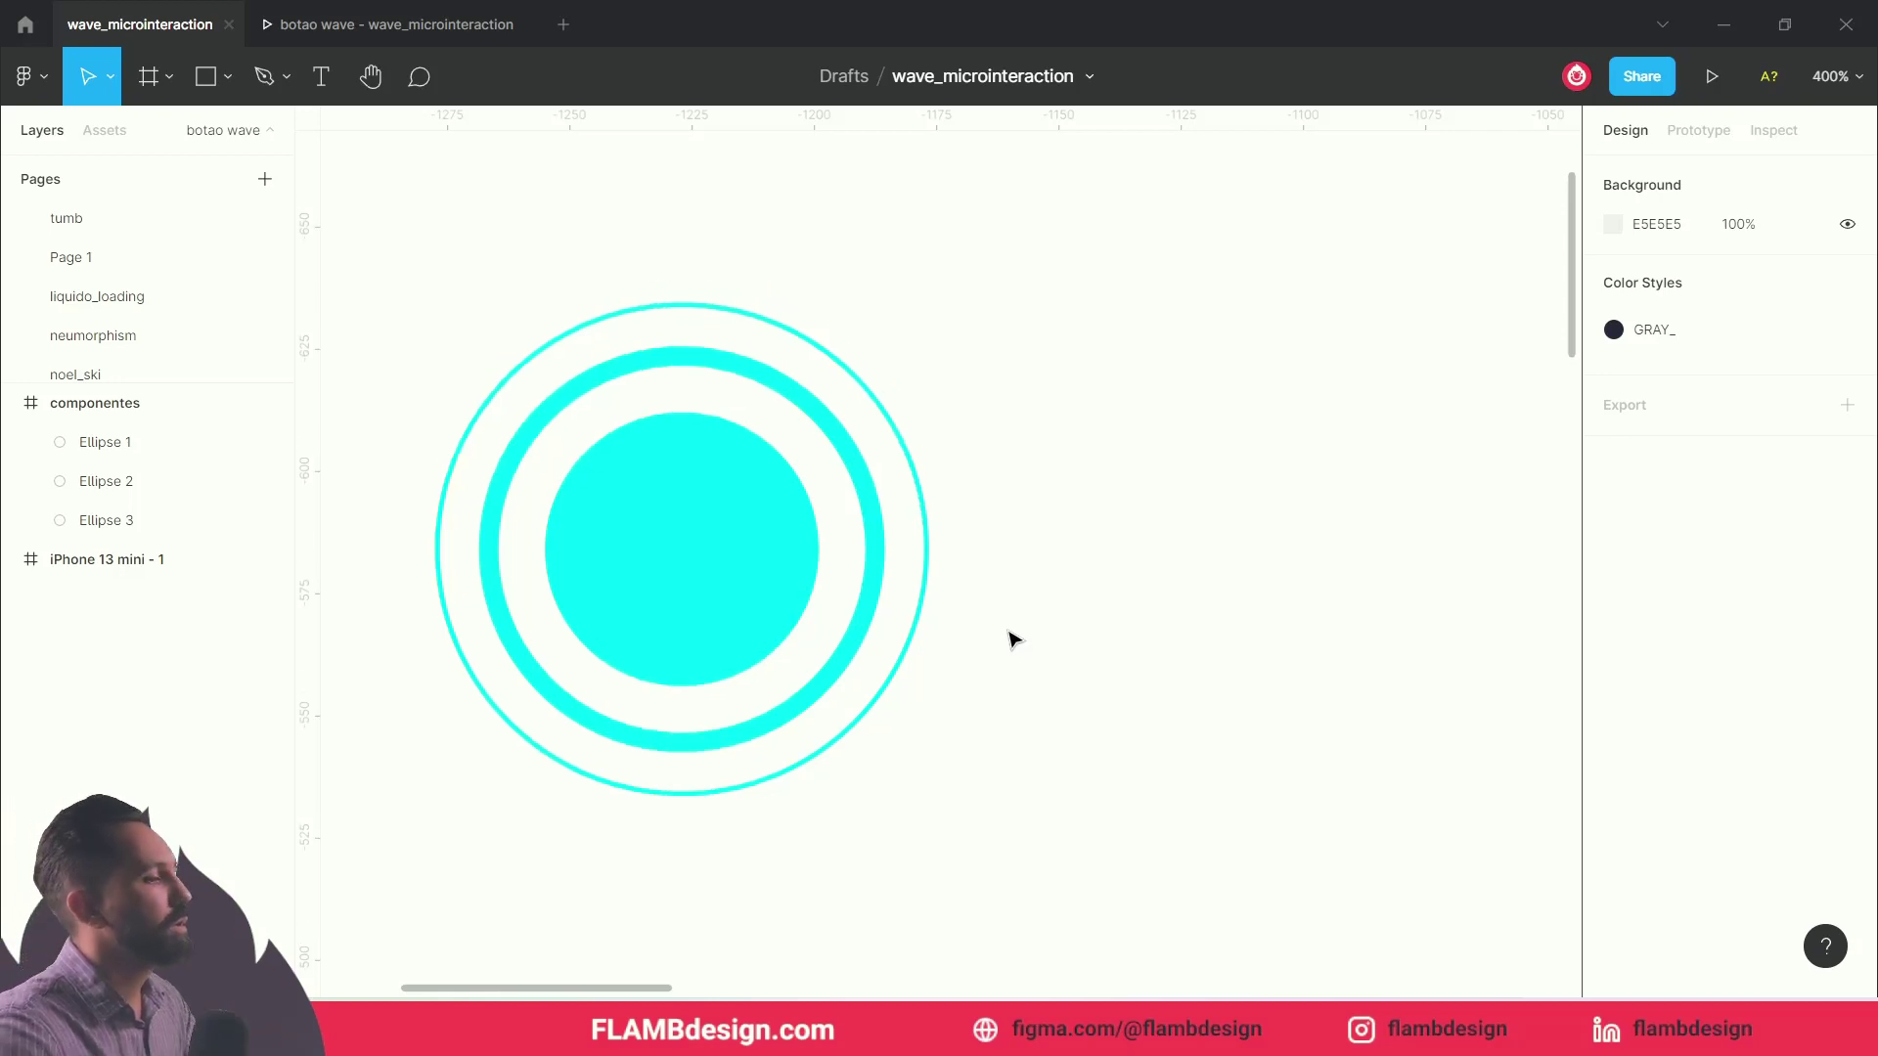
{"action": "left_click_drag", "start_coordinate": [948, 642], "coordinate": [1135, 608]}
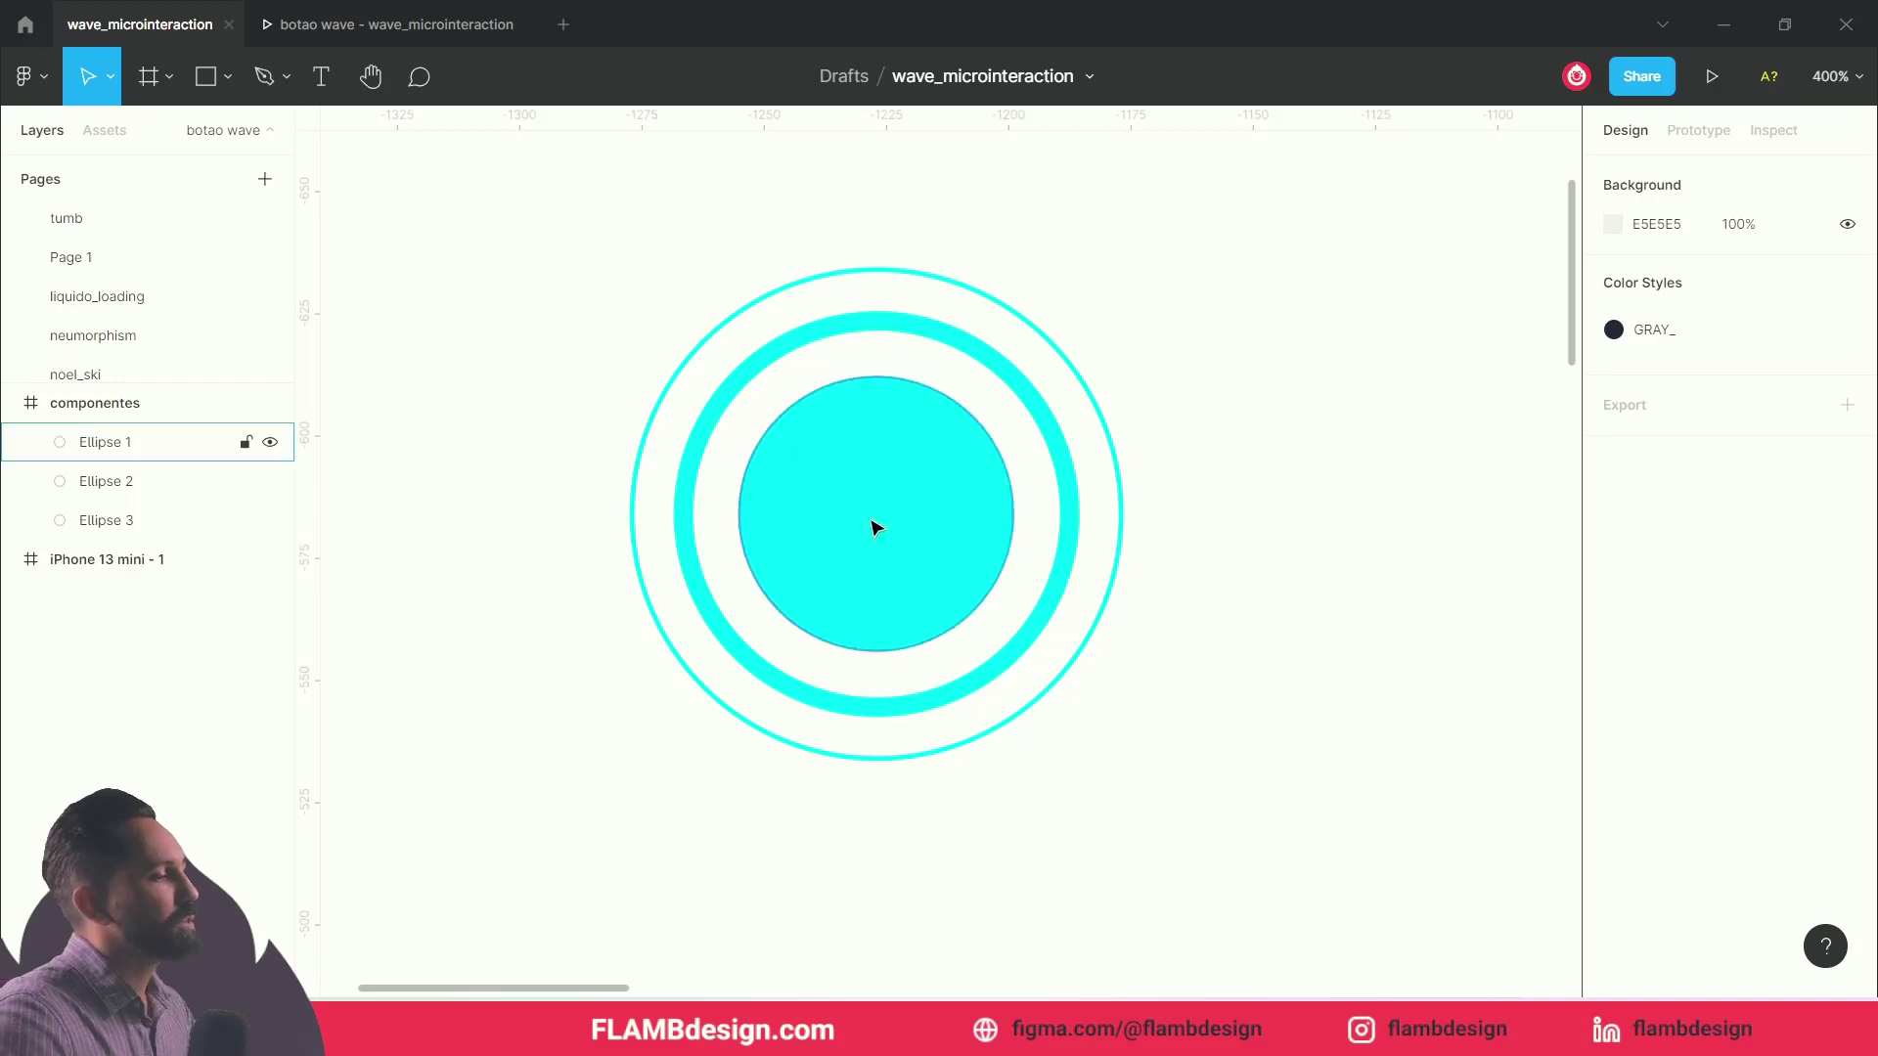
{"action": "left_click_drag", "start_coordinate": [621, 202], "coordinate": [1167, 861]}
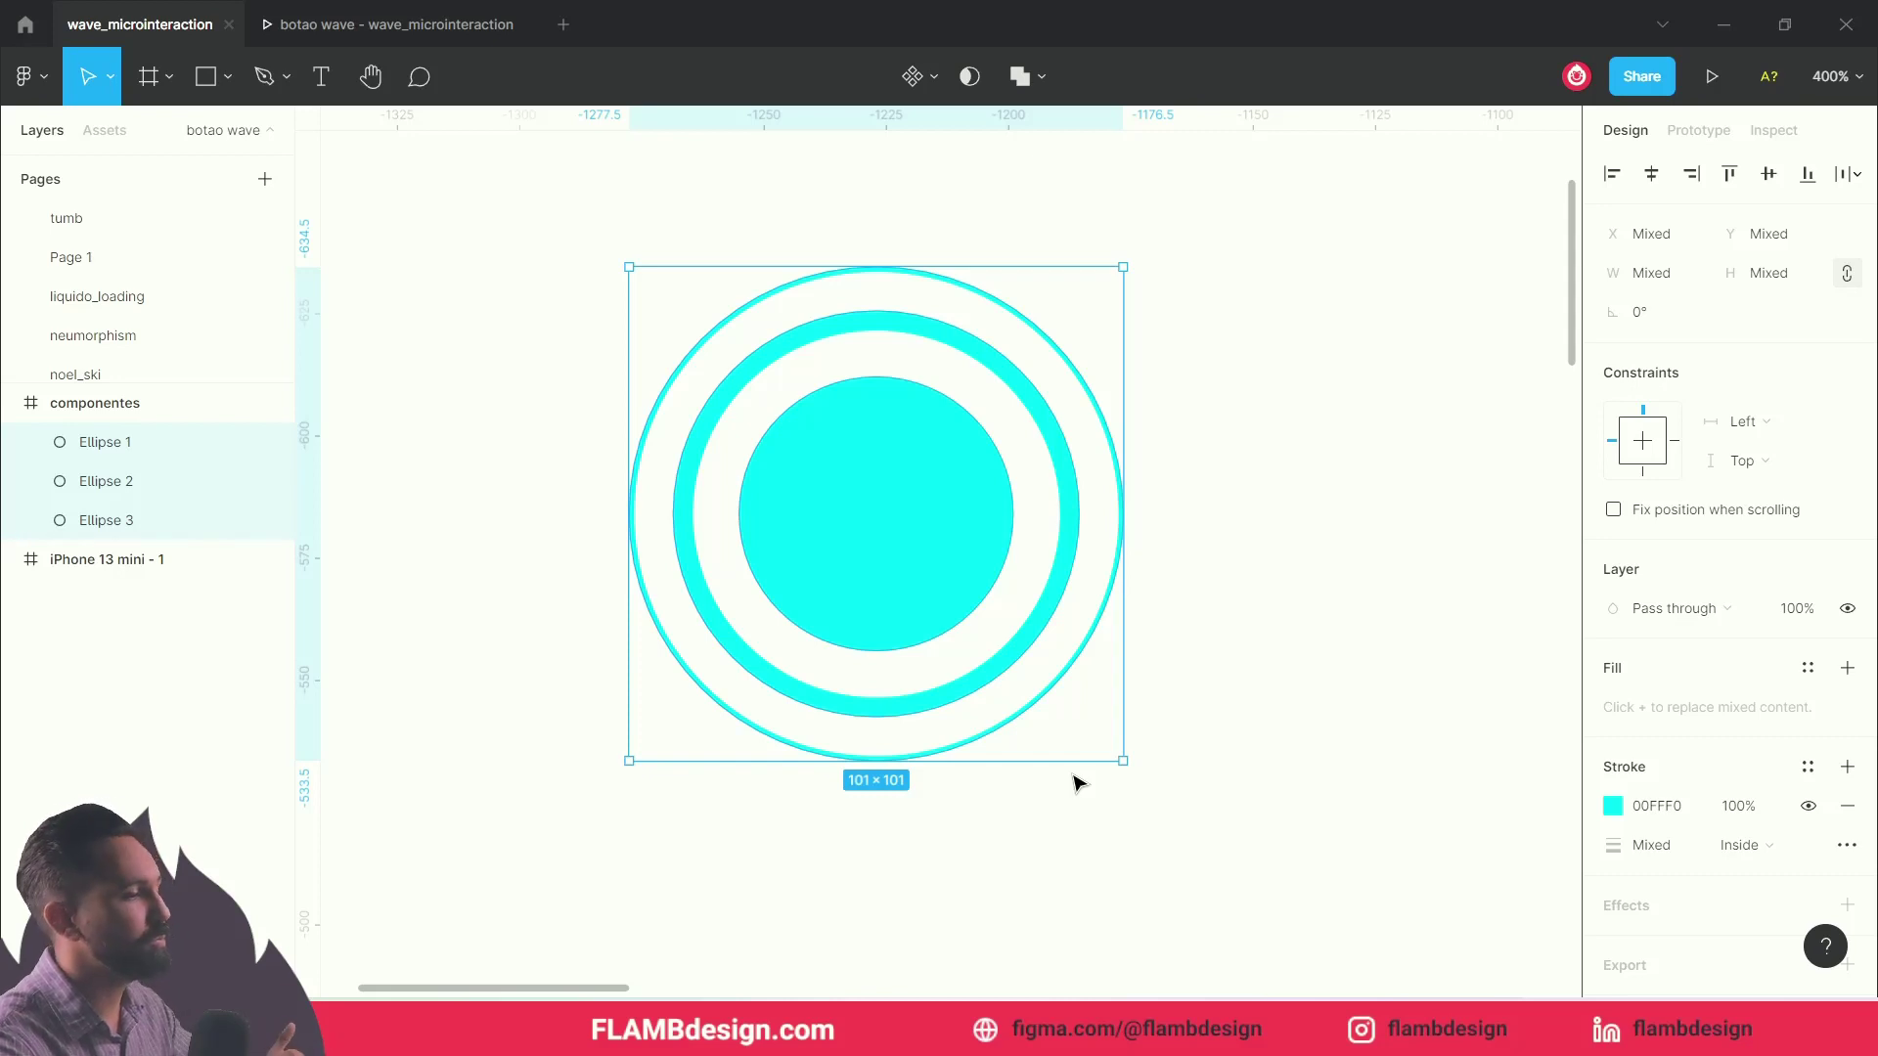
{"action": "left_click", "coordinate": [1187, 735]}
{"action": "left_click_drag", "start_coordinate": [577, 242], "coordinate": [1174, 773]}
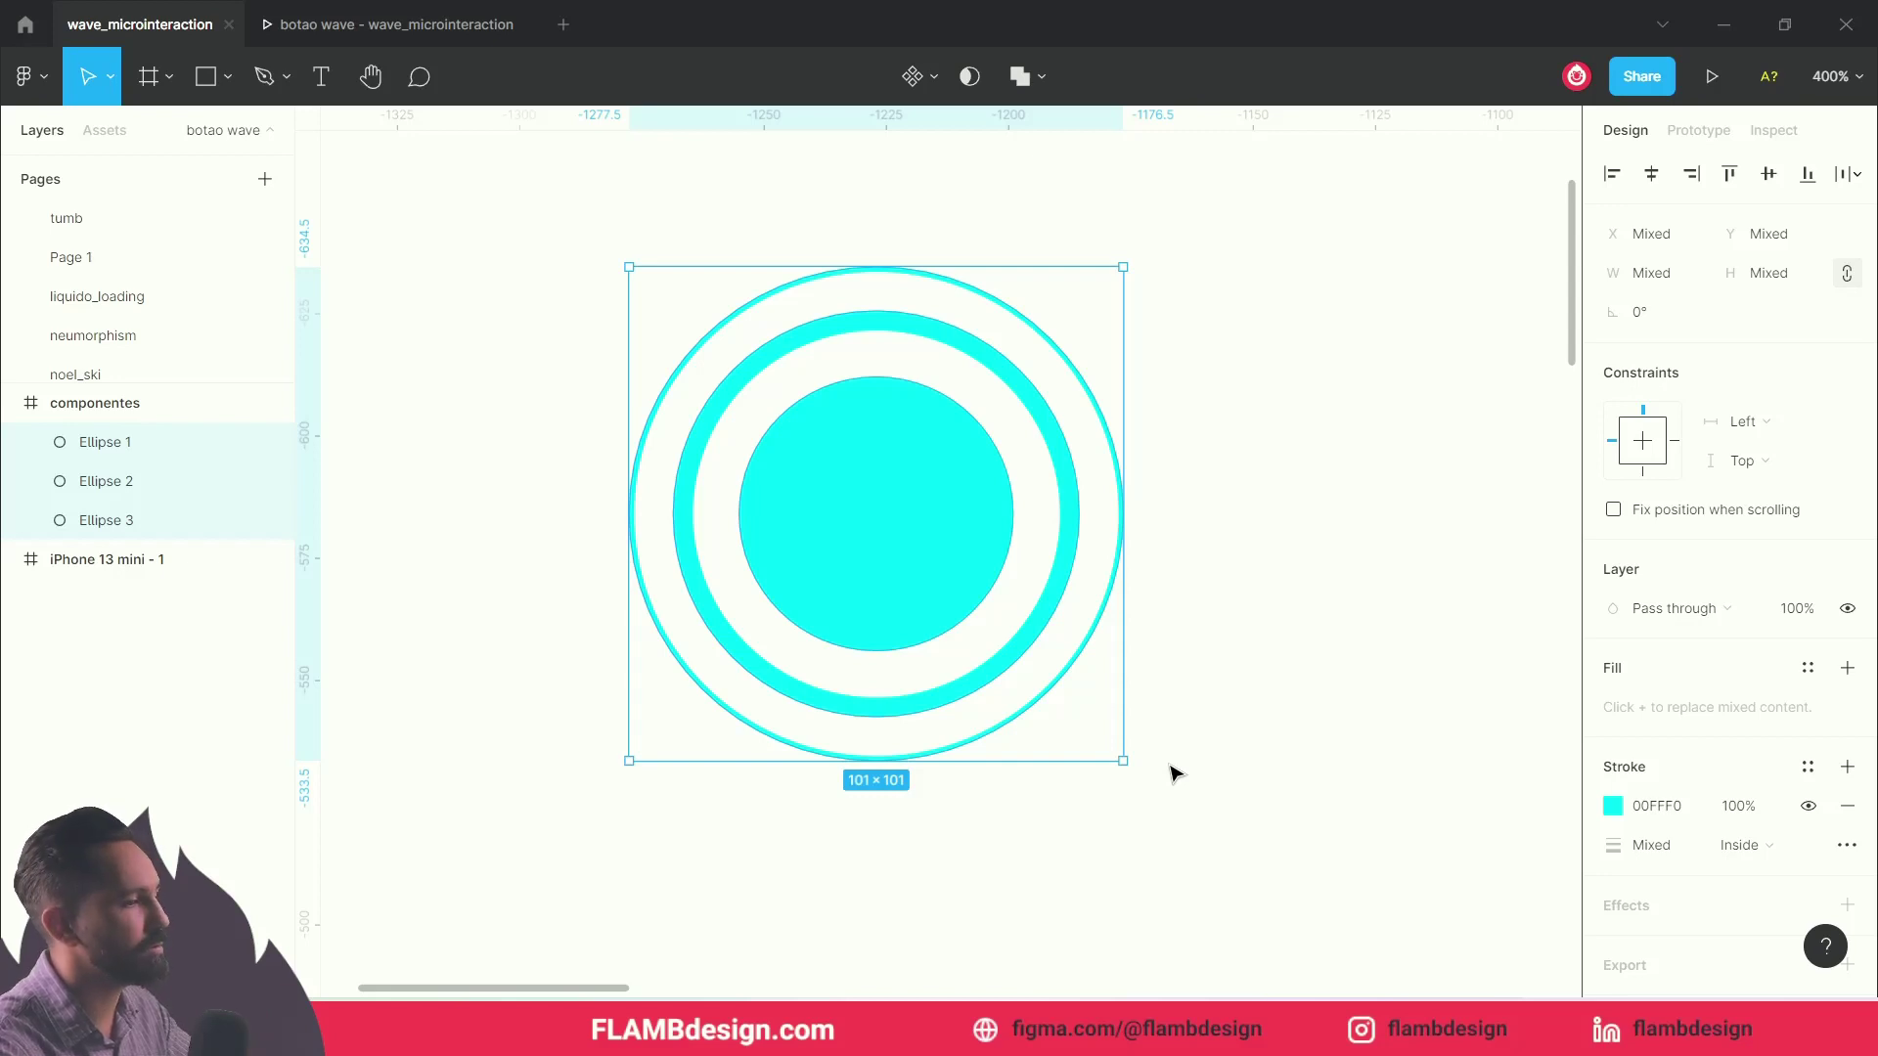
Step: Create Component 1 from the three selected ellipses via the right-click menu
{"action": "right_click", "coordinate": [960, 531]}
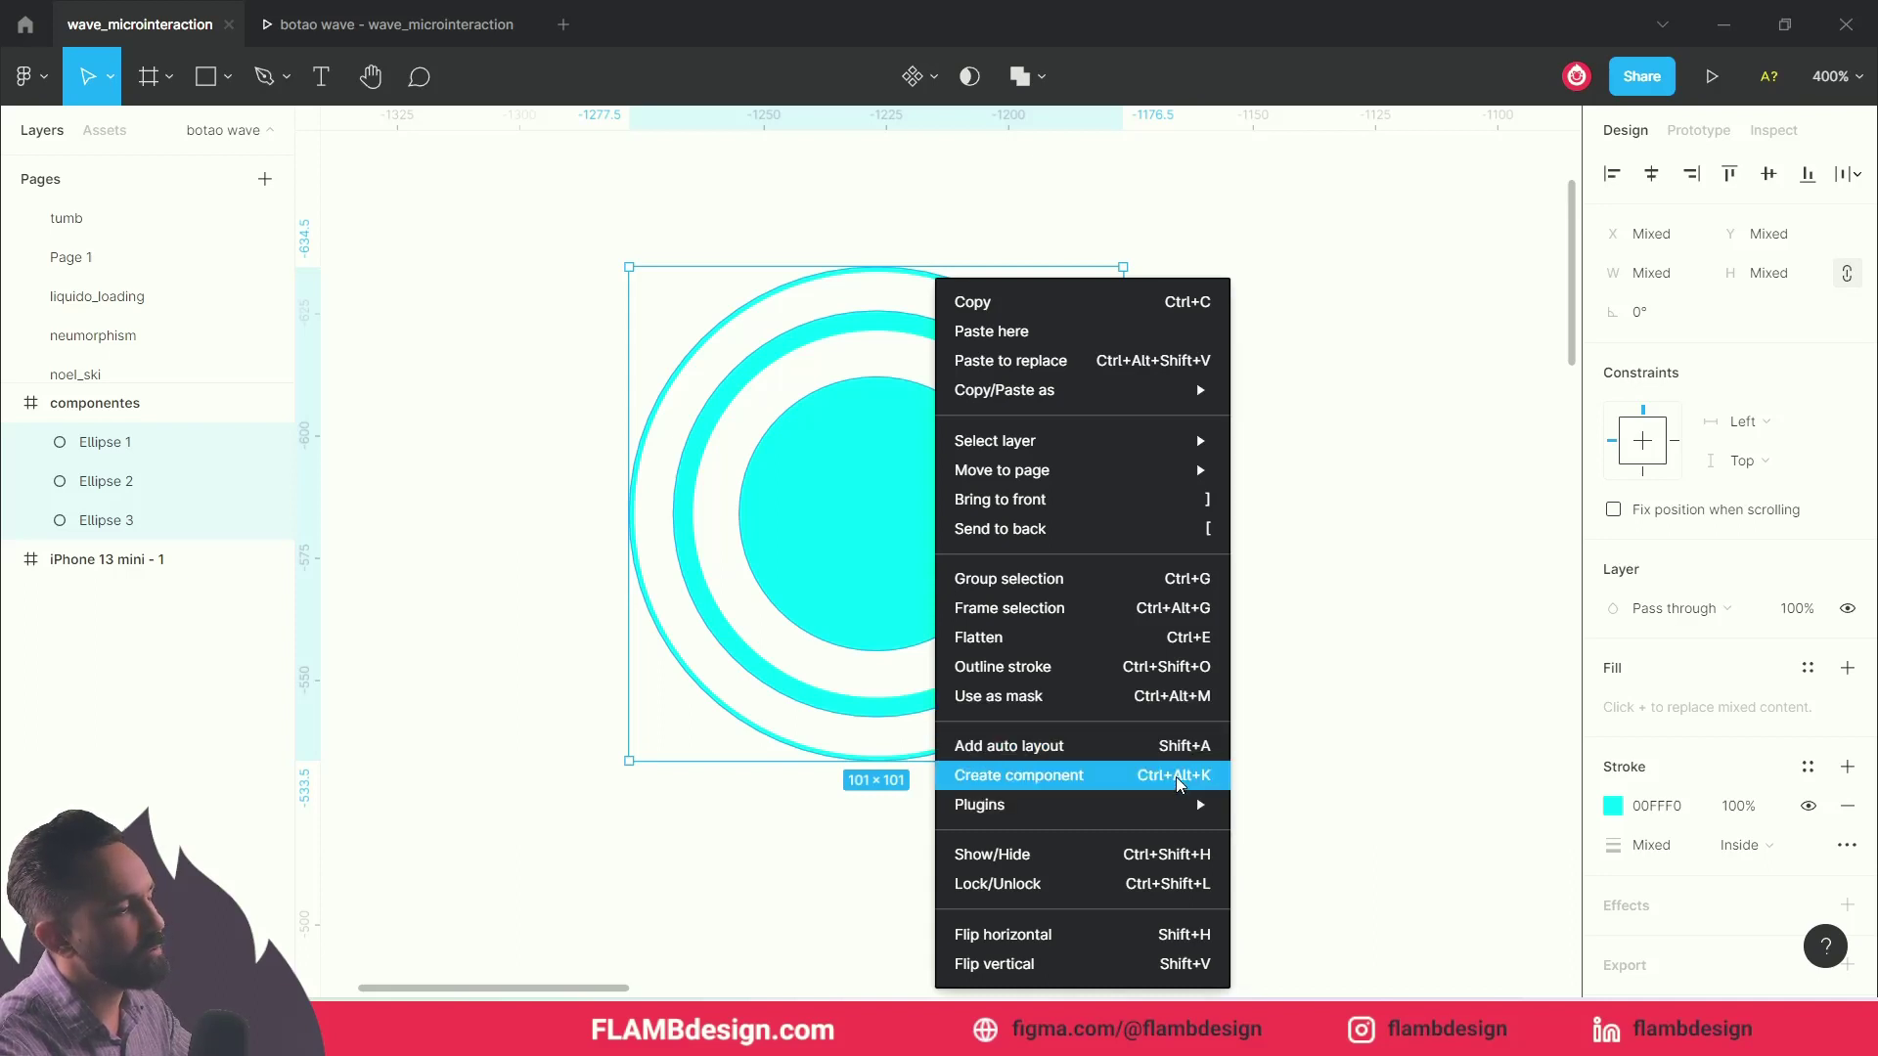
{"action": "left_click", "coordinate": [1176, 777]}
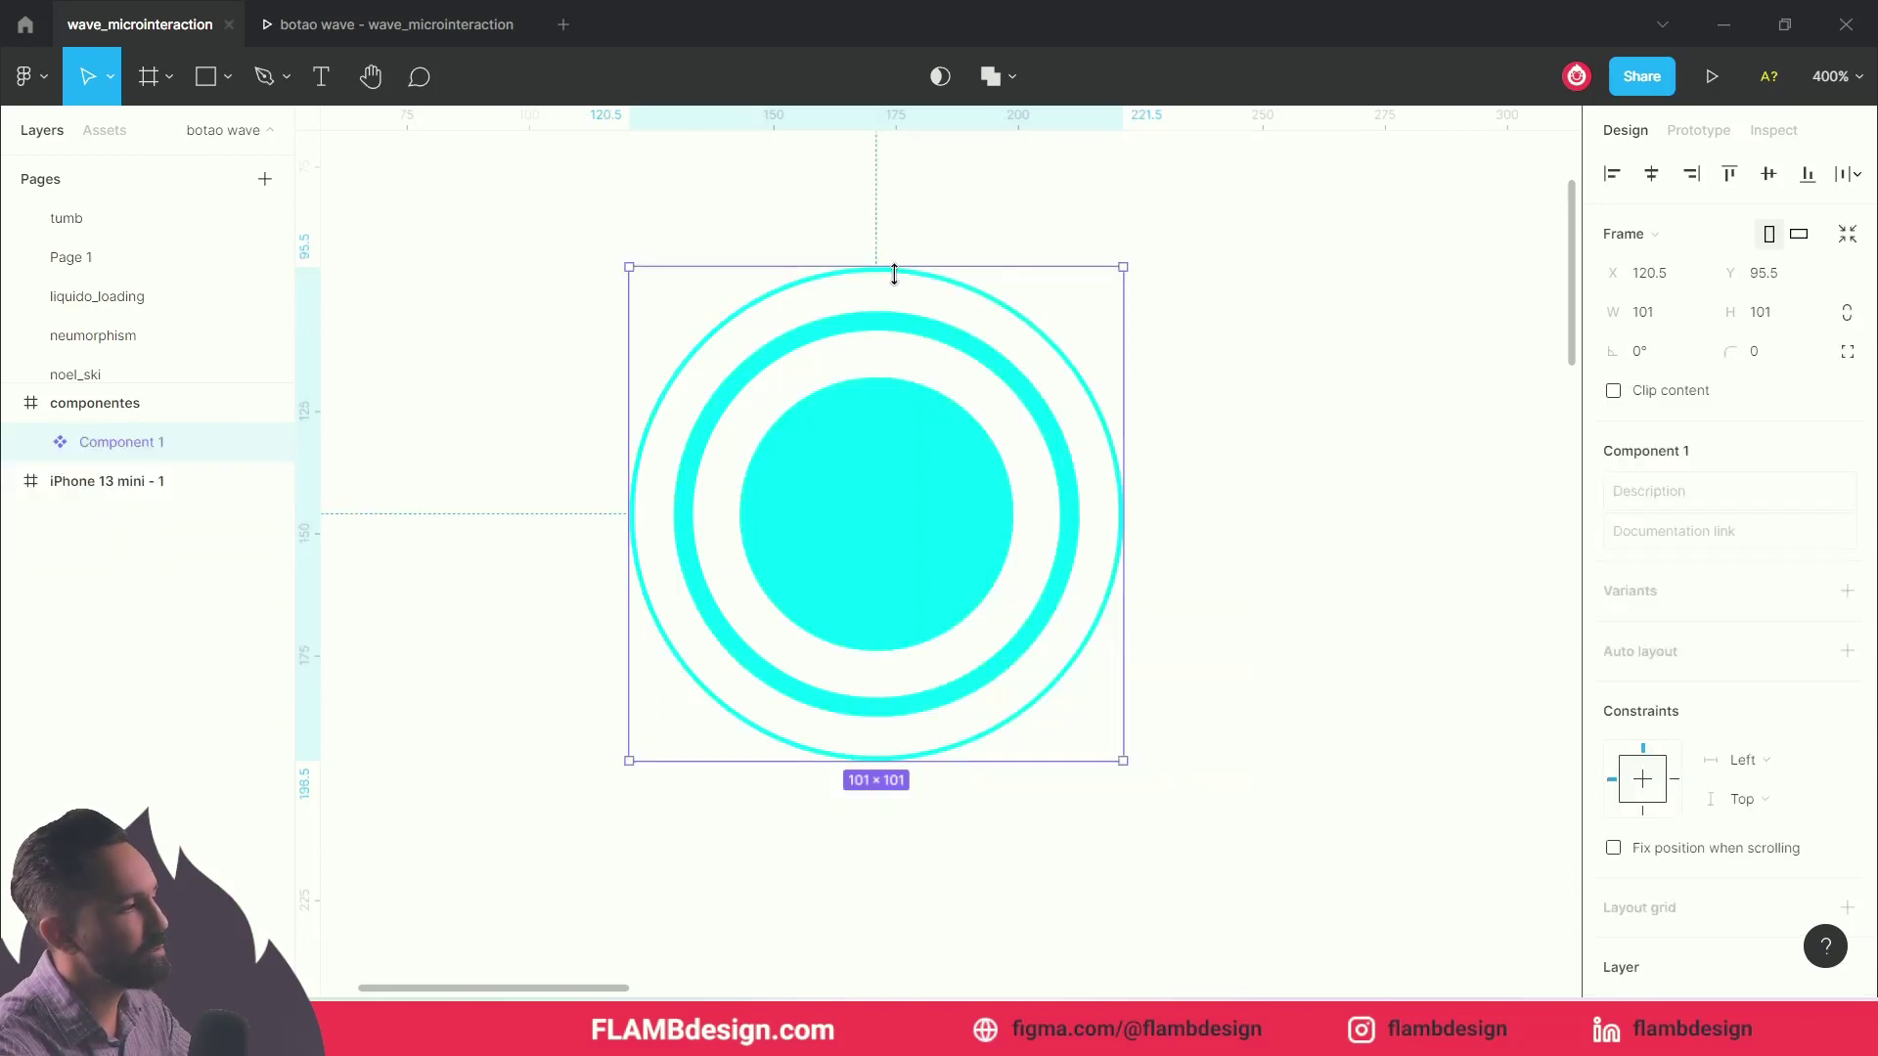
{"action": "left_click", "coordinate": [1155, 624]}
{"action": "left_click", "coordinate": [972, 589]}
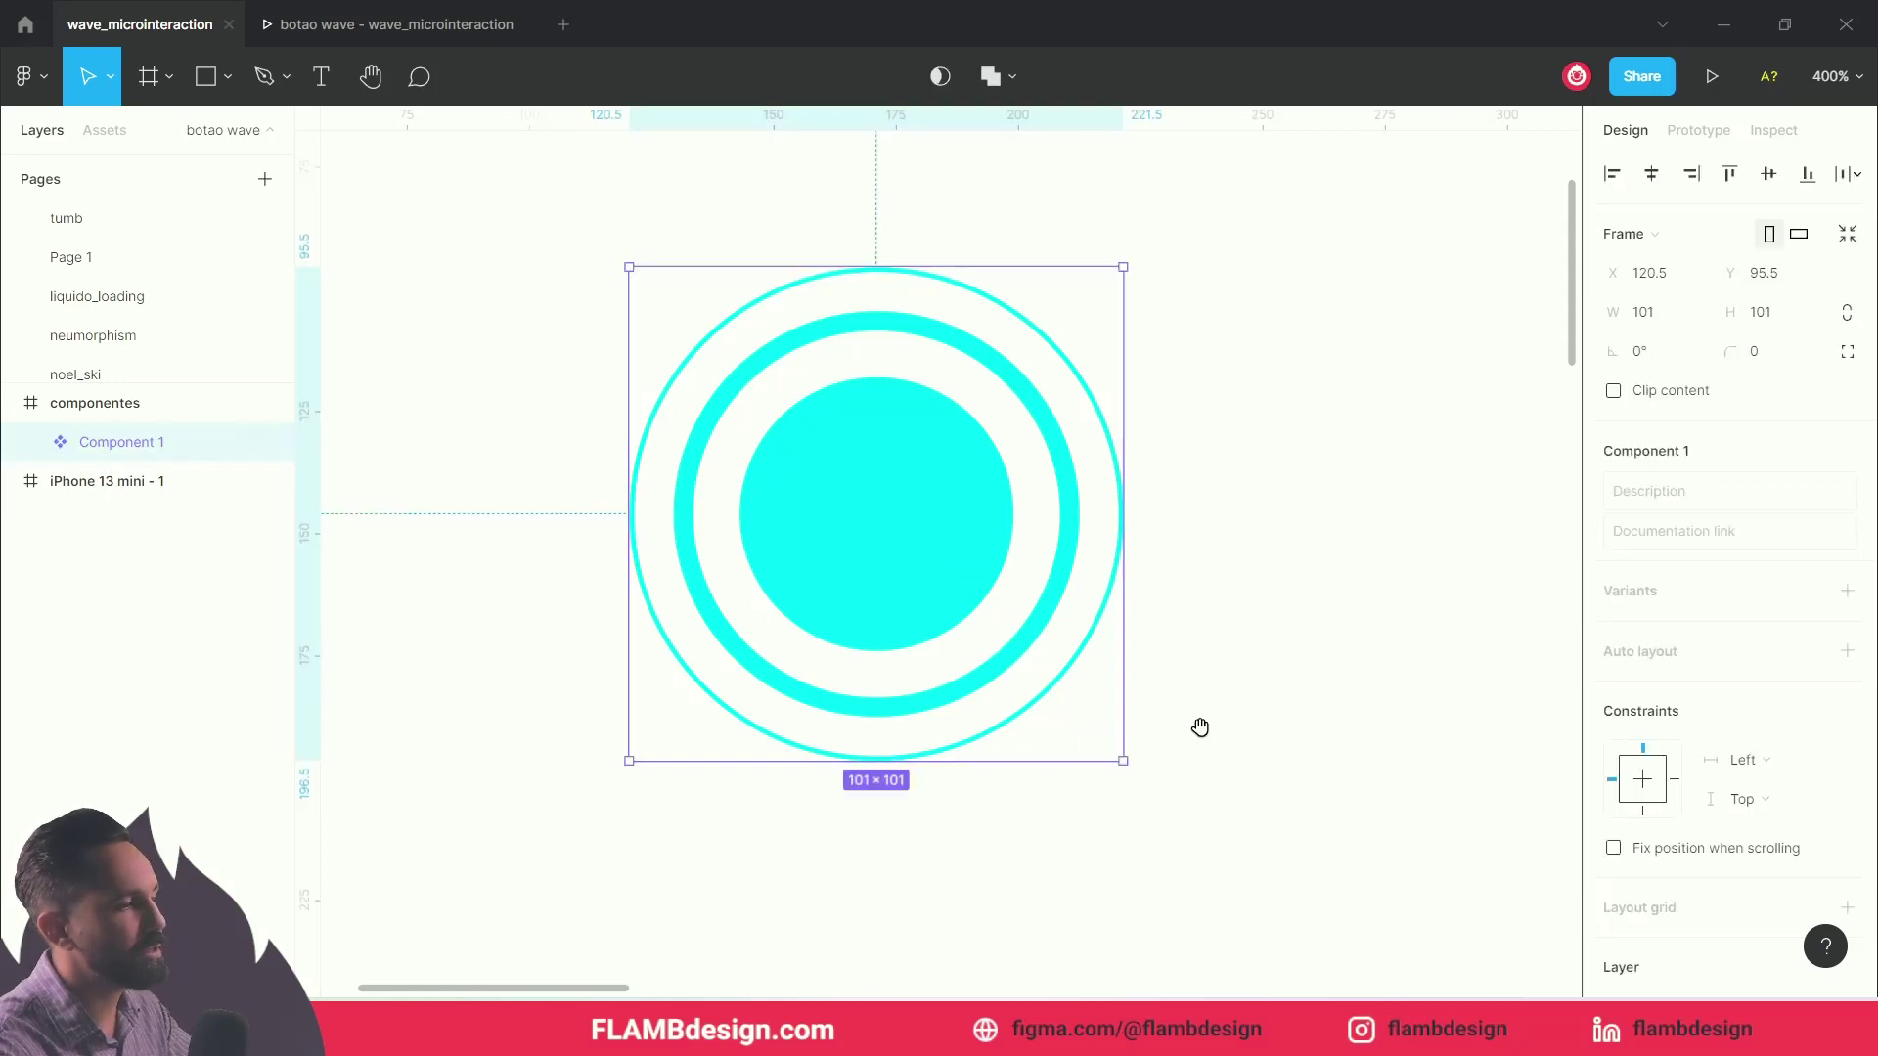
Step: Add a second variant named z to Component 1, below the Default variant
{"action": "left_click", "coordinate": [1847, 592]}
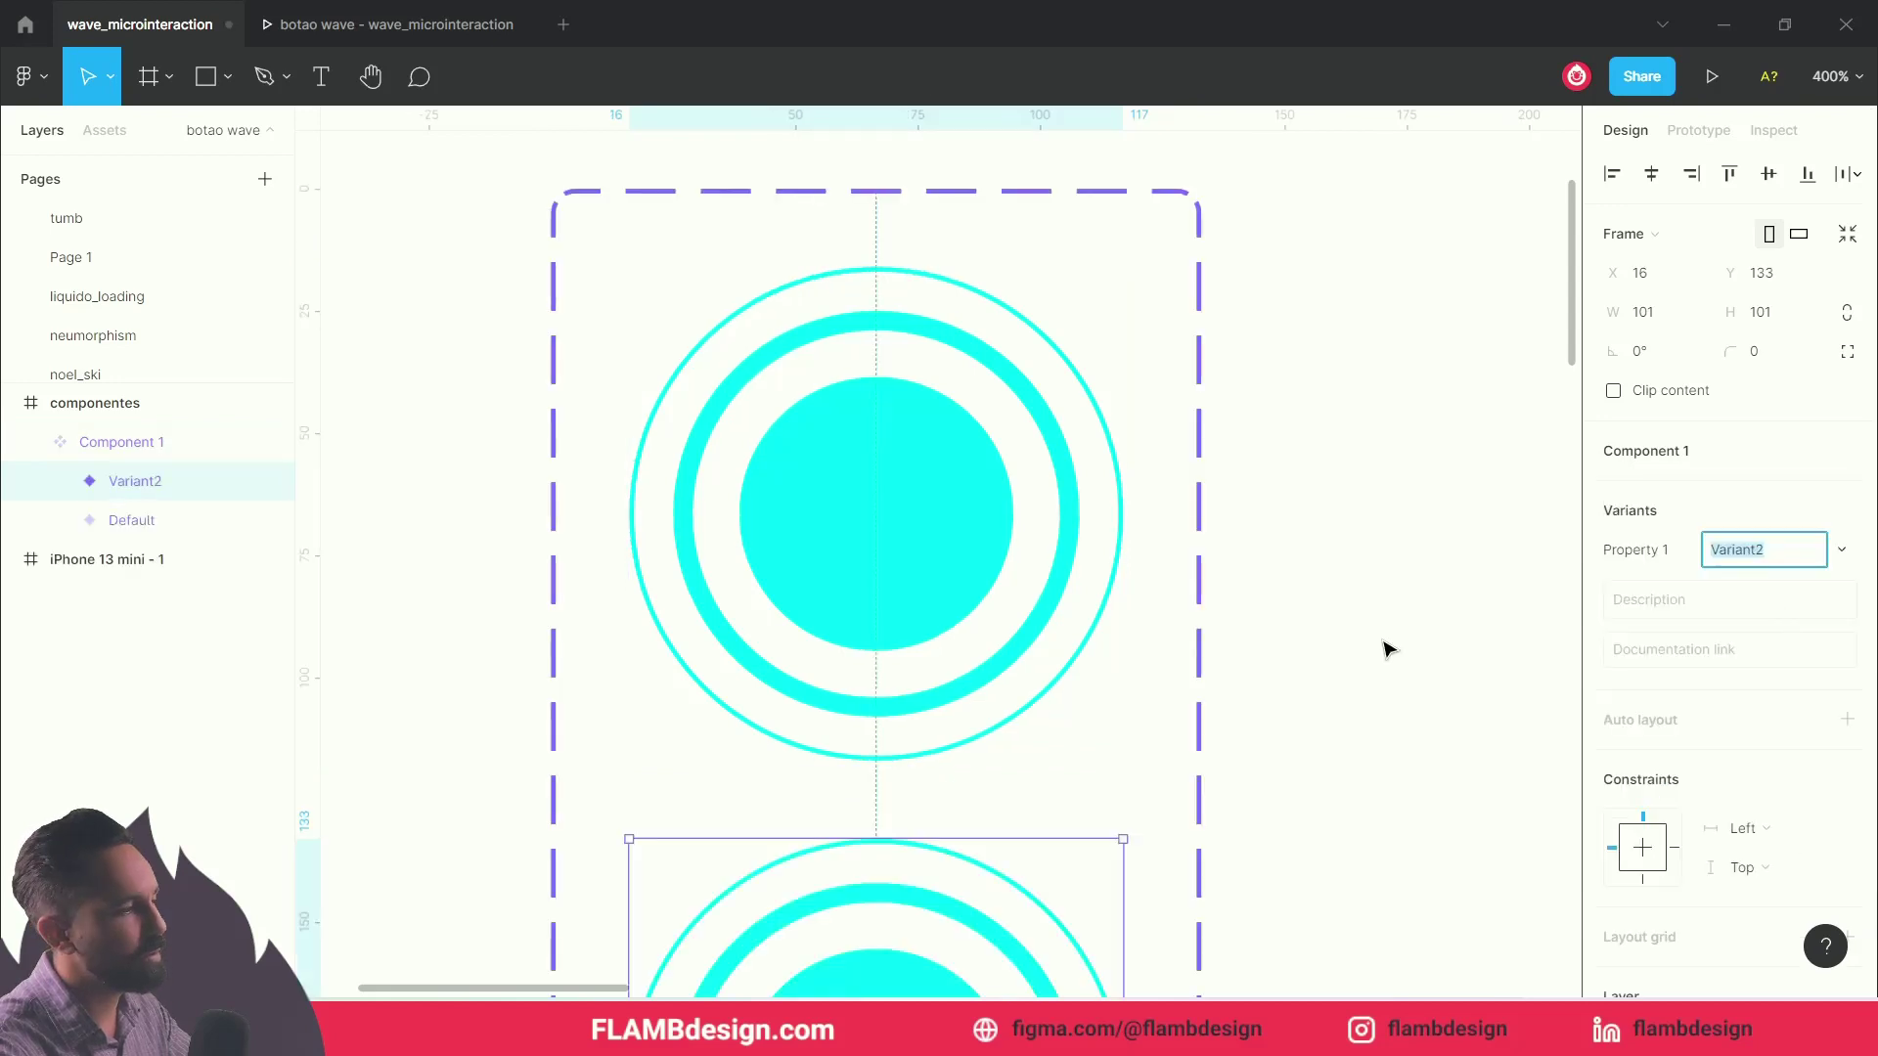
{"action": "scroll", "coordinate": [1379, 650], "scroll_direction": "up", "scroll_amount": 4}
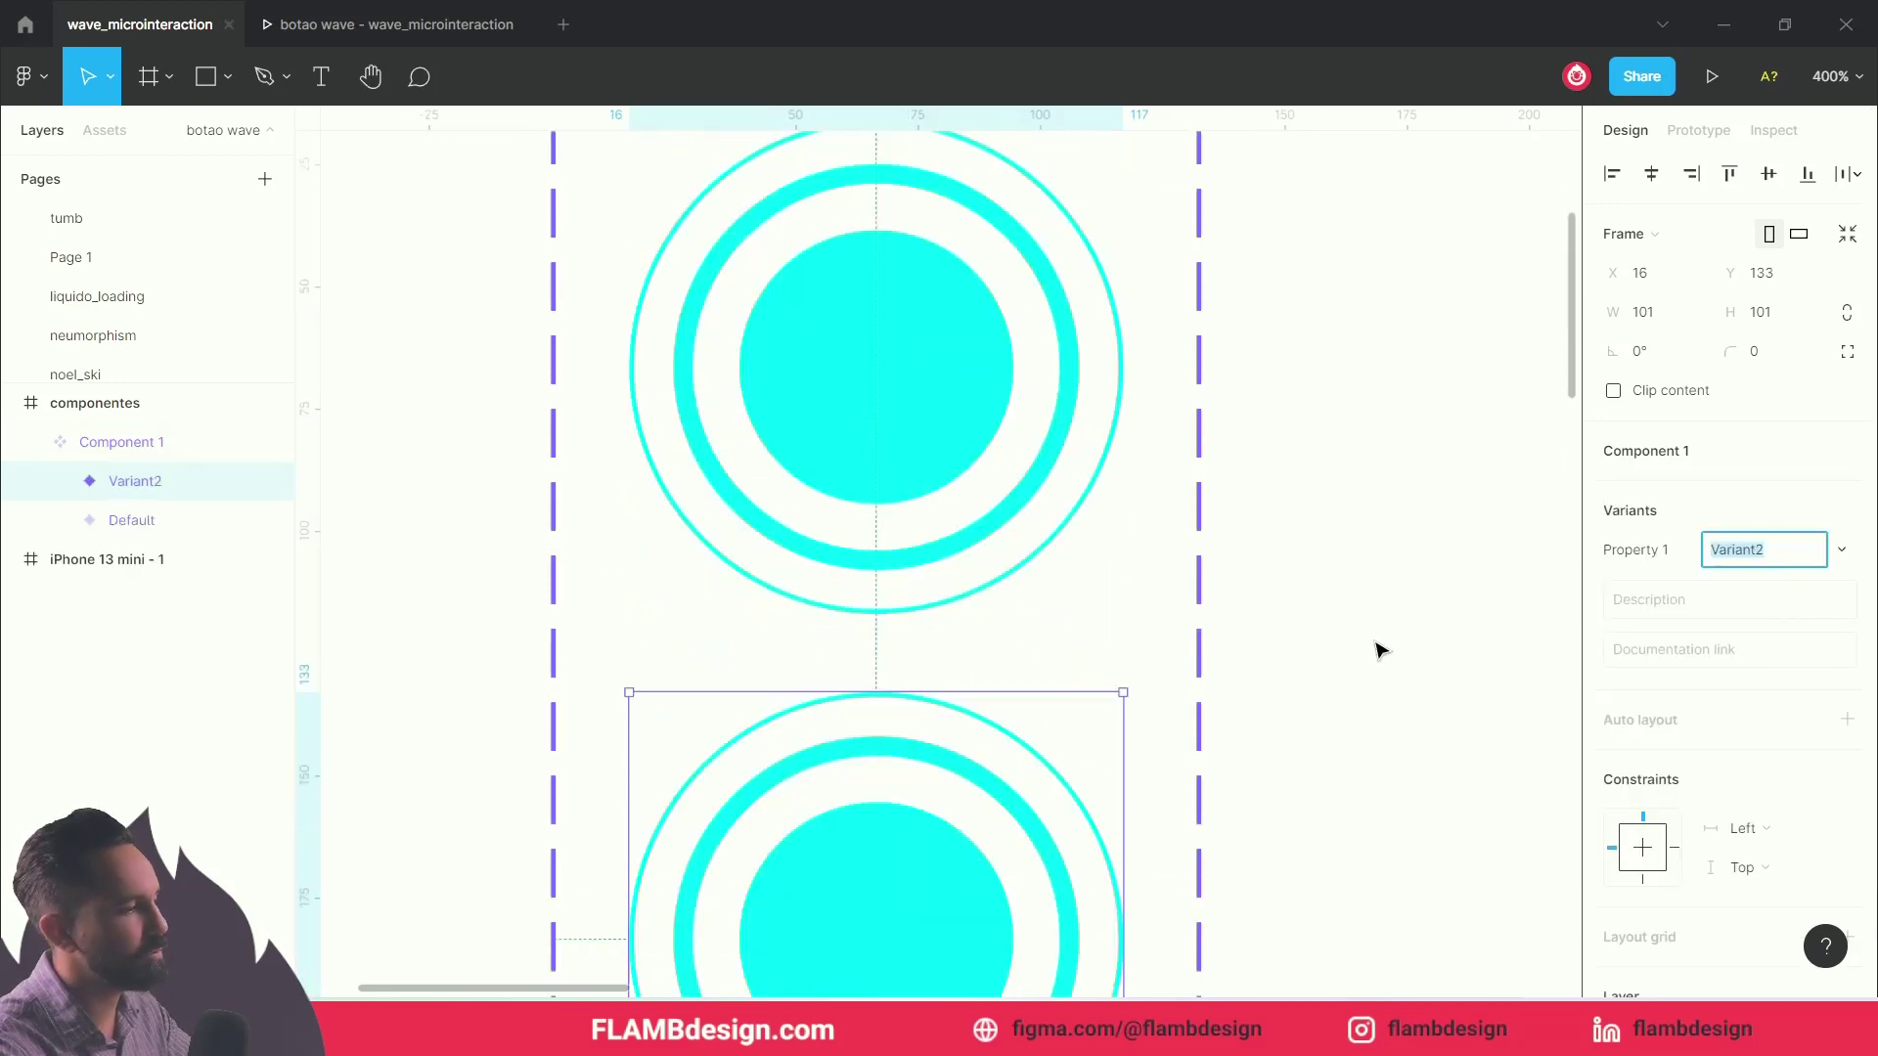
{"action": "type", "text": "2"}
{"action": "key", "text": "ctrl+minus"}
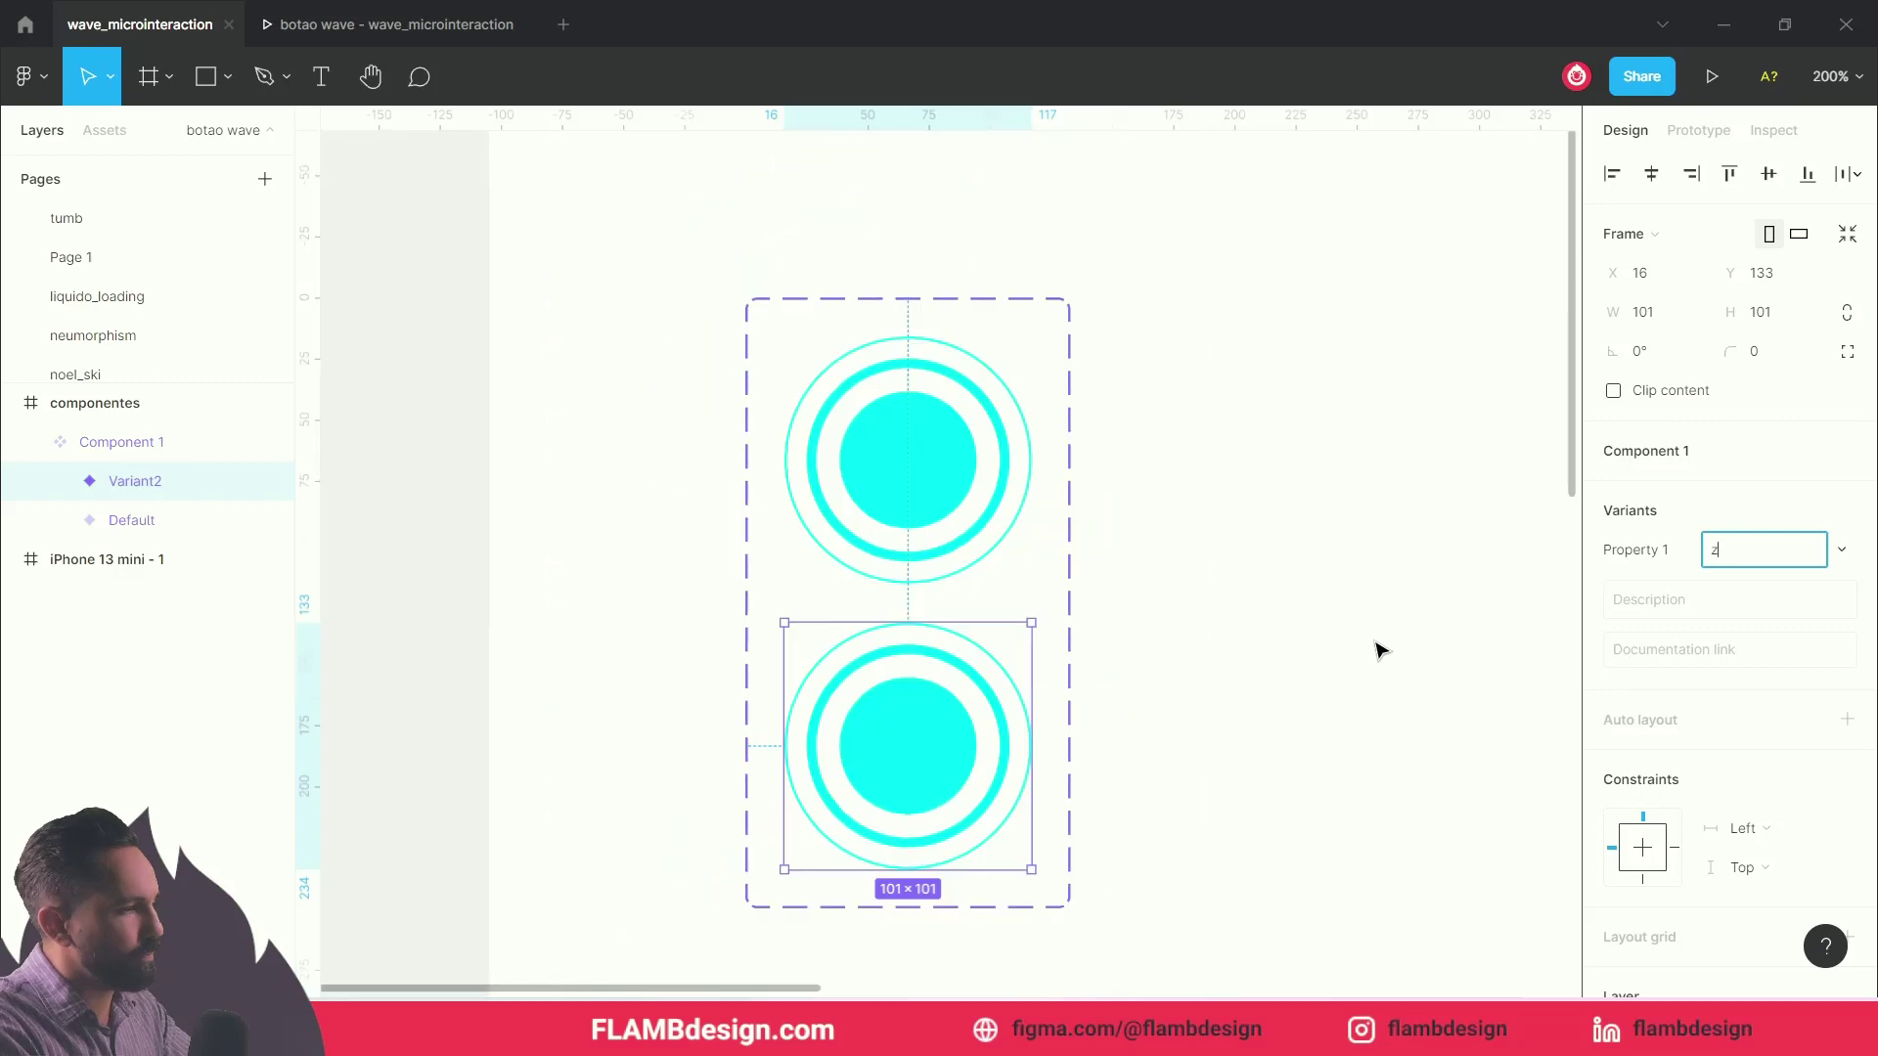
{"action": "key", "text": "ctrl+minus"}
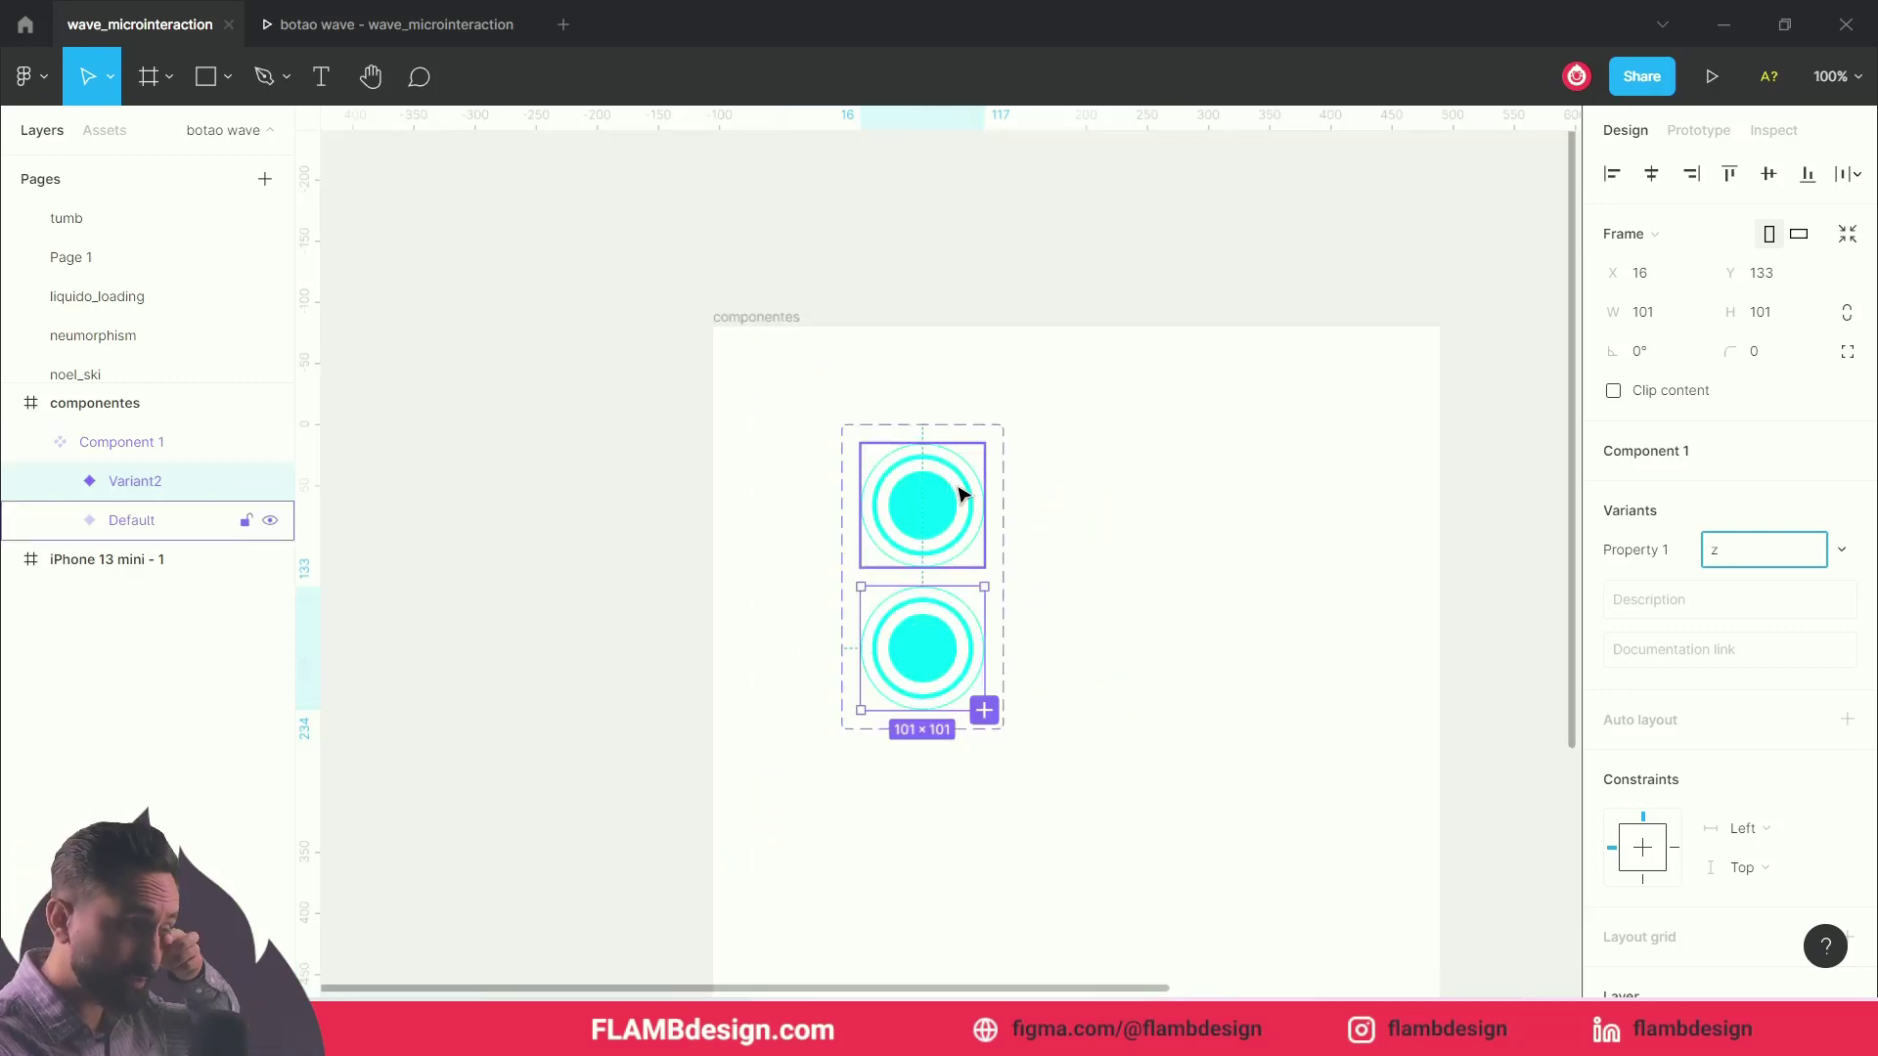
{"action": "left_click", "coordinate": [1082, 558]}
{"action": "left_click", "coordinate": [939, 511]}
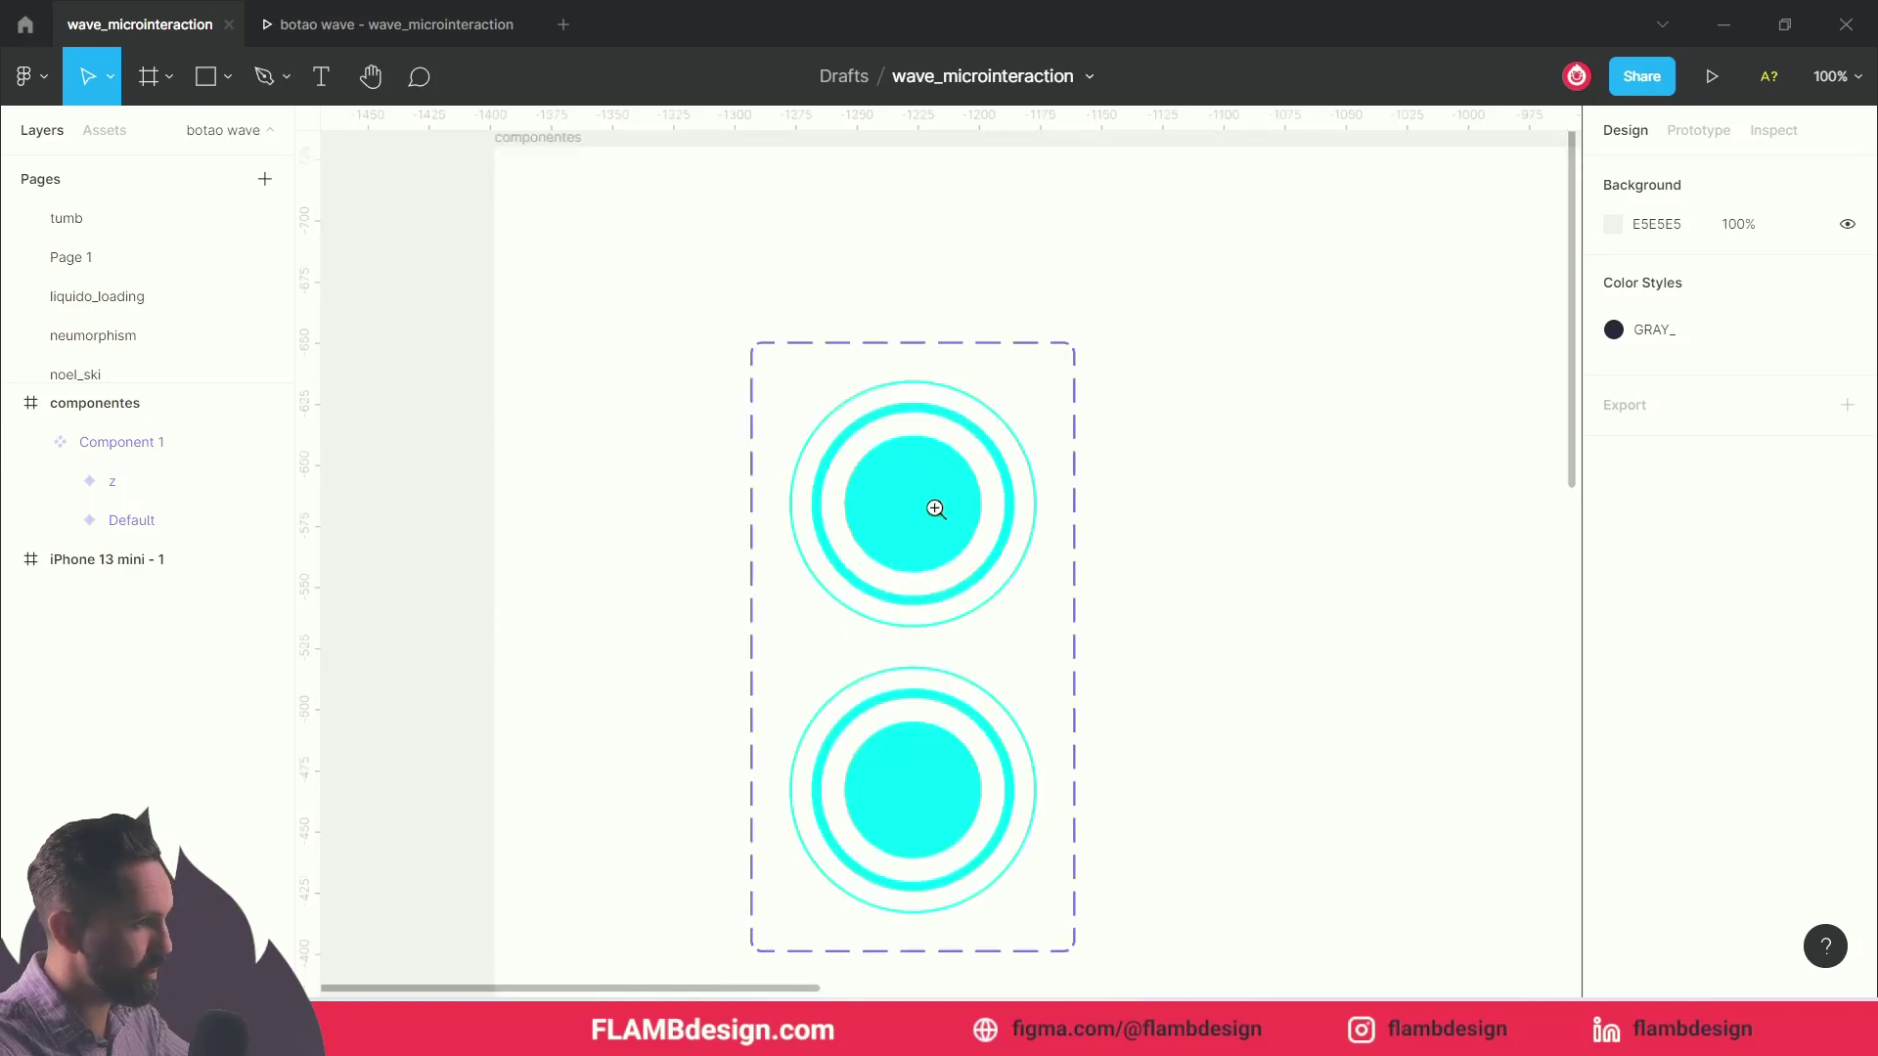
{"action": "left_click", "coordinate": [954, 504]}
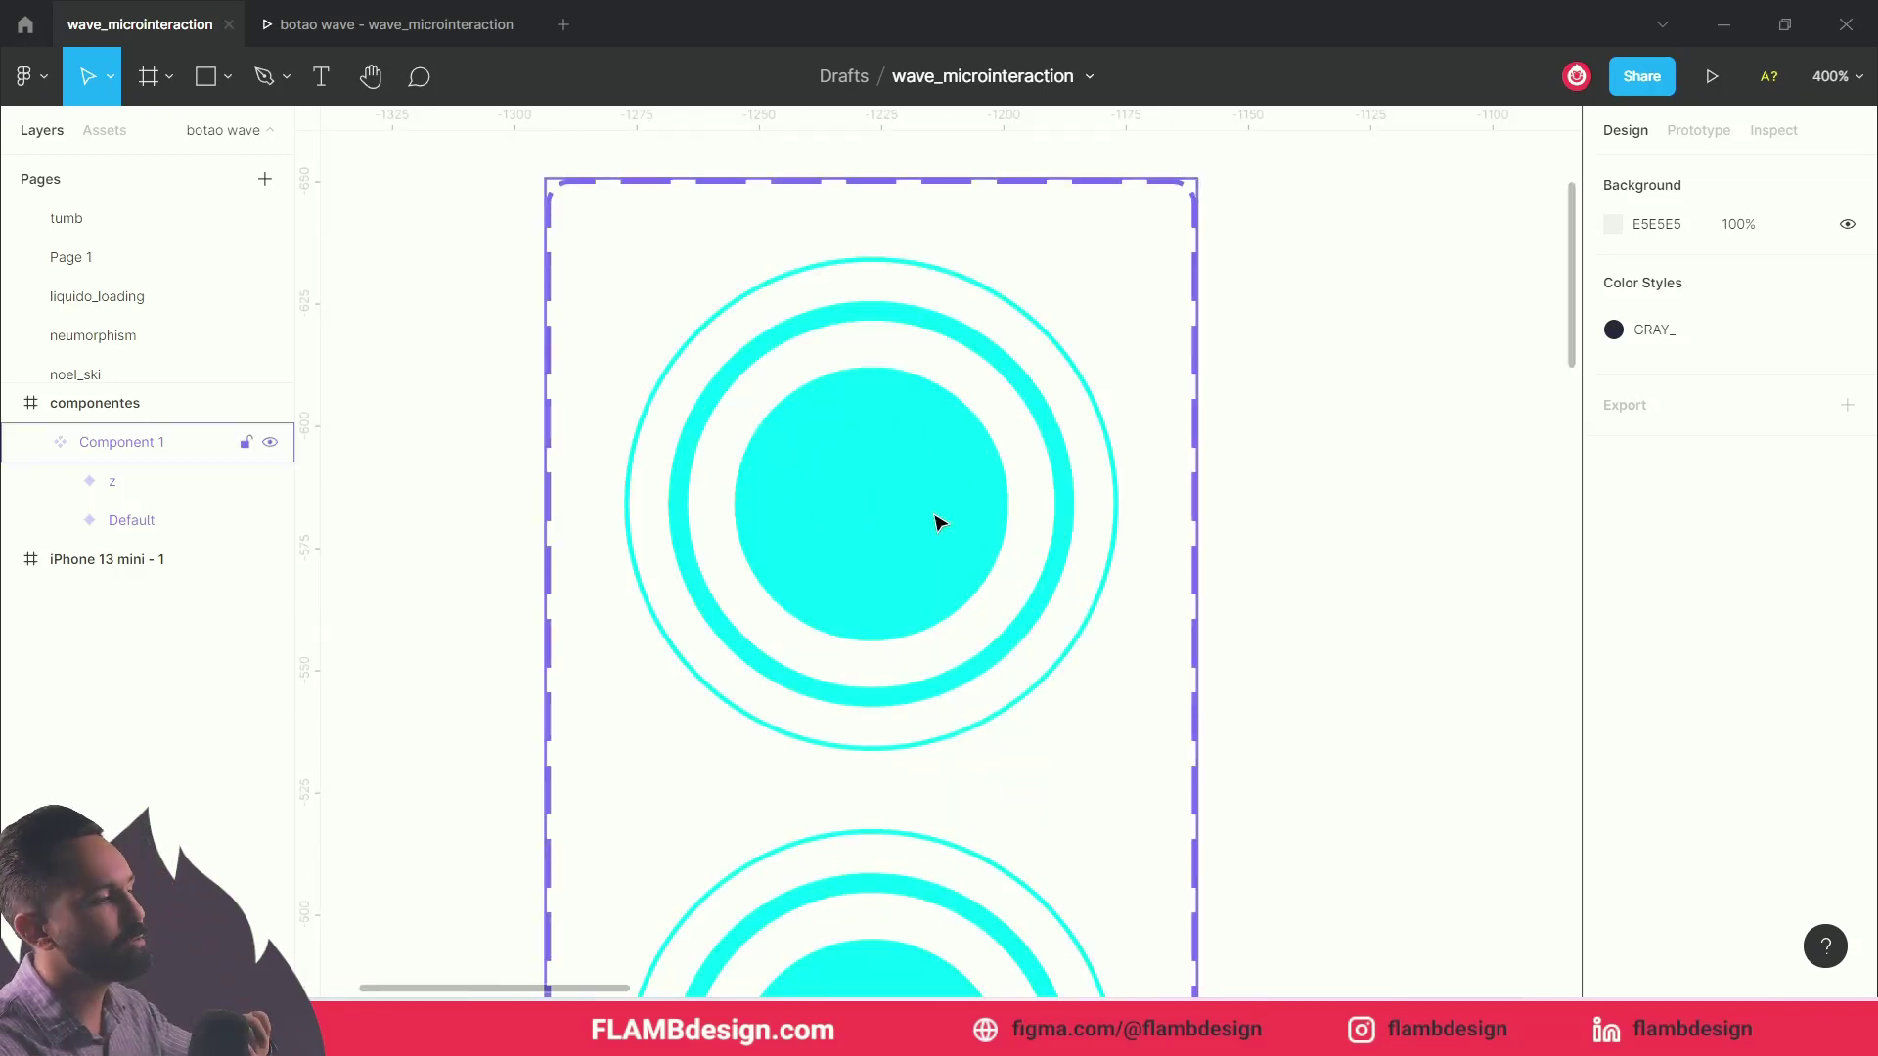
{"action": "scroll", "coordinate": [937, 523], "scroll_direction": "down", "scroll_amount": 1}
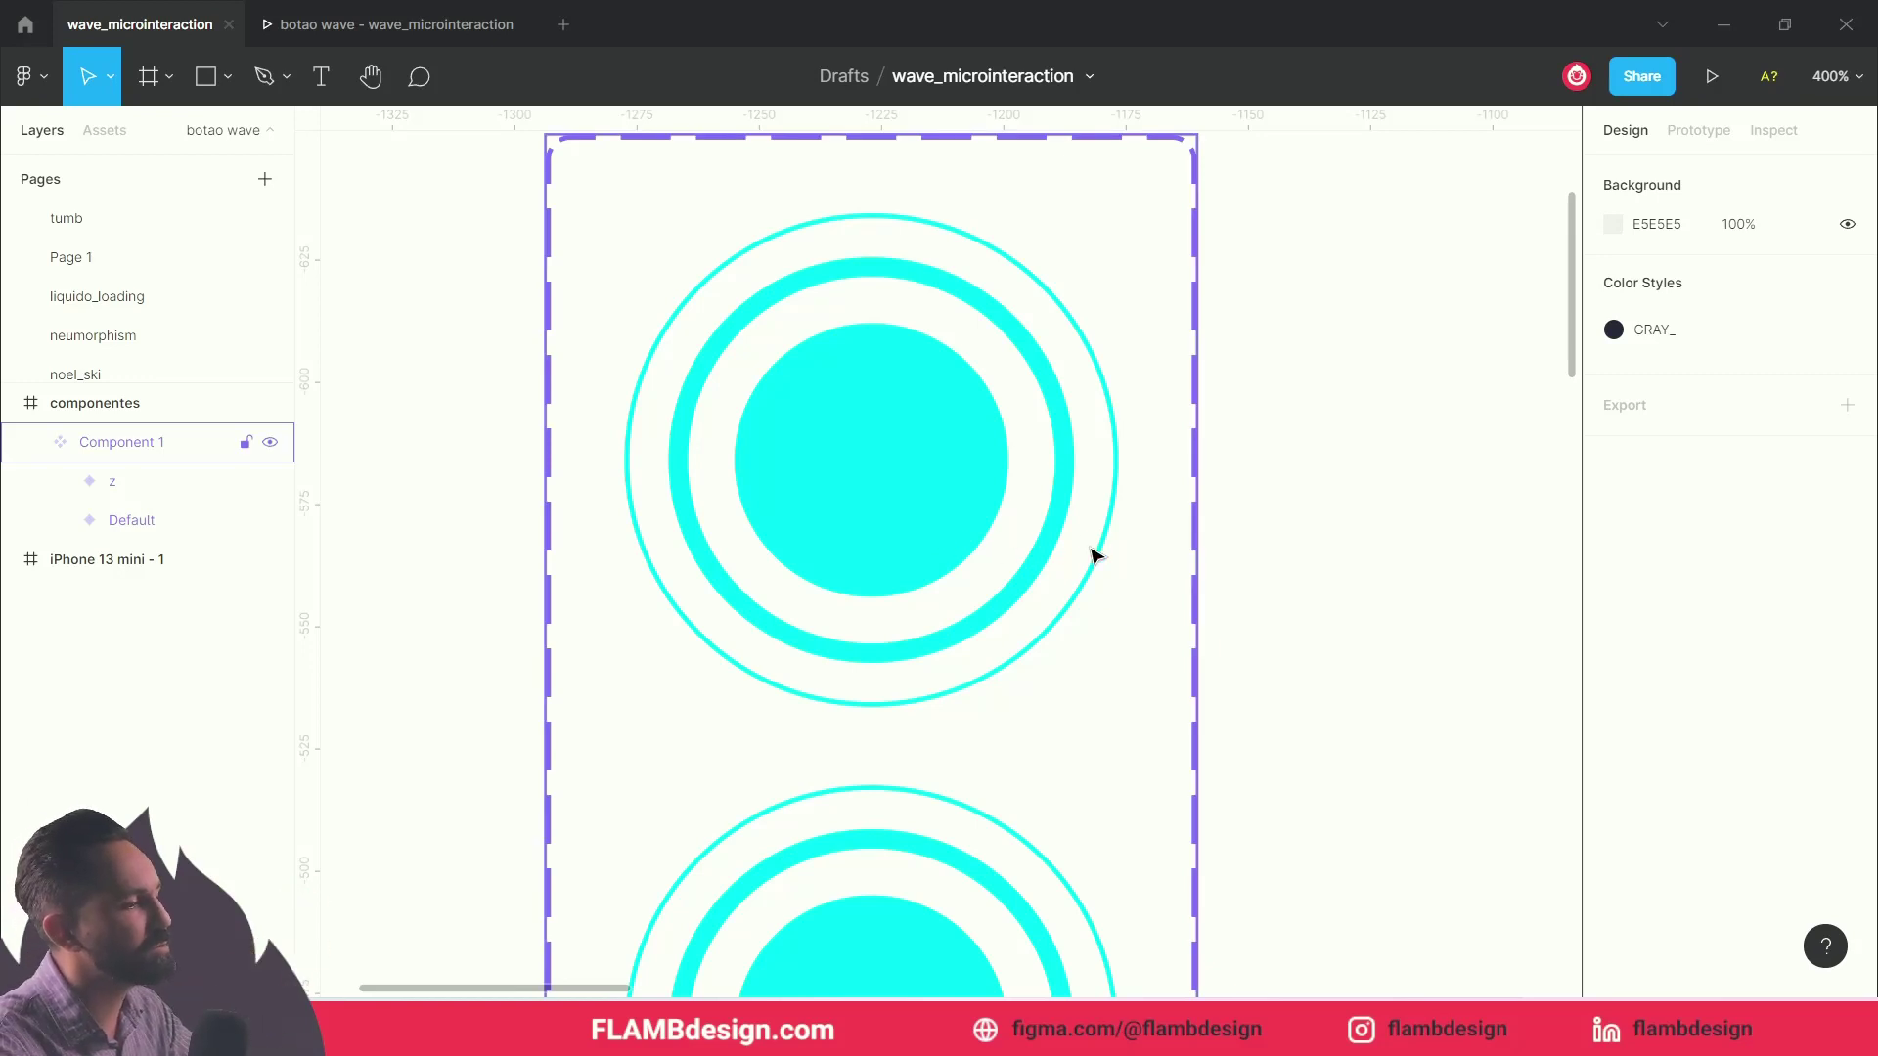
{"action": "left_click", "coordinate": [1049, 531]}
Step: In the Default variant, shrink the thick ring to 42 × 42 and Ellipse 3 to 53 × 53
{"action": "left_click", "coordinate": [1049, 531]}
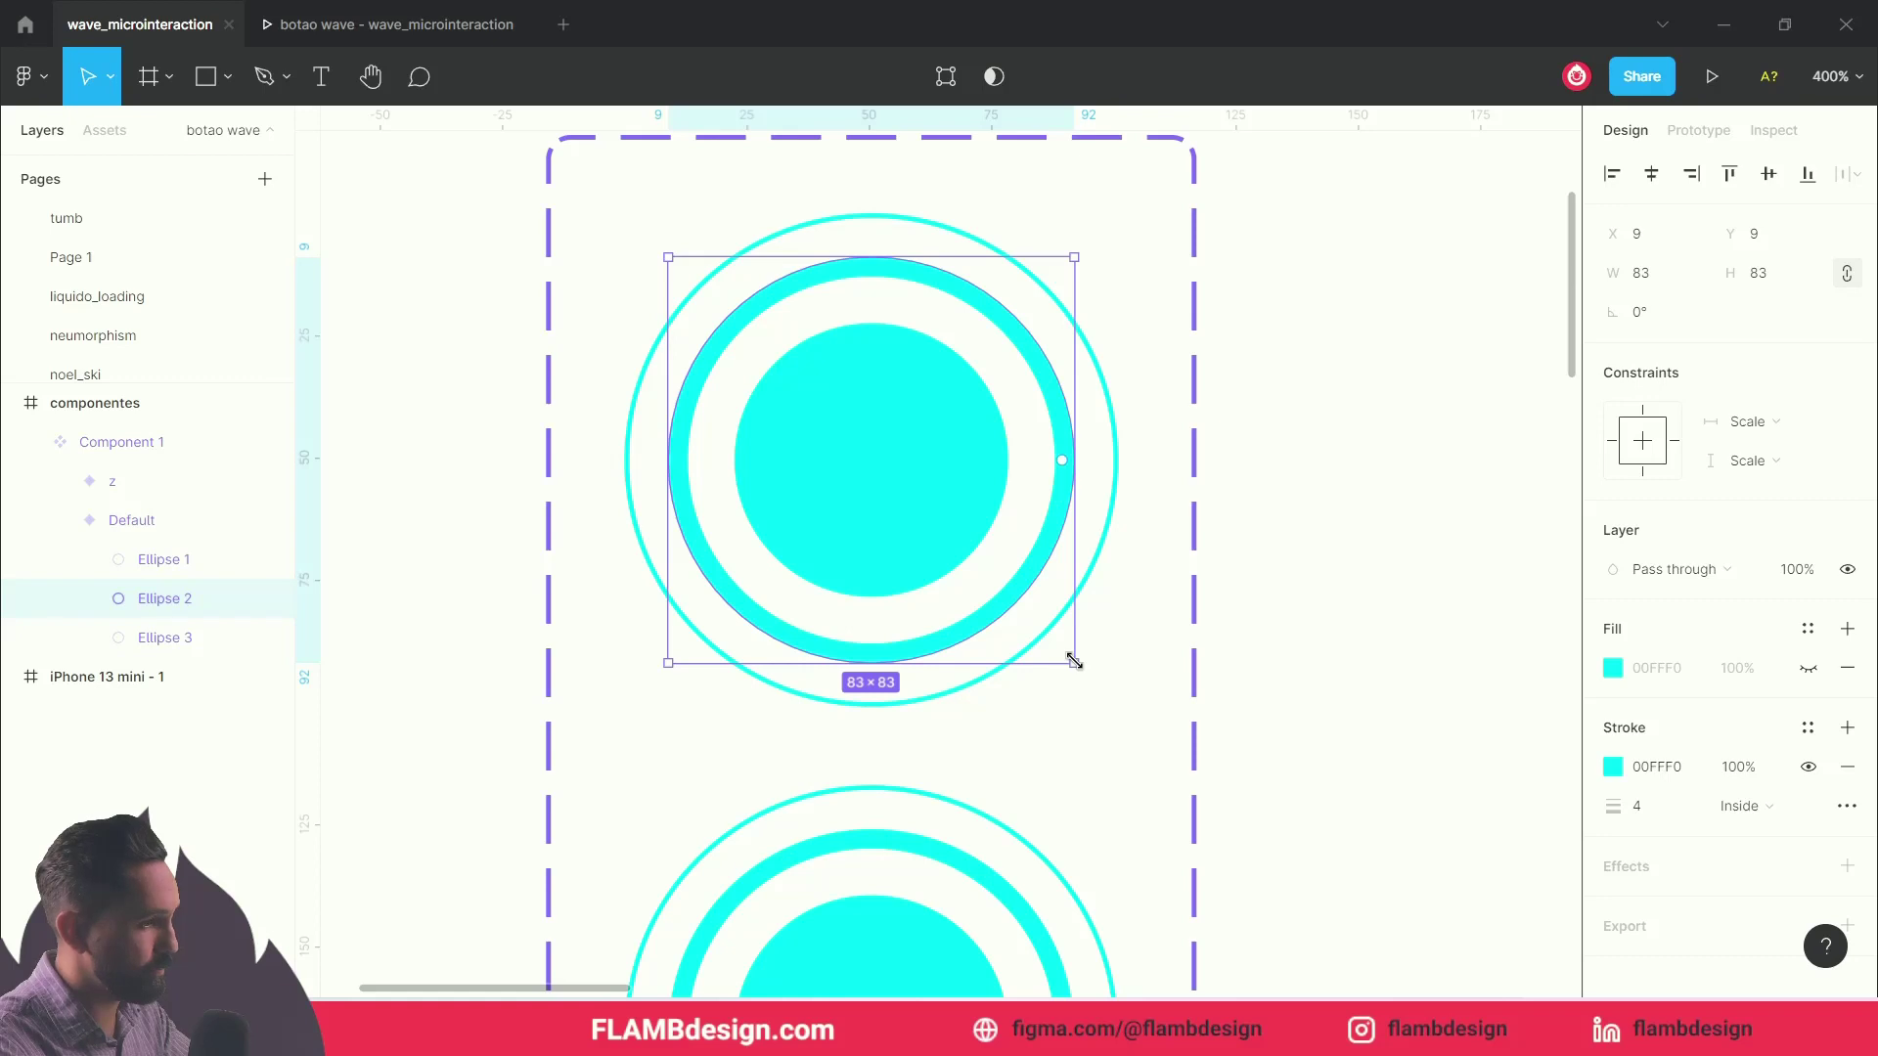
{"action": "left_click_drag", "start_coordinate": [1072, 660], "coordinate": [953, 539]}
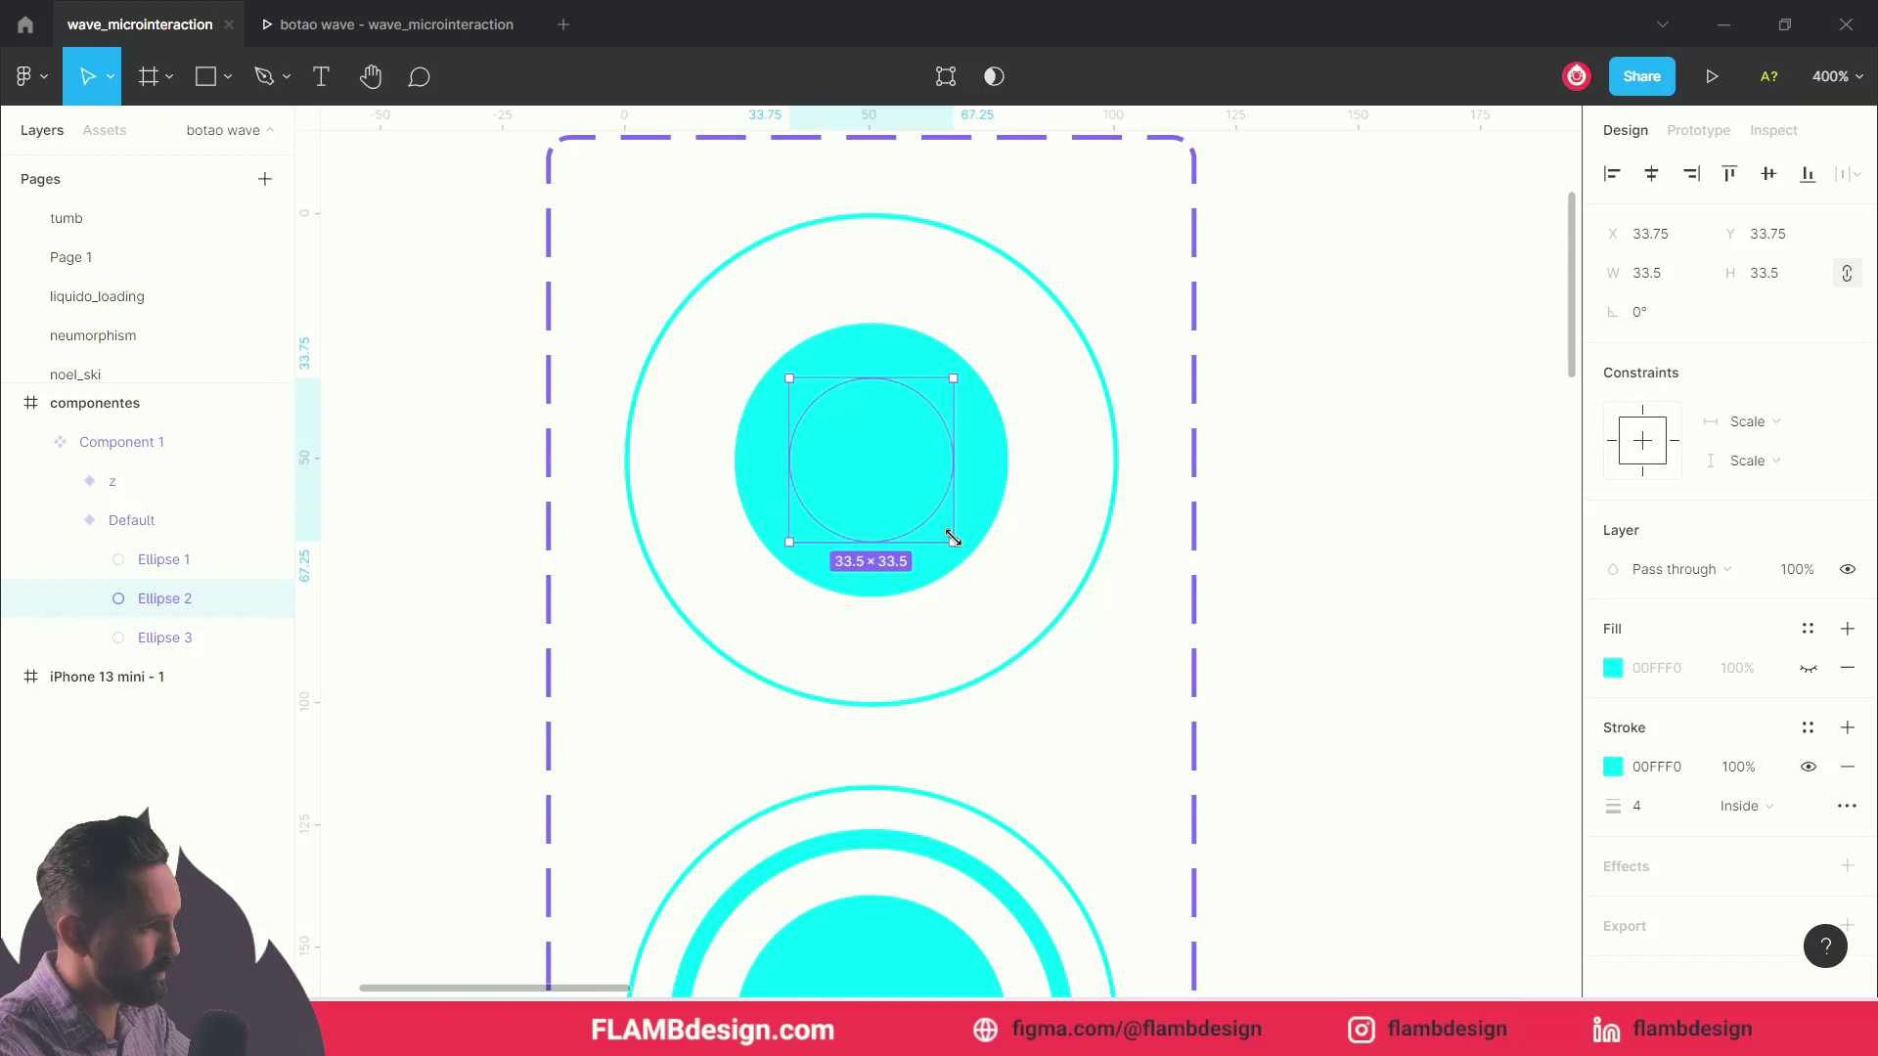
{"action": "key", "text": "Escape"}
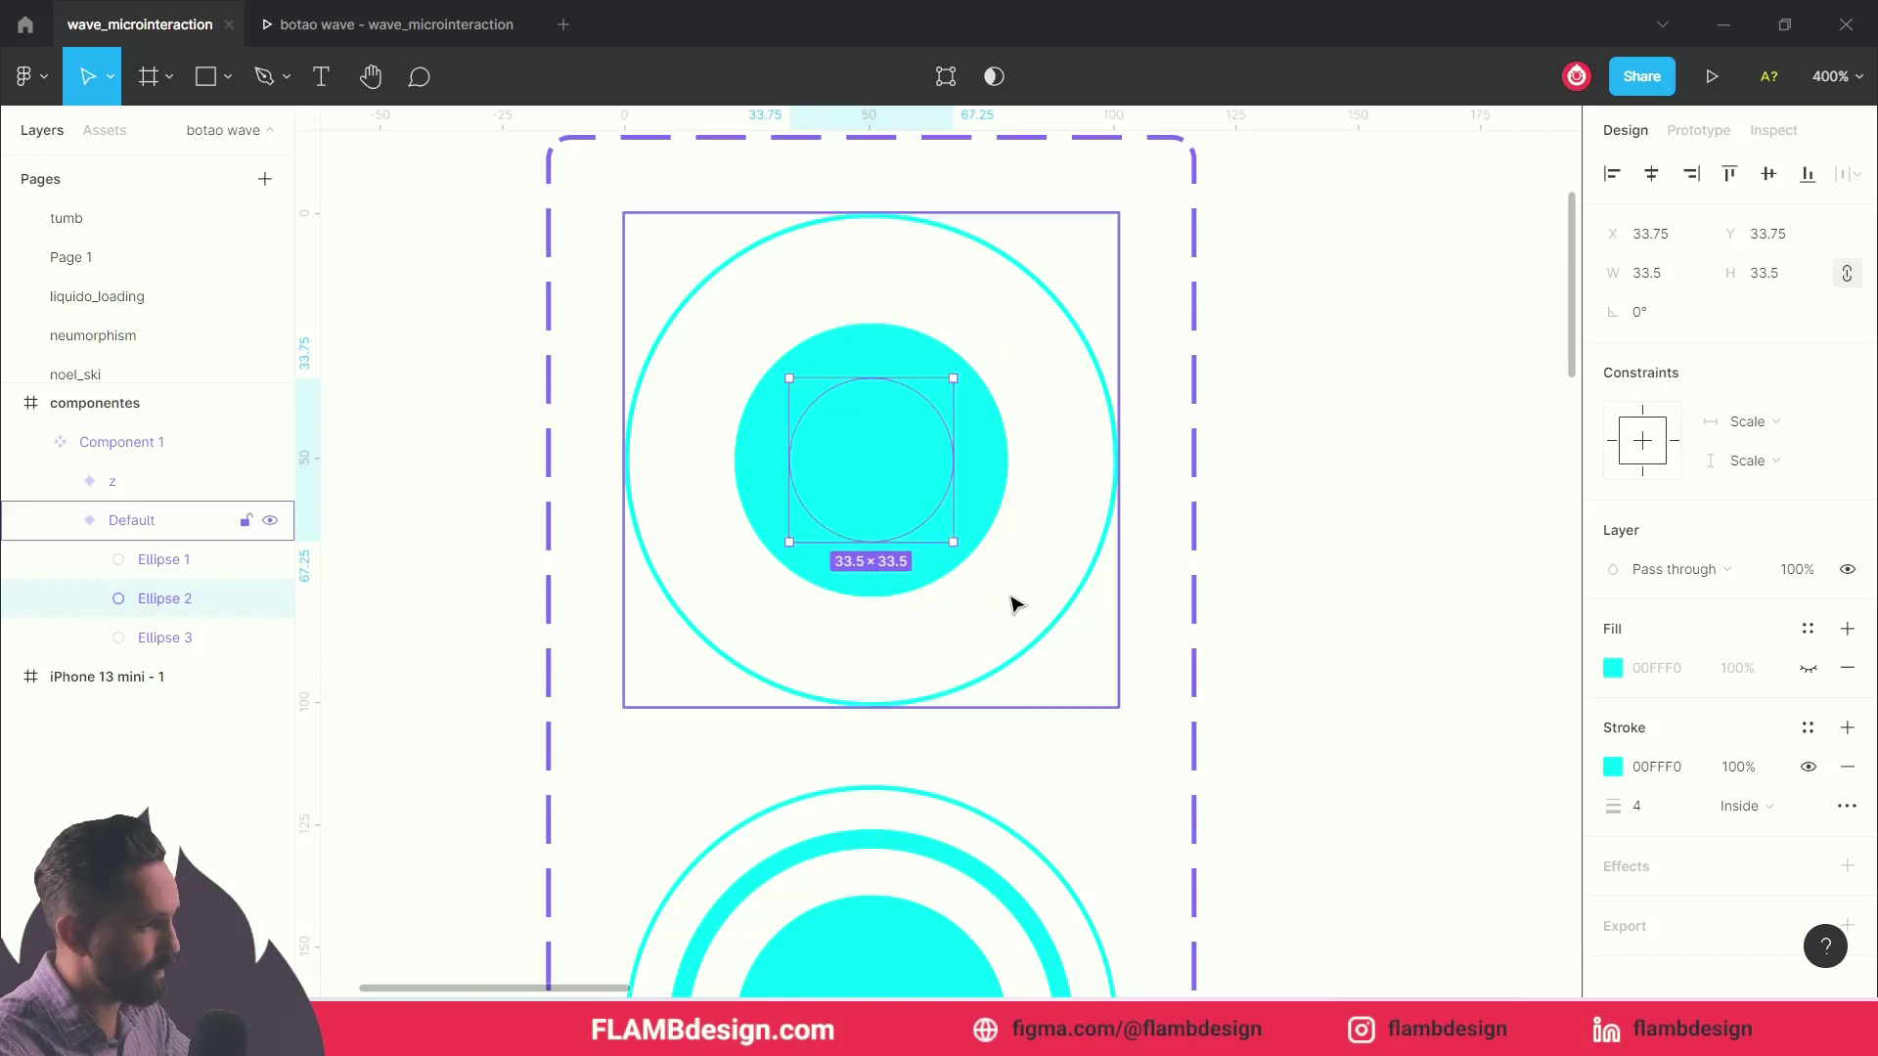
{"action": "left_click", "coordinate": [1060, 631]}
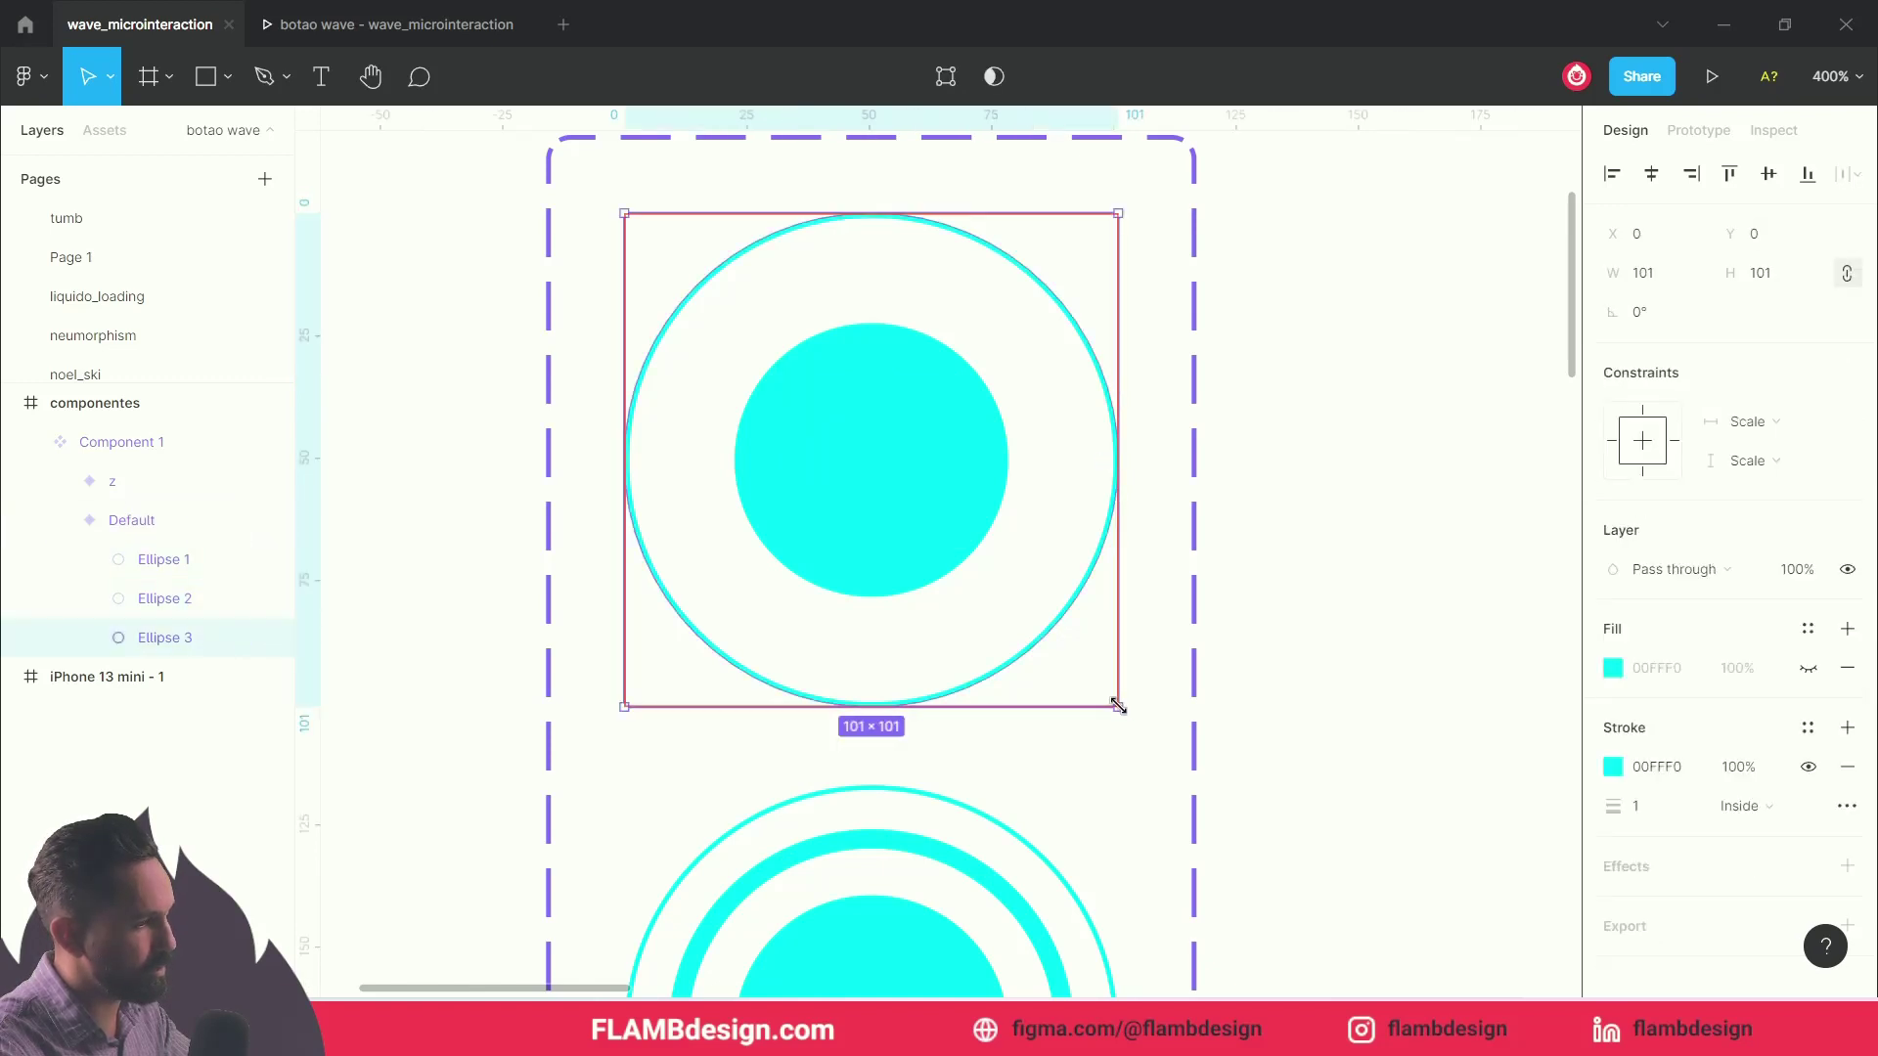
{"action": "left_click_drag", "start_coordinate": [1118, 705], "coordinate": [982, 583]}
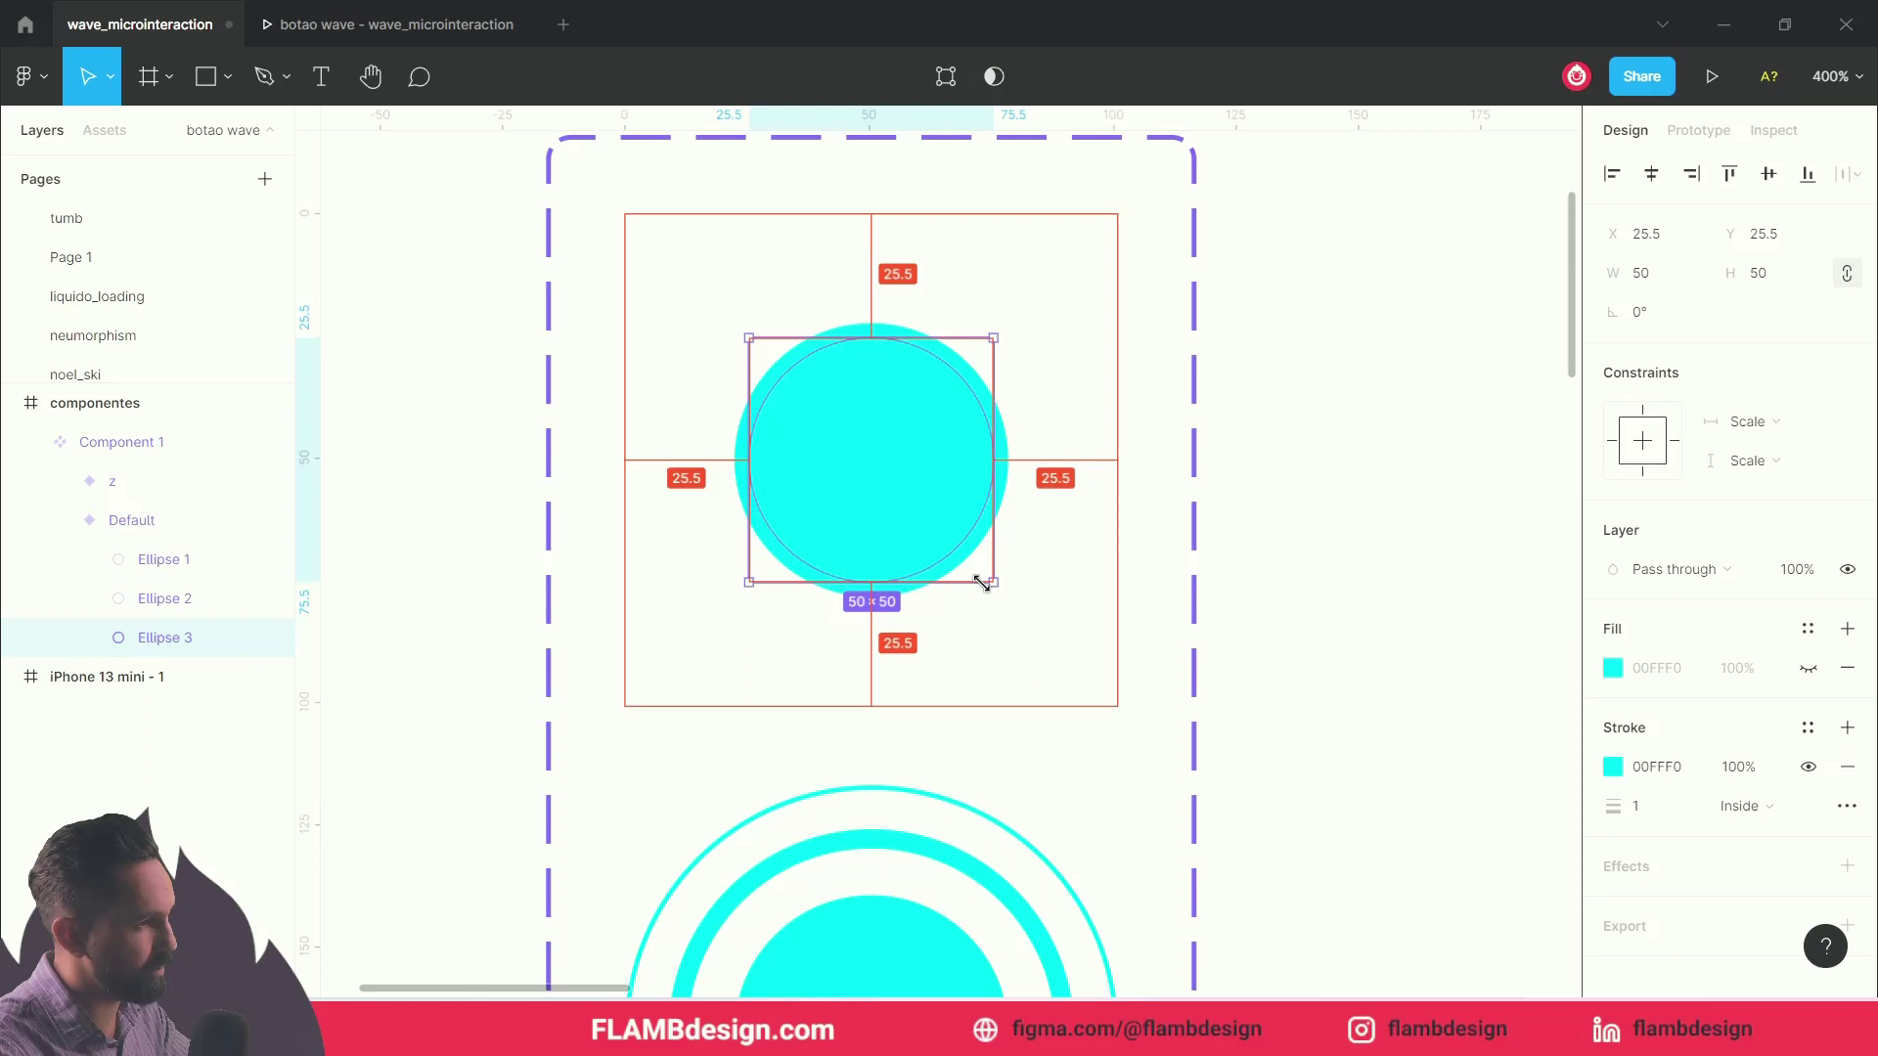
{"action": "left_click_drag", "start_coordinate": [982, 583], "coordinate": [988, 590]}
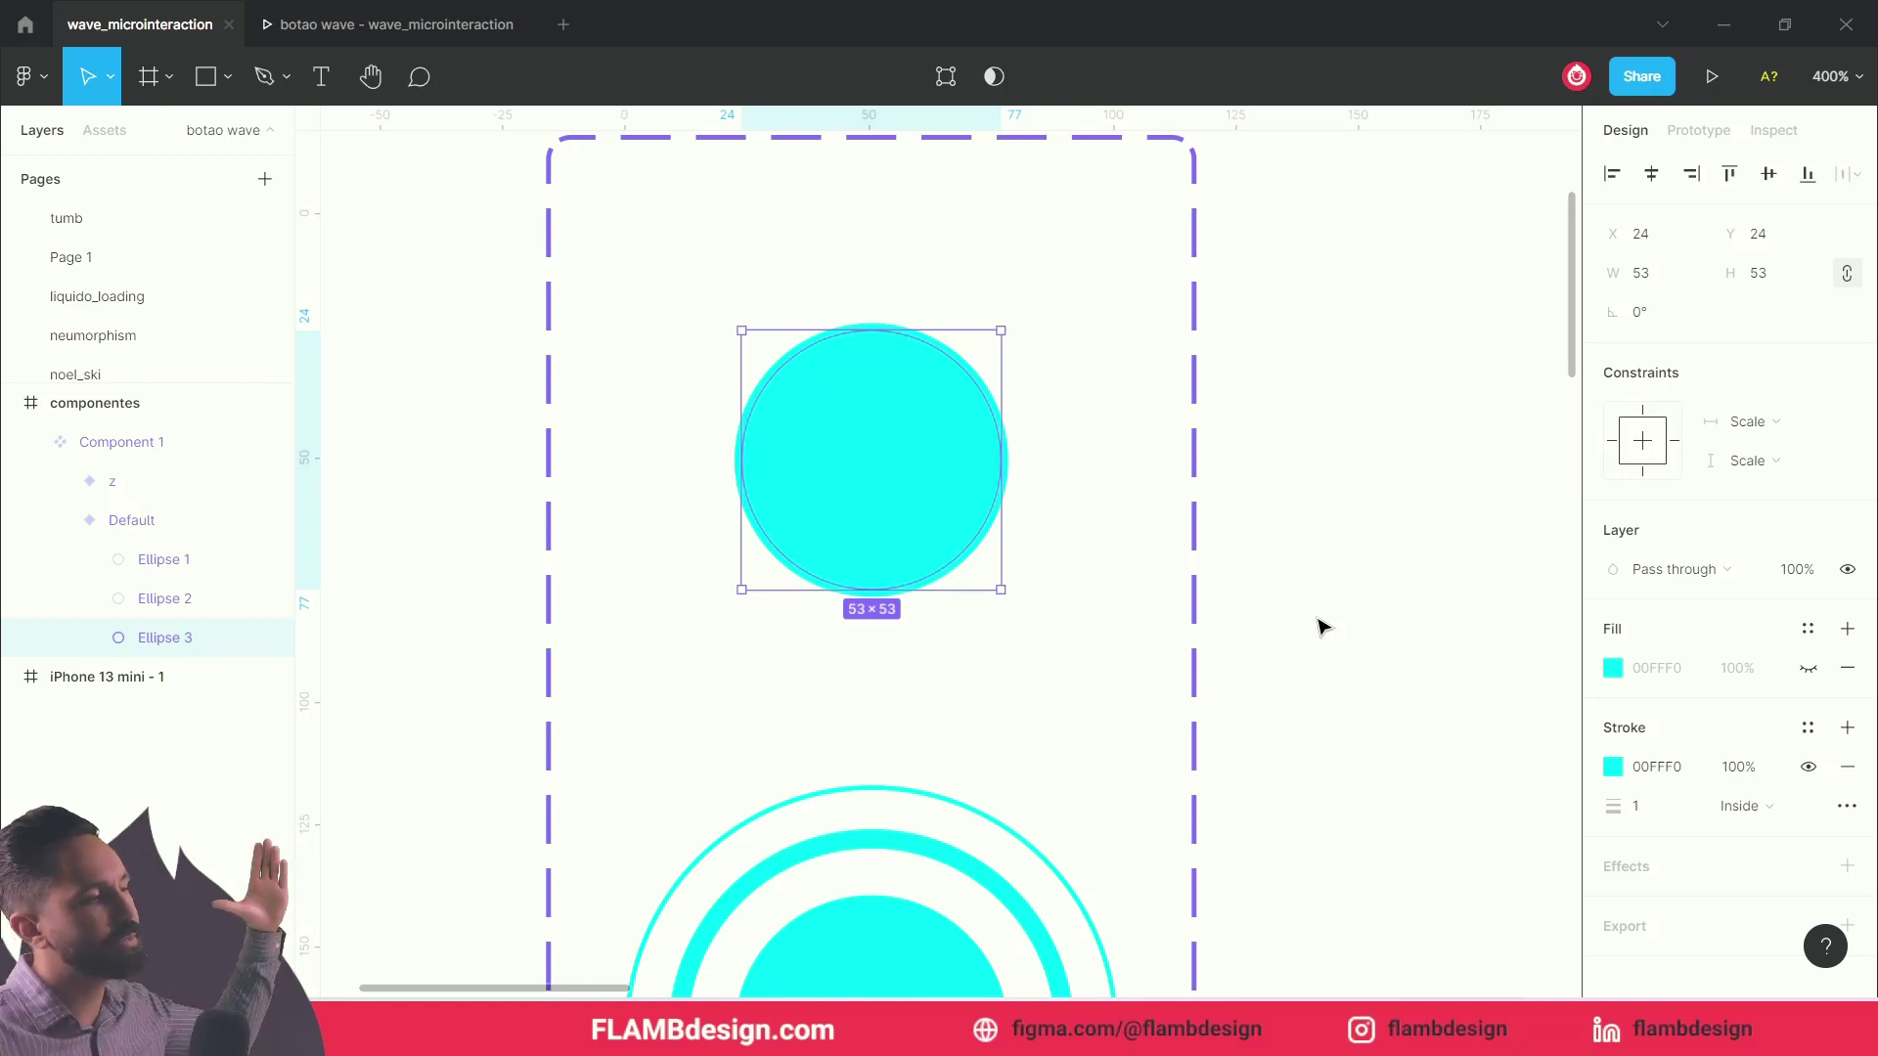
{"action": "left_click", "coordinate": [1320, 626]}
Step: Show the Prototype panel with the Default variant selected for prototyping
{"action": "scroll", "coordinate": [1095, 536], "scroll_direction": "down", "scroll_amount": 2}
{"action": "scroll", "coordinate": [905, 440], "scroll_direction": "down", "scroll_amount": 5}
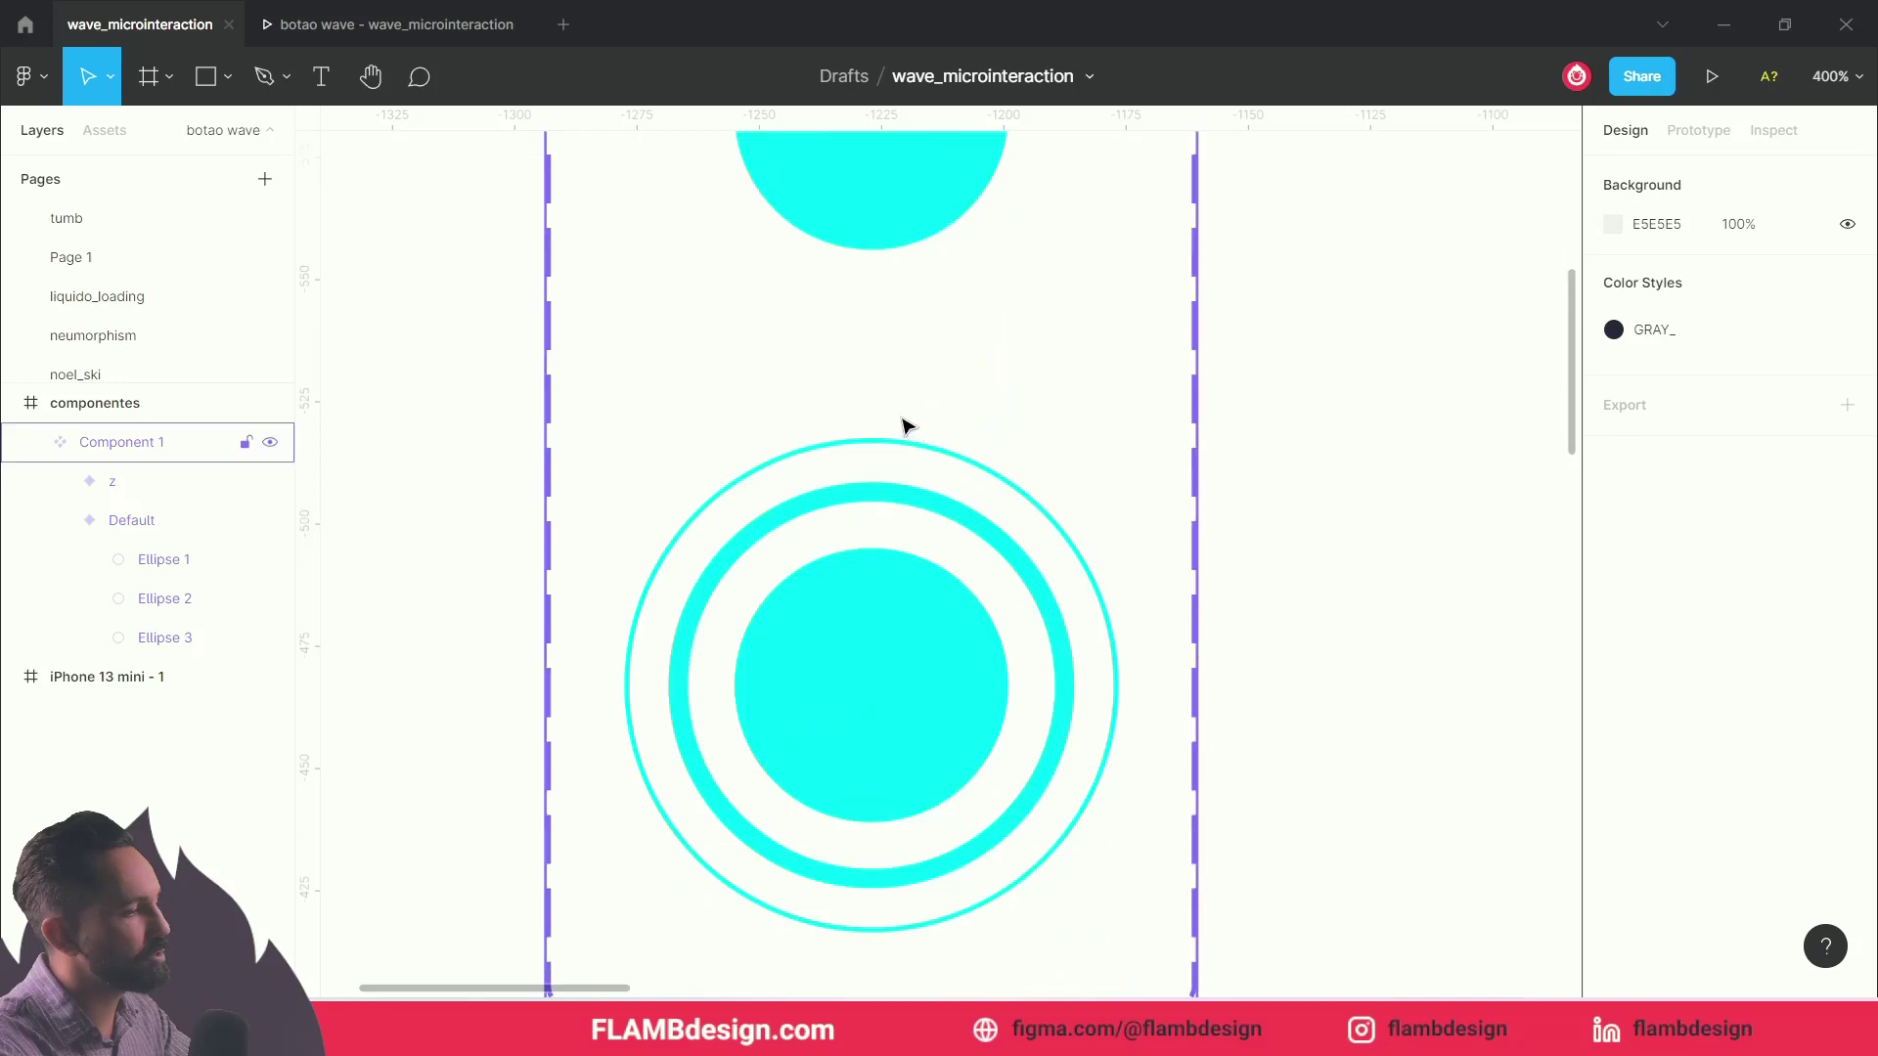
{"action": "scroll", "coordinate": [955, 662], "scroll_direction": "up", "scroll_amount": 3}
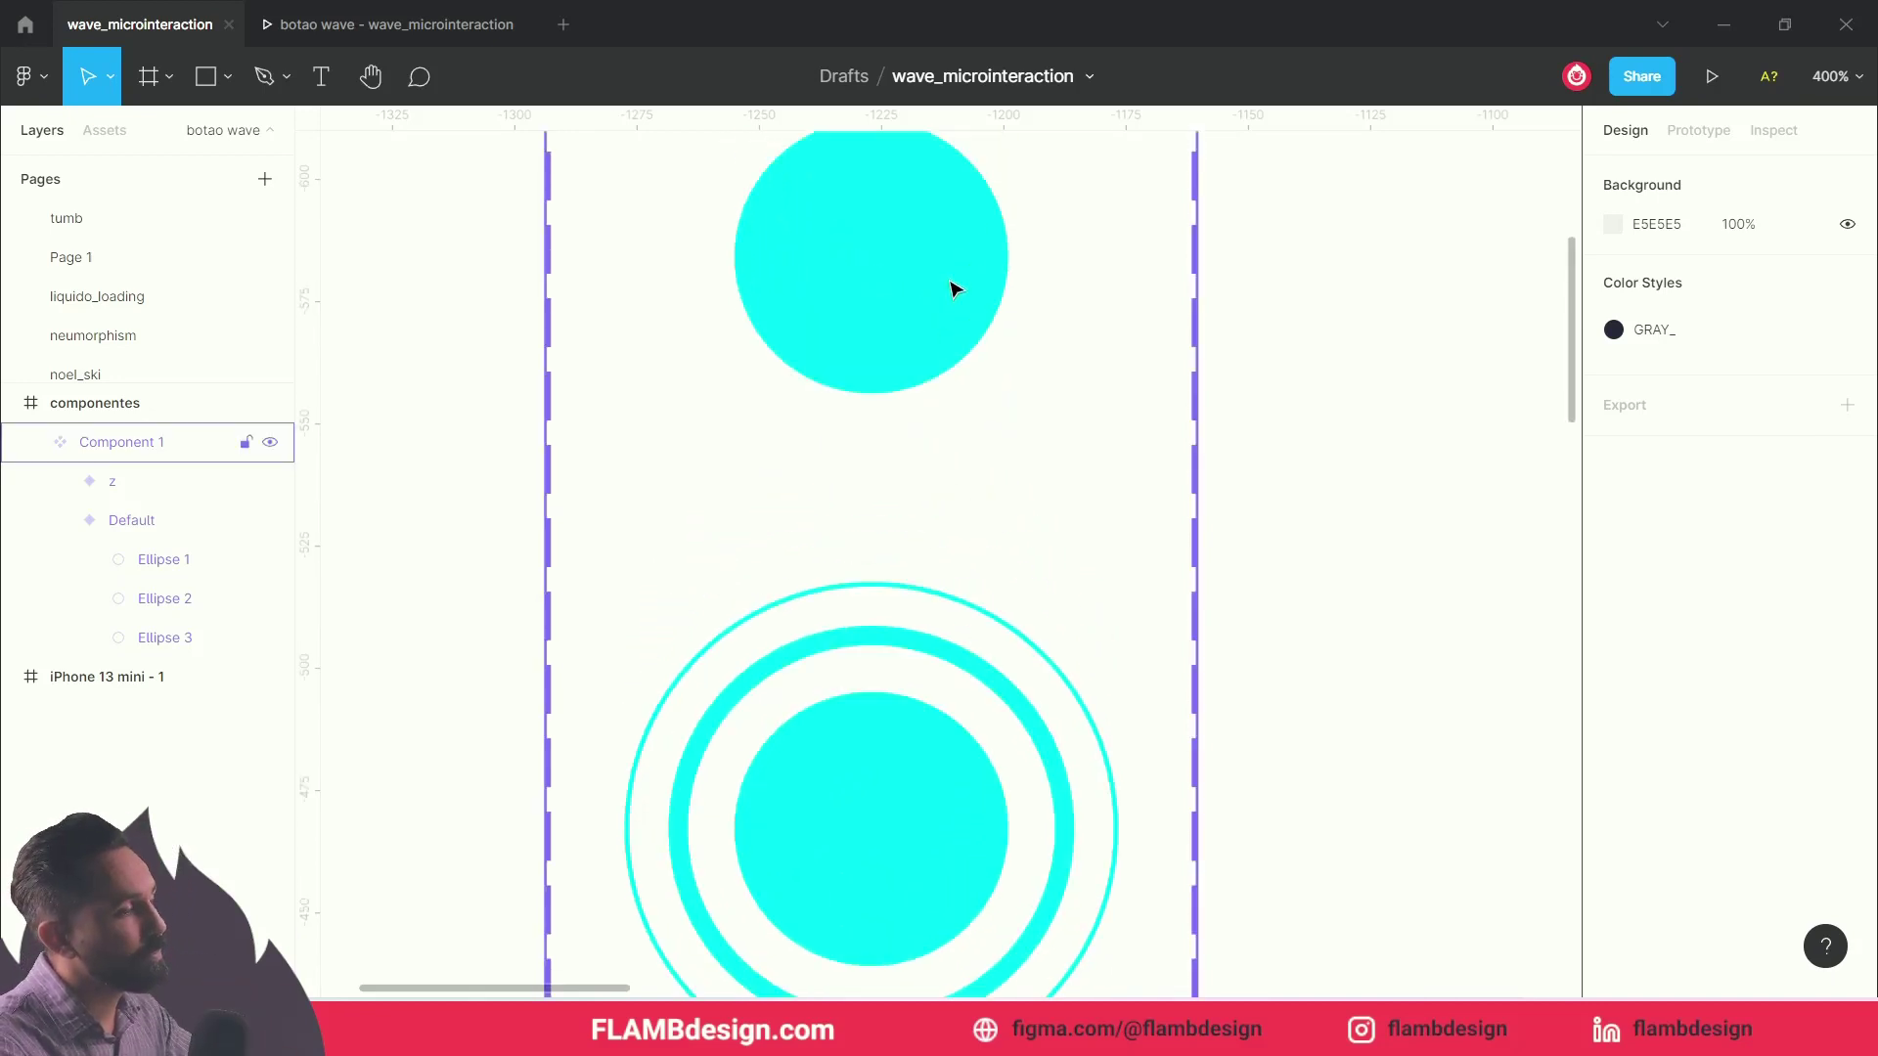
{"action": "scroll", "coordinate": [905, 780], "scroll_direction": "down", "scroll_amount": 1}
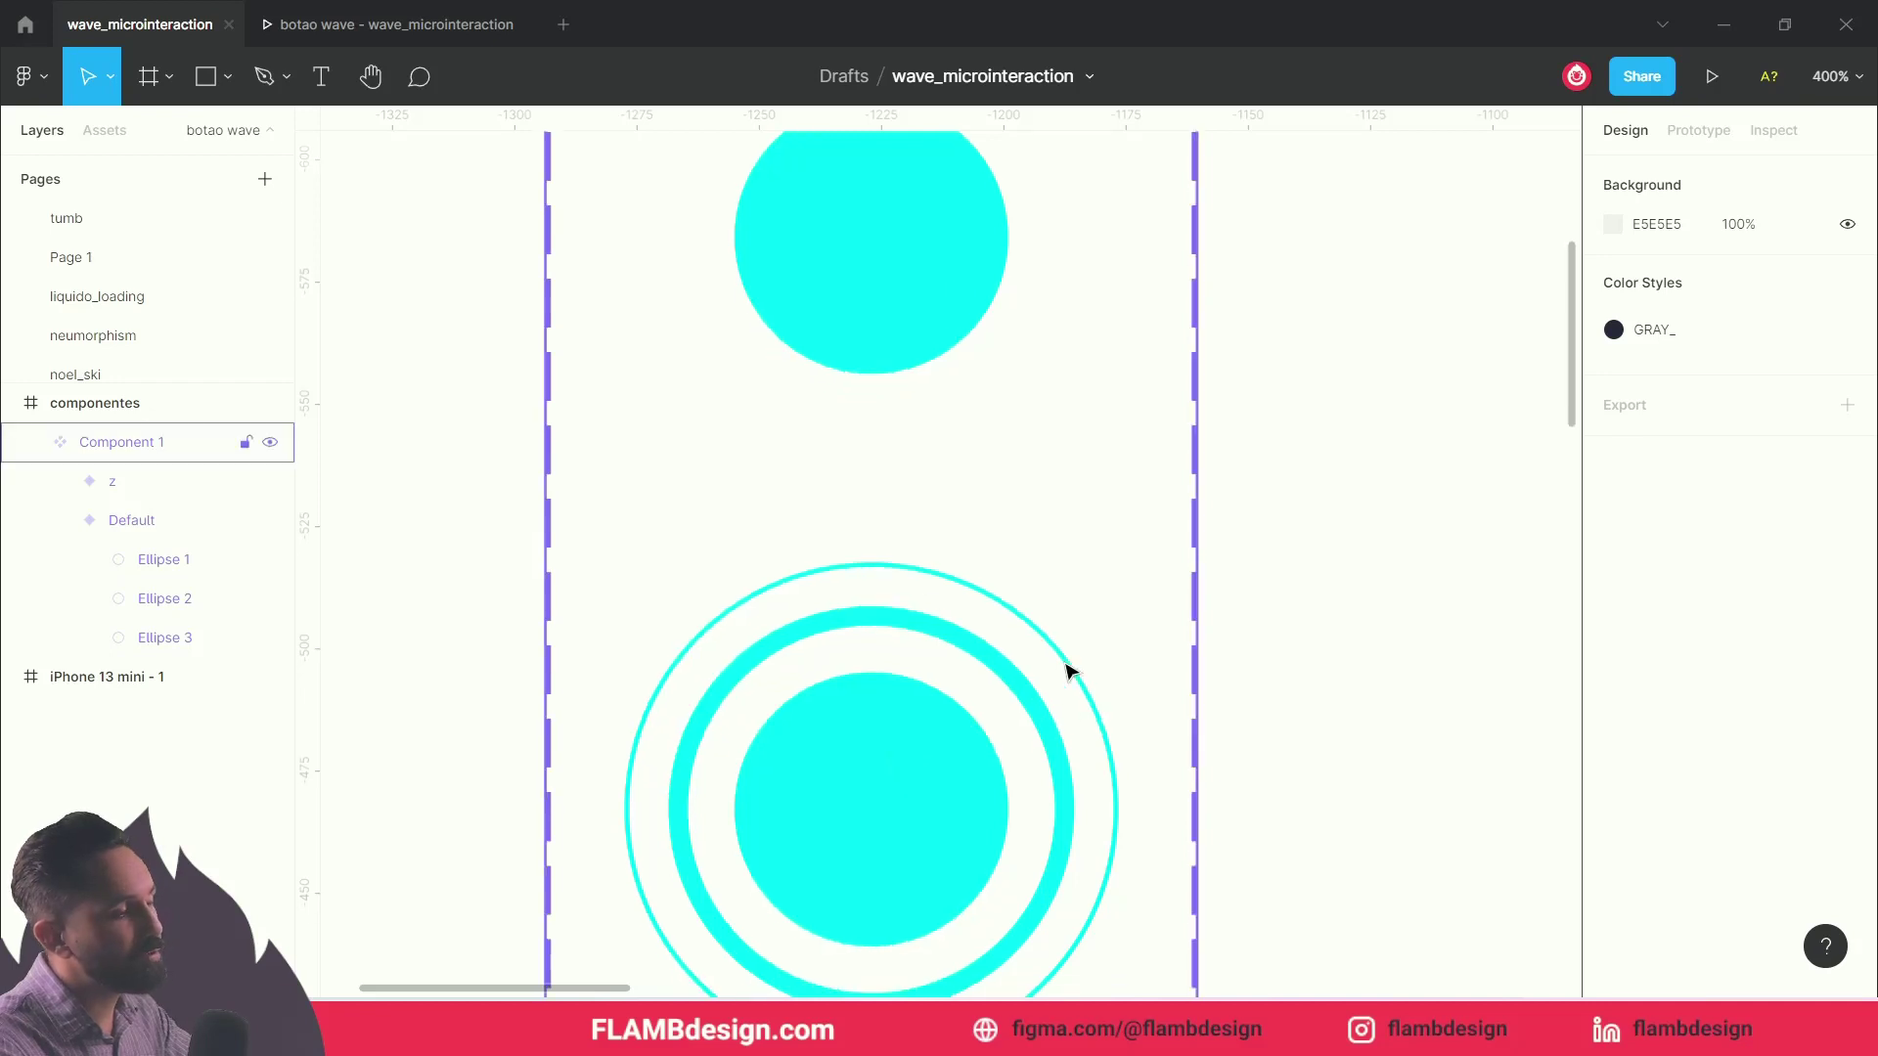
{"action": "scroll", "coordinate": [881, 782], "scroll_direction": "up", "scroll_amount": 2}
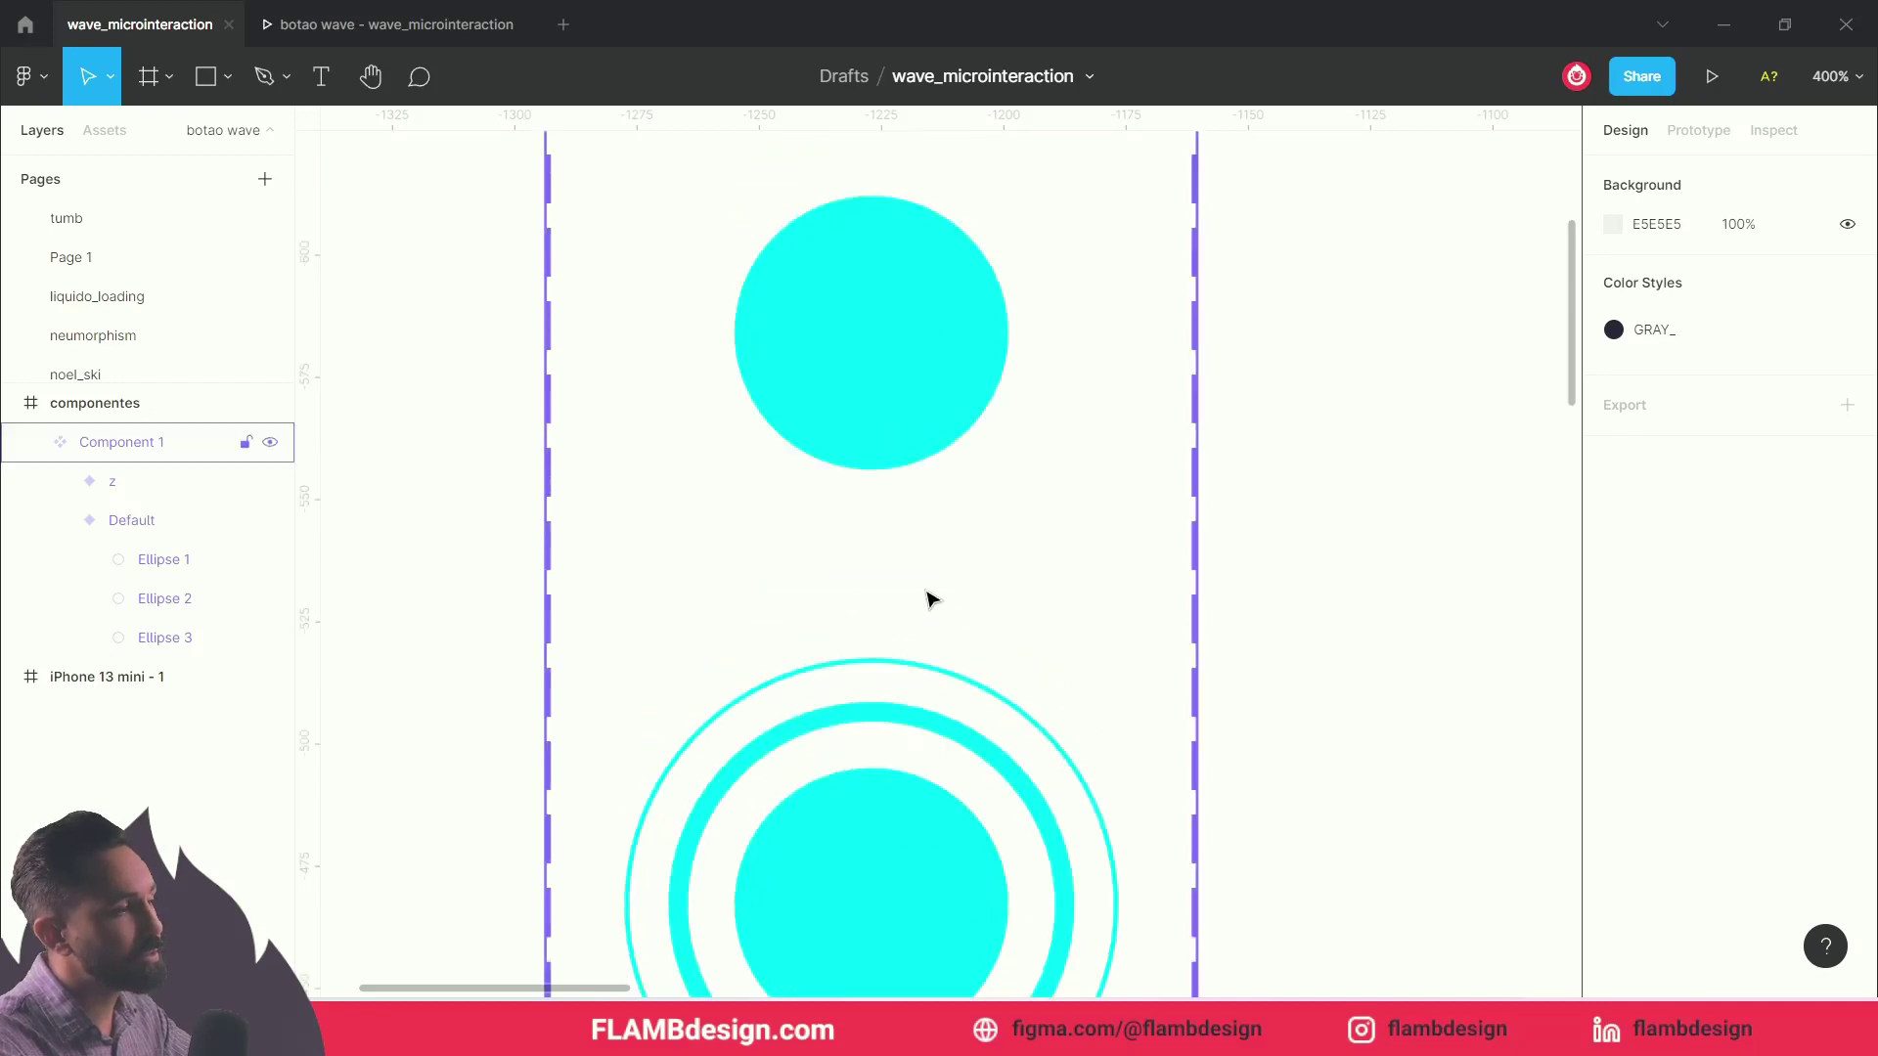
{"action": "left_click", "coordinate": [1718, 132]}
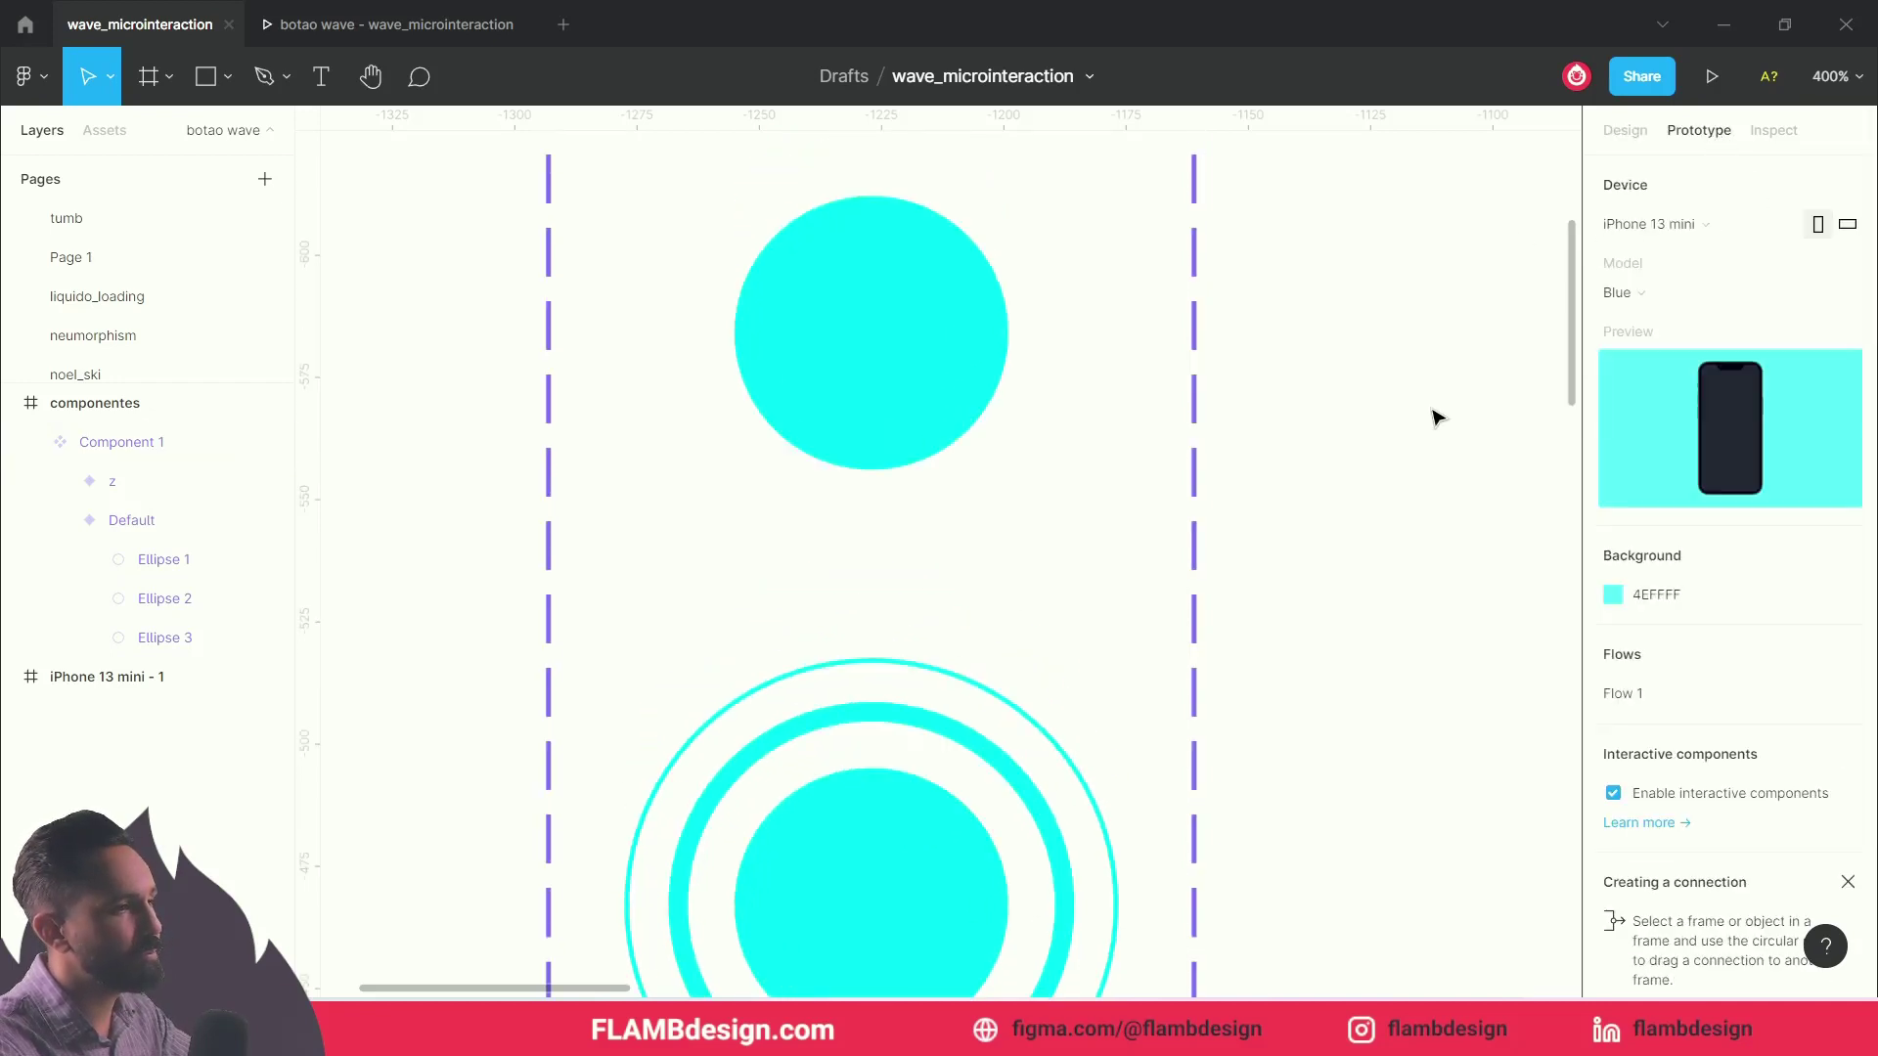
{"action": "left_click", "coordinate": [1626, 132]}
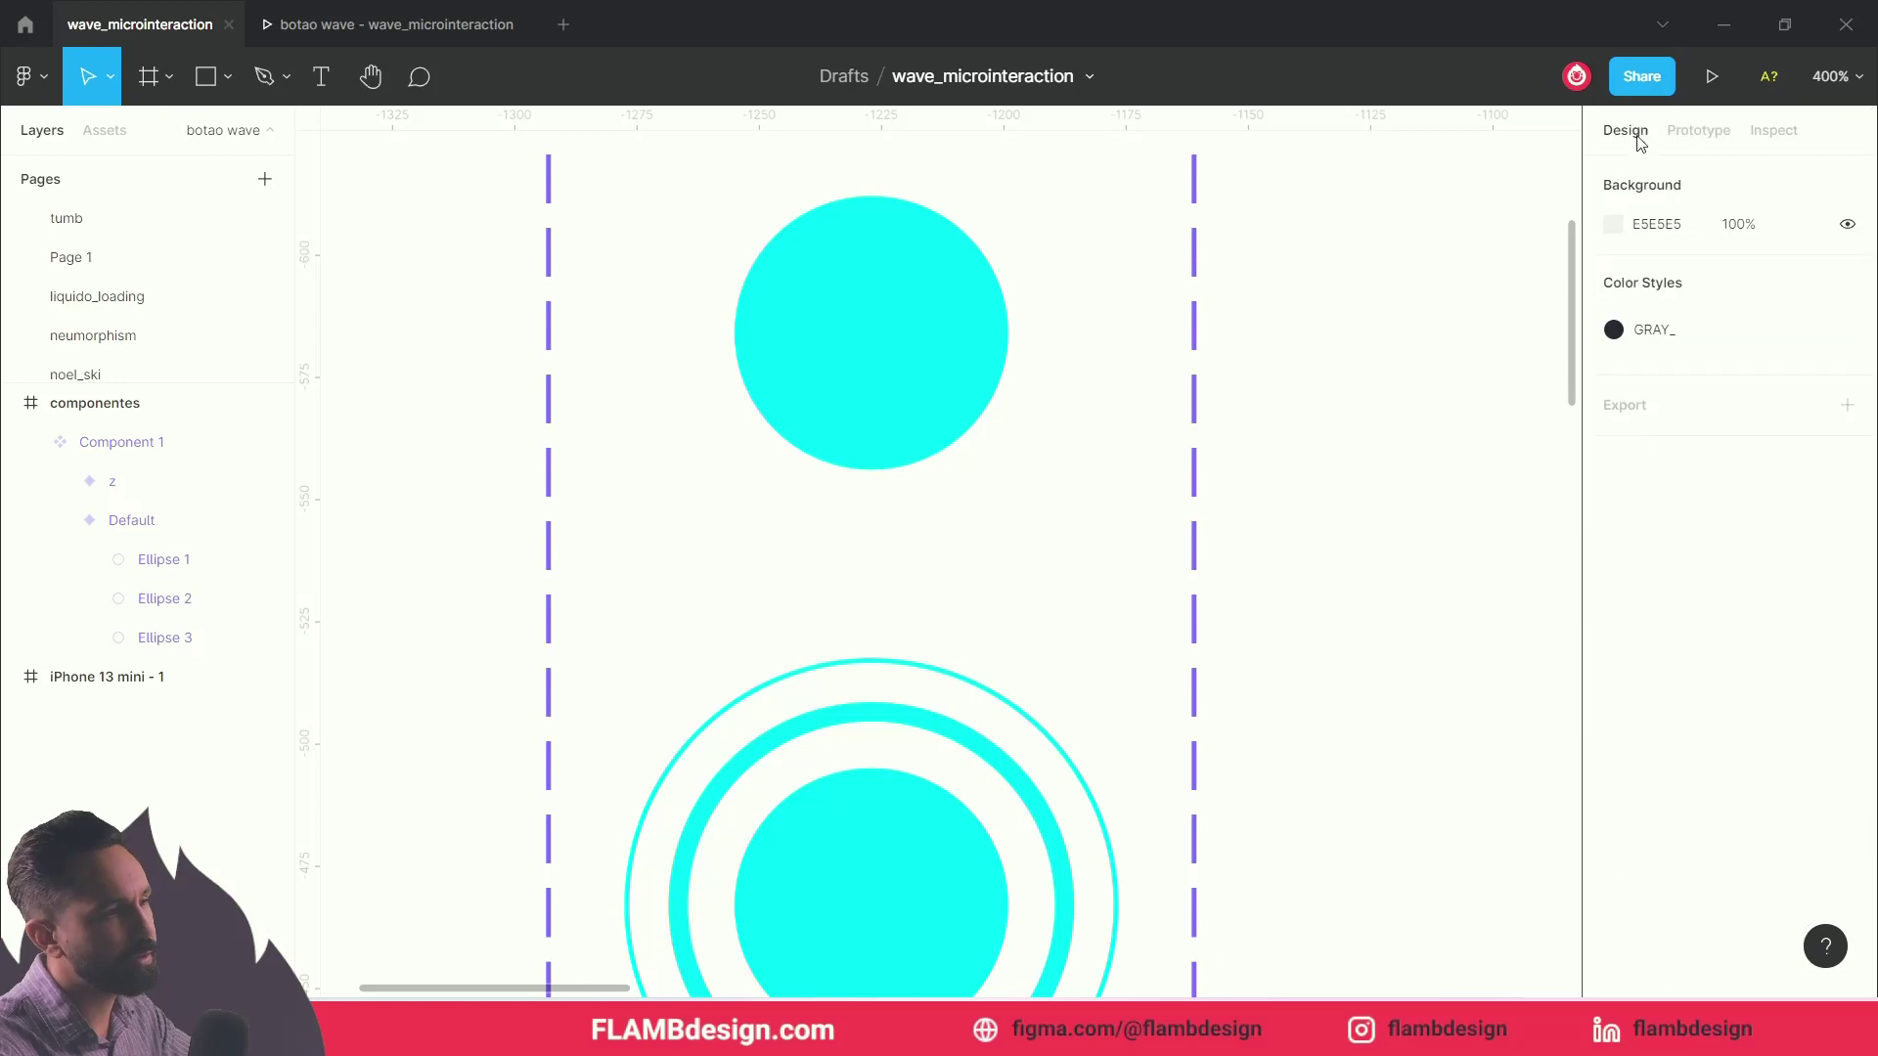
{"action": "left_click", "coordinate": [1700, 131]}
{"action": "left_click", "coordinate": [966, 379]}
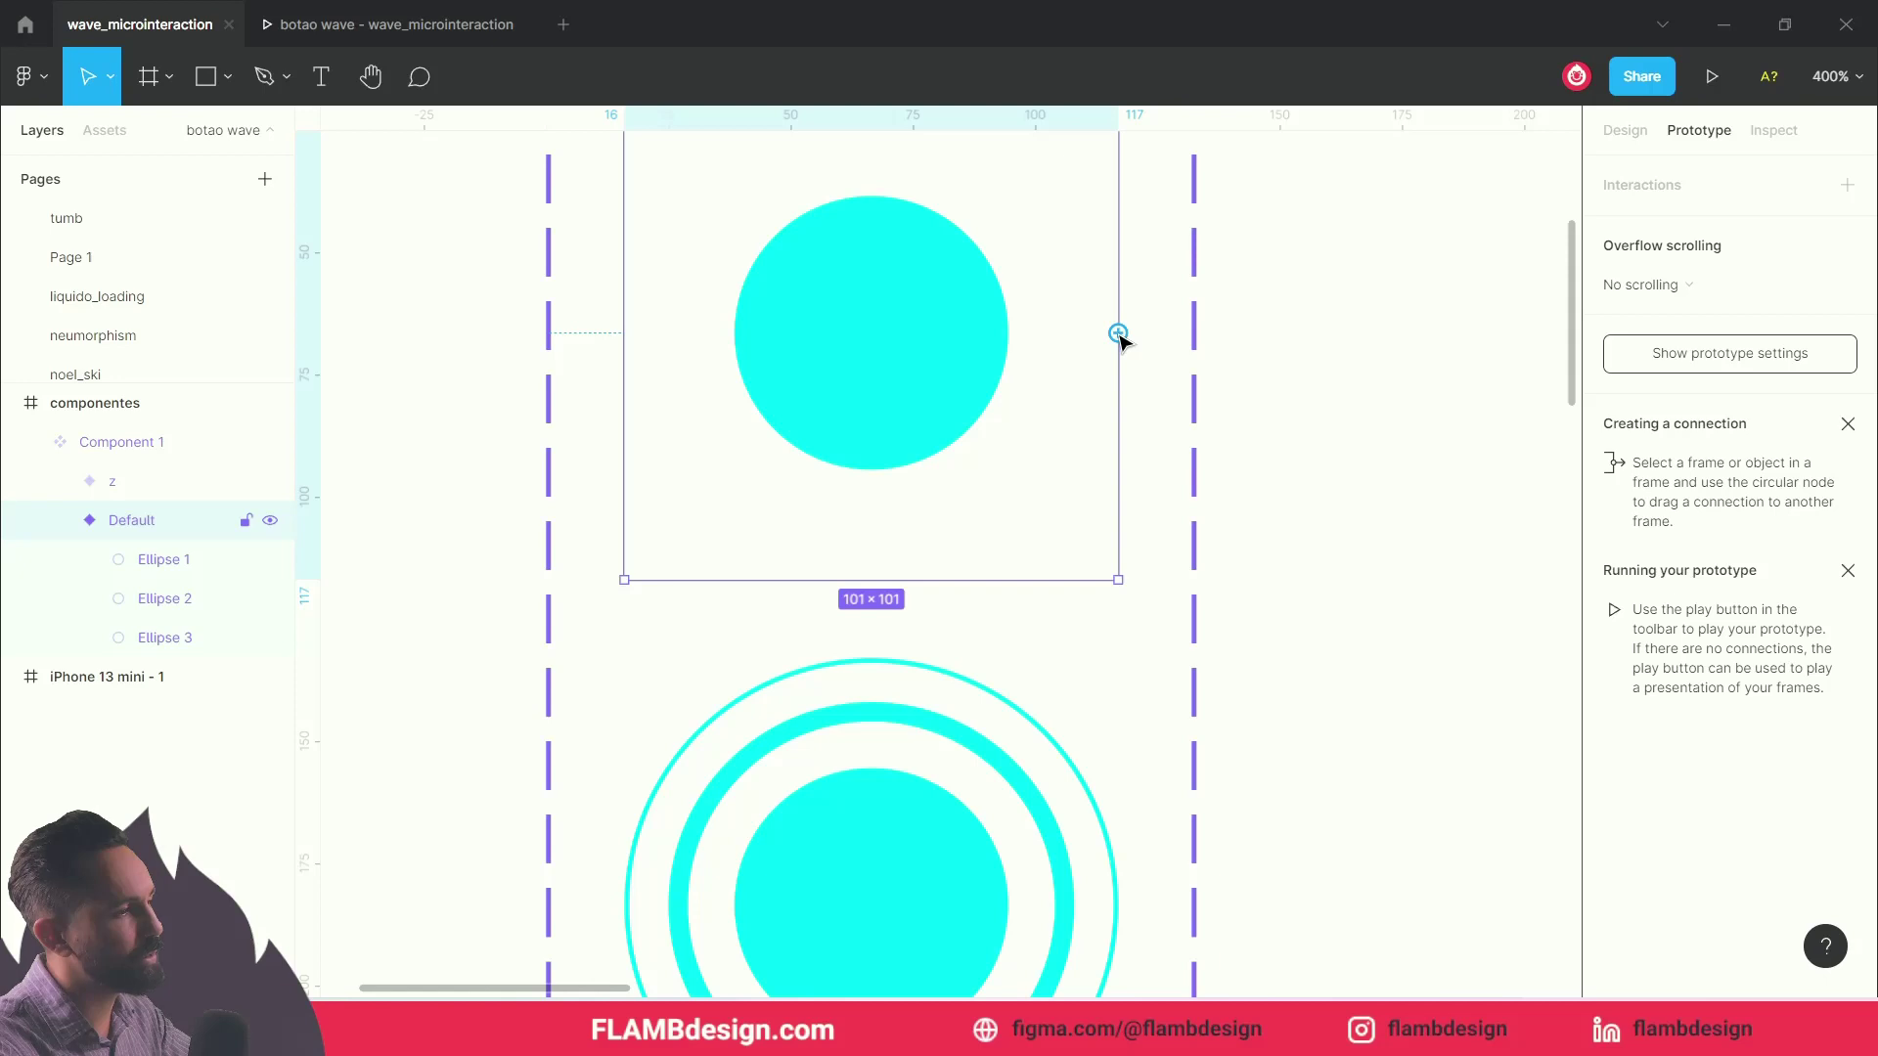
Step: Connect the Default variant to variant z with an On tap → Change to z interaction
{"action": "mouse_move", "coordinate": [1213, 380]}
{"action": "left_mouse_down"}
{"action": "mouse_move", "coordinate": [953, 672]}
{"action": "mouse_move", "coordinate": [928, 675]}
{"action": "left_mouse_up"}
{"action": "scroll", "coordinate": [1017, 714], "scroll_direction": "down", "scroll_amount": 4}
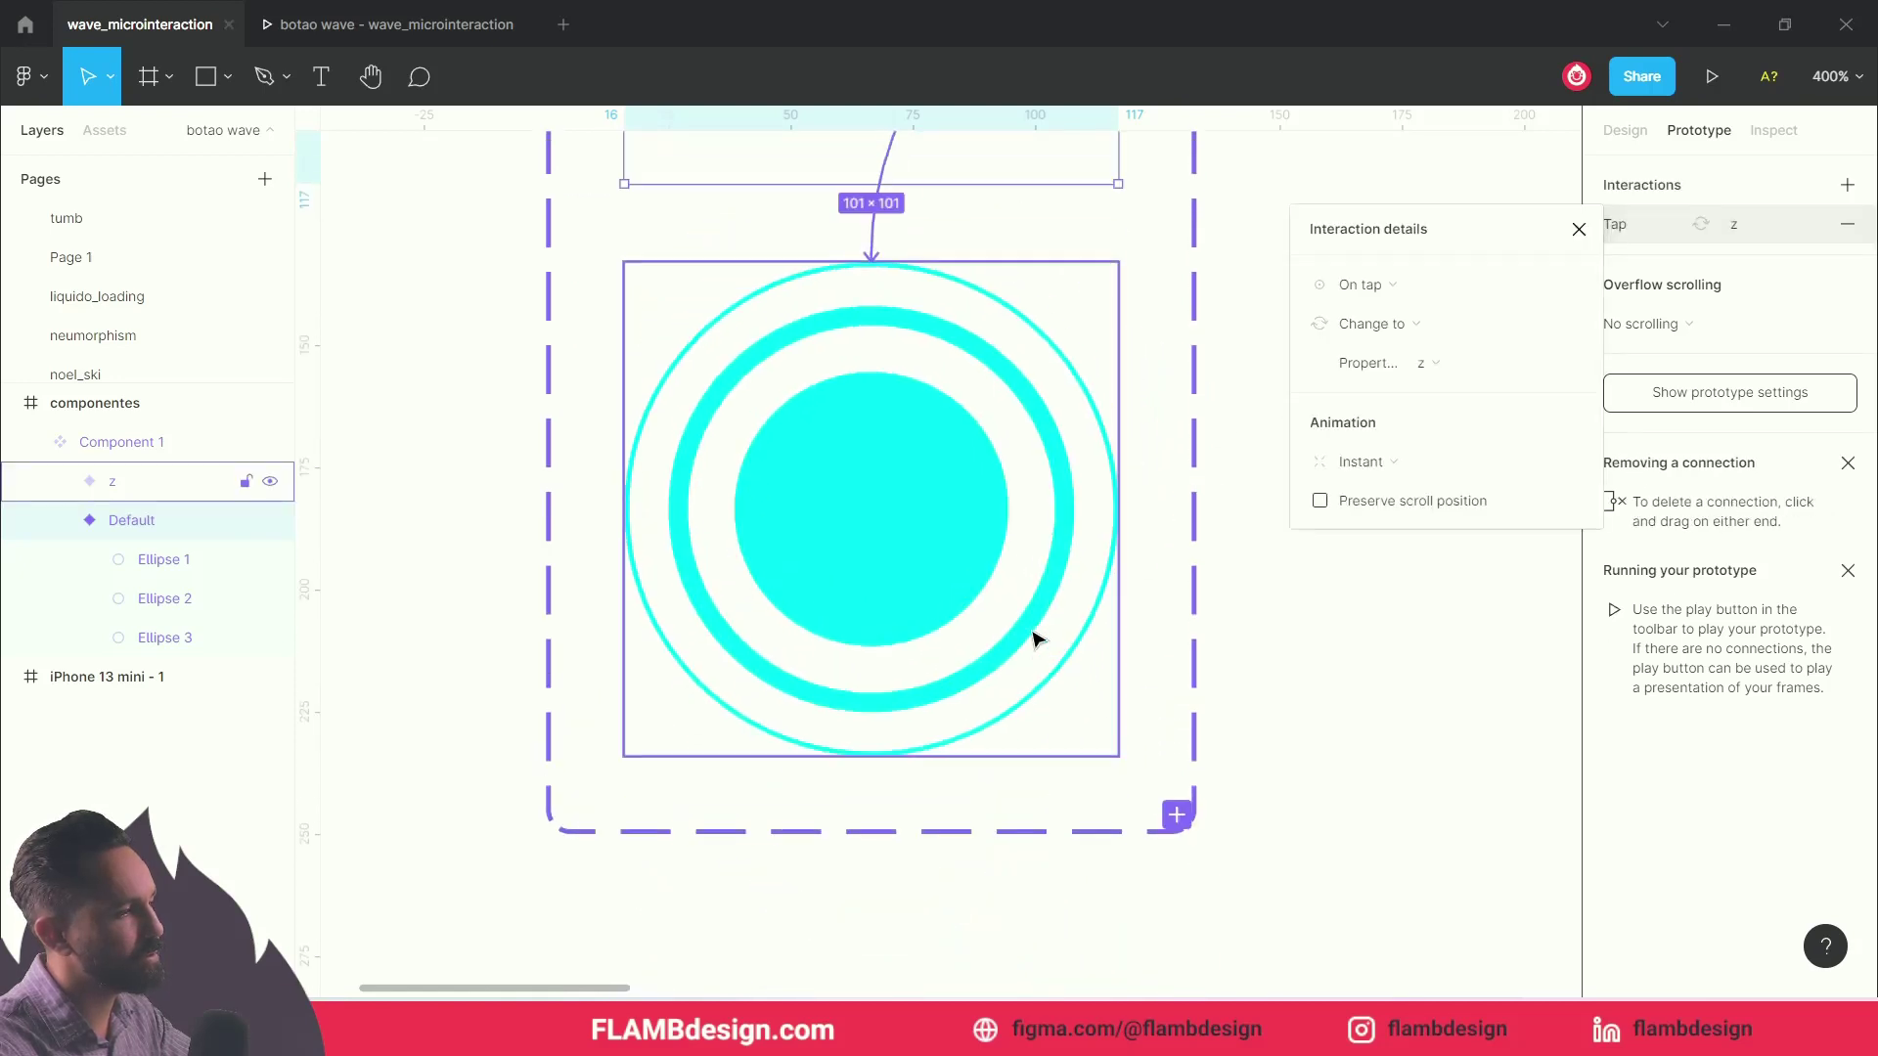
{"action": "scroll", "coordinate": [1044, 727], "scroll_direction": "up", "scroll_amount": 1}
{"action": "scroll", "coordinate": [1034, 696], "scroll_direction": "up", "scroll_amount": 2}
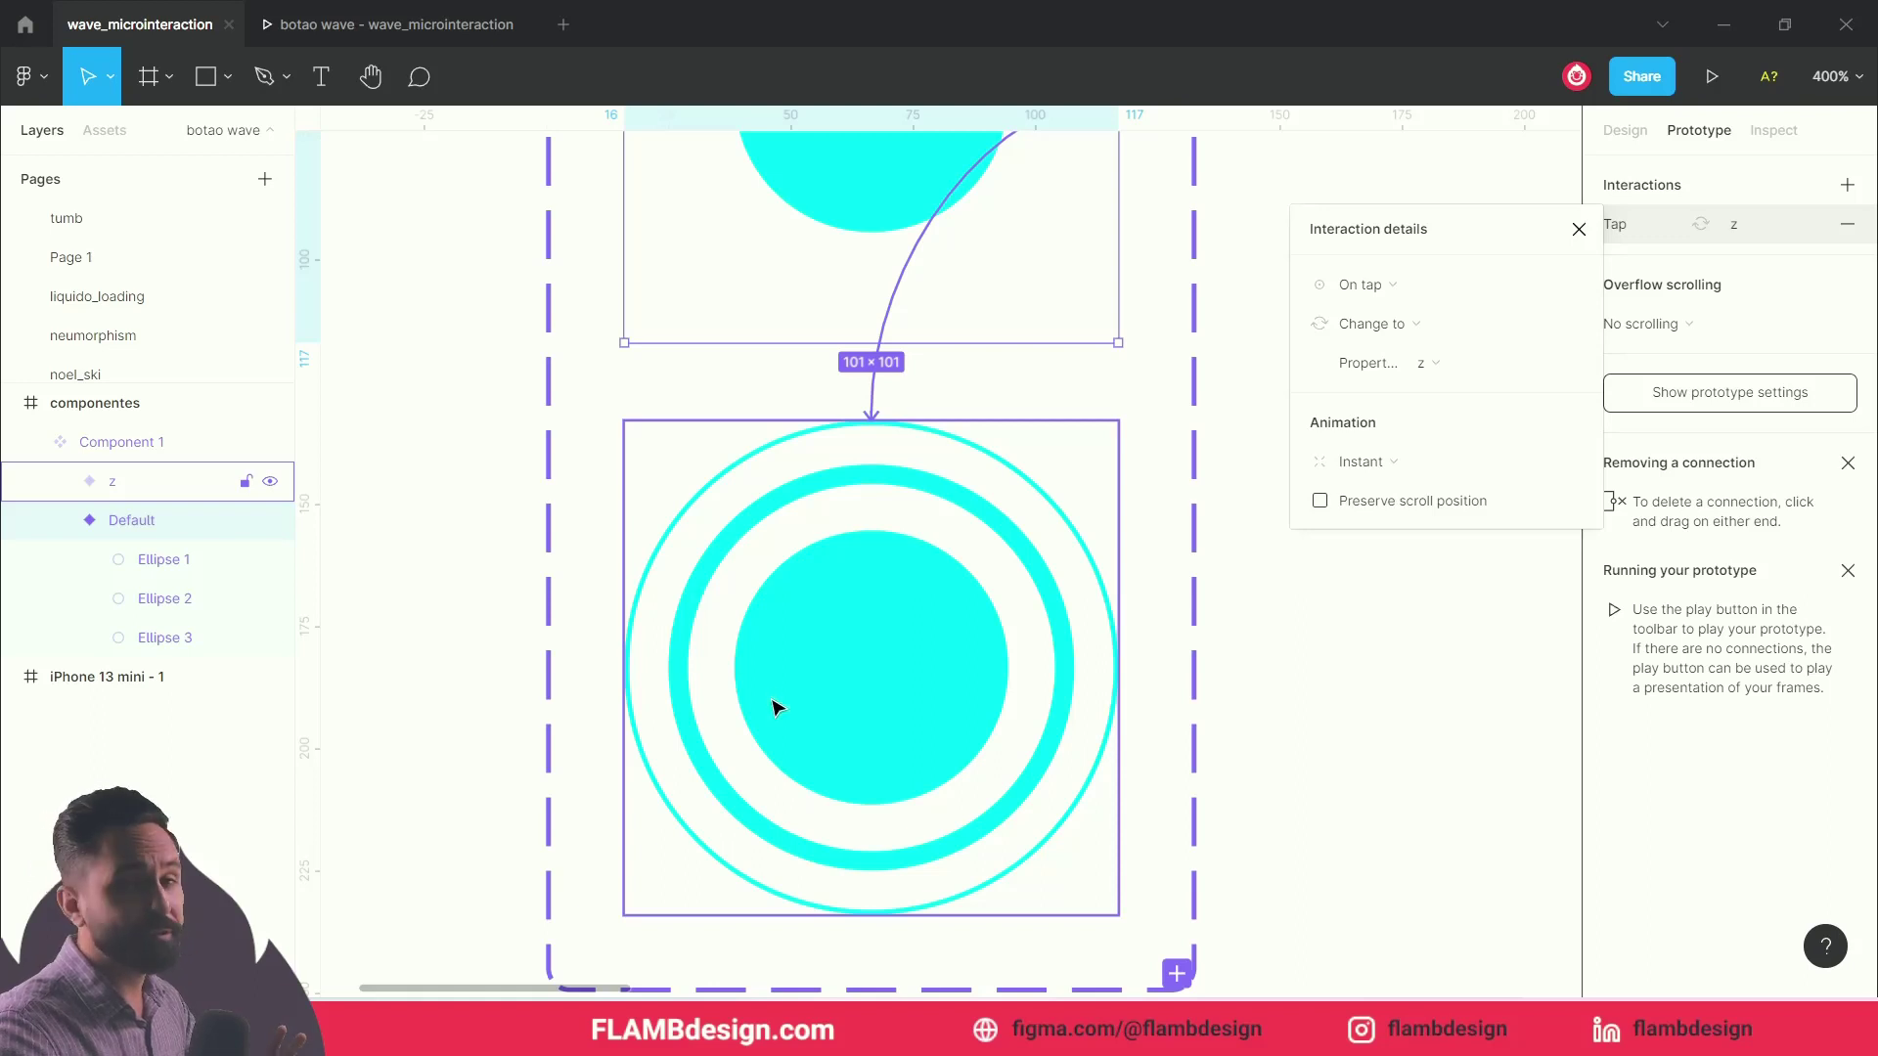
{"action": "scroll", "coordinate": [774, 706], "scroll_direction": "up", "scroll_amount": 1}
{"action": "scroll", "coordinate": [774, 706], "scroll_direction": "up", "scroll_amount": 5}
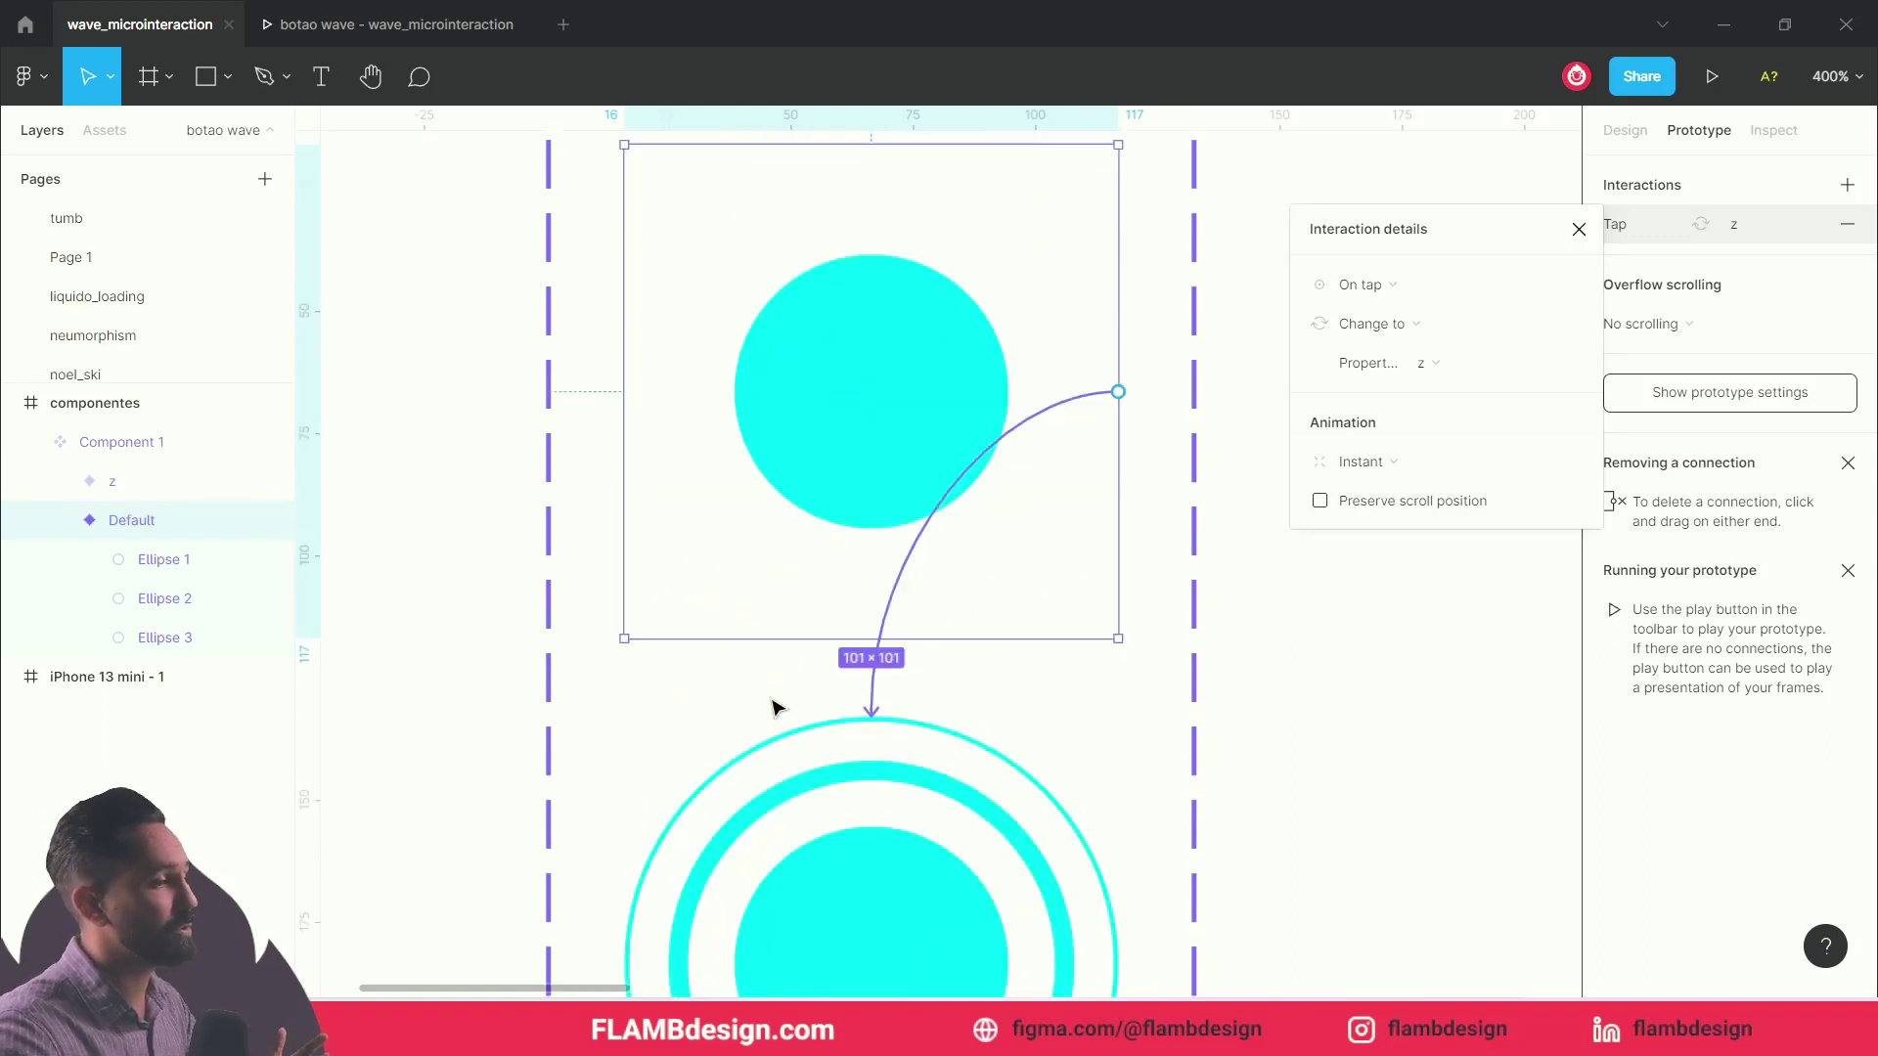
{"action": "scroll", "coordinate": [848, 491], "scroll_direction": "up", "scroll_amount": 2}
{"action": "scroll", "coordinate": [860, 495], "scroll_direction": "down", "scroll_amount": 6}
{"action": "scroll", "coordinate": [860, 495], "scroll_direction": "up", "scroll_amount": 1}
{"action": "scroll", "coordinate": [865, 623], "scroll_direction": "down", "scroll_amount": 2}
{"action": "scroll", "coordinate": [867, 626], "scroll_direction": "up", "scroll_amount": 2}
{"action": "scroll", "coordinate": [872, 629], "scroll_direction": "down", "scroll_amount": 5}
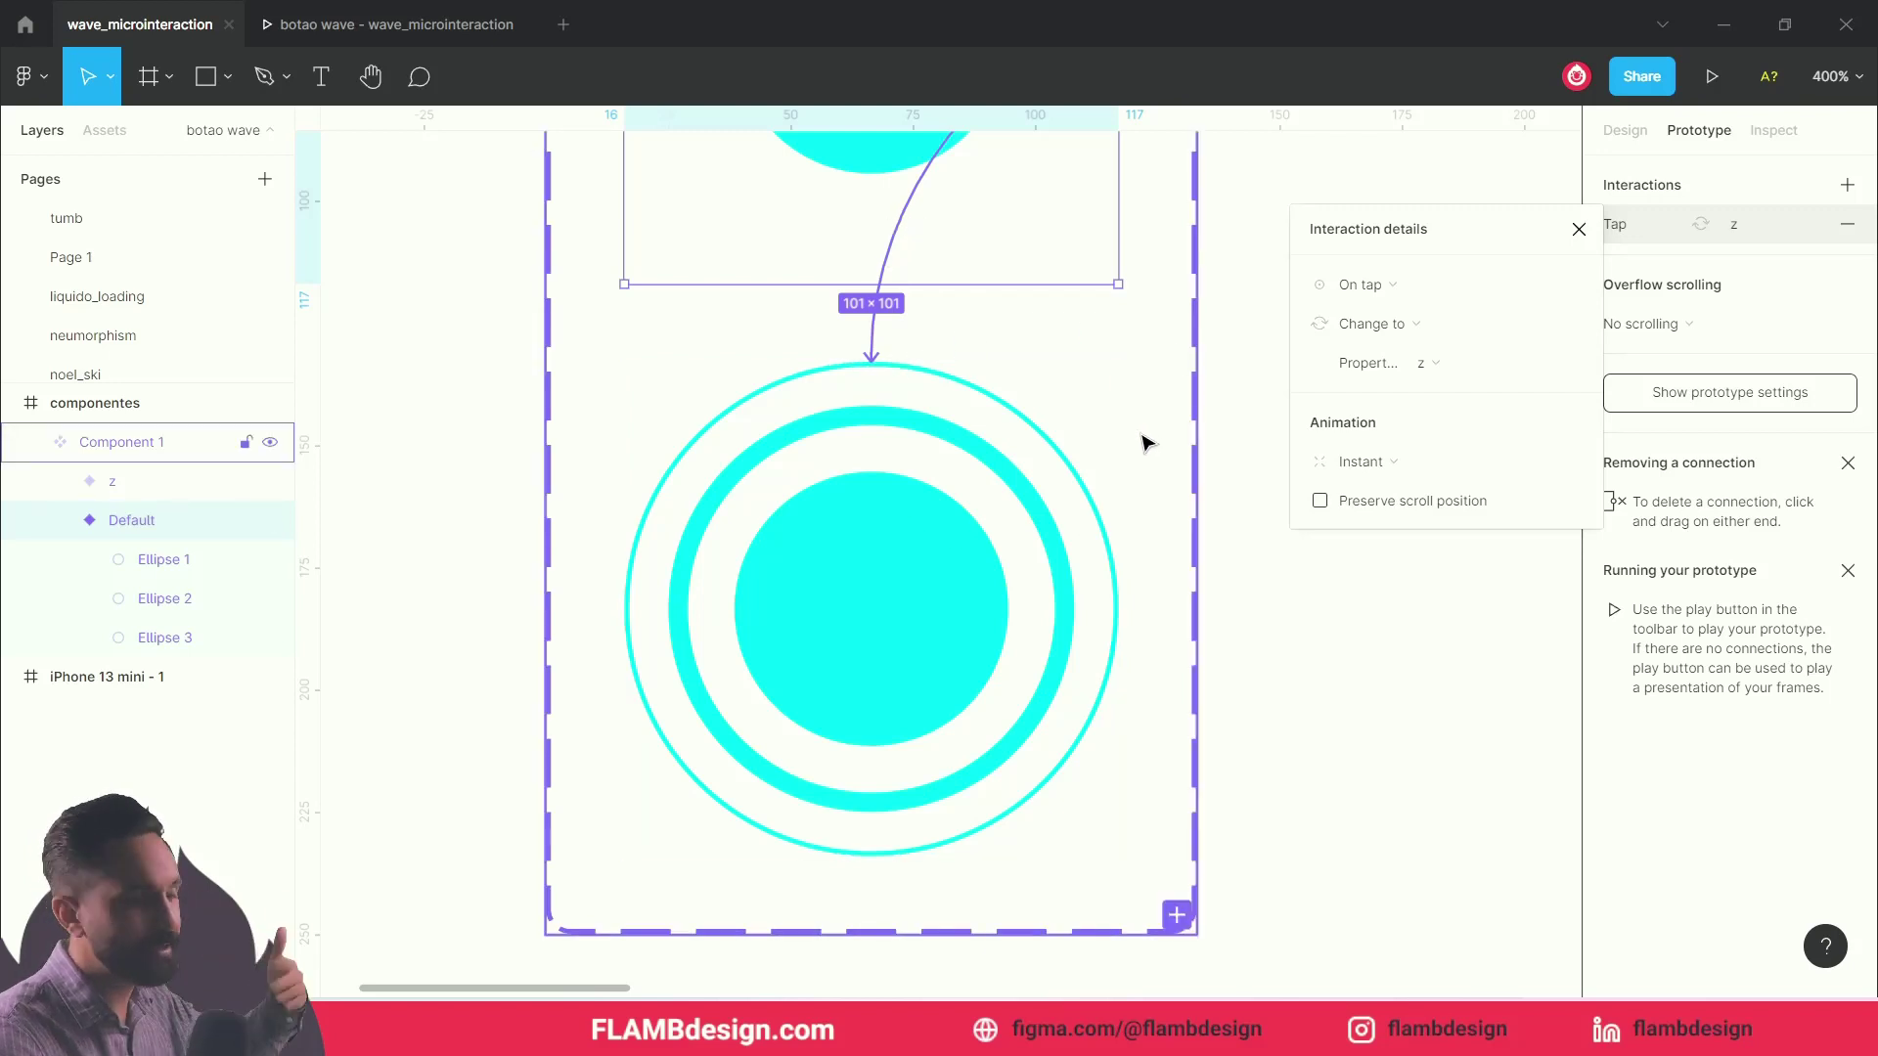
{"action": "scroll", "coordinate": [1147, 443], "scroll_direction": "up", "scroll_amount": 5}
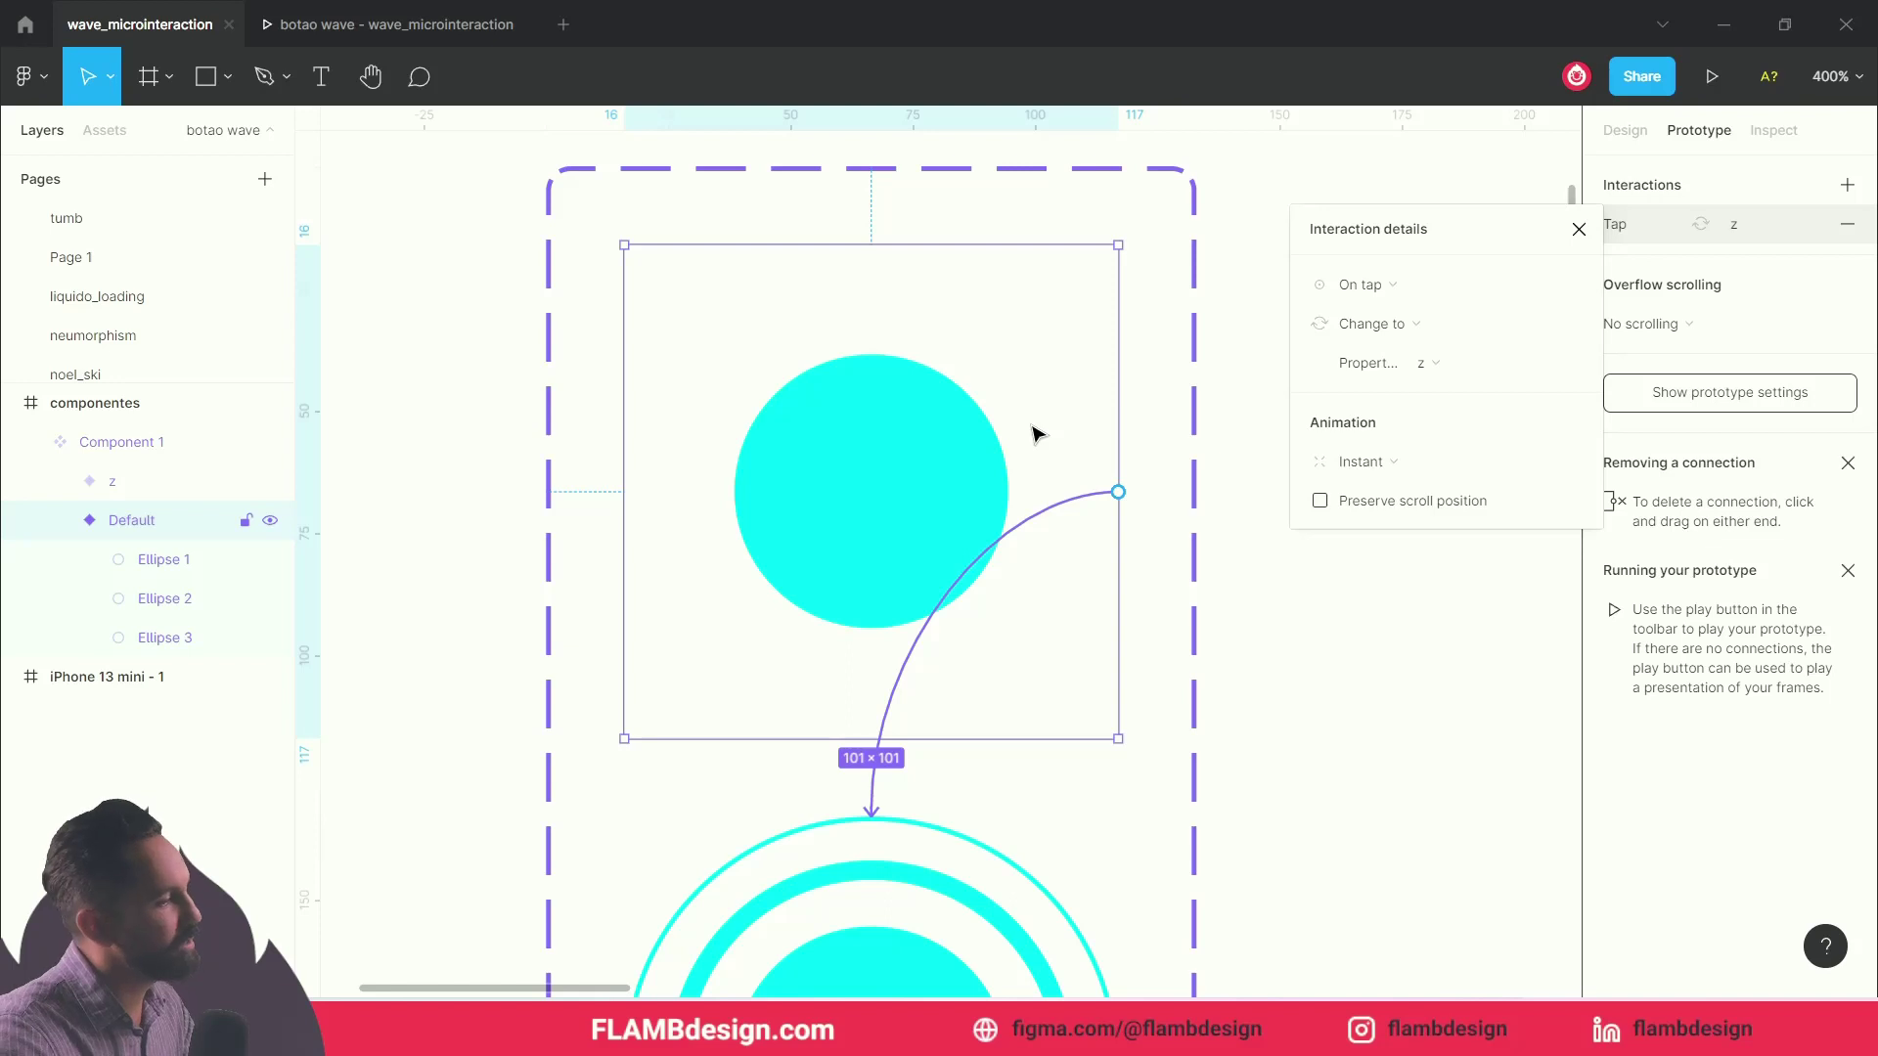
{"action": "scroll", "coordinate": [901, 796], "scroll_direction": "down", "scroll_amount": 1}
{"action": "scroll", "coordinate": [988, 821], "scroll_direction": "down", "scroll_amount": 3}
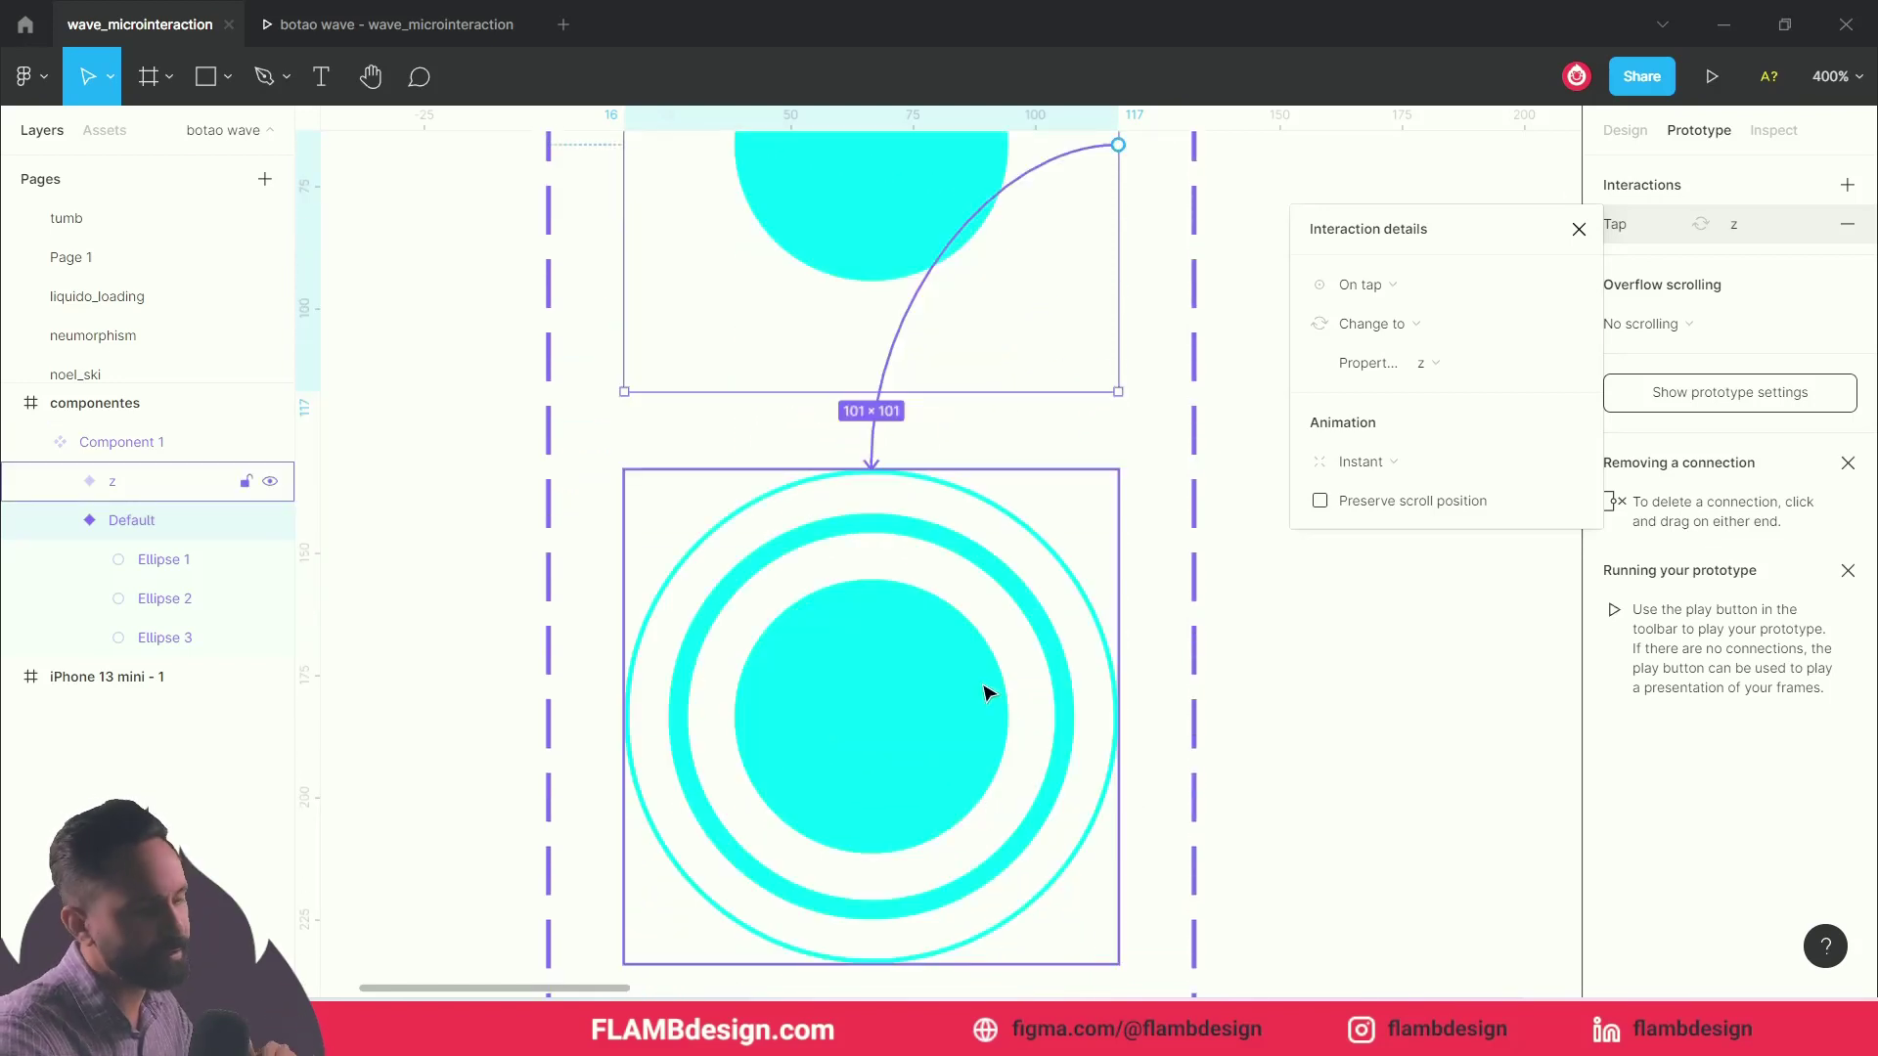
{"action": "scroll", "coordinate": [986, 692], "scroll_direction": "up", "scroll_amount": 2}
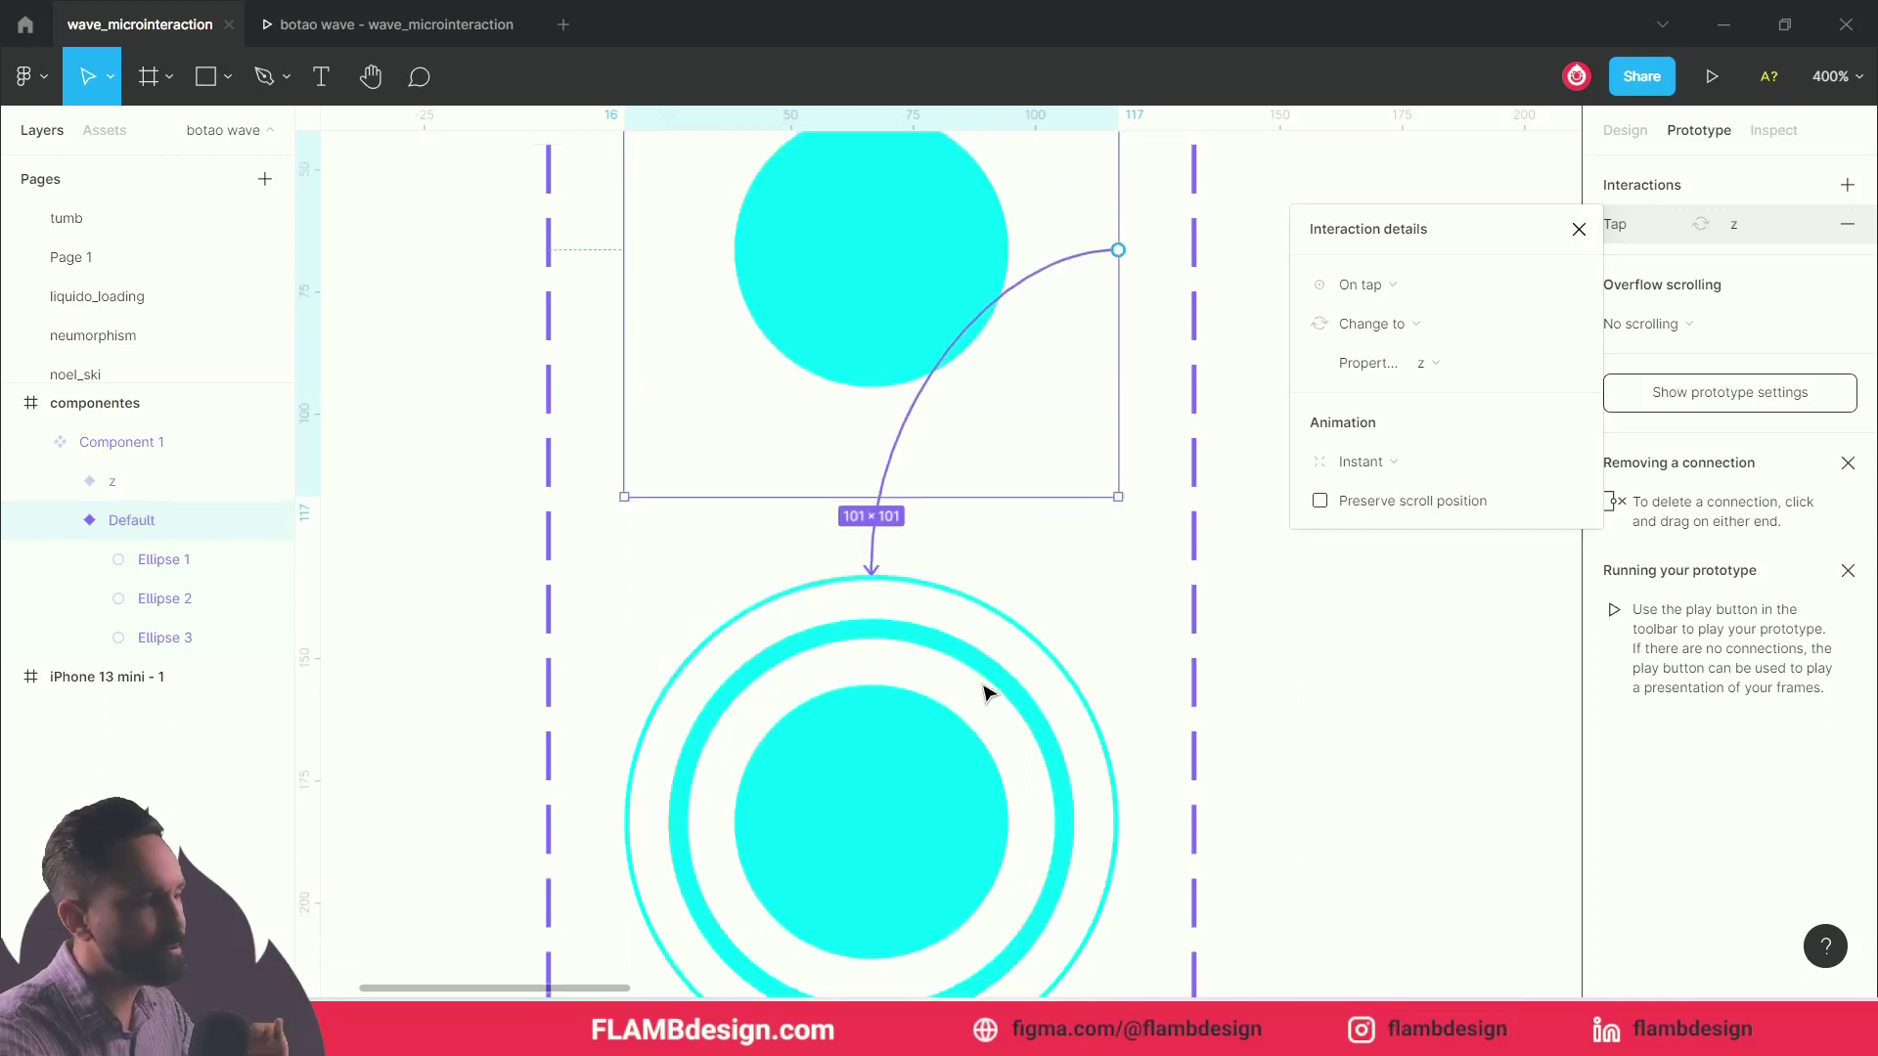
{"action": "scroll", "coordinate": [994, 537], "scroll_direction": "up", "scroll_amount": 1}
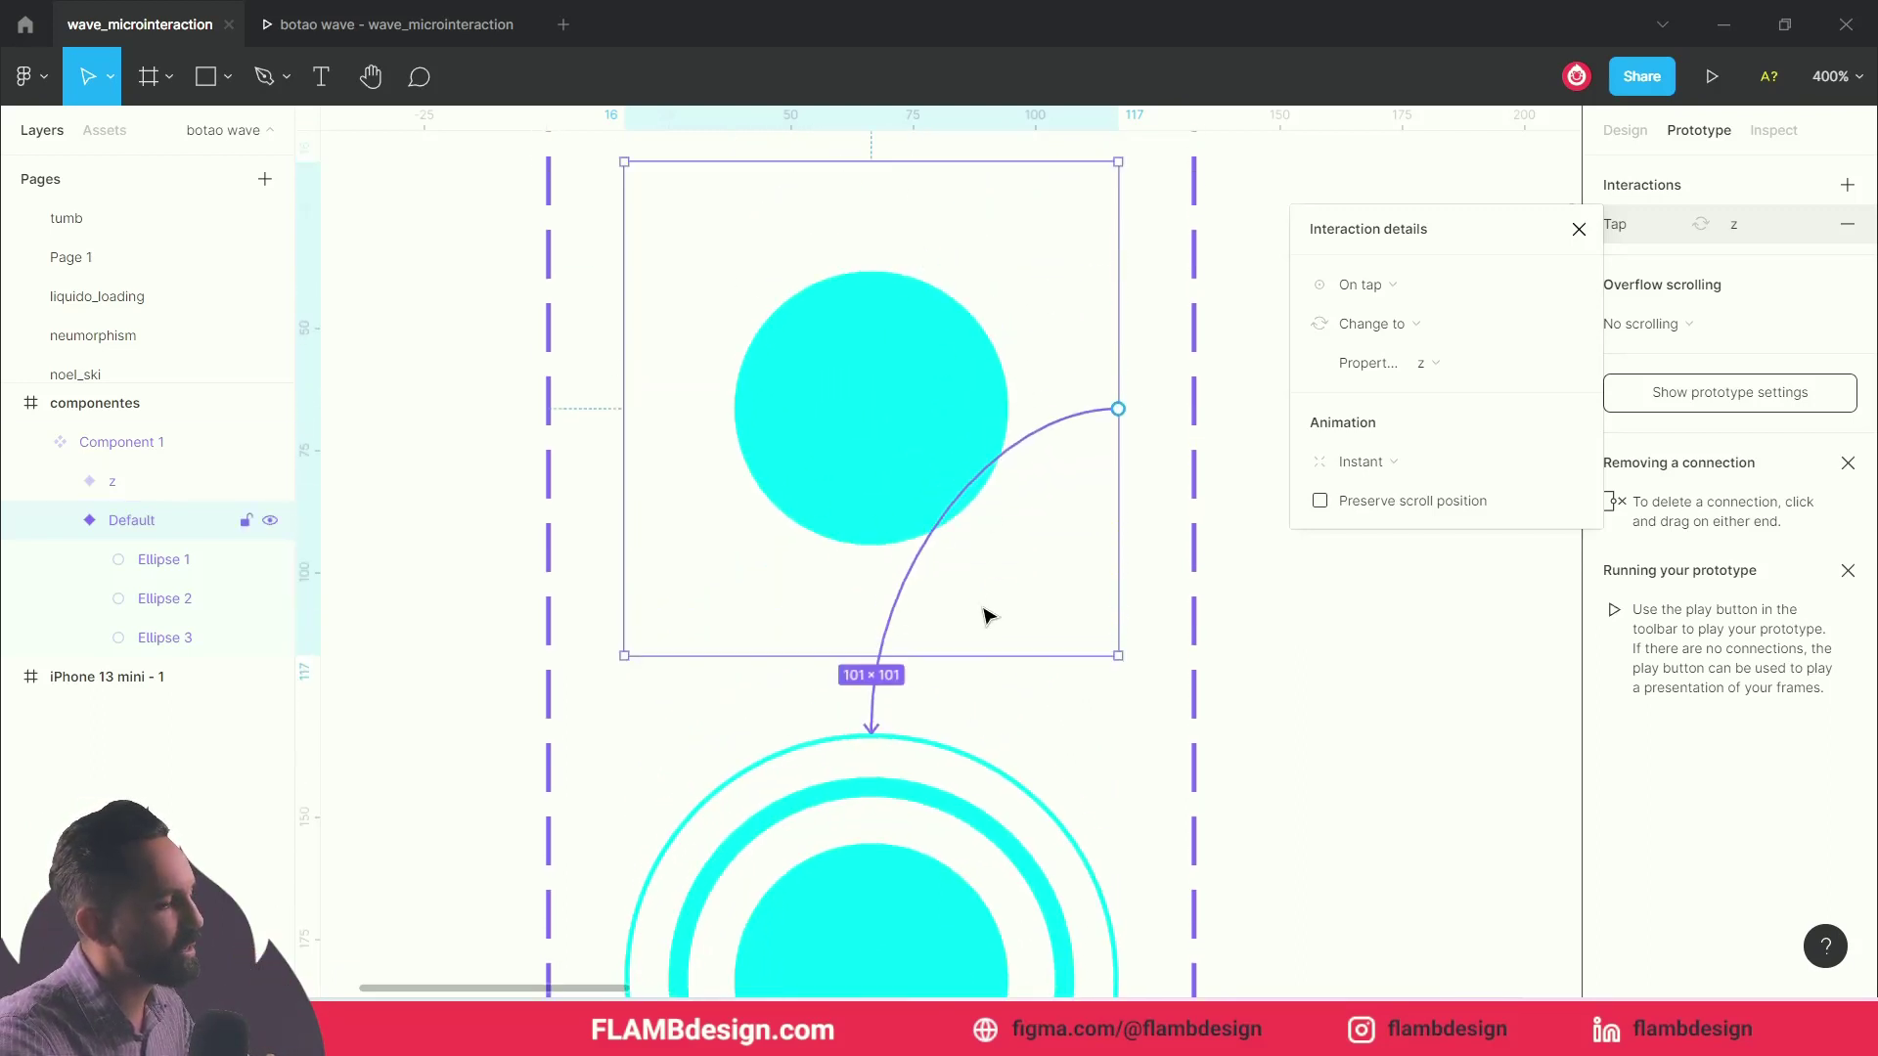
{"action": "scroll", "coordinate": [984, 614], "scroll_direction": "down", "scroll_amount": 2}
{"action": "scroll", "coordinate": [1076, 768], "scroll_direction": "down", "scroll_amount": 1}
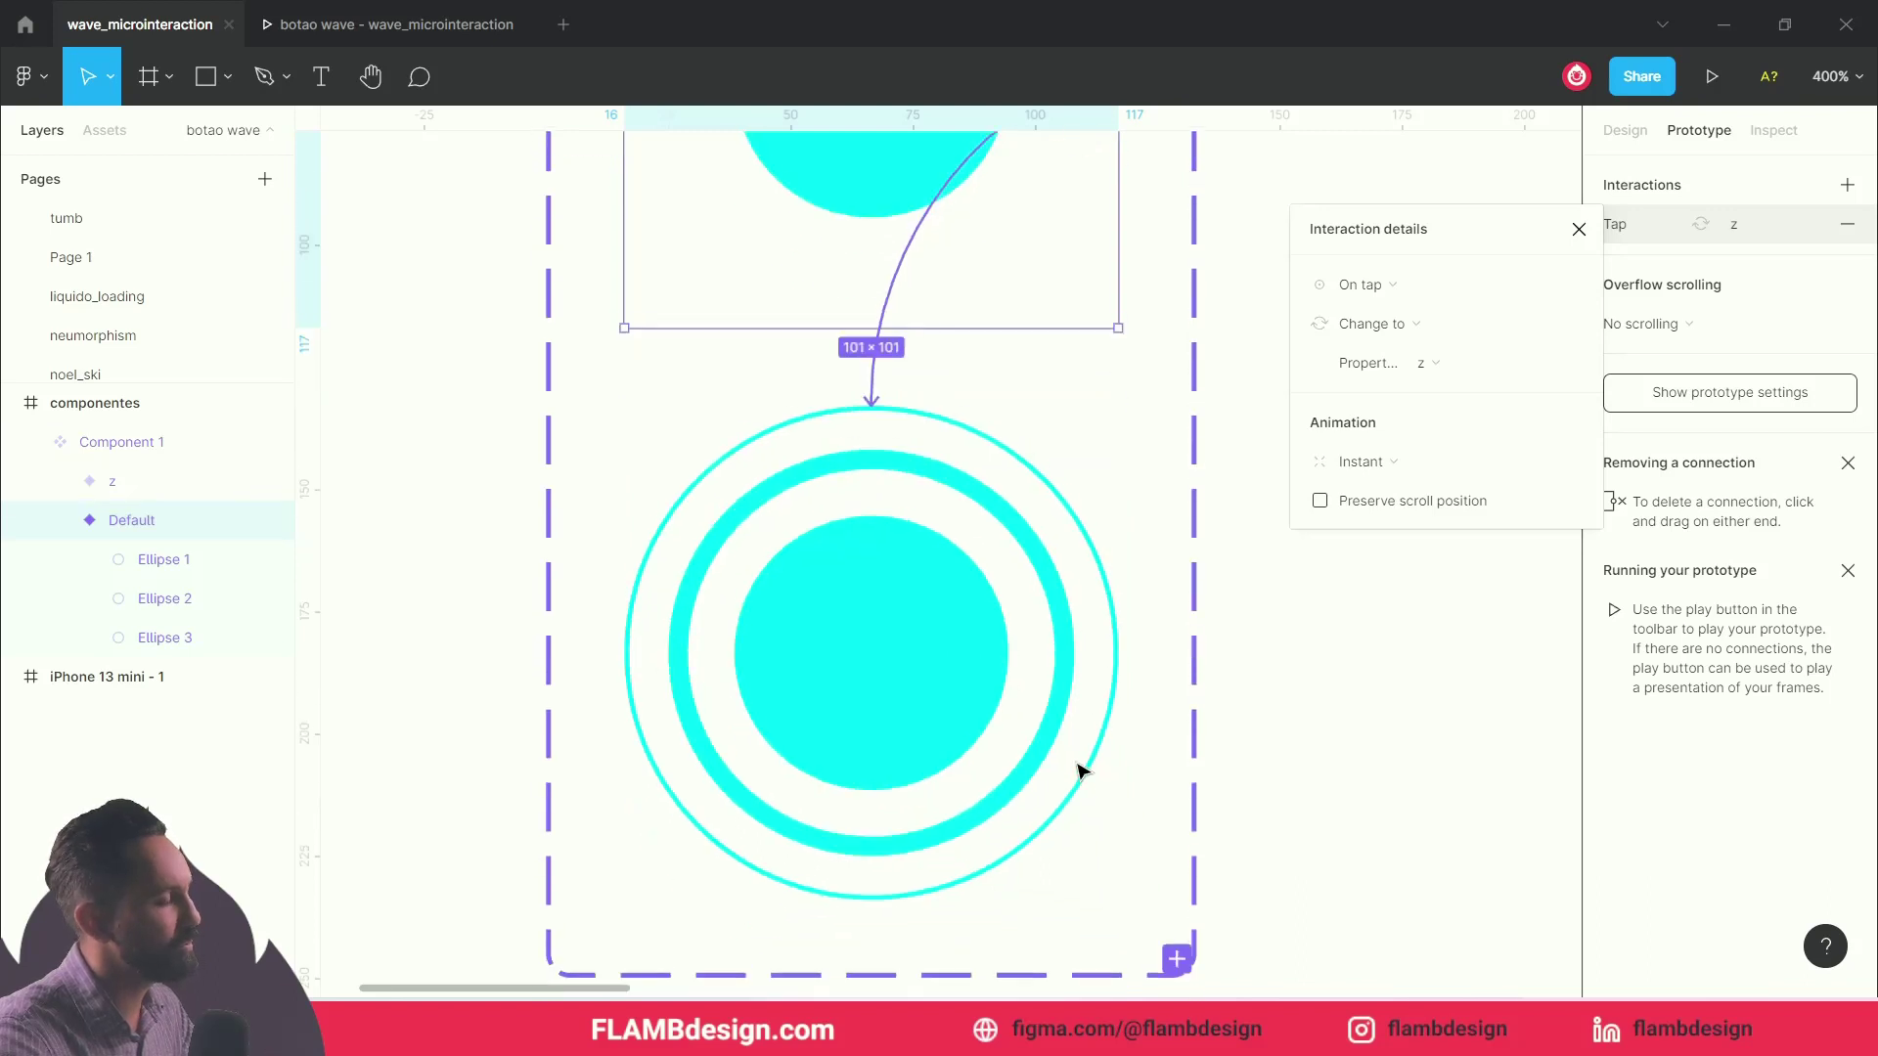
{"action": "scroll", "coordinate": [1071, 763], "scroll_direction": "up", "scroll_amount": 2}
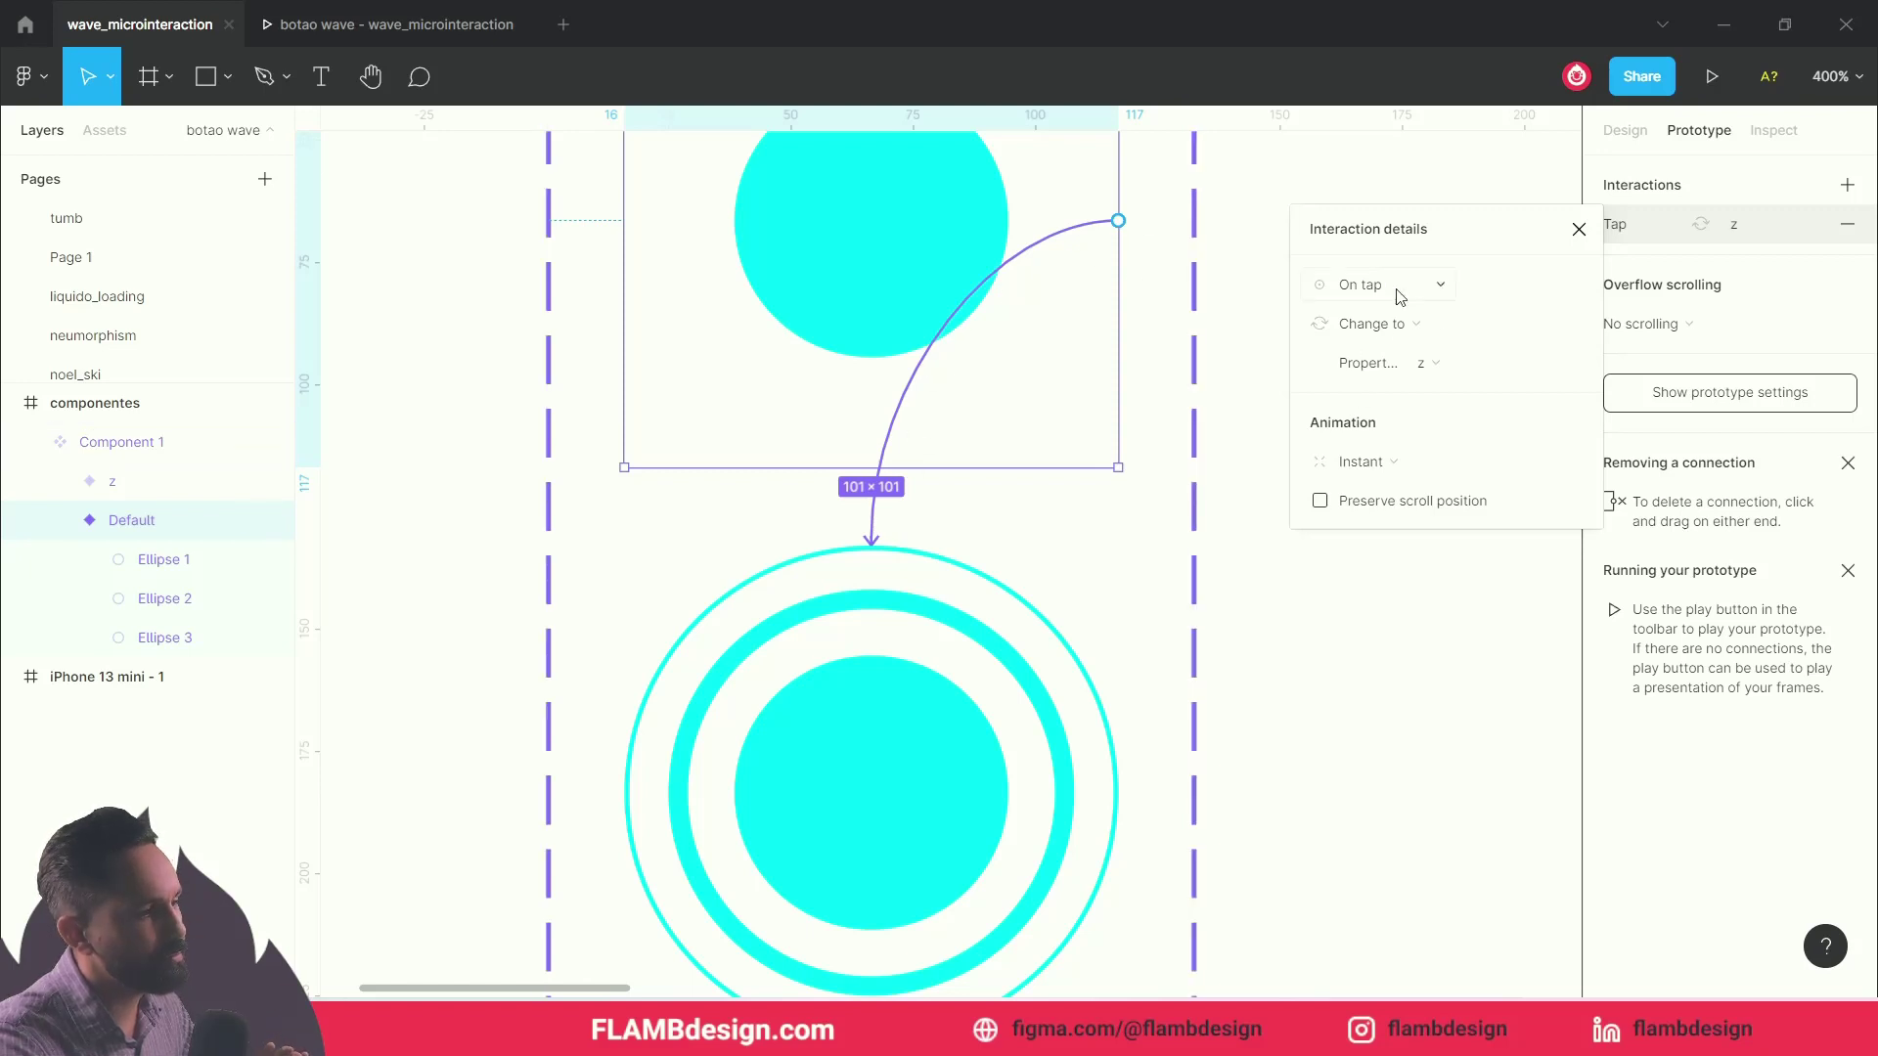
Step: Switch the Default-to-z tap transition from Instant to Smart animate, Ease in, 300ms
{"action": "left_click", "coordinate": [1392, 475]}
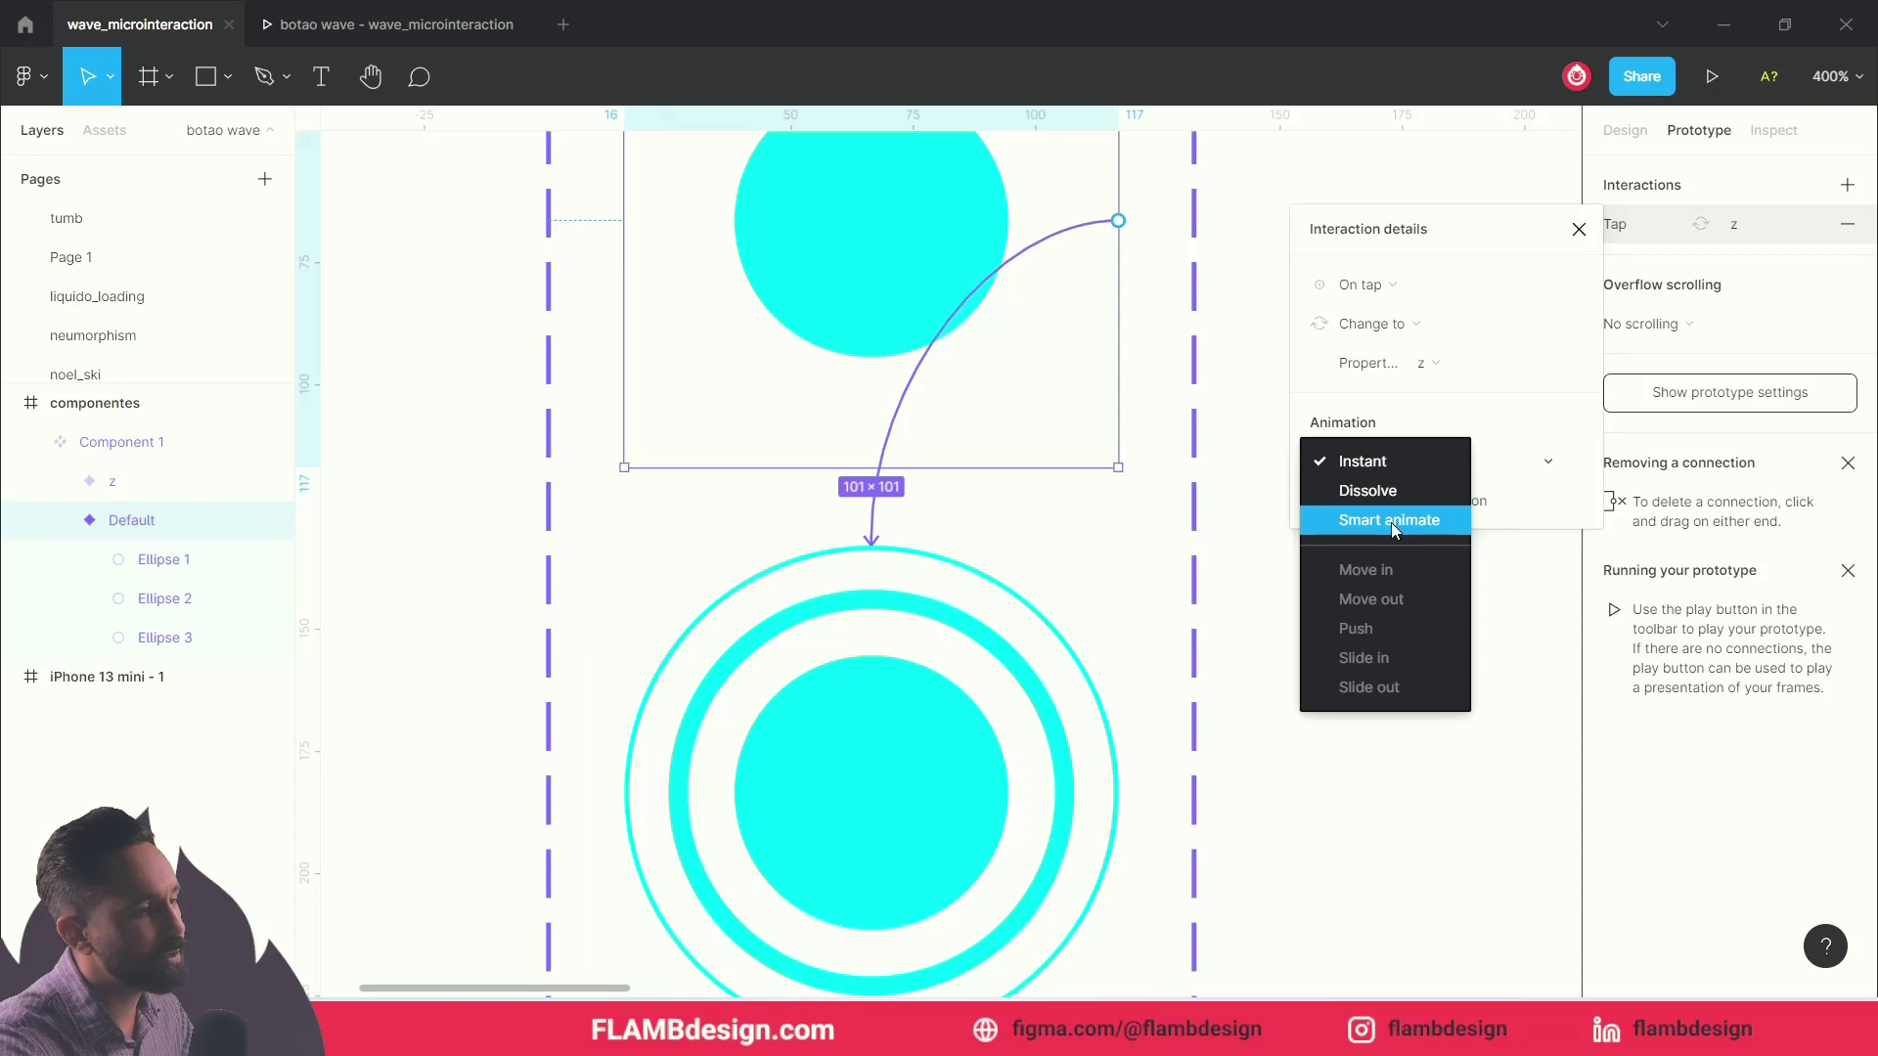
{"action": "left_click", "coordinate": [1391, 522]}
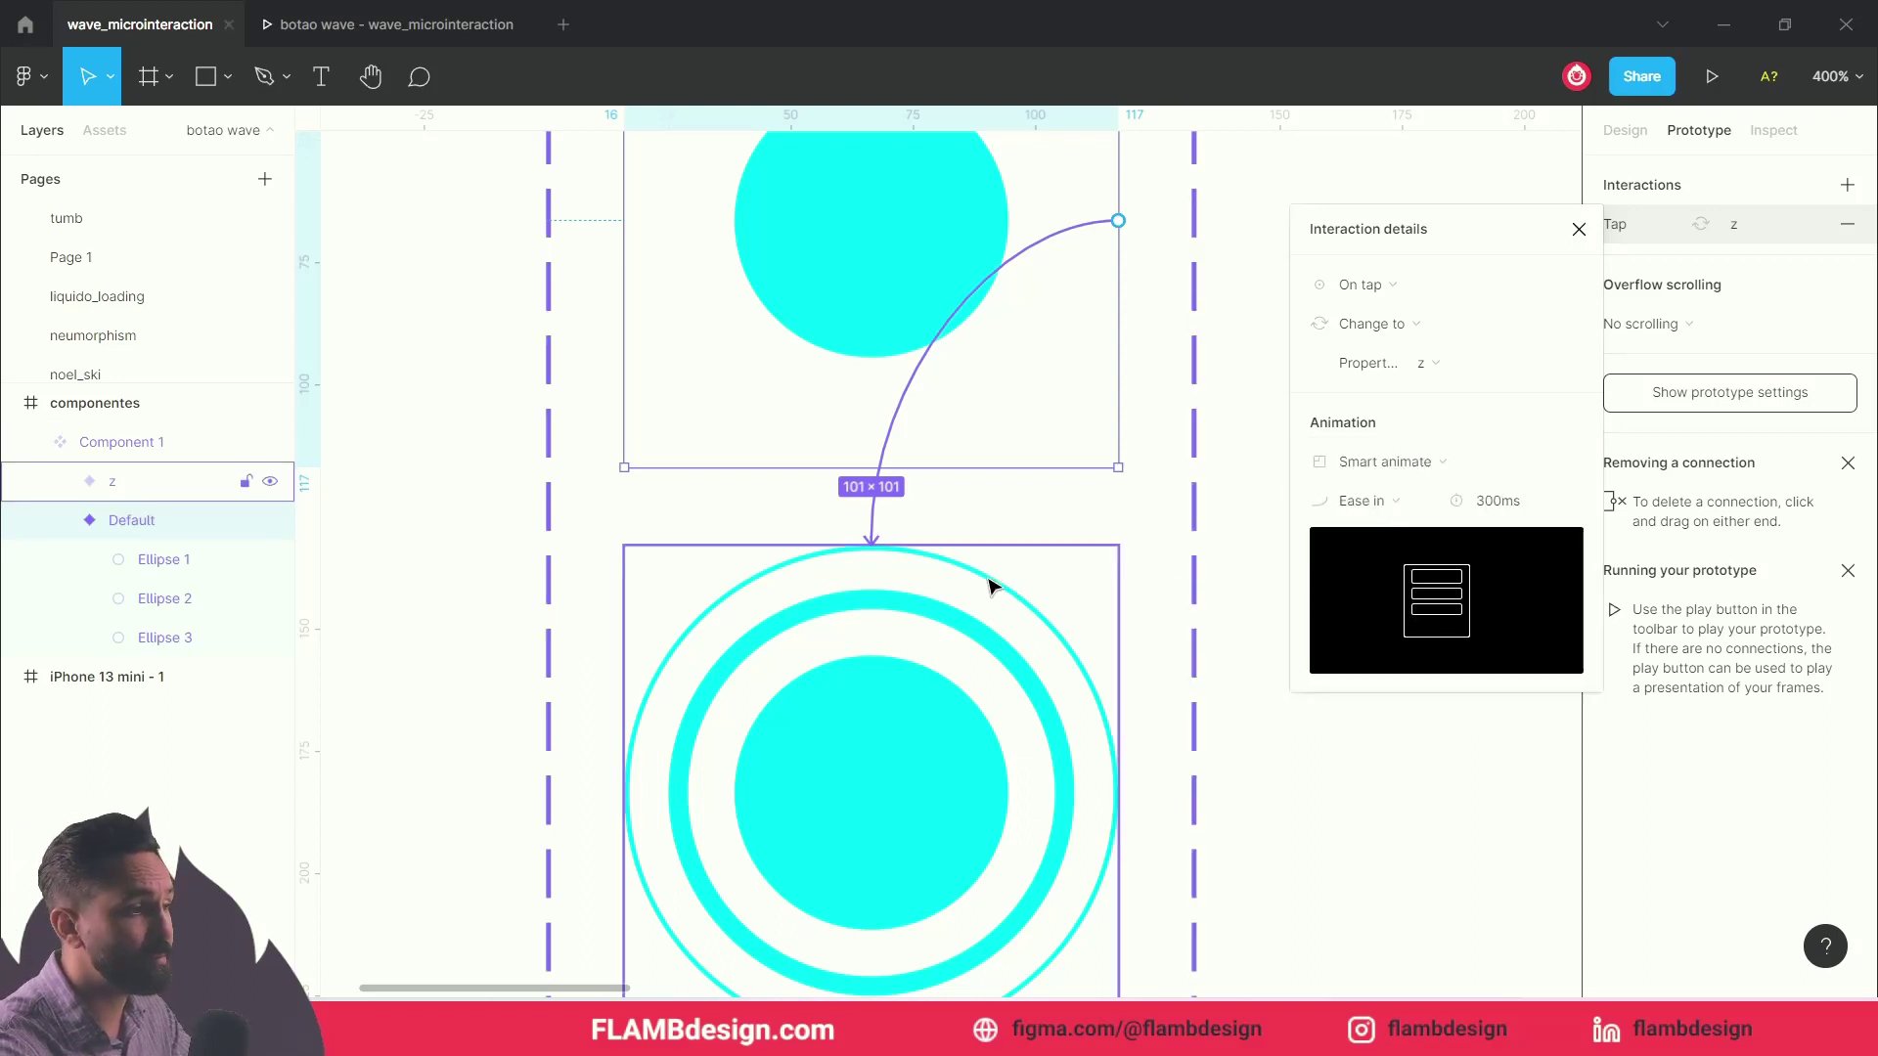
{"action": "scroll", "coordinate": [953, 402], "scroll_direction": "up", "scroll_amount": 1}
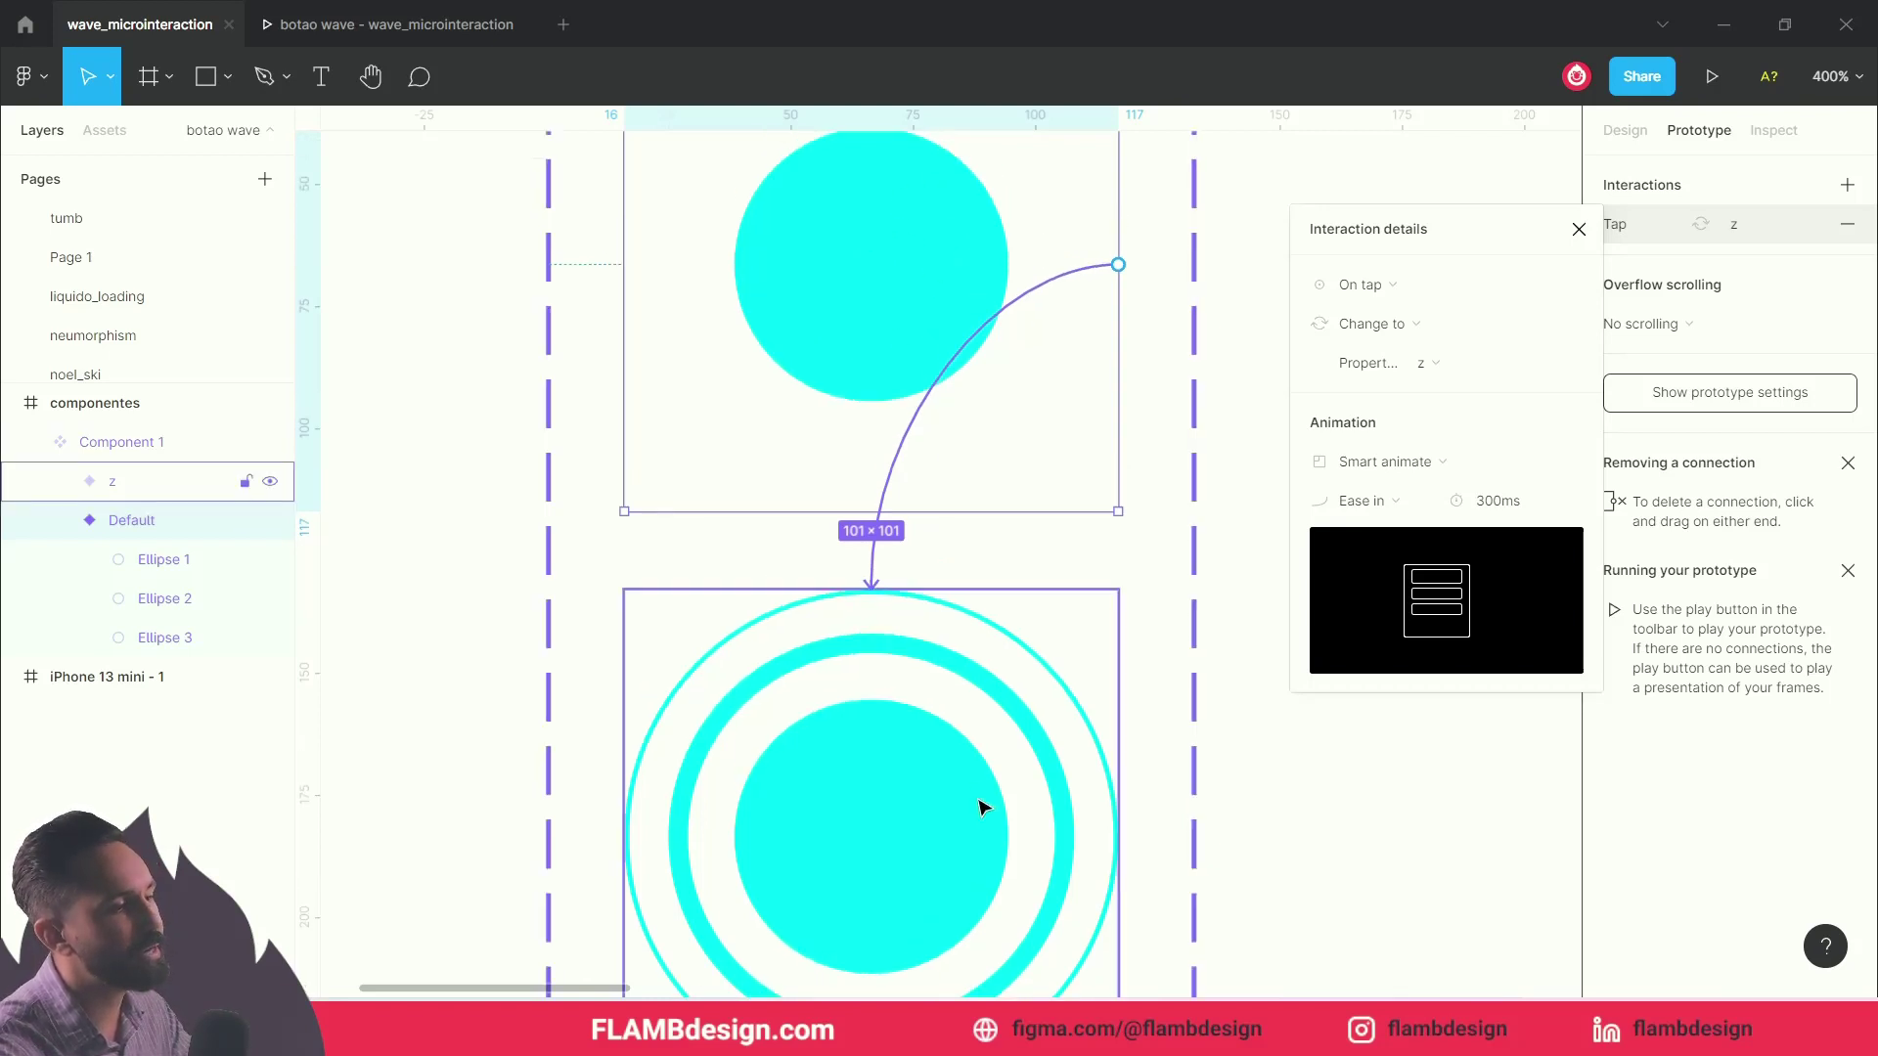
{"action": "left_click", "coordinate": [1389, 515]}
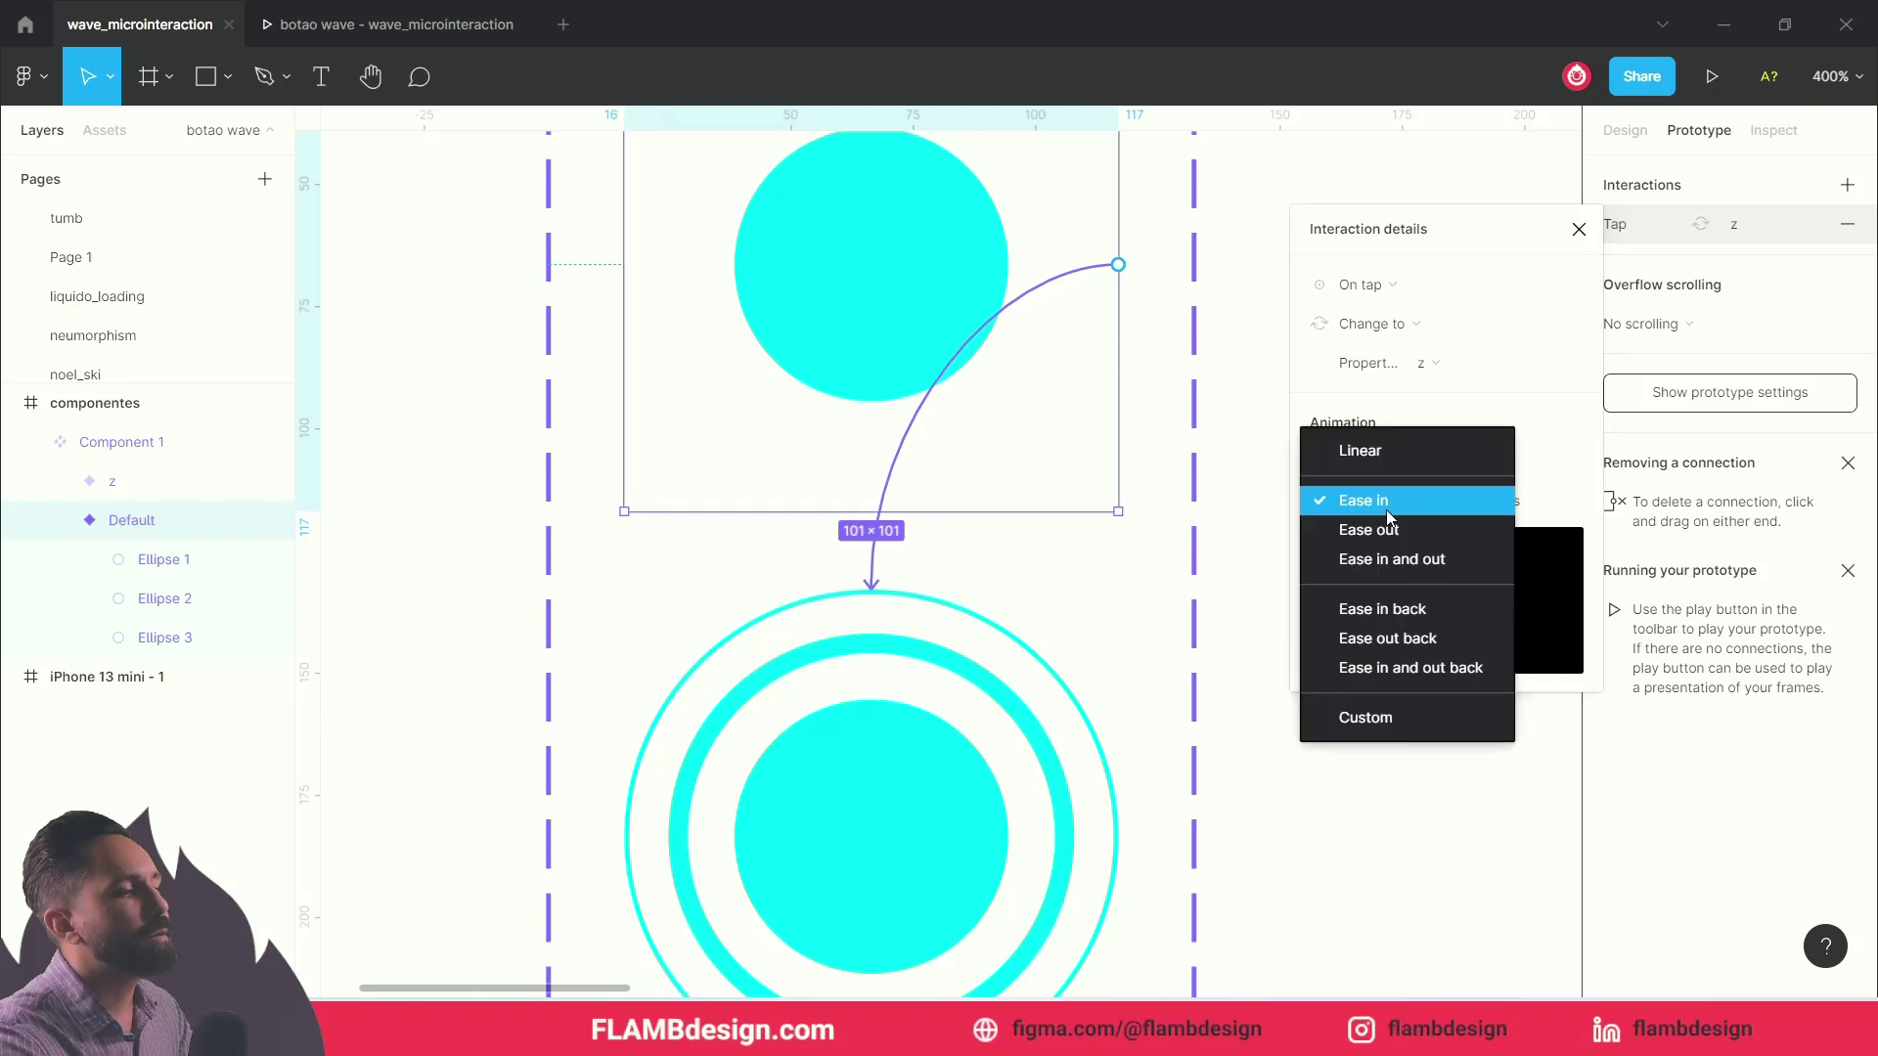
{"action": "left_click", "coordinate": [1387, 512]}
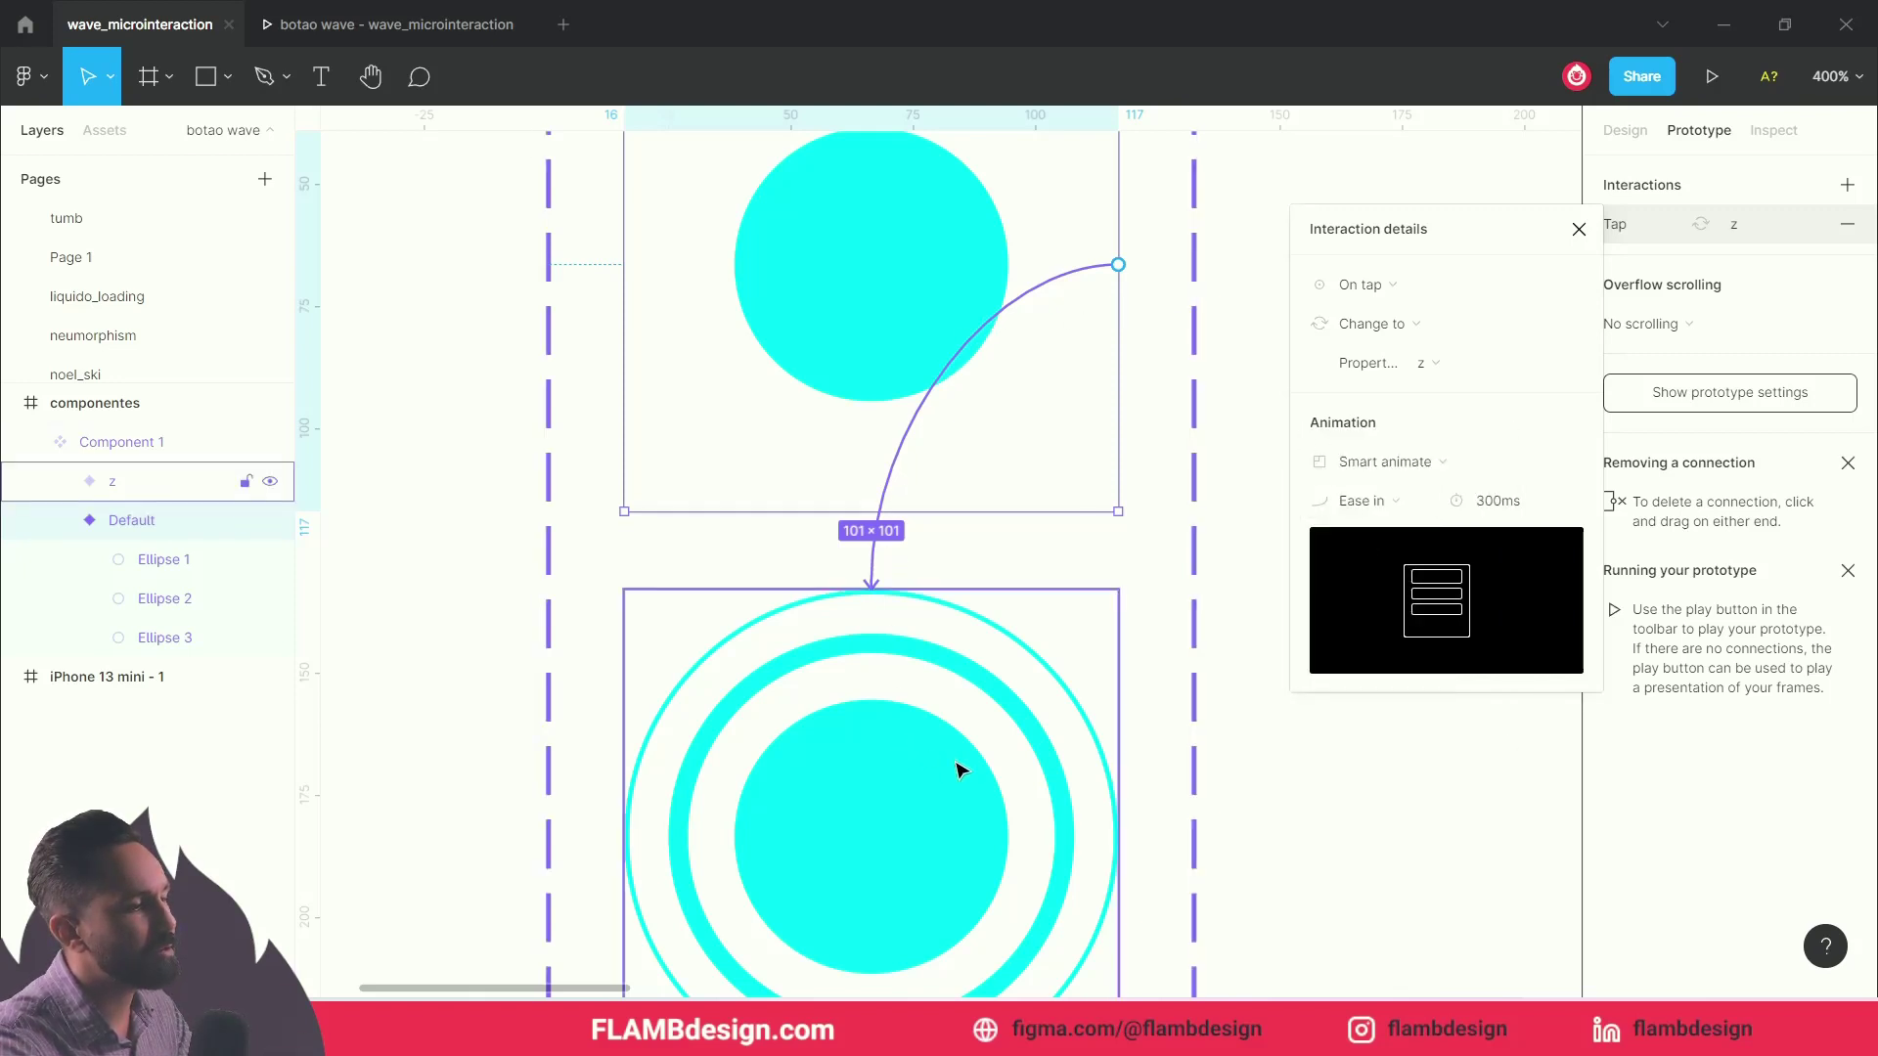
{"action": "scroll", "coordinate": [959, 770], "scroll_direction": "down", "scroll_amount": 1}
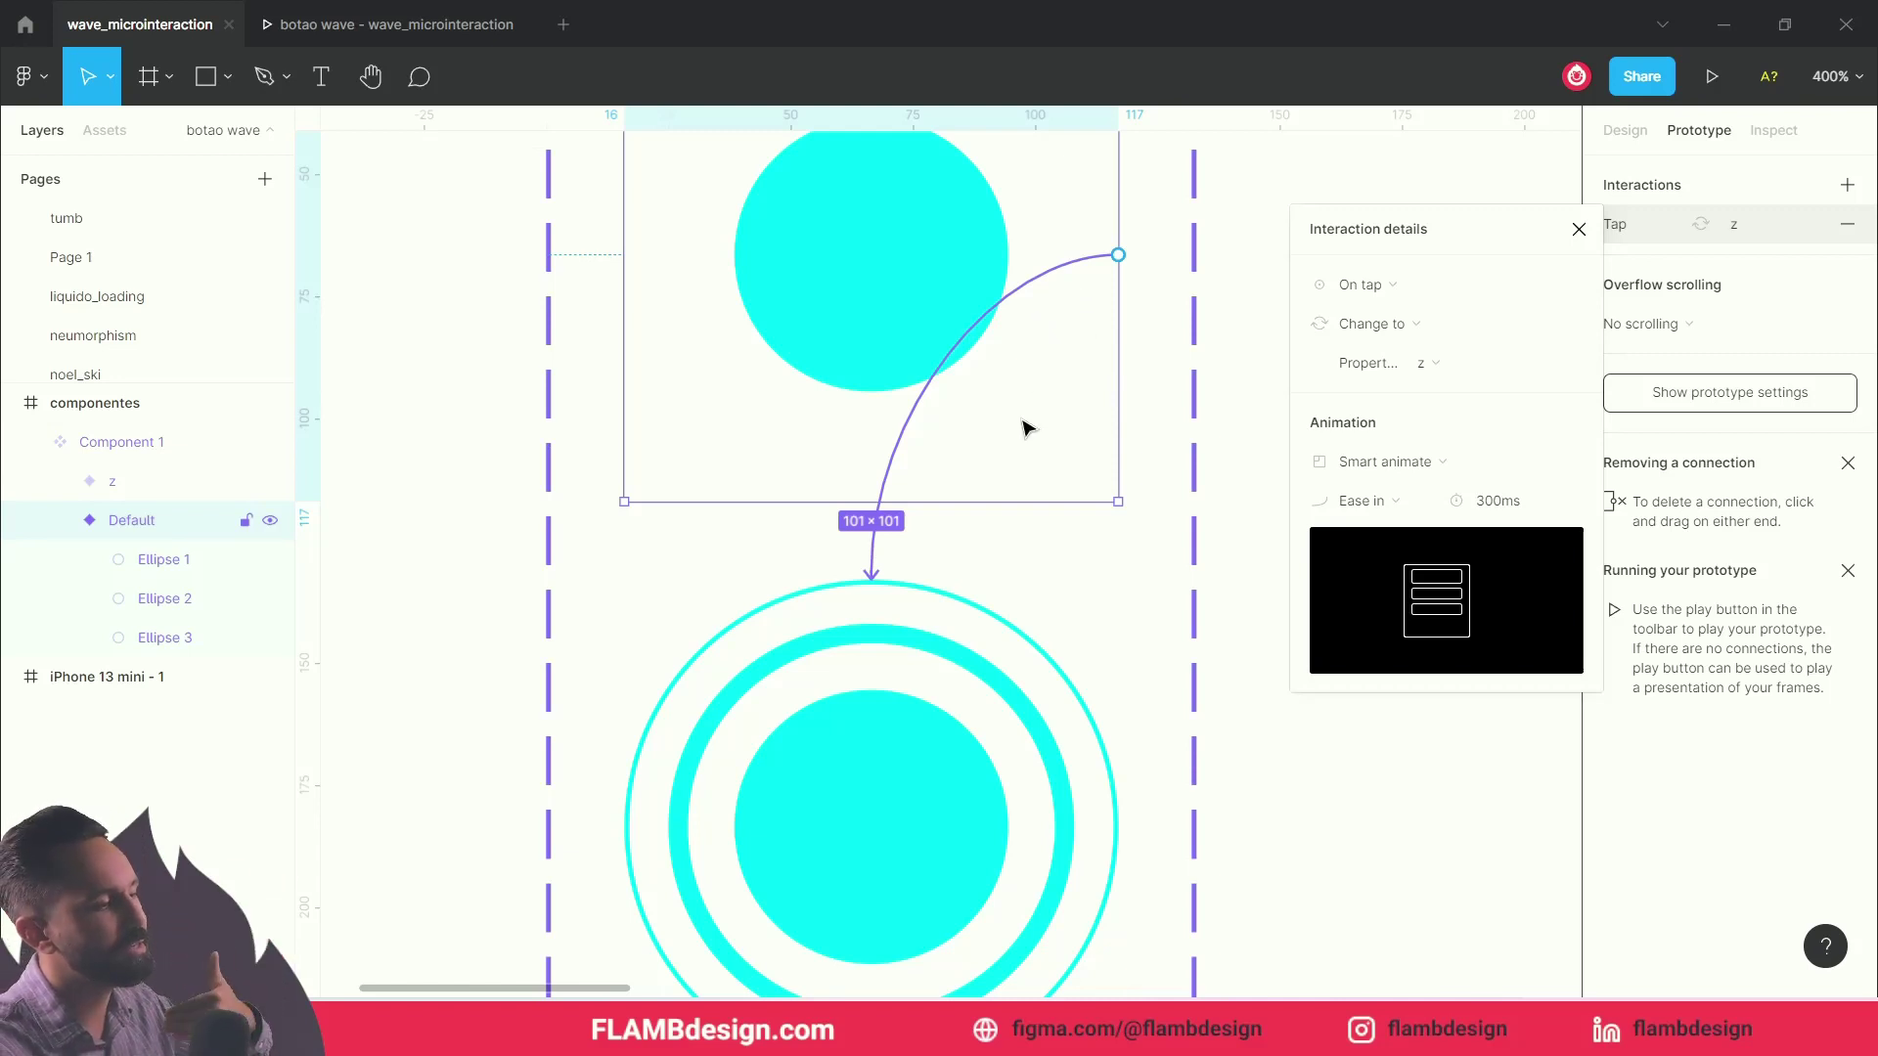
{"action": "scroll", "coordinate": [1023, 423], "scroll_direction": "down", "scroll_amount": 2}
{"action": "scroll", "coordinate": [1025, 431], "scroll_direction": "up", "scroll_amount": 3}
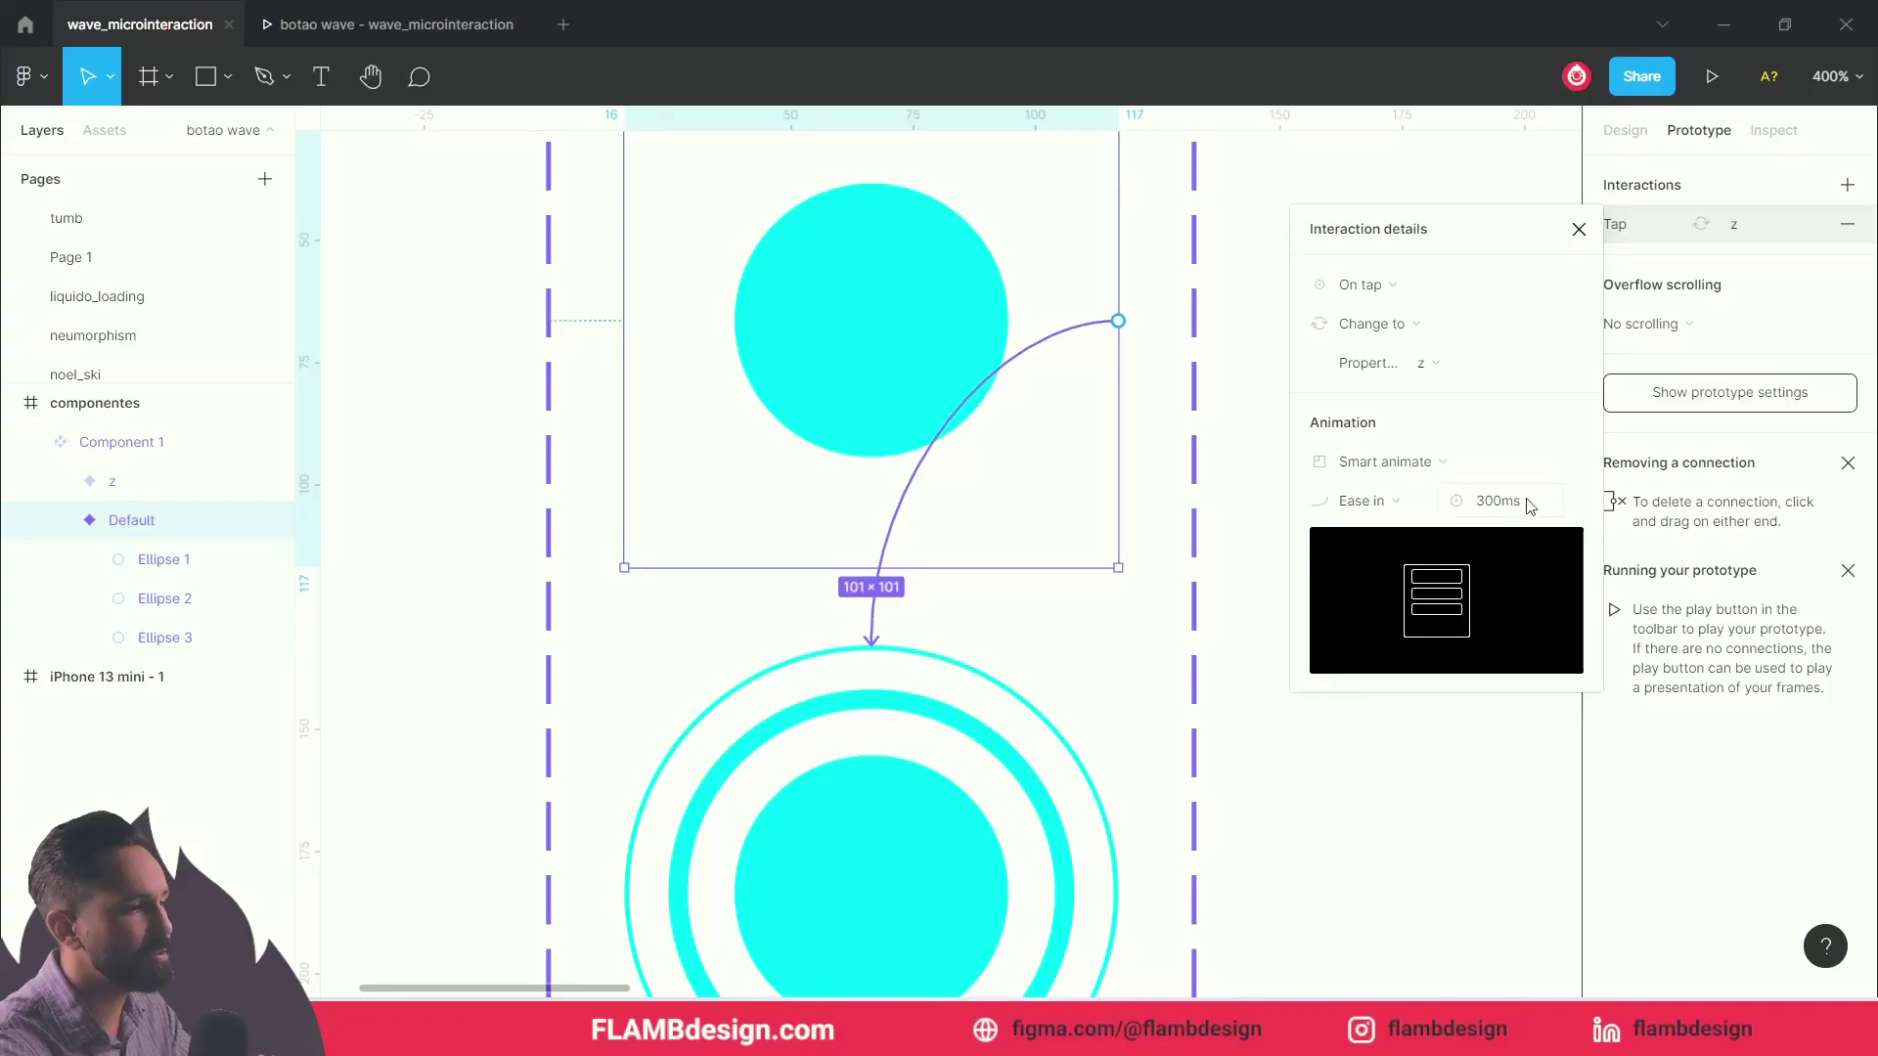
{"action": "left_click", "coordinate": [1225, 618]}
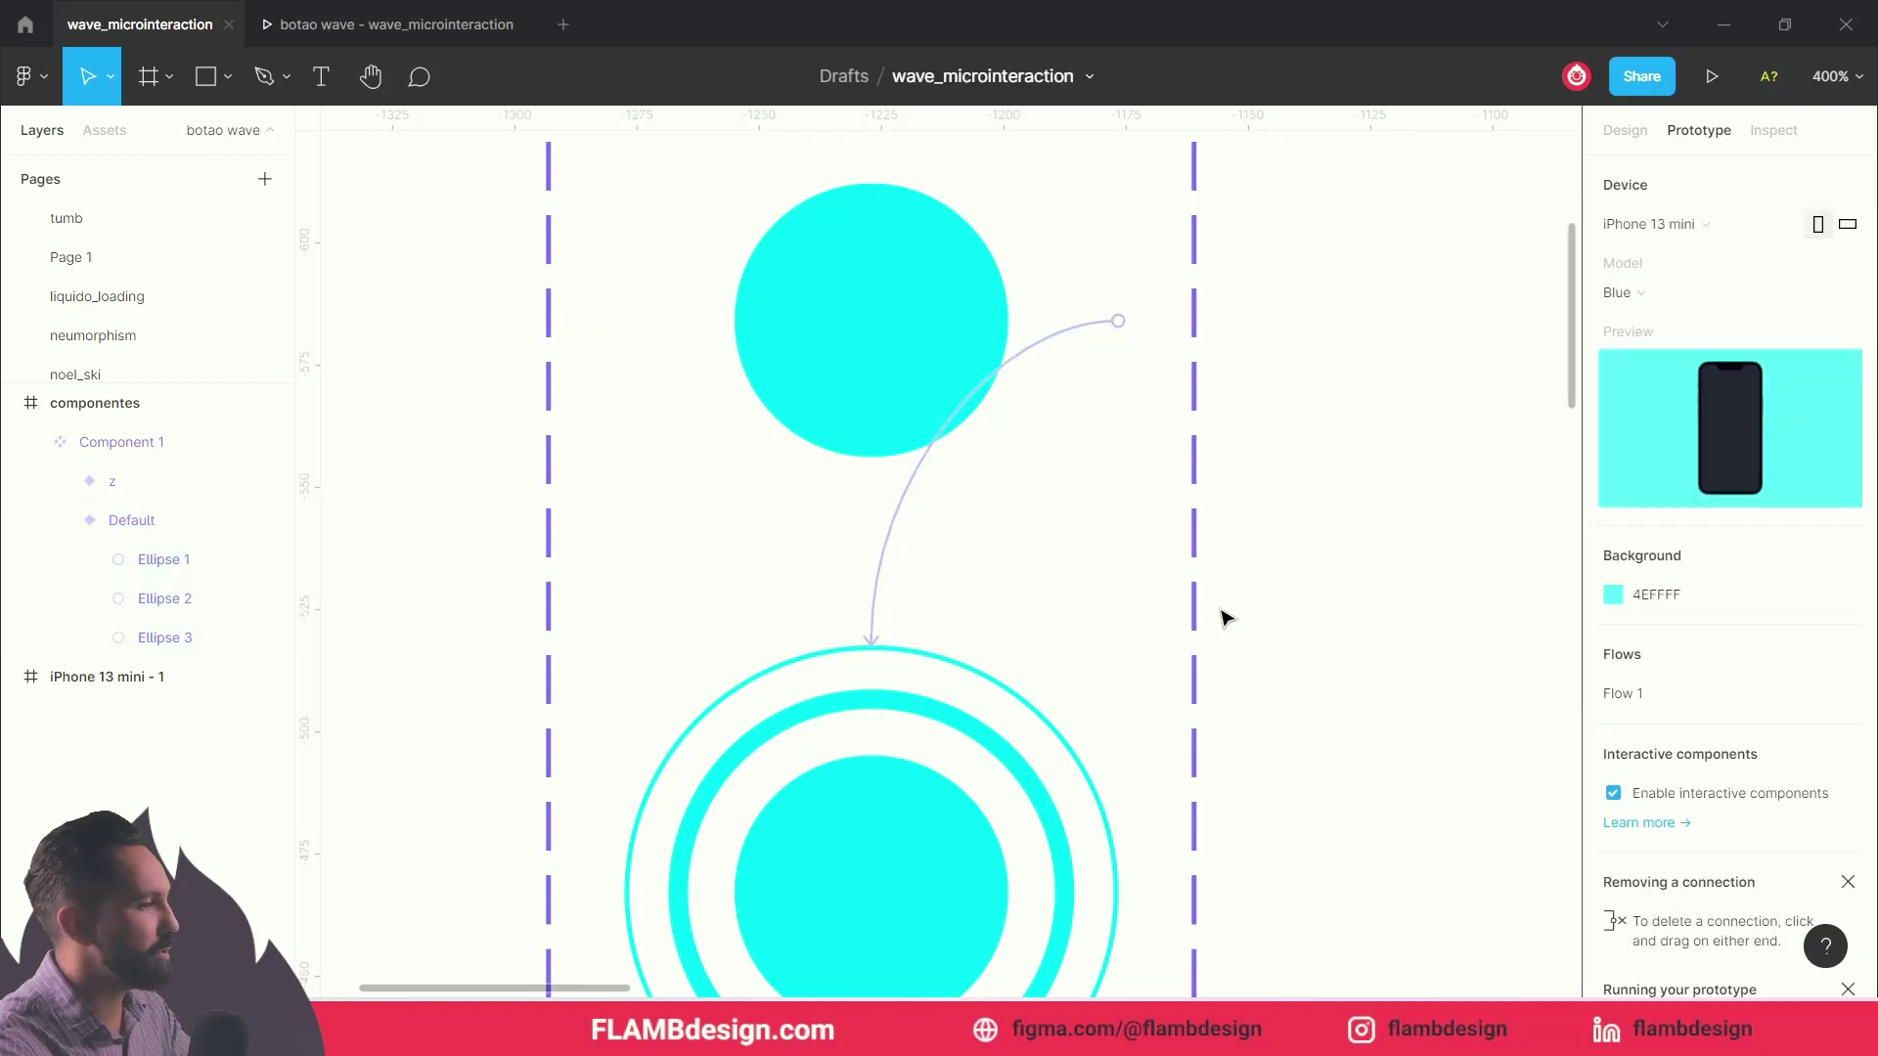
Step: Place a Component 1 instance from the botao wave assets near the top of the iPhone 13 mini frame
{"action": "left_click", "coordinate": [108, 132]}
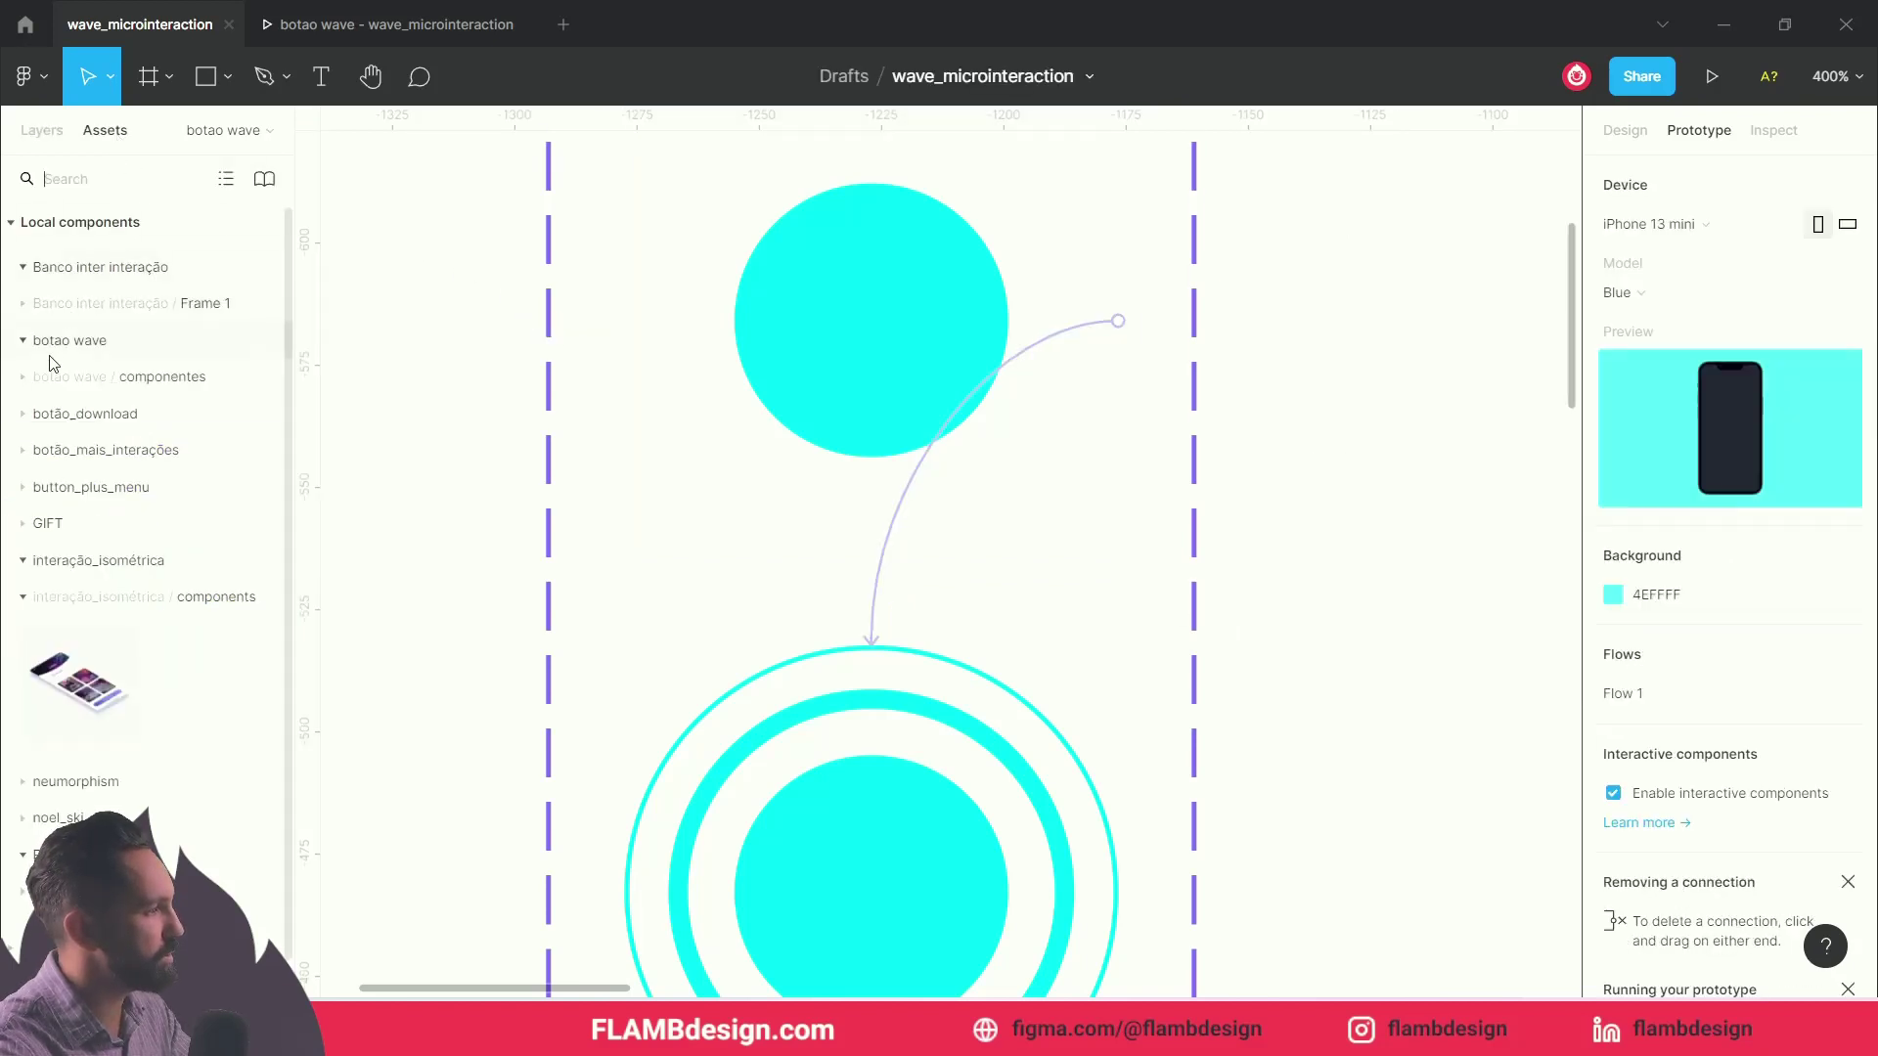
{"action": "left_click", "coordinate": [56, 380]}
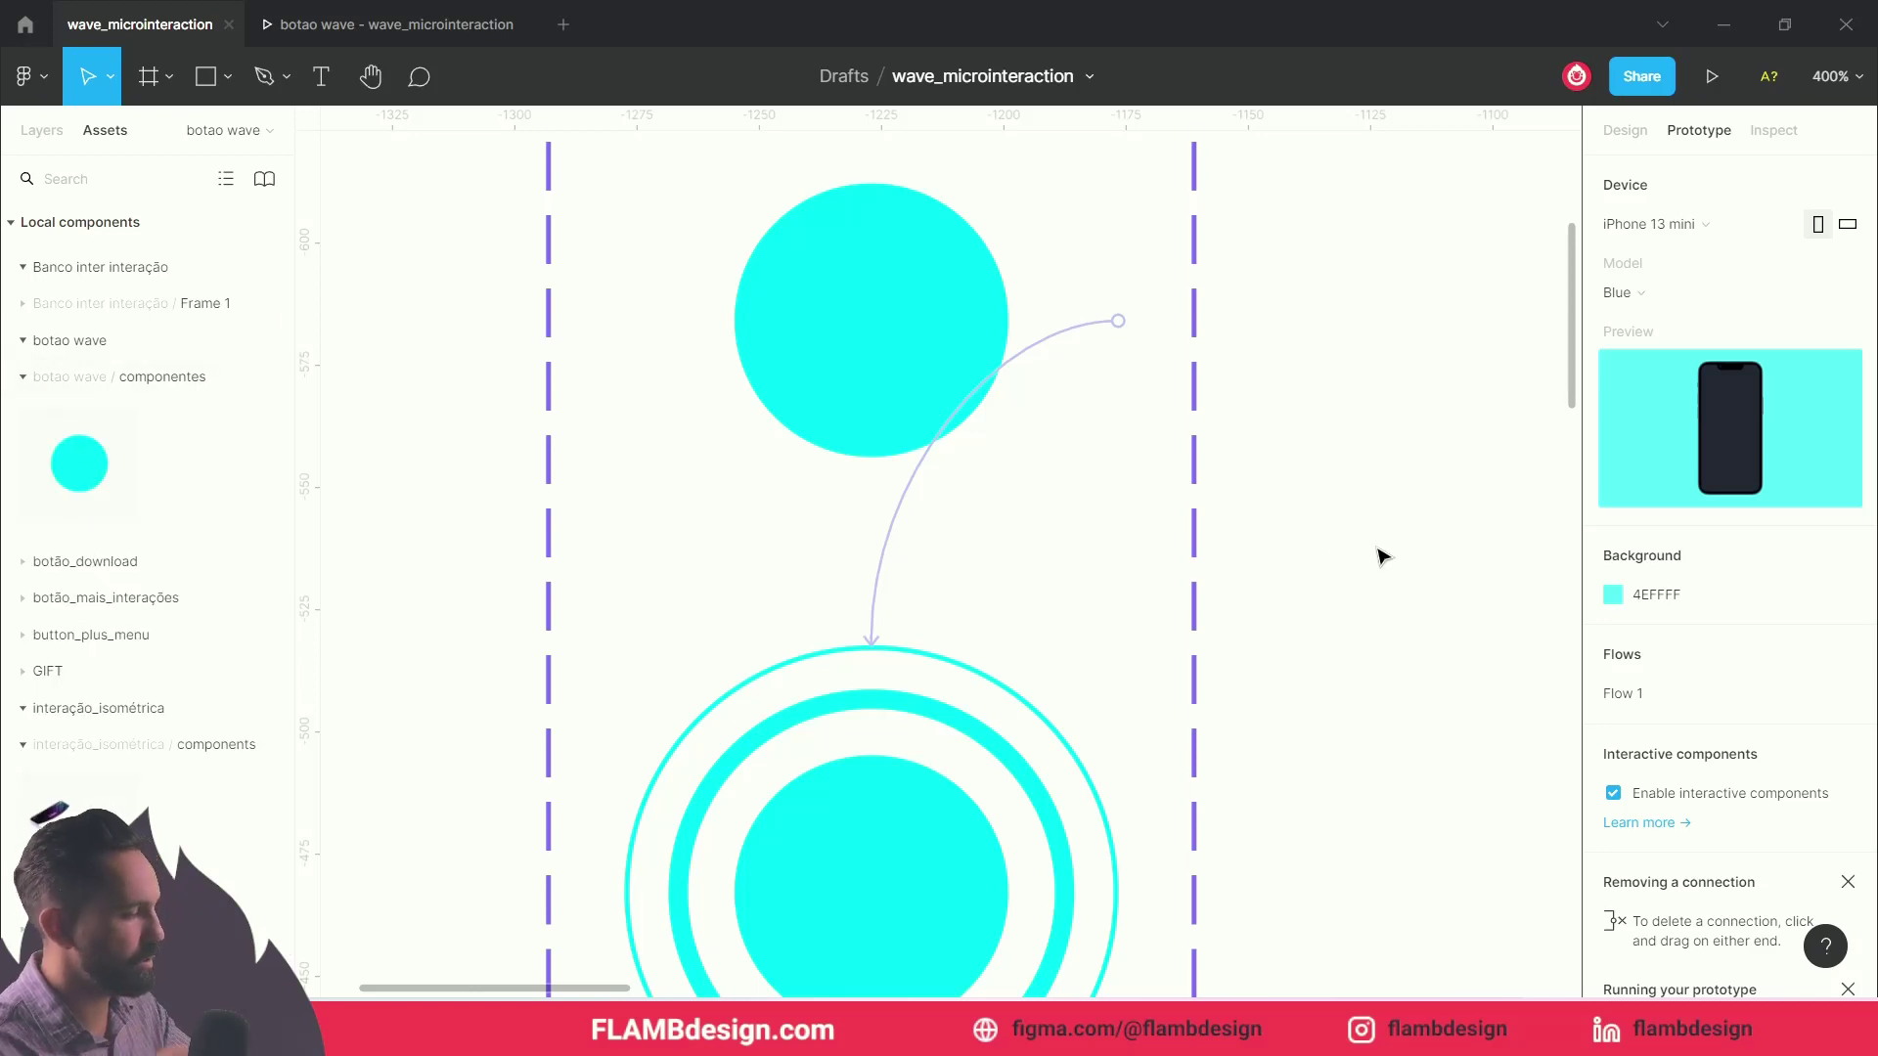
{"action": "key", "text": "minus"}
{"action": "key", "text": "minus"}
{"action": "key", "text": "minus"}
{"action": "key", "text": "minus"}
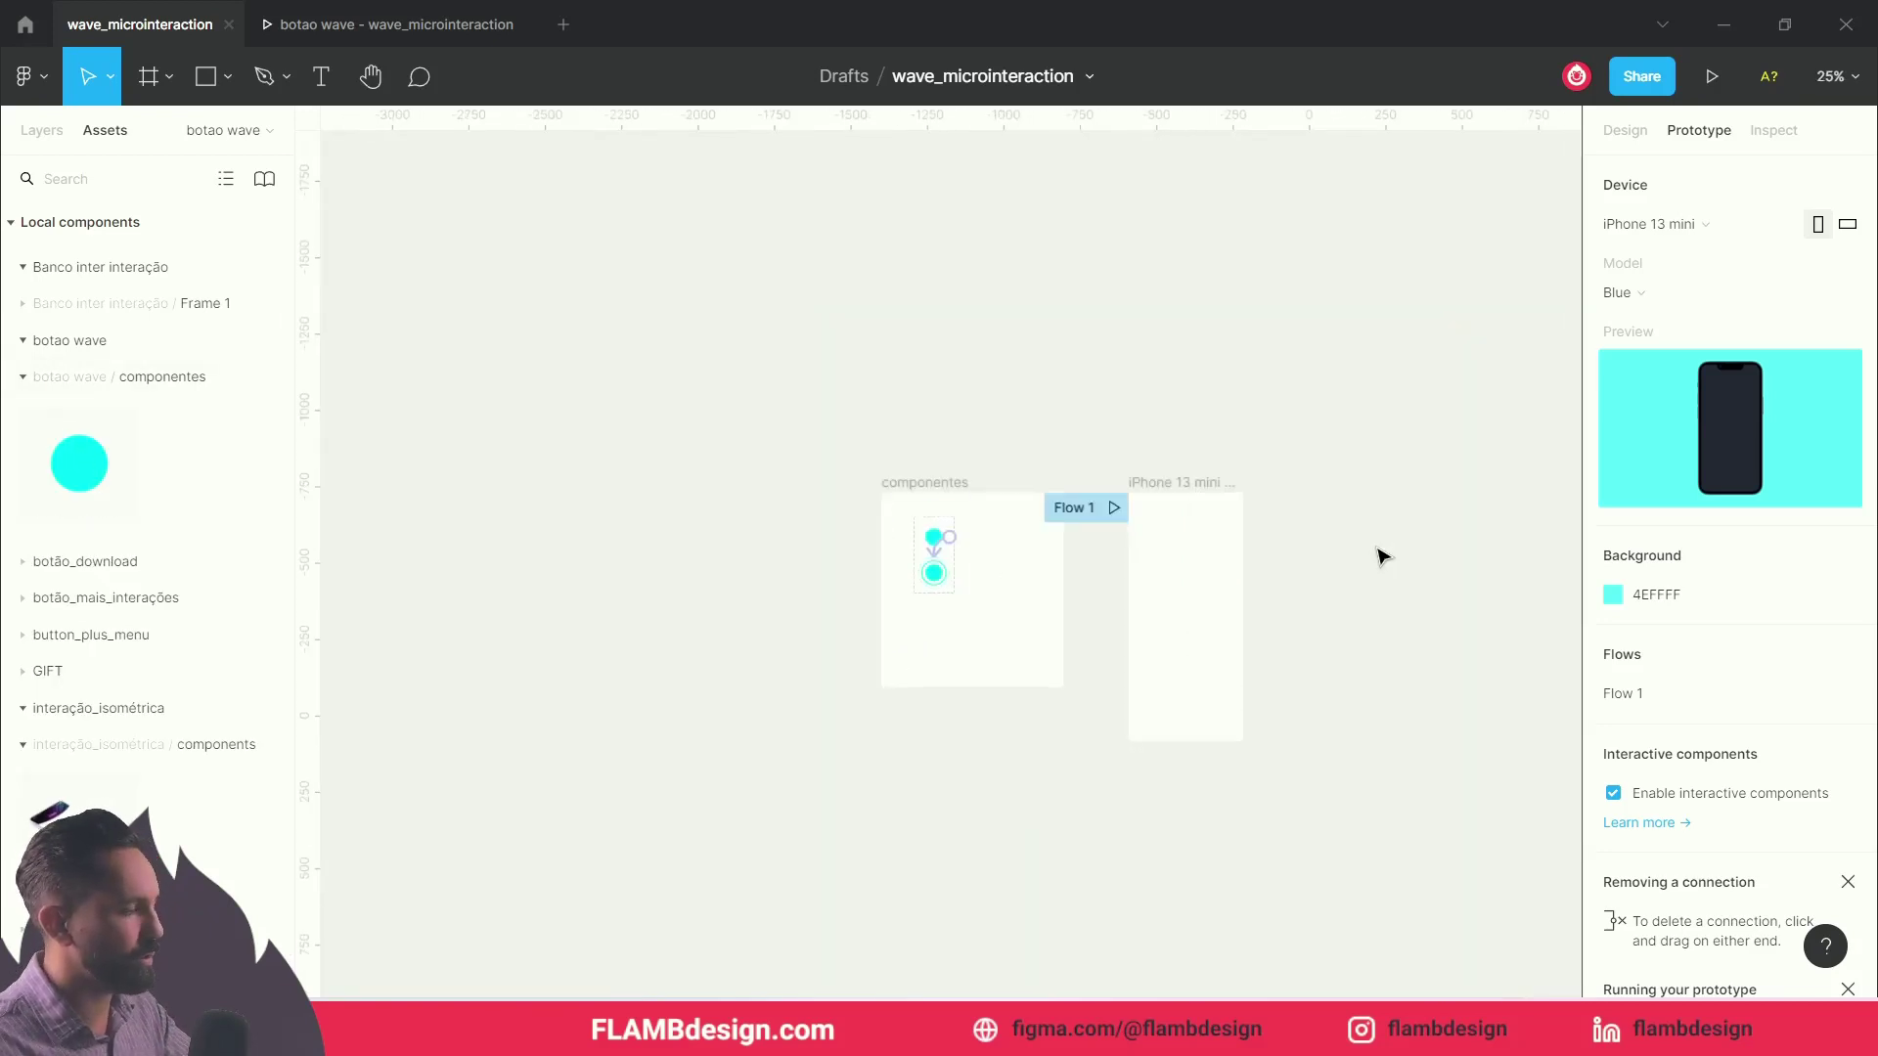
{"action": "left_click", "coordinate": [1205, 551]}
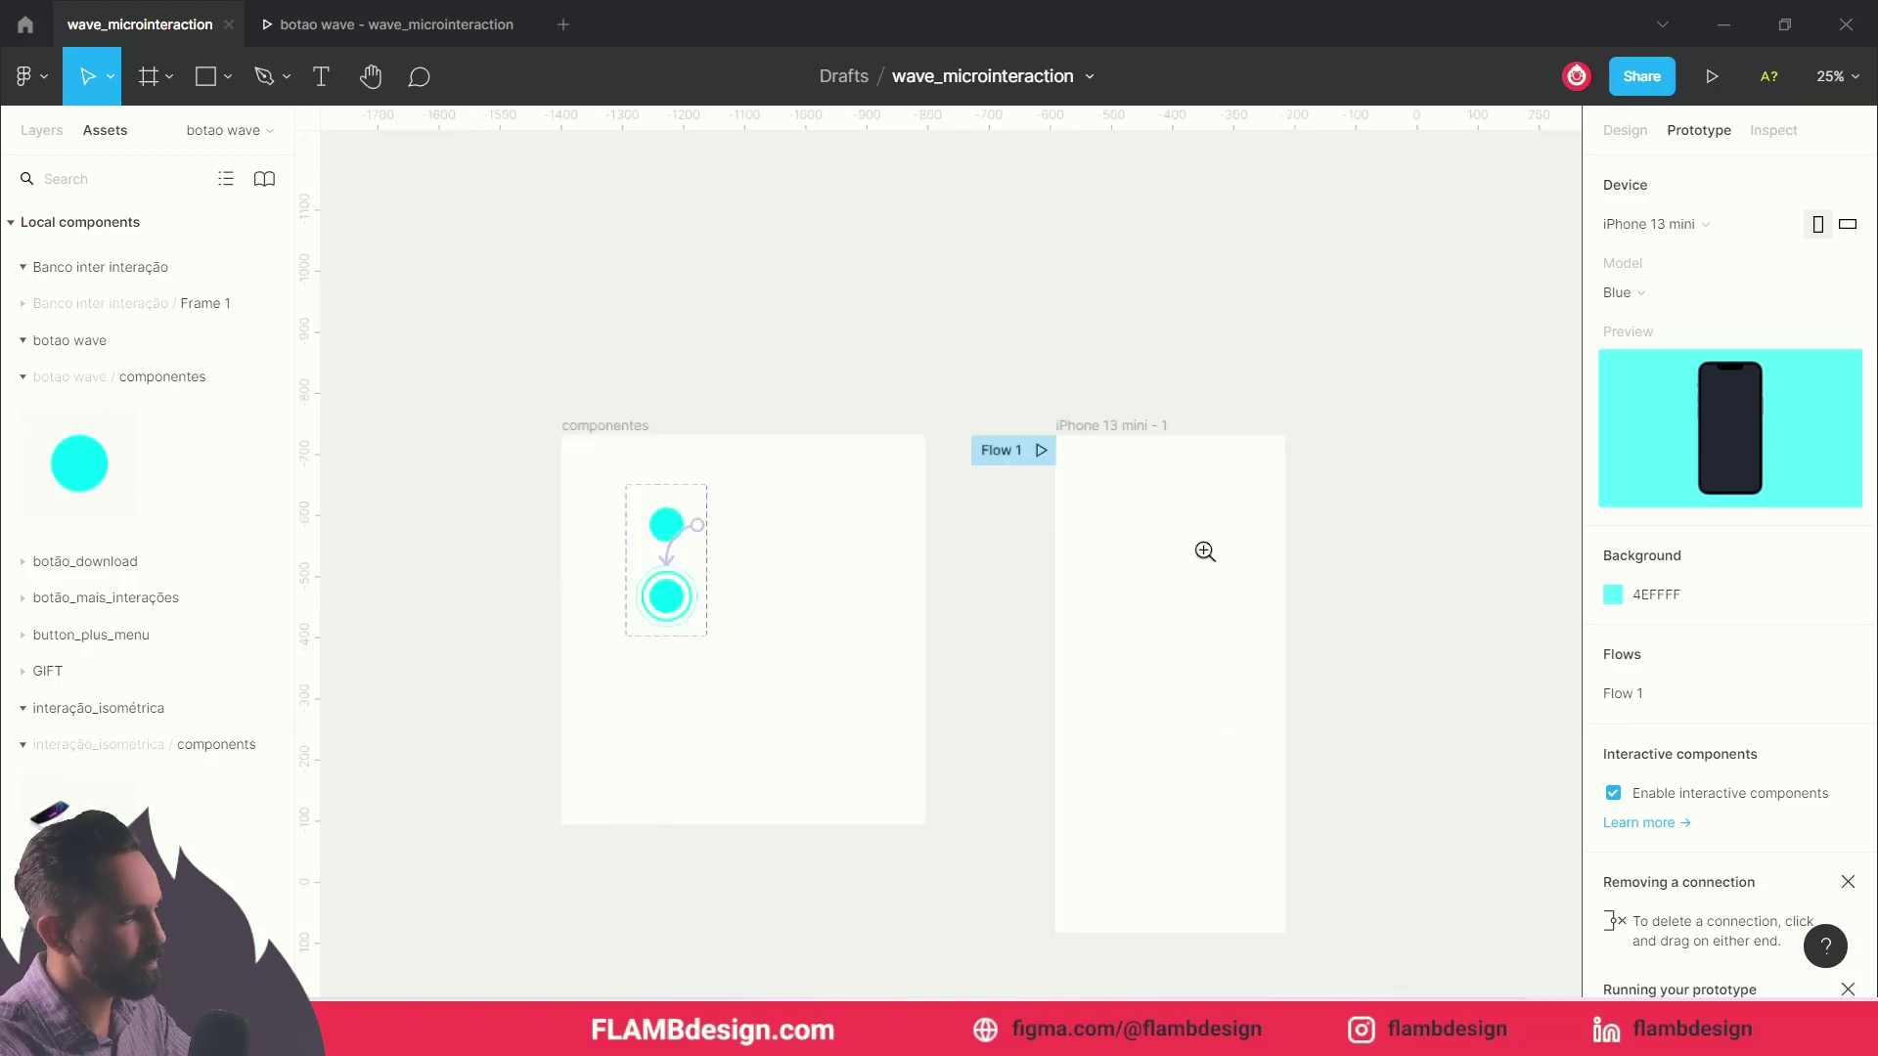
{"action": "scroll", "coordinate": [1073, 662], "scroll_direction": "up", "scroll_amount": 2}
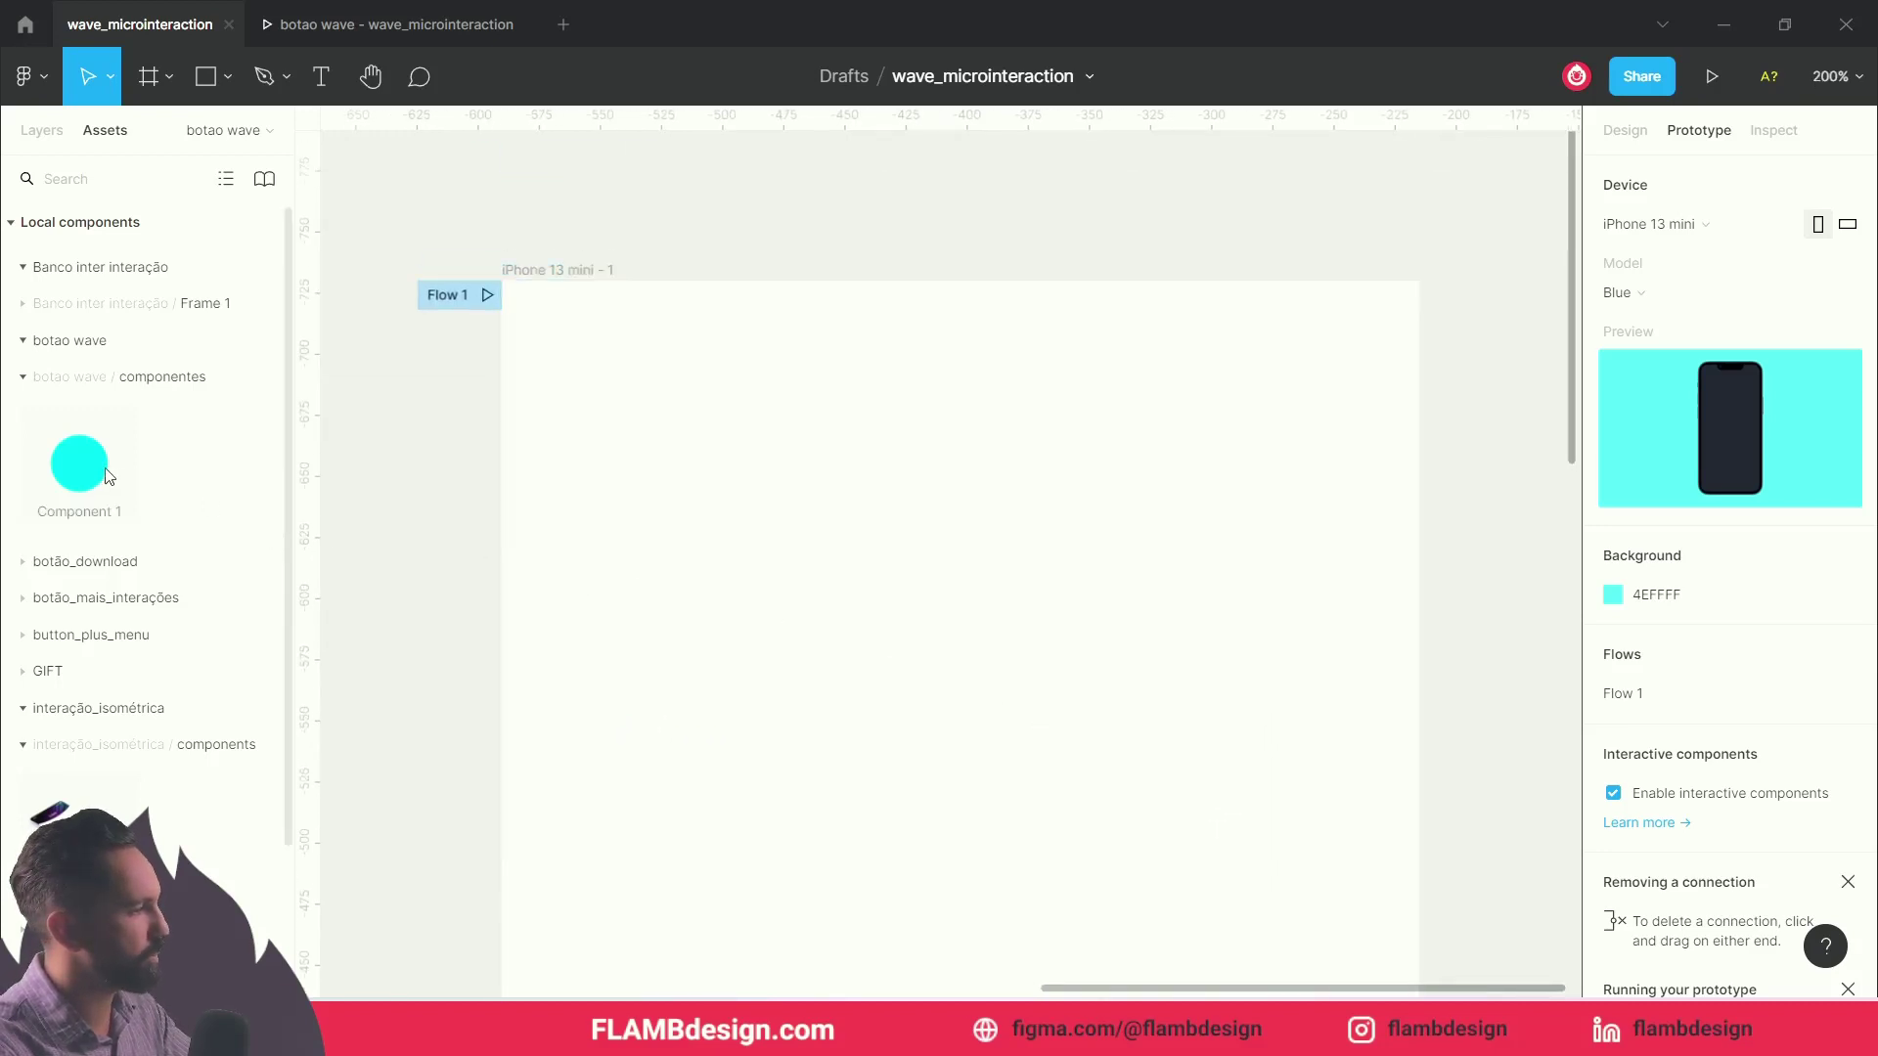
{"action": "mouse_move", "coordinate": [109, 476]}
{"action": "left_mouse_down"}
{"action": "mouse_move", "coordinate": [998, 545]}
{"action": "mouse_move", "coordinate": [952, 546]}
{"action": "mouse_move", "coordinate": [974, 547]}
{"action": "left_mouse_up"}
{"action": "scroll", "coordinate": [977, 554], "scroll_direction": "down", "scroll_amount": 3}
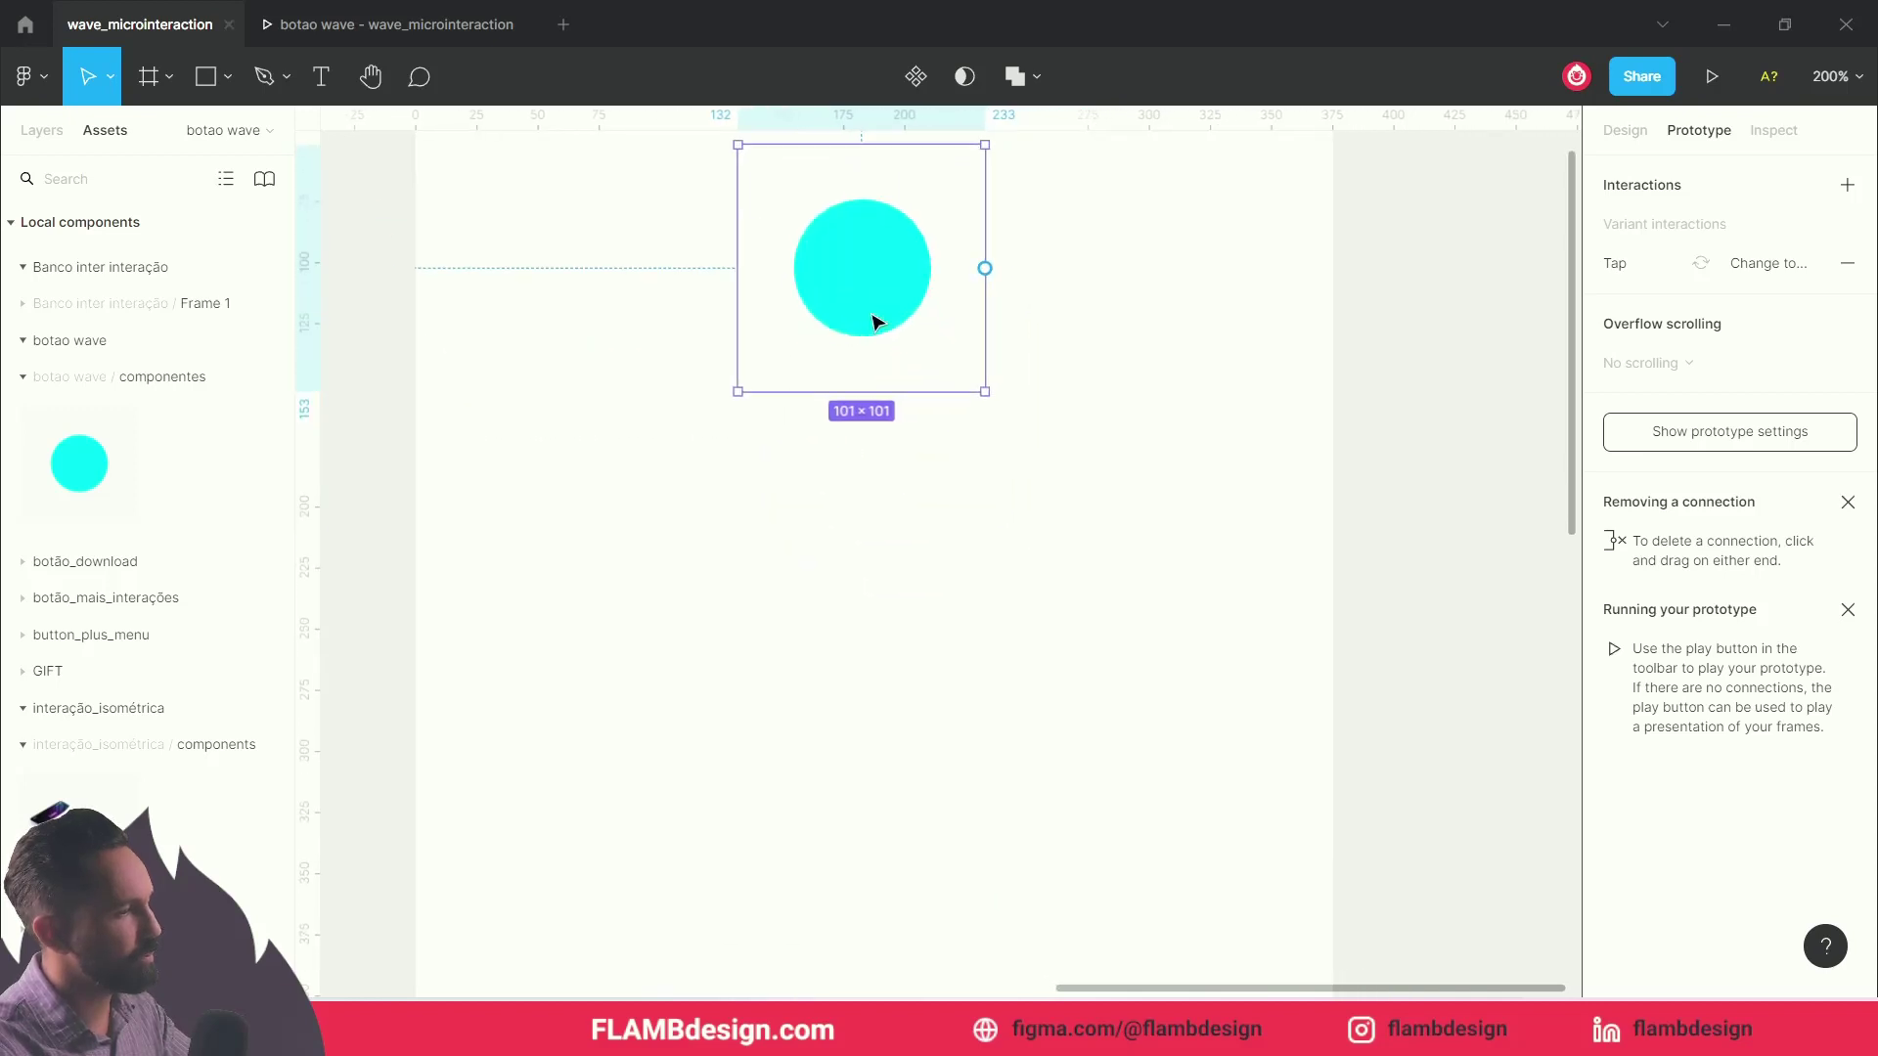
Step: Duplicate the button lower in the frame and enlarge the copy to about 269 × 269
{"action": "left_click_drag", "start_coordinate": [876, 321], "coordinate": [893, 839]}
{"action": "scroll", "coordinate": [990, 845], "scroll_direction": "down", "scroll_amount": 3}
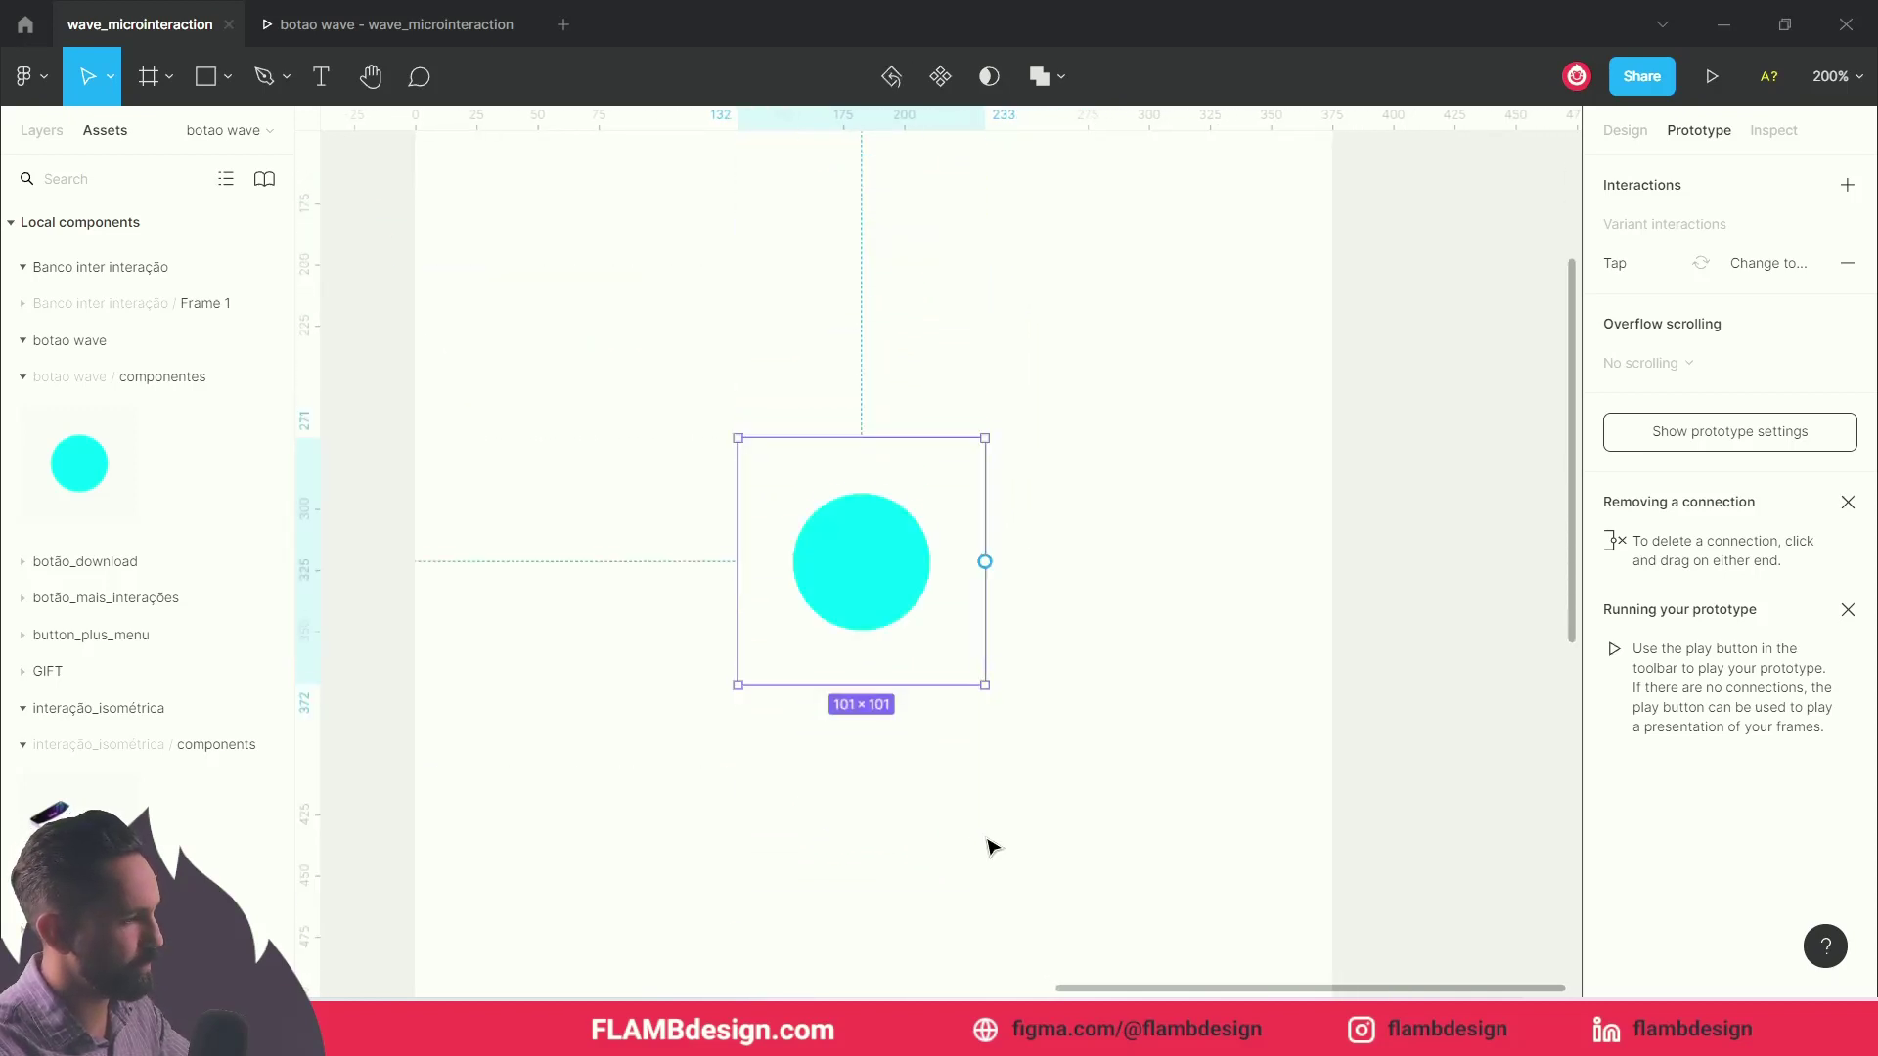
{"action": "left_click_drag", "start_coordinate": [986, 675], "coordinate": [1204, 893]}
{"action": "scroll", "coordinate": [1188, 797], "scroll_direction": "up", "scroll_amount": 5}
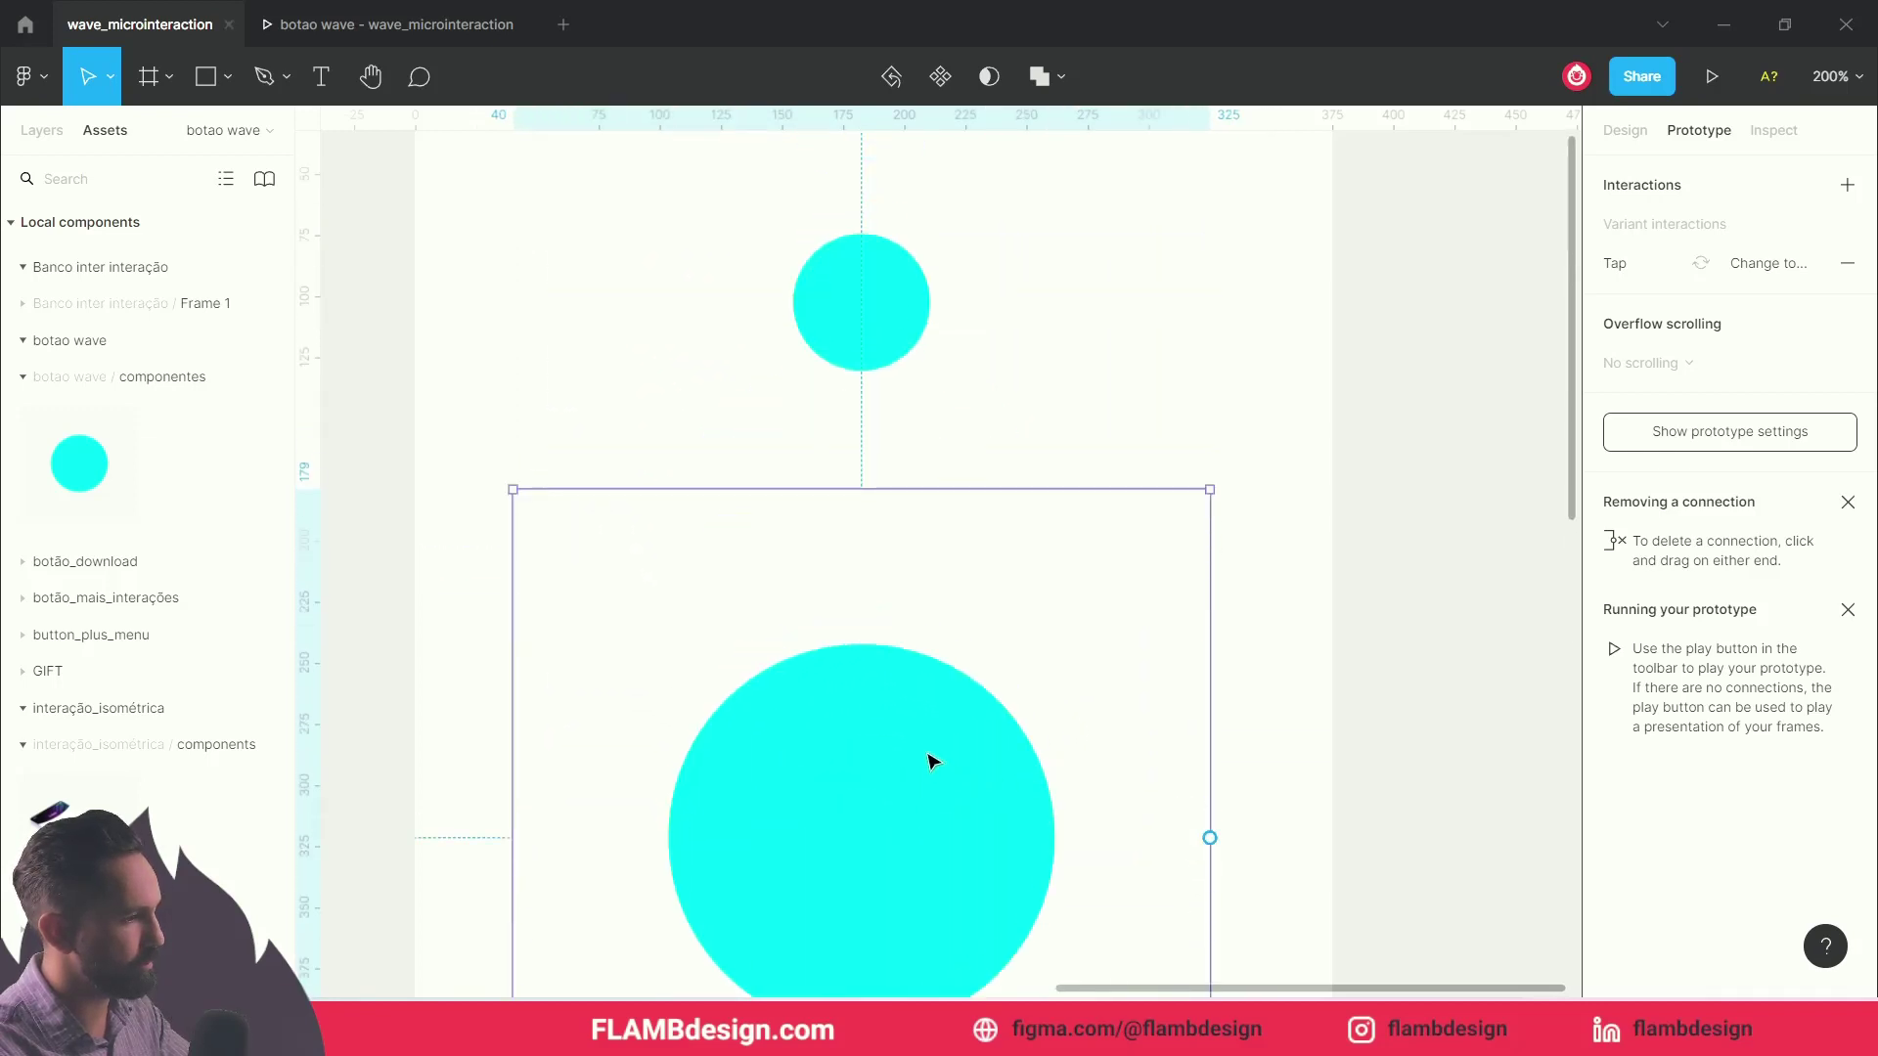
{"action": "scroll", "coordinate": [934, 782], "scroll_direction": "up", "scroll_amount": 2}
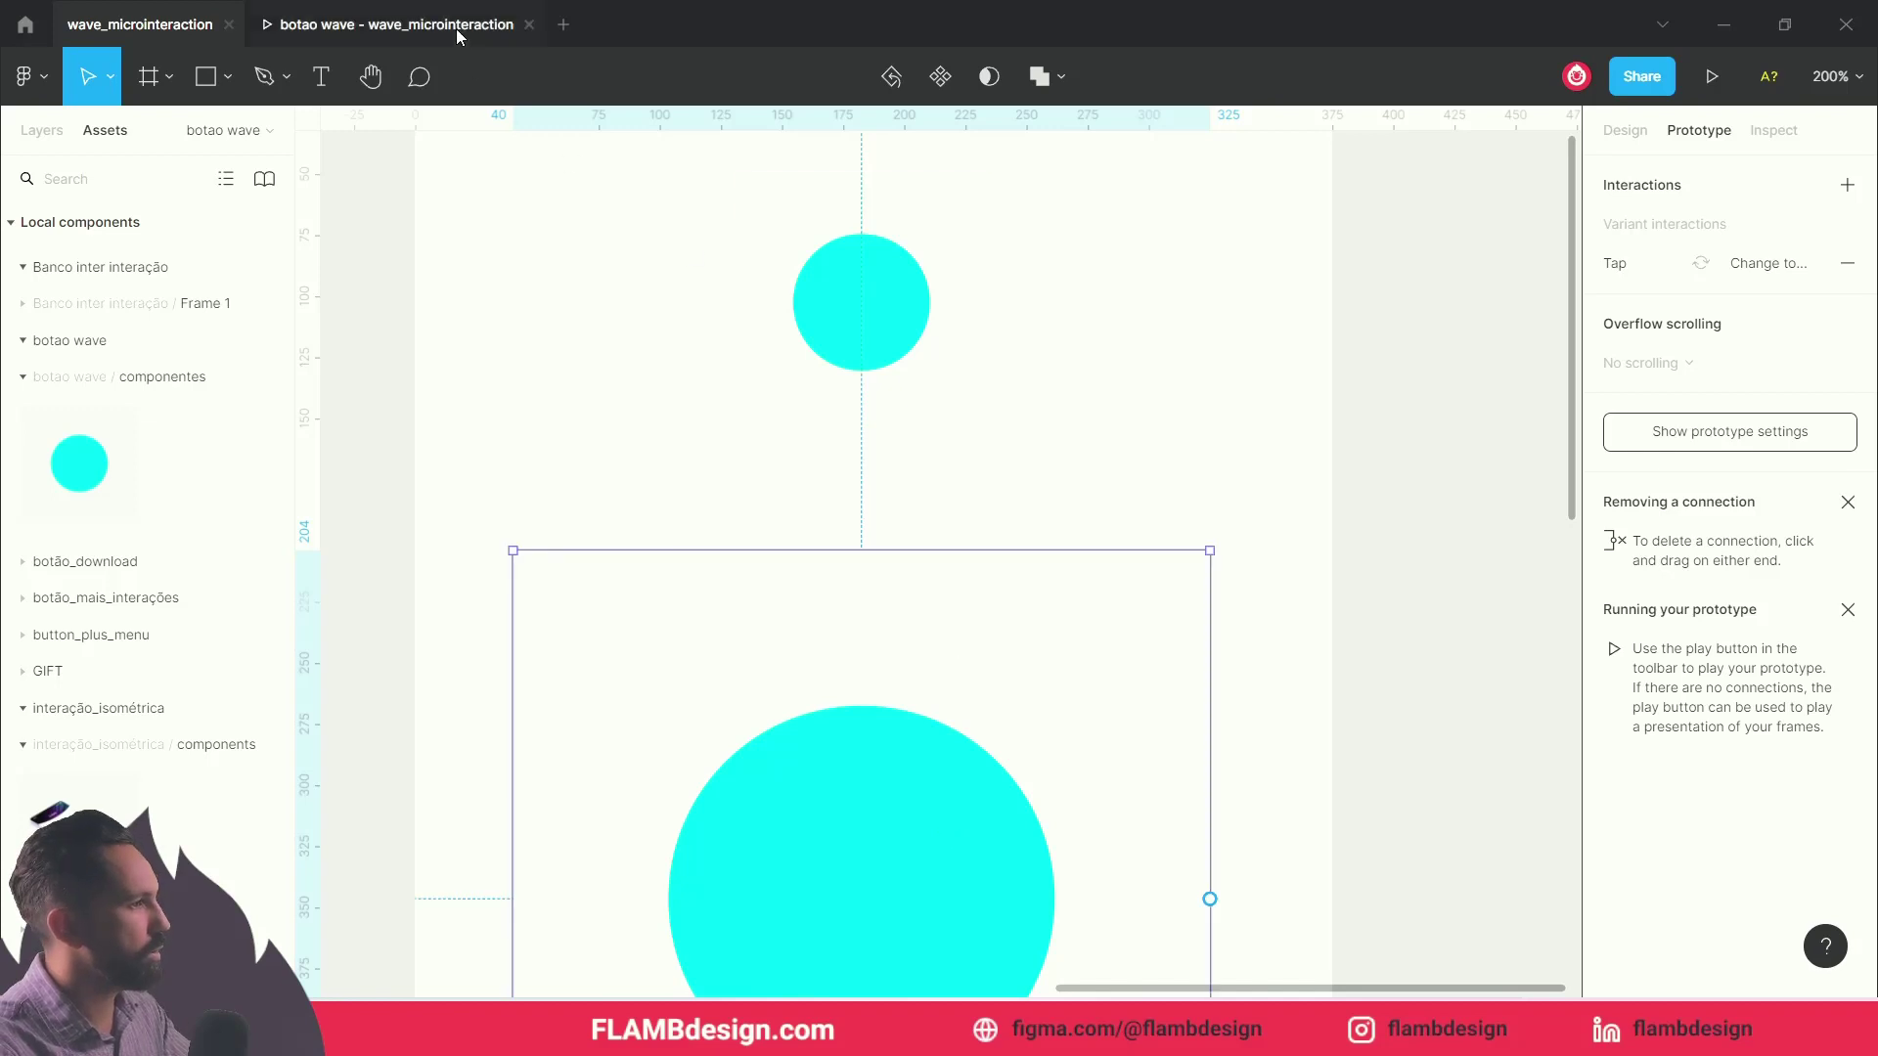
Step: Tap the large and small buttons in the botao wave prototype preview to watch their waves
{"action": "left_click", "coordinate": [456, 27]}
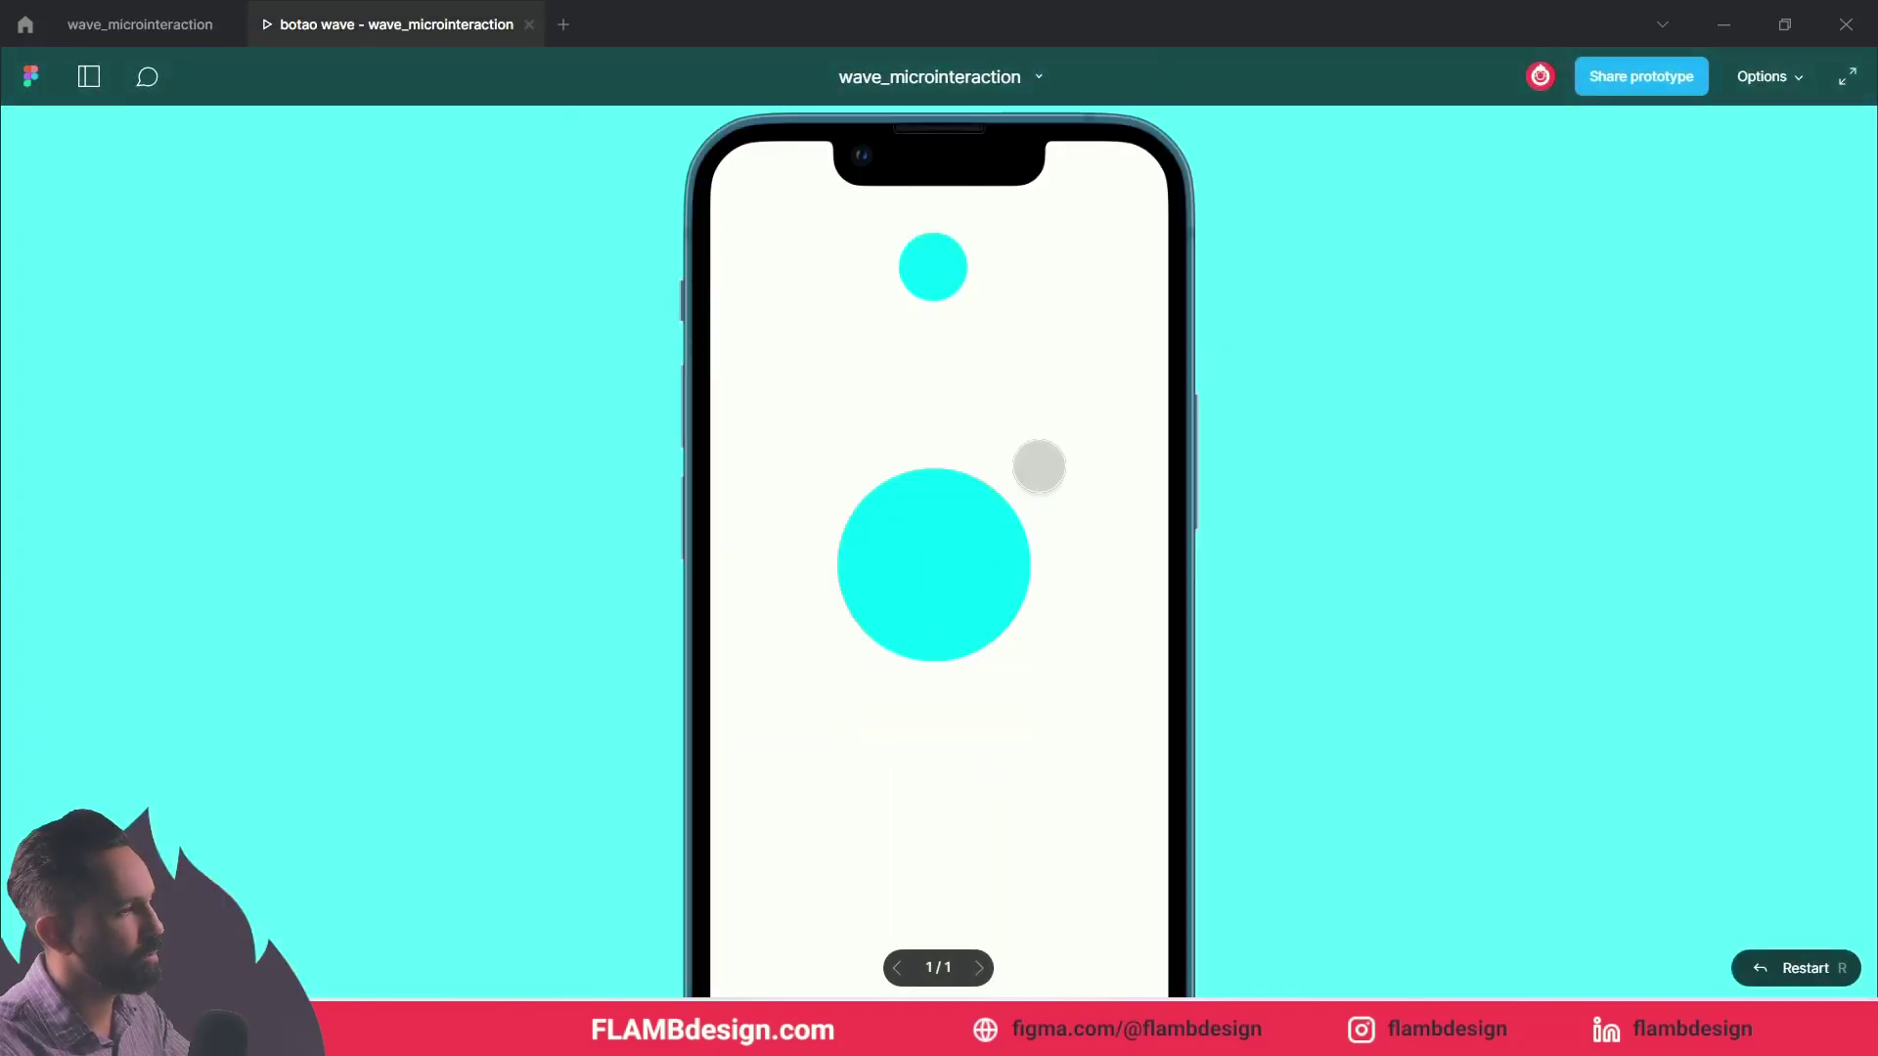
{"action": "left_click", "coordinate": [944, 536]}
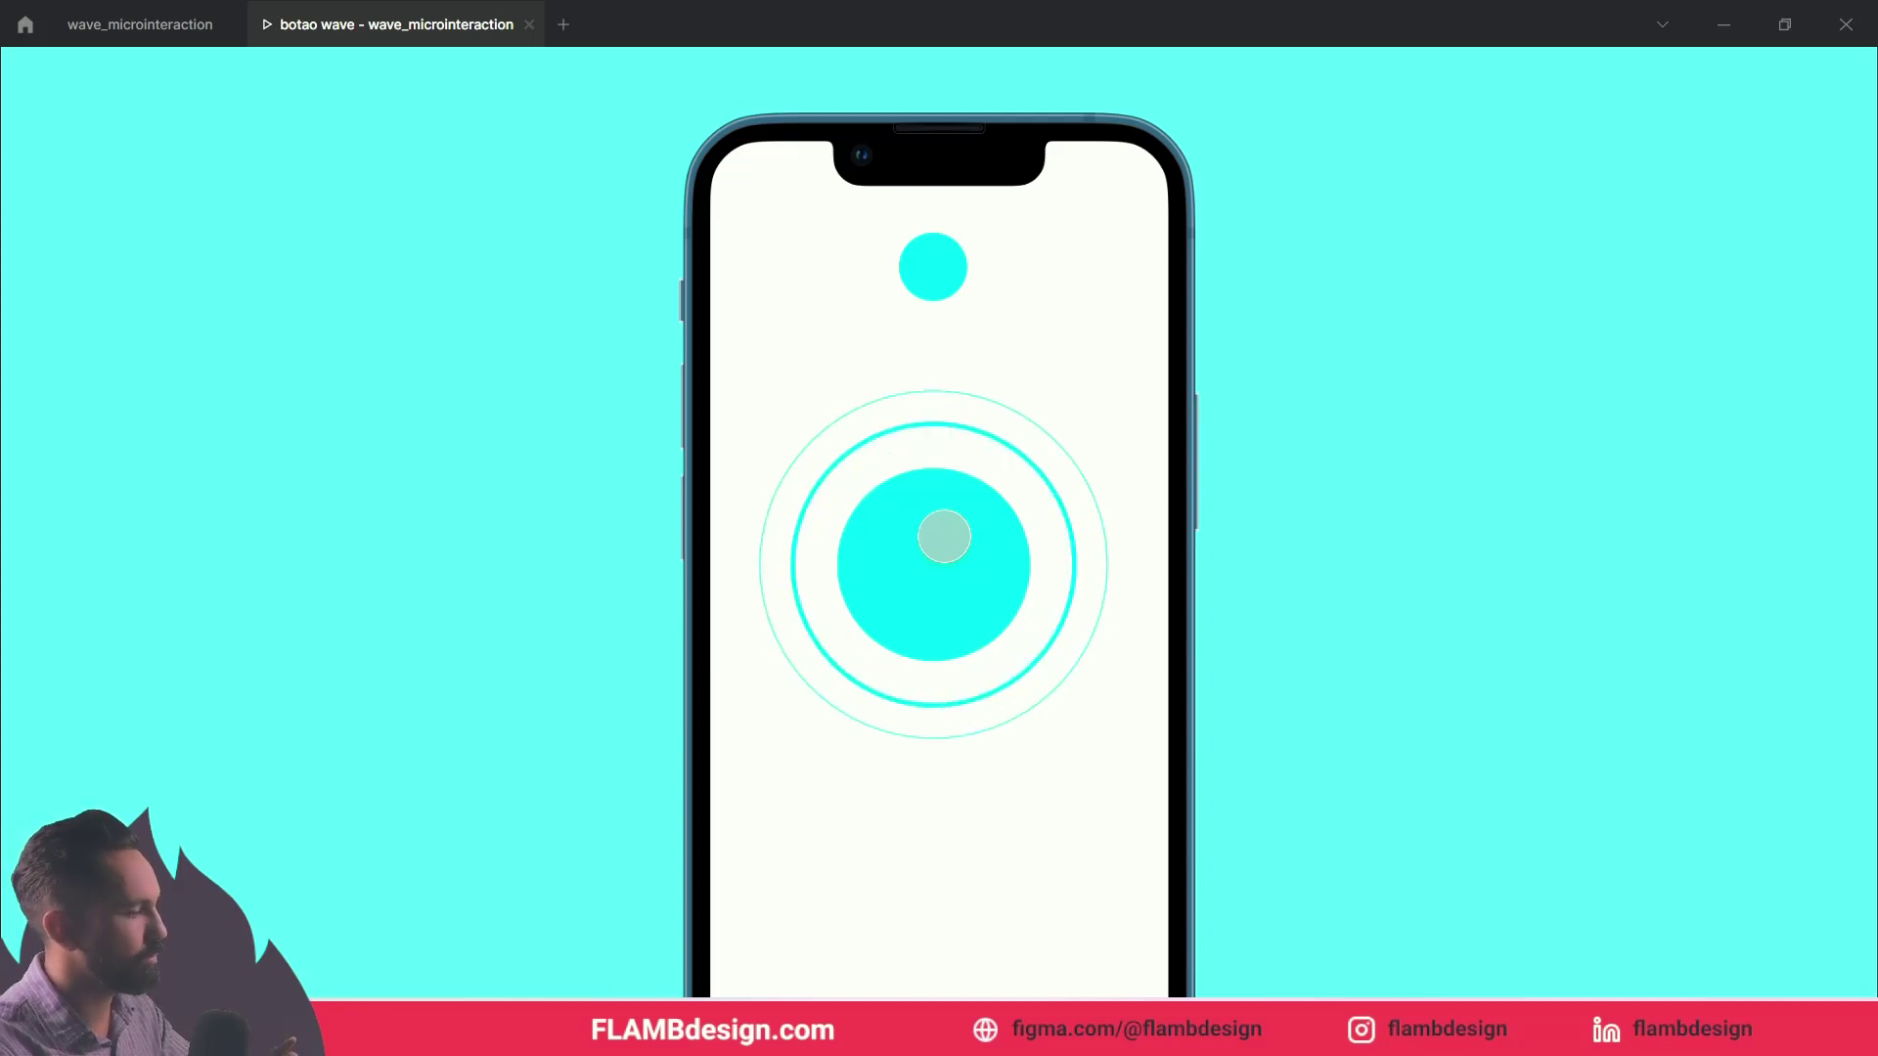
{"action": "left_click", "coordinate": [923, 294]}
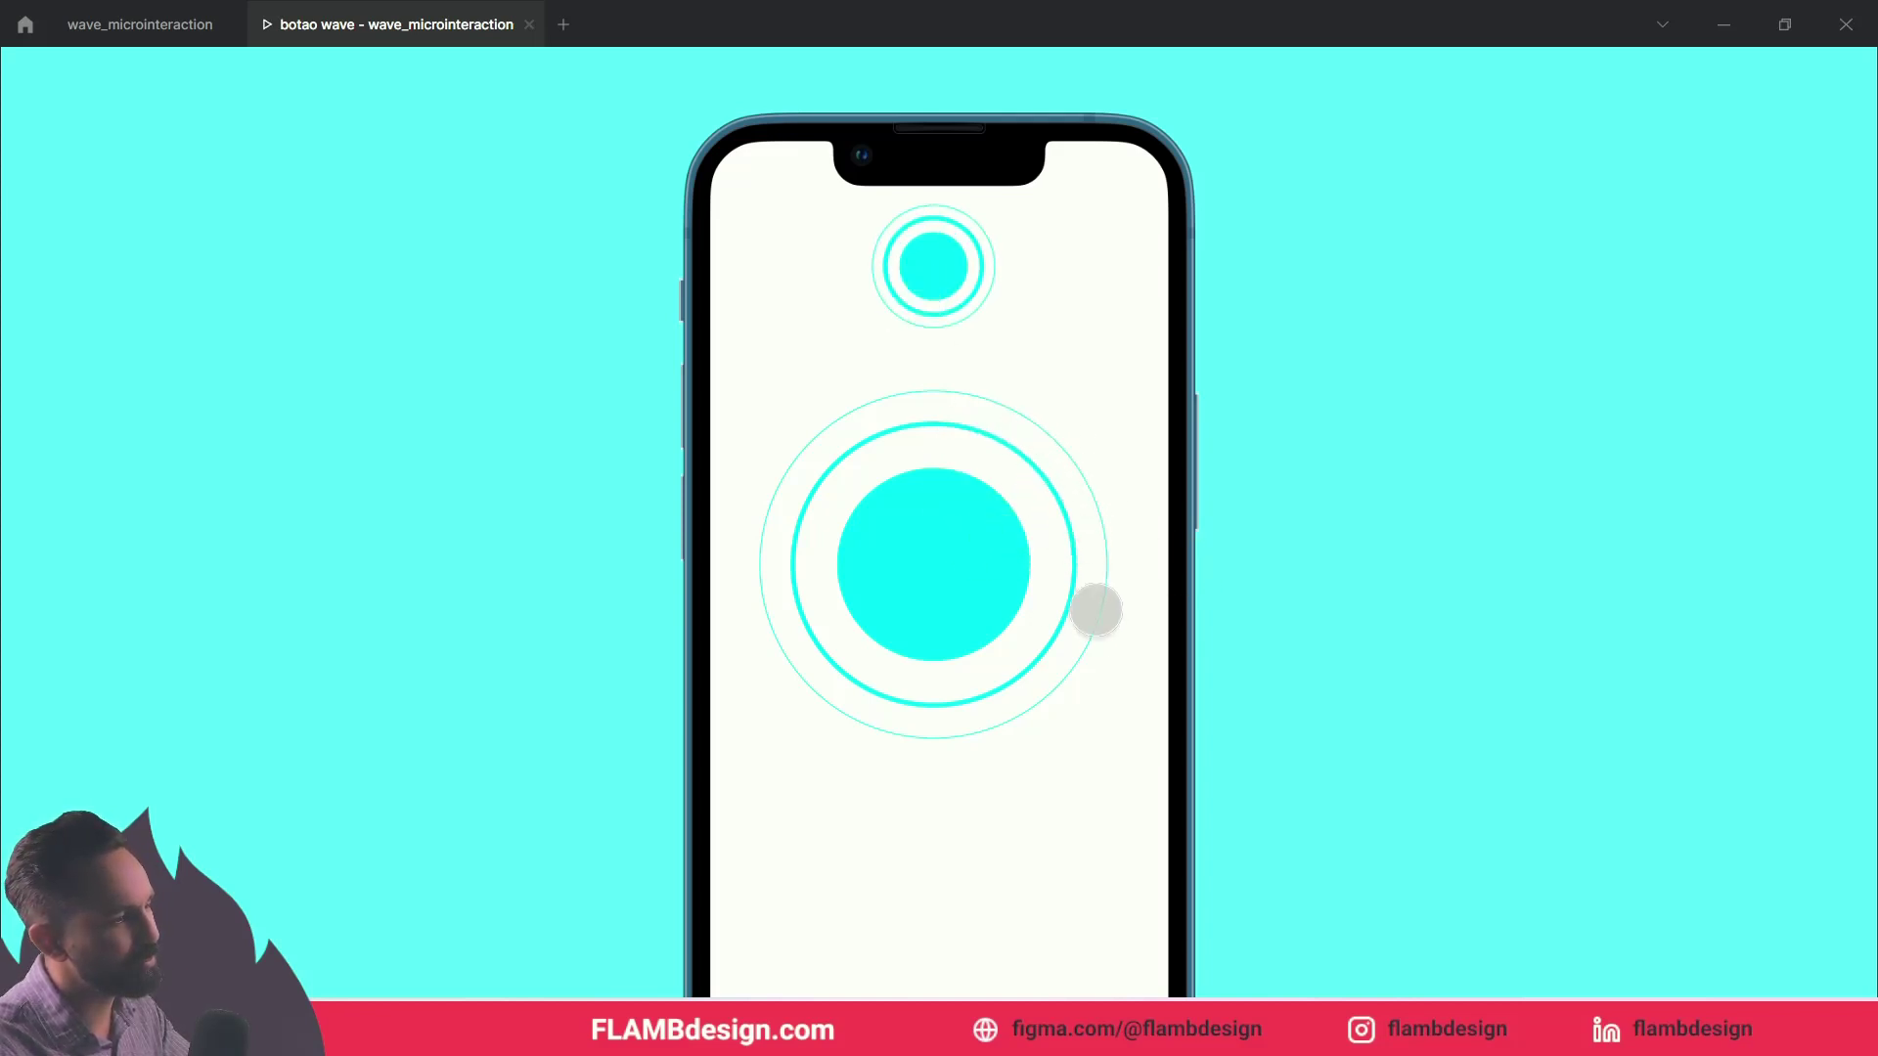
Step: Back in the design file, delete the enlarged button from the iPhone frame
{"action": "left_click", "coordinate": [219, 33]}
{"action": "scroll", "coordinate": [910, 761], "scroll_direction": "down", "scroll_amount": 2}
{"action": "key", "text": "Delete"}
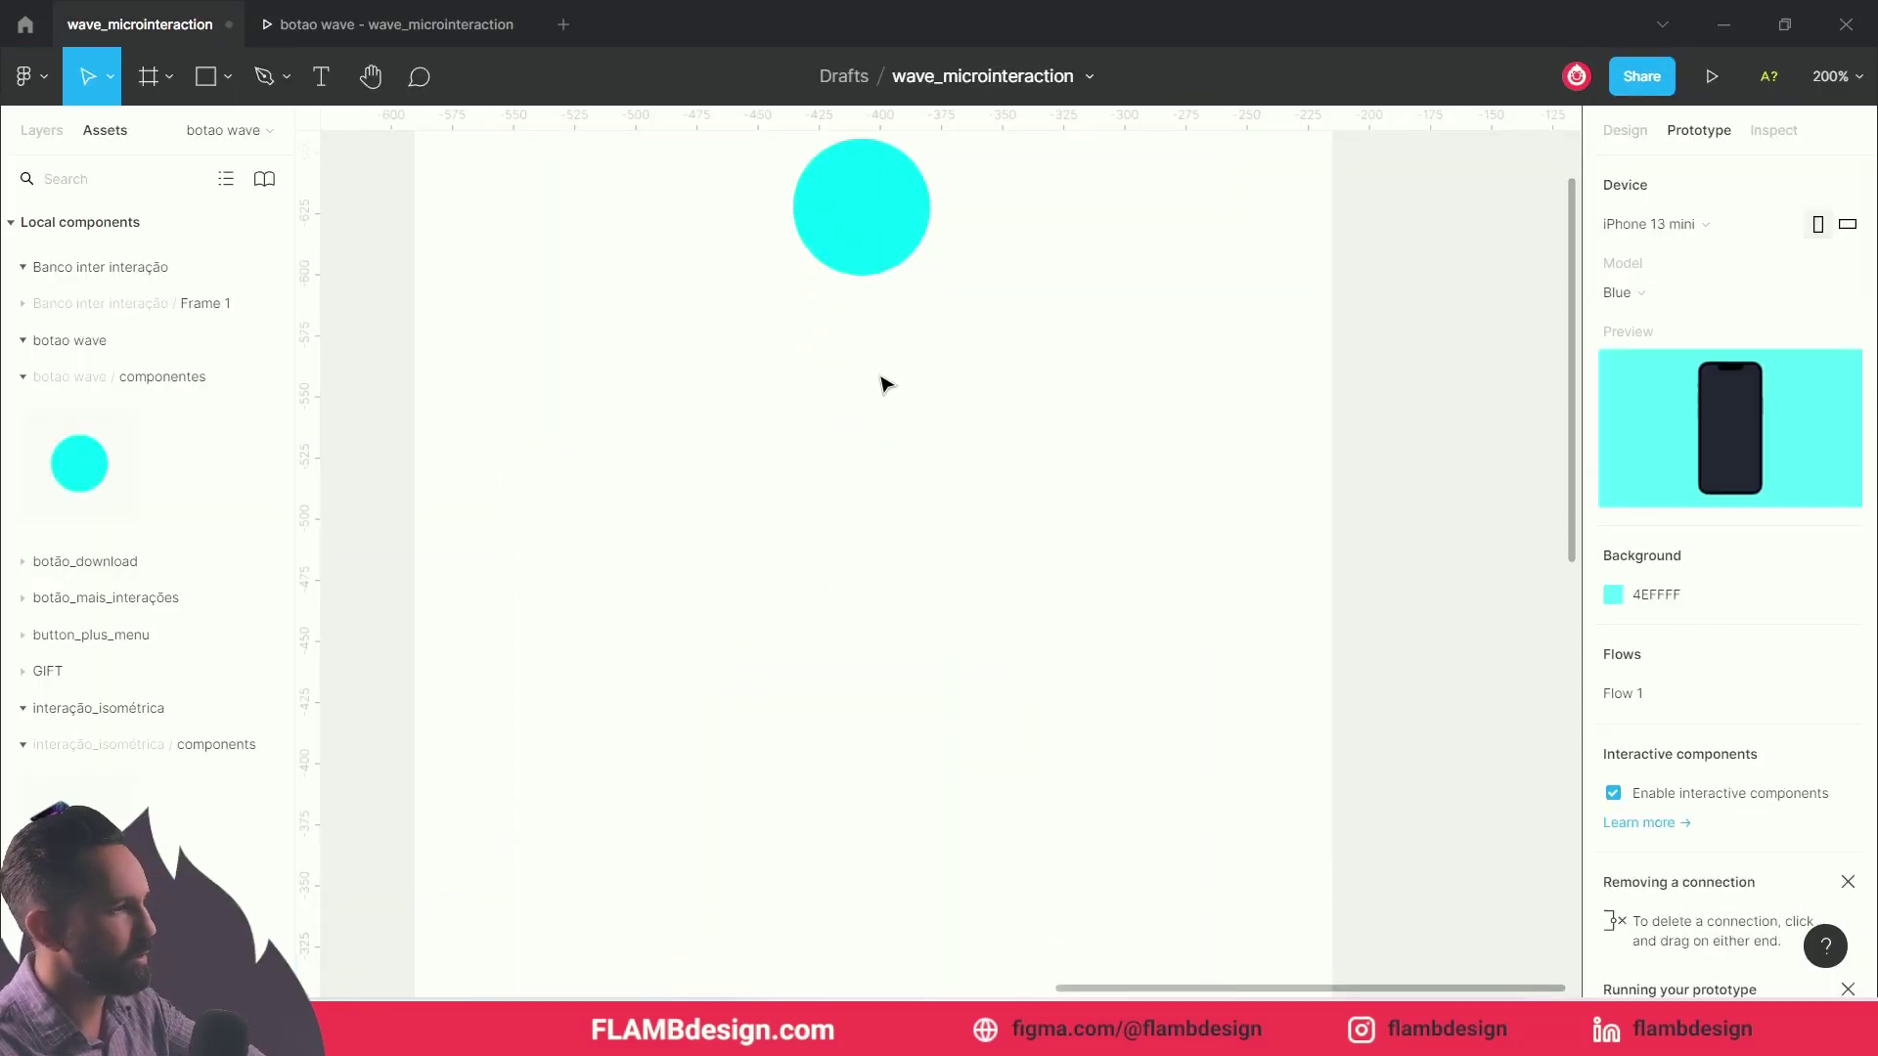
Step: Alt-drag a copy of the small button down into the lower part of the frame
{"action": "left_click", "coordinate": [889, 231]}
{"action": "mouse_move", "coordinate": [889, 231]}
{"action": "left_mouse_down"}
{"action": "mouse_move", "coordinate": [953, 917]}
{"action": "mouse_move", "coordinate": [925, 826]}
{"action": "left_mouse_up"}
{"action": "scroll", "coordinate": [925, 826], "scroll_direction": "down", "scroll_amount": 3}
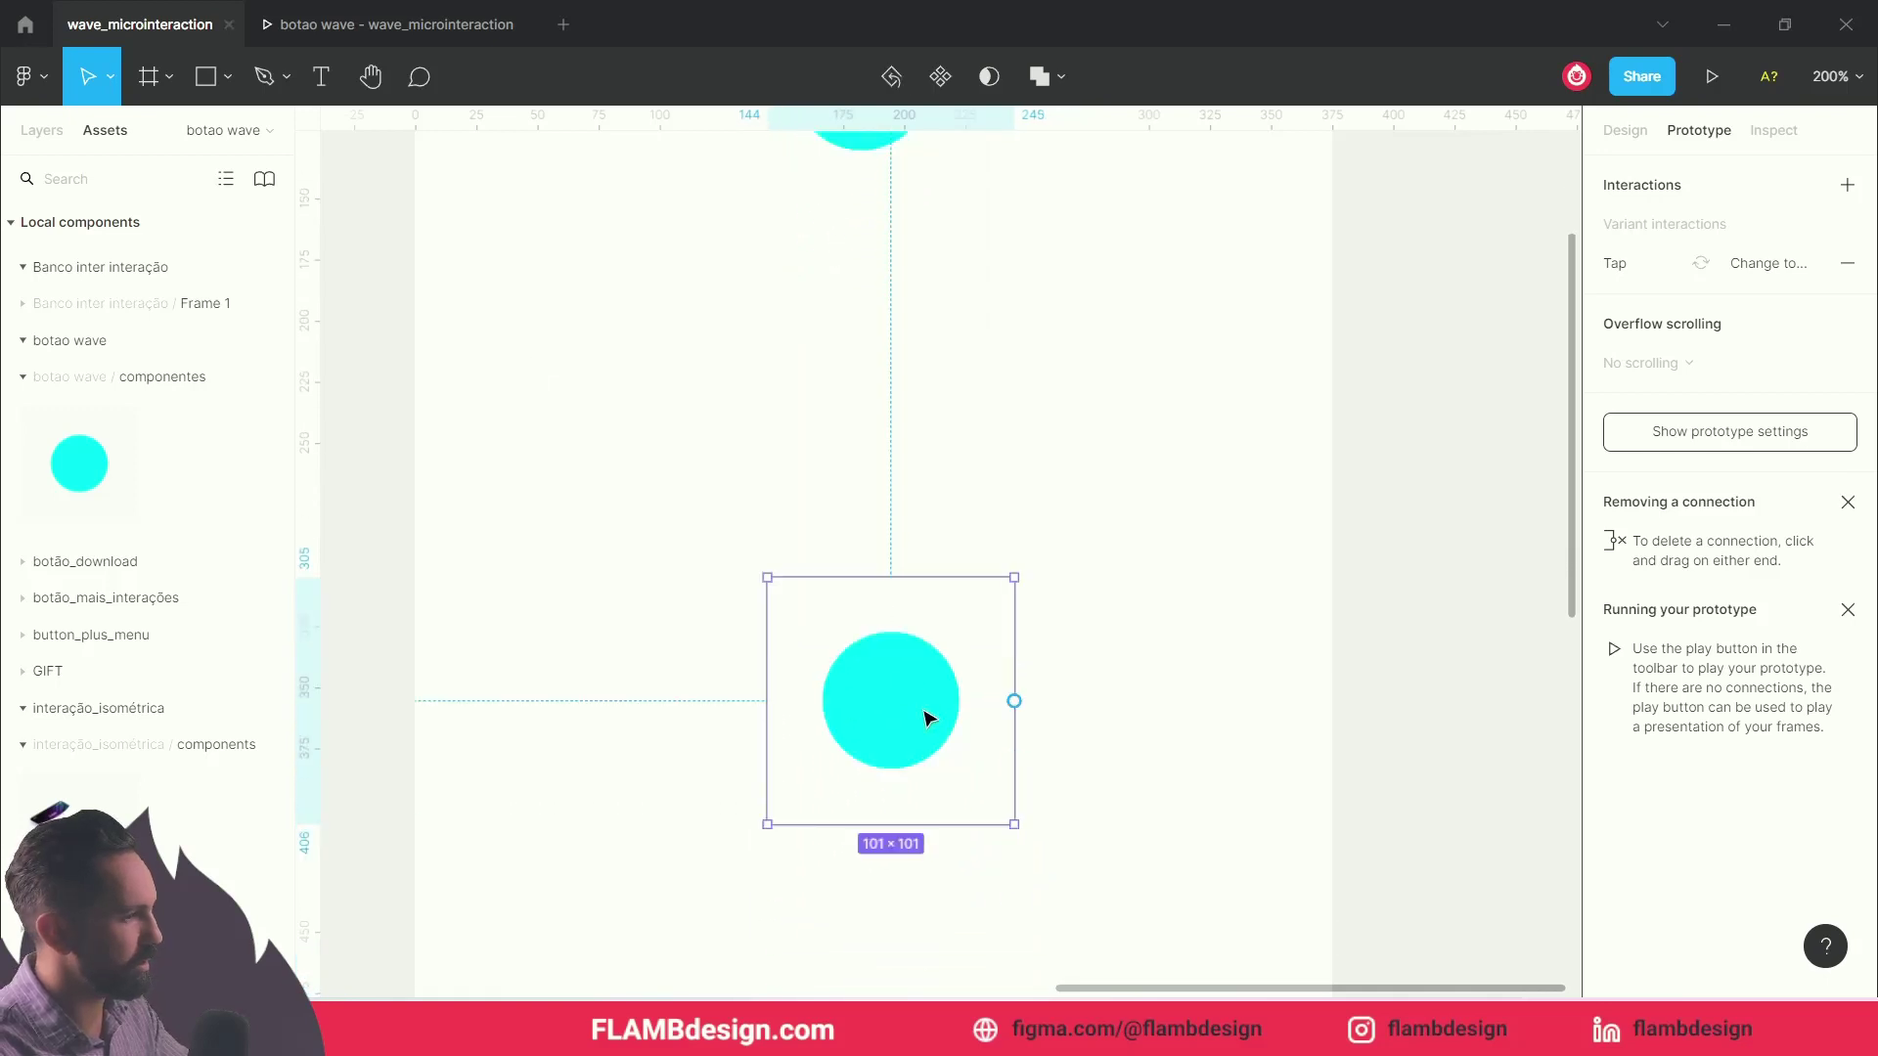
Step: Scale the button copy proportionally with the Scale tool (K) to 205 × 205
{"action": "left_click_drag", "start_coordinate": [1013, 821], "coordinate": [1067, 873]}
{"action": "key", "text": "ctrl+z"}
{"action": "left_click", "coordinate": [110, 77]}
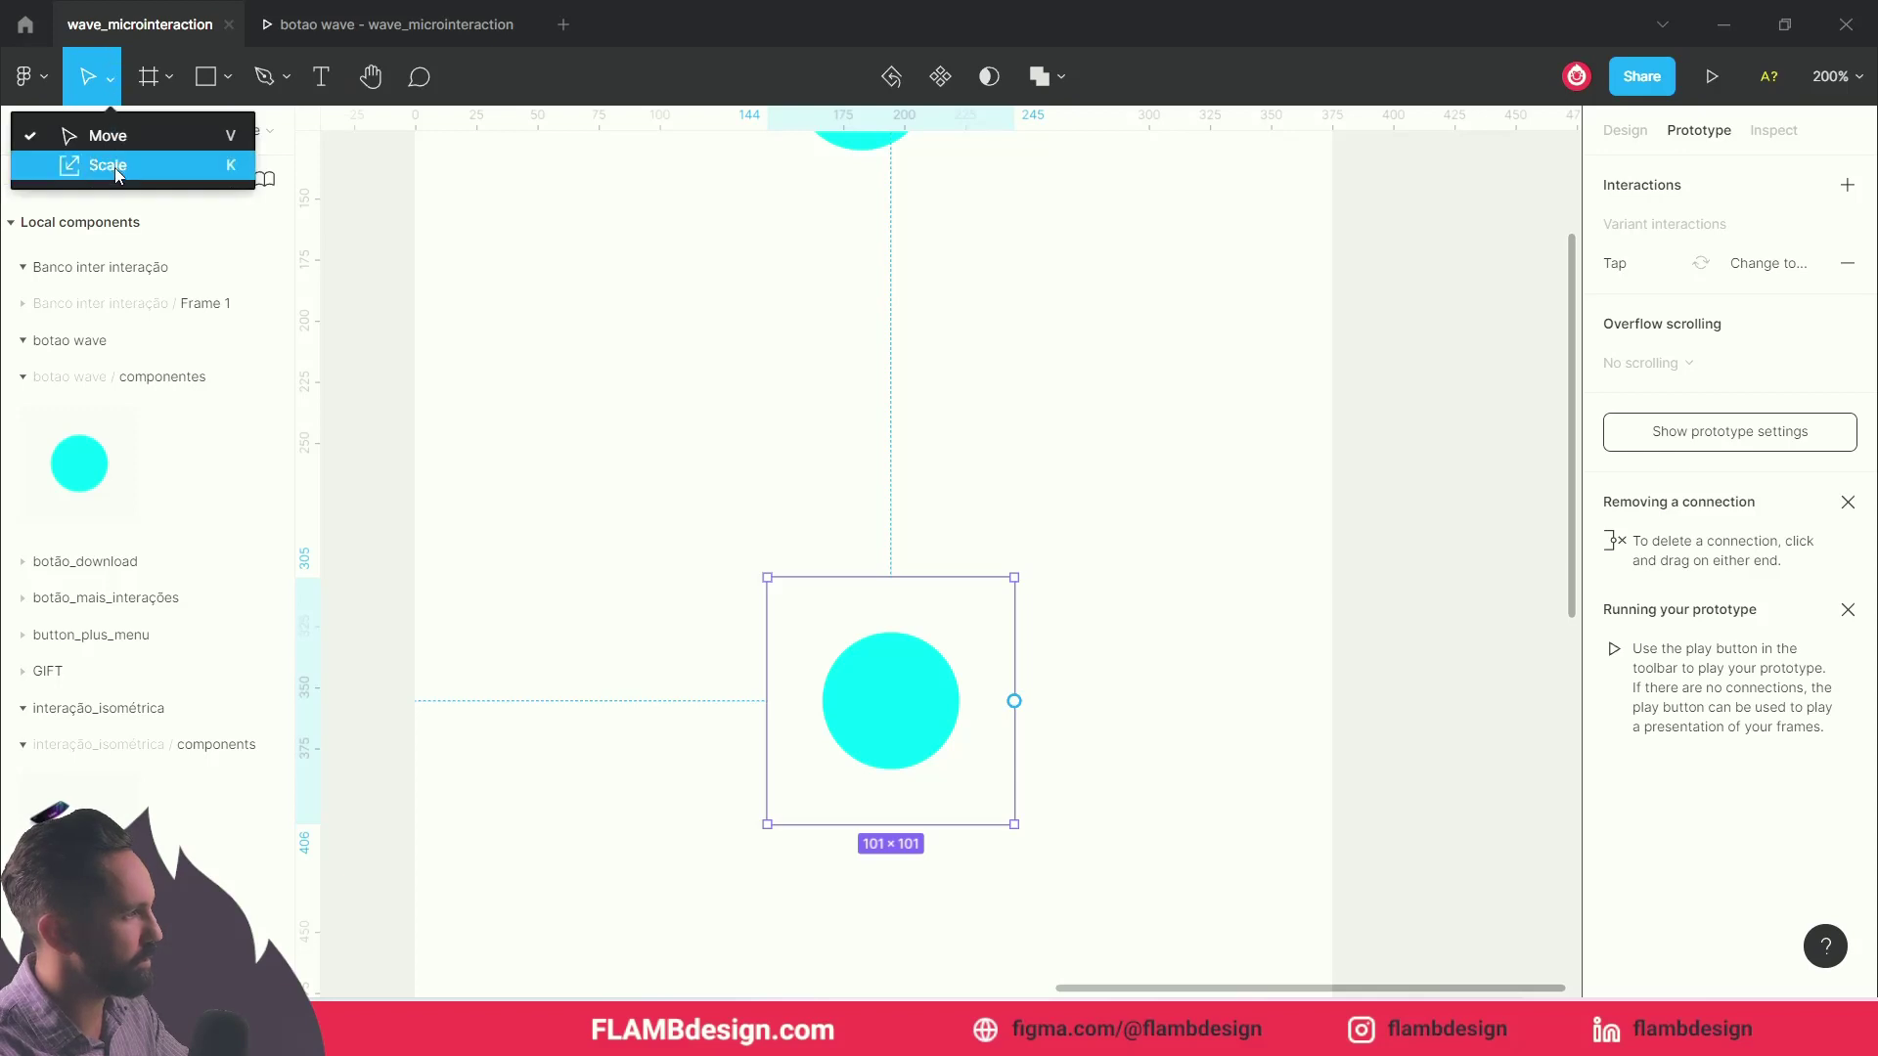
{"action": "left_click", "coordinate": [108, 164]}
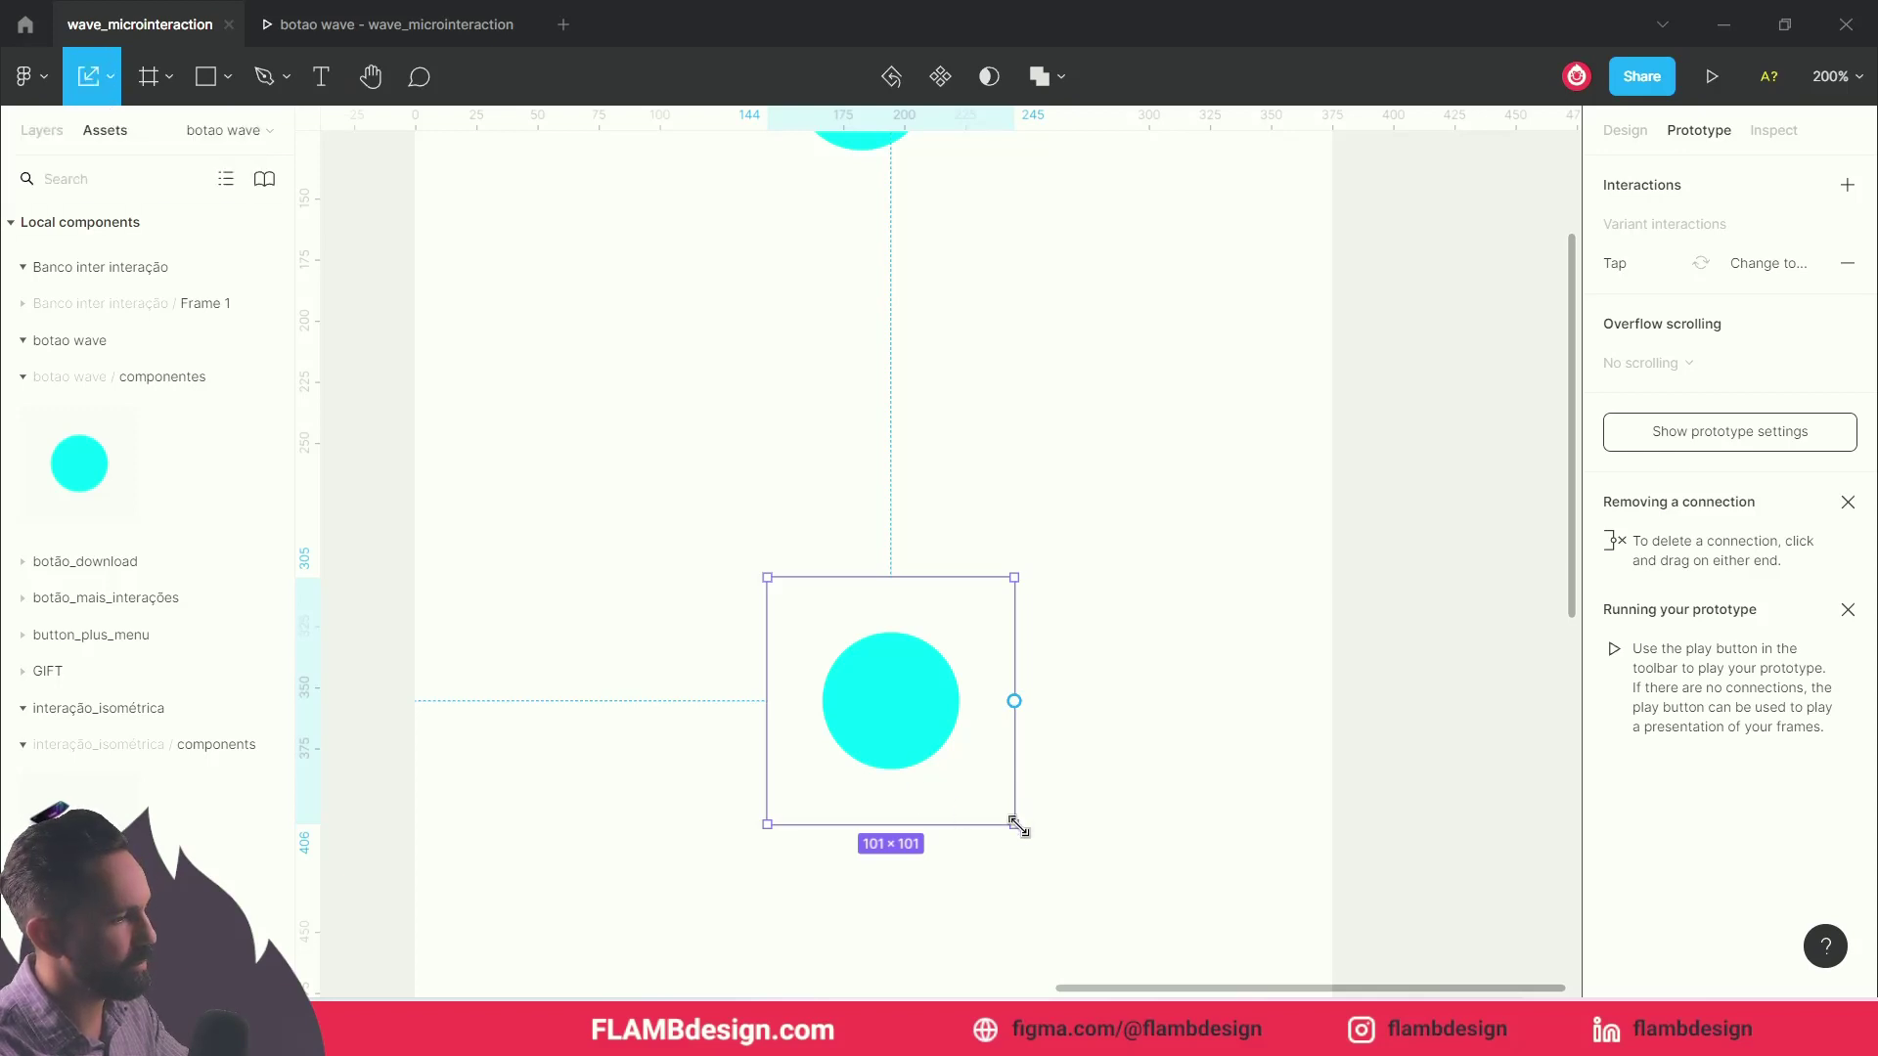
{"action": "left_click_drag", "start_coordinate": [1014, 822], "coordinate": [1156, 964]}
Step: Tap the 205 × 205 centre button repeatedly in the preview to replay its wave rings
{"action": "left_click", "coordinate": [376, 24]}
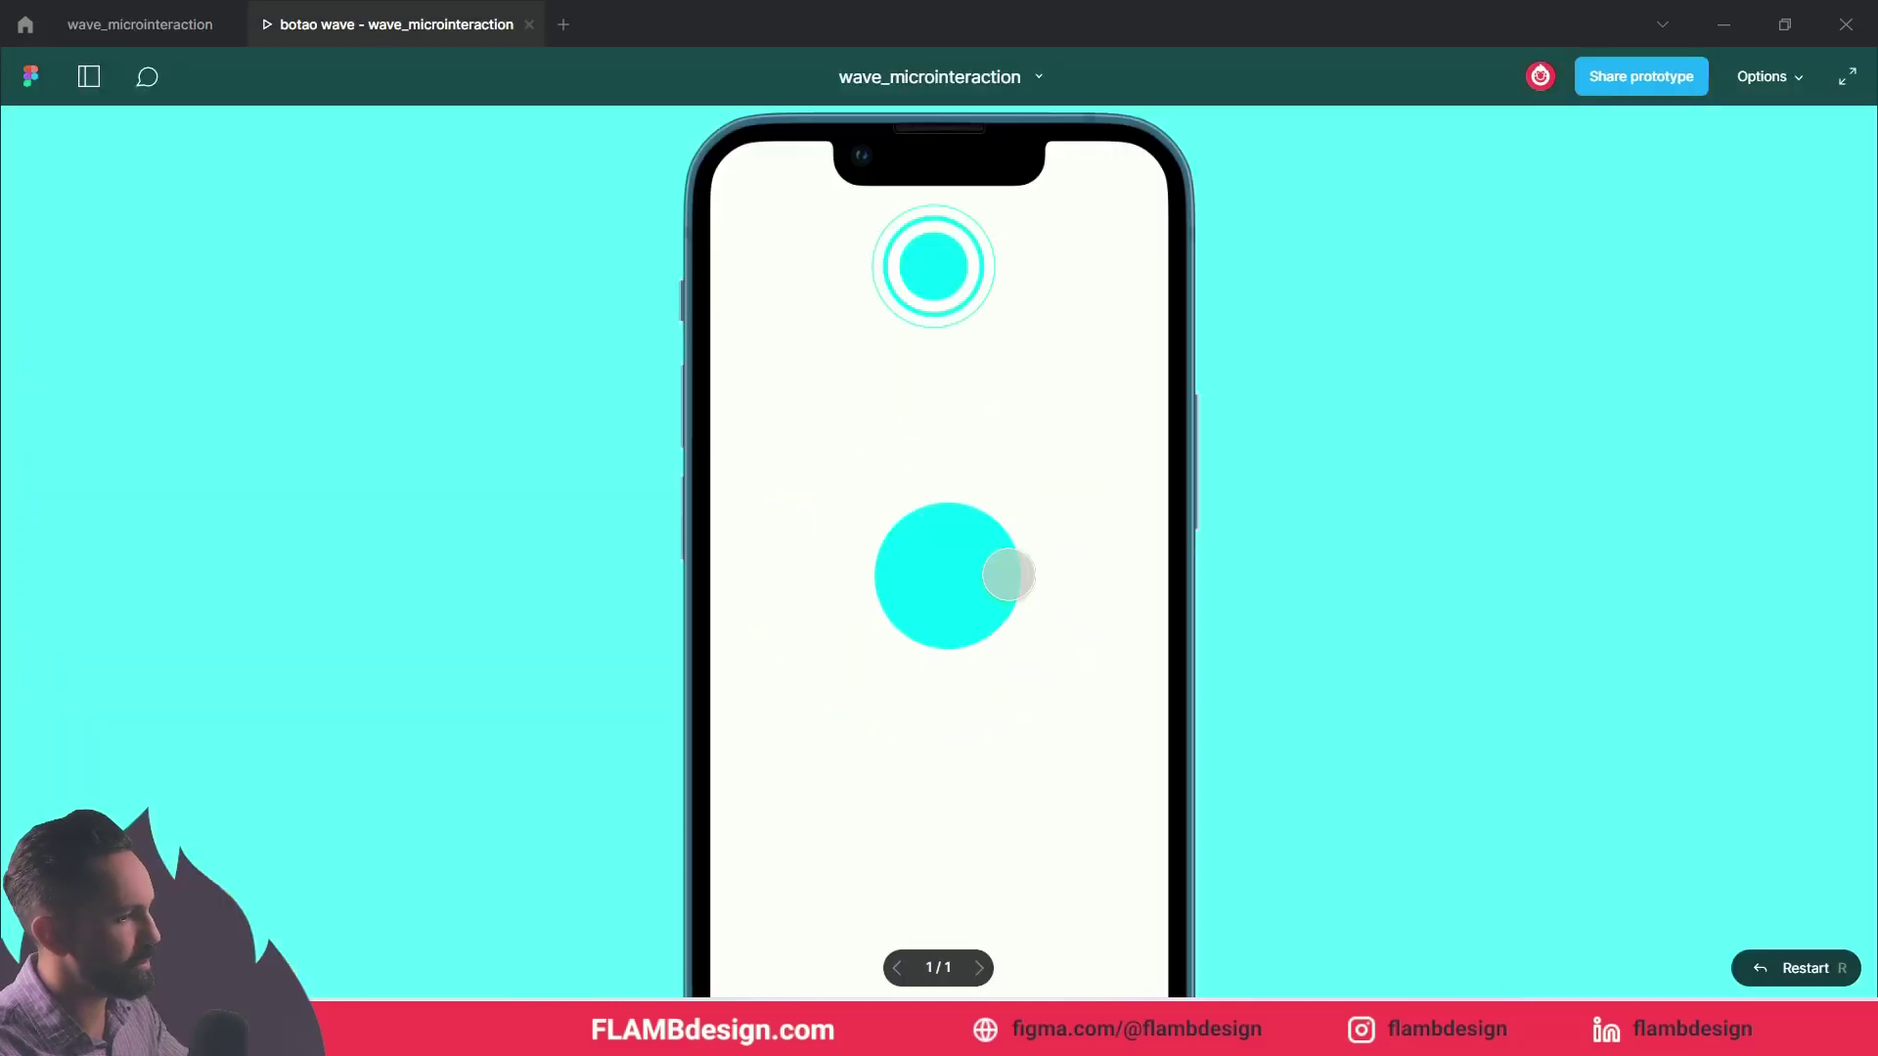
{"action": "left_click", "coordinate": [963, 573]}
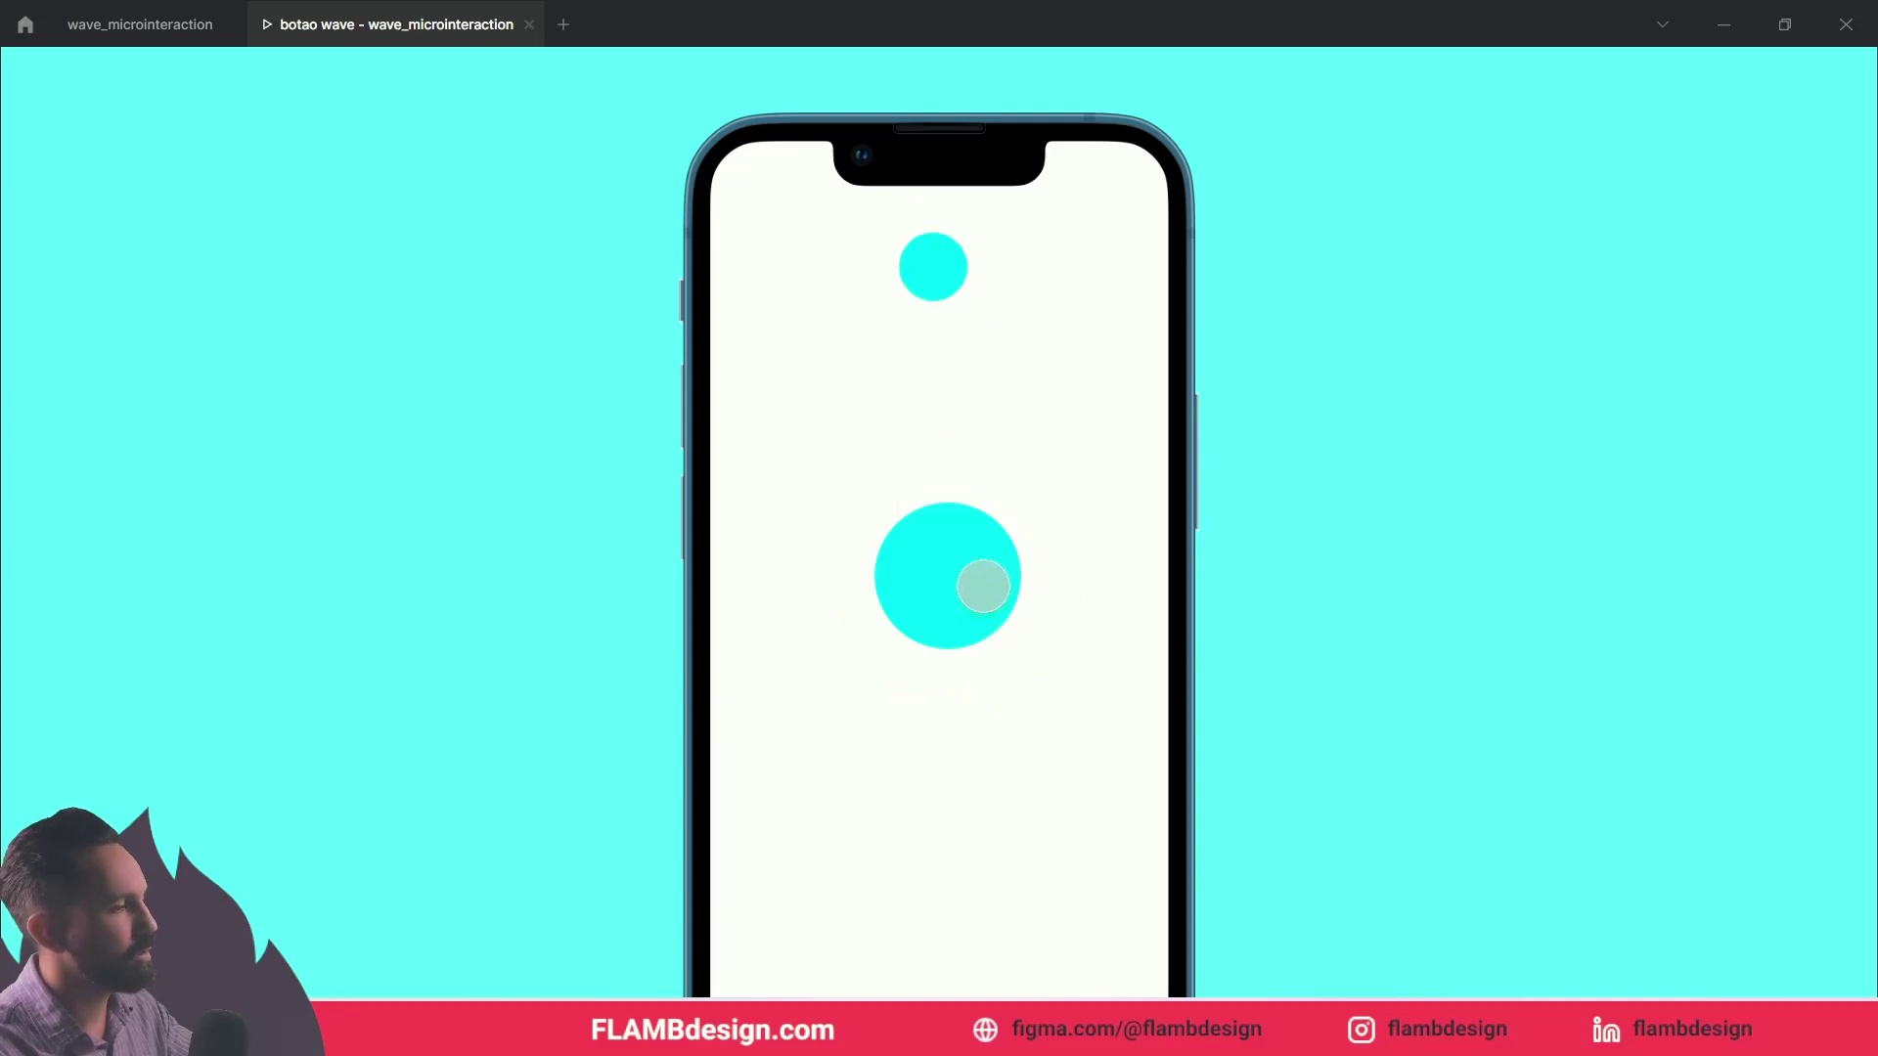
{"action": "left_click", "coordinate": [982, 584]}
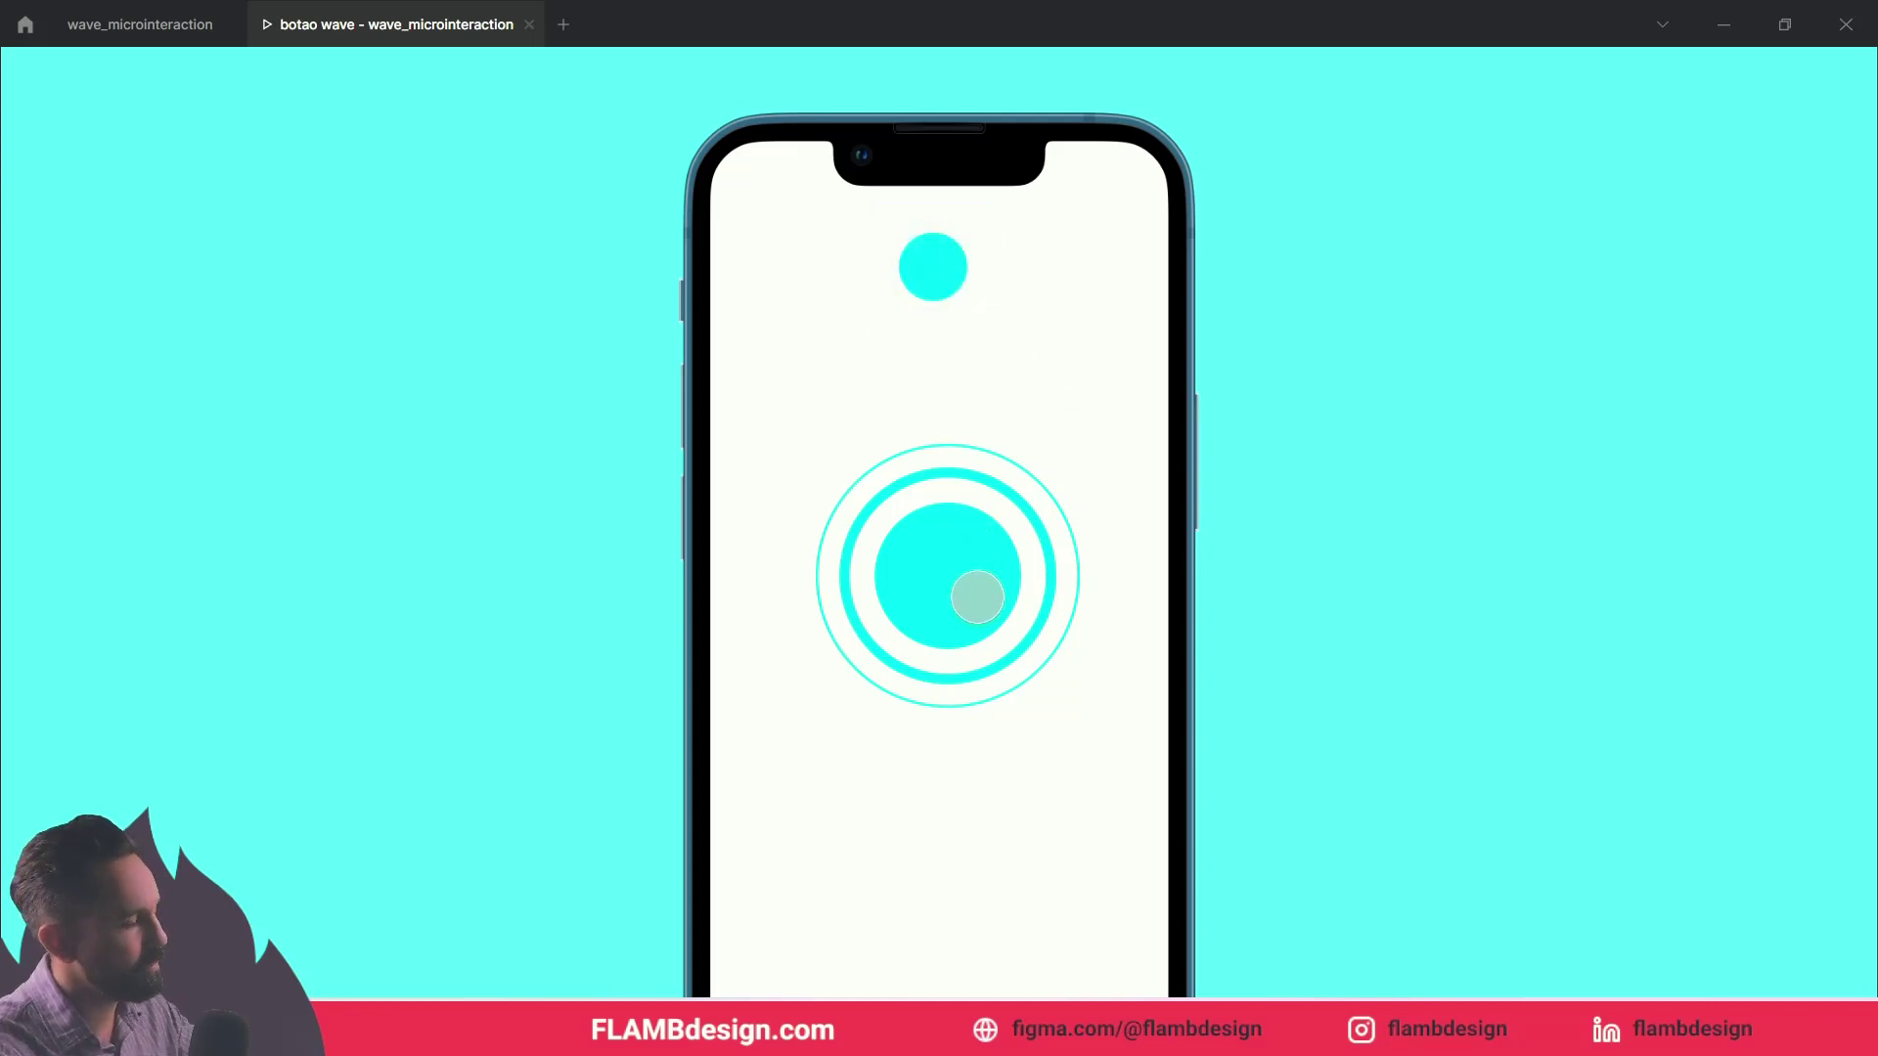
{"action": "left_click", "coordinate": [971, 581]}
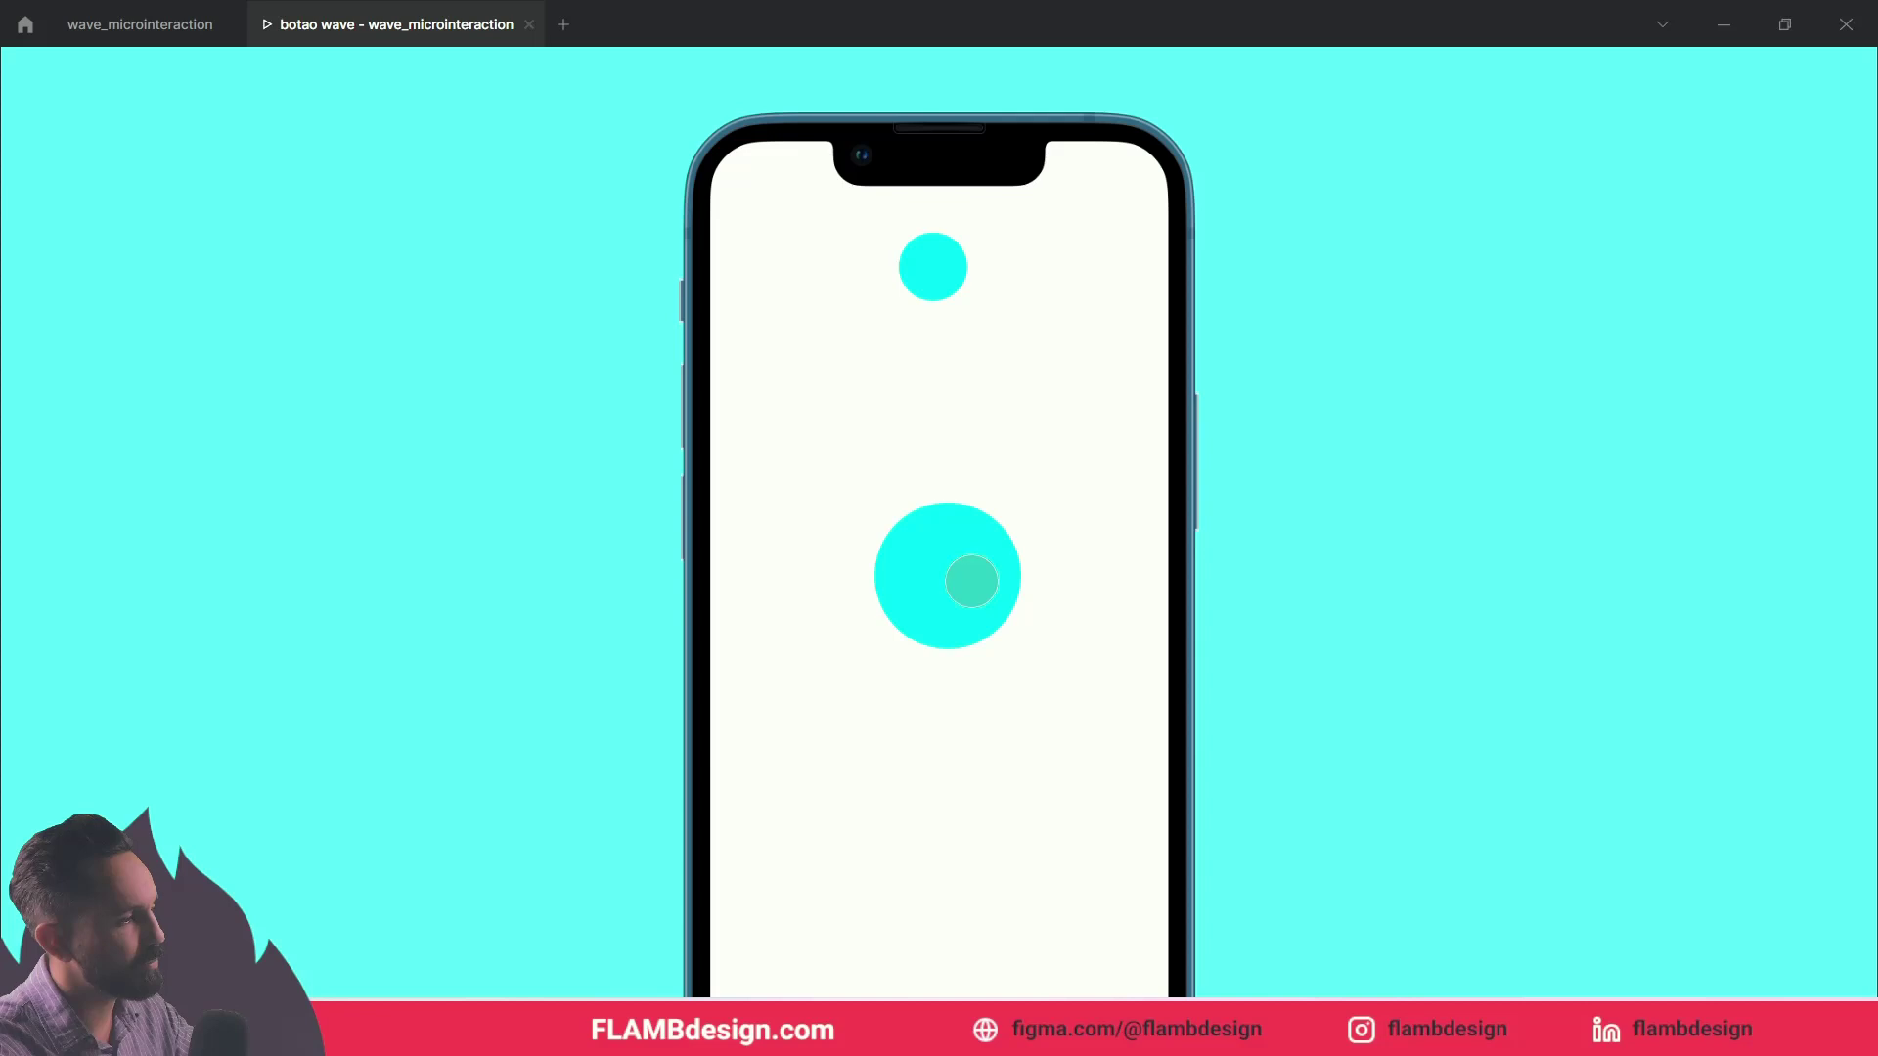
{"action": "left_click", "coordinate": [971, 581]}
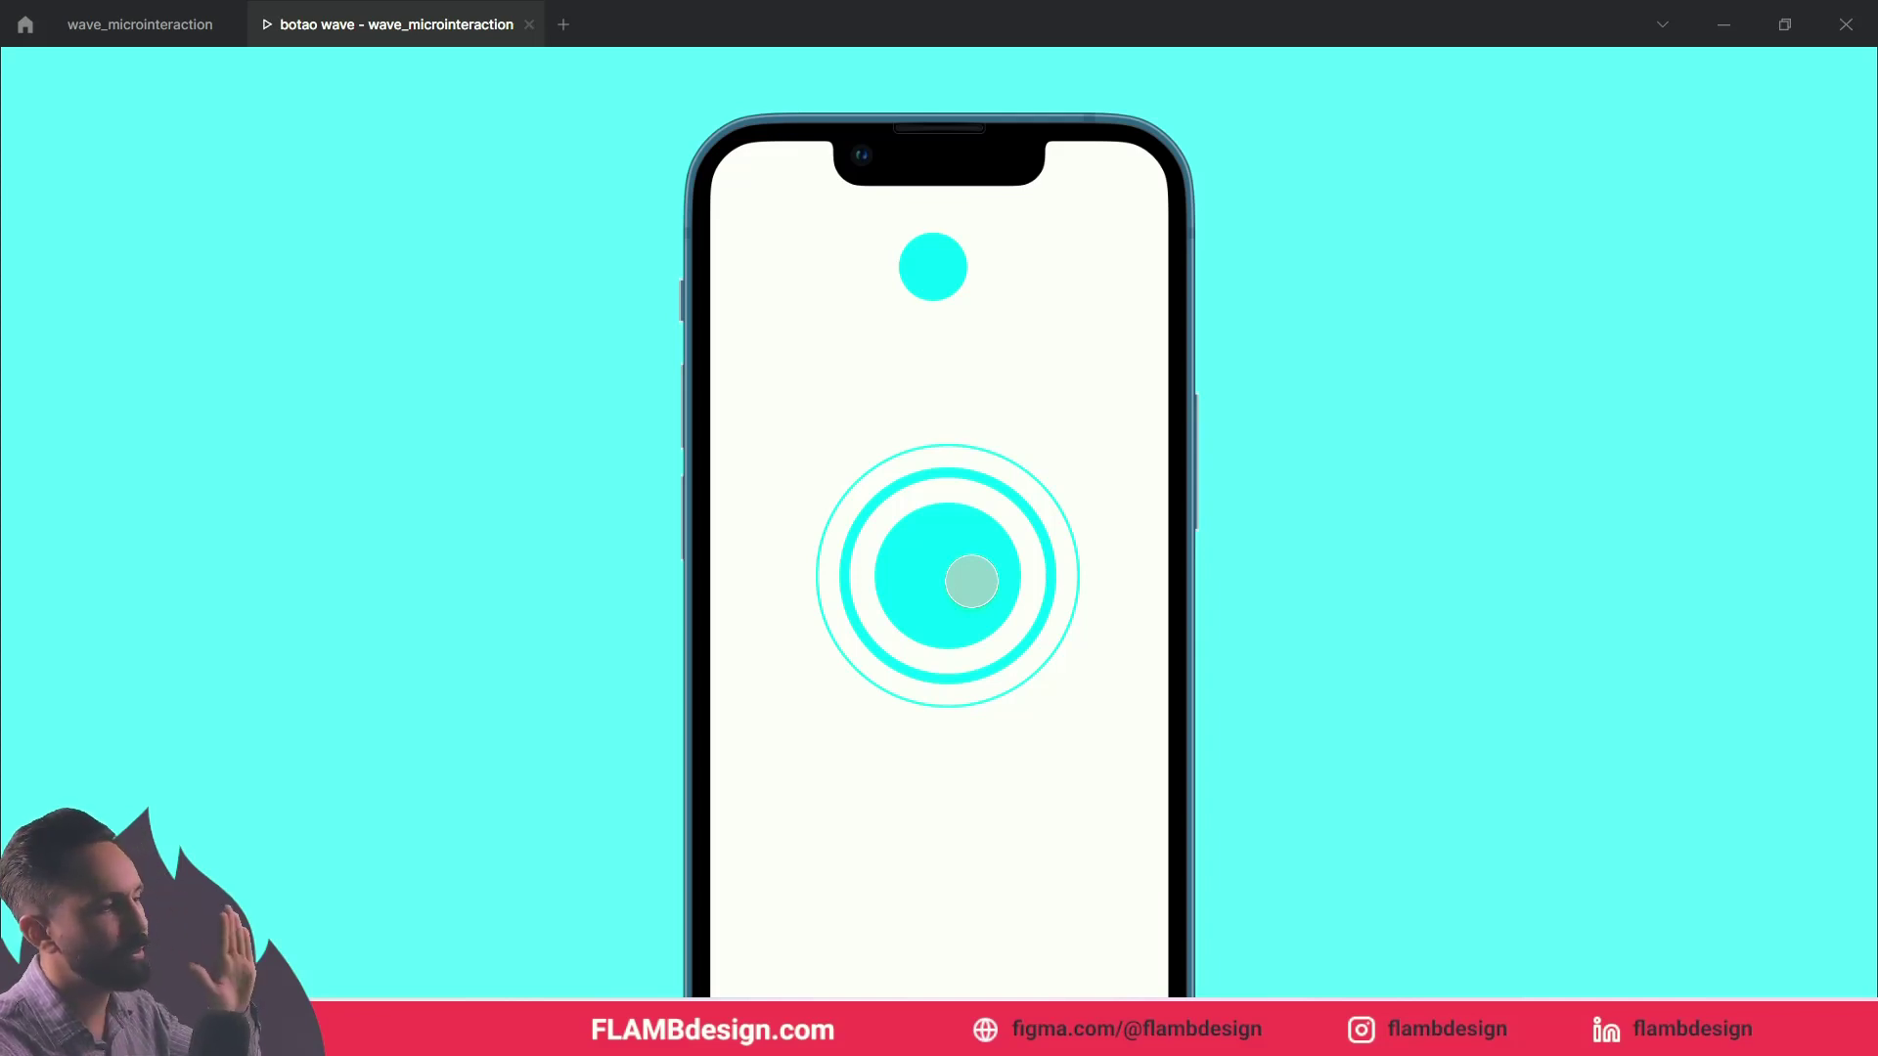
{"action": "left_click", "coordinate": [970, 580]}
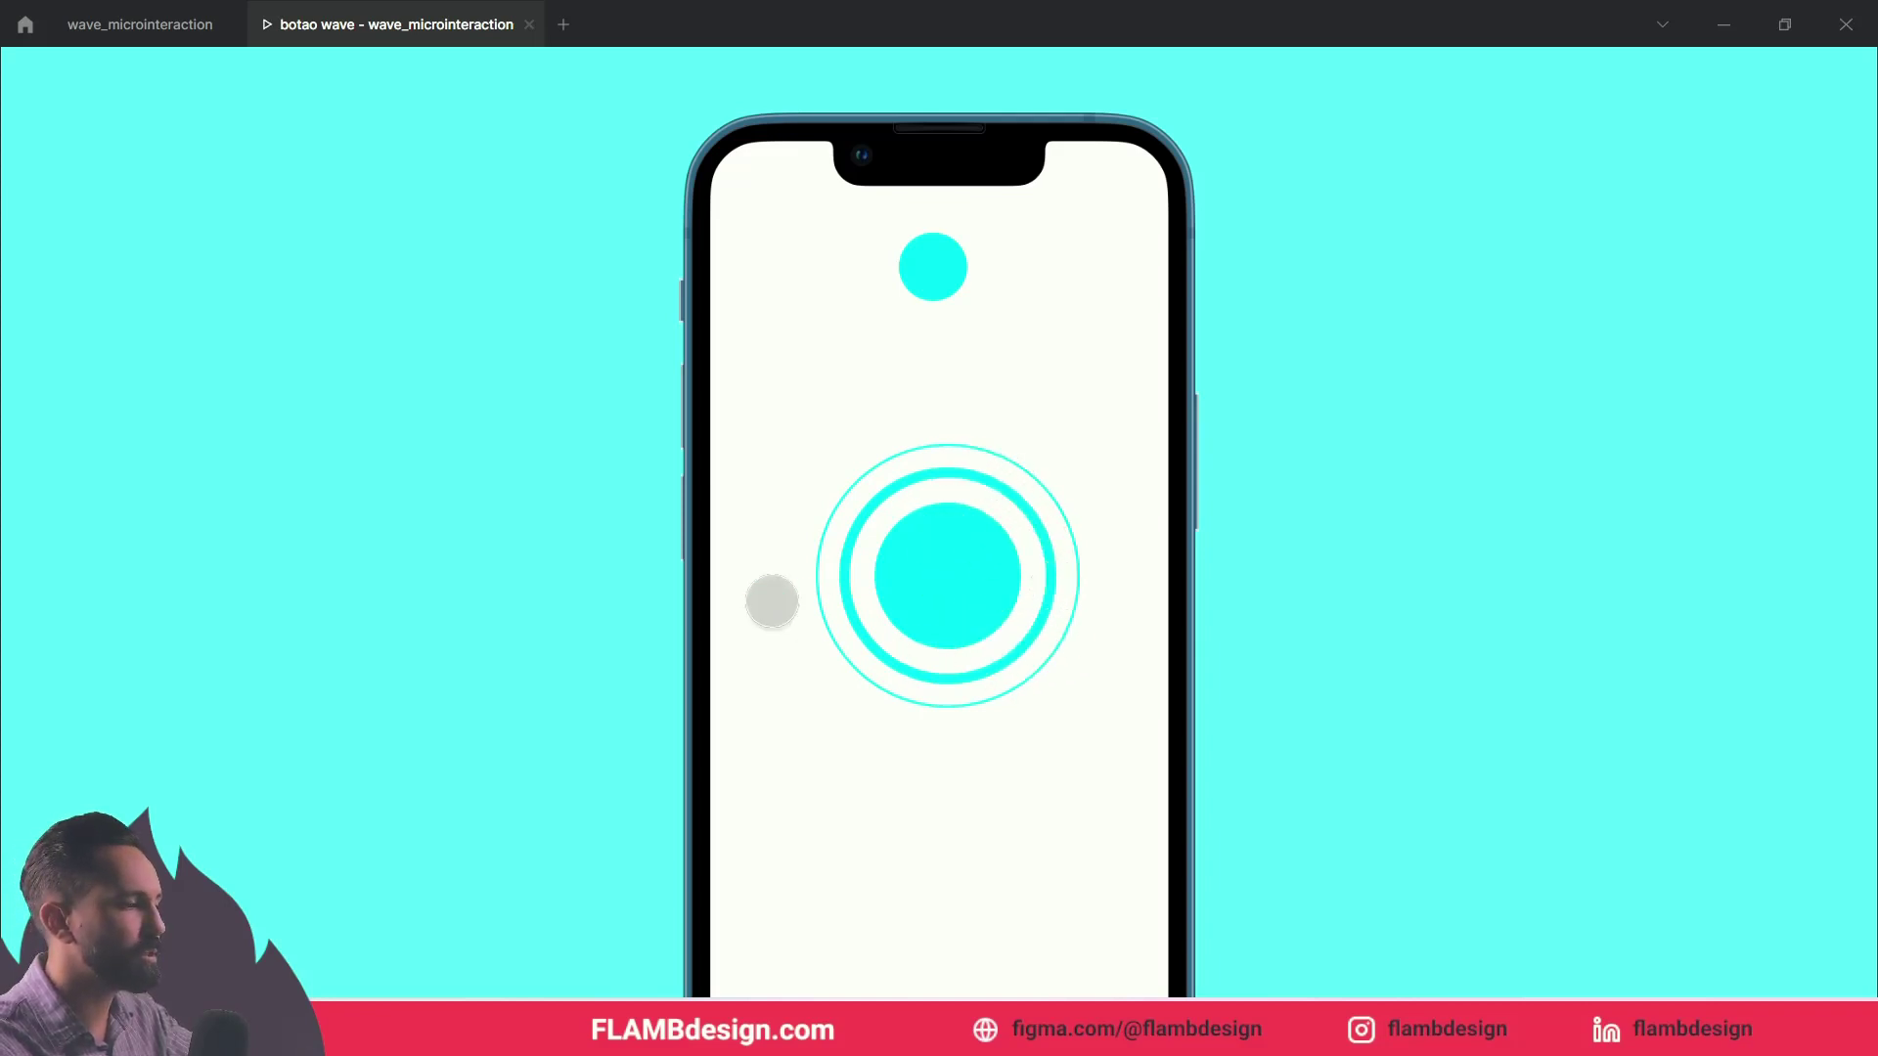
{"action": "left_click", "coordinate": [171, 28]}
{"action": "mouse_move", "coordinate": [524, 554]}
{"action": "left_mouse_down"}
{"action": "mouse_move", "coordinate": [1210, 401]}
{"action": "mouse_move", "coordinate": [1790, 626]}
{"action": "left_mouse_up"}
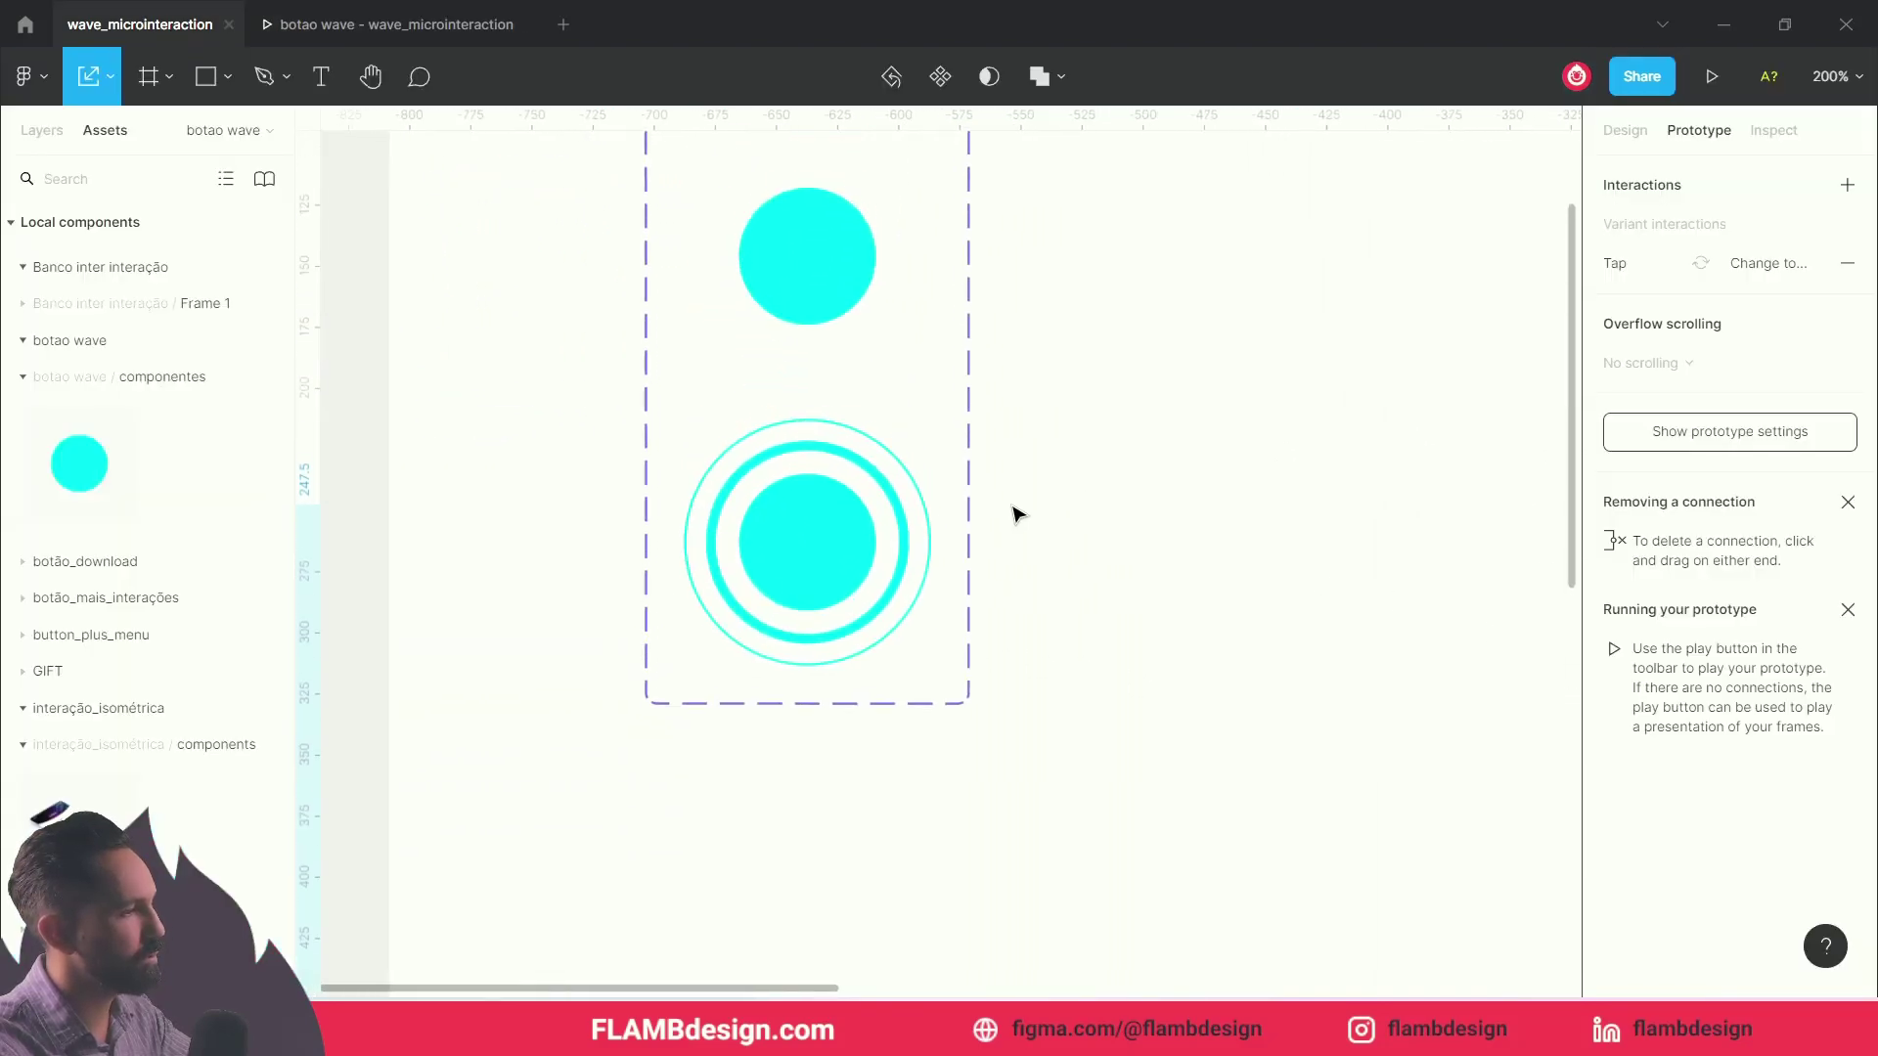
Step: Select ringed variant z in the button component set and return to the Move tool (V)
{"action": "left_click", "coordinate": [826, 626]}
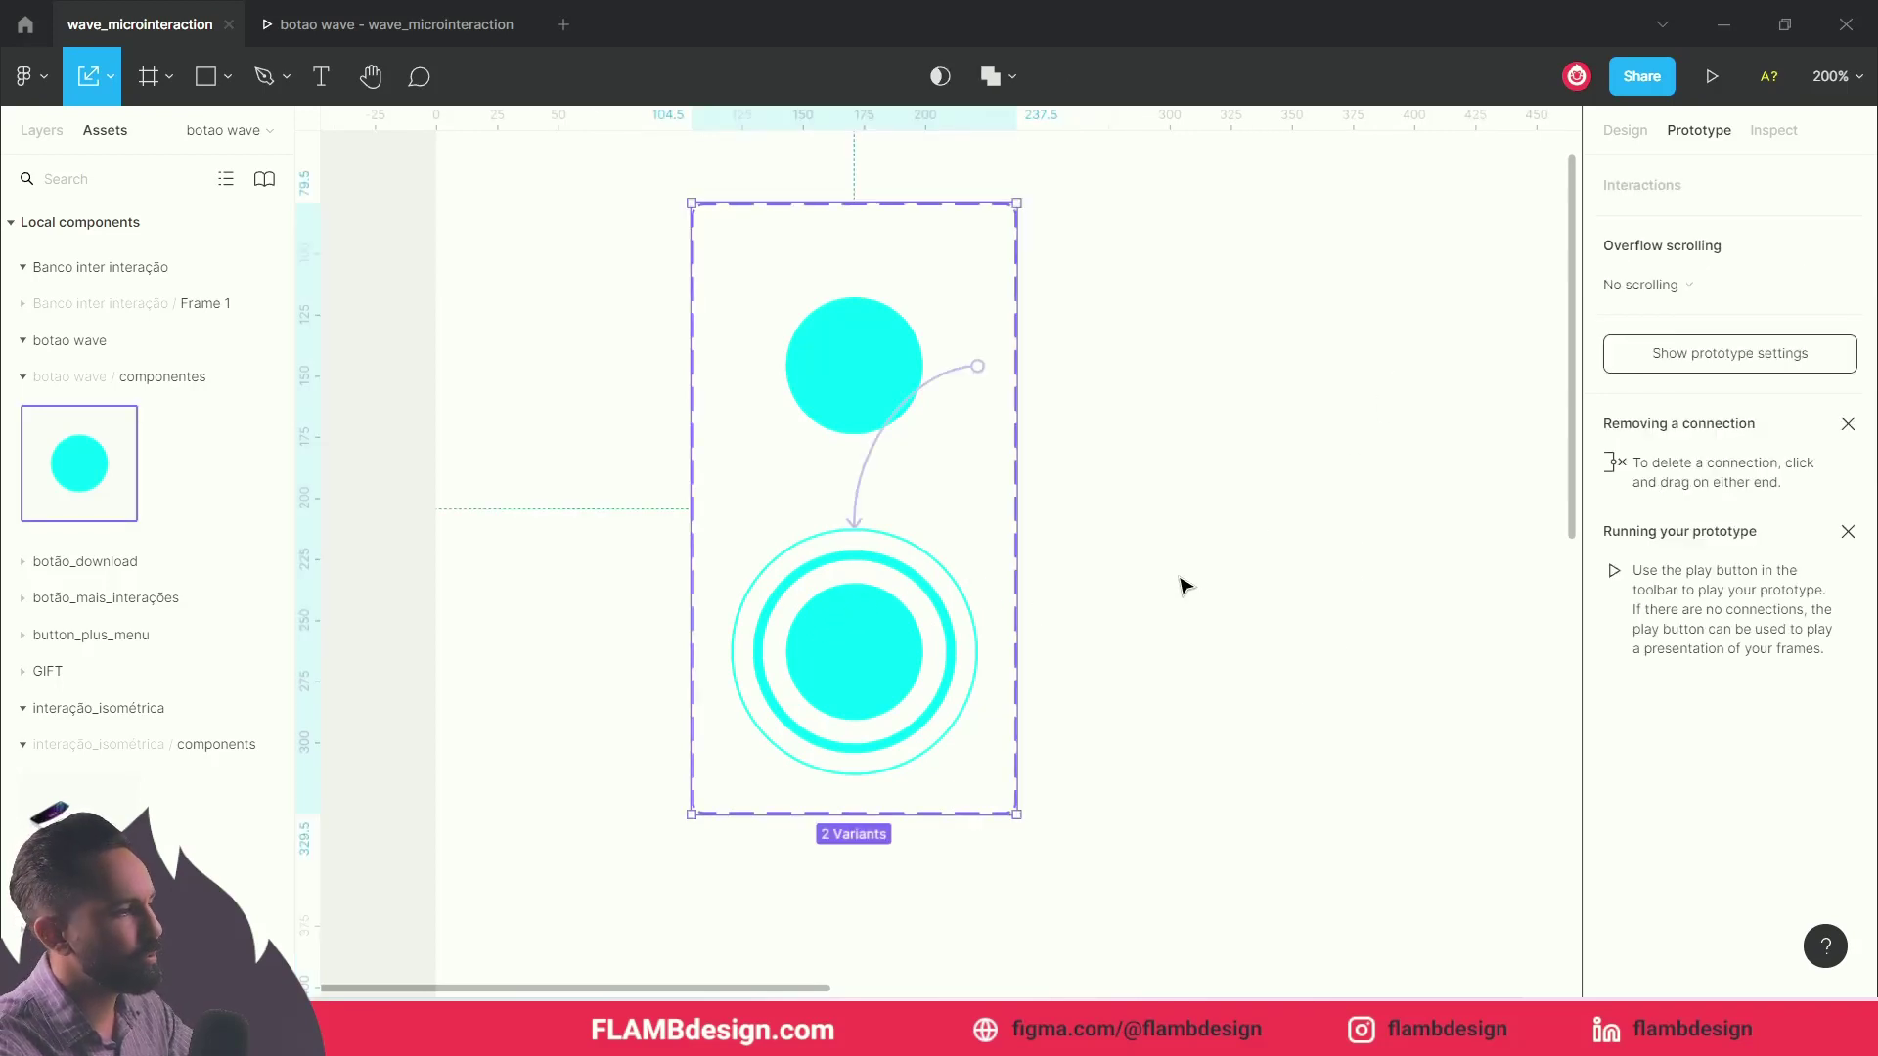
{"action": "scroll", "coordinate": [1179, 590], "scroll_direction": "down", "scroll_amount": 1}
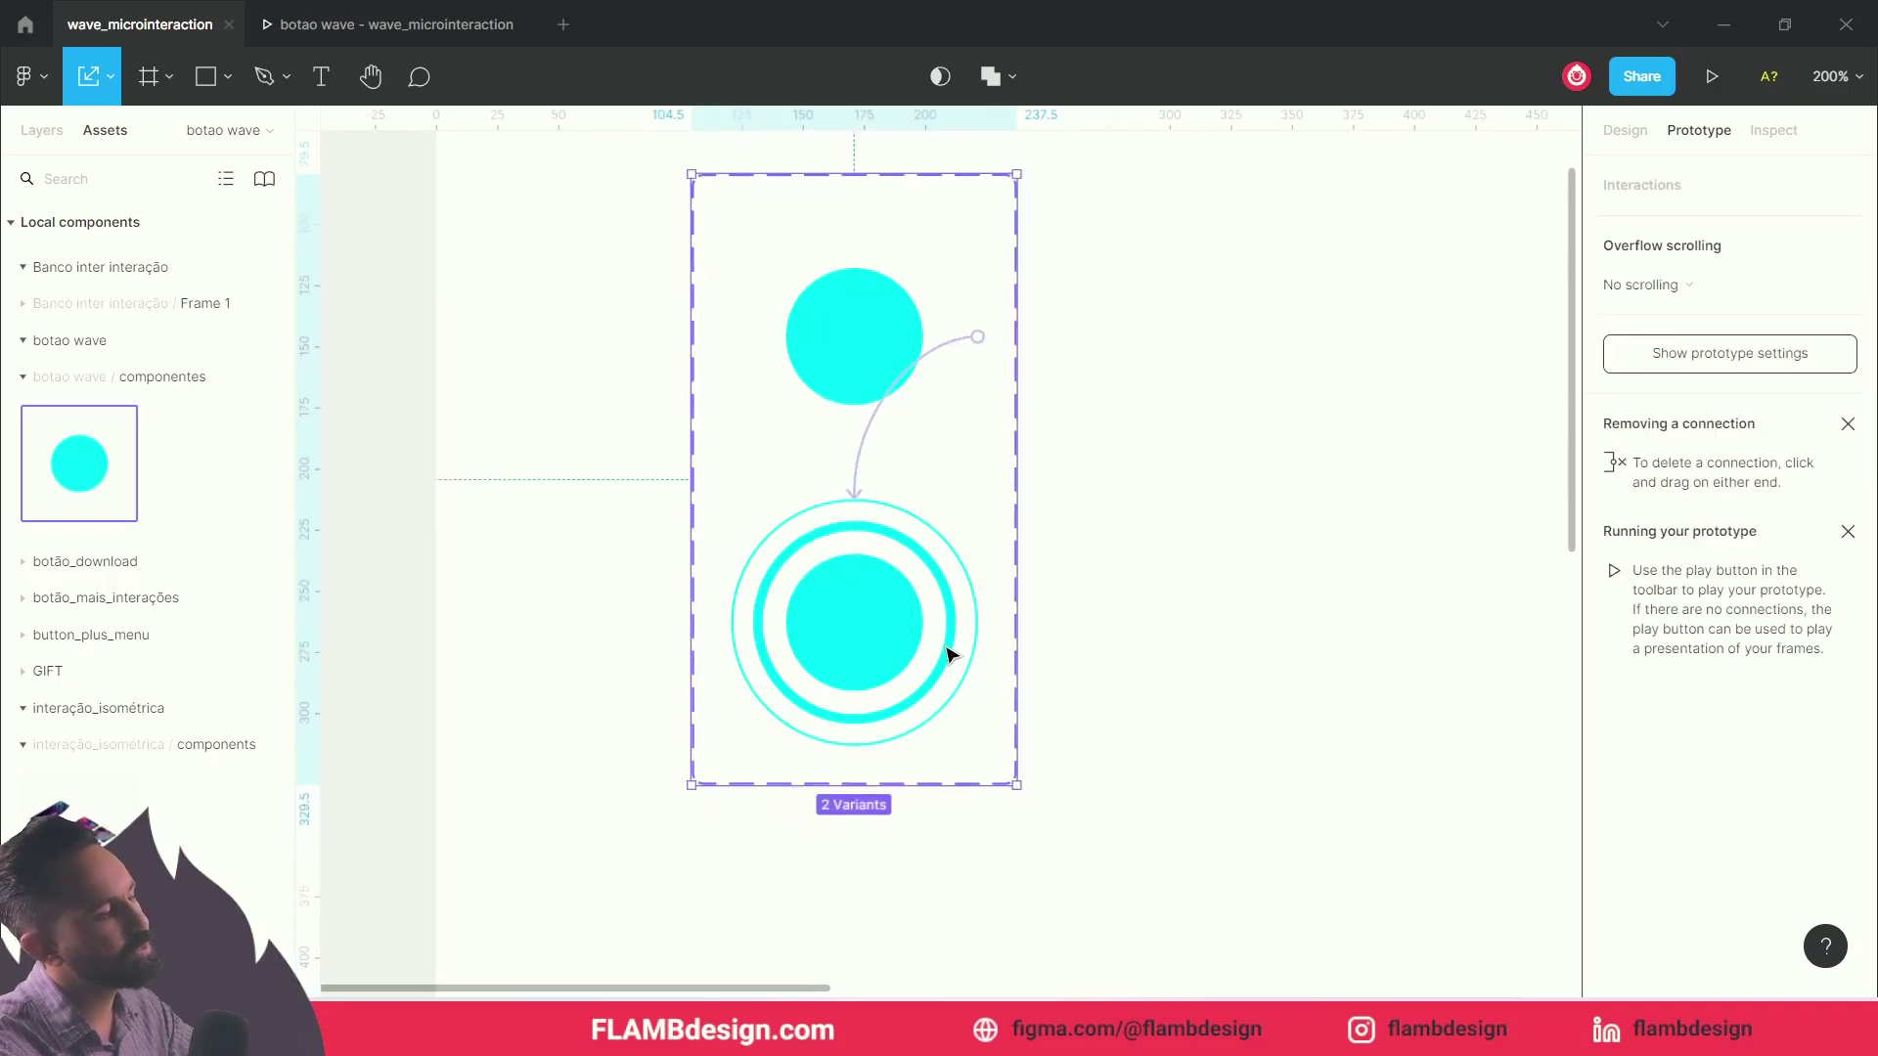
{"action": "left_click", "coordinate": [914, 626]}
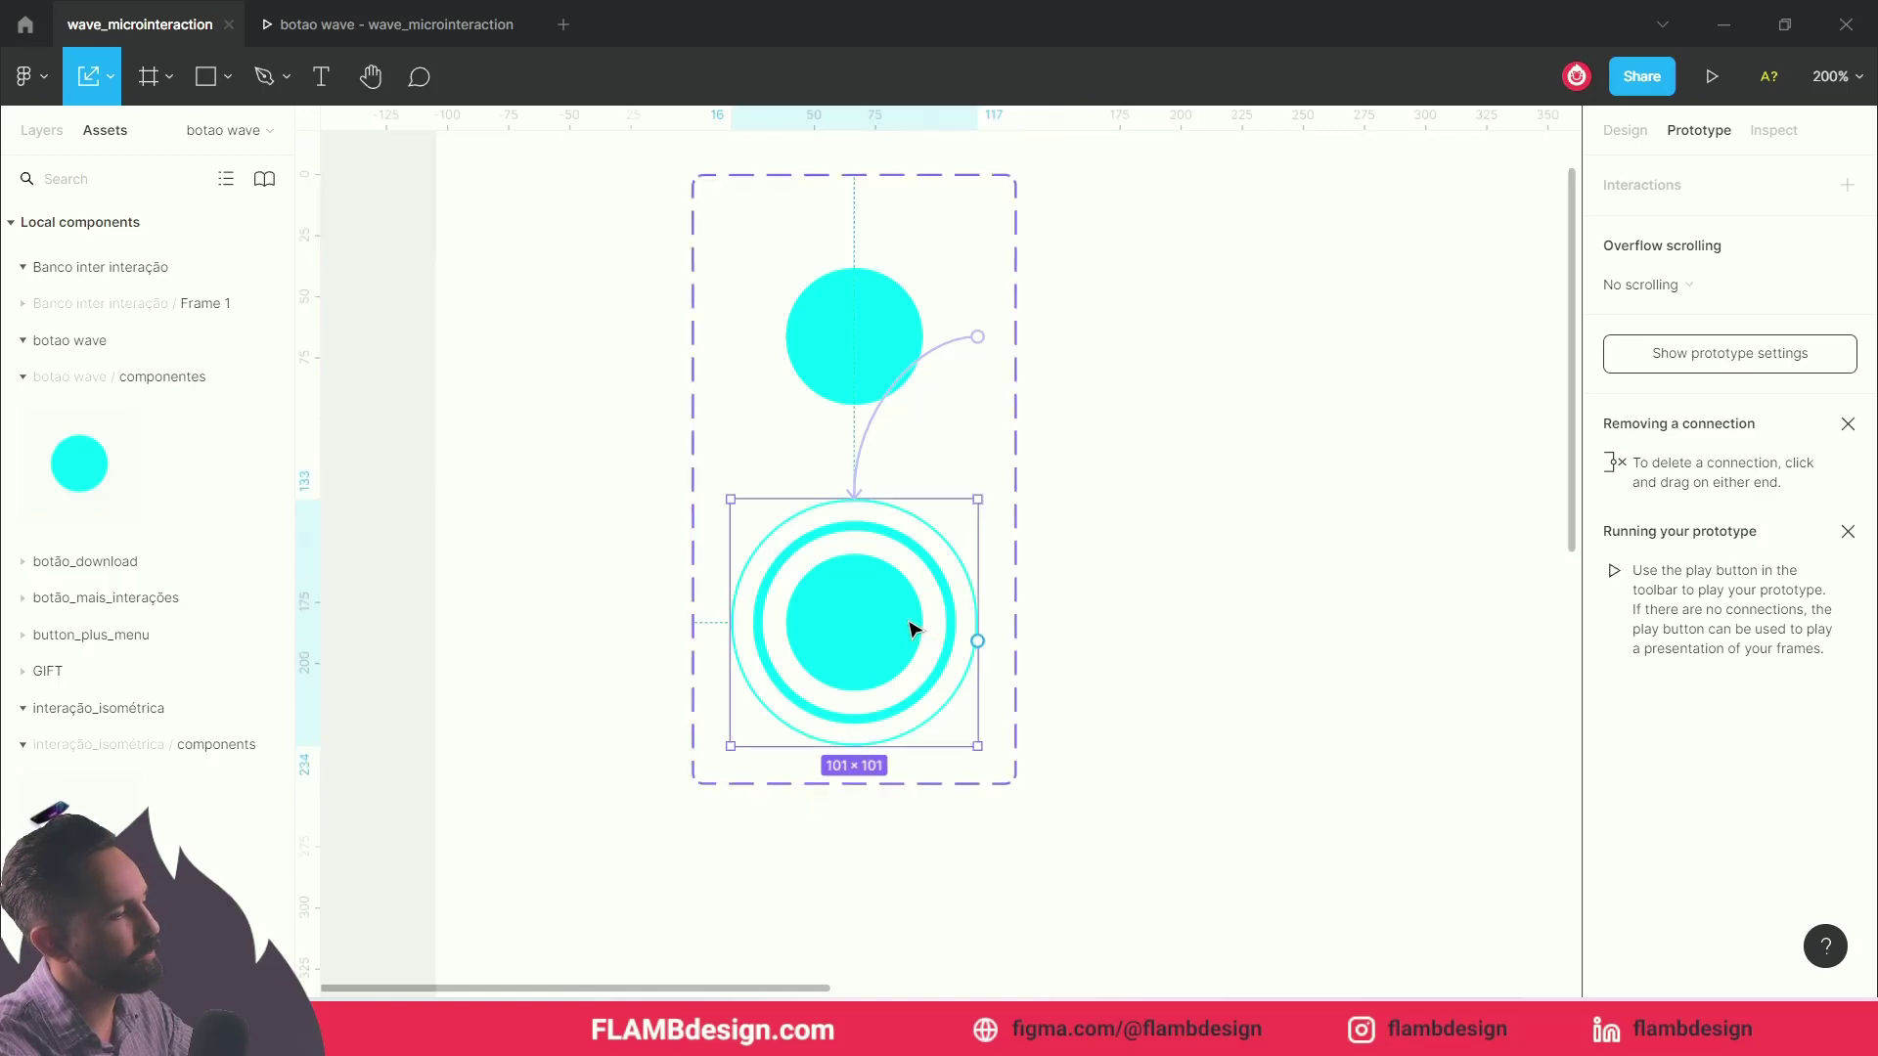
{"action": "double_click", "coordinate": [897, 629]}
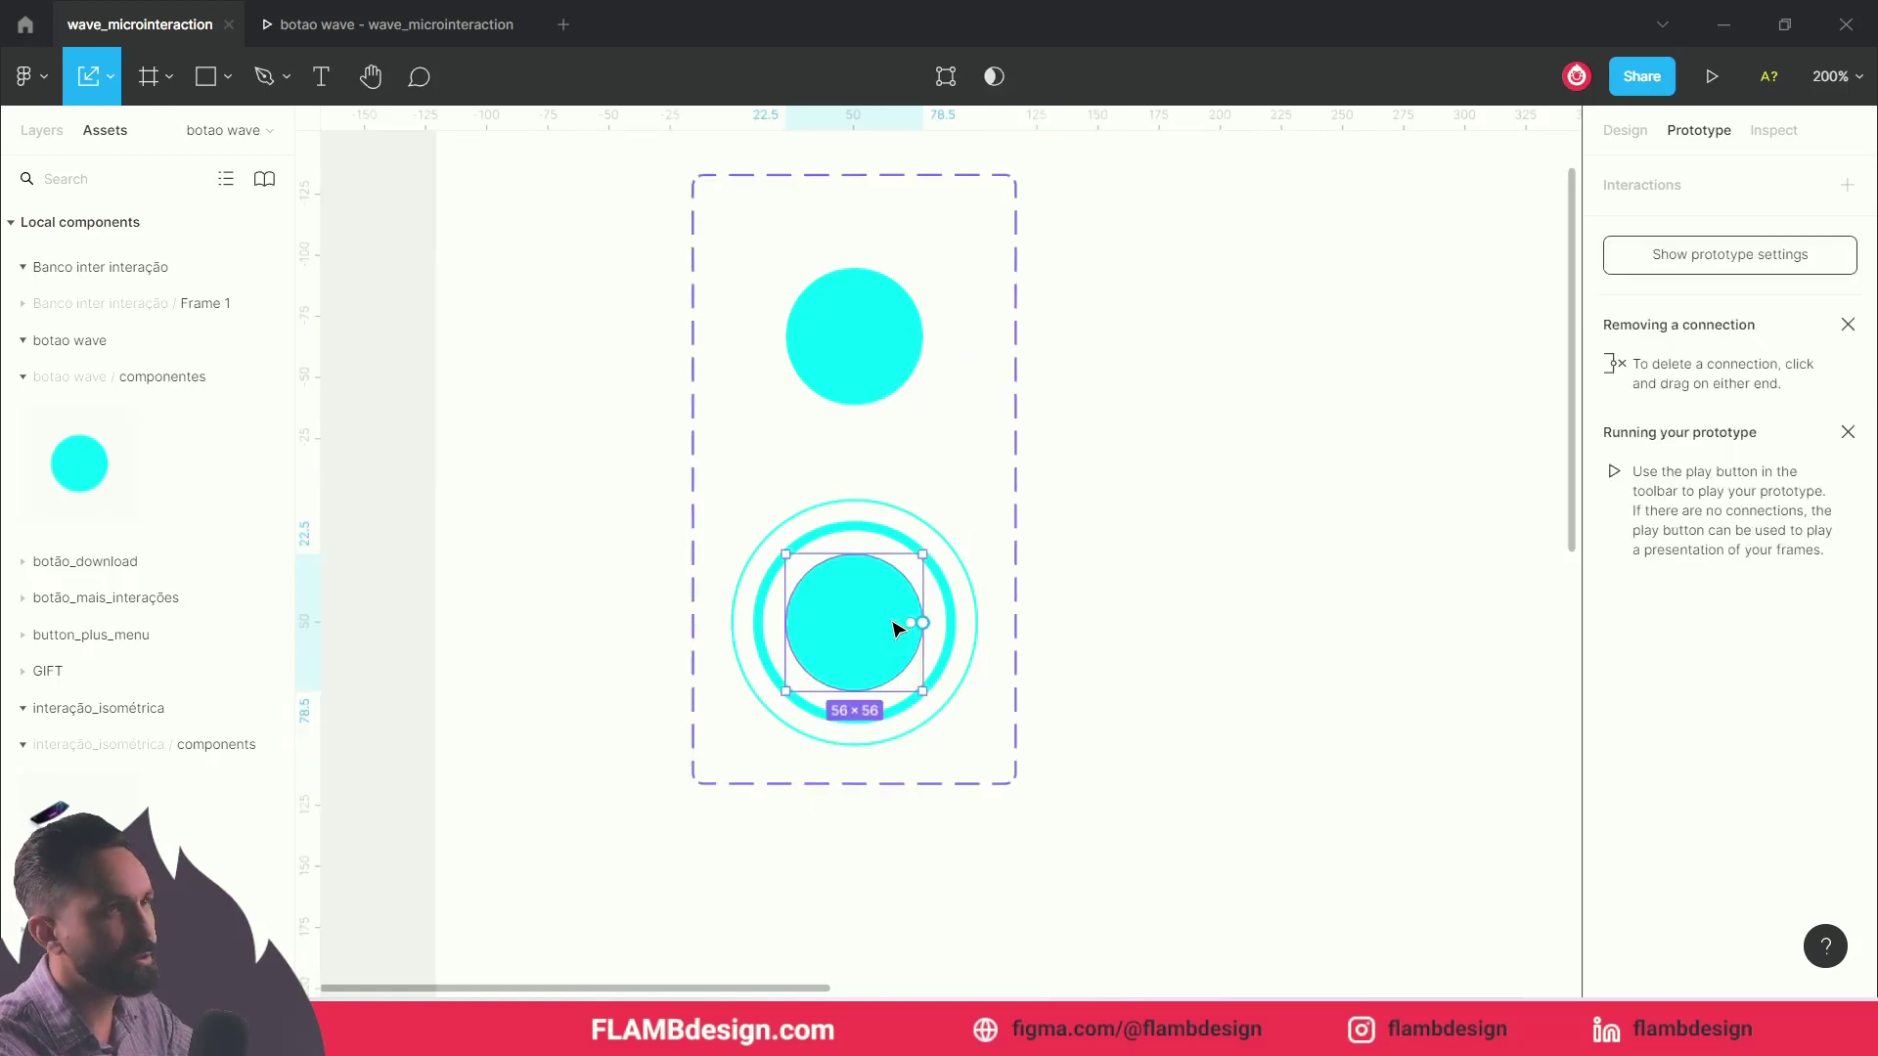
{"action": "left_click", "coordinate": [1223, 592]}
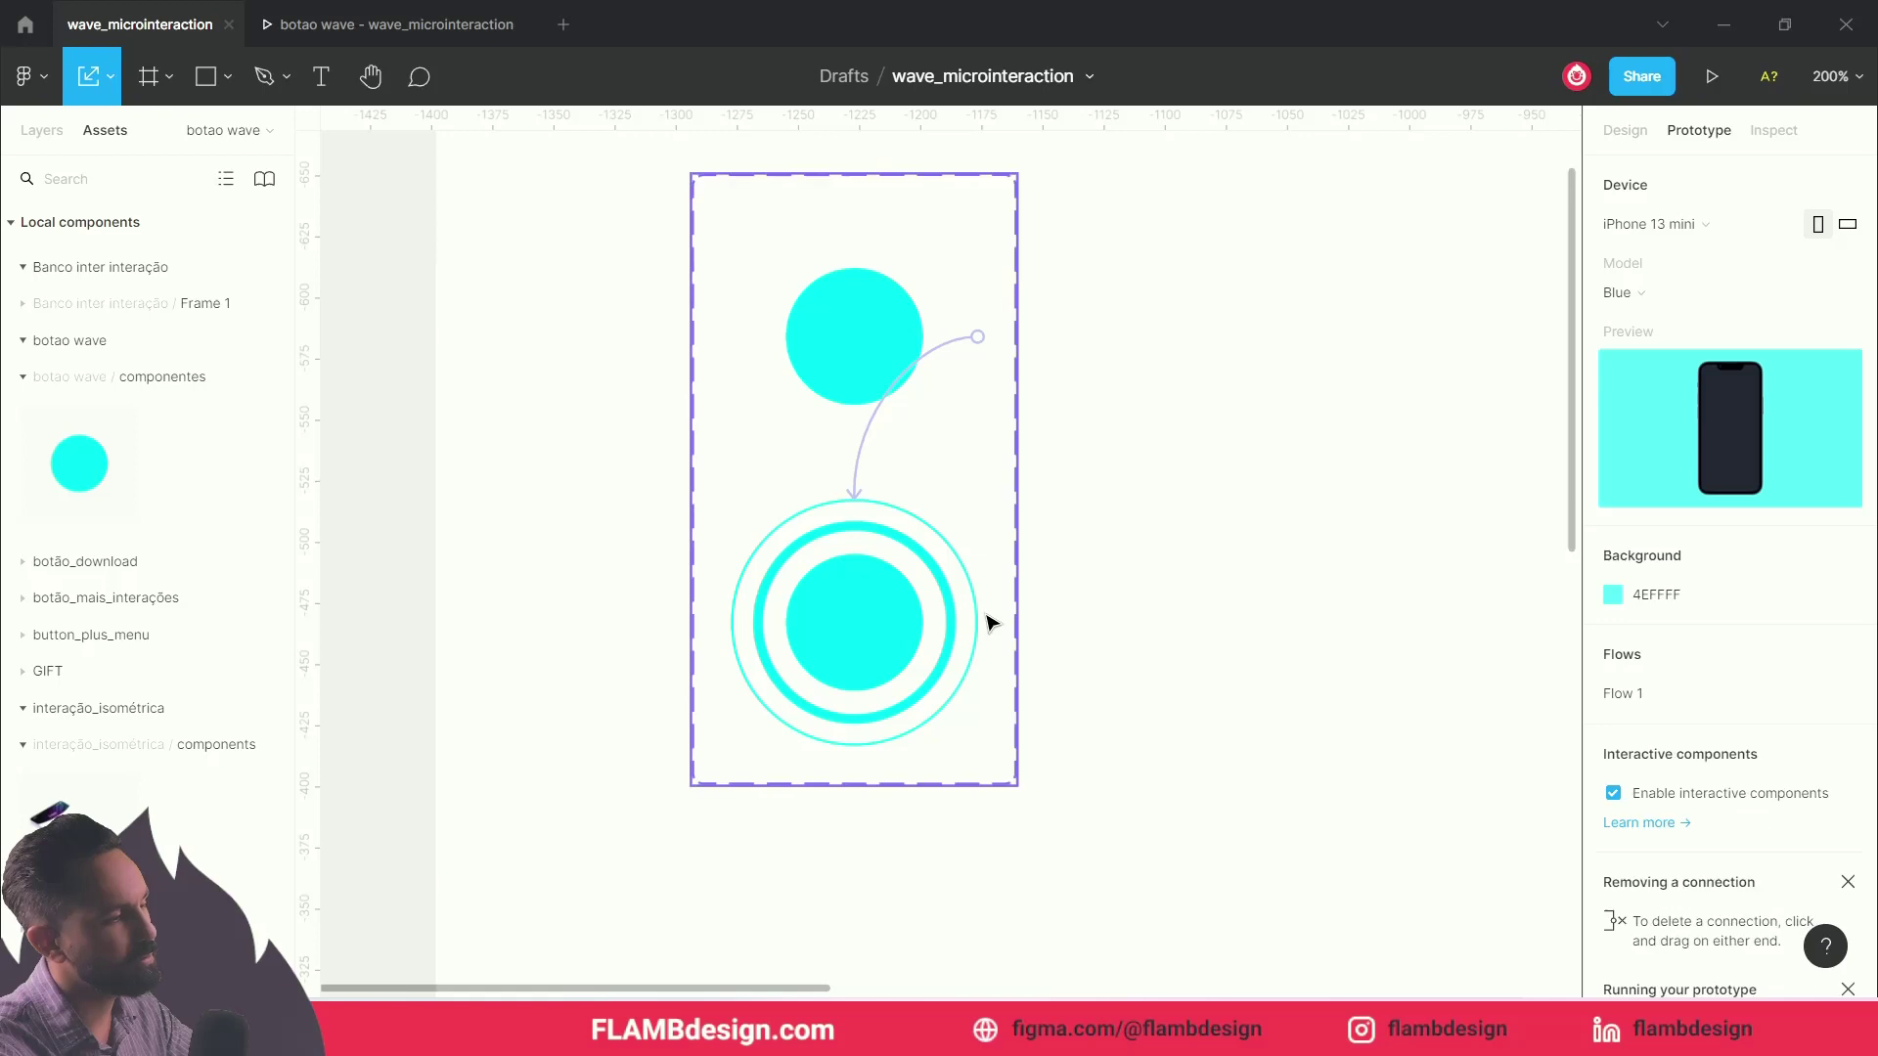
{"action": "left_click", "coordinate": [935, 630]}
{"action": "key", "text": "Escape"}
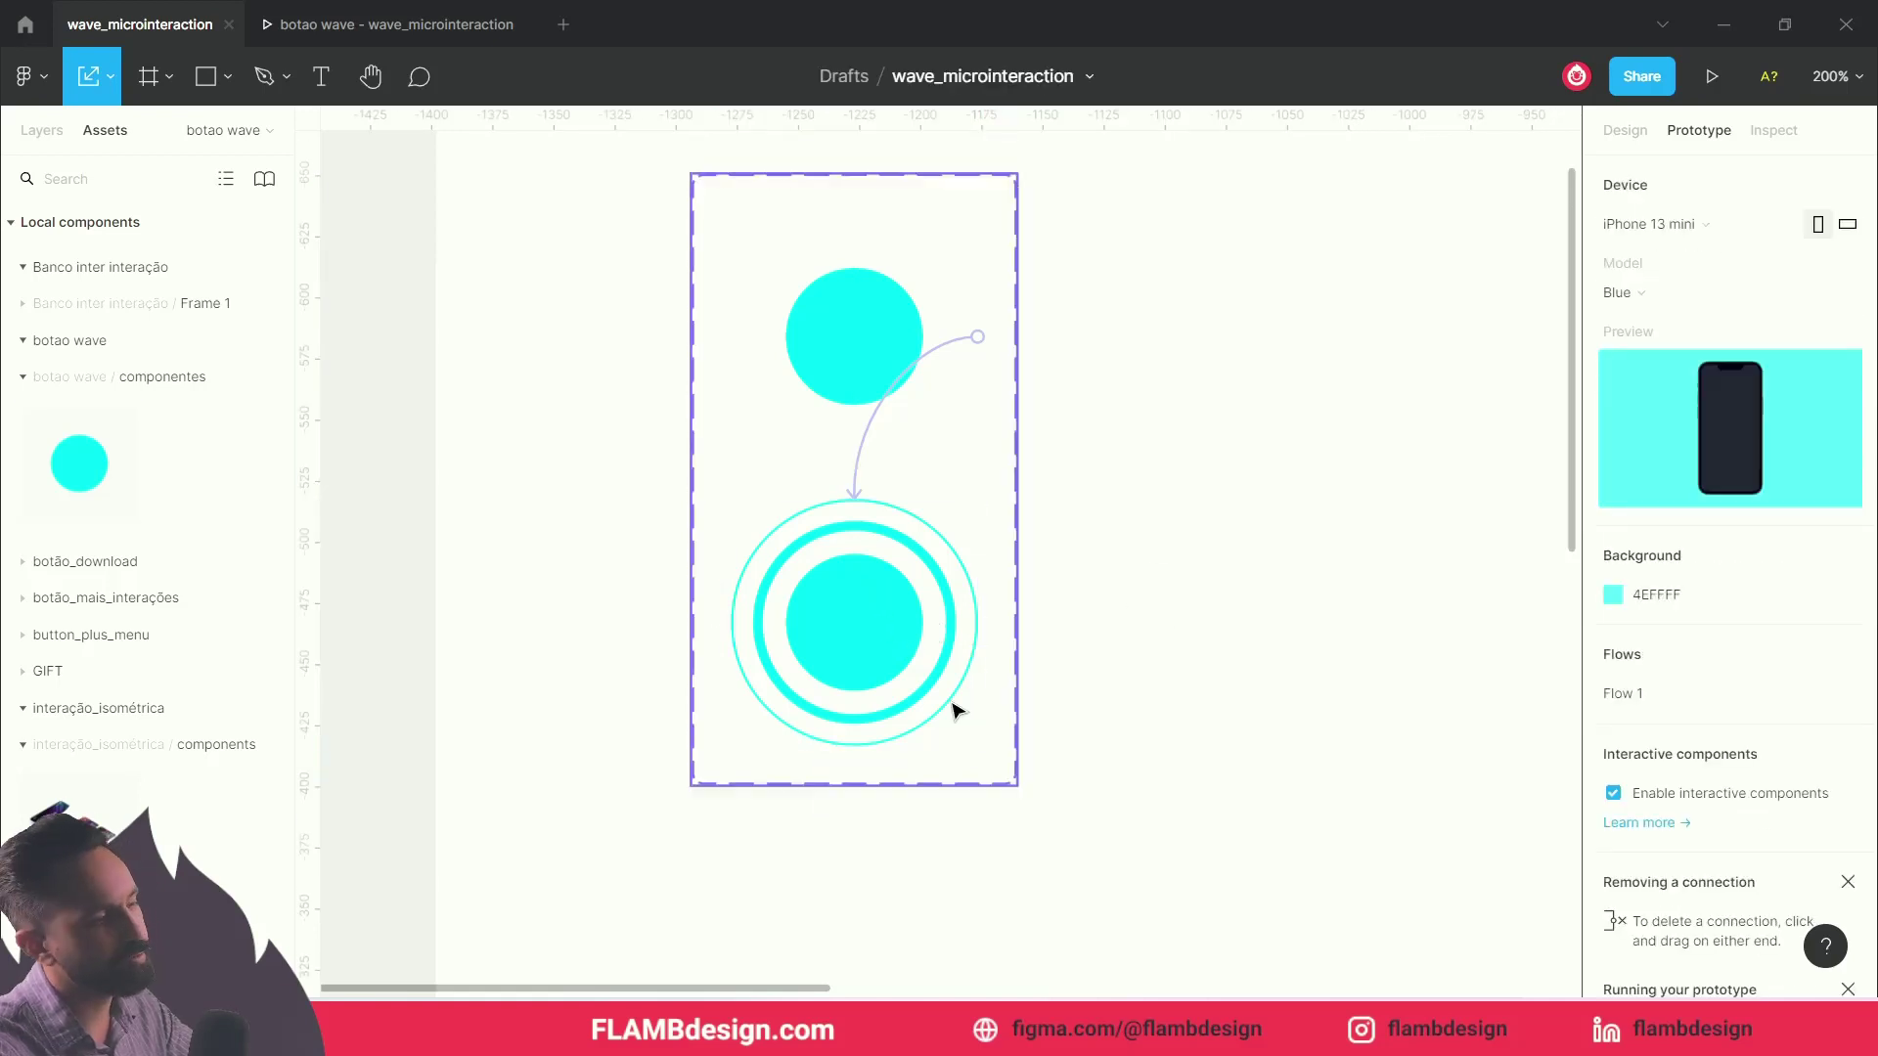
{"action": "left_click", "coordinate": [875, 626]}
{"action": "left_click", "coordinate": [875, 626]}
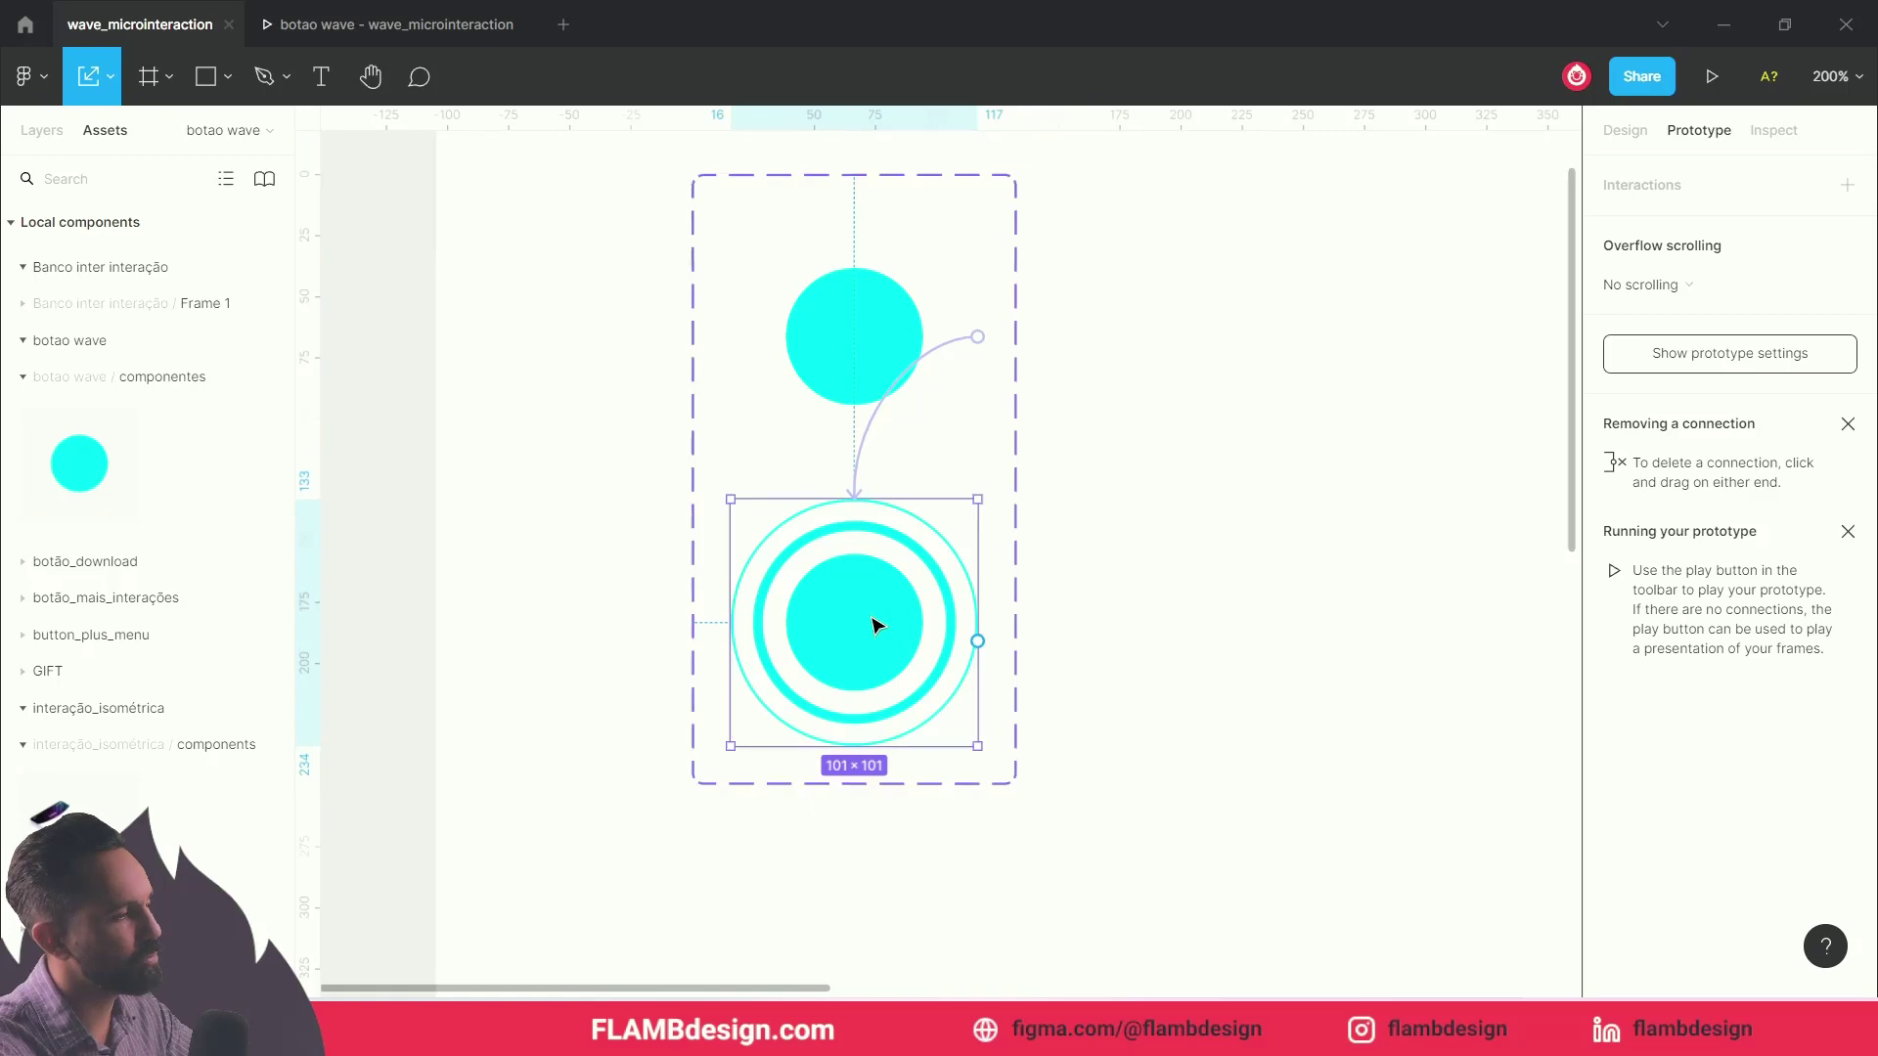
{"action": "key", "text": "v"}
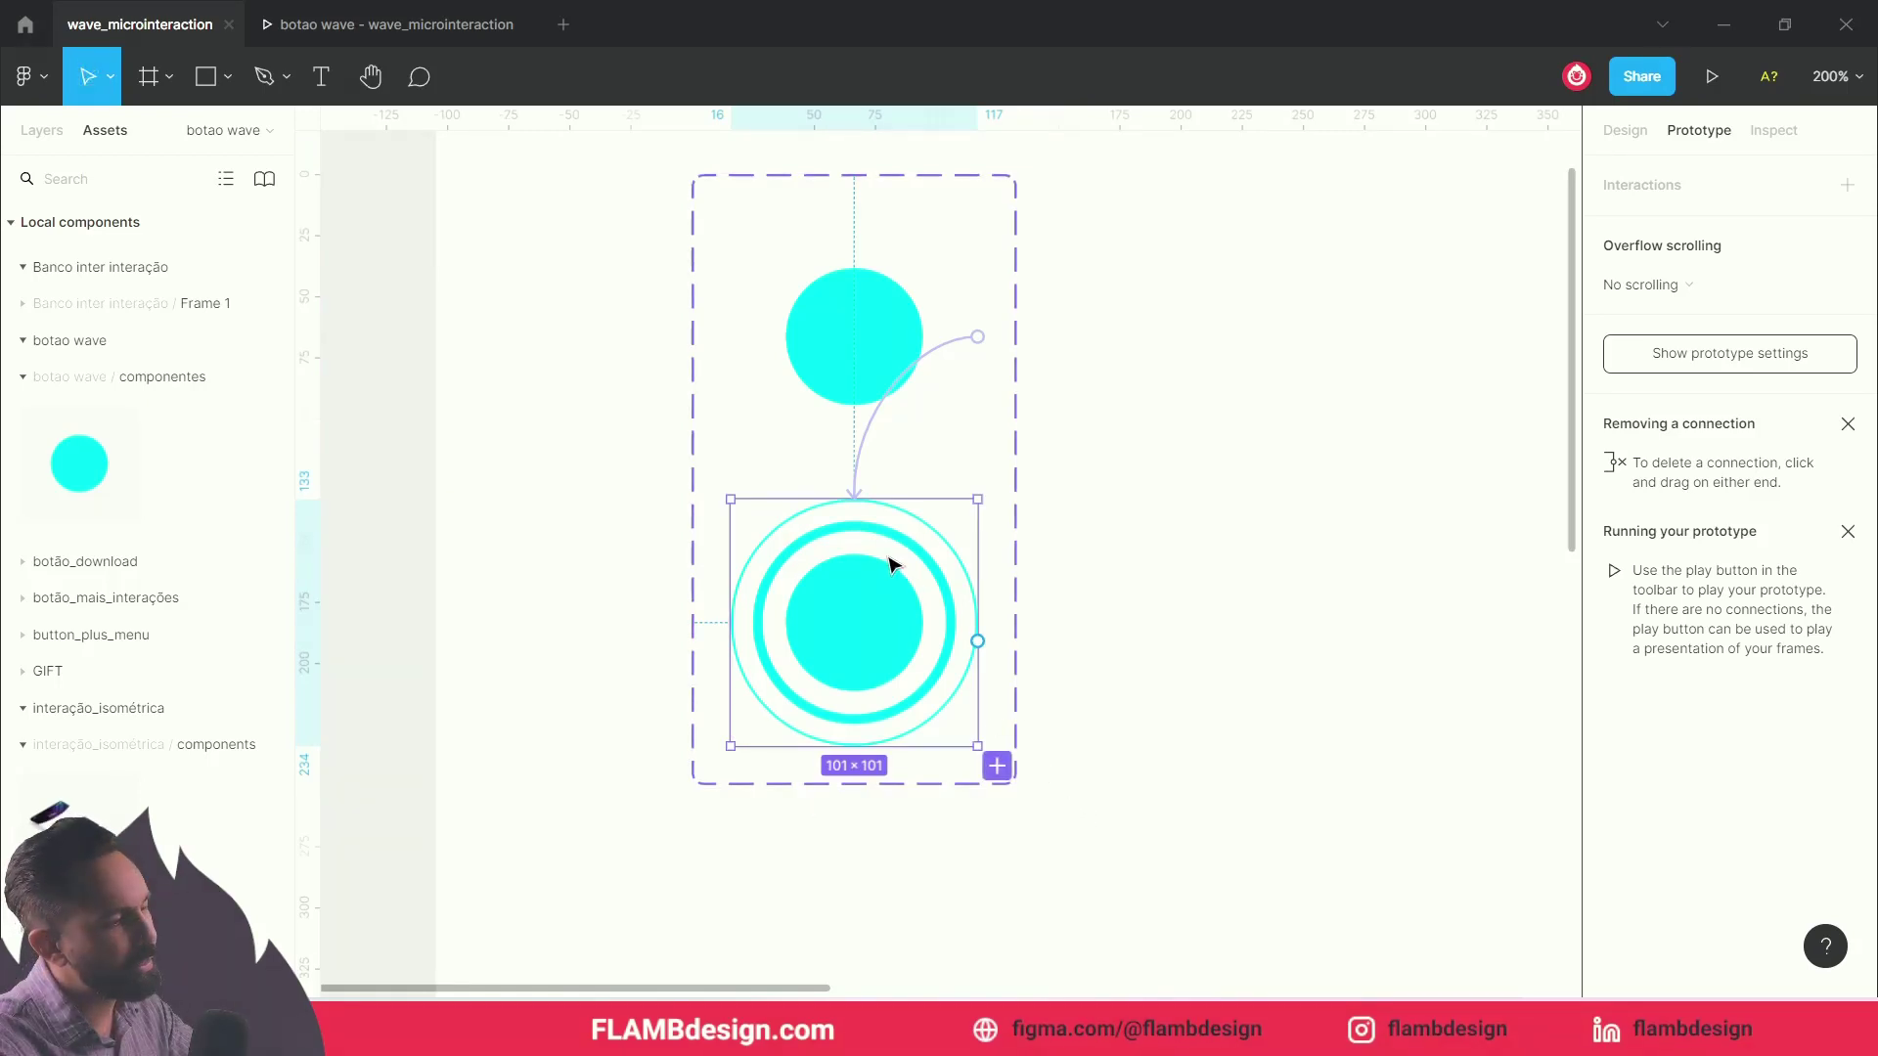
Step: Add a third ringed 101 × 101 variant below z, then inspect the middle and bottom variants
{"action": "left_click", "coordinate": [997, 767]}
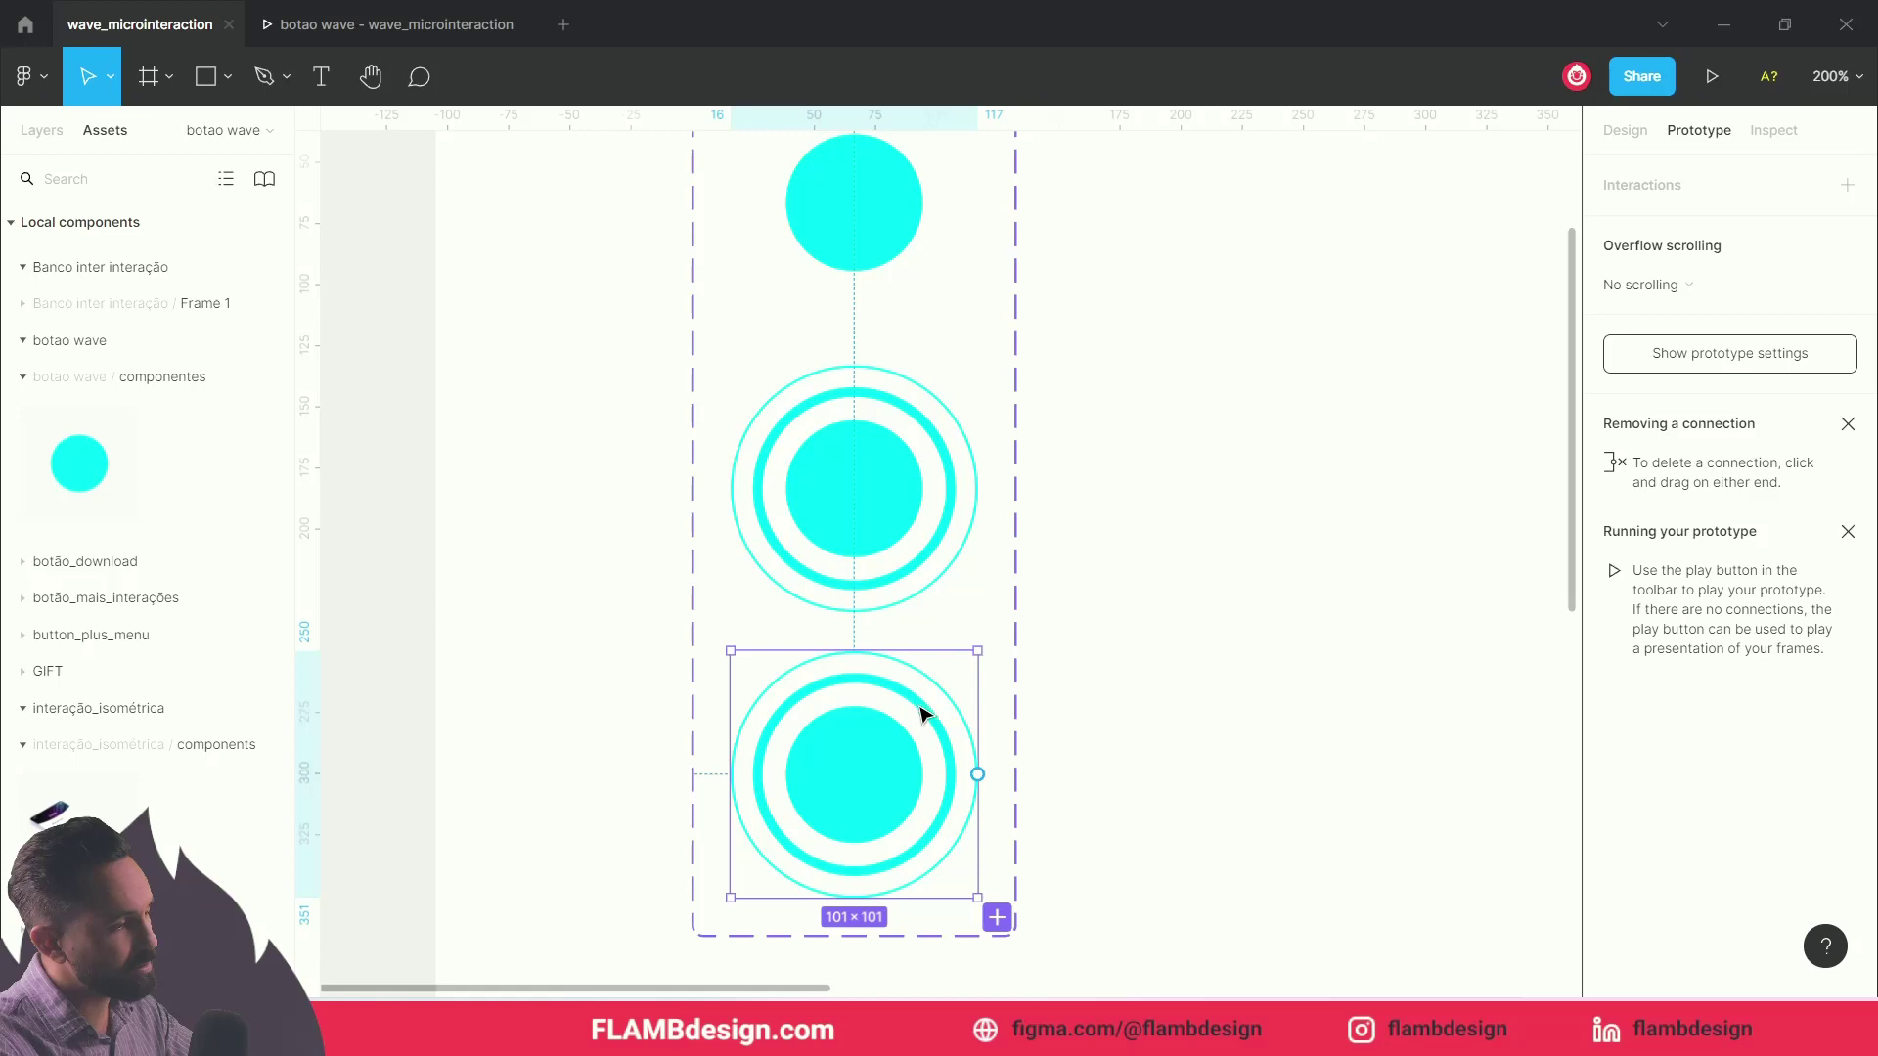
{"action": "left_click", "coordinate": [919, 500]}
{"action": "scroll", "coordinate": [919, 577], "scroll_direction": "up", "scroll_amount": 2}
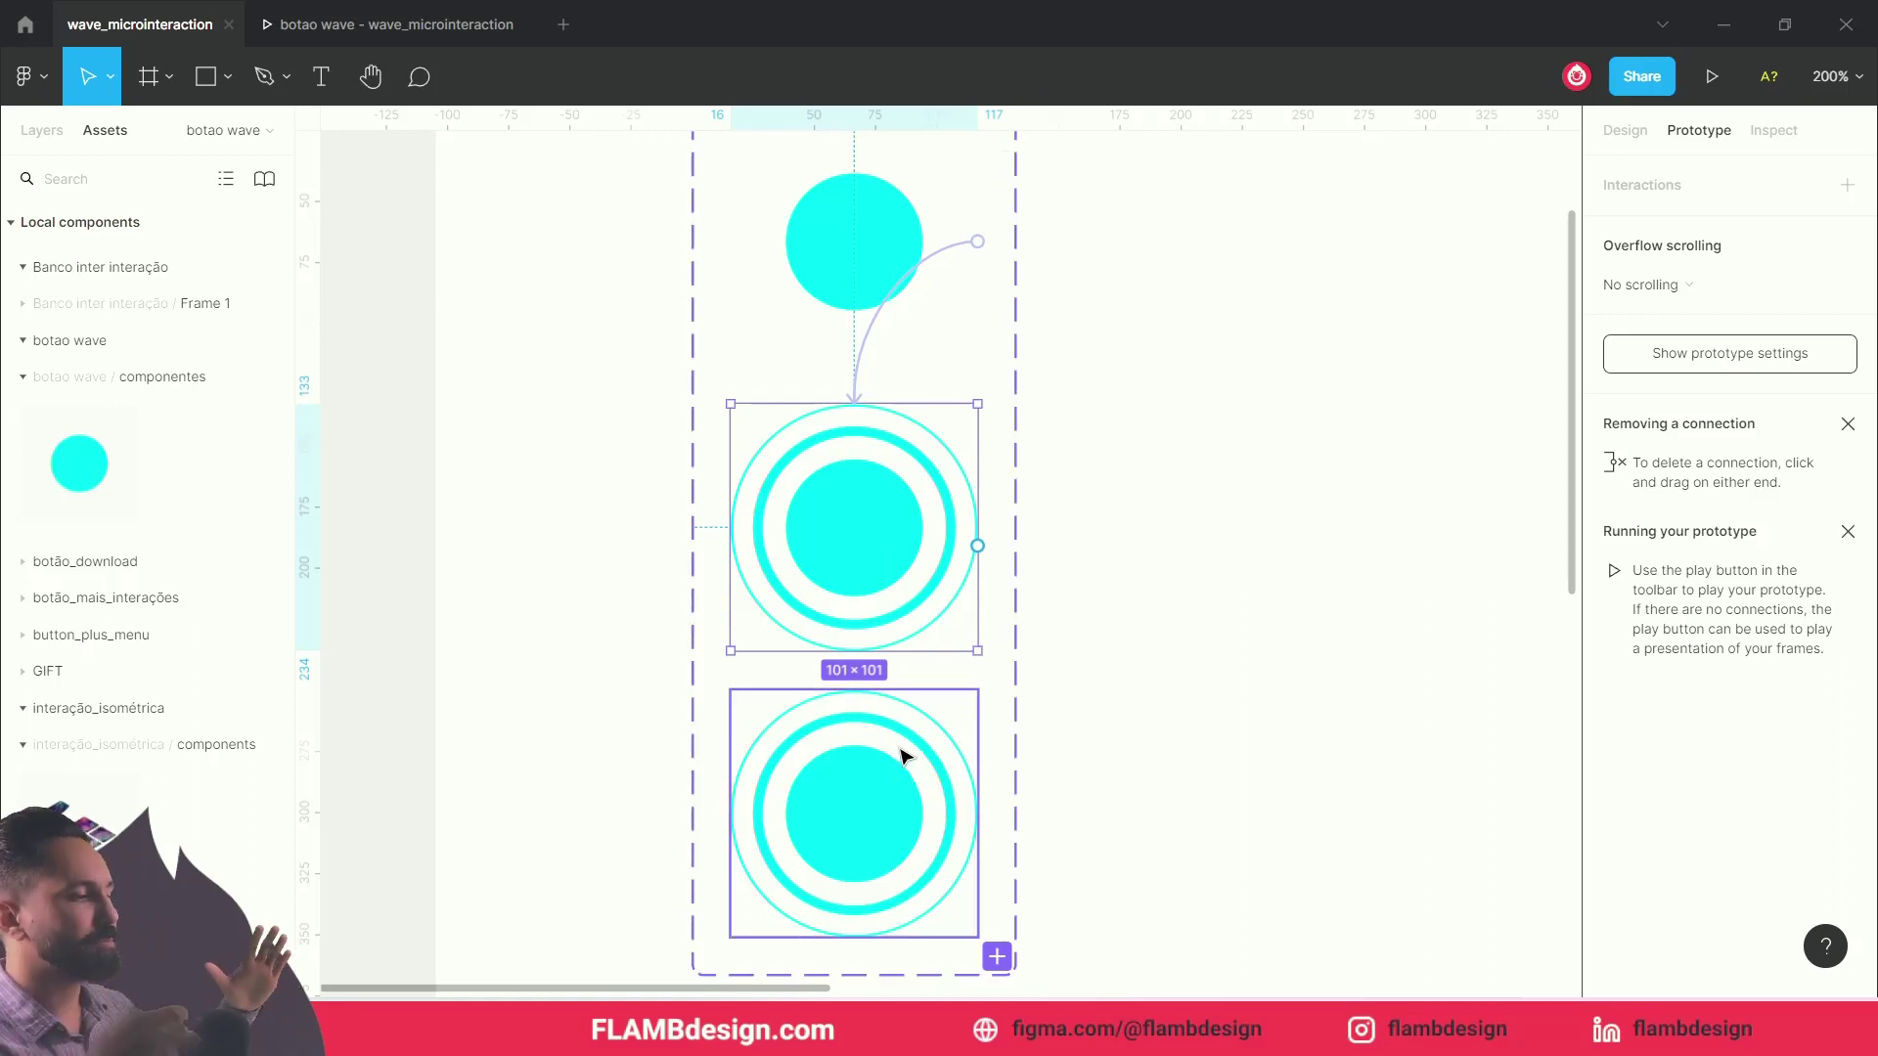
{"action": "left_click", "coordinate": [975, 804]}
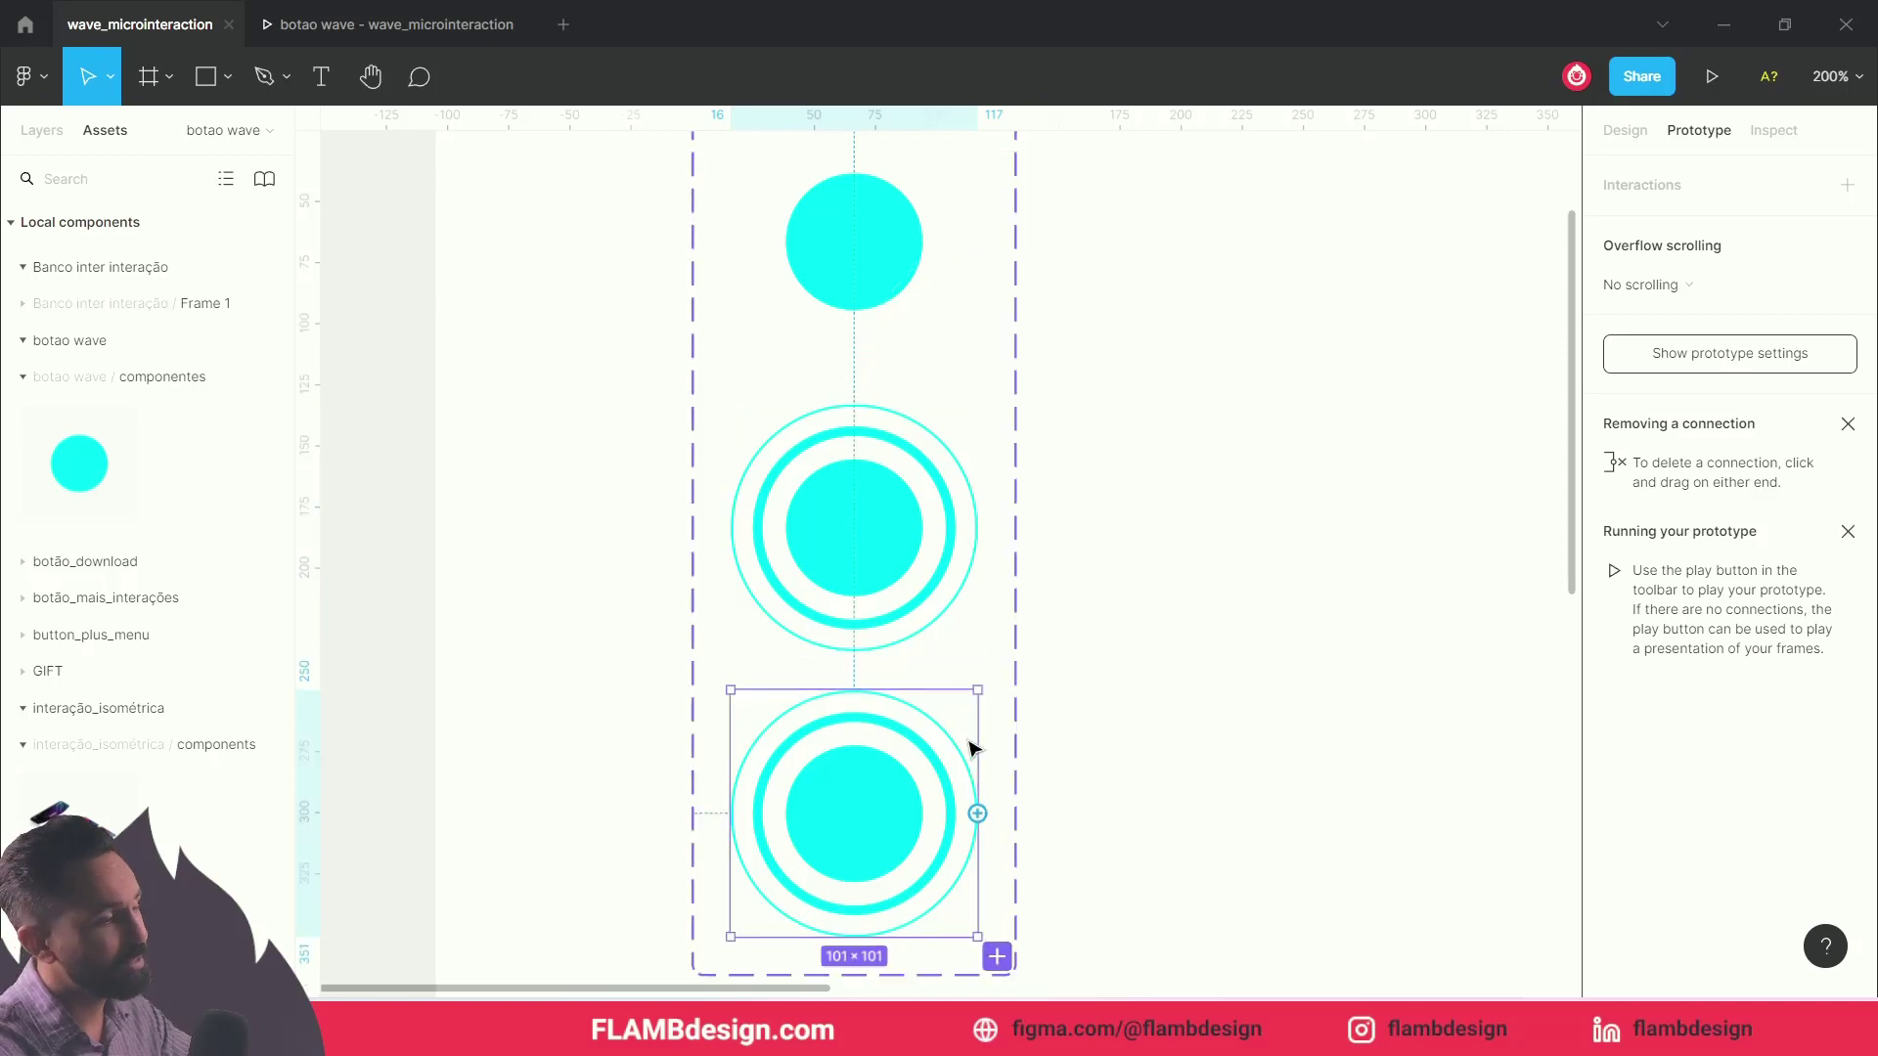
{"action": "scroll", "coordinate": [1085, 792], "scroll_direction": "up", "scroll_amount": 1}
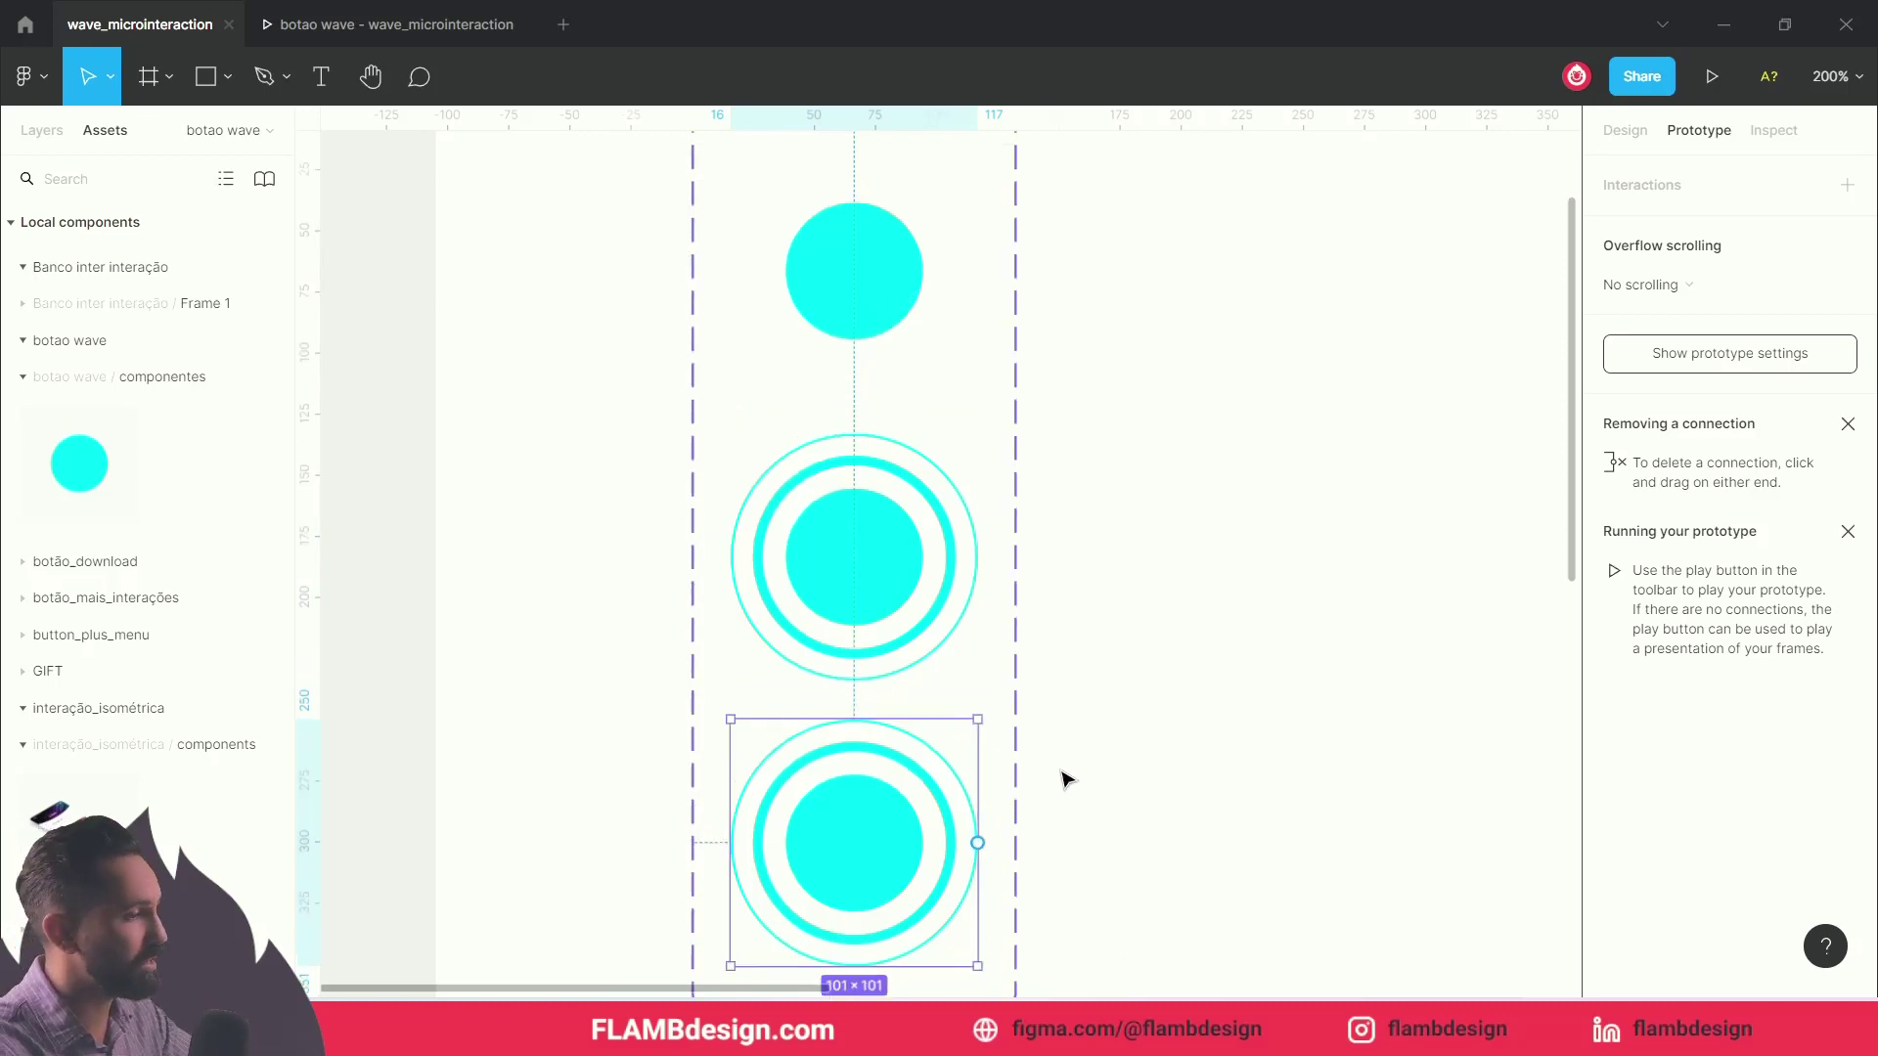
{"action": "left_click", "coordinate": [892, 548]}
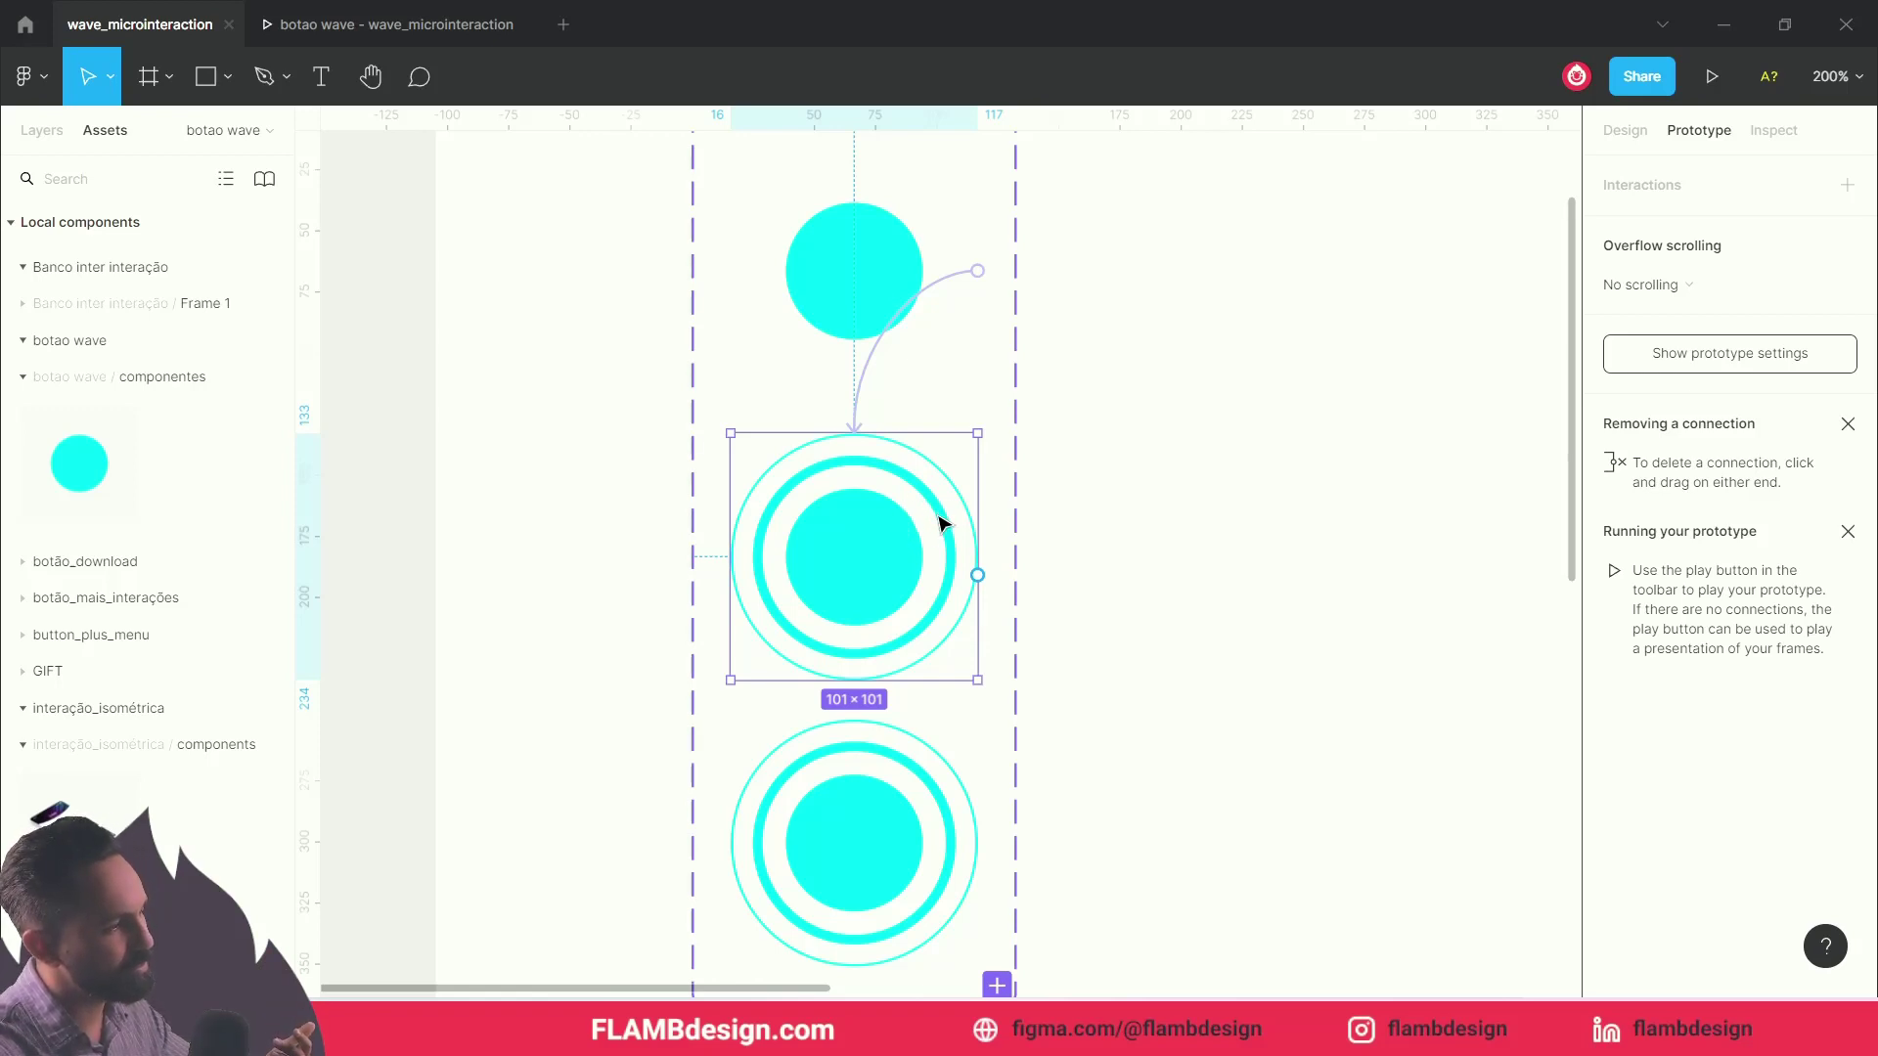
Step: Shrink the middle variant's inner circle to 50.5 × 50.5 and its middle ring around the centre
{"action": "scroll", "coordinate": [941, 525], "scroll_direction": "up", "scroll_amount": 5}
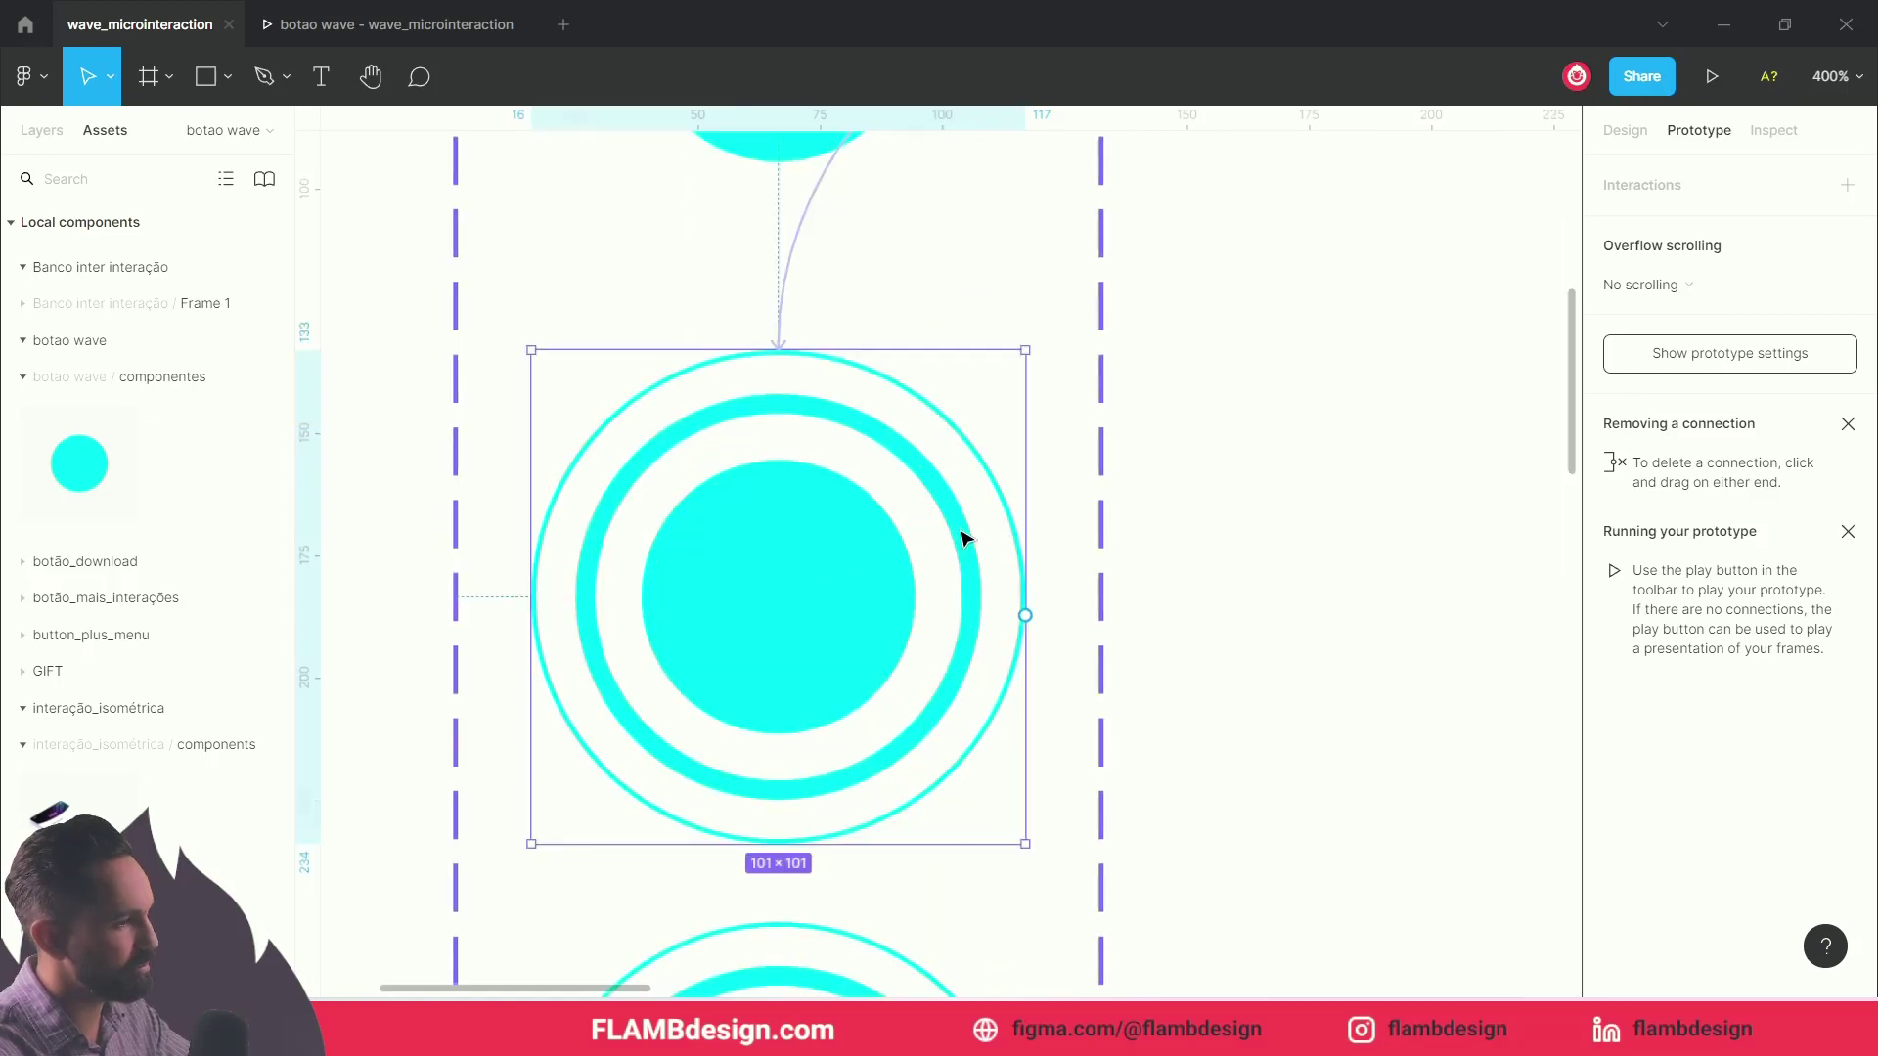
{"action": "double_click", "coordinate": [843, 578]}
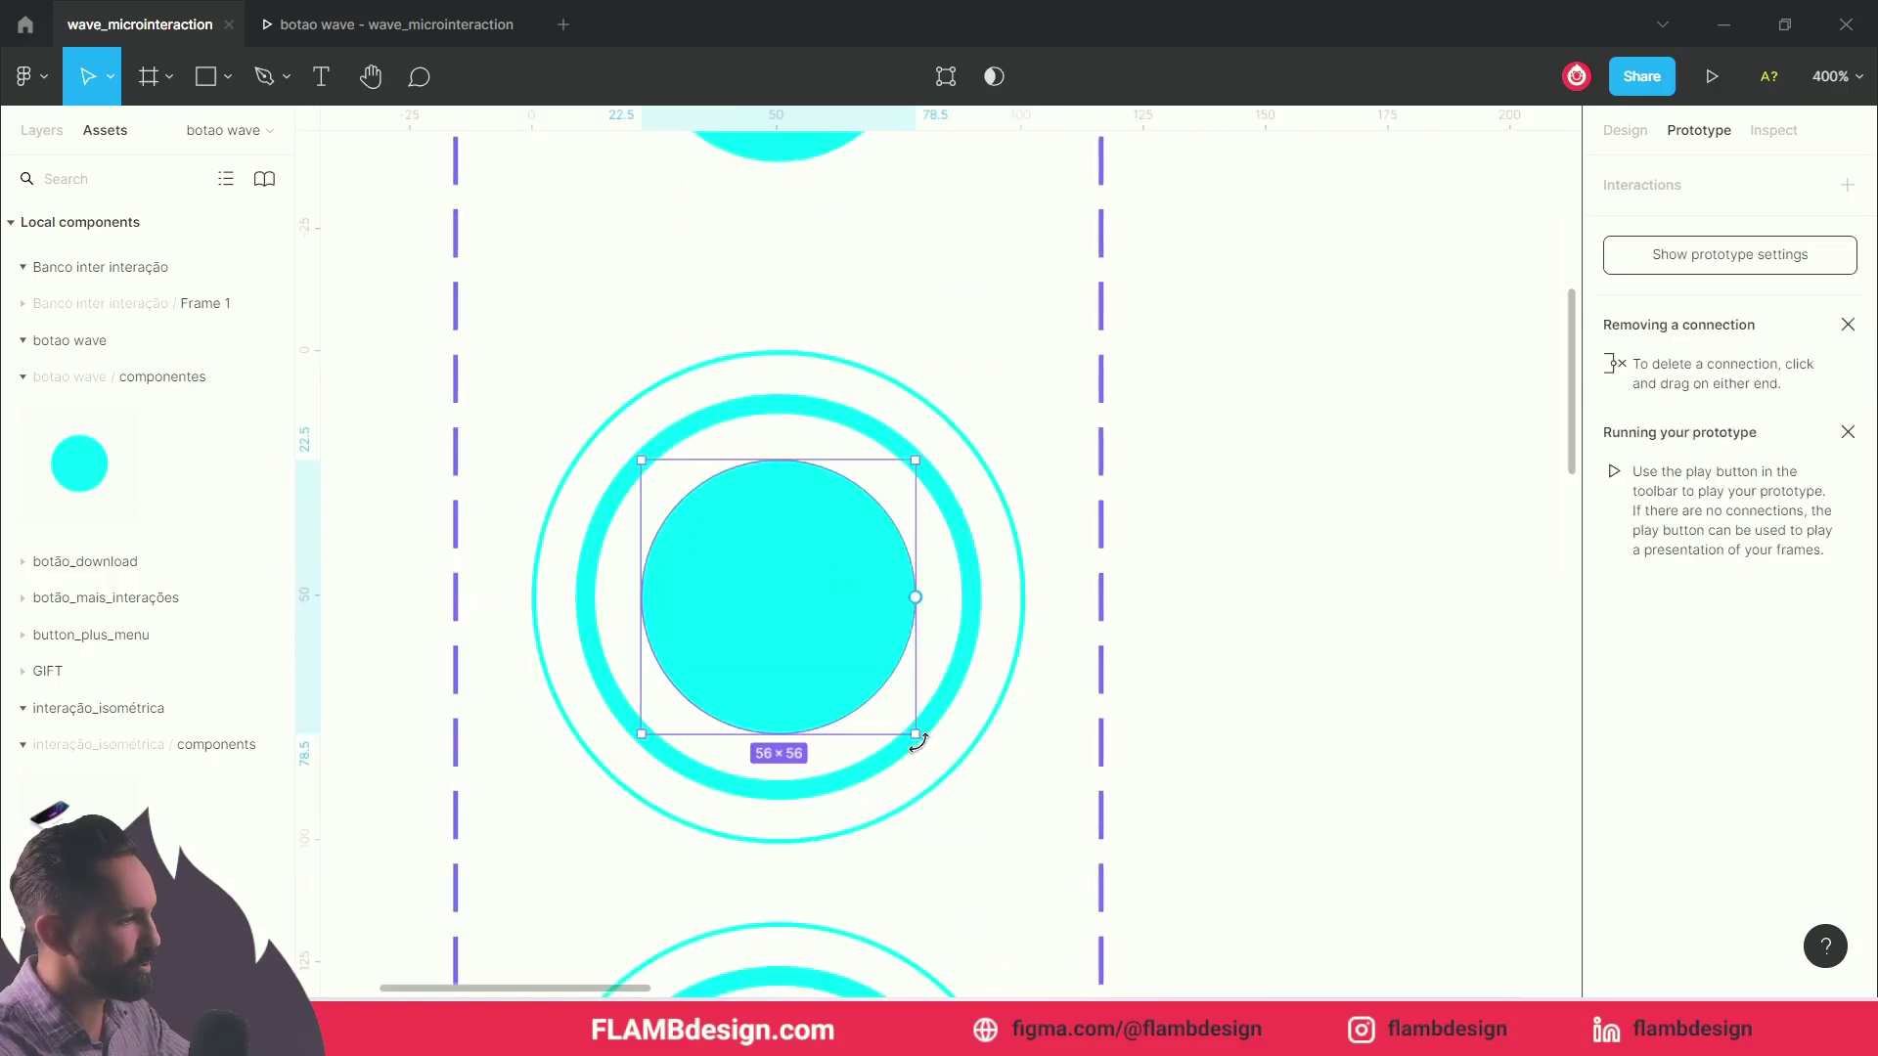
{"action": "left_click_drag", "start_coordinate": [915, 734], "coordinate": [899, 721]}
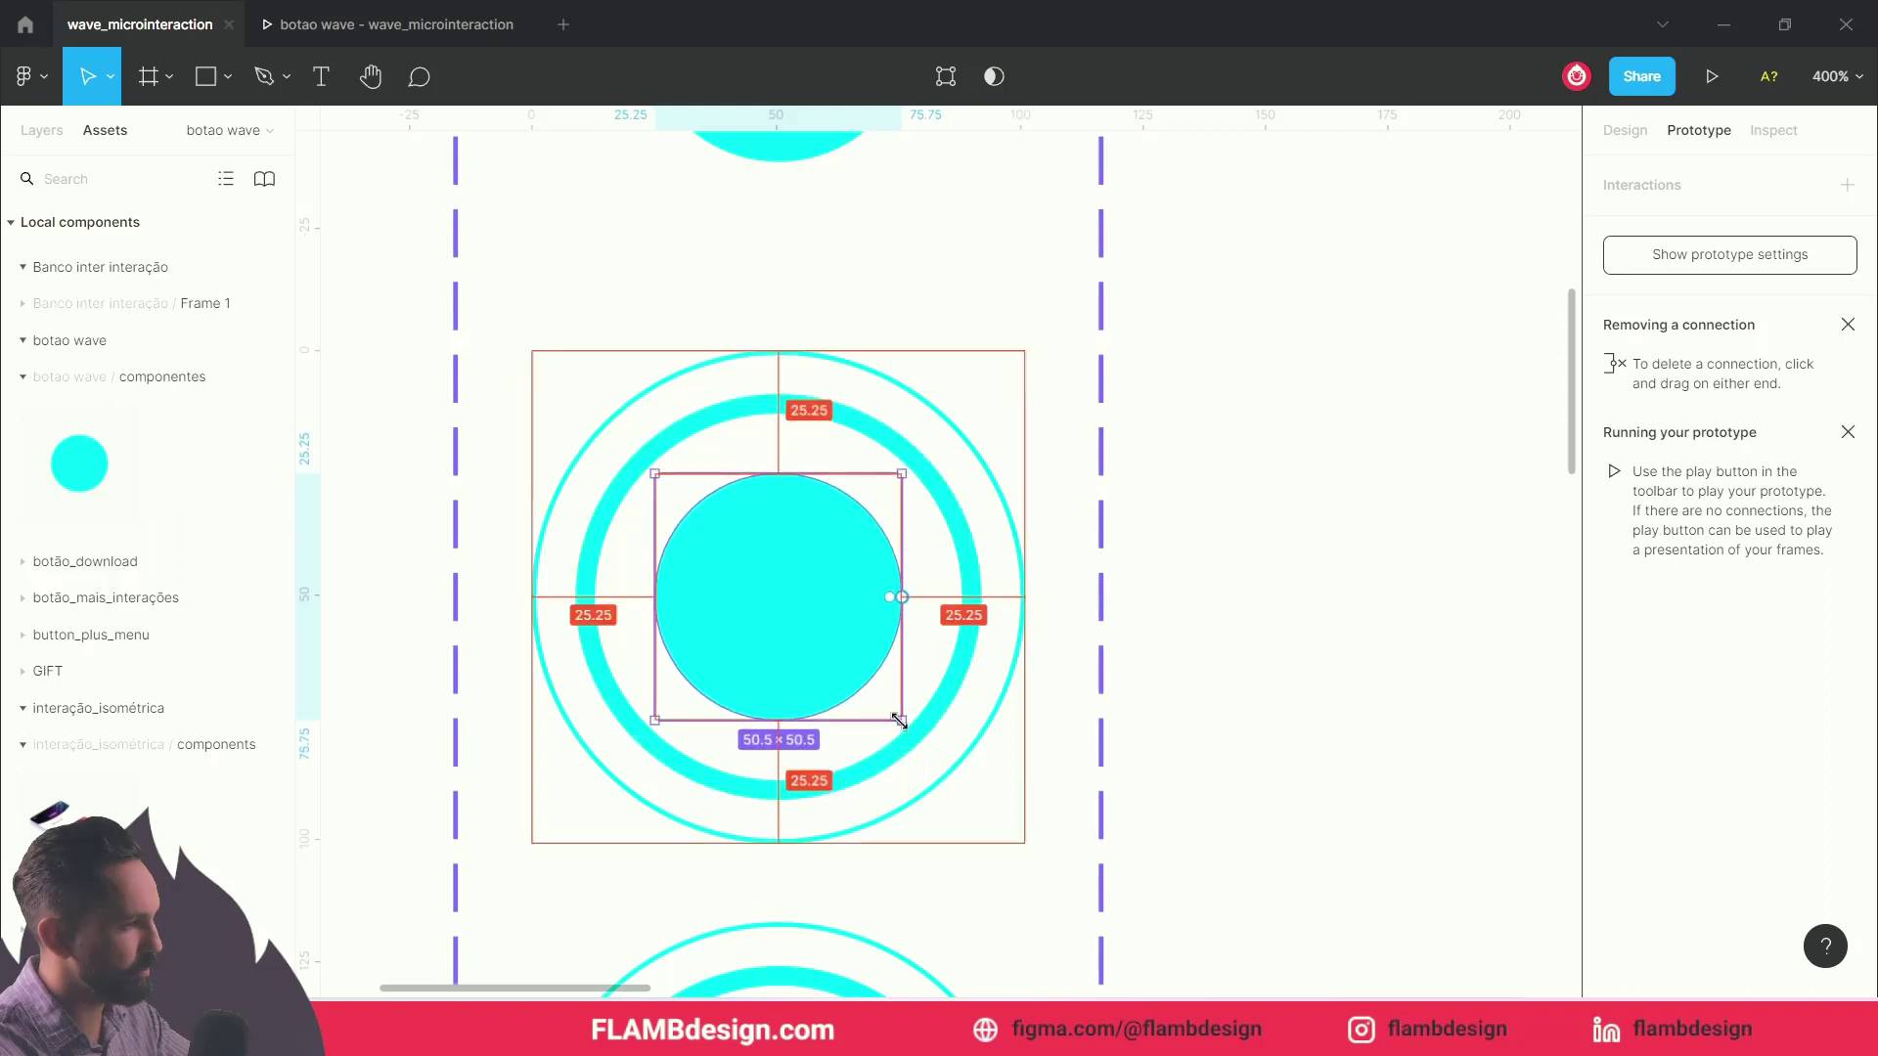
{"action": "scroll", "coordinate": [964, 645], "scroll_direction": "down", "scroll_amount": 1}
{"action": "left_click", "coordinate": [956, 624]}
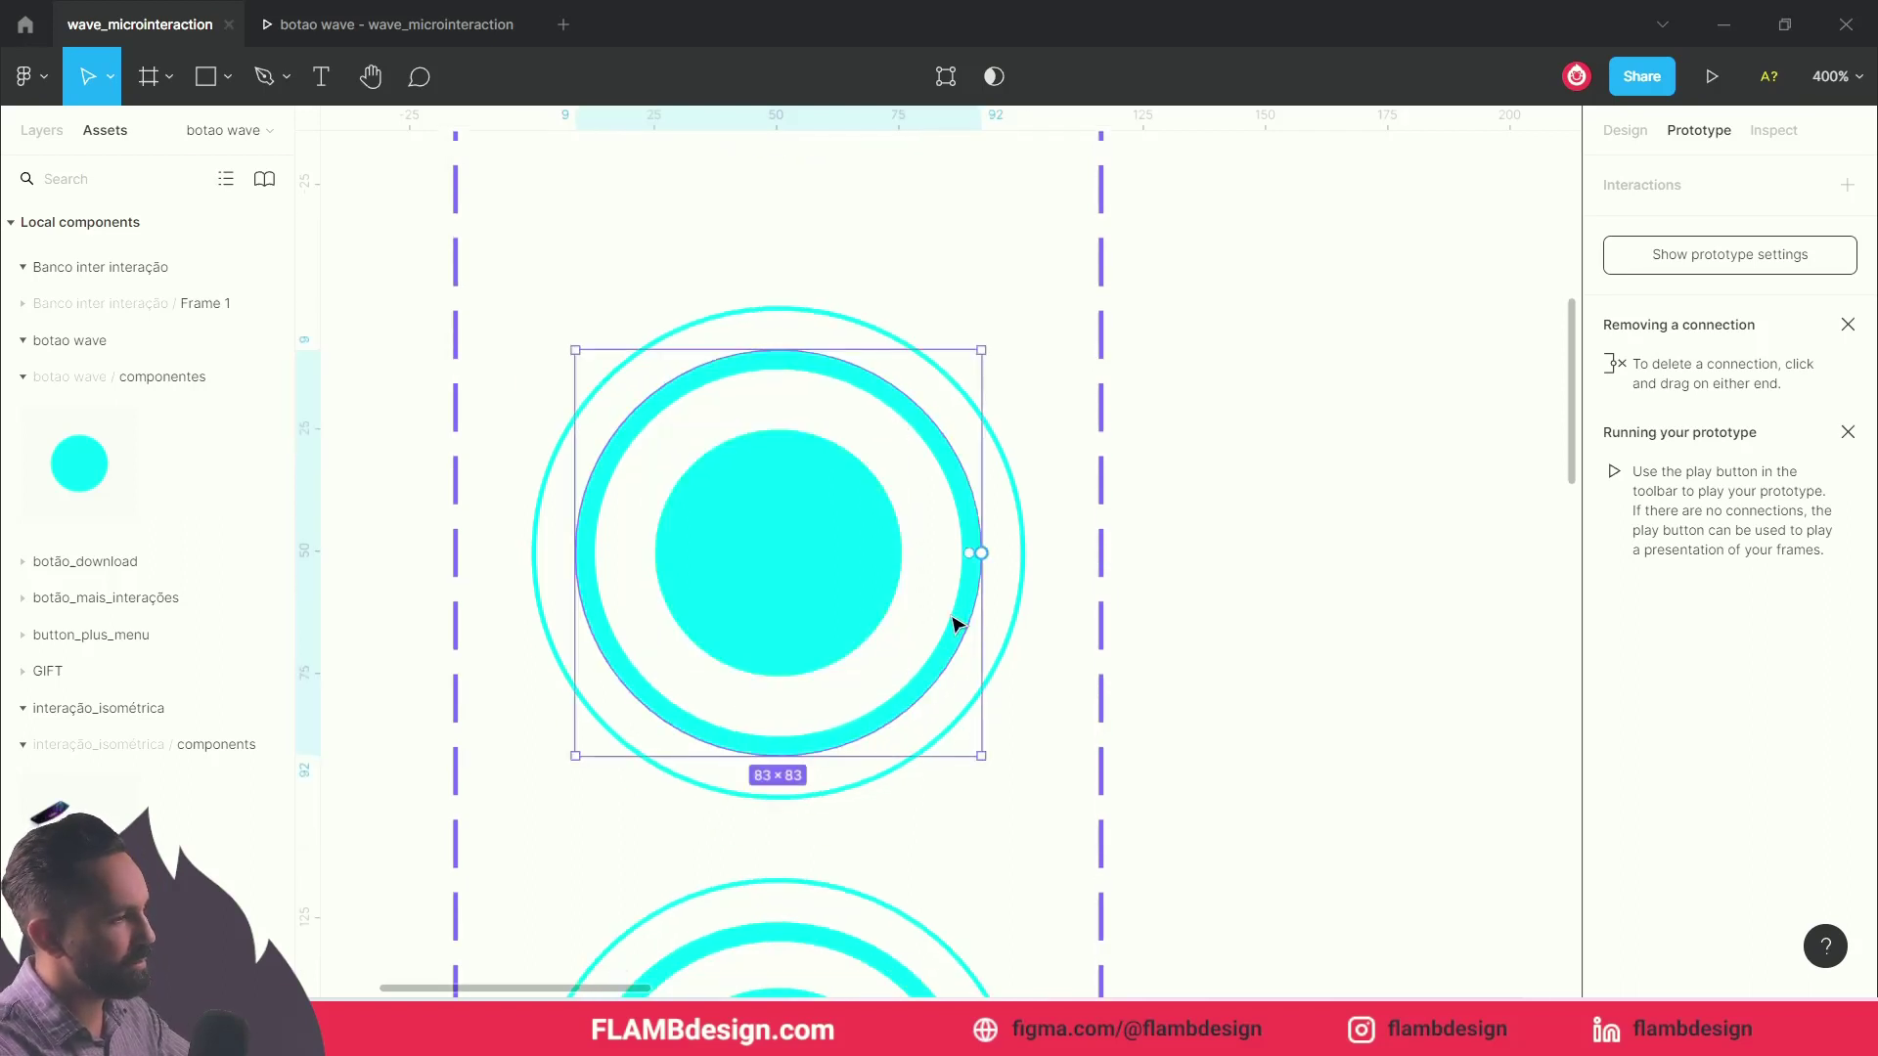
{"action": "scroll", "coordinate": [957, 624], "scroll_direction": "down", "scroll_amount": 3}
{"action": "scroll", "coordinate": [983, 626], "scroll_direction": "down", "scroll_amount": 1}
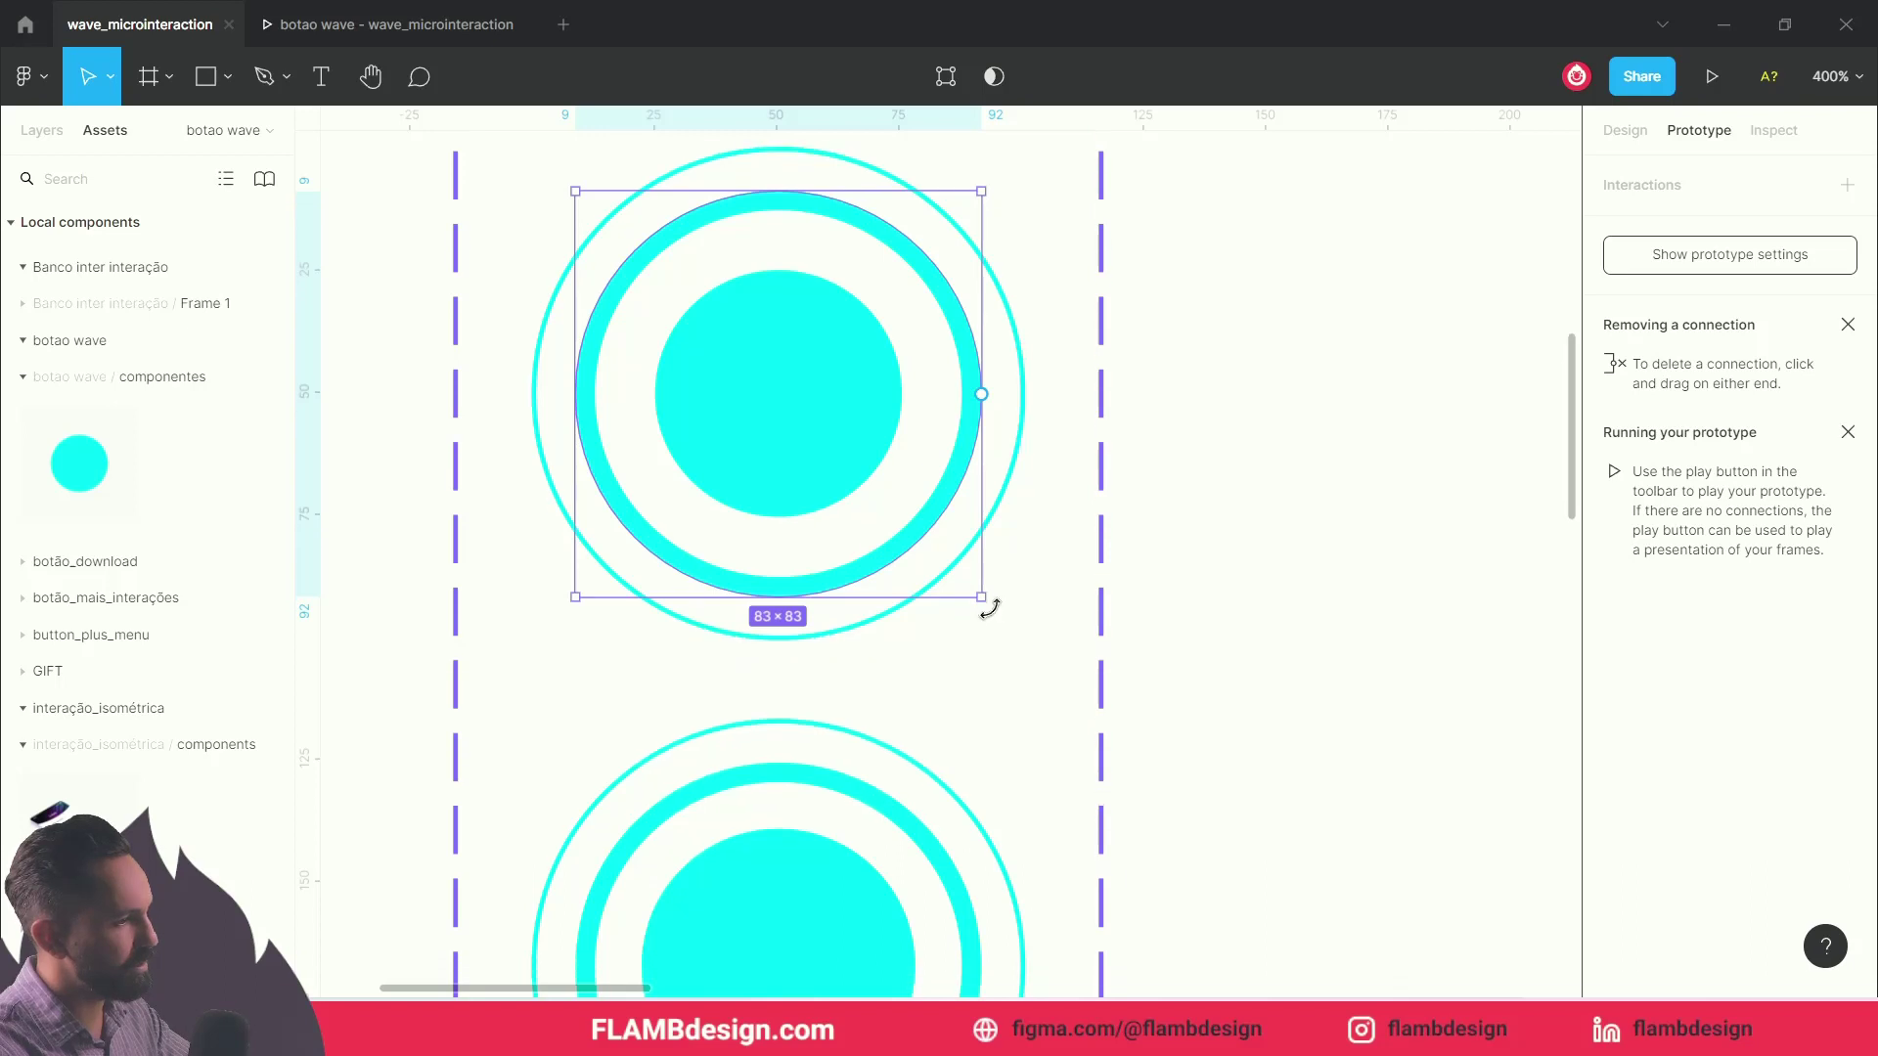
{"action": "left_click_drag", "start_coordinate": [981, 595], "coordinate": [929, 563]}
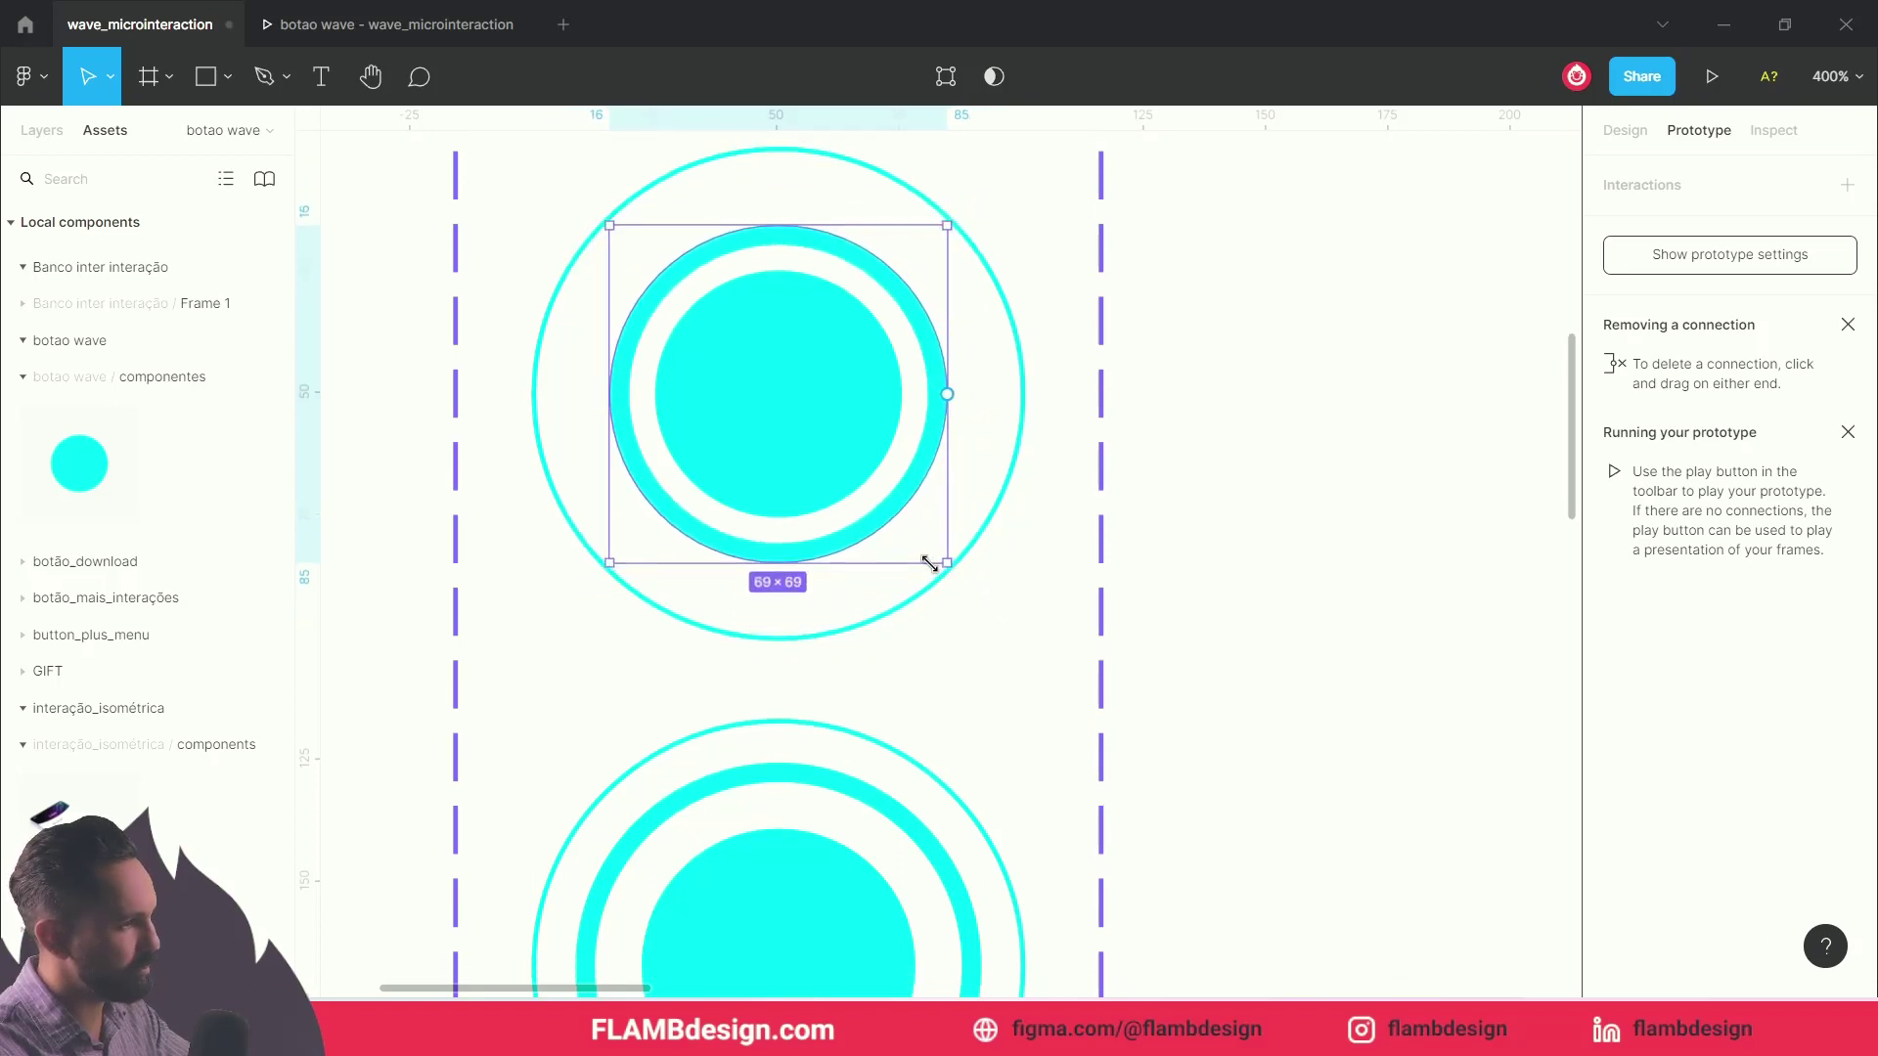
{"action": "scroll", "coordinate": [926, 803], "scroll_direction": "down", "scroll_amount": 2}
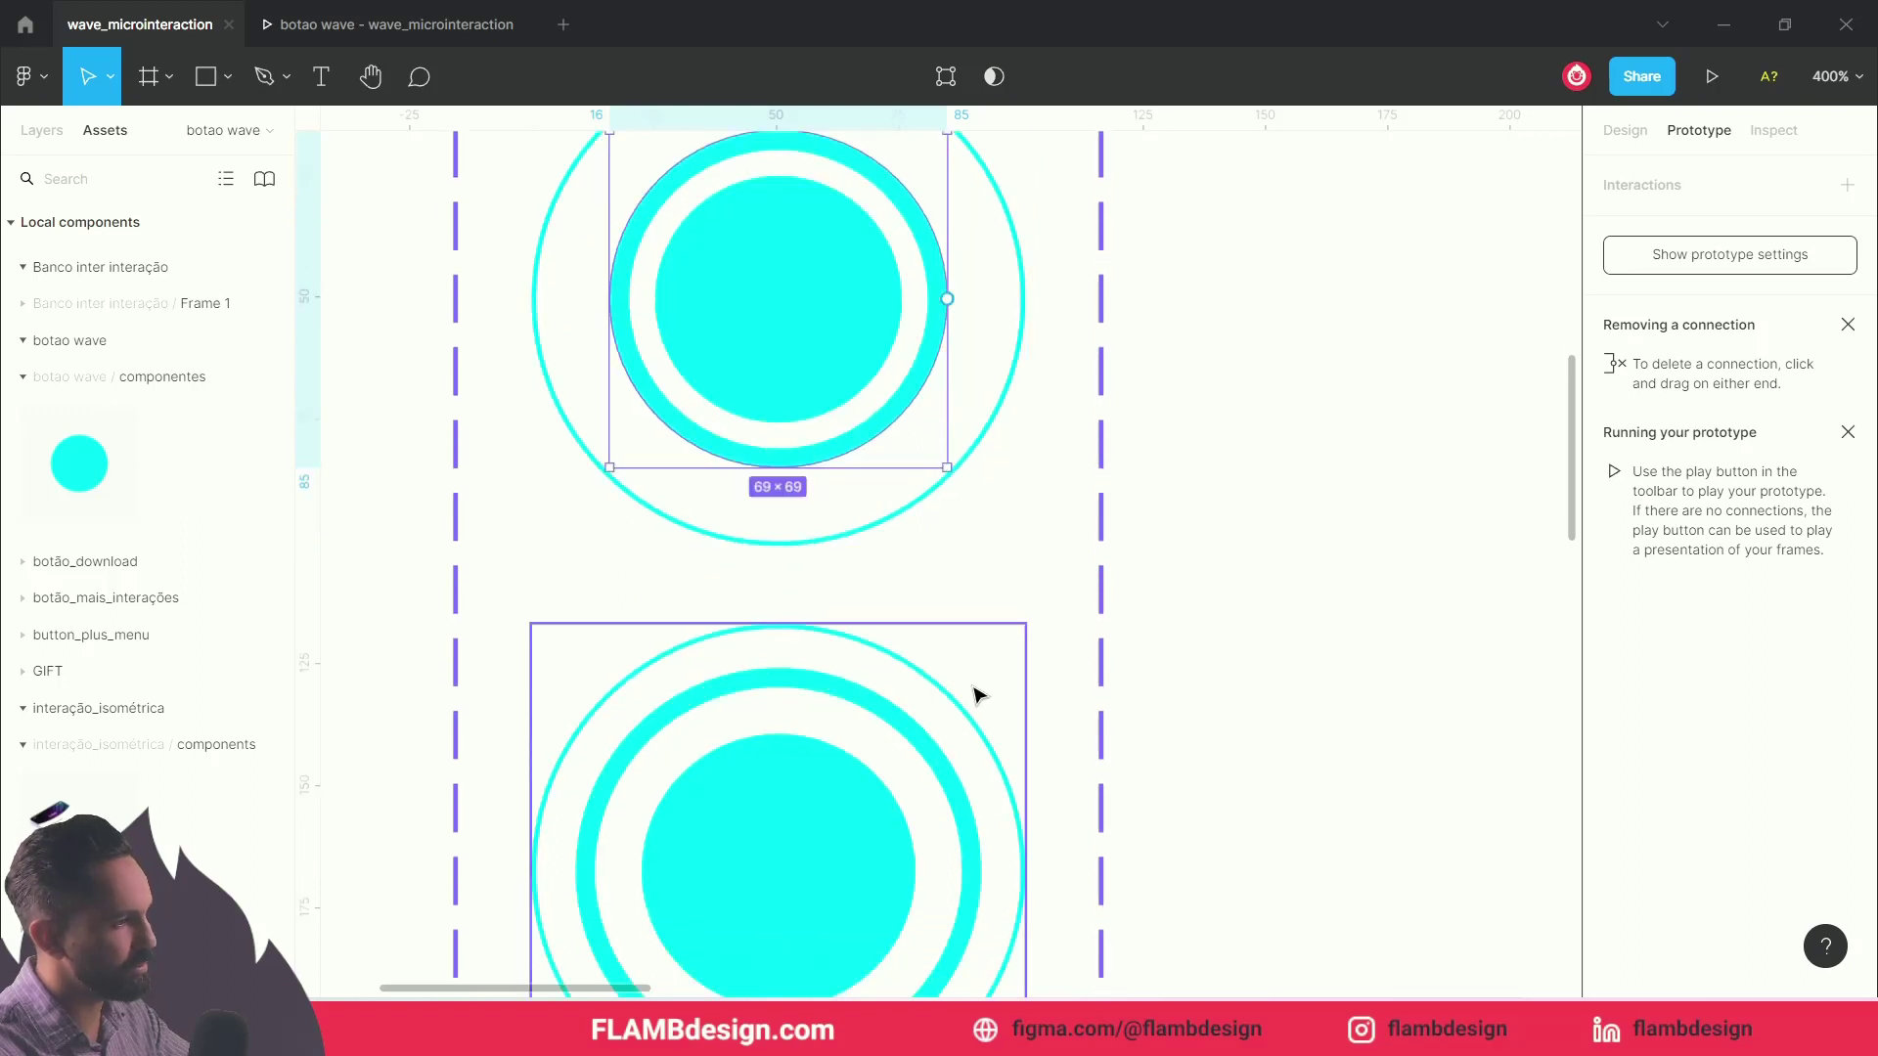
{"action": "scroll", "coordinate": [958, 636], "scroll_direction": "up", "scroll_amount": 3}
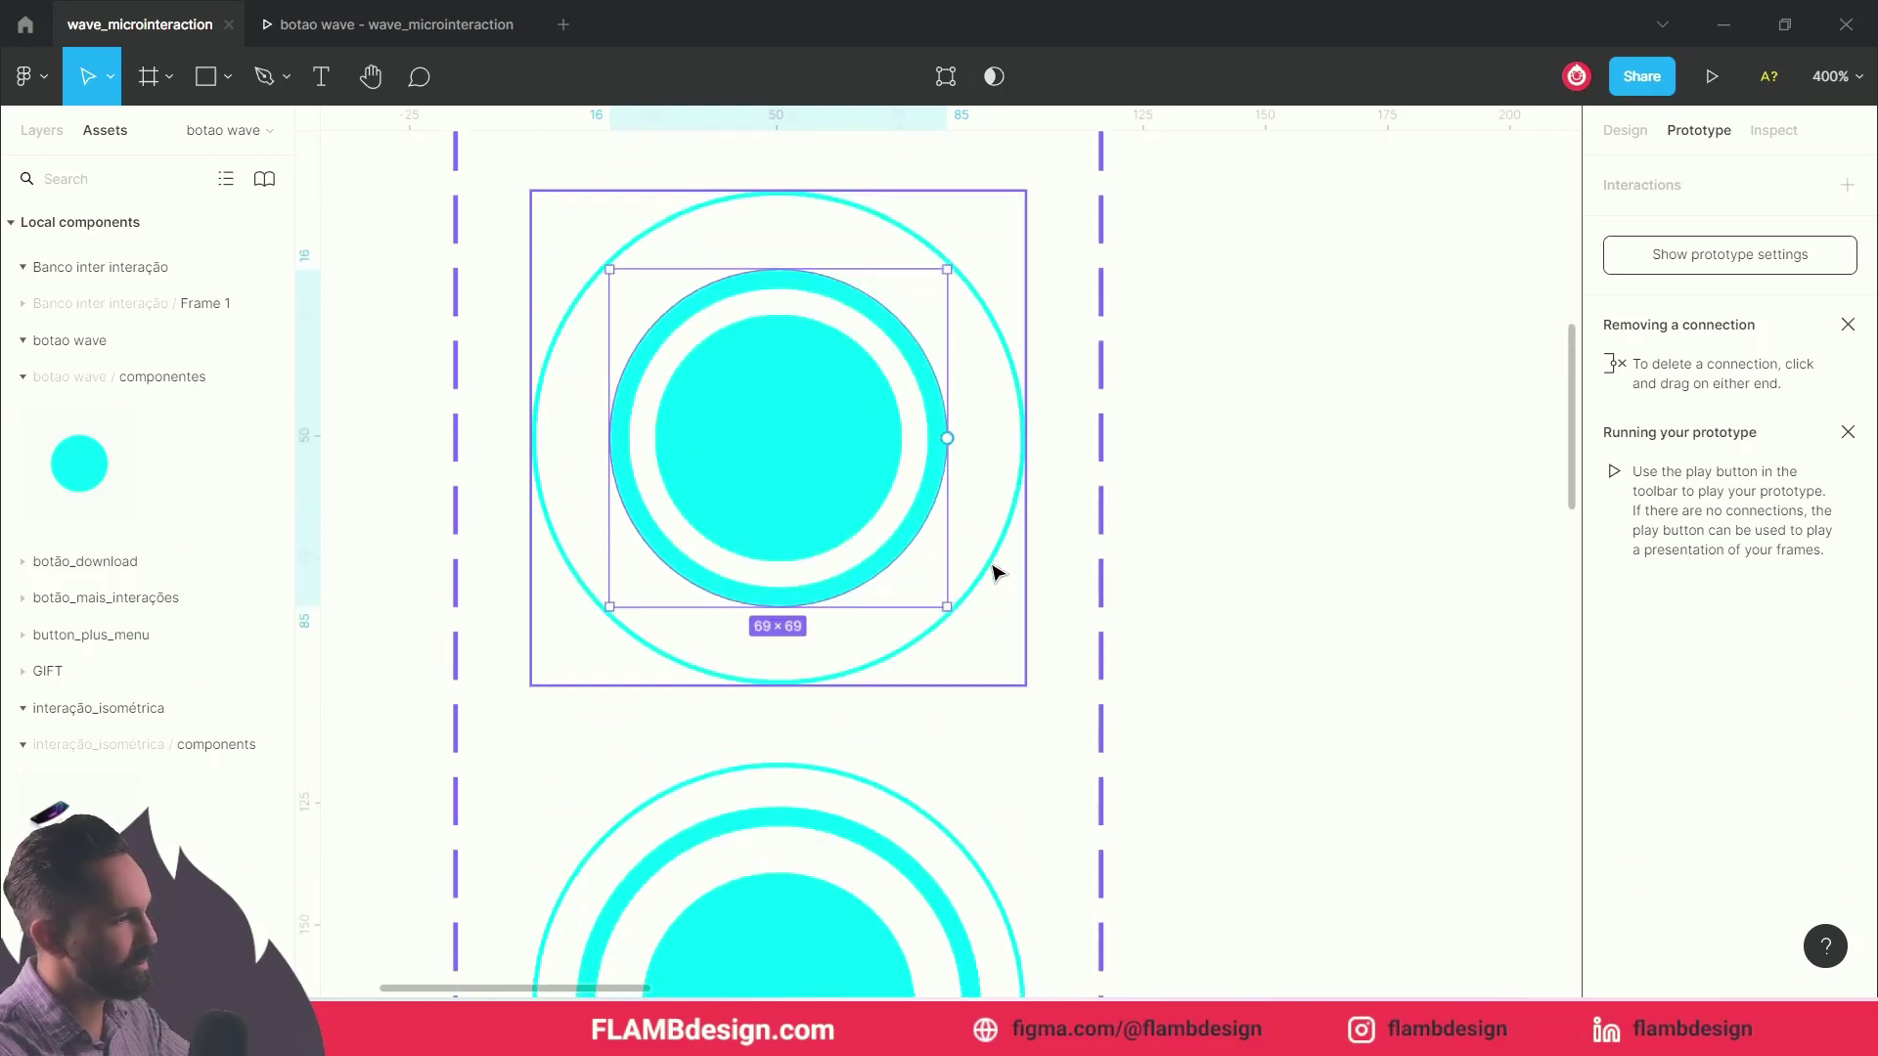
Step: Undo the accidental frame nudge and outer-ring resize, keeping the outer ring full size
{"action": "left_click", "coordinate": [995, 572]}
{"action": "left_click_drag", "start_coordinate": [1026, 681], "coordinate": [1025, 681]}
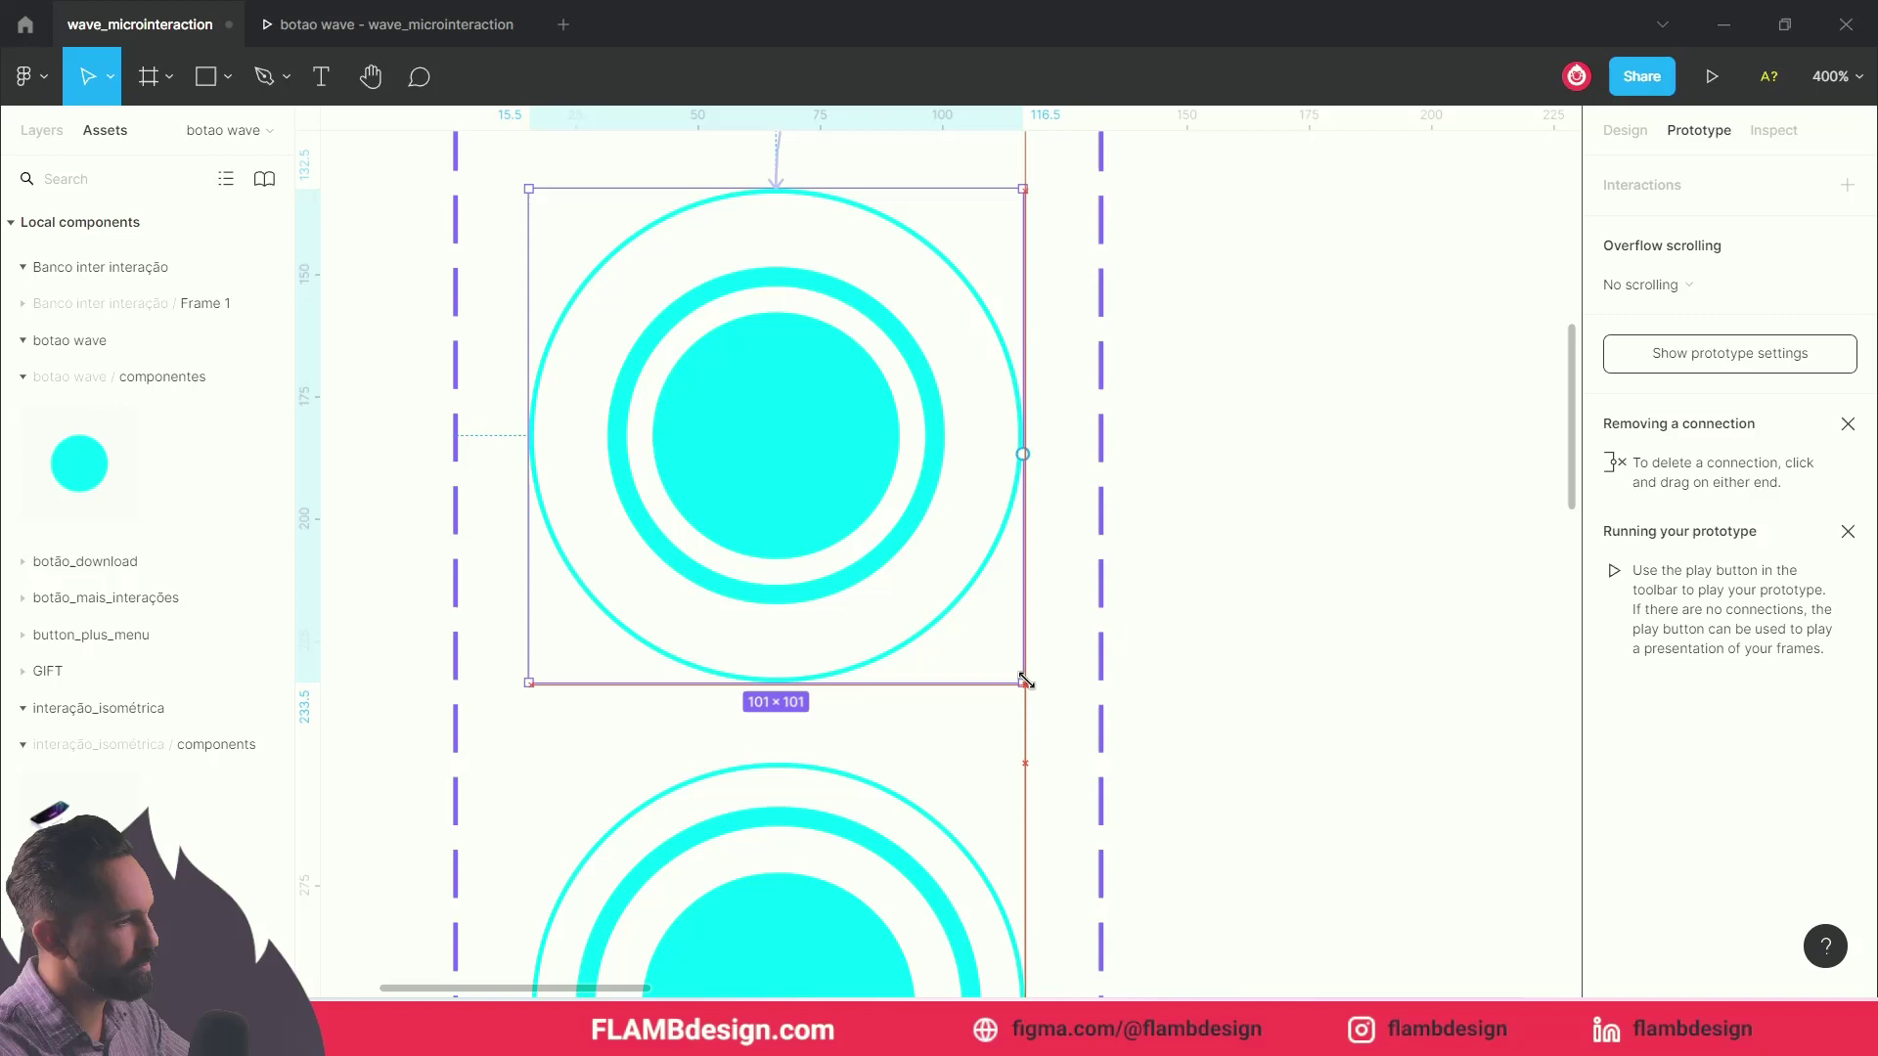
{"action": "key", "text": "ctrl+z"}
{"action": "double_click", "coordinate": [978, 587]}
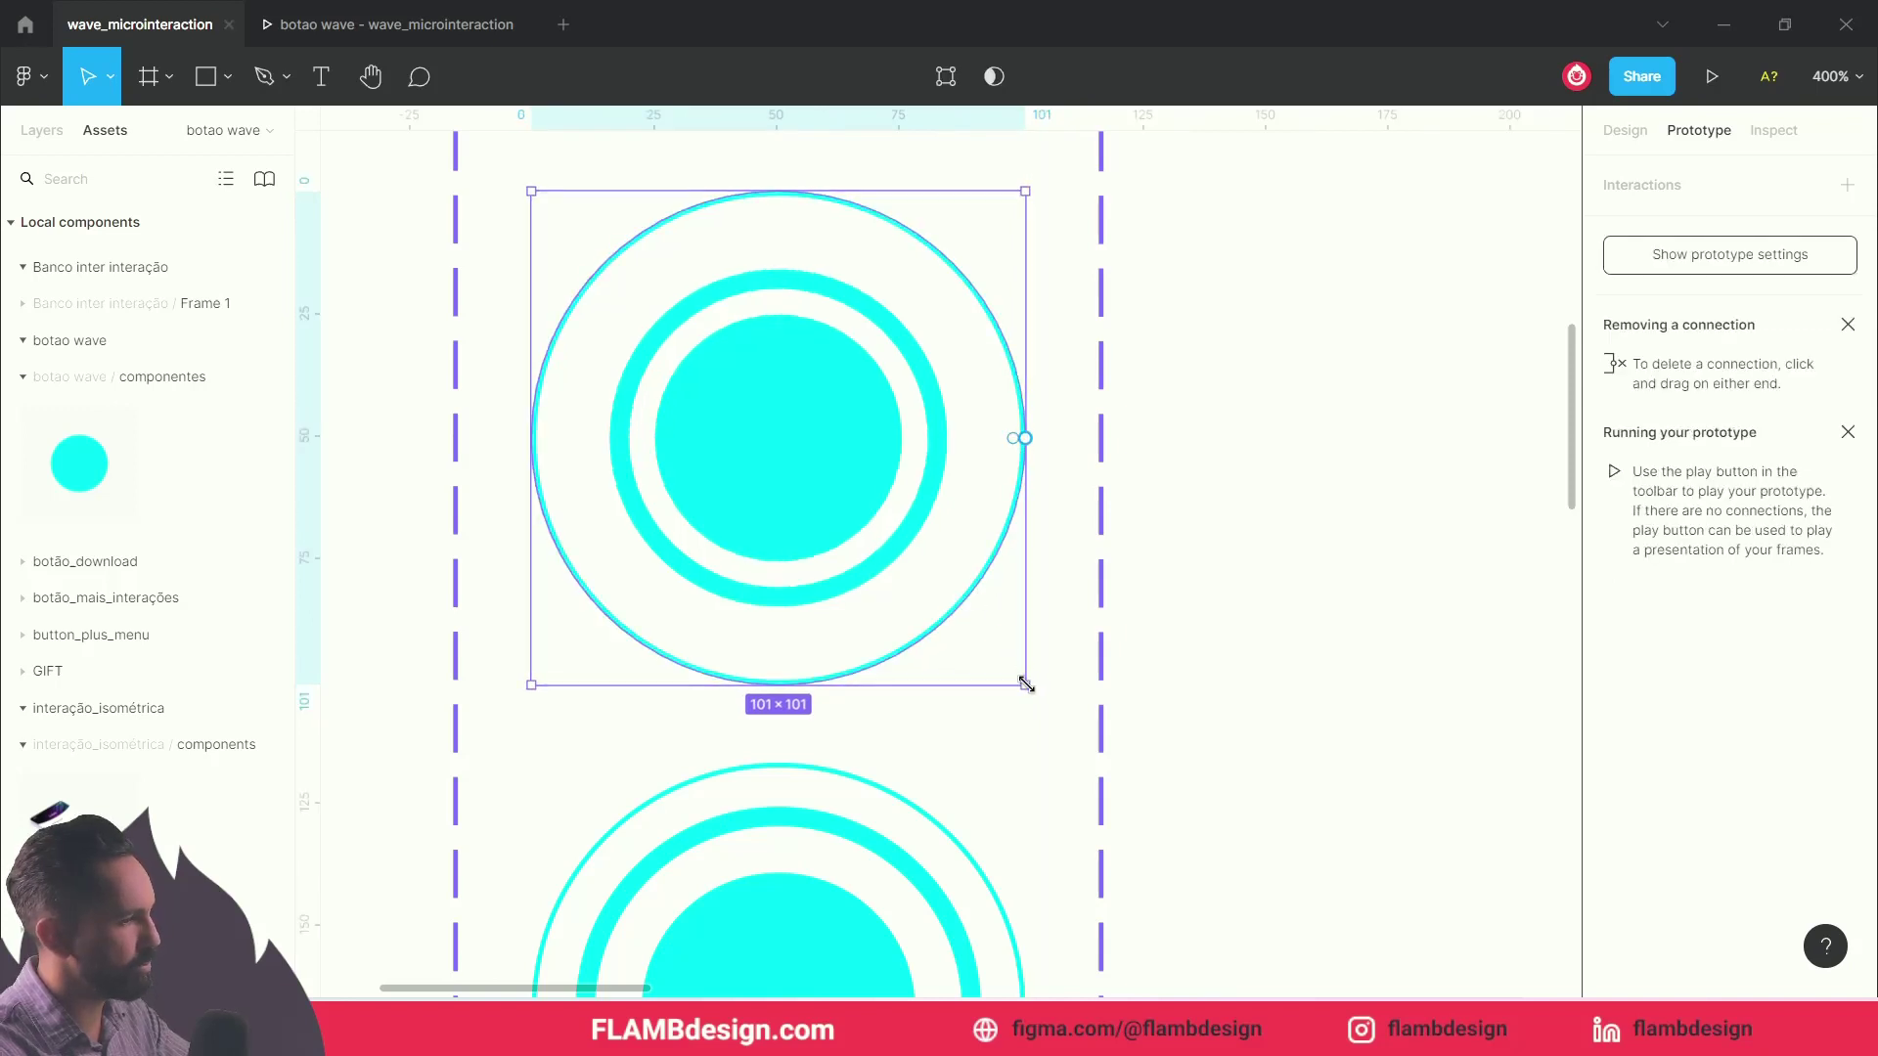
{"action": "left_click_drag", "start_coordinate": [1026, 685], "coordinate": [996, 650]}
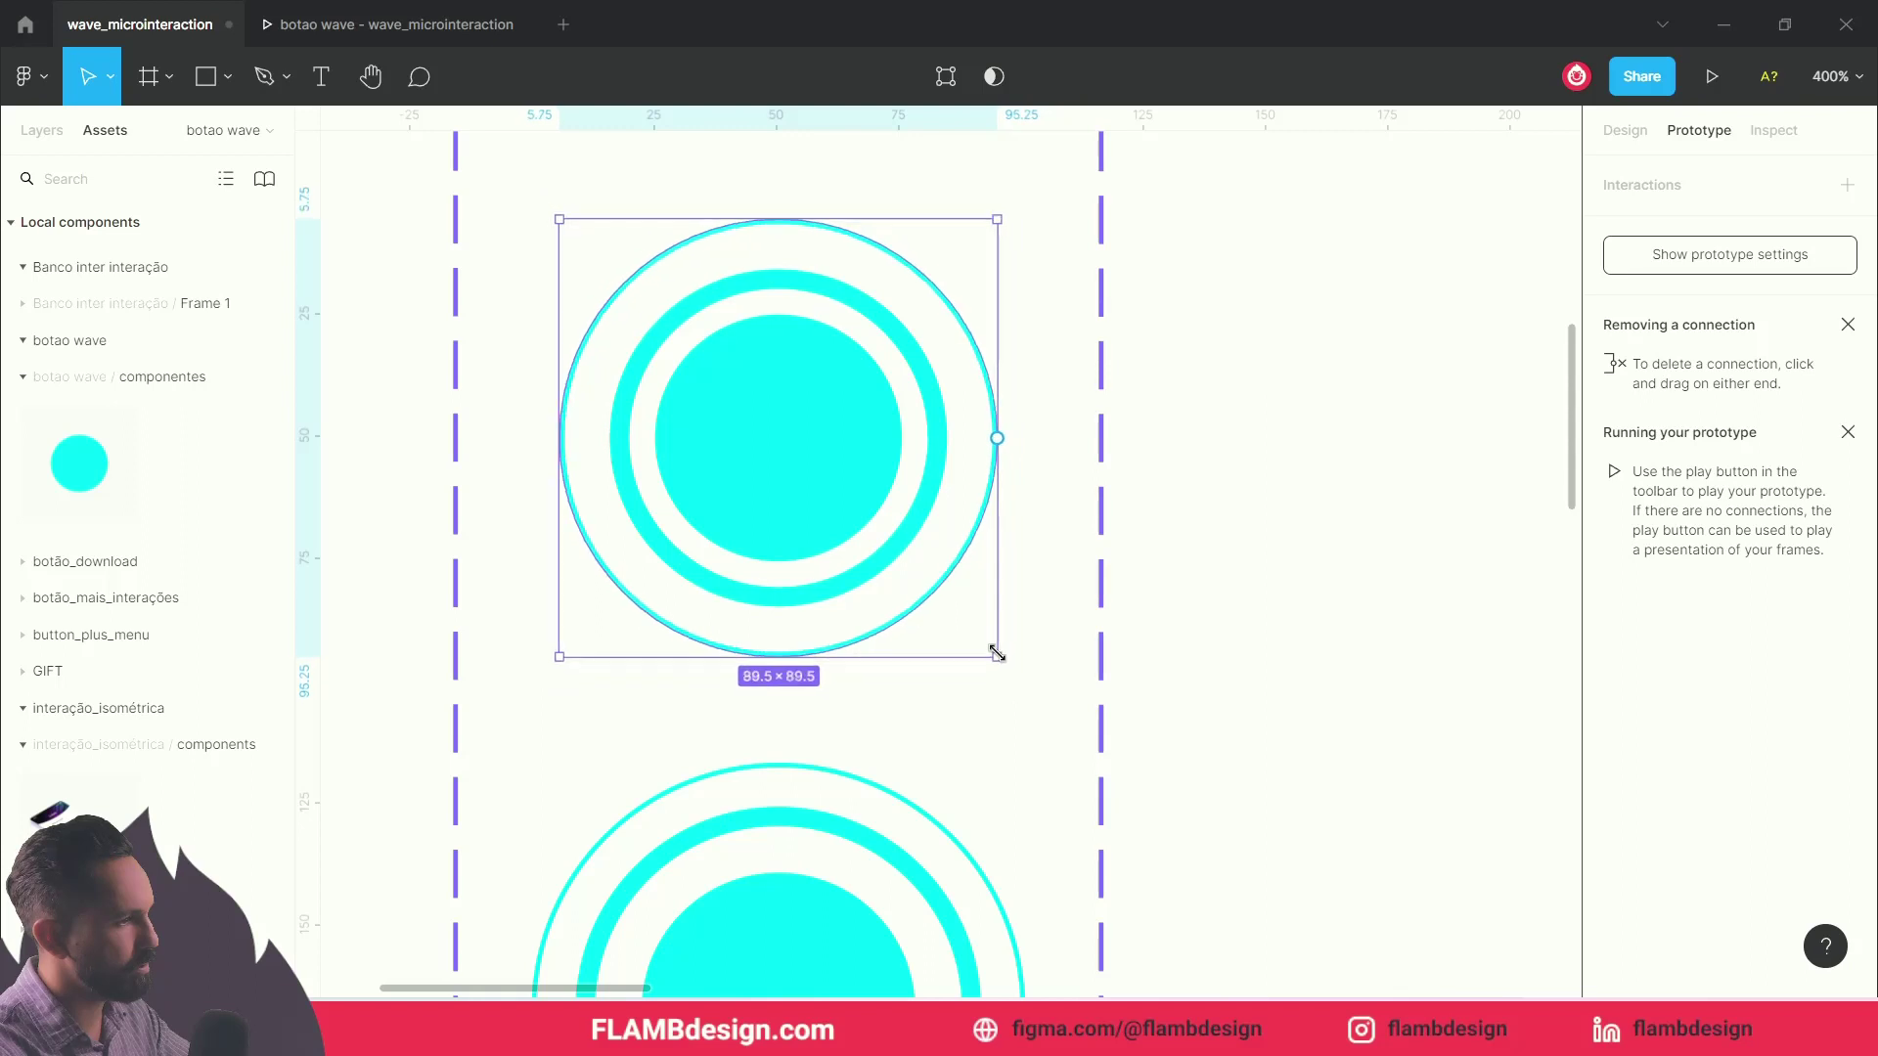
{"action": "key", "text": "ctrl+z"}
{"action": "left_click", "coordinate": [1208, 654]}
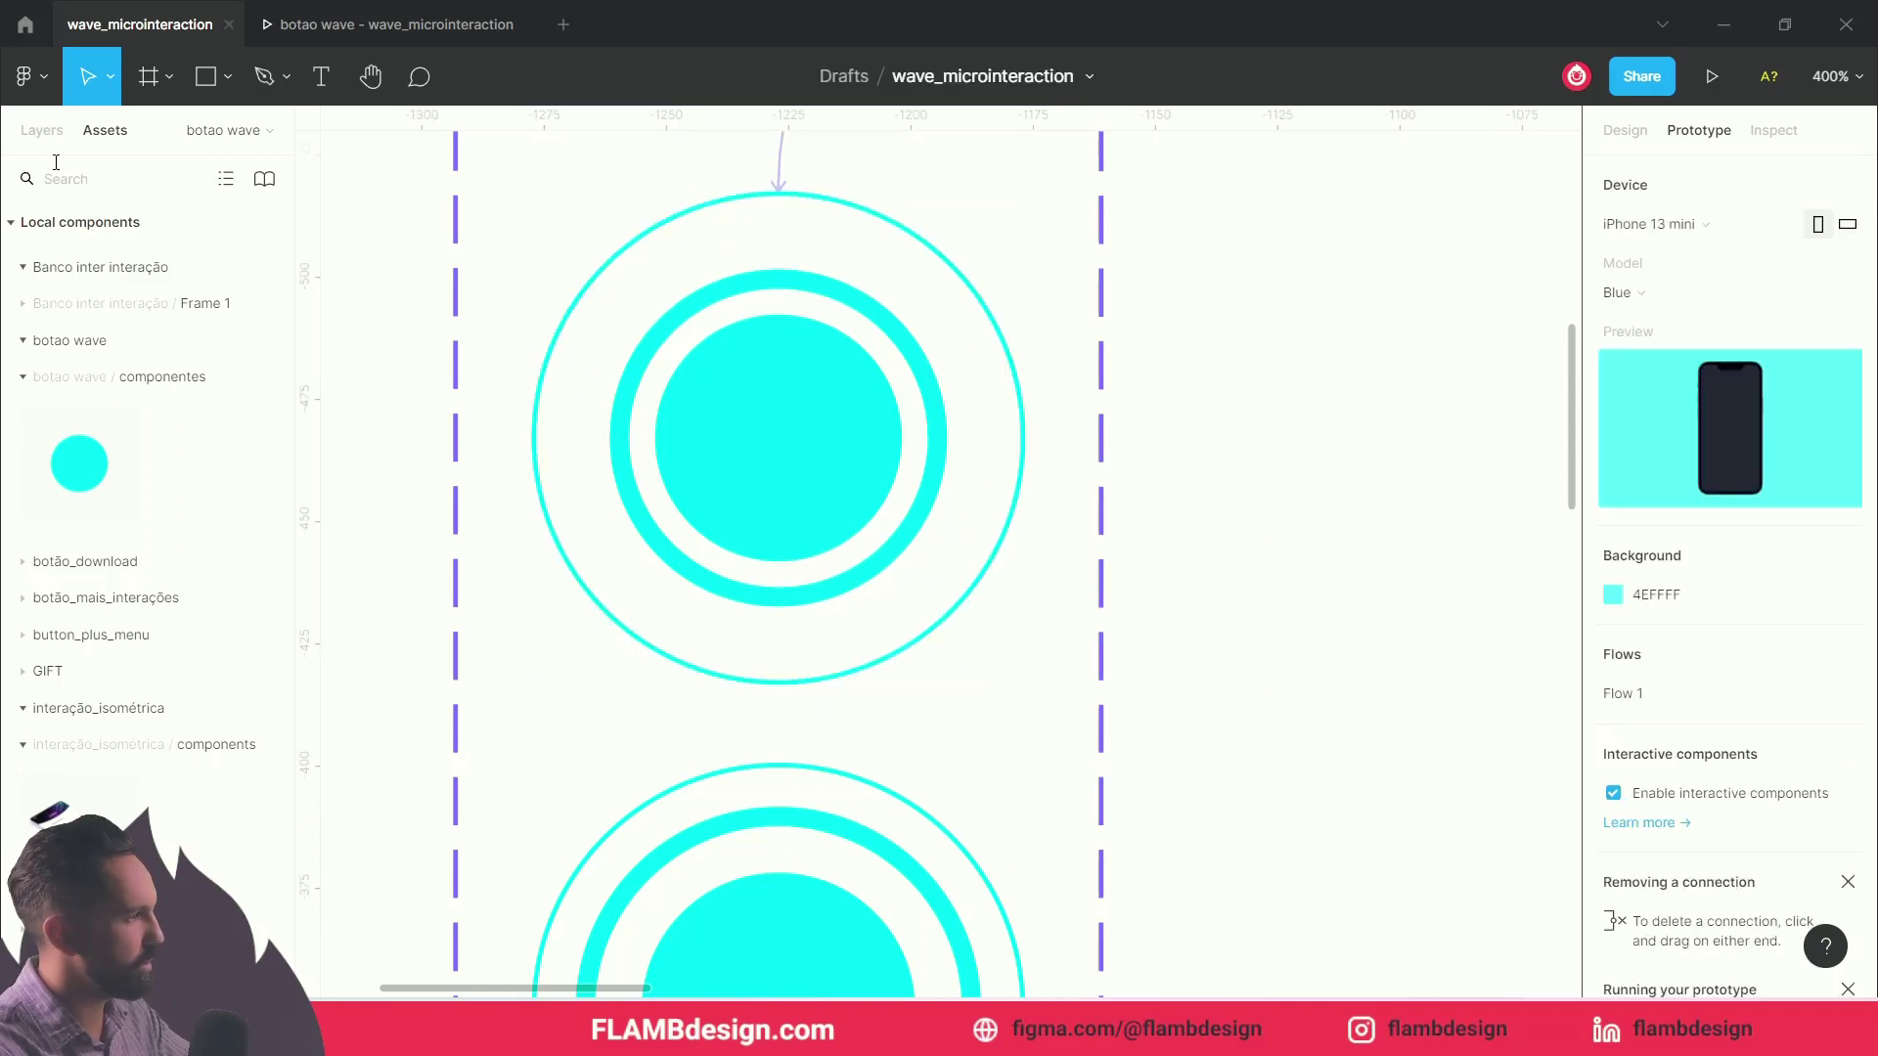
Step: Select Ellipse 3, variant z's outer ring, in Layers and shrink it to 75.5 × 75.5
{"action": "left_click", "coordinate": [43, 131]}
{"action": "left_click", "coordinate": [838, 671]}
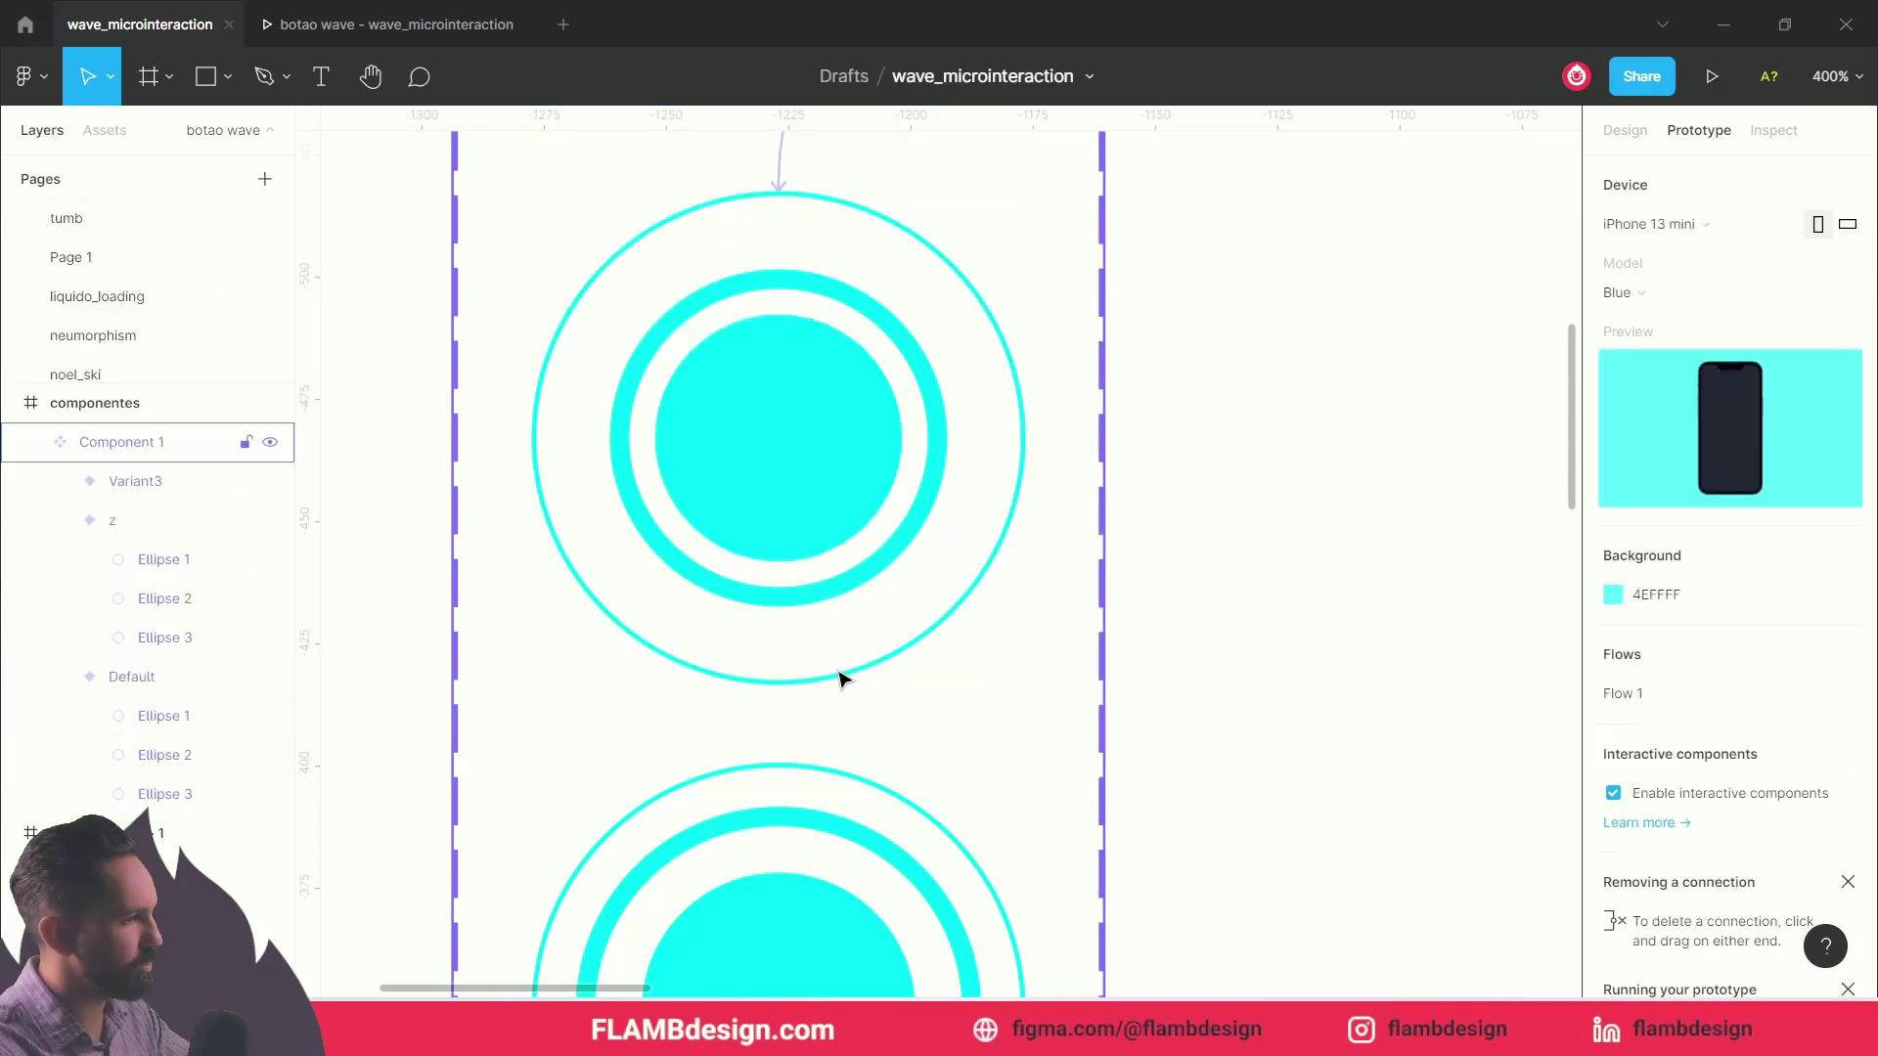
{"action": "left_click", "coordinate": [864, 675]}
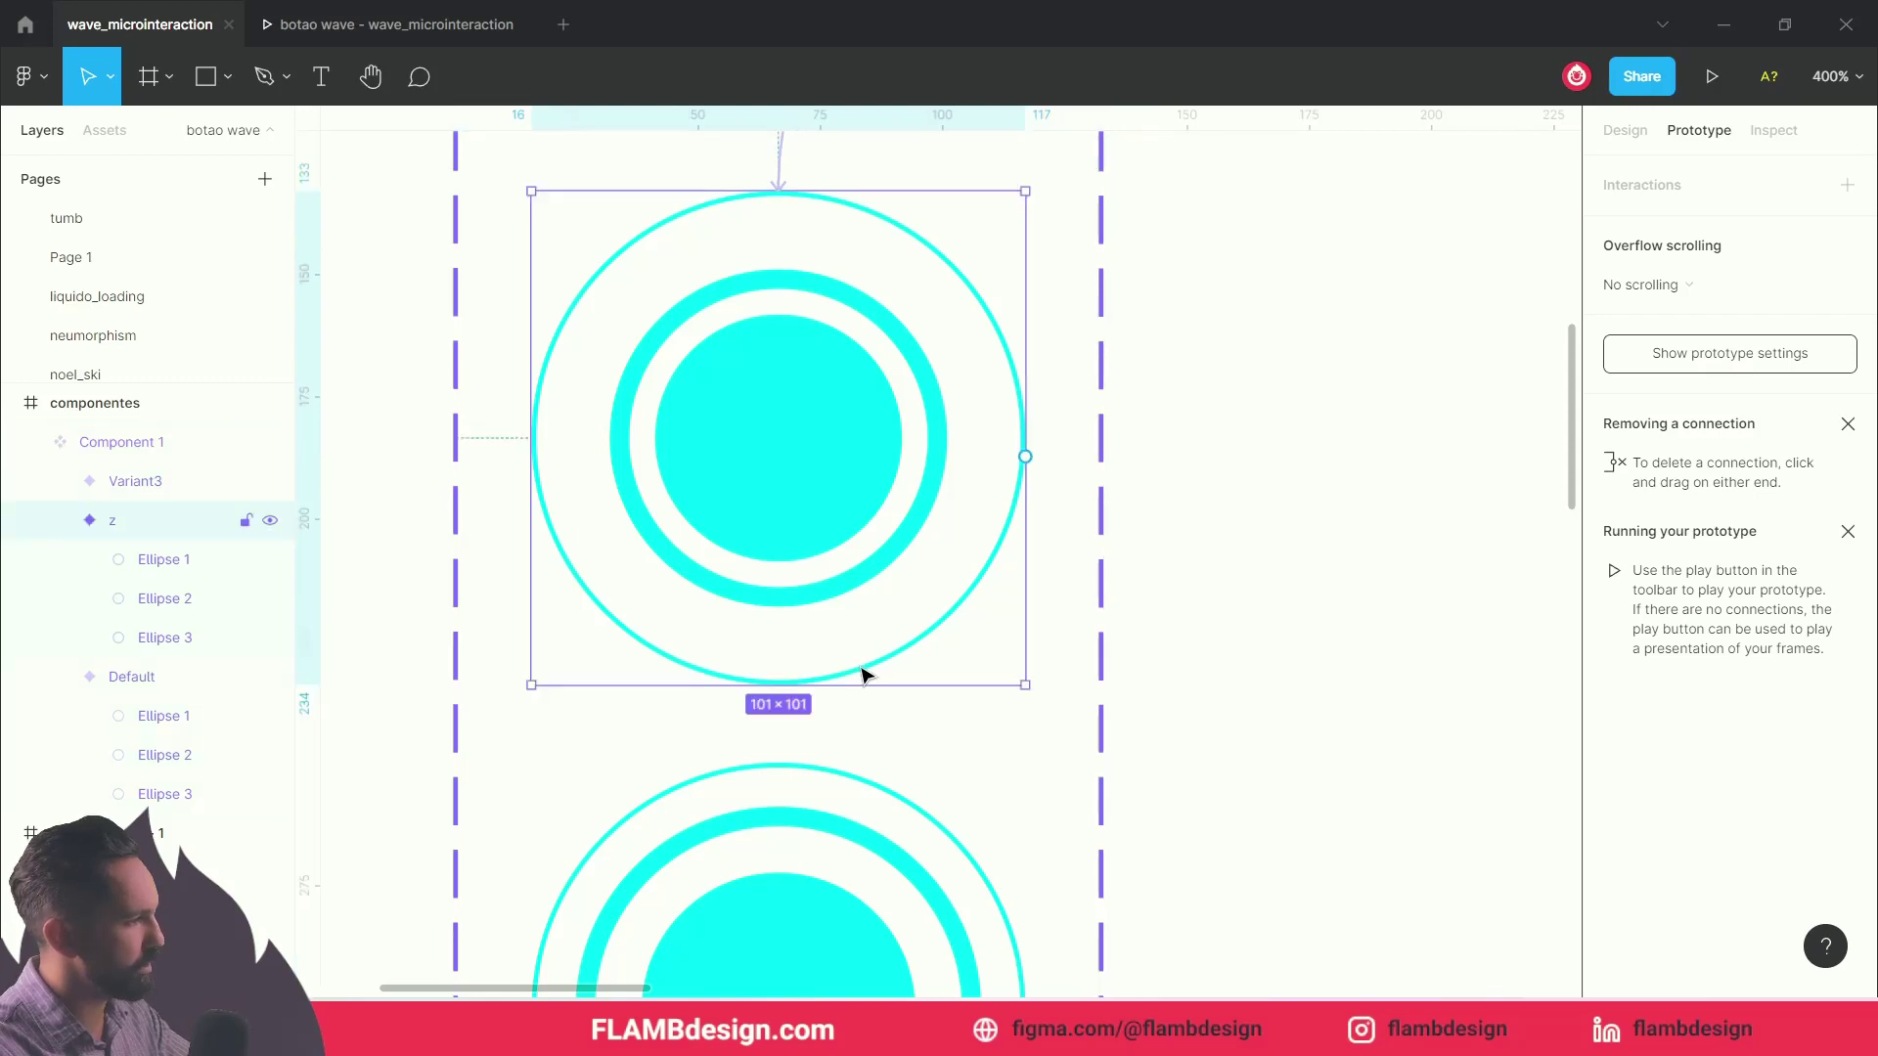
{"action": "left_click", "coordinate": [864, 675]}
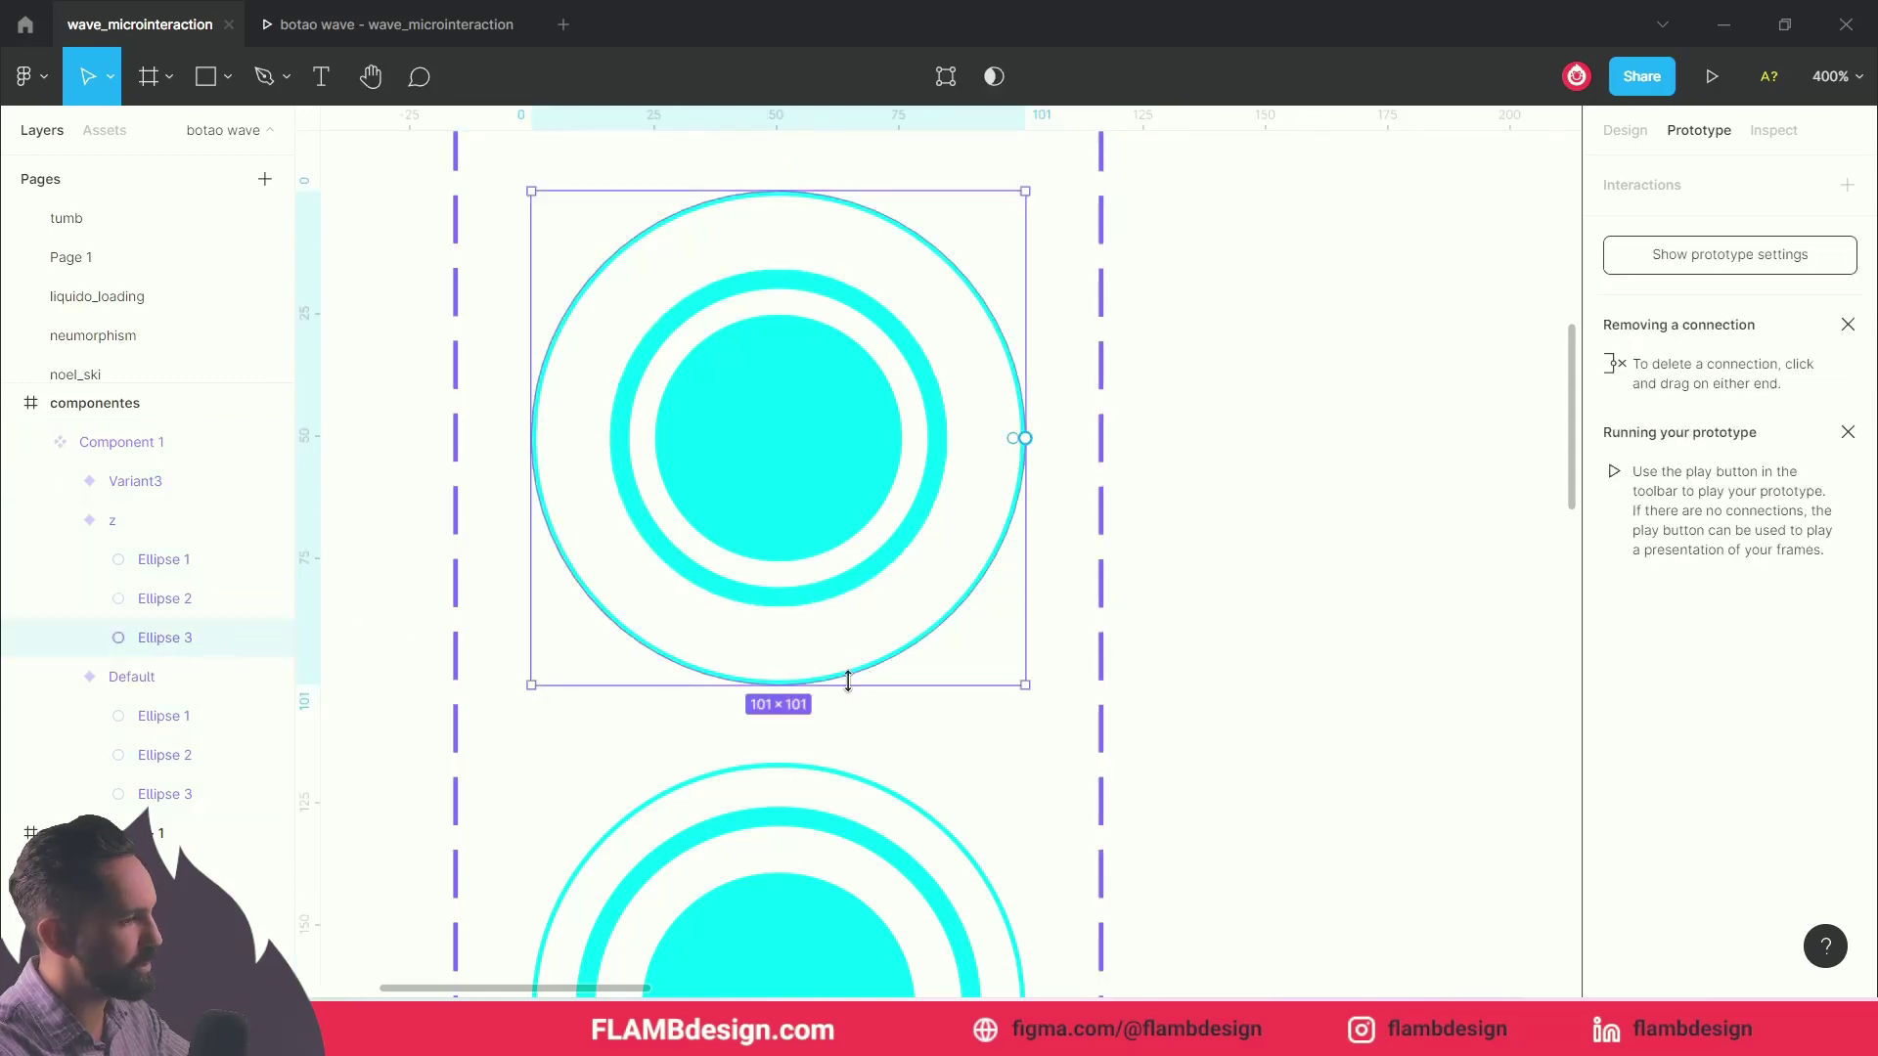
{"action": "left_click_drag", "start_coordinate": [1031, 686], "coordinate": [957, 611]}
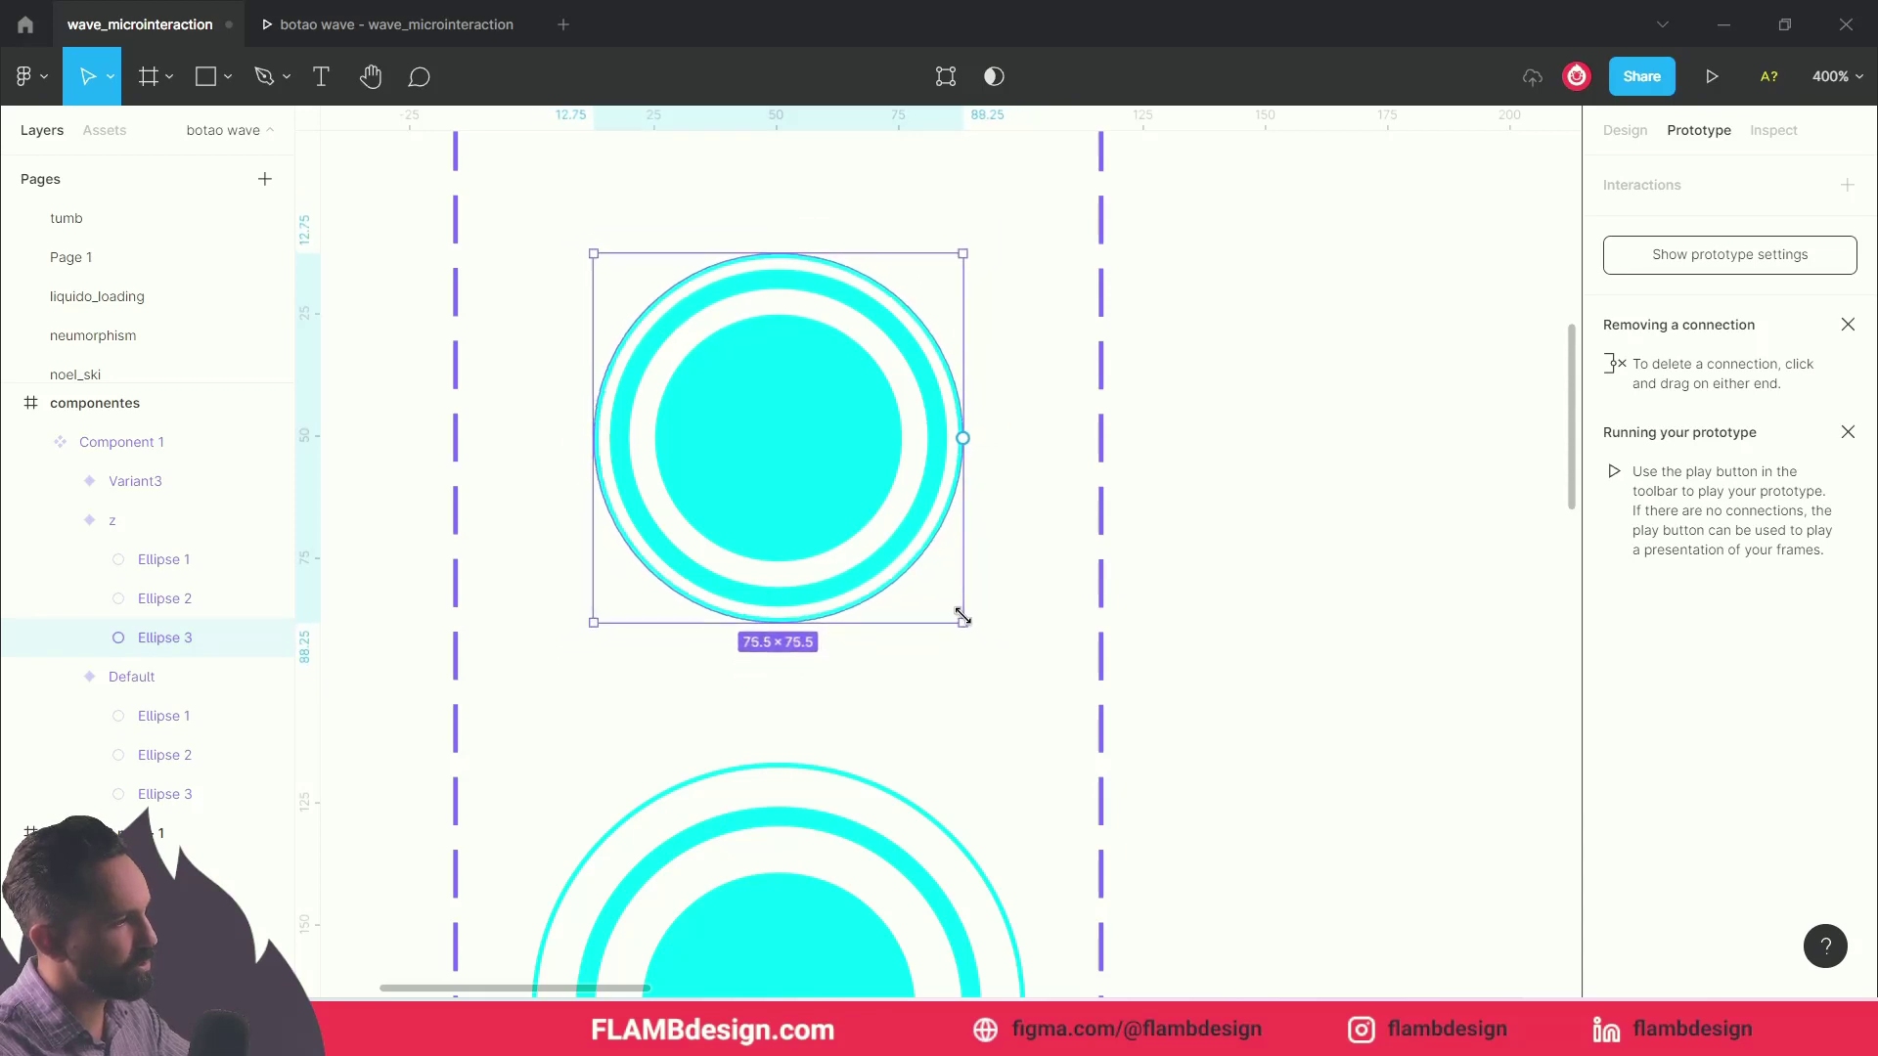
Step: Resize variant z's outer ring, Ellipse 3, to 75 × 75 around the middle ring
{"action": "left_click_drag", "start_coordinate": [957, 611], "coordinate": [961, 616]}
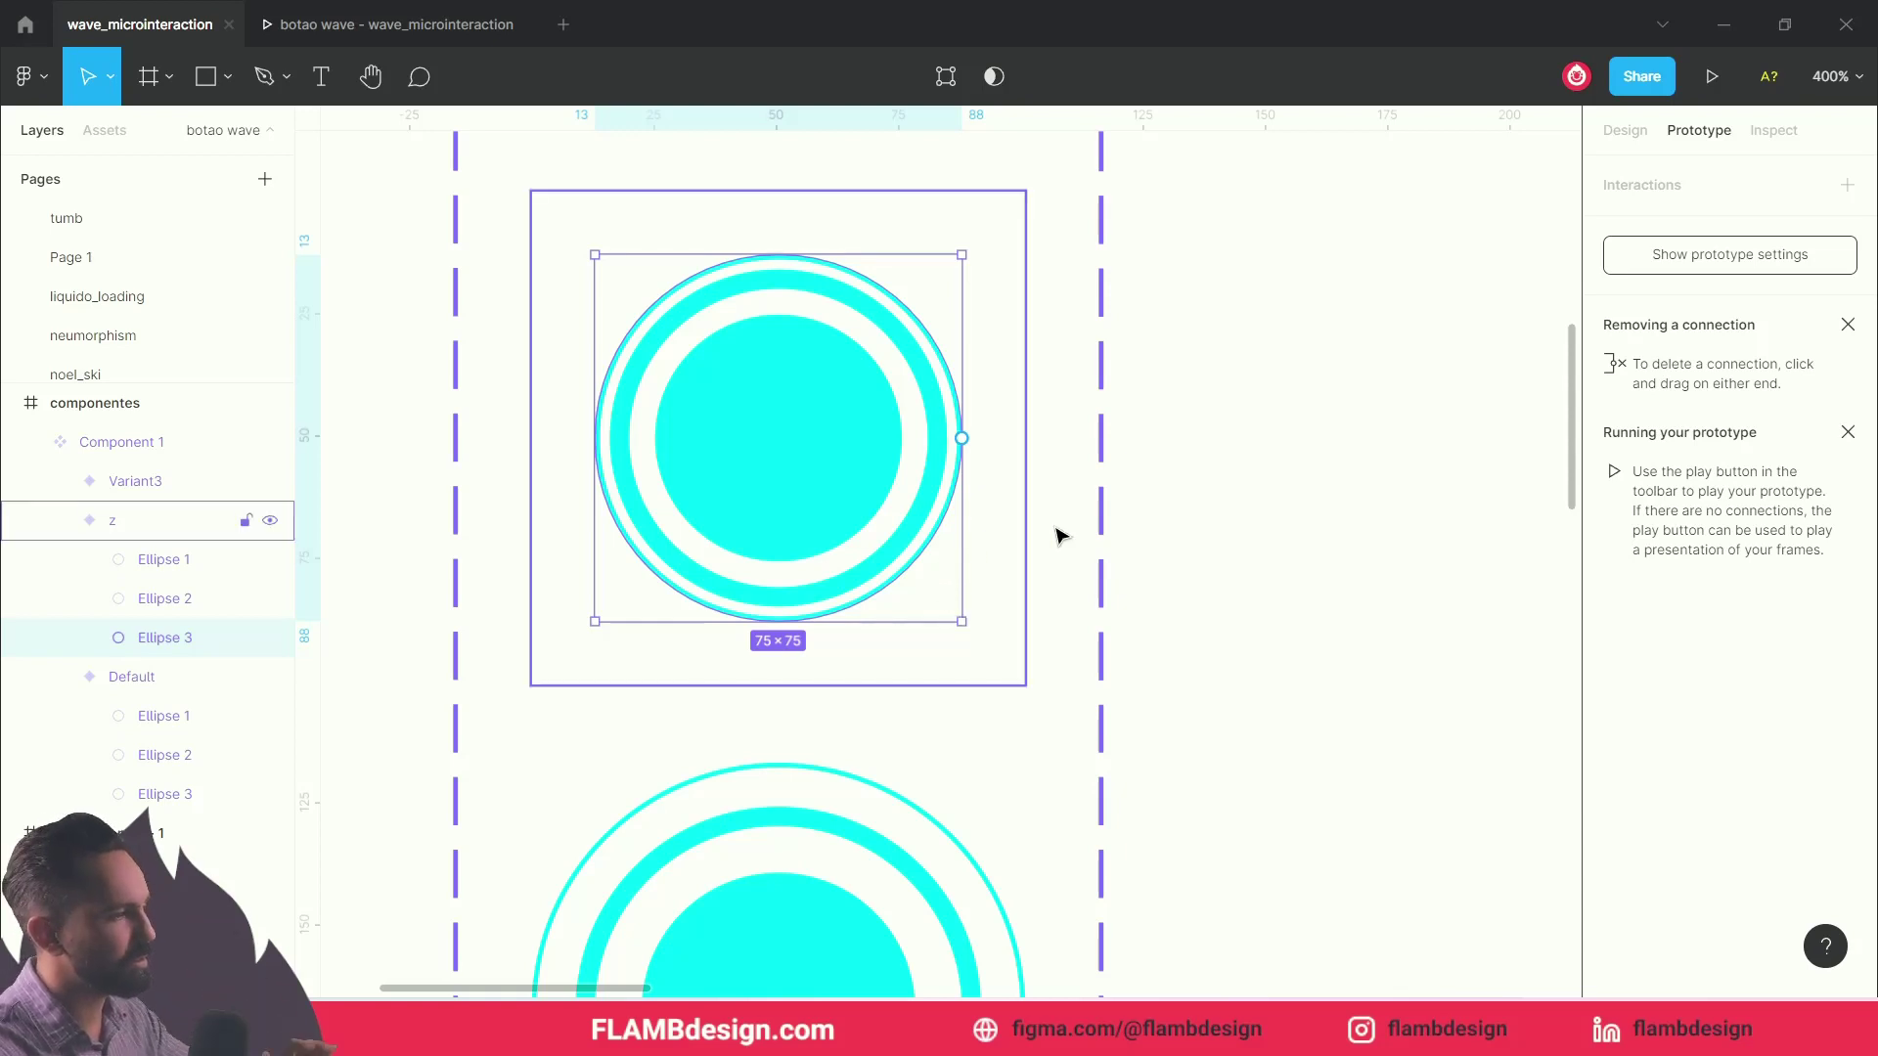
{"action": "scroll", "coordinate": [1184, 598], "scroll_direction": "up", "scroll_amount": 1}
{"action": "scroll", "coordinate": [1184, 598], "scroll_direction": "down", "scroll_amount": 5}
{"action": "scroll", "coordinate": [1183, 599], "scroll_direction": "up", "scroll_amount": 5}
{"action": "scroll", "coordinate": [1183, 598], "scroll_direction": "up", "scroll_amount": 1}
{"action": "scroll", "coordinate": [1184, 598], "scroll_direction": "up", "scroll_amount": 6}
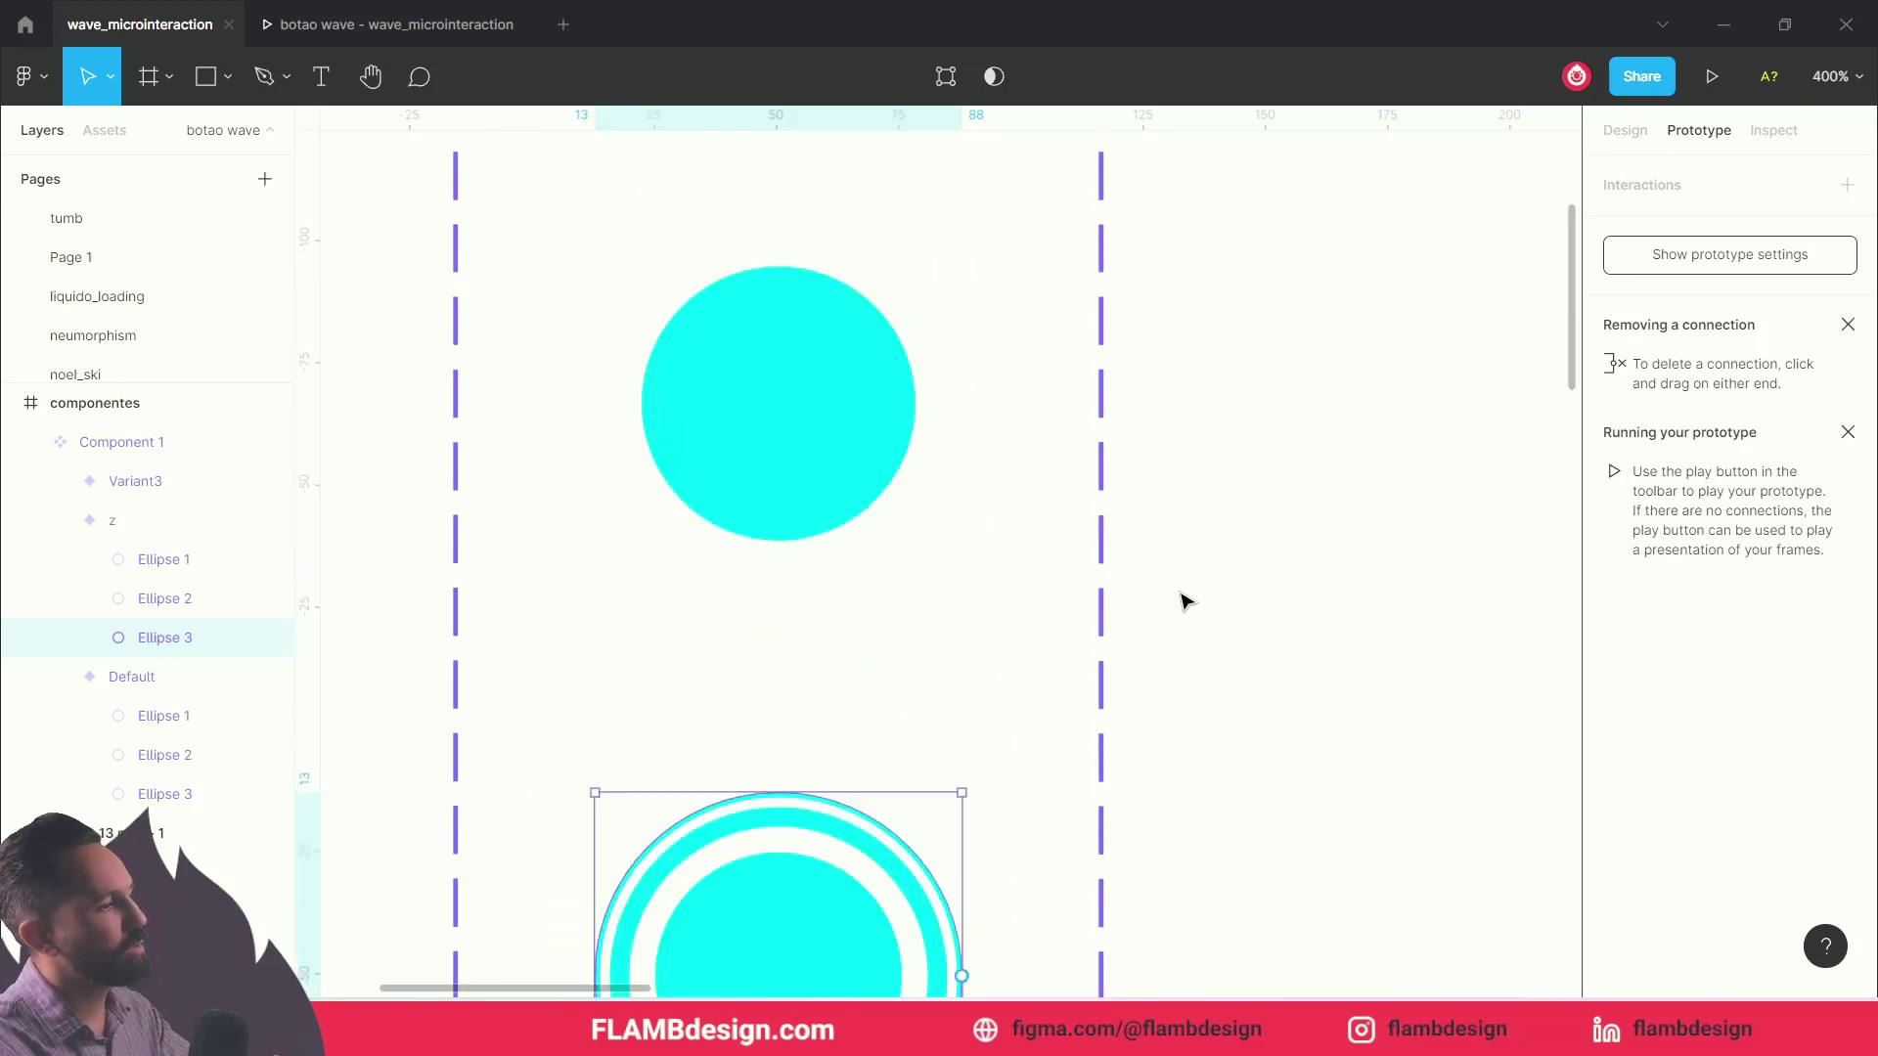
Step: Link the outer ring to Variant3 with a Smart animate tap interaction, 300ms
{"action": "scroll", "coordinate": [929, 782], "scroll_direction": "down", "scroll_amount": 3}
{"action": "scroll", "coordinate": [902, 790], "scroll_direction": "down", "scroll_amount": 5}
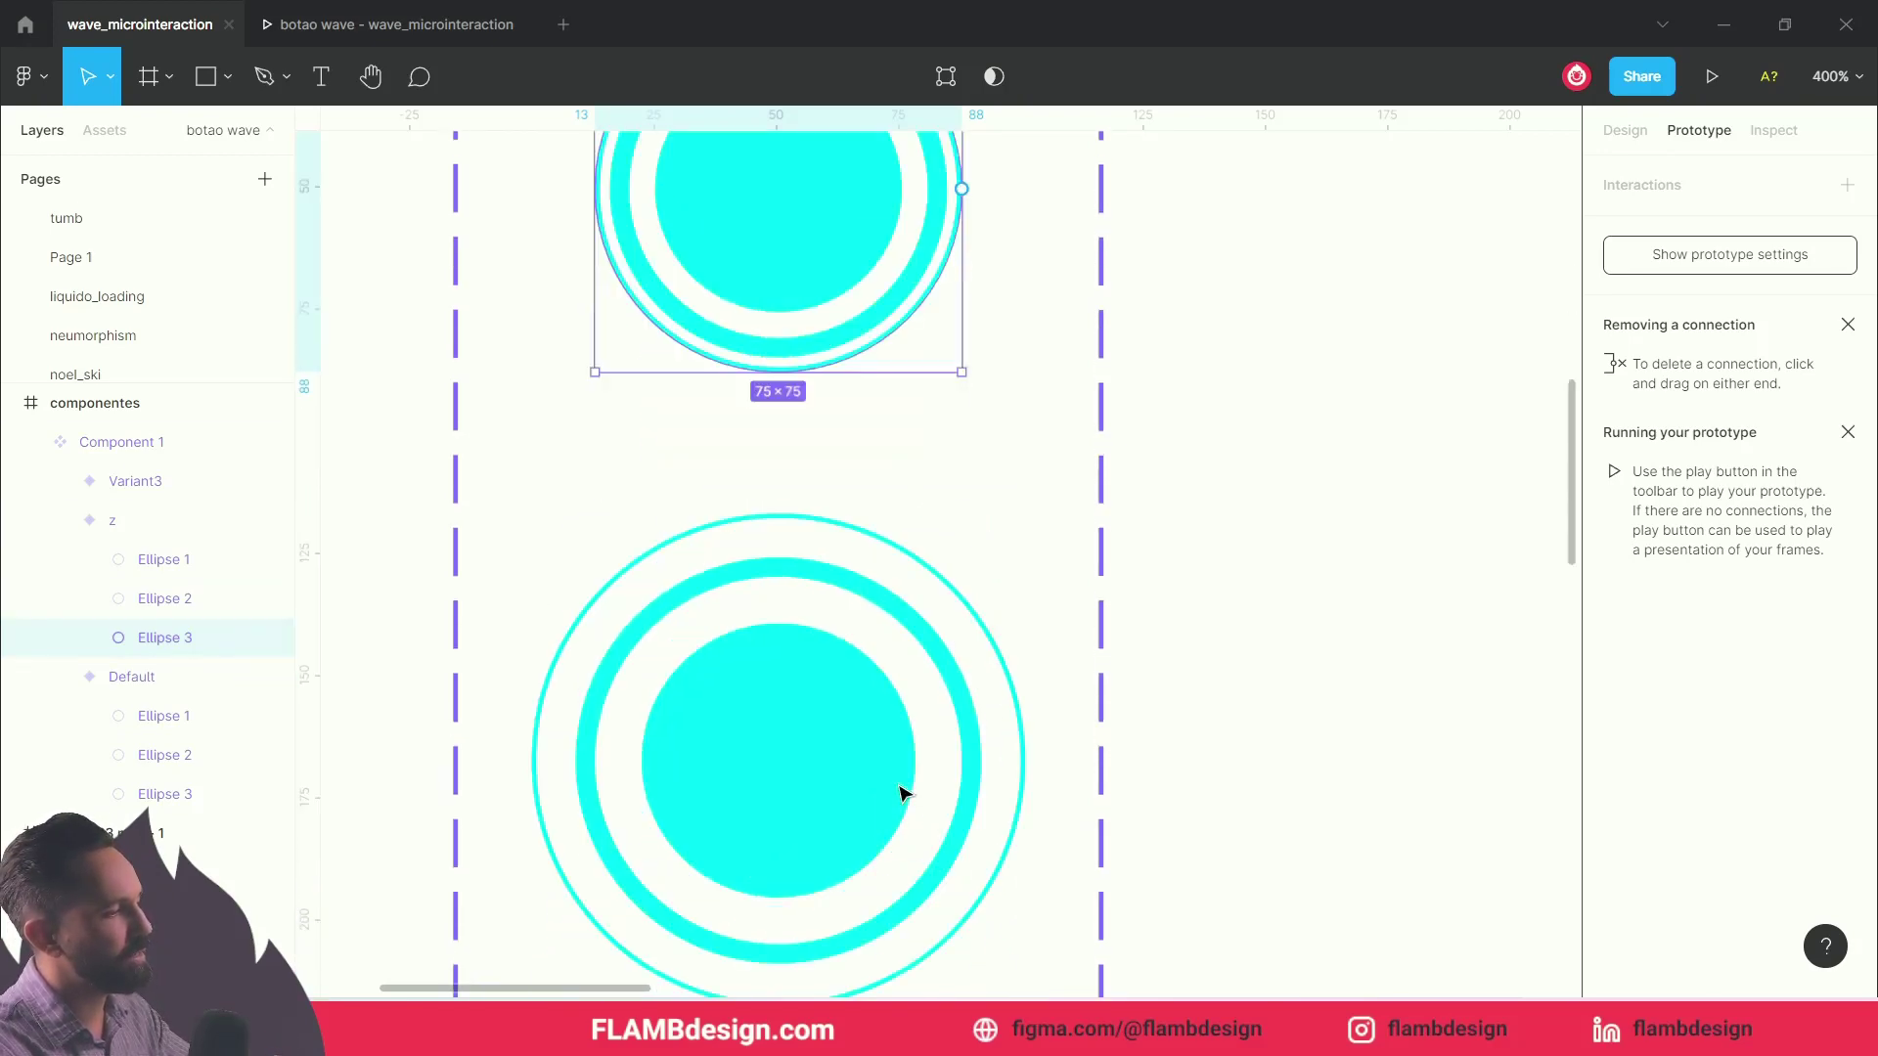
{"action": "scroll", "coordinate": [1139, 636], "scroll_direction": "up", "scroll_amount": 1}
{"action": "scroll", "coordinate": [1256, 474], "scroll_direction": "up", "scroll_amount": 1}
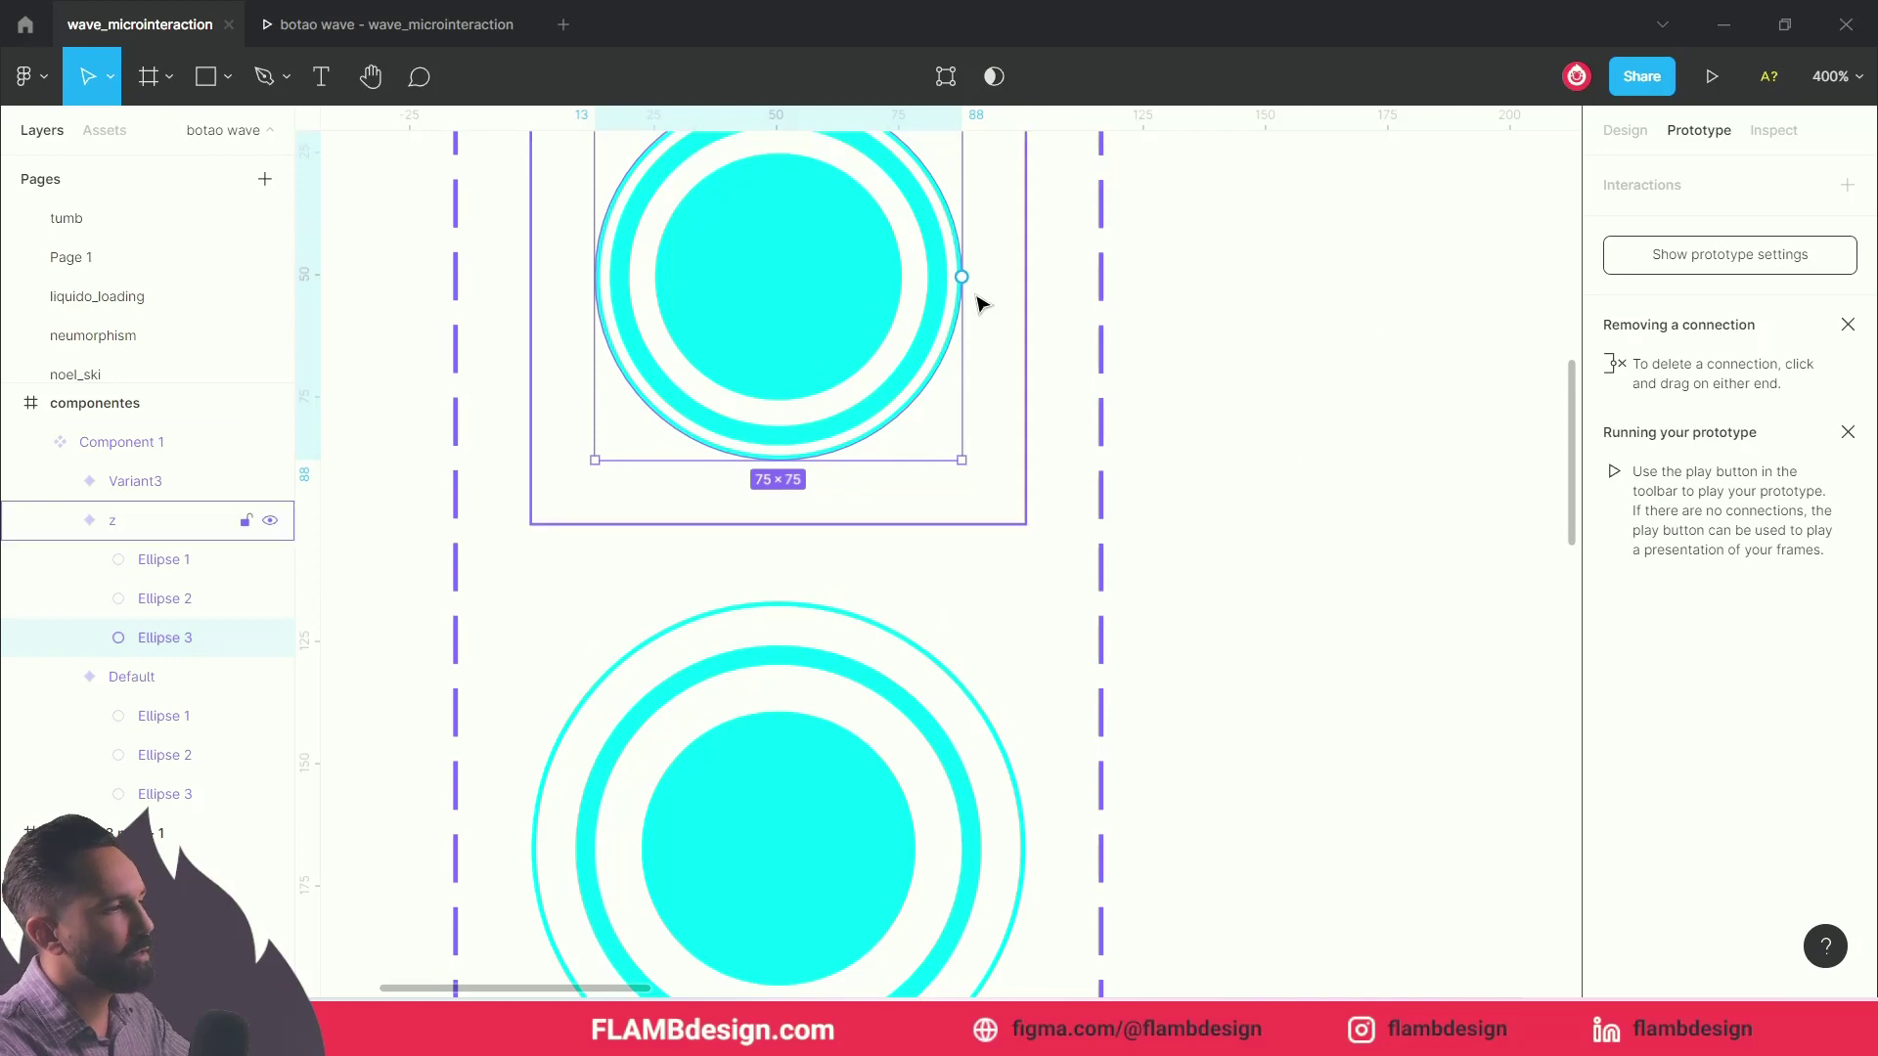
{"action": "left_click_drag", "start_coordinate": [990, 313], "coordinate": [940, 624]}
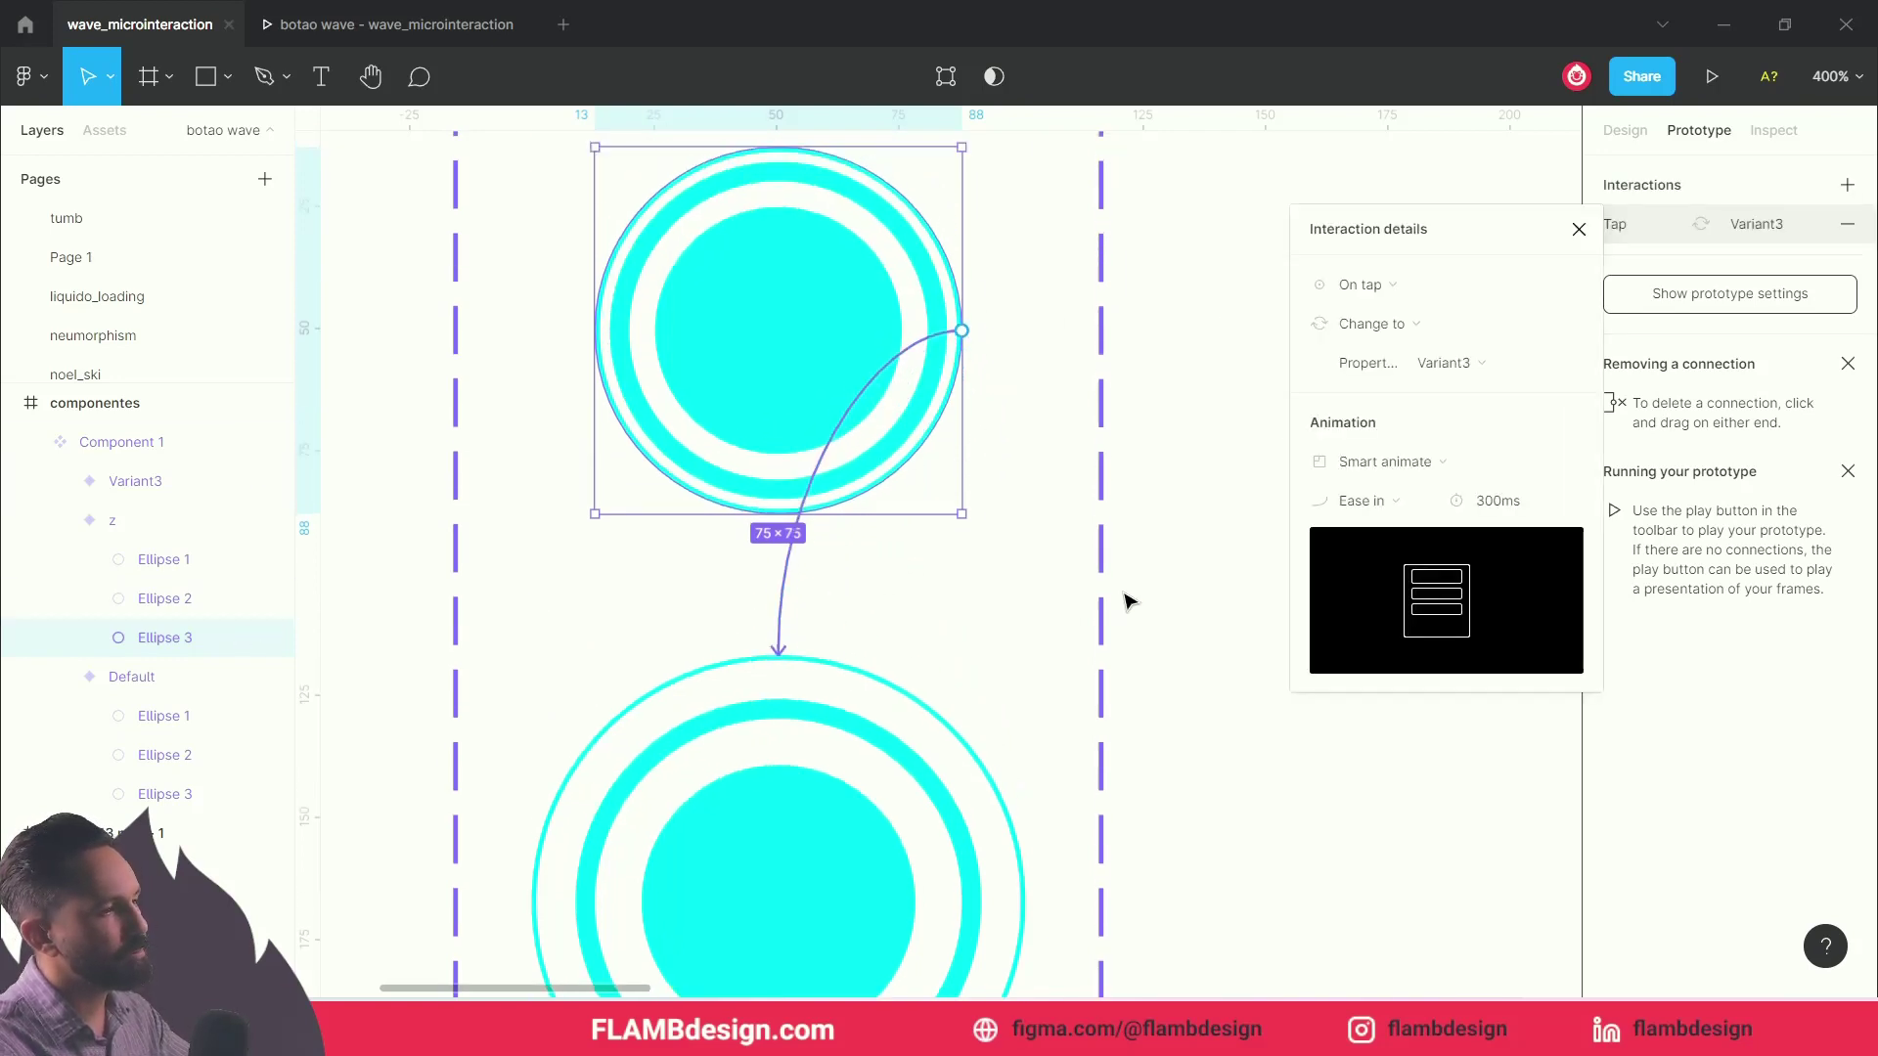
Step: Close the interaction details and select the variant z frame
{"action": "scroll", "coordinate": [1101, 599], "scroll_direction": "up", "scroll_amount": 3}
{"action": "scroll", "coordinate": [1068, 503], "scroll_direction": "up", "scroll_amount": 1}
{"action": "scroll", "coordinate": [983, 423], "scroll_direction": "up", "scroll_amount": 2}
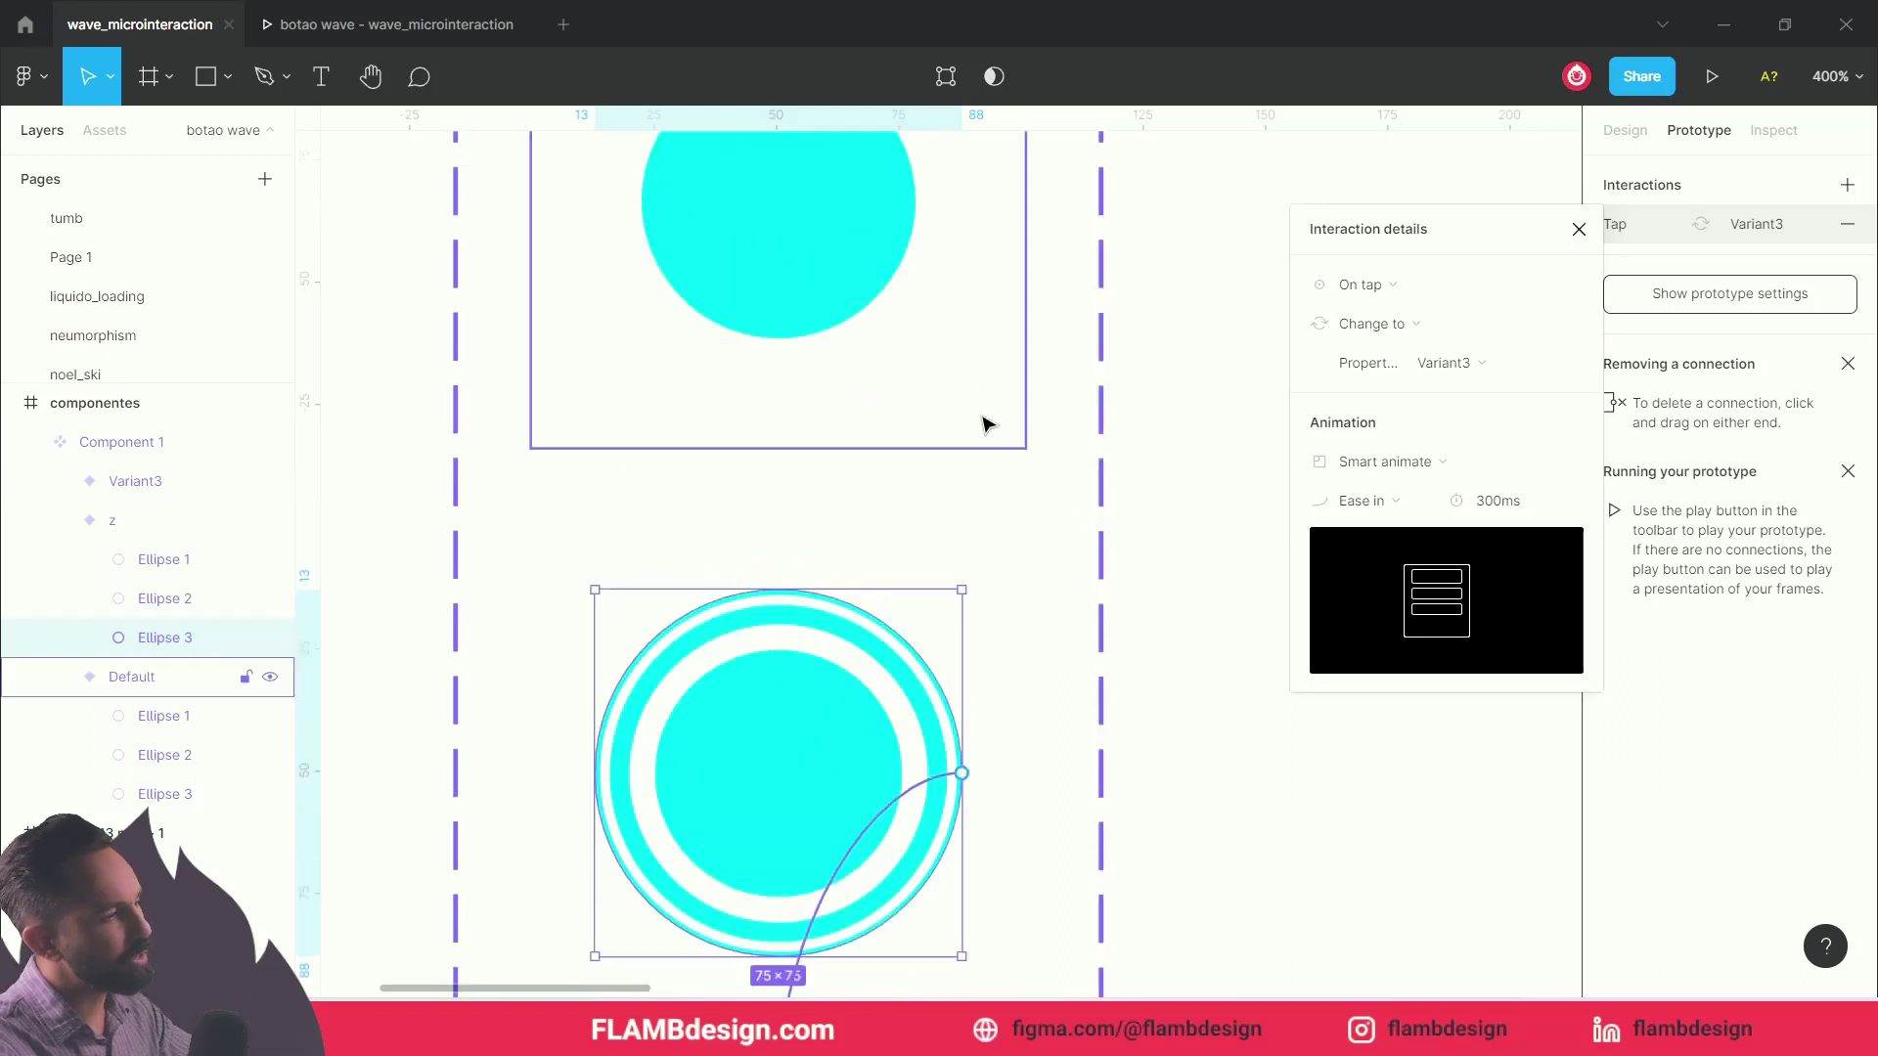
{"action": "left_click", "coordinate": [719, 257]}
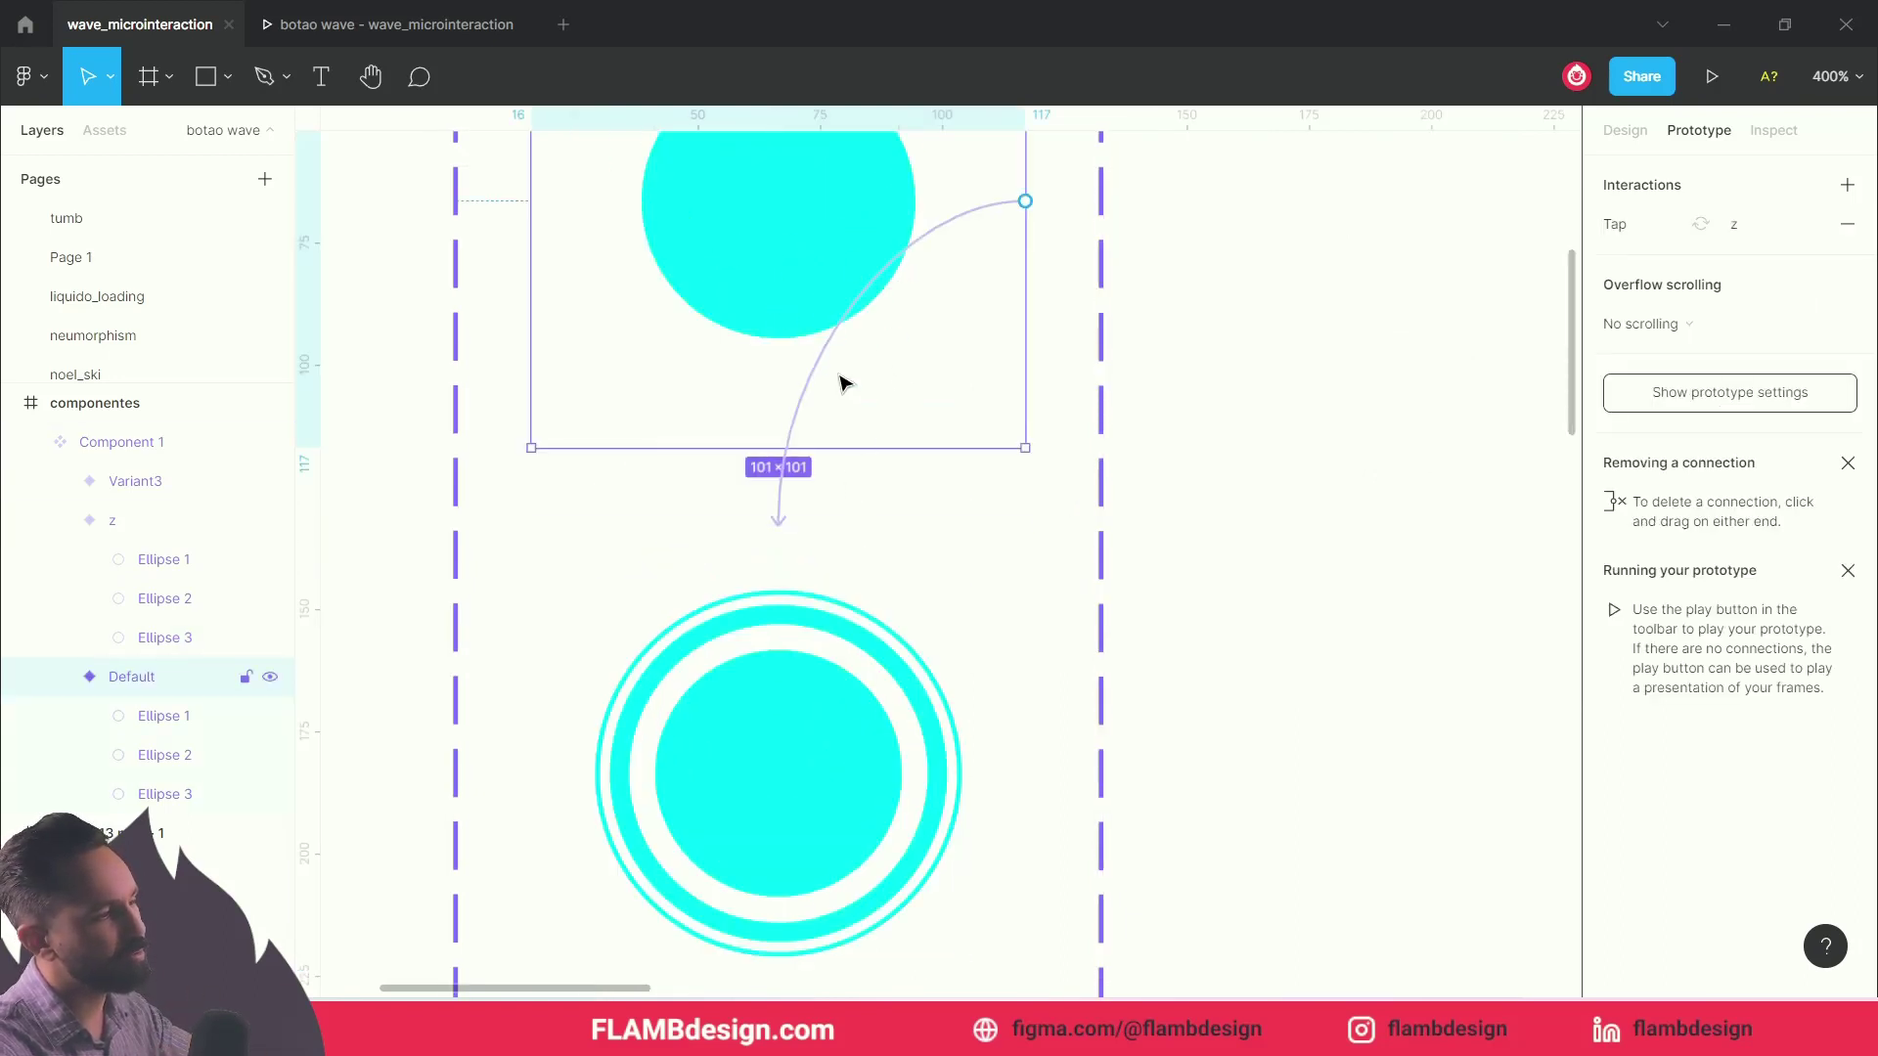
{"action": "left_click", "coordinate": [765, 756]}
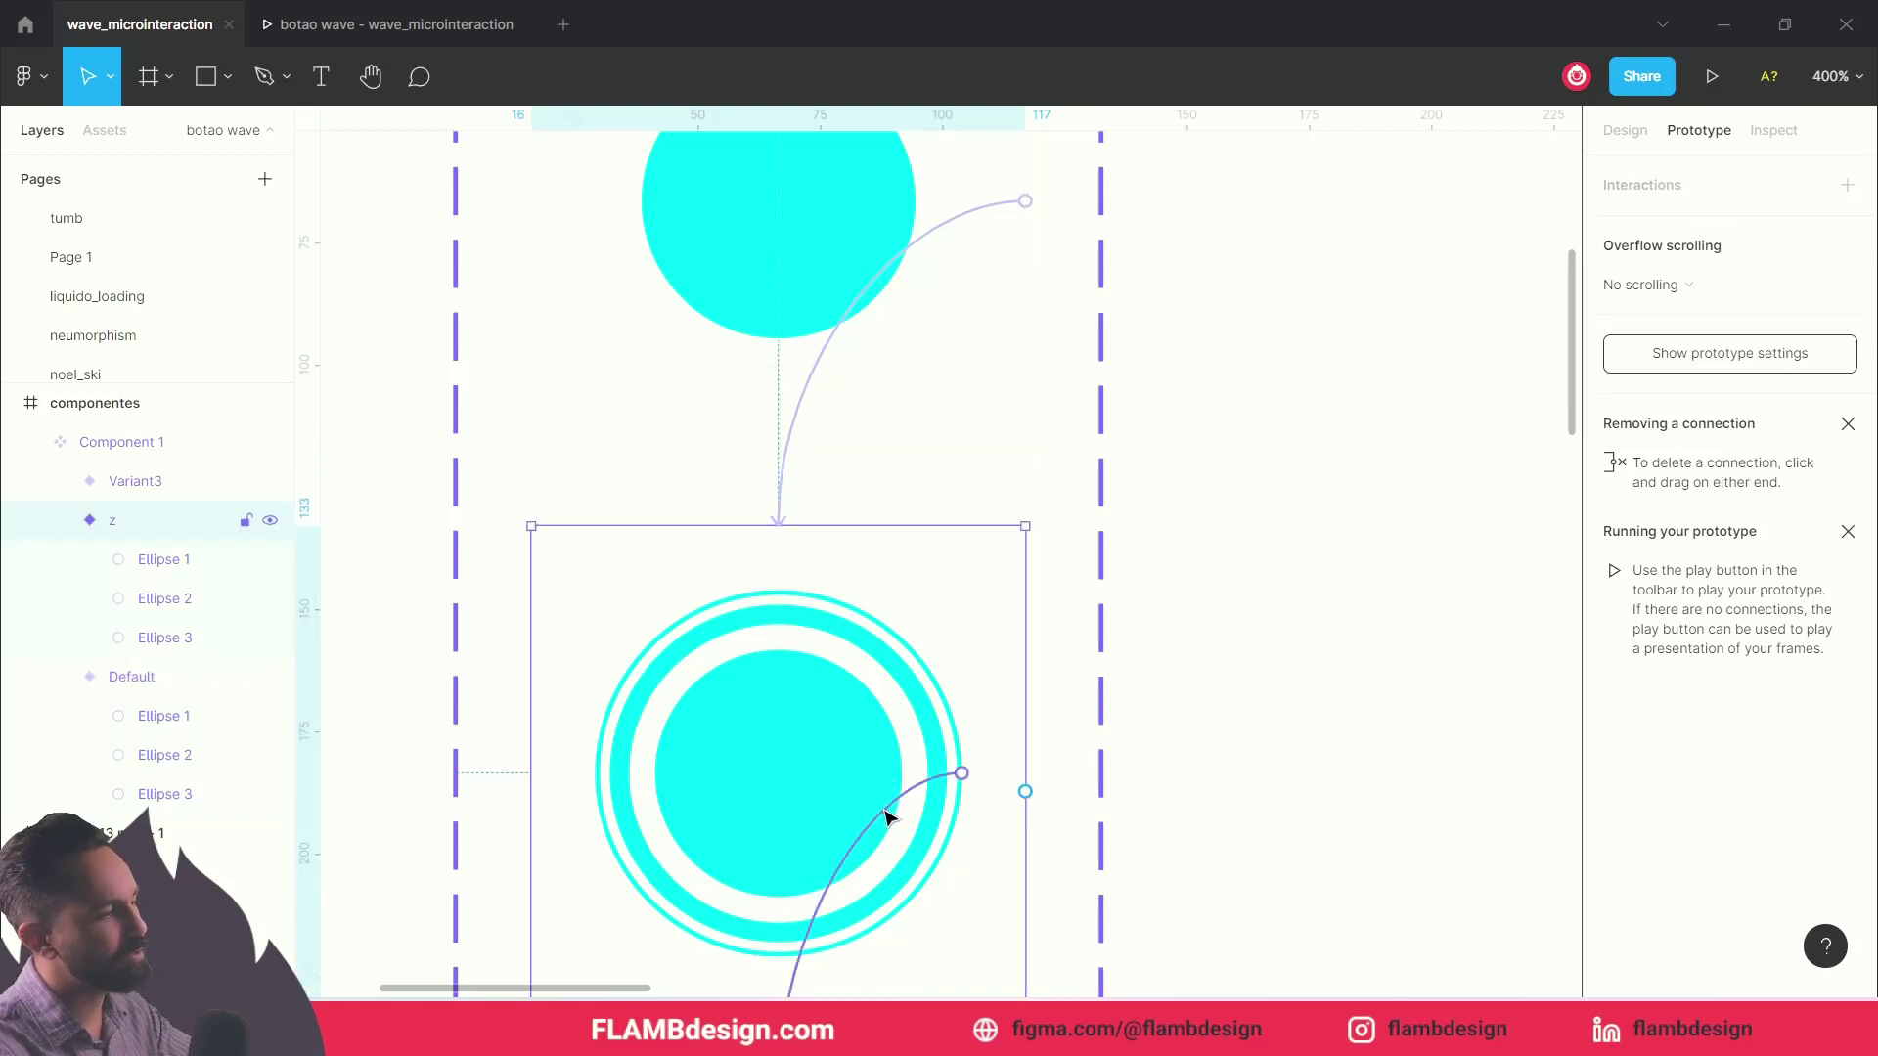
{"action": "scroll", "coordinate": [1054, 658], "scroll_direction": "down", "scroll_amount": 1}
{"action": "scroll", "coordinate": [1049, 663], "scroll_direction": "down", "scroll_amount": 1}
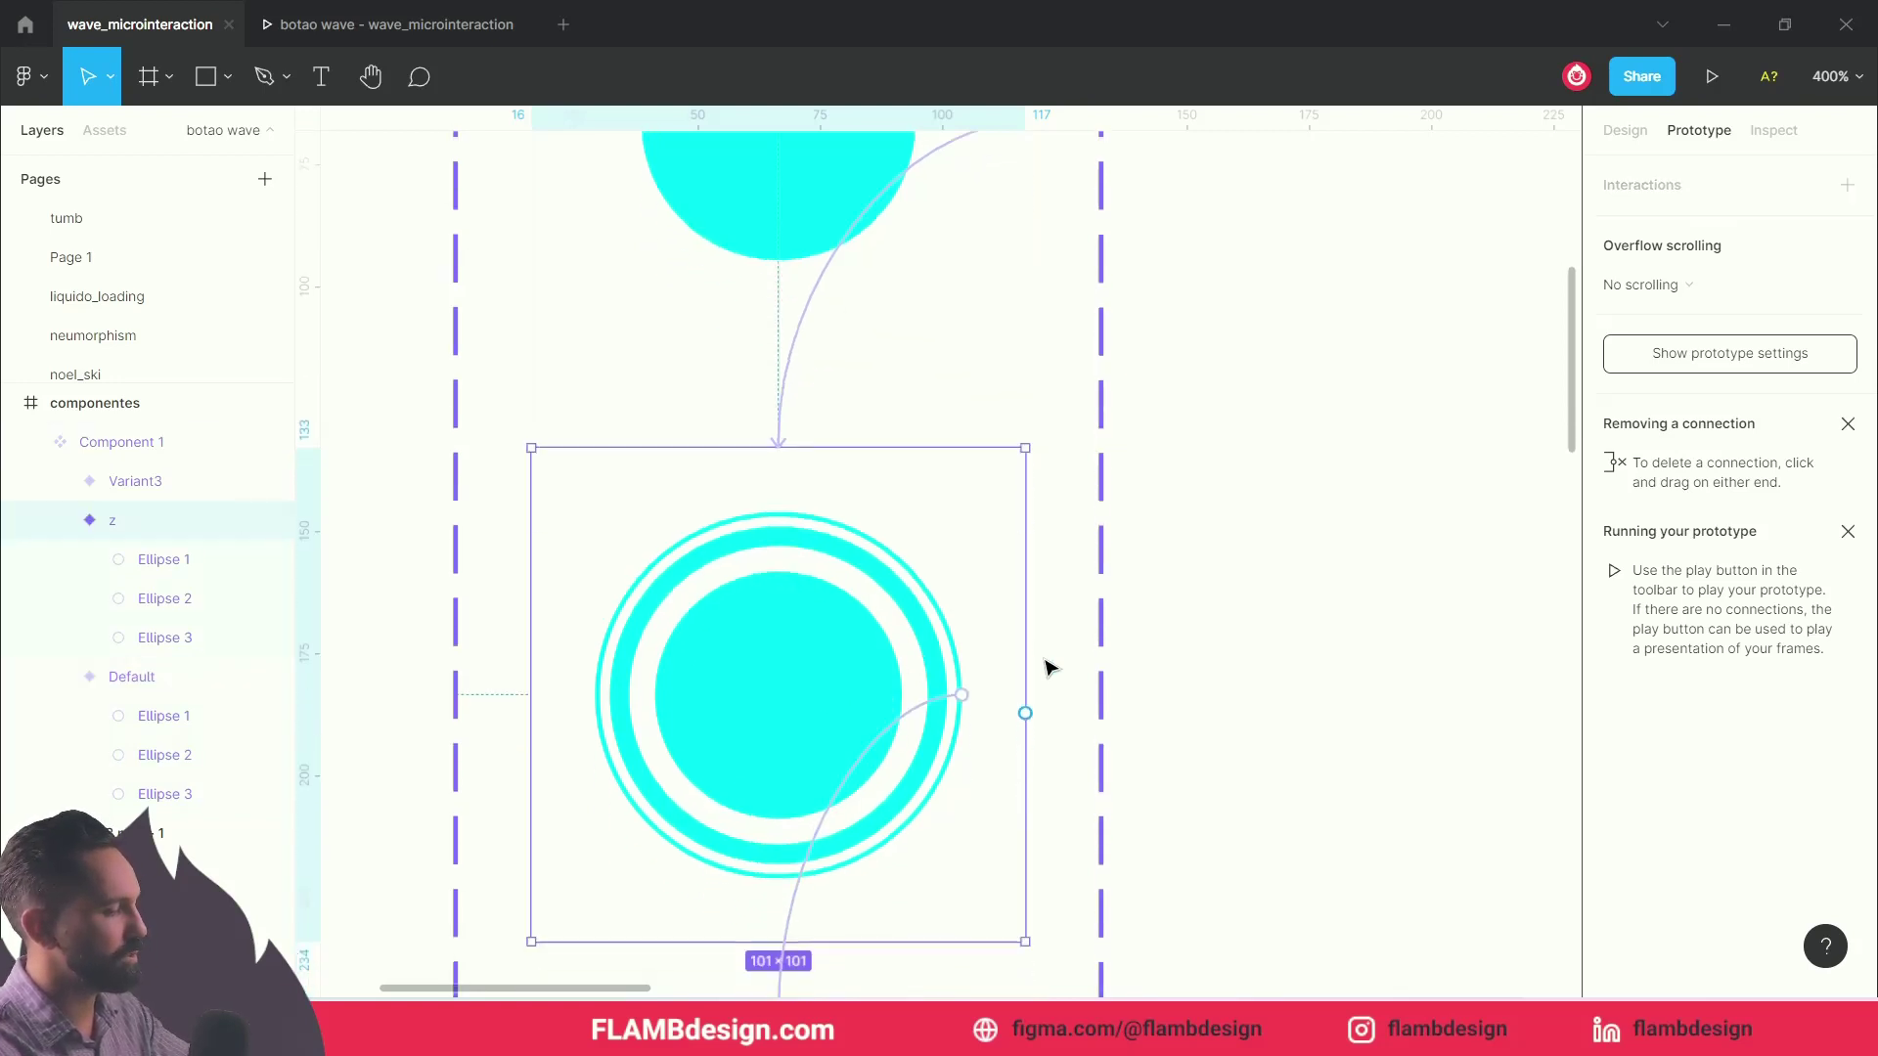
{"action": "scroll", "coordinate": [969, 655], "scroll_direction": "down", "scroll_amount": 1}
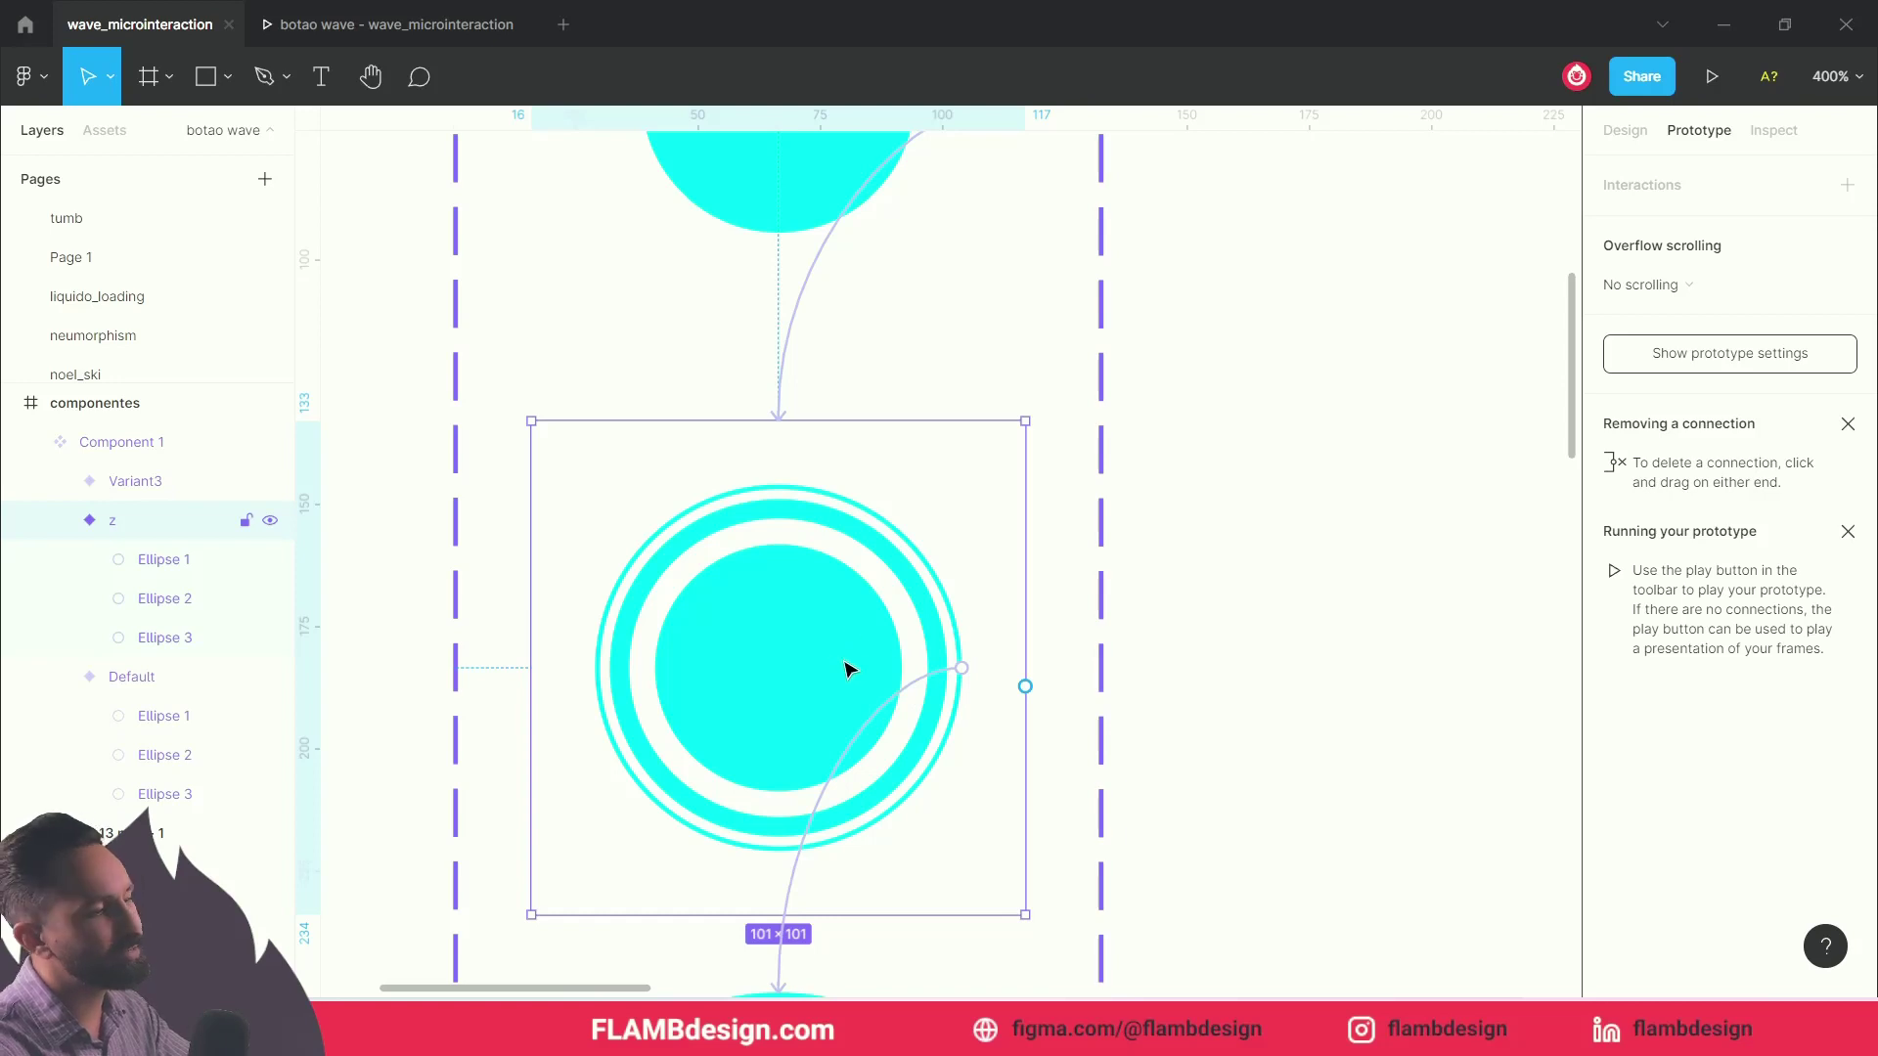
Step: Review Ellipse 3's tap interaction, keeping On tap as its trigger
{"action": "left_click", "coordinate": [898, 701]}
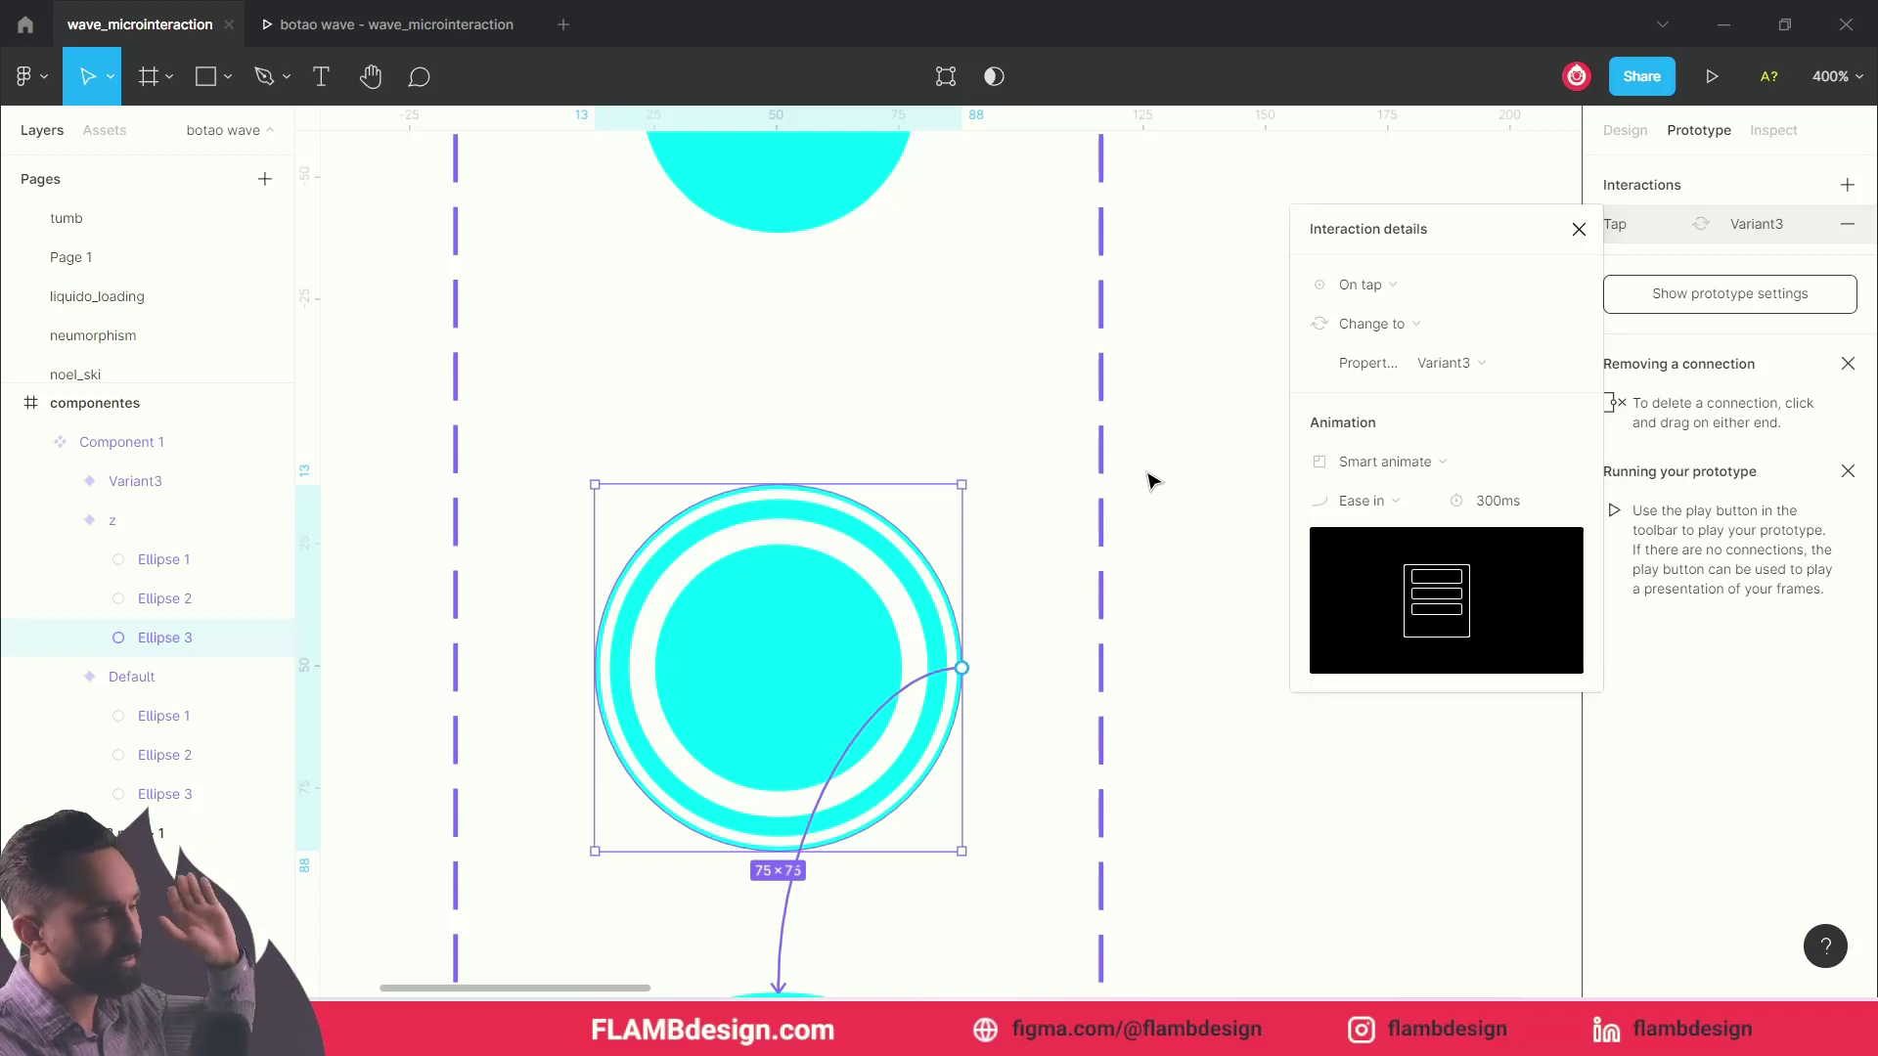
{"action": "left_click", "coordinate": [1369, 296]}
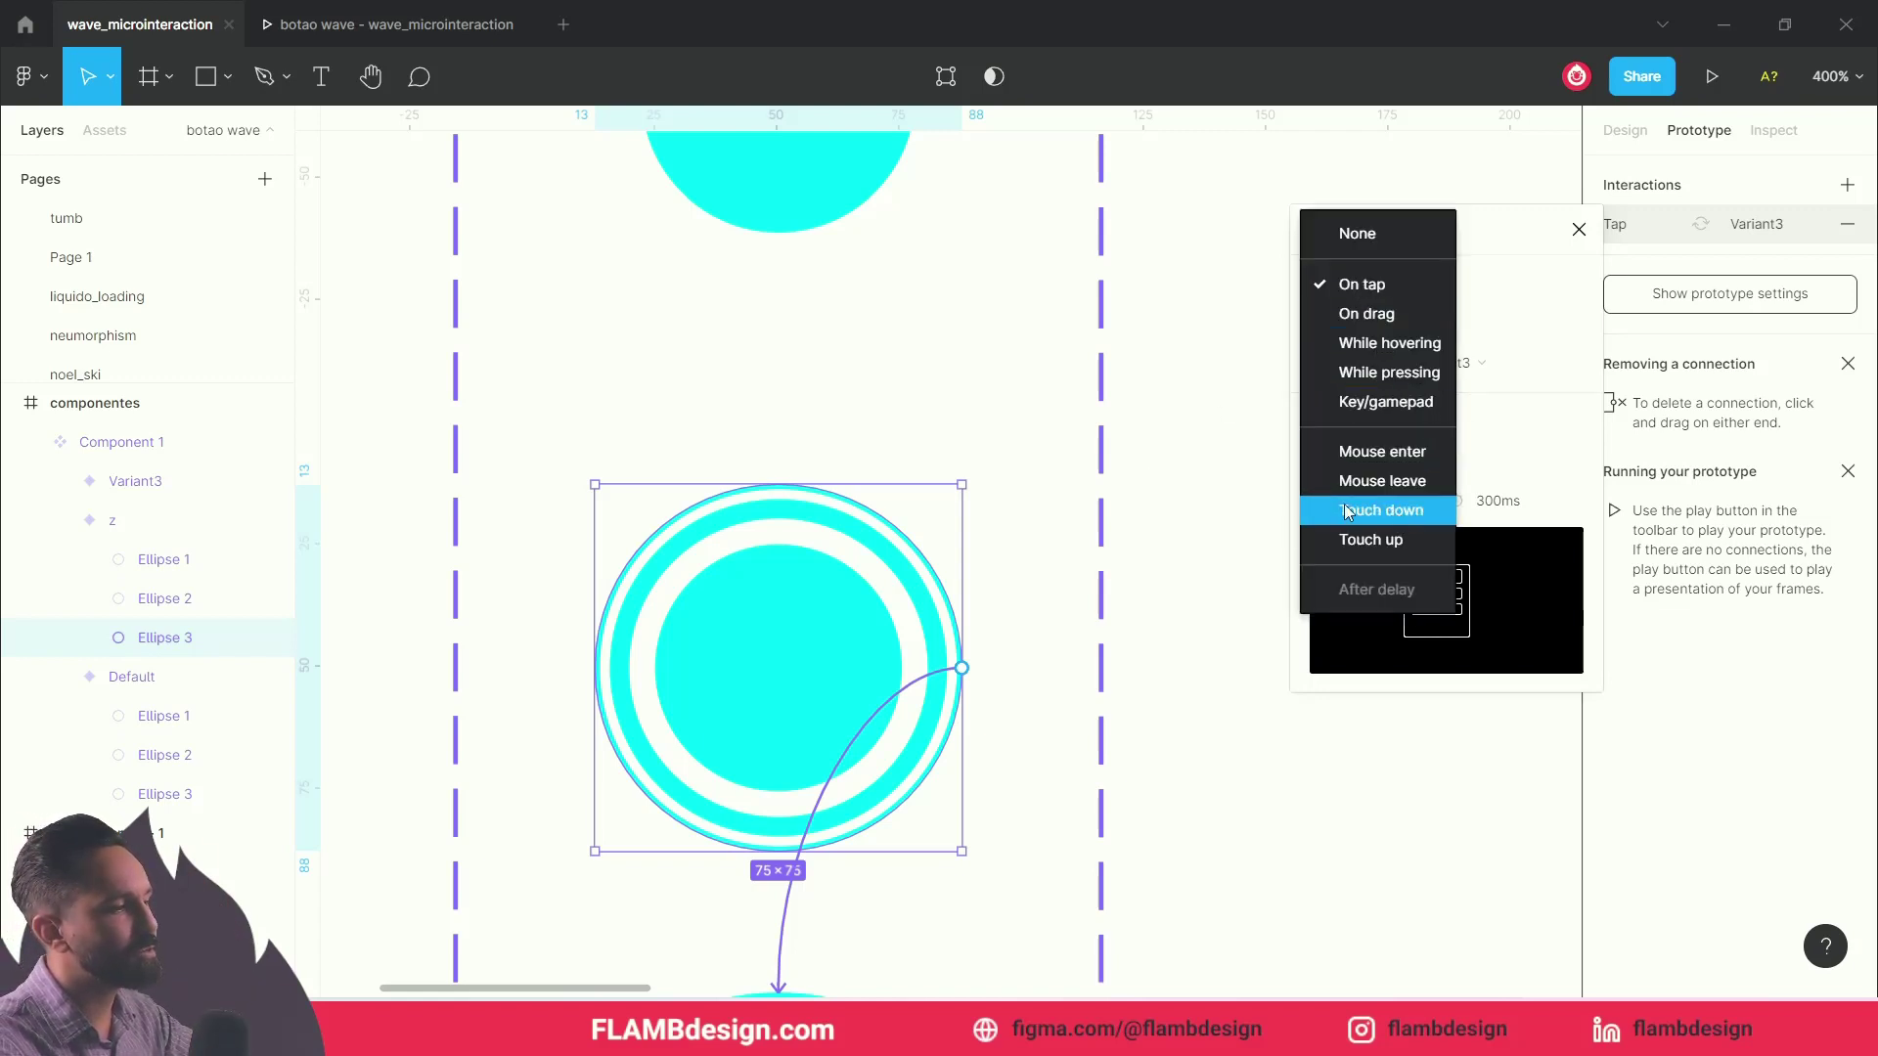
{"action": "key", "text": "Escape"}
{"action": "key", "text": "Escape"}
{"action": "key", "text": "Escape"}
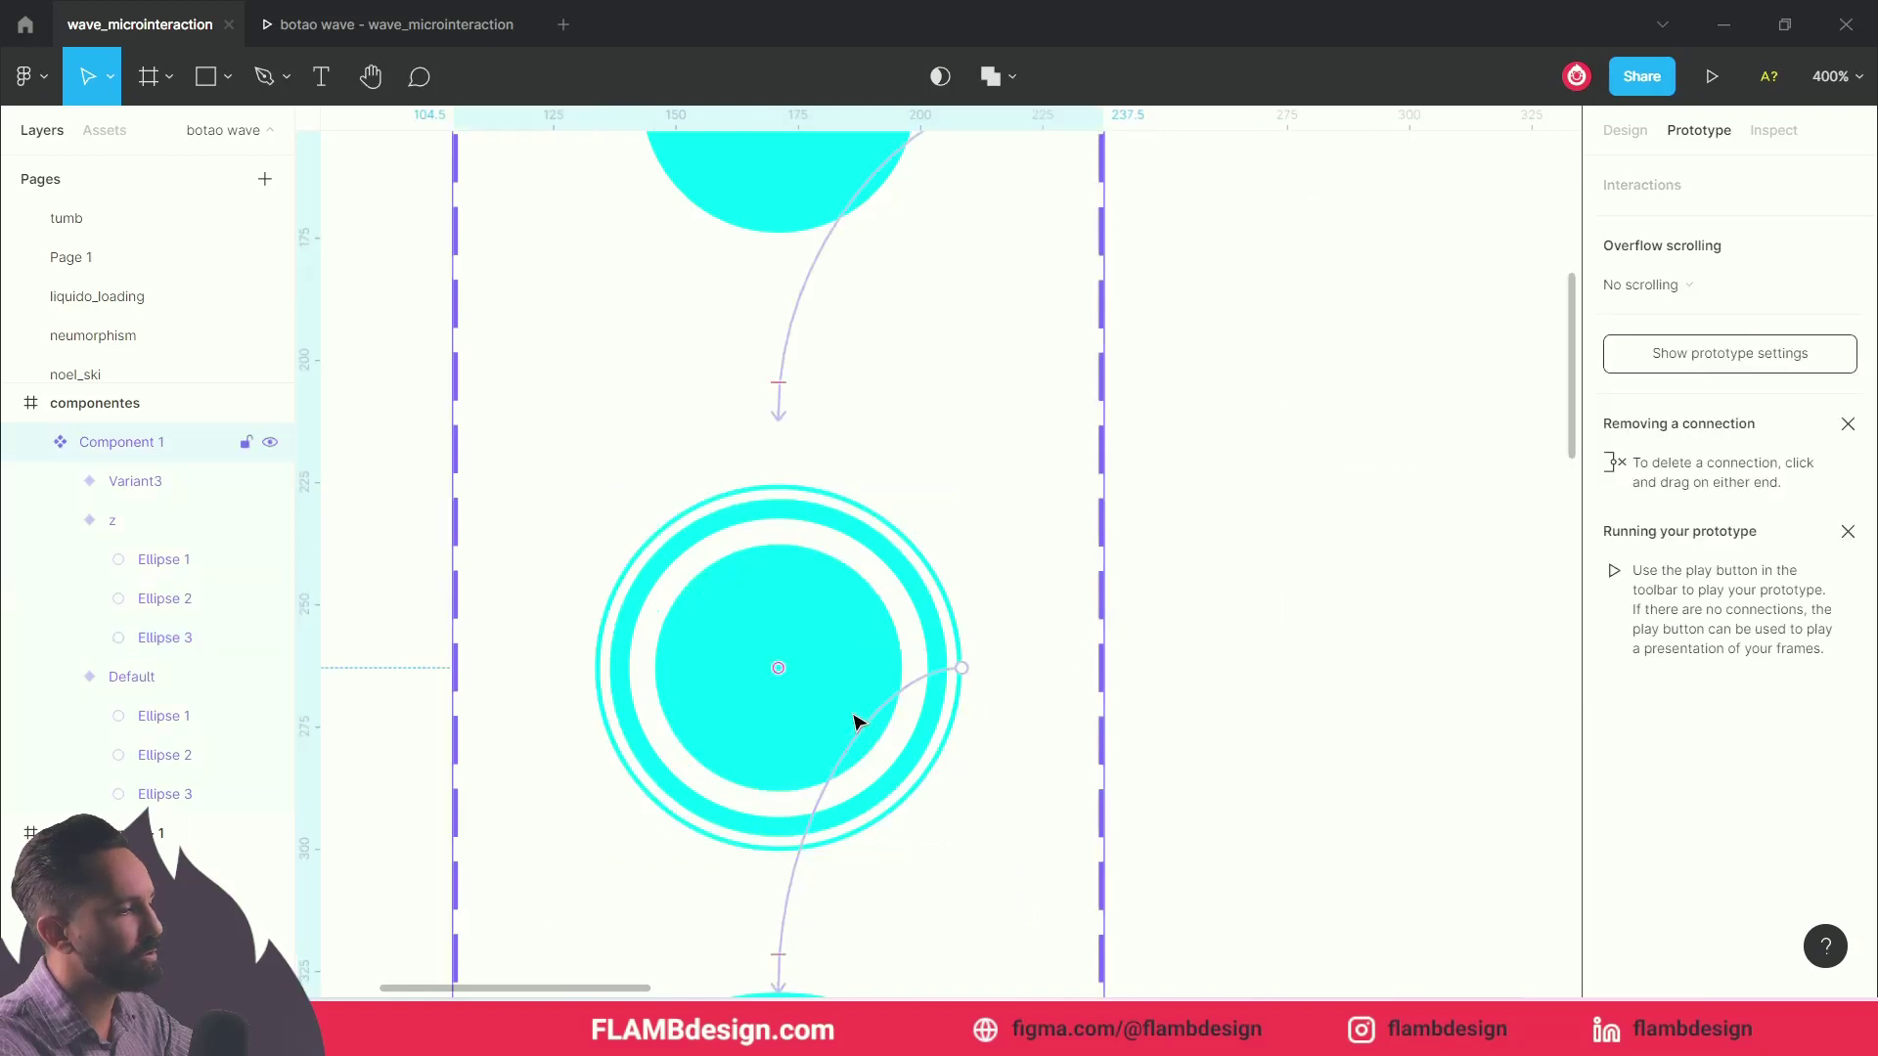
{"action": "left_click", "coordinate": [859, 738]}
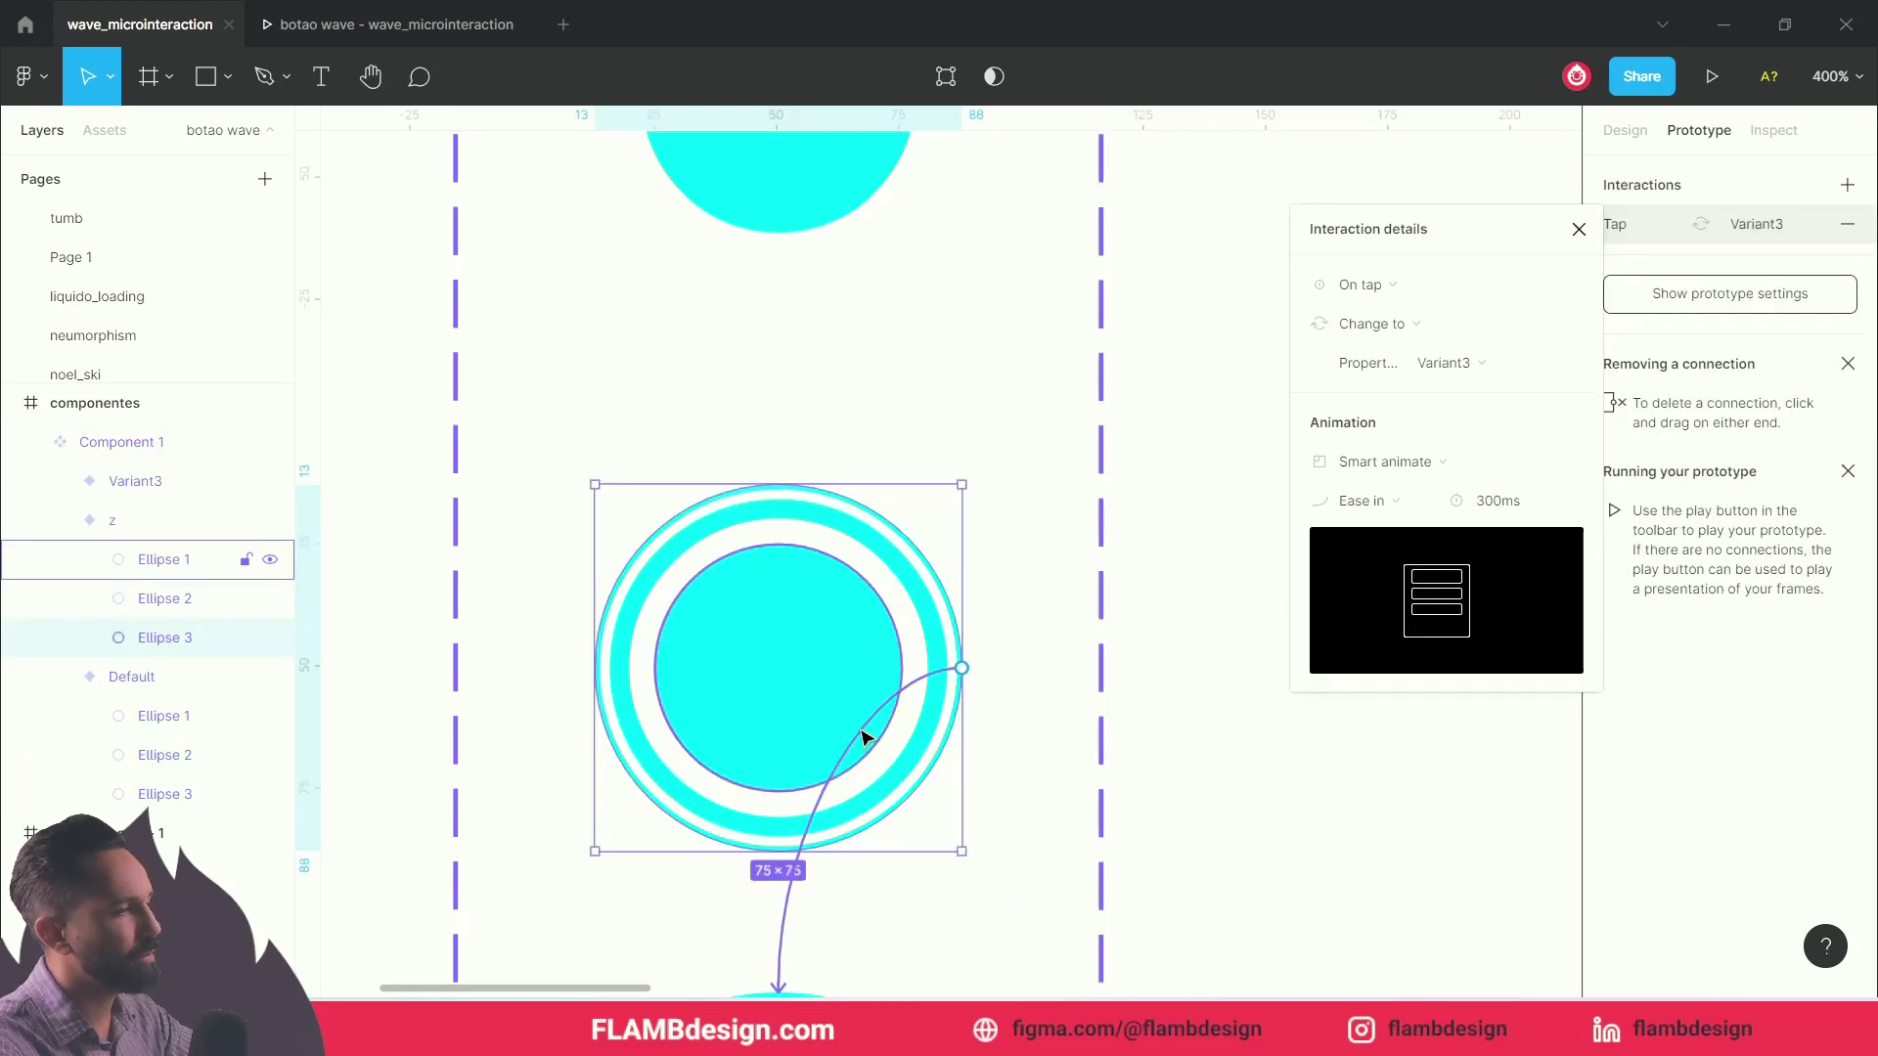
{"action": "left_click", "coordinate": [1383, 293]}
{"action": "left_click", "coordinate": [1384, 294]}
{"action": "left_click", "coordinate": [721, 235]}
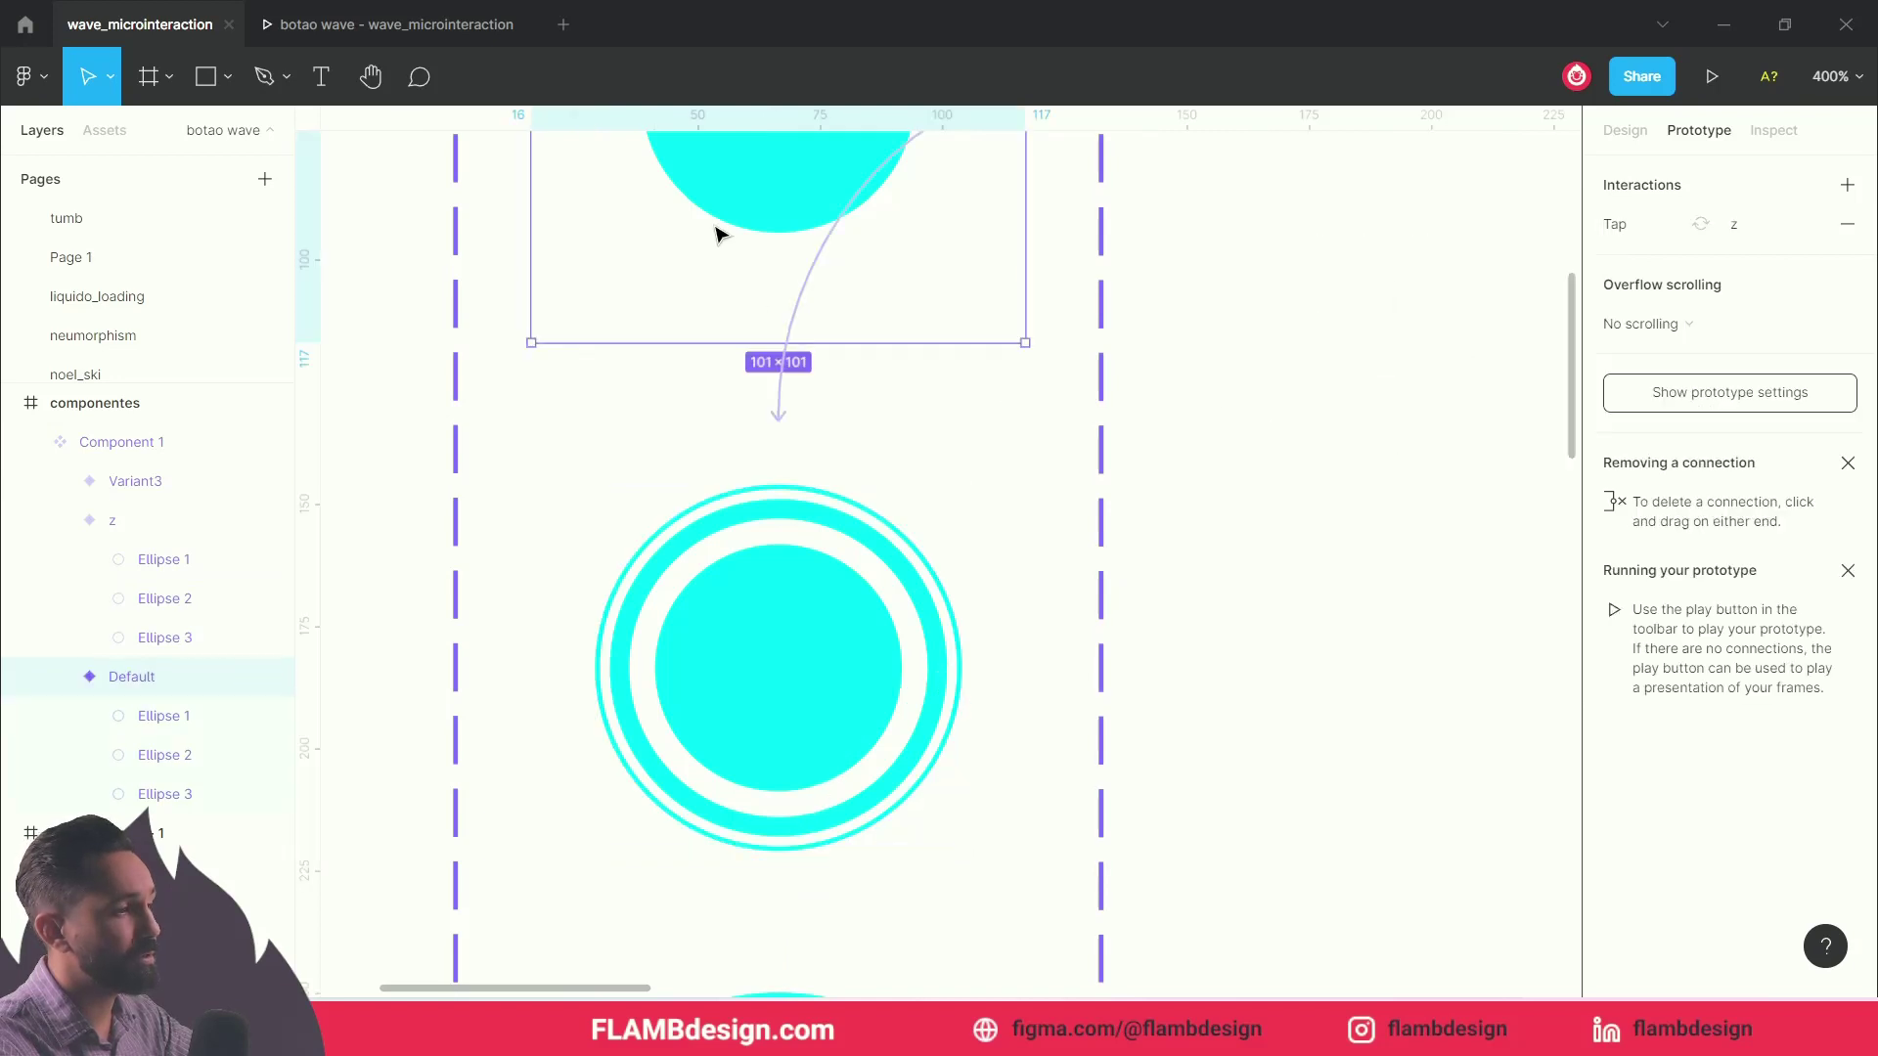
Step: Check the Default-to-z tap link uses Smart animate, Ease in, 300ms, then select variant z
{"action": "left_click", "coordinate": [782, 418]}
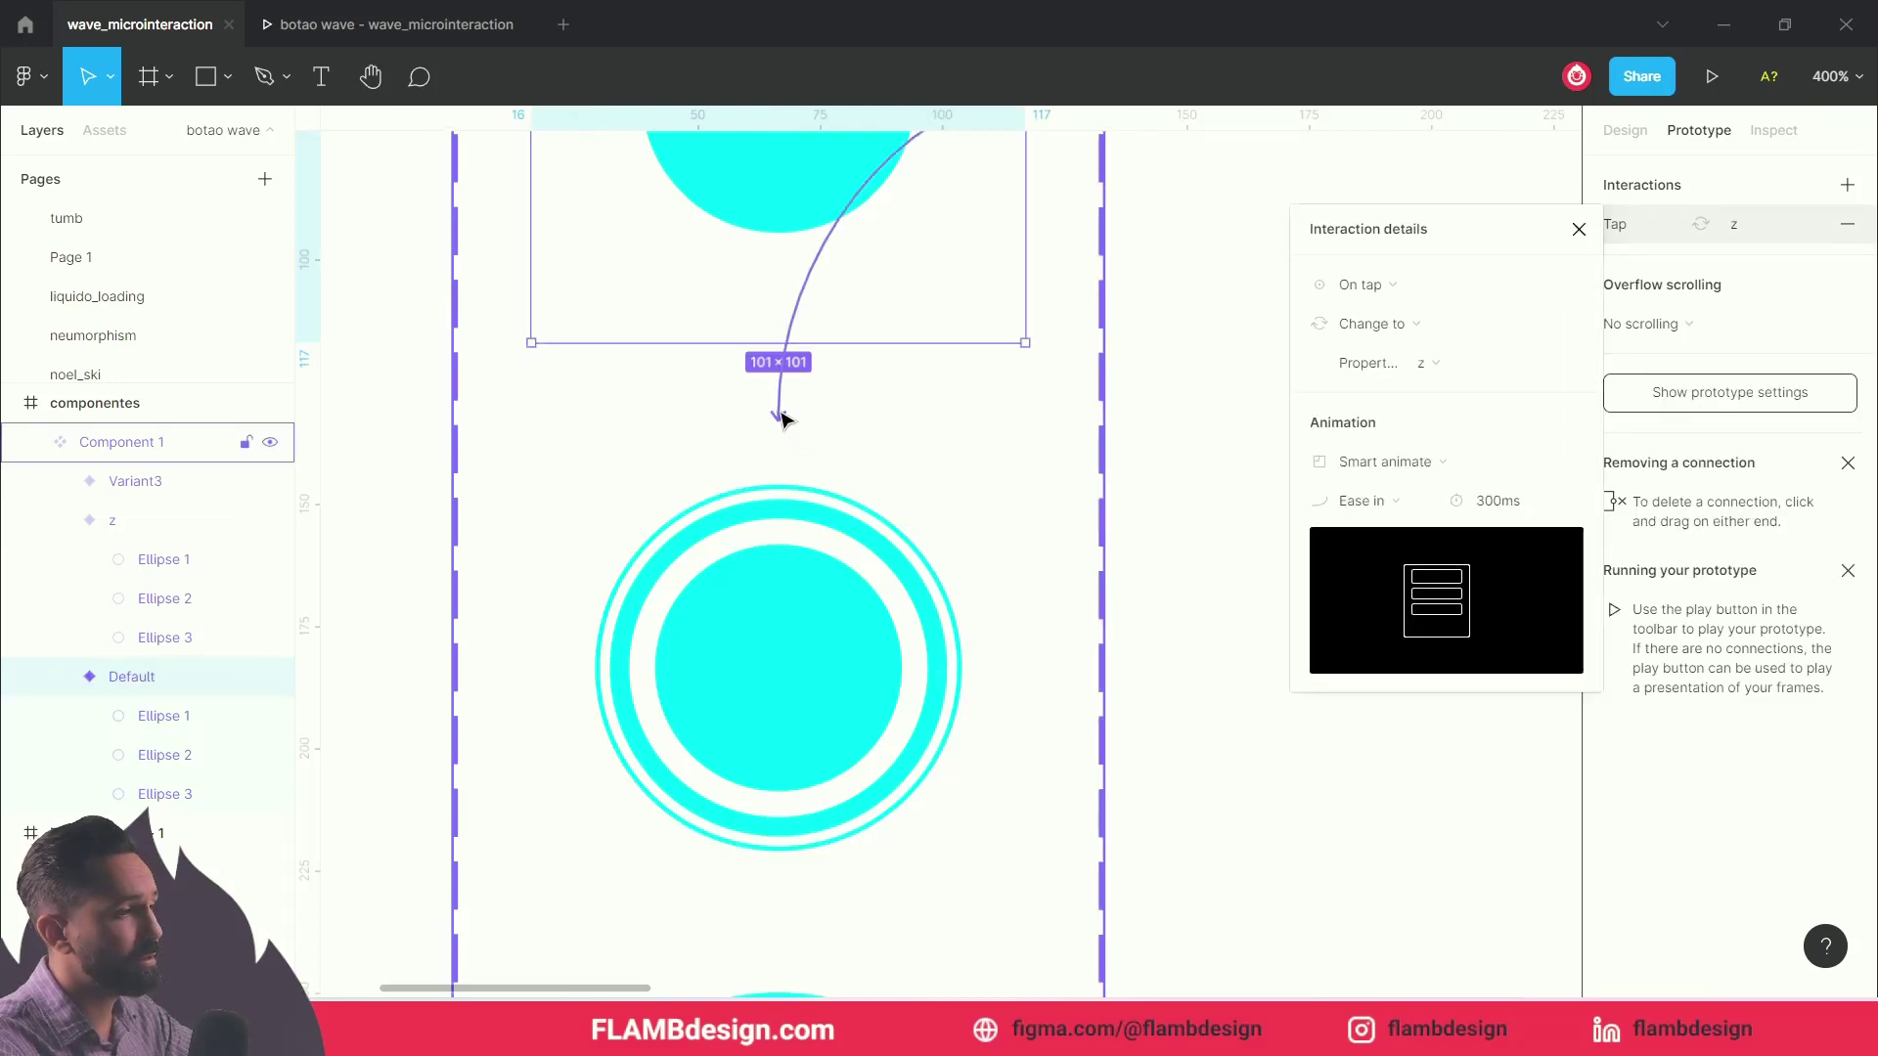
{"action": "left_click", "coordinate": [797, 476]}
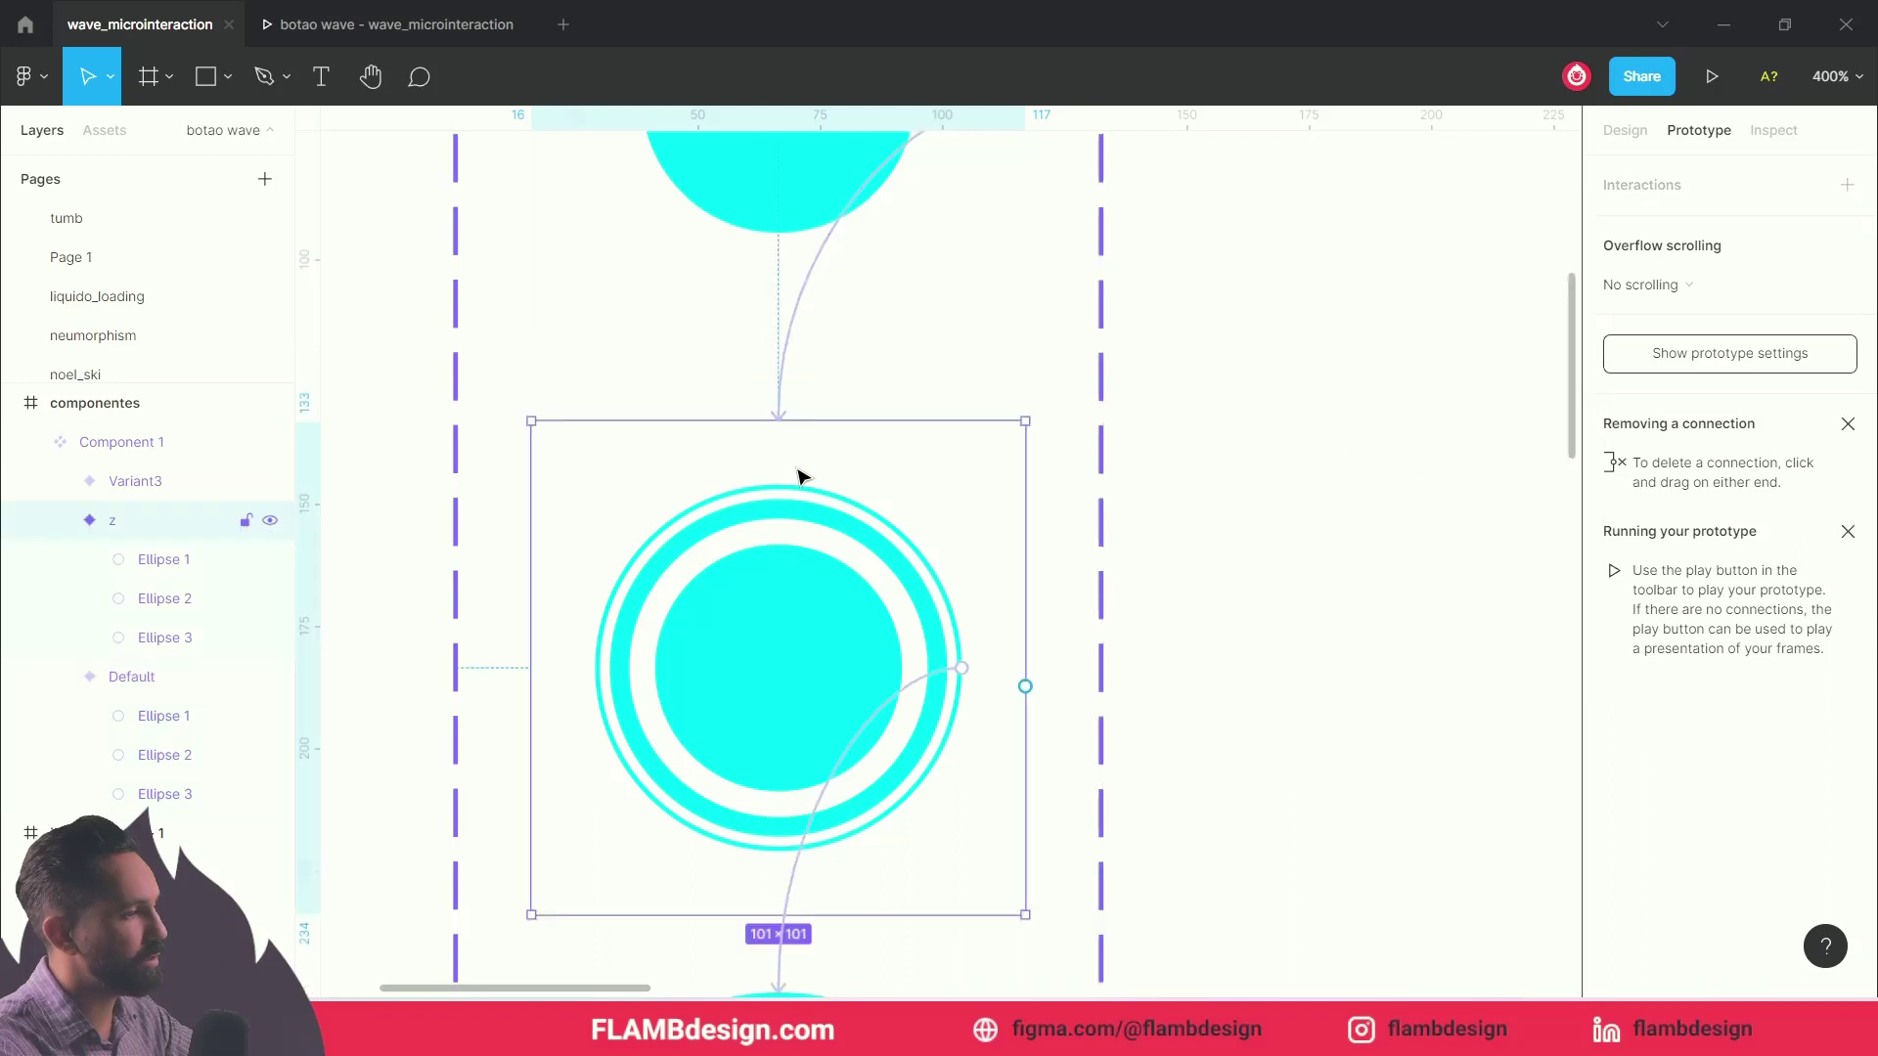
{"action": "scroll", "coordinate": [973, 721], "scroll_direction": "down", "scroll_amount": 2}
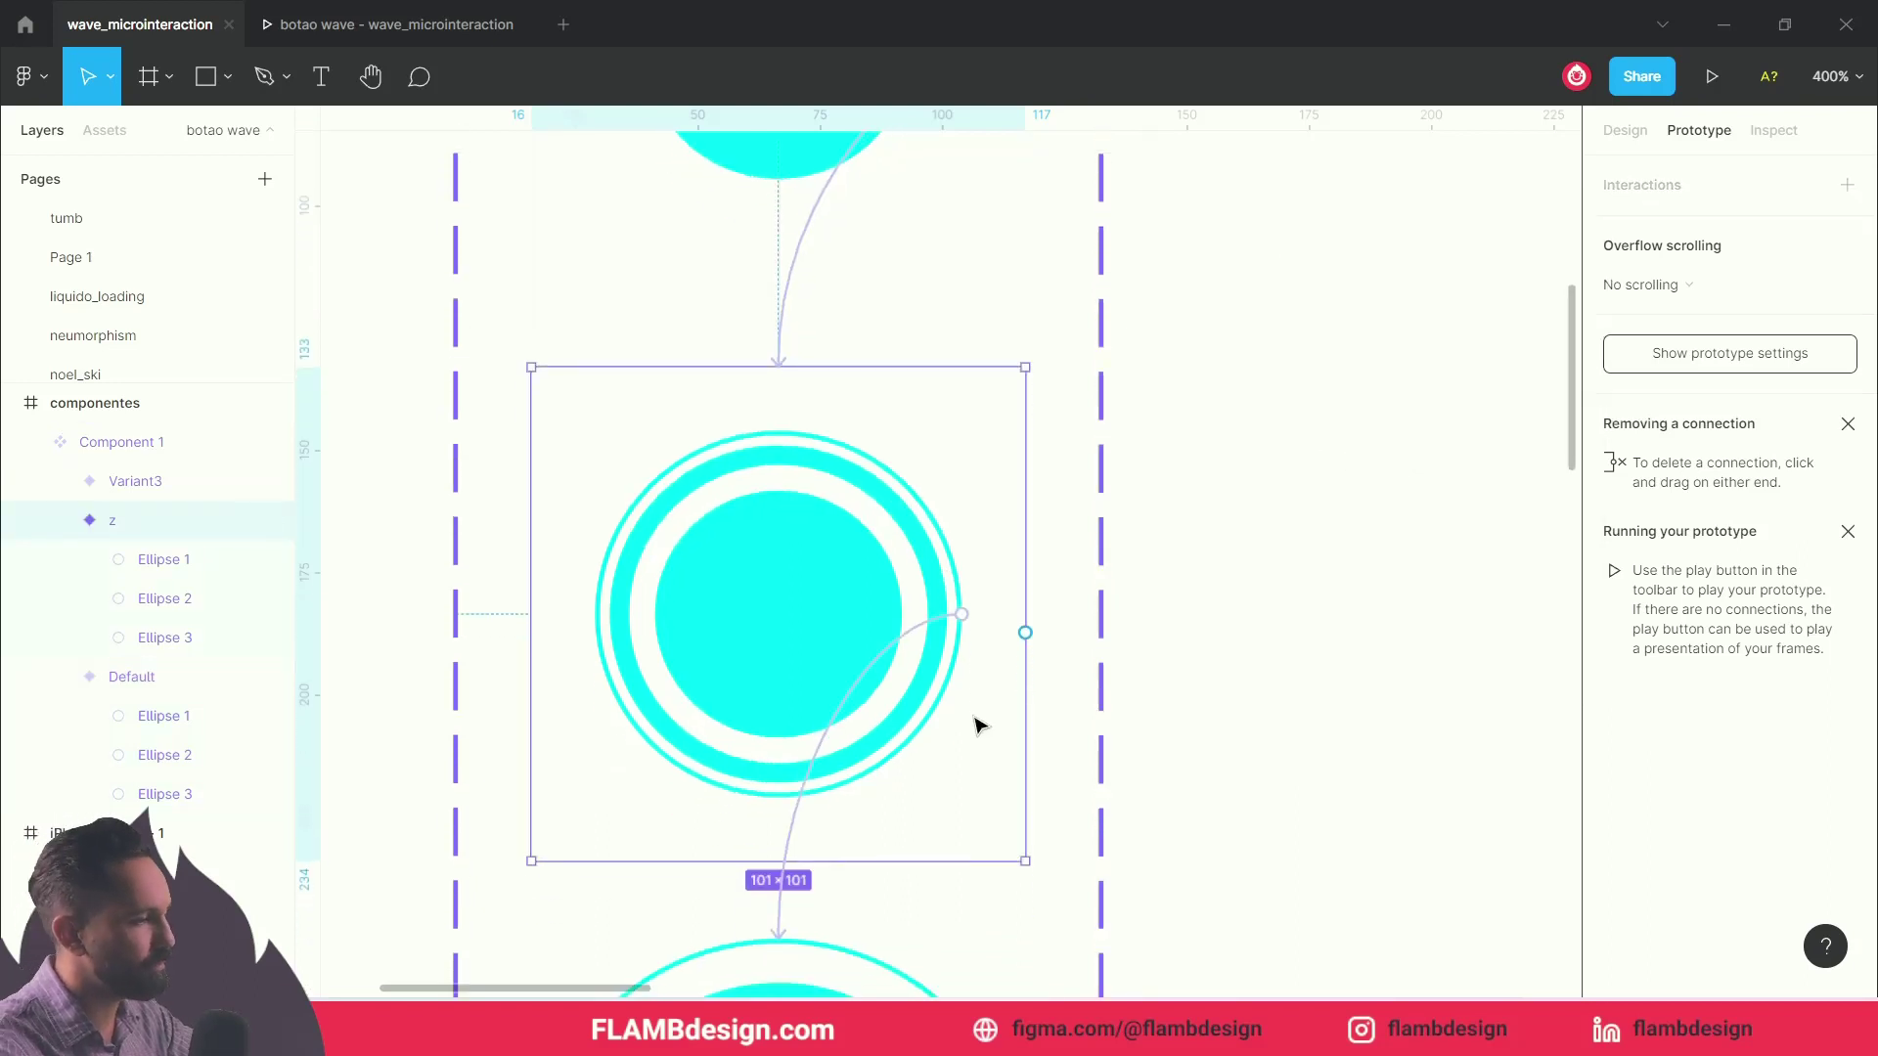
{"action": "scroll", "coordinate": [972, 721], "scroll_direction": "down", "scroll_amount": 1}
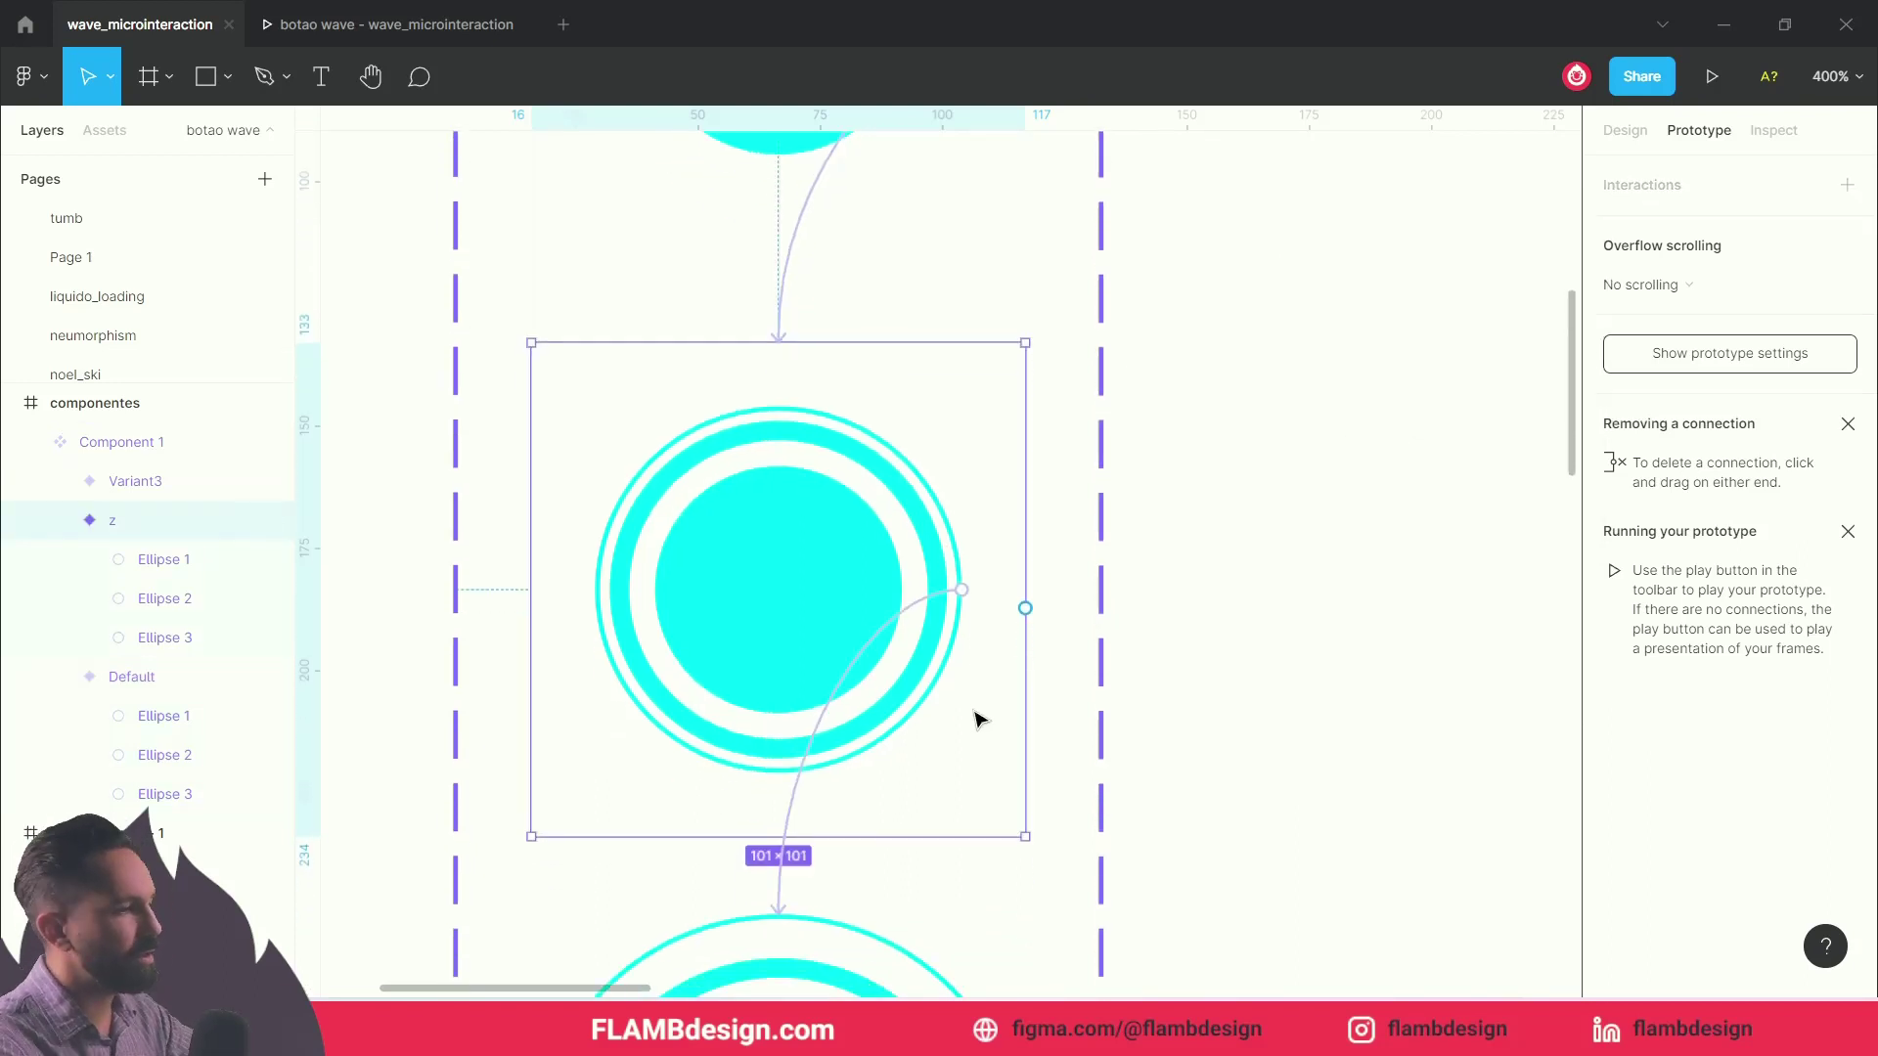
Step: Delete the tap connection running from Ellipse 3 to Variant3
{"action": "left_click", "coordinate": [917, 612]}
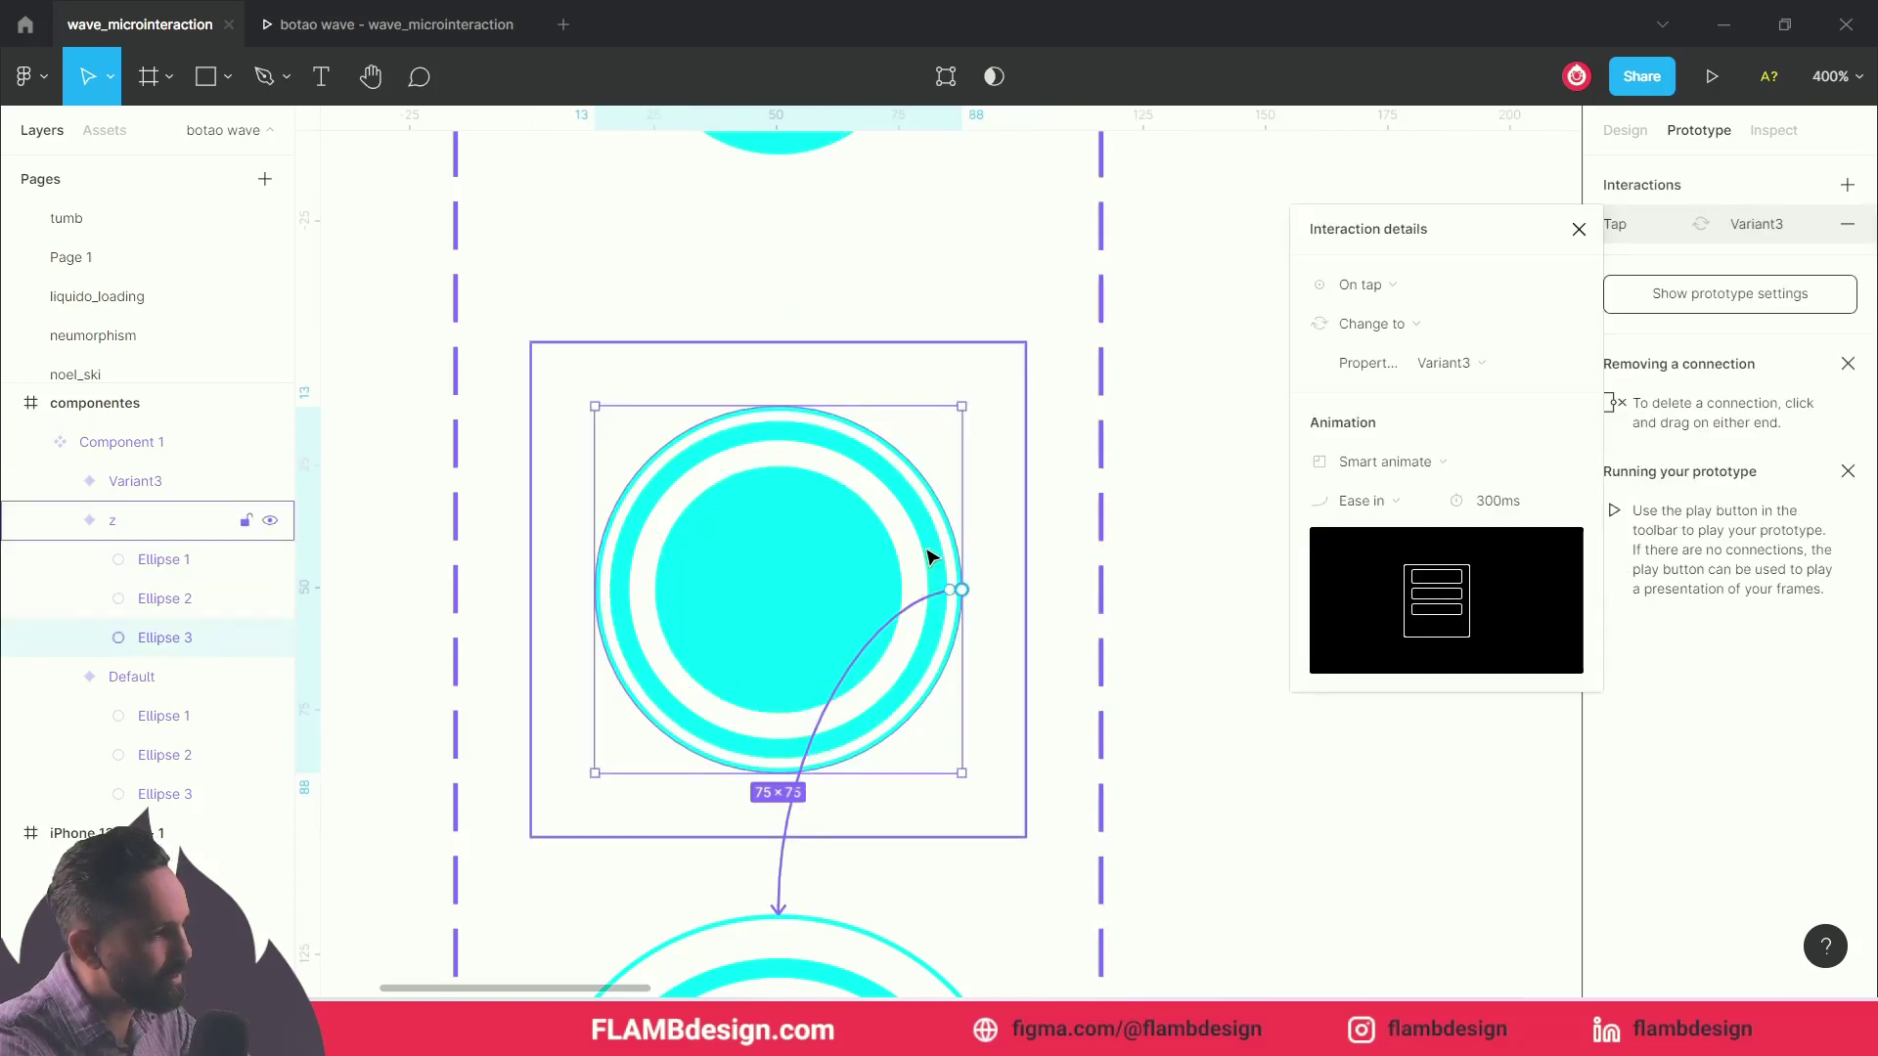
{"action": "left_click", "coordinate": [1027, 475]}
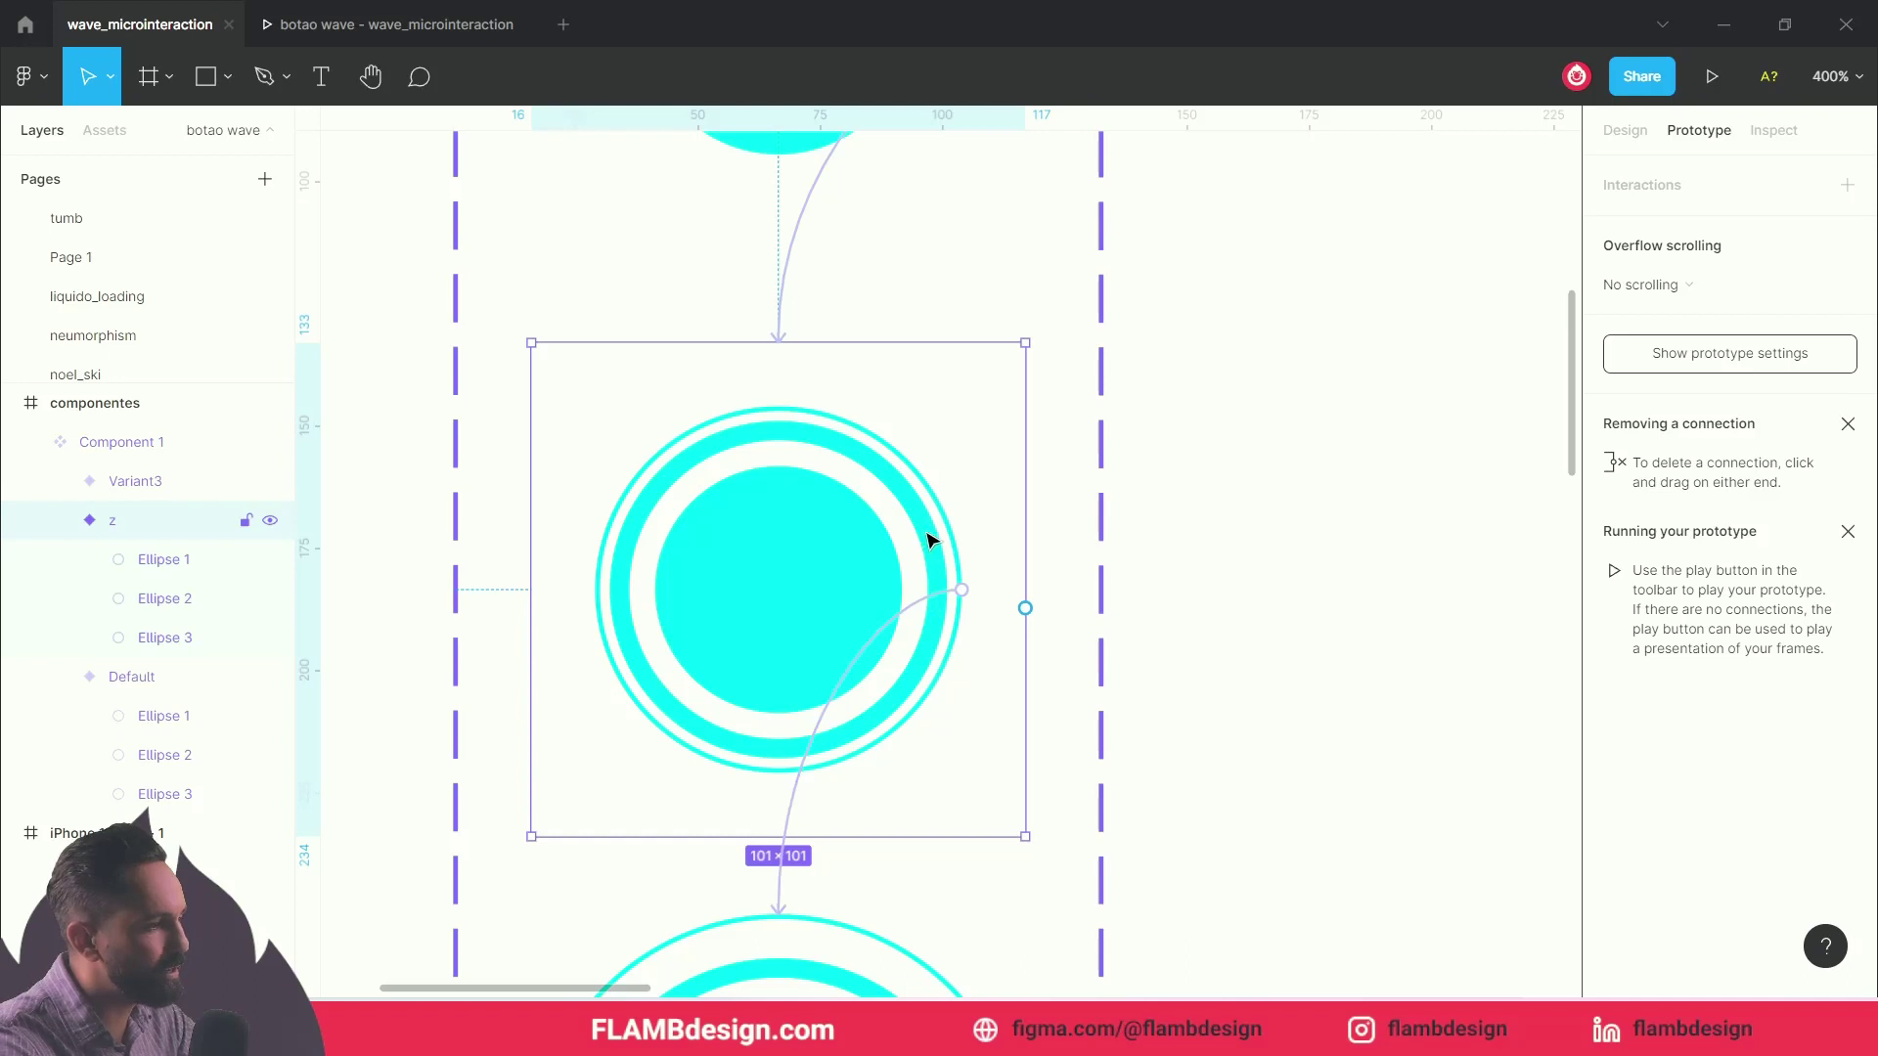
{"action": "left_click", "coordinate": [925, 609]}
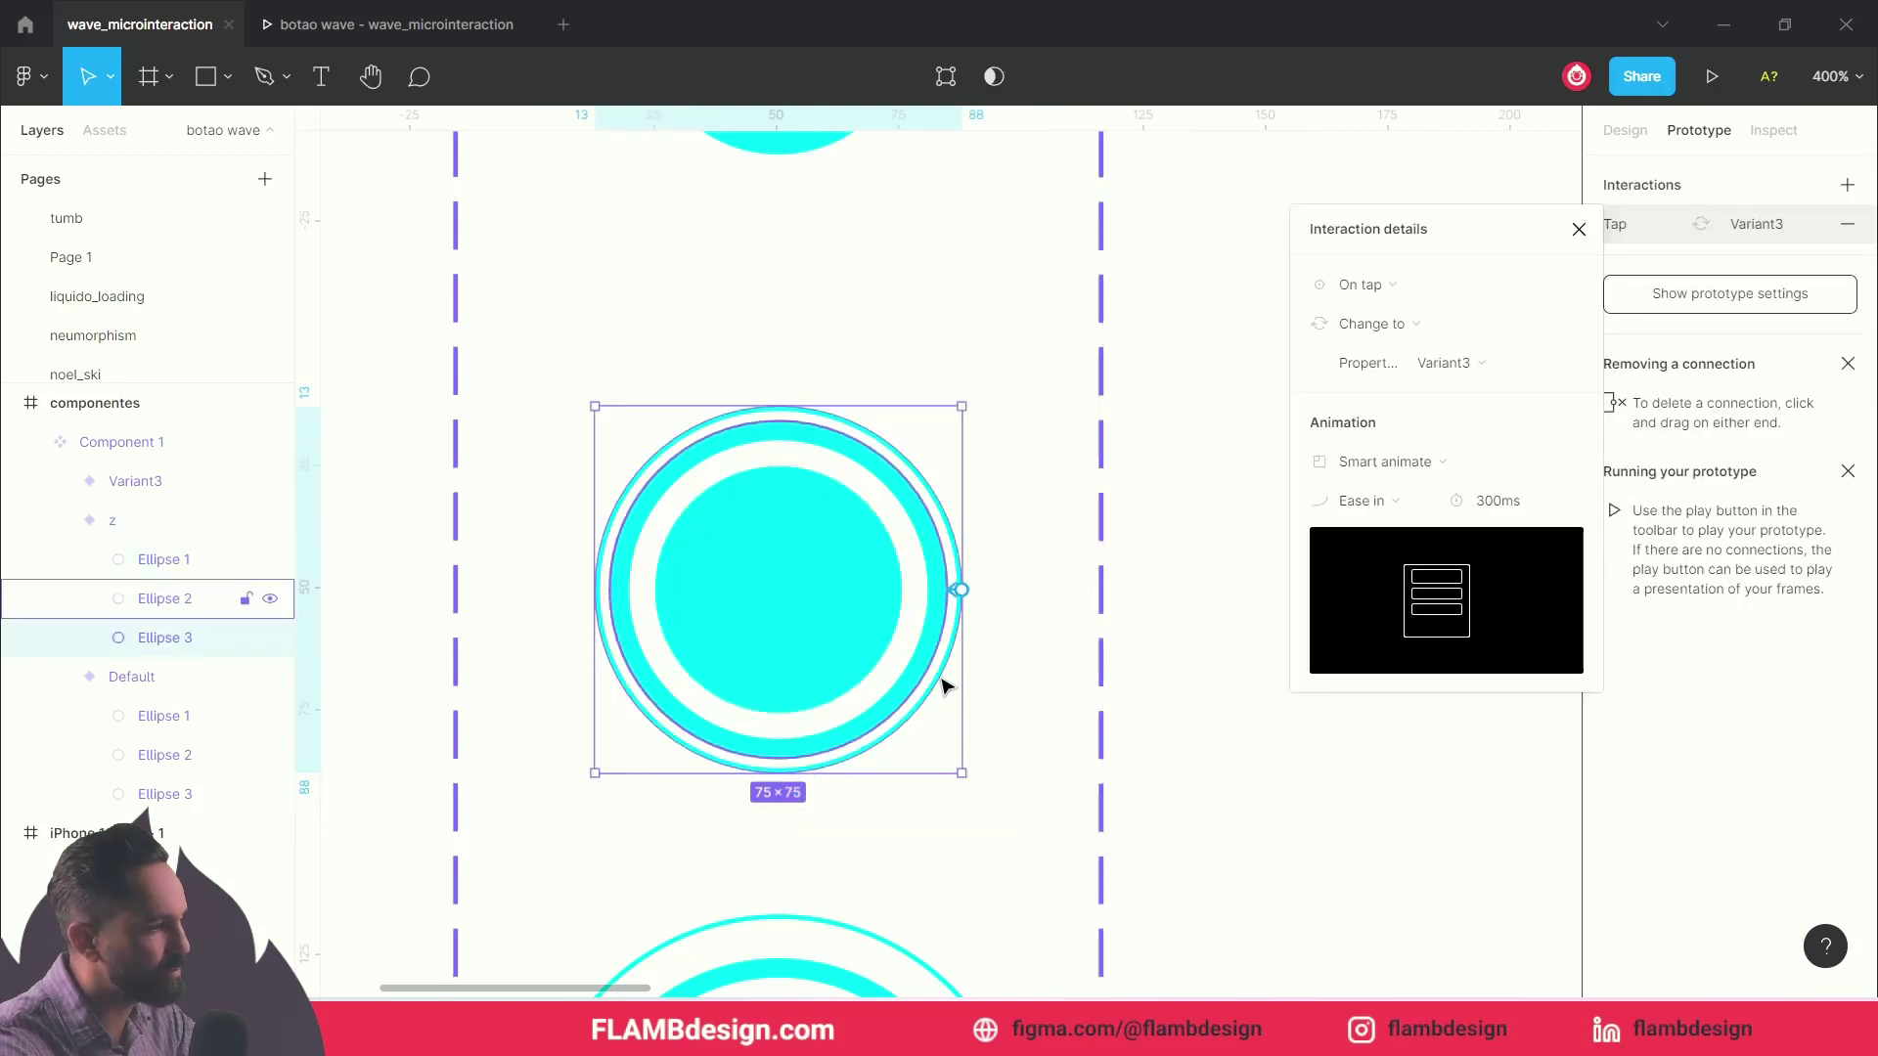
{"action": "left_click_drag", "start_coordinate": [783, 905], "coordinate": [1024, 575]}
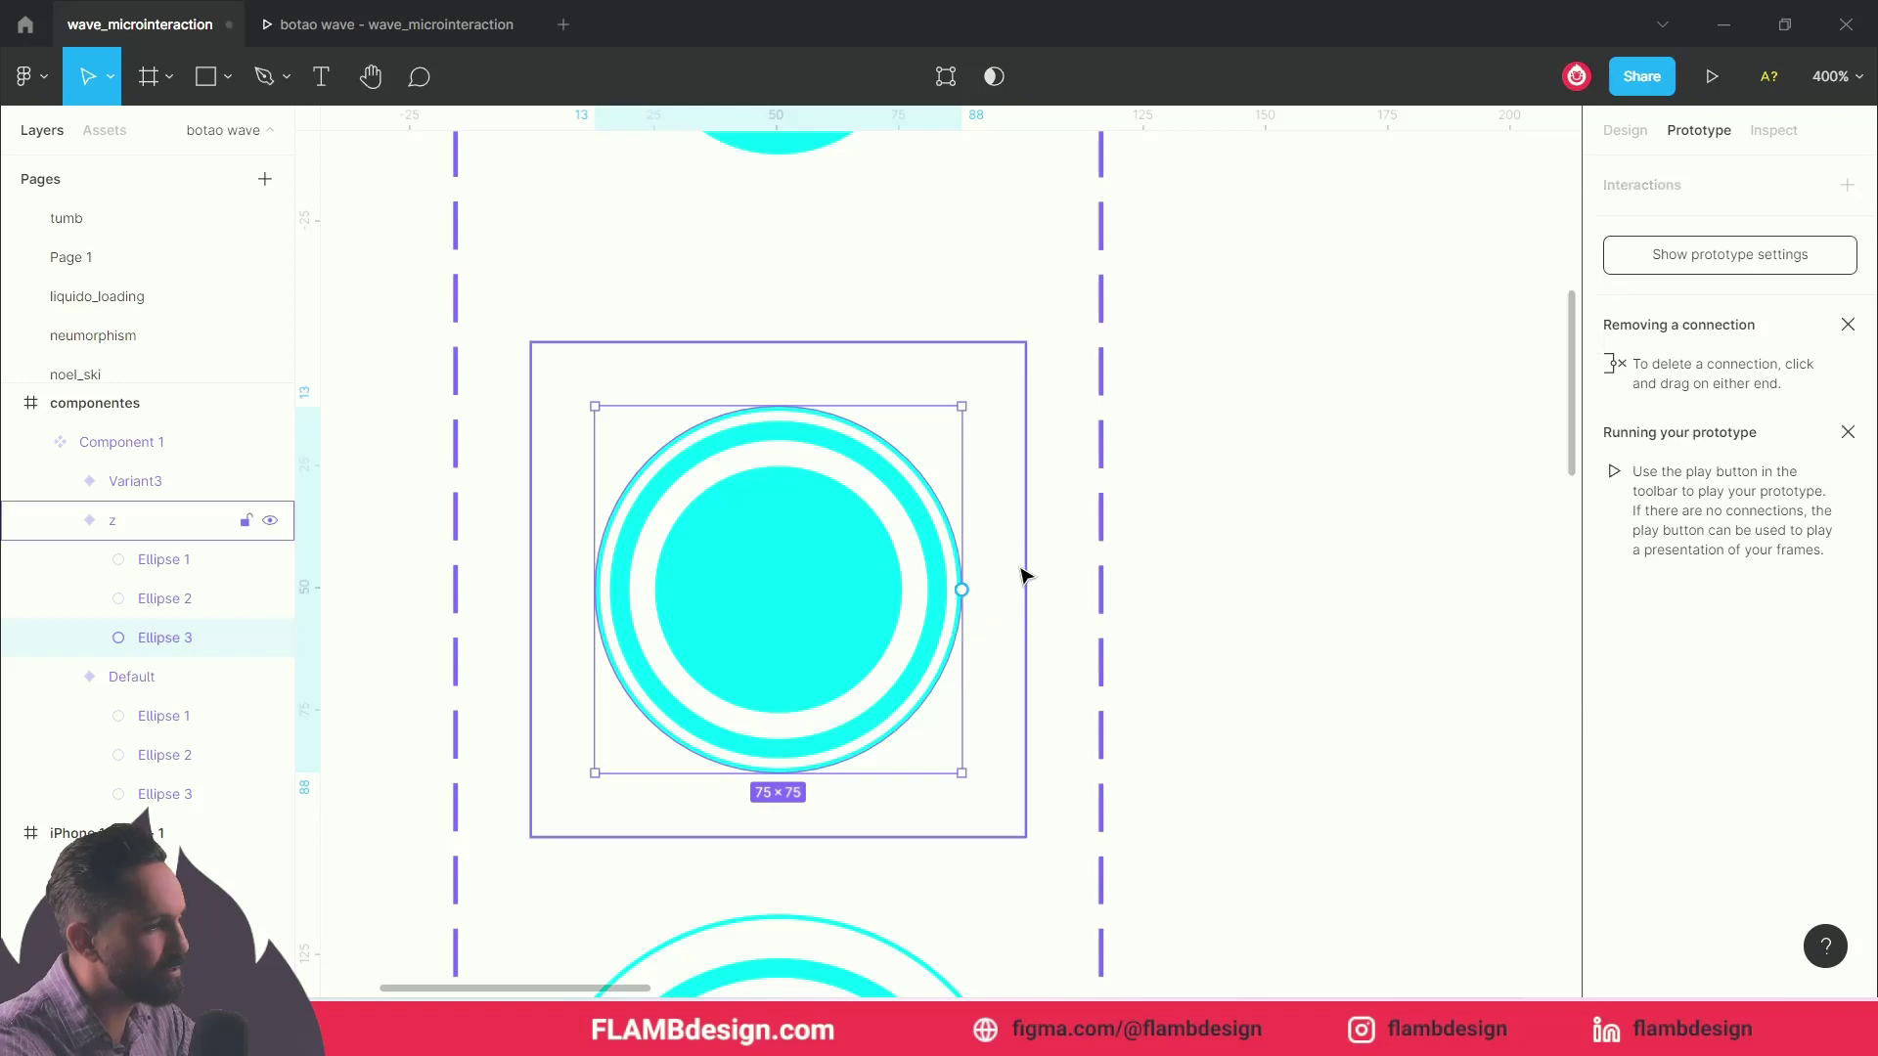
Step: Connect the whole z variant frame to Variant3 with a new tap interaction
{"action": "left_click", "coordinate": [995, 445]}
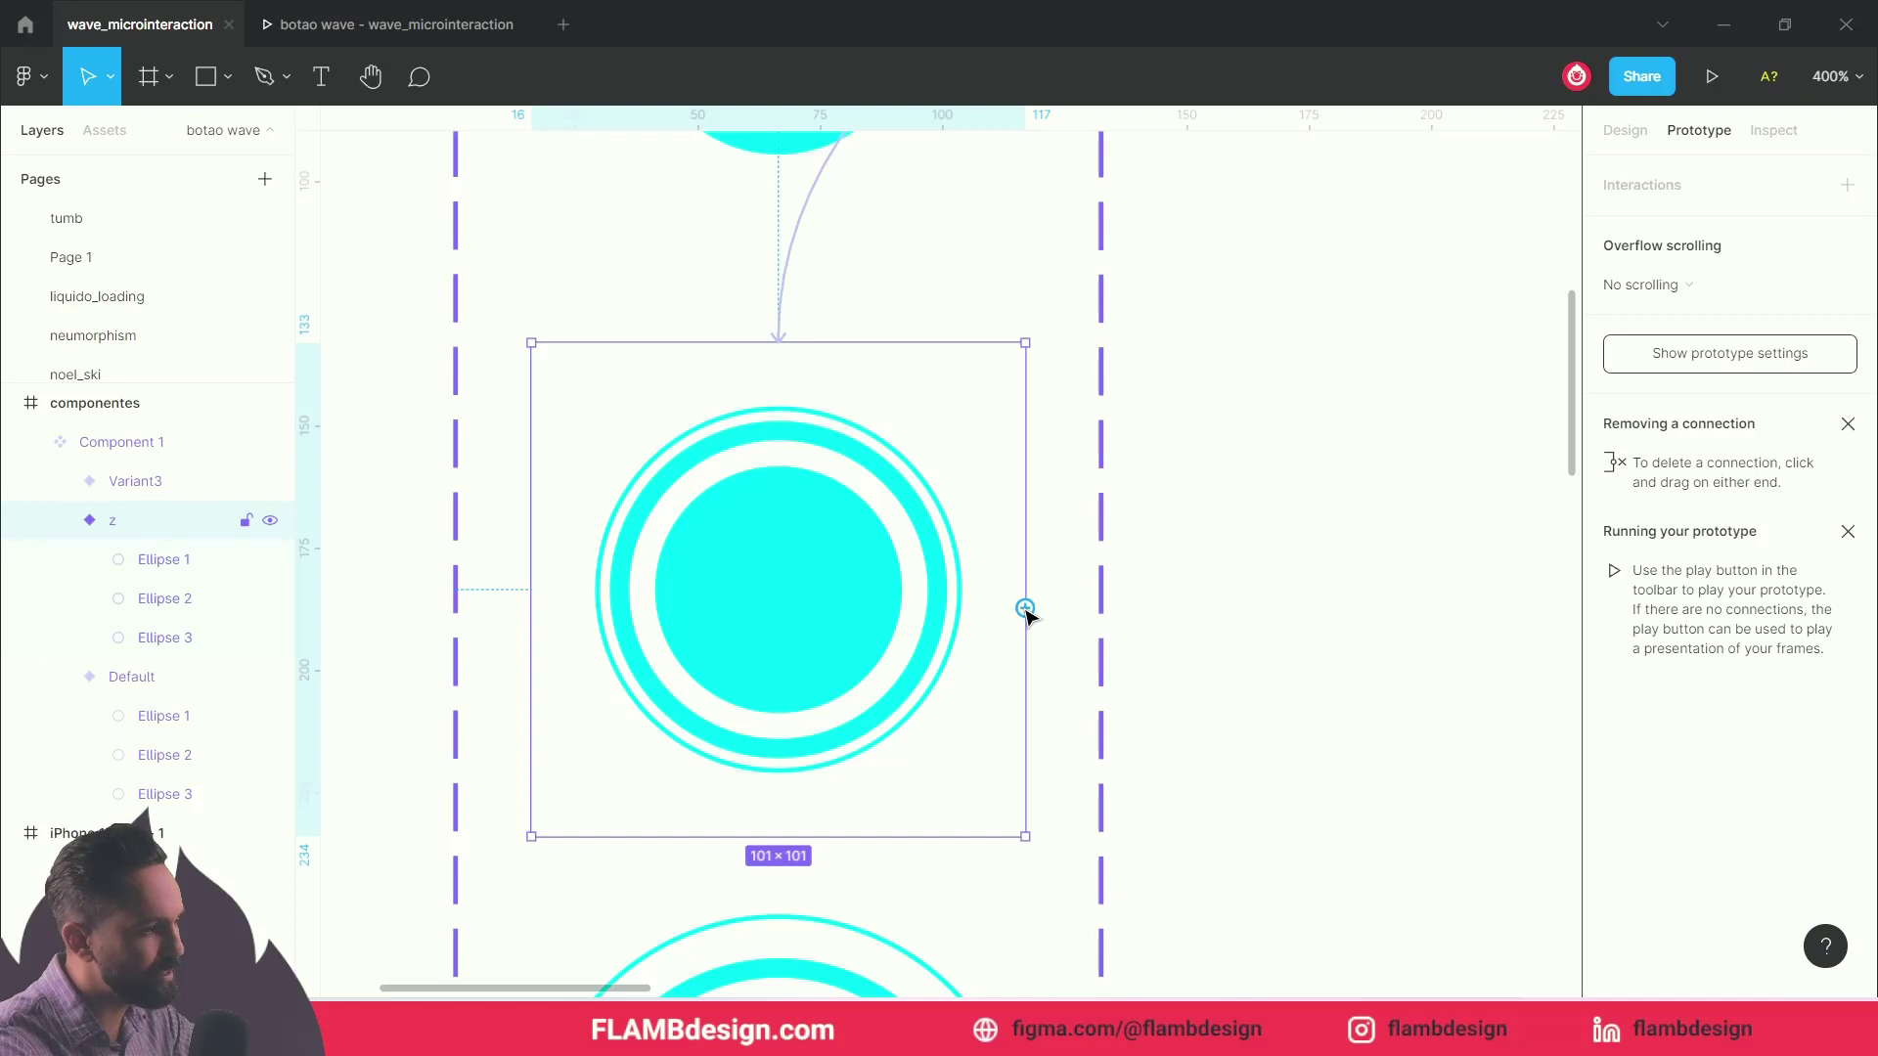
{"action": "scroll", "coordinate": [1025, 606], "scroll_direction": "down", "scroll_amount": 2}
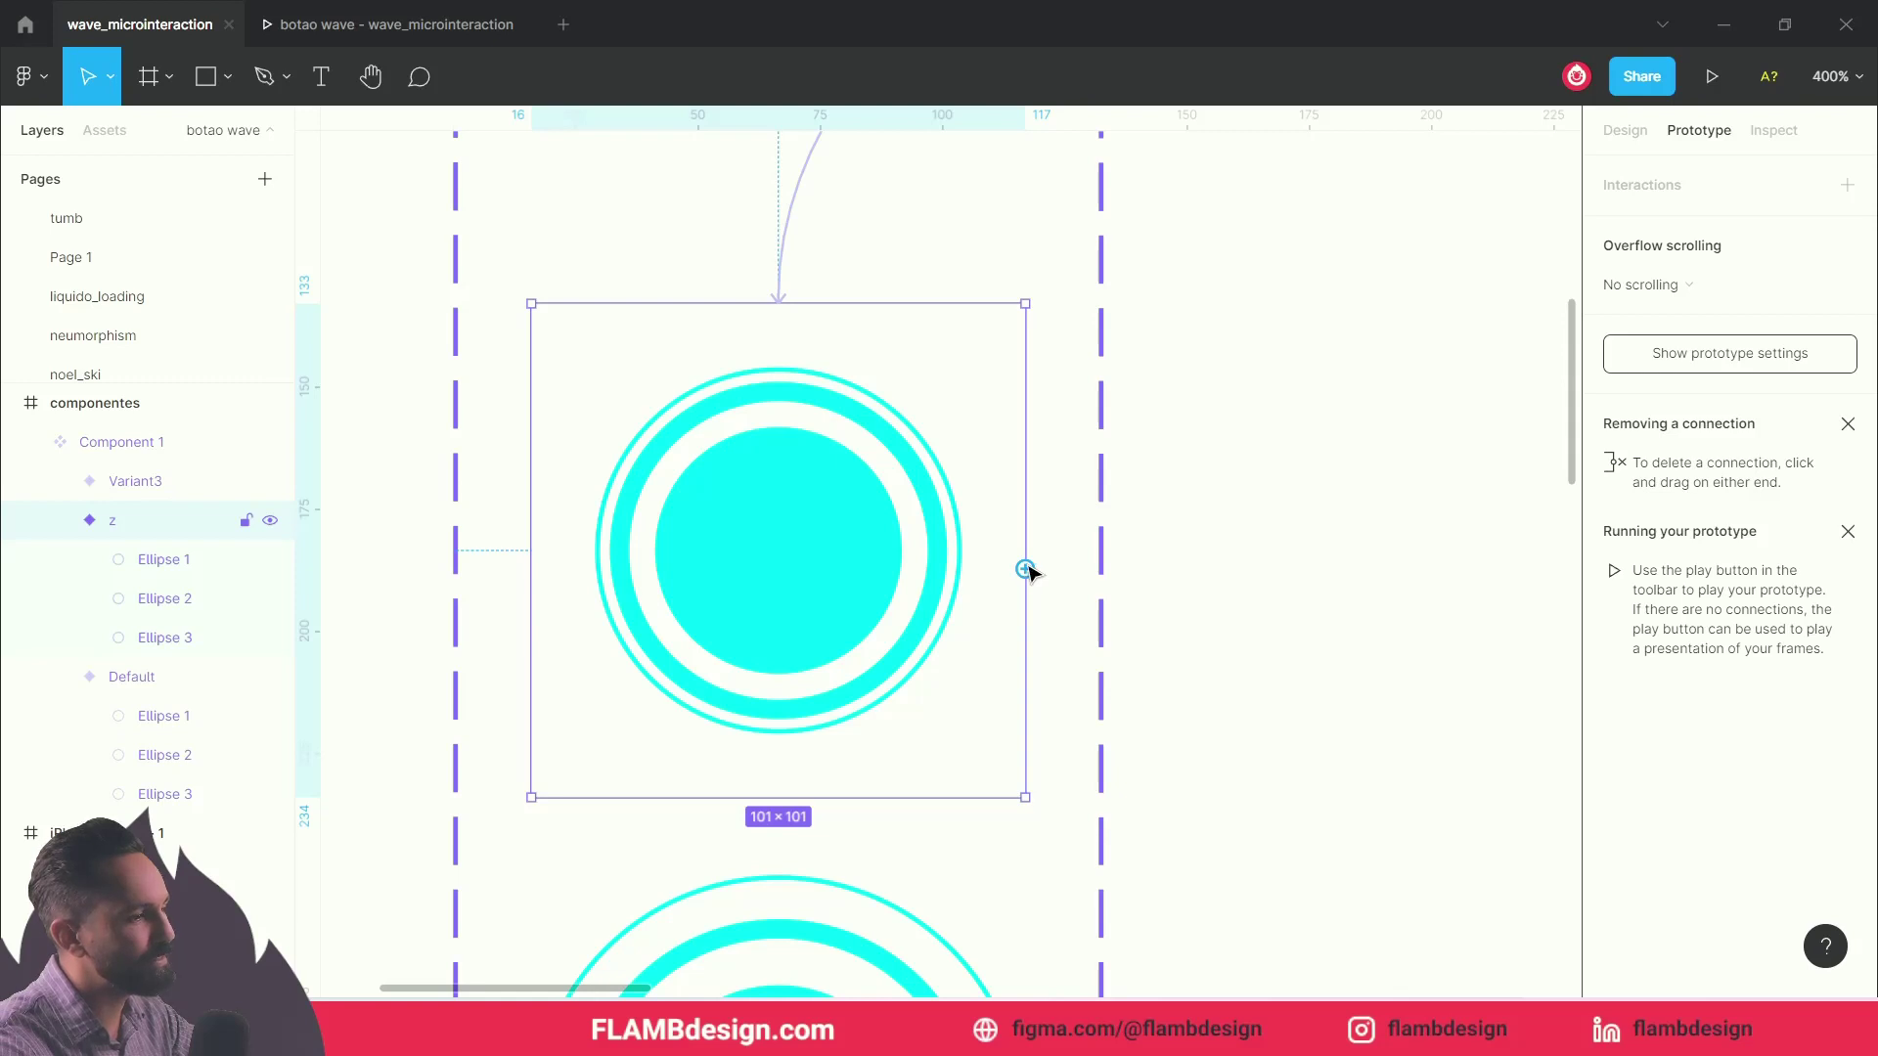
{"action": "left_click_drag", "start_coordinate": [1038, 584], "coordinate": [986, 637]}
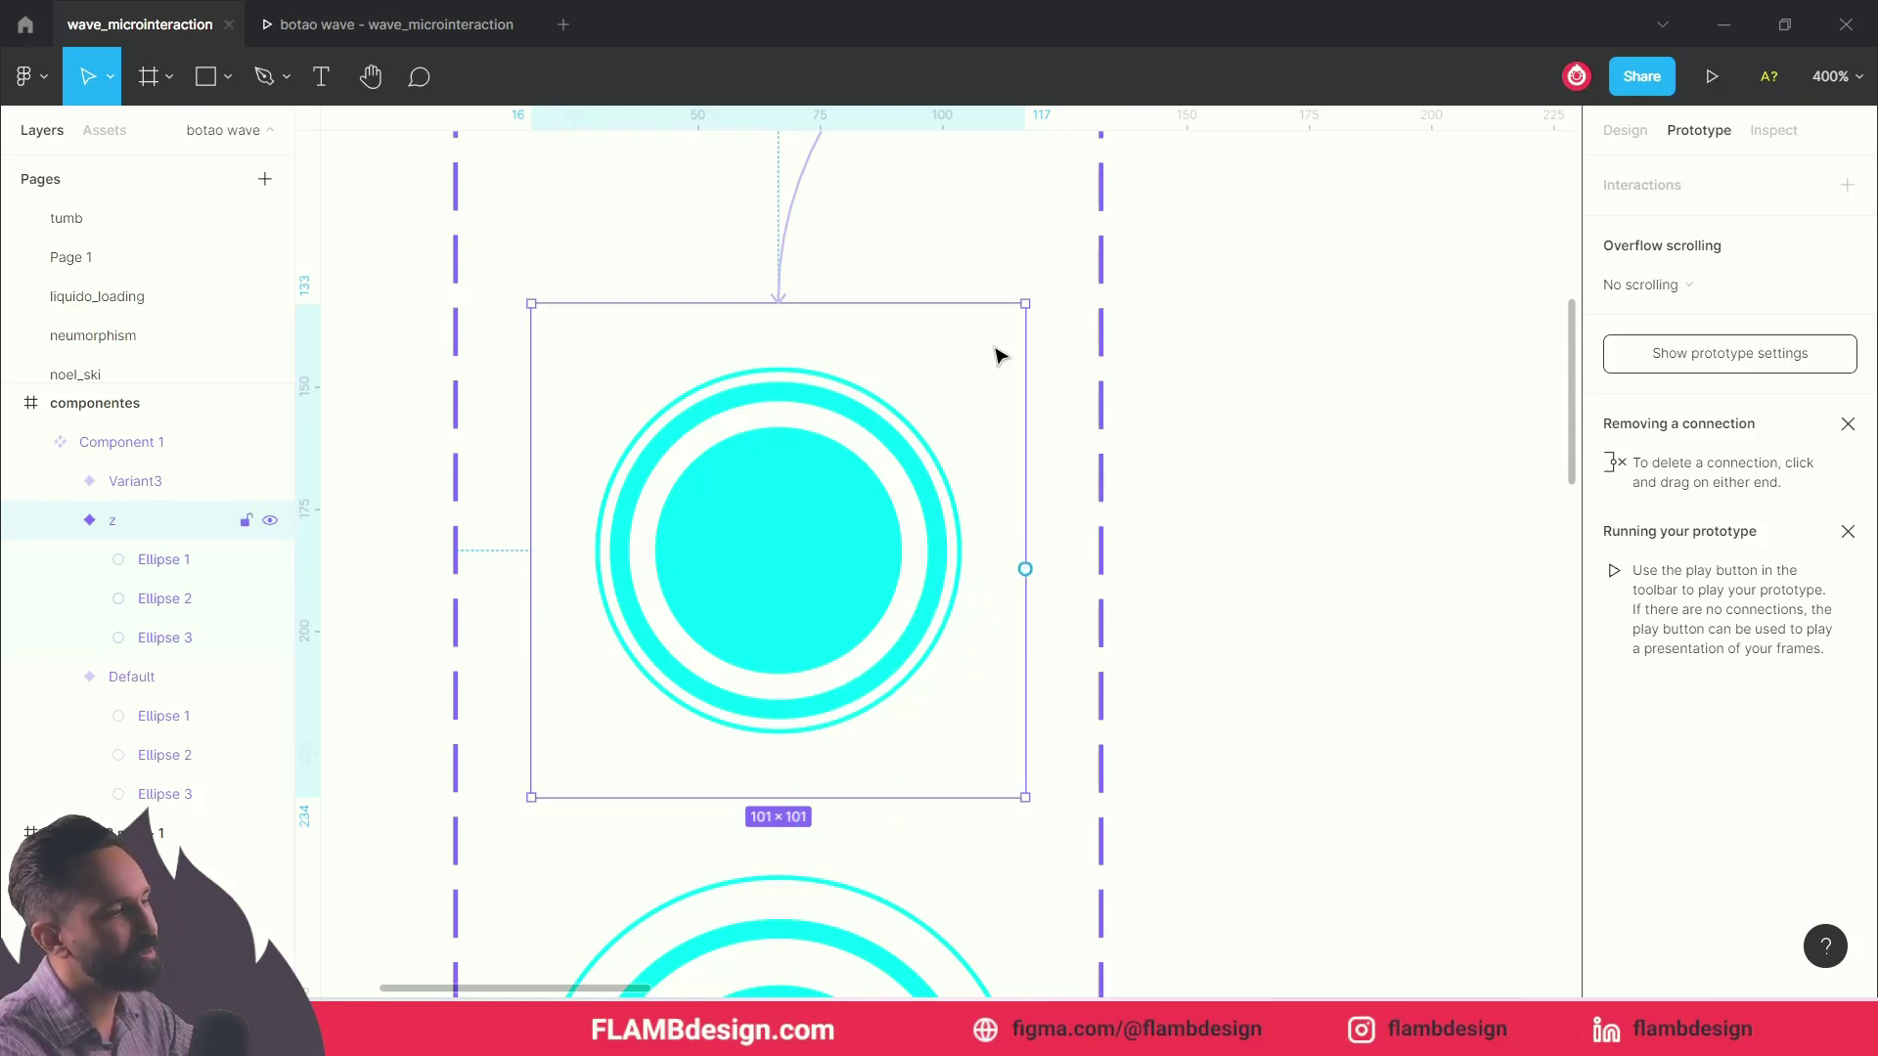
{"action": "scroll", "coordinate": [998, 355], "scroll_direction": "up", "scroll_amount": 5}
{"action": "scroll", "coordinate": [1013, 772], "scroll_direction": "down", "scroll_amount": 1}
{"action": "scroll", "coordinate": [1017, 602], "scroll_direction": "down", "scroll_amount": 5}
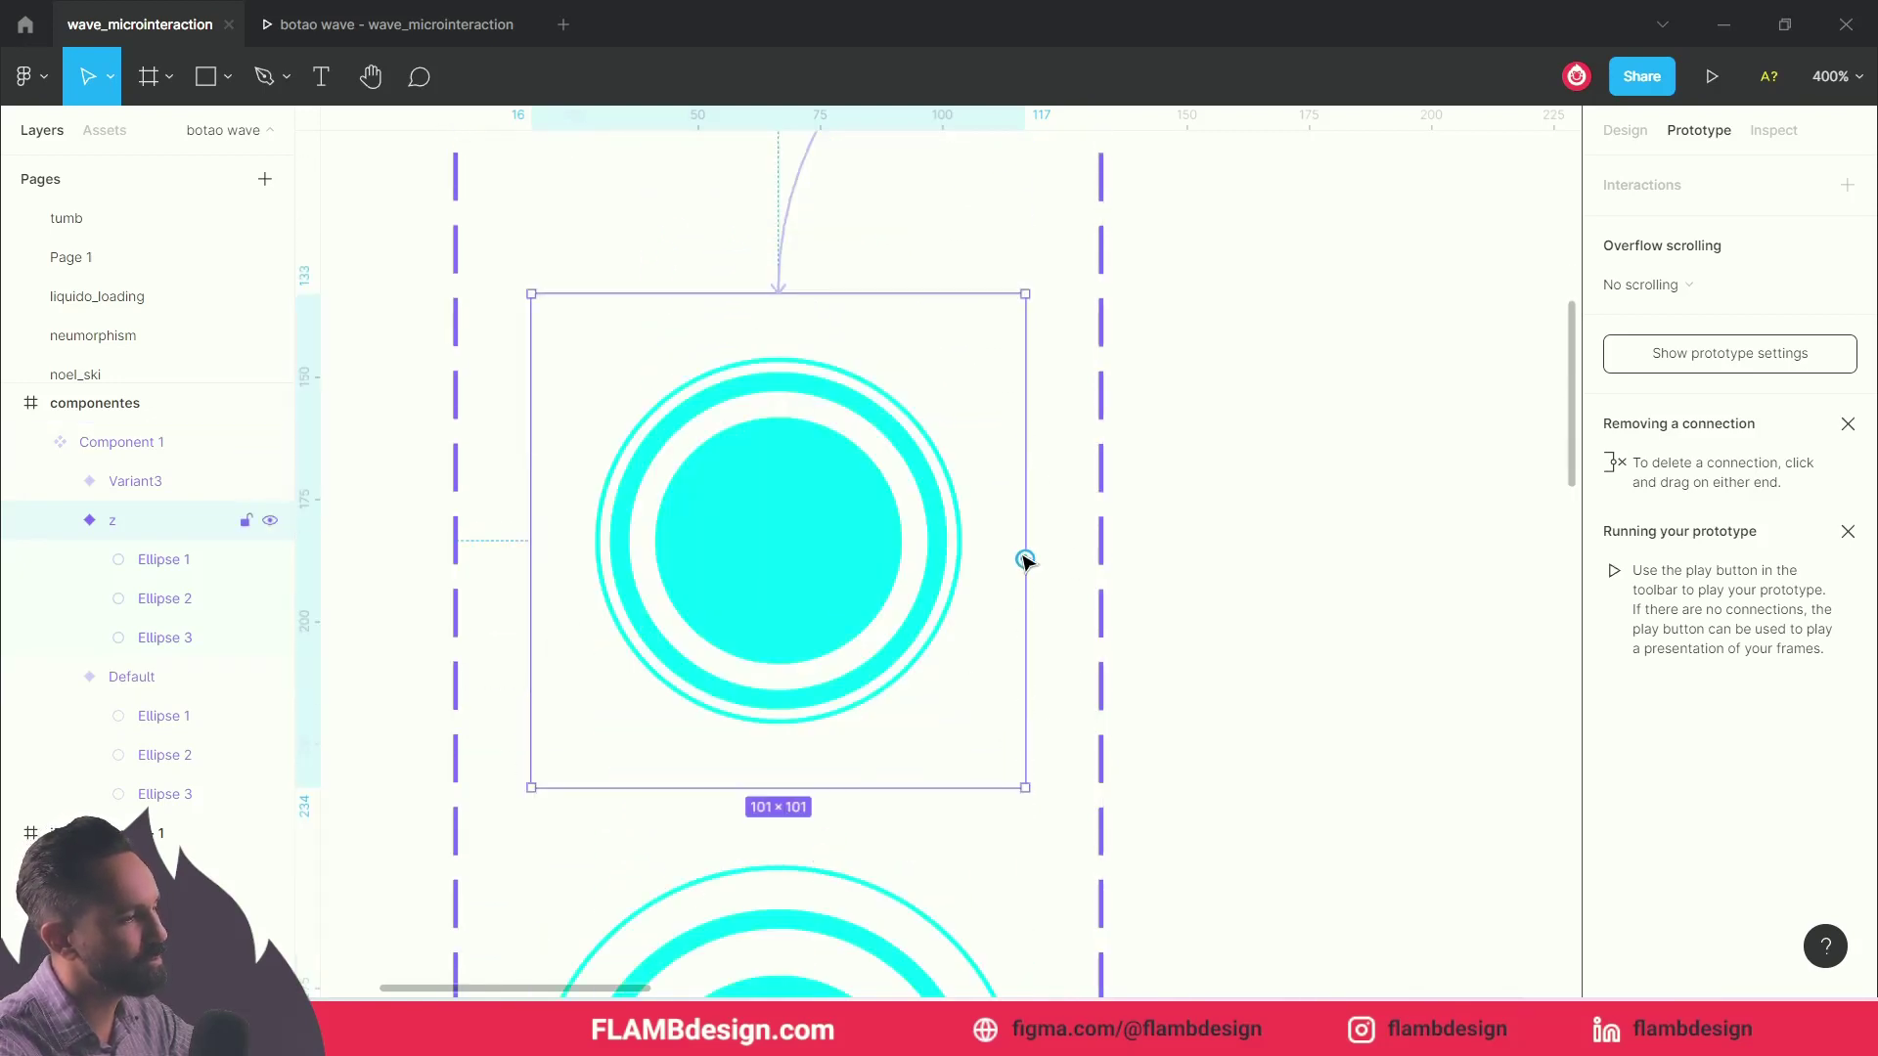
{"action": "left_click_drag", "start_coordinate": [979, 754], "coordinate": [773, 886]}
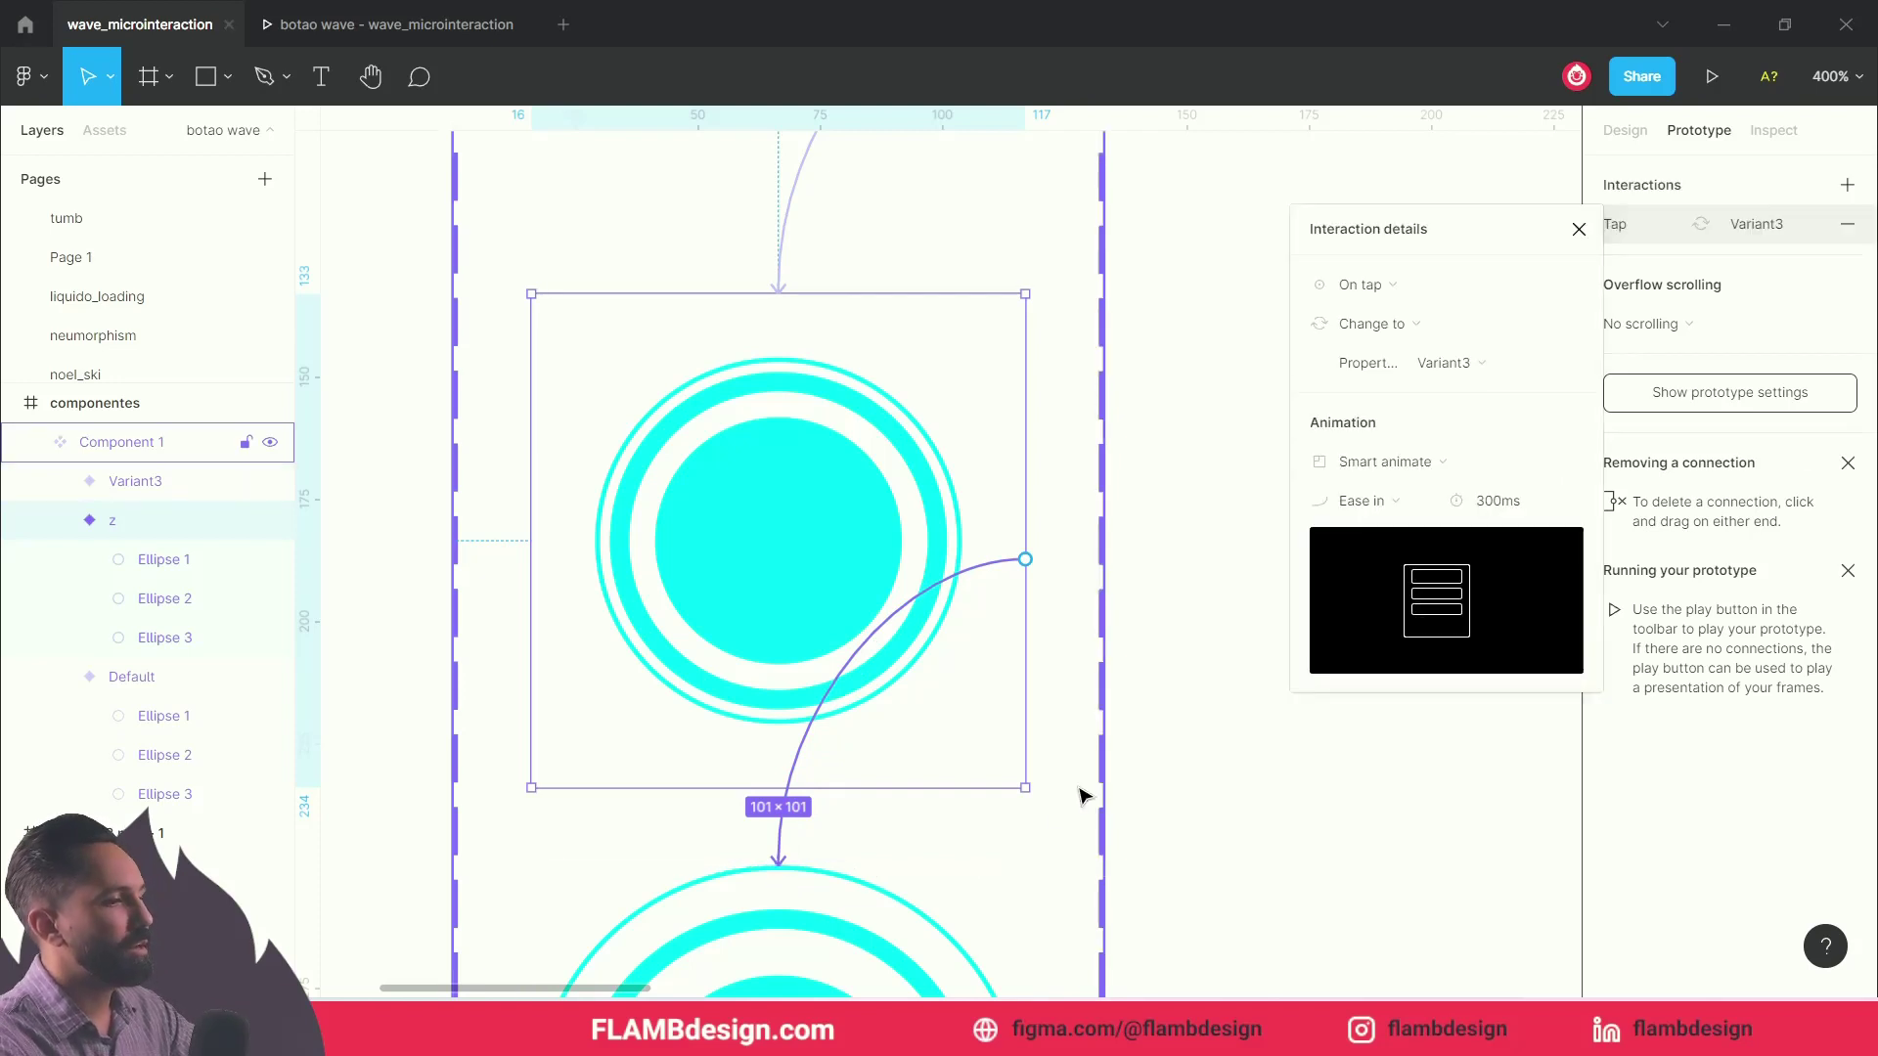
Step: Change the z-to-Variant3 trigger to After delay with a 1ms delay
{"action": "left_click", "coordinate": [1360, 289]}
{"action": "left_click", "coordinate": [1383, 588]}
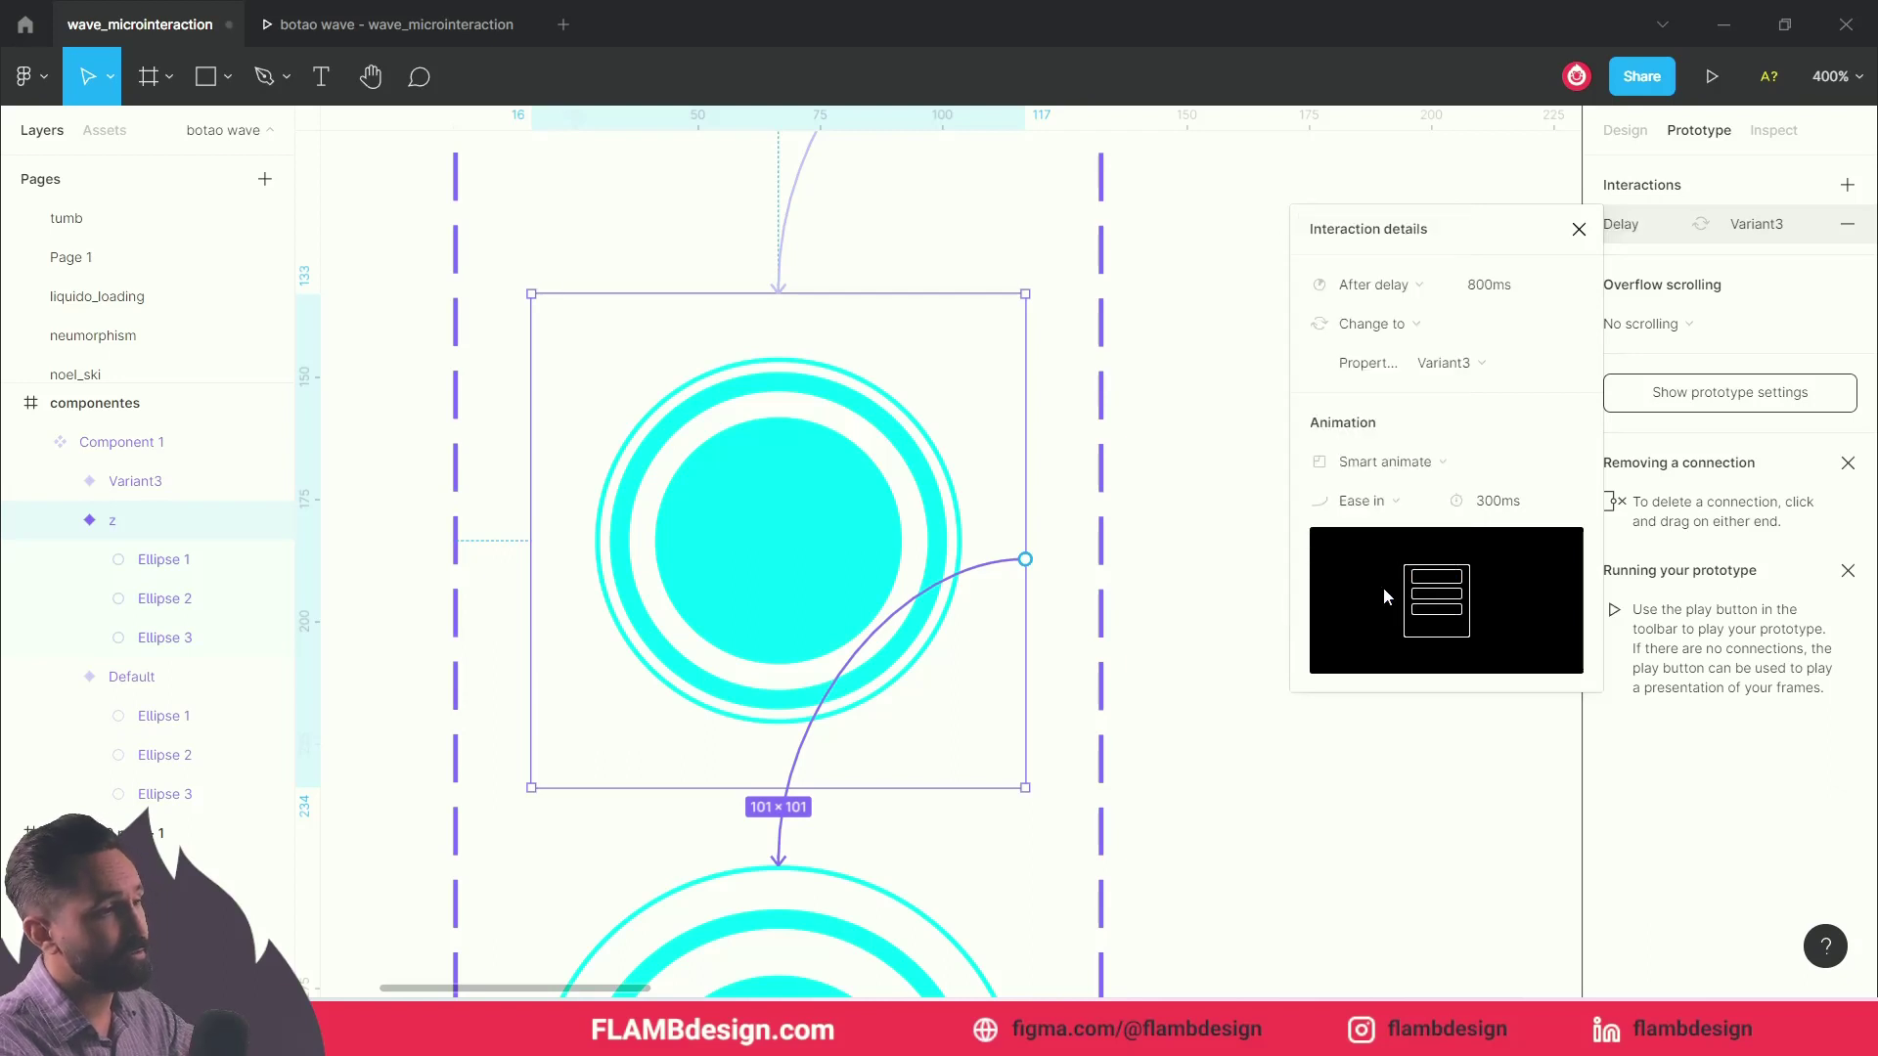
{"action": "left_click", "coordinate": [1515, 296]}
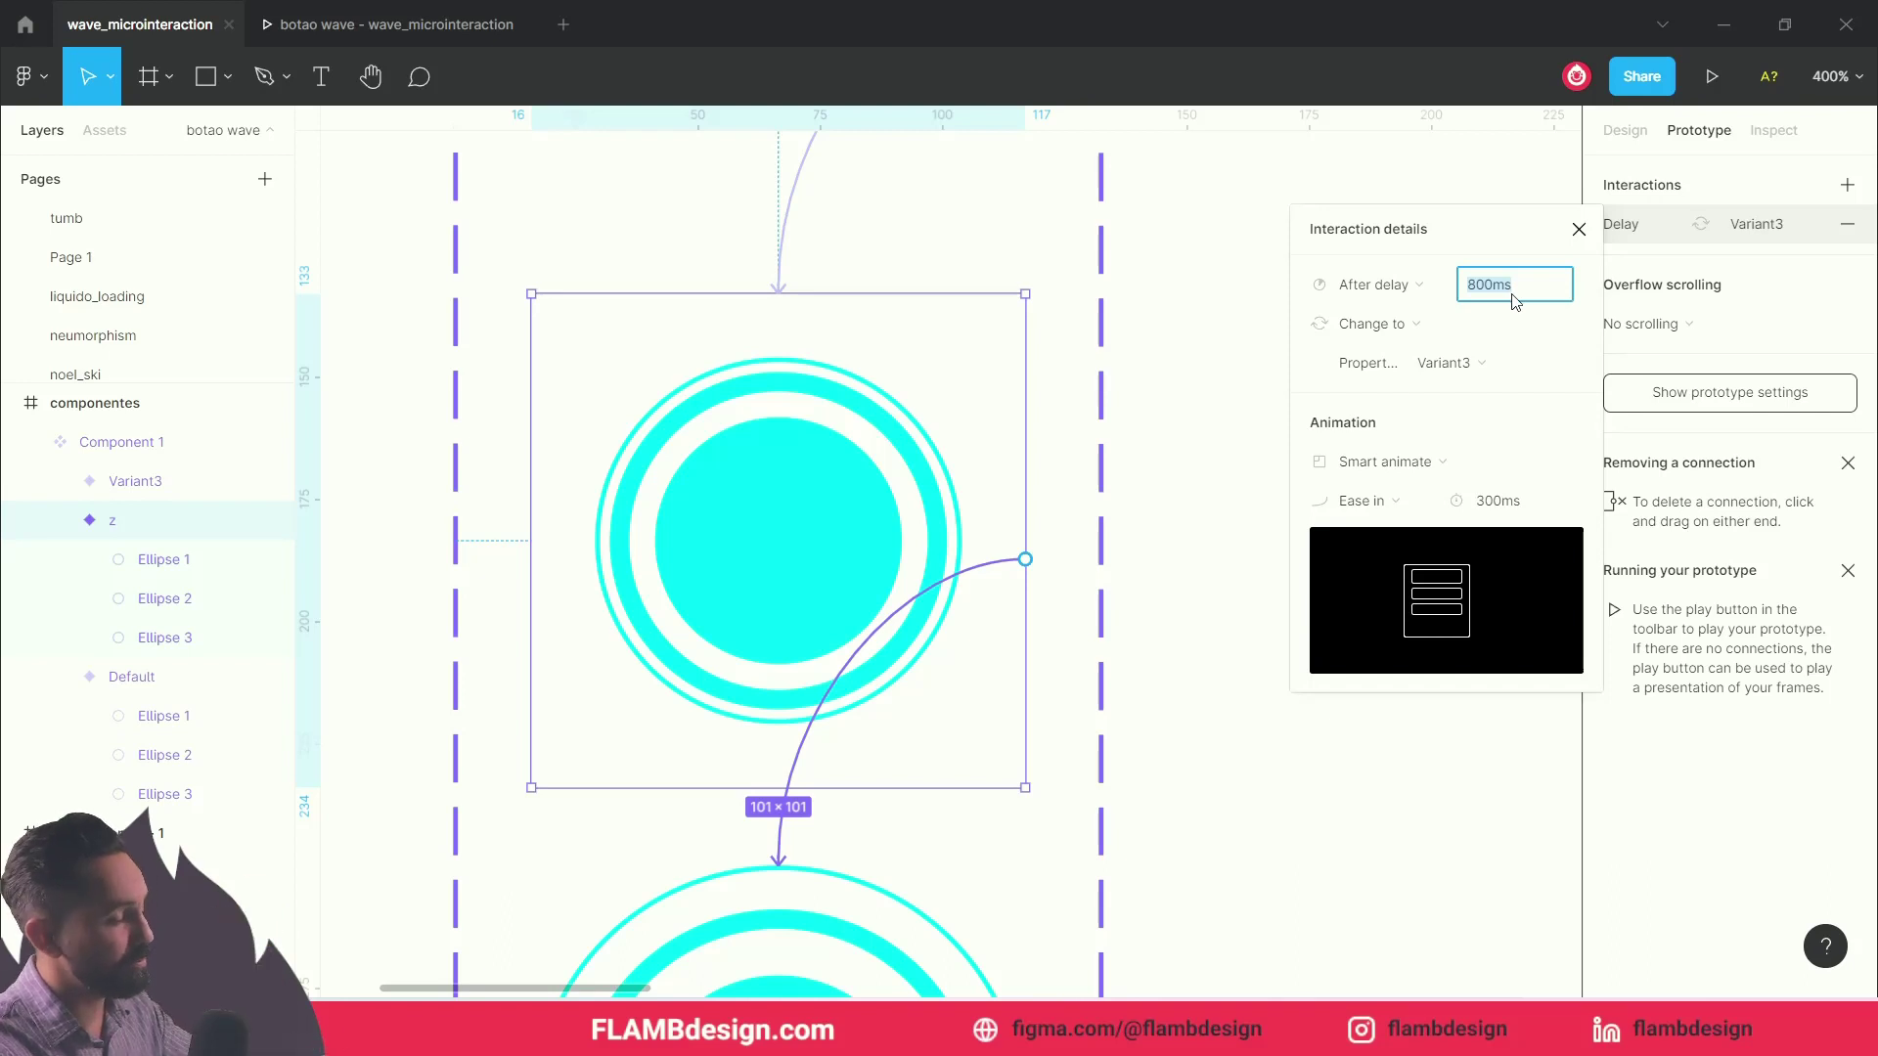
{"action": "type", "text": "1"}
{"action": "key", "text": "Return"}
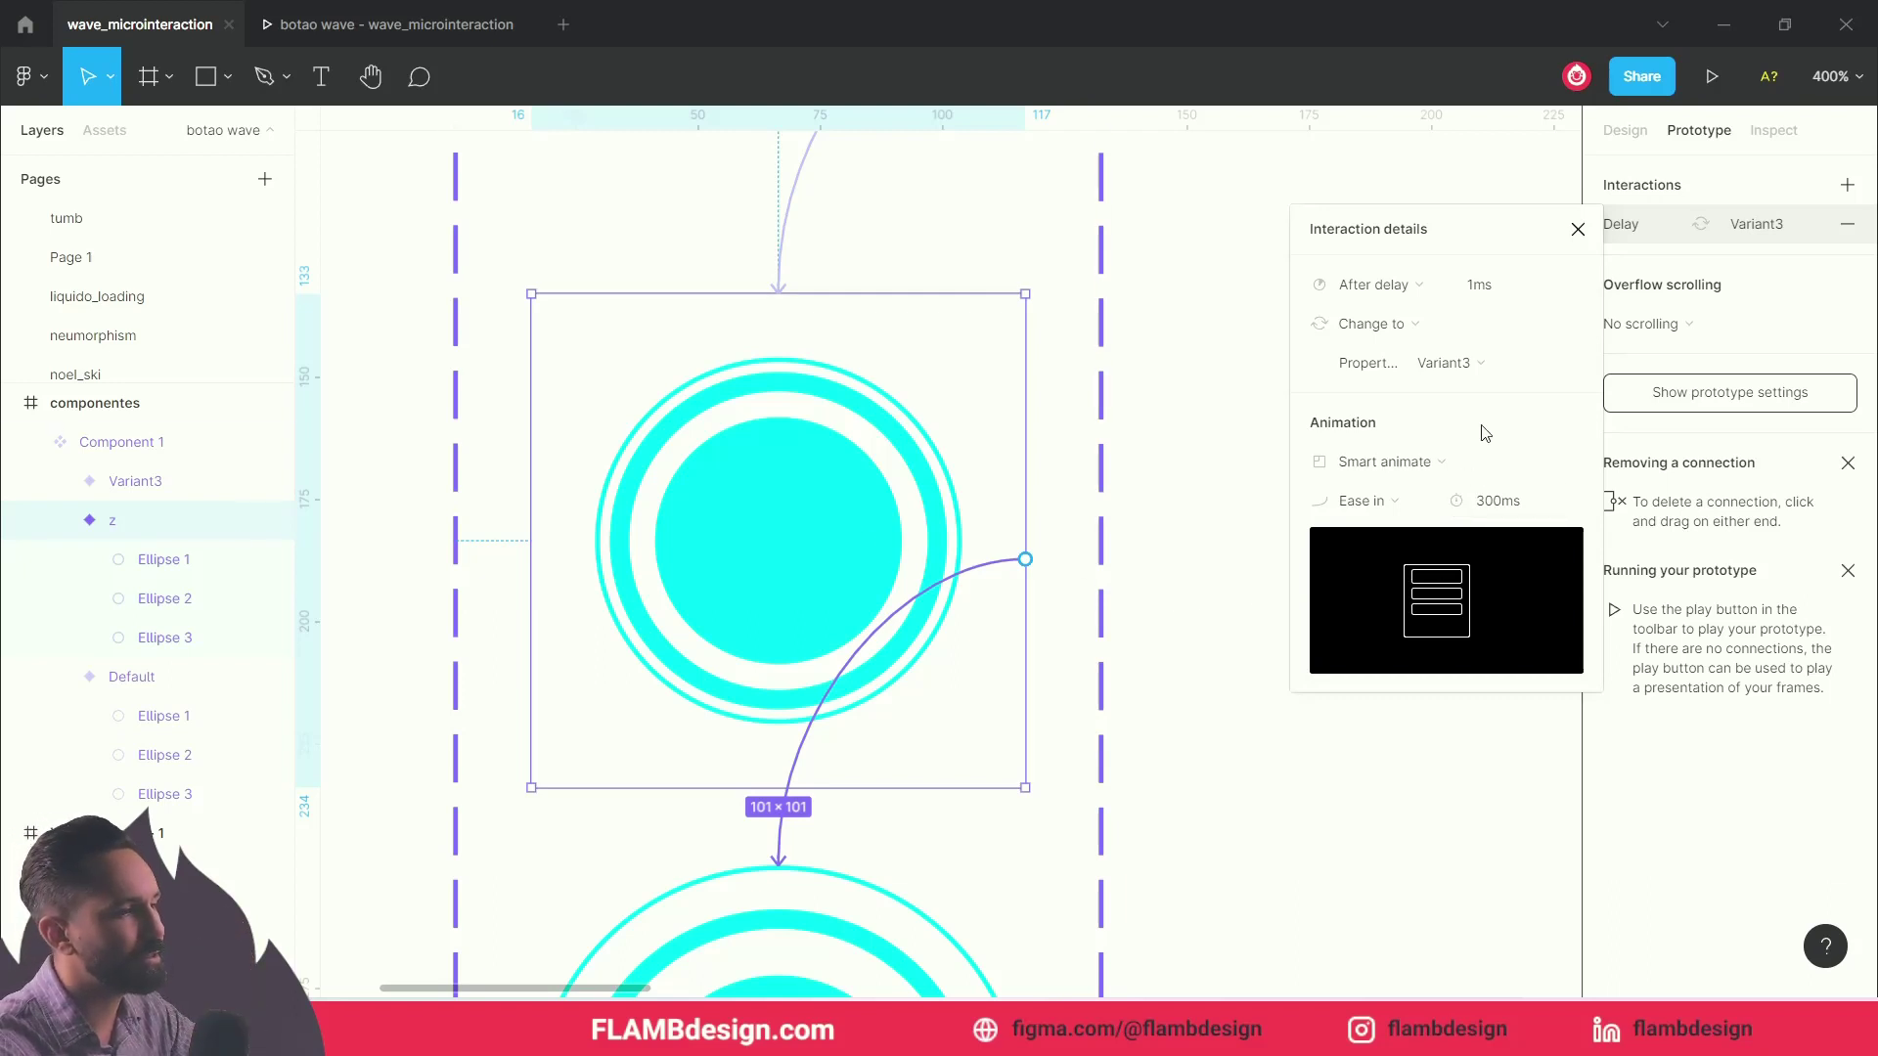
Step: Confirm the 300ms duration and Ease in easing, then open the prototype preview
{"action": "left_click", "coordinate": [1482, 513]}
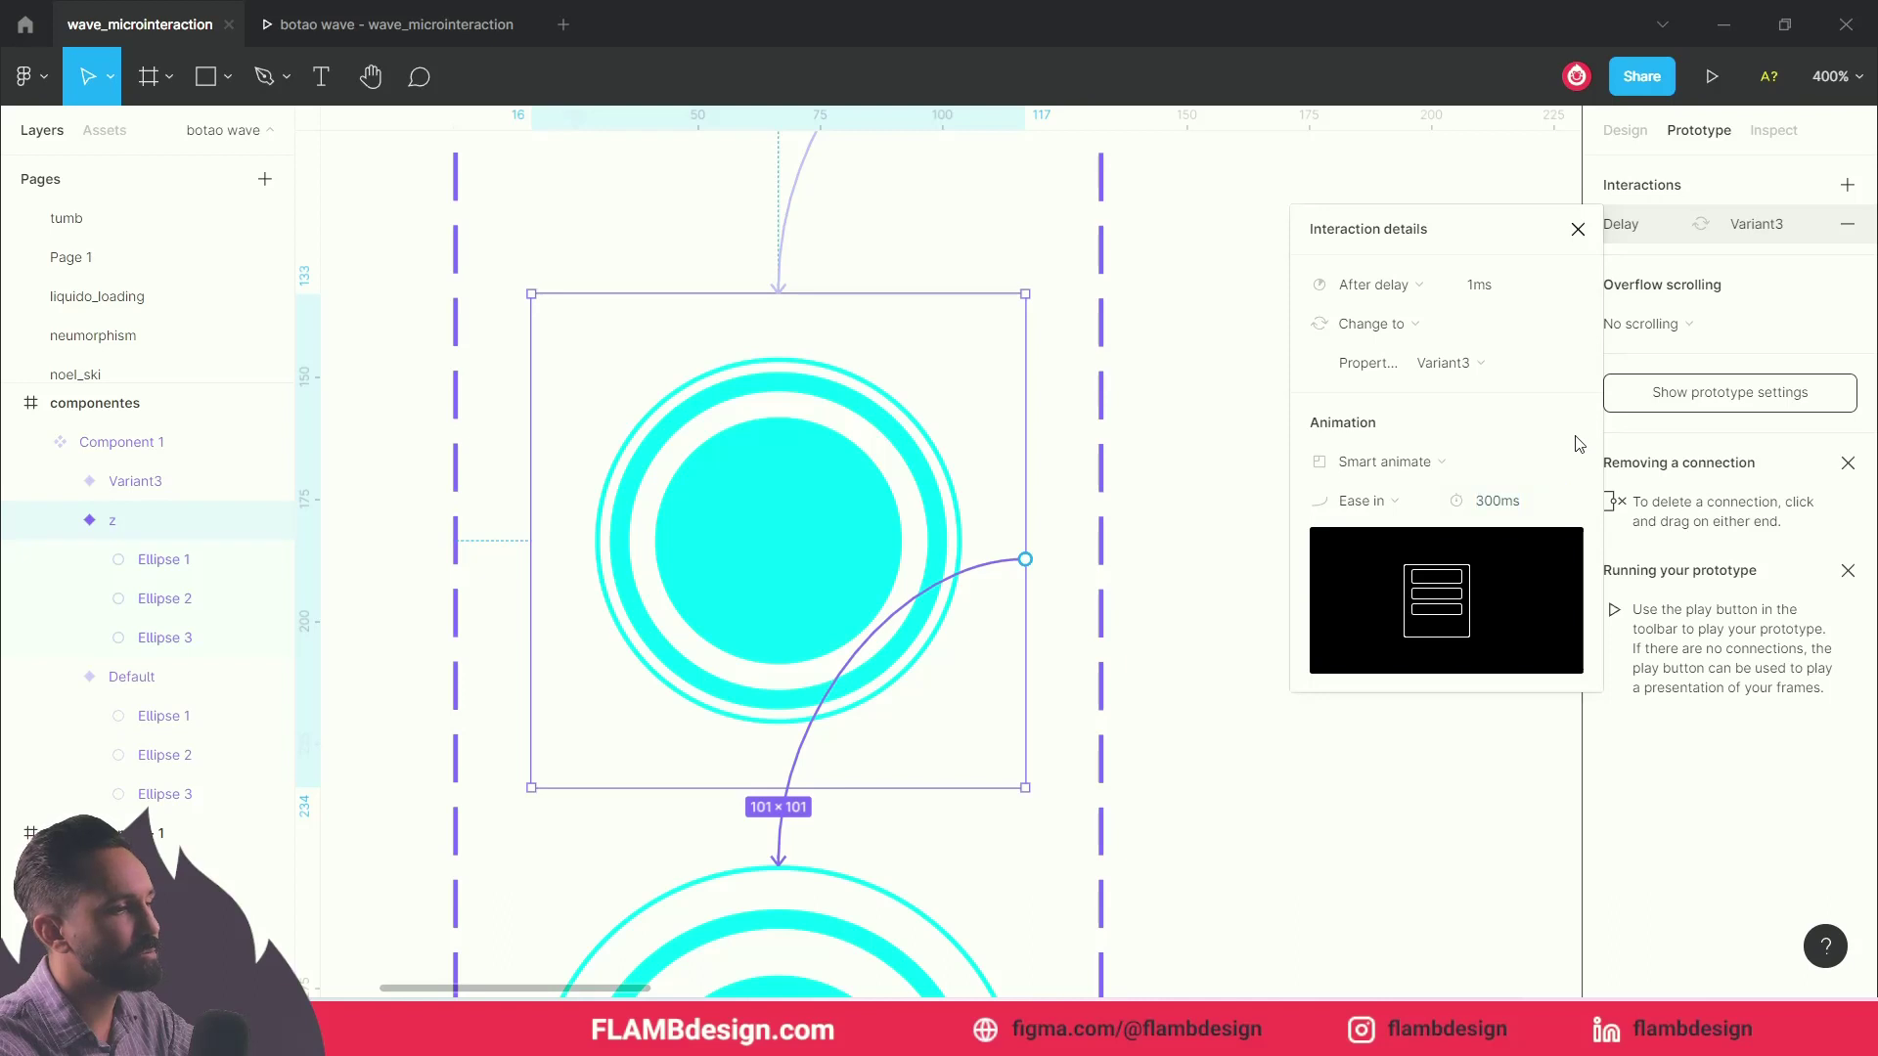
{"action": "left_click", "coordinate": [1379, 512]}
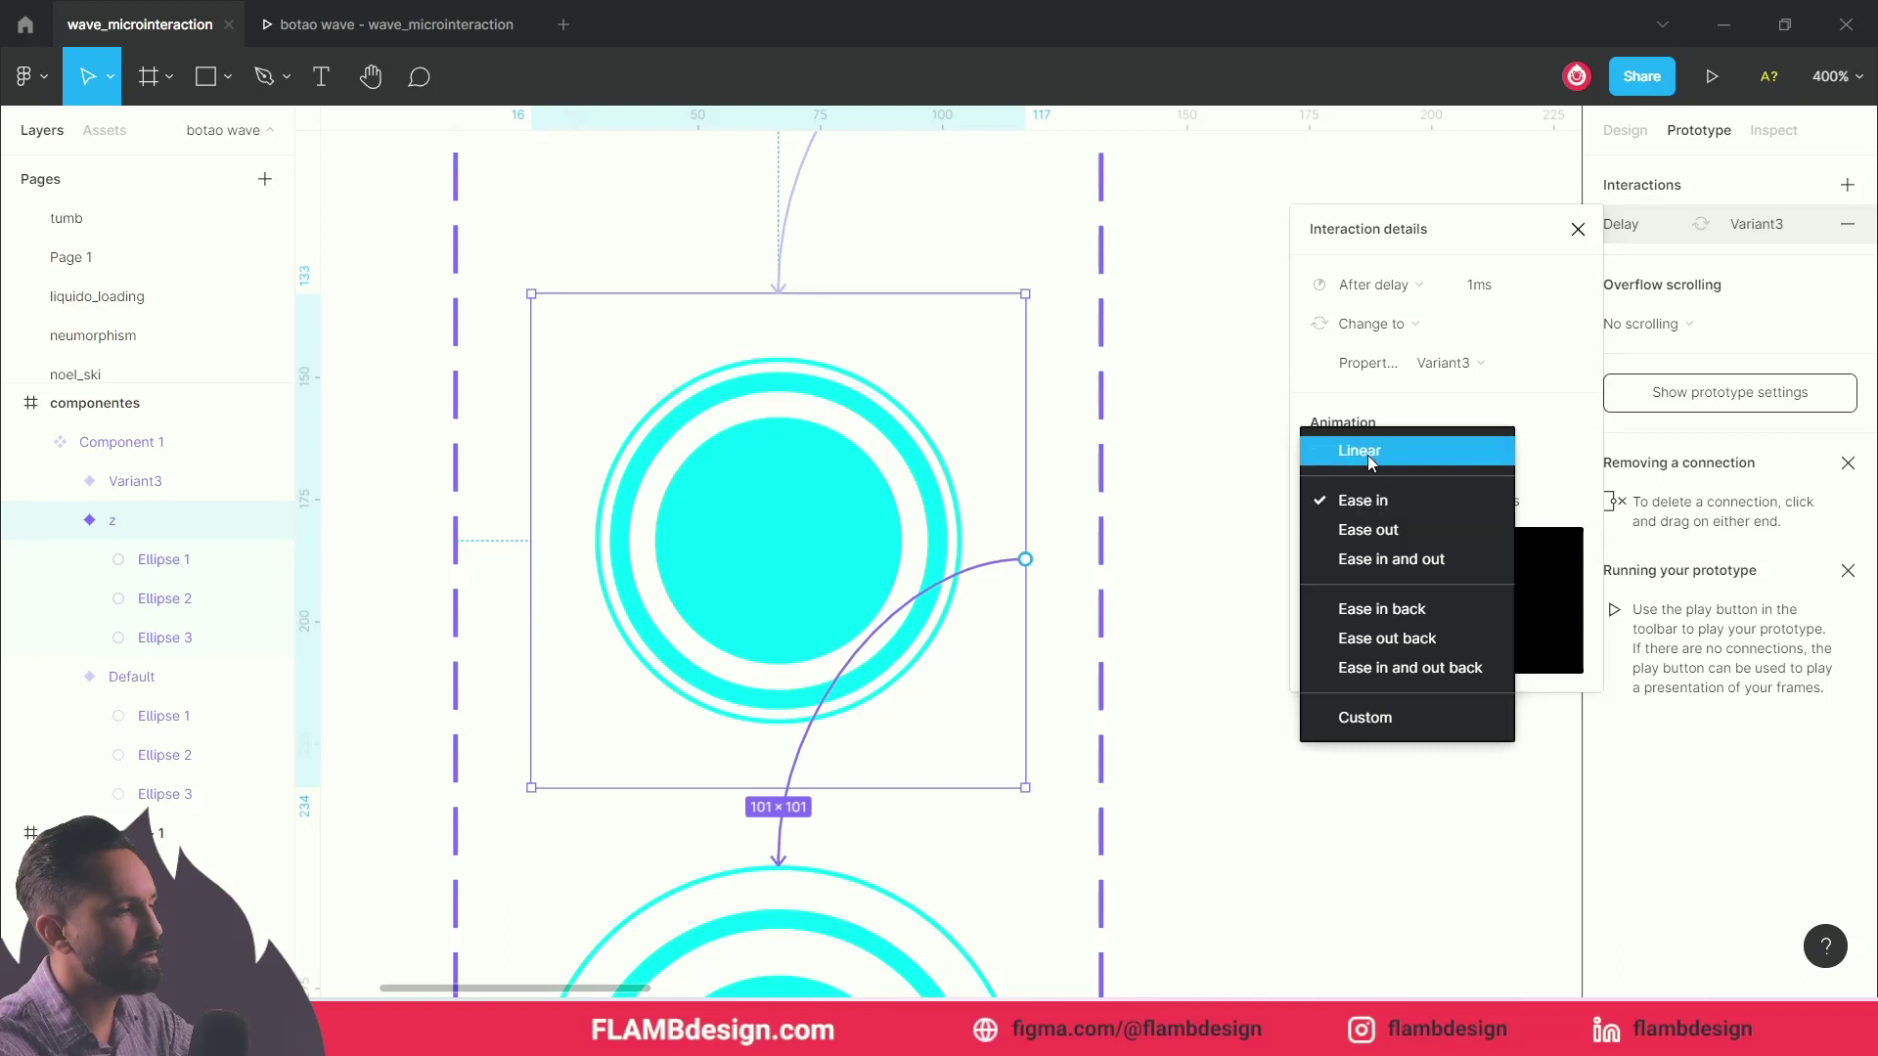
{"action": "left_click", "coordinate": [1371, 507]}
{"action": "scroll", "coordinate": [1183, 572], "scroll_direction": "down", "scroll_amount": 1}
{"action": "scroll", "coordinate": [1183, 573], "scroll_direction": "down", "scroll_amount": 1}
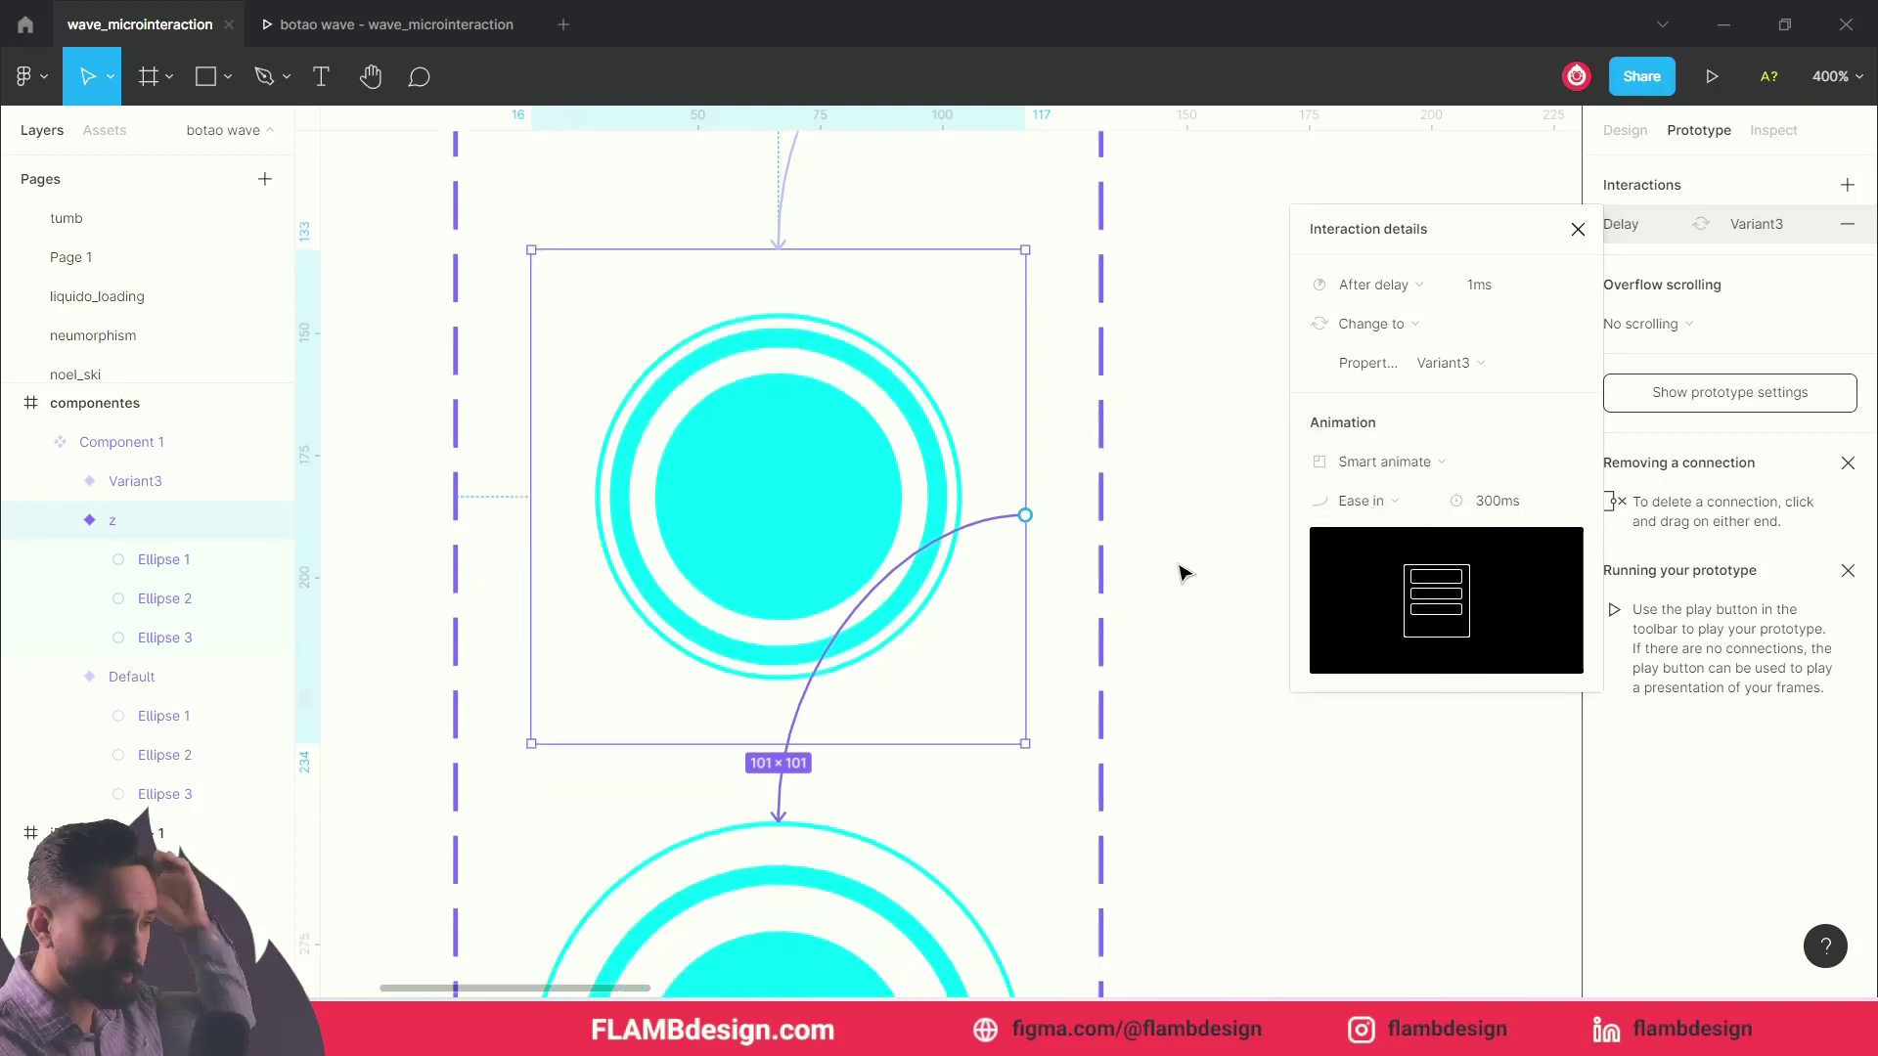
{"action": "scroll", "coordinate": [1184, 573], "scroll_direction": "down", "scroll_amount": 3}
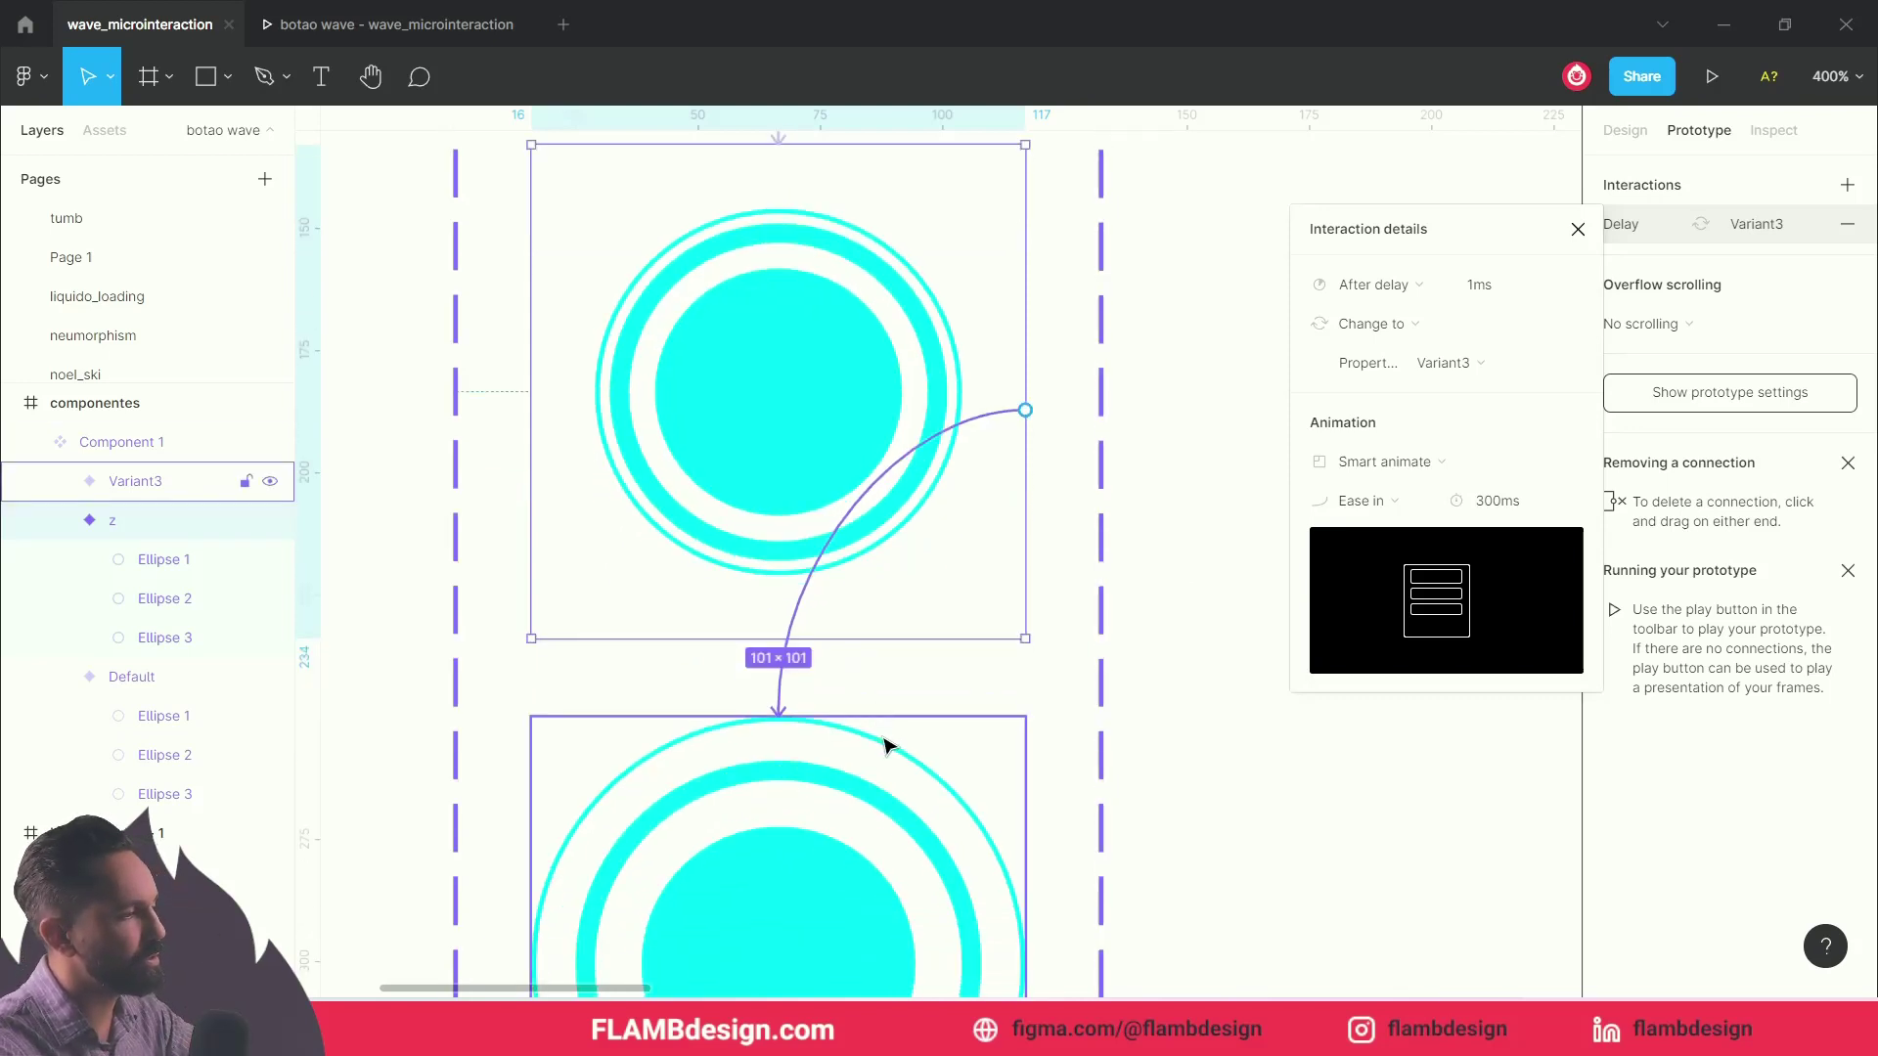
{"action": "scroll", "coordinate": [900, 460], "scroll_direction": "up", "scroll_amount": 3}
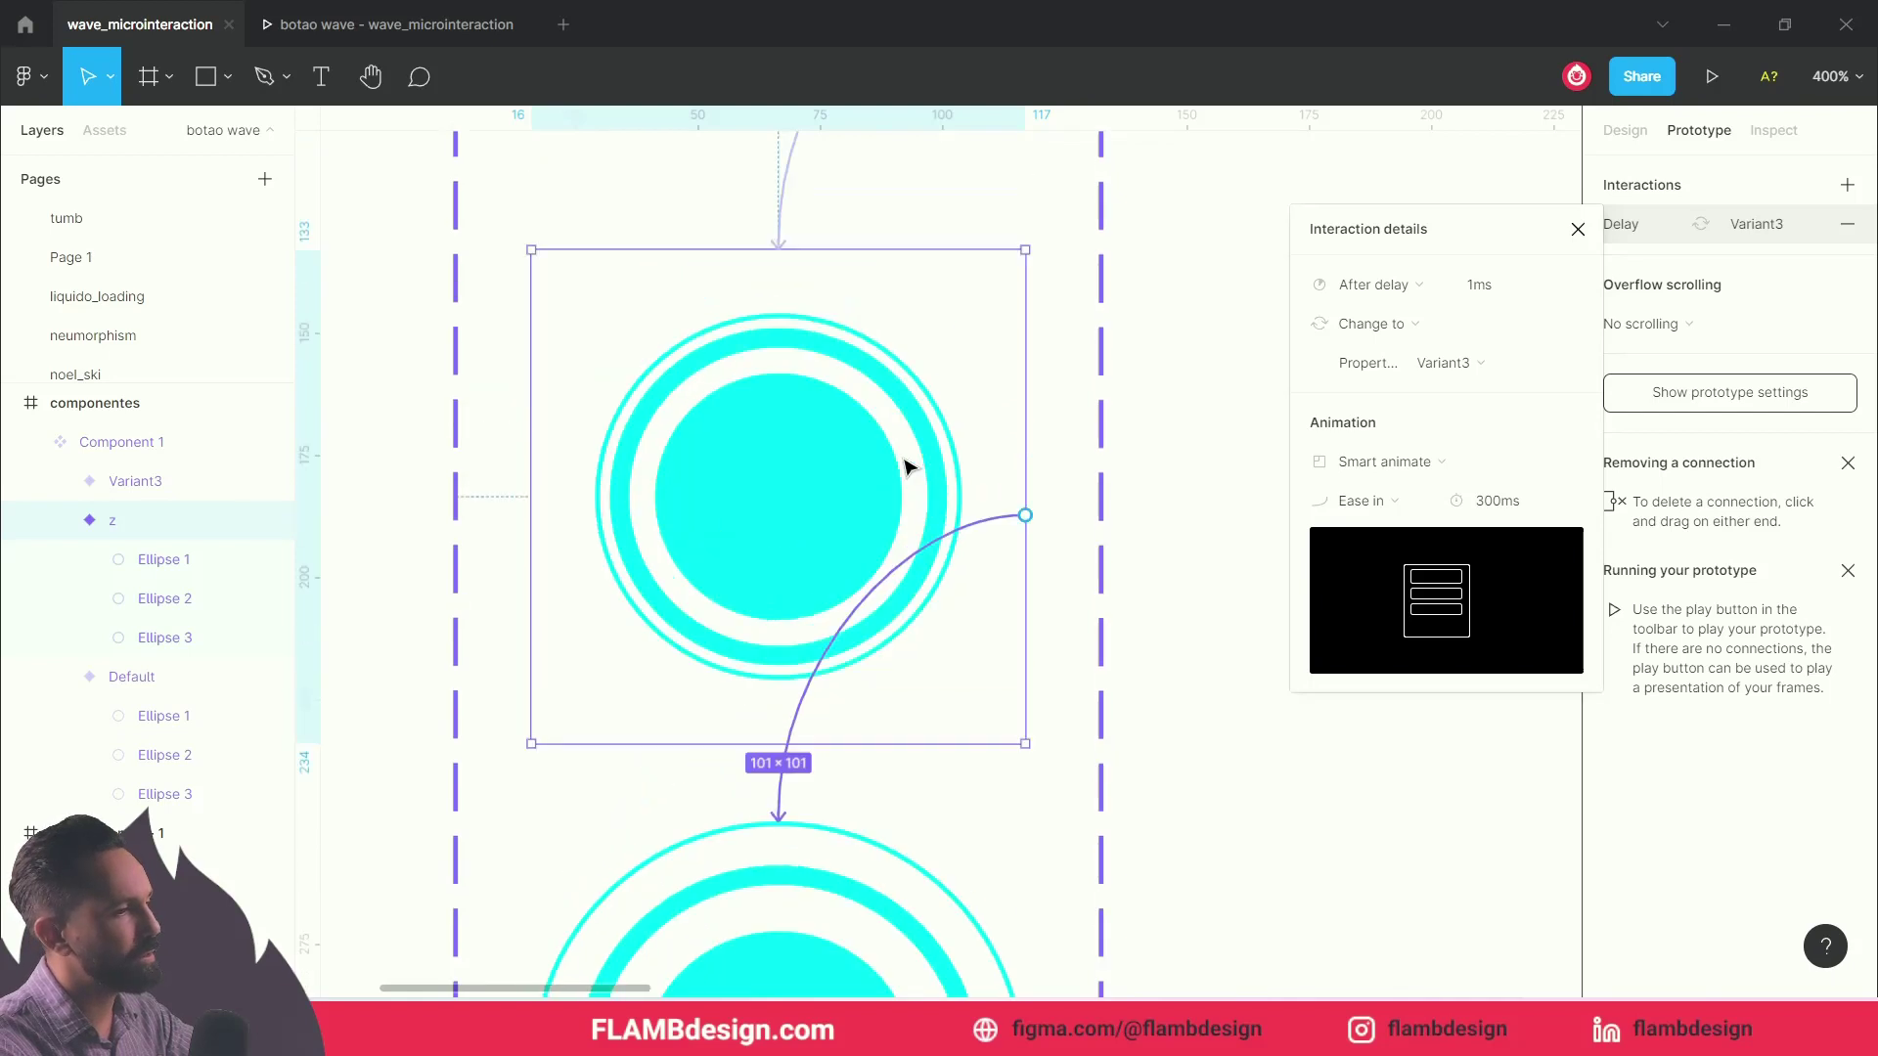
{"action": "scroll", "coordinate": [881, 479], "scroll_direction": "up", "scroll_amount": 10}
{"action": "left_click", "coordinate": [450, 26]}
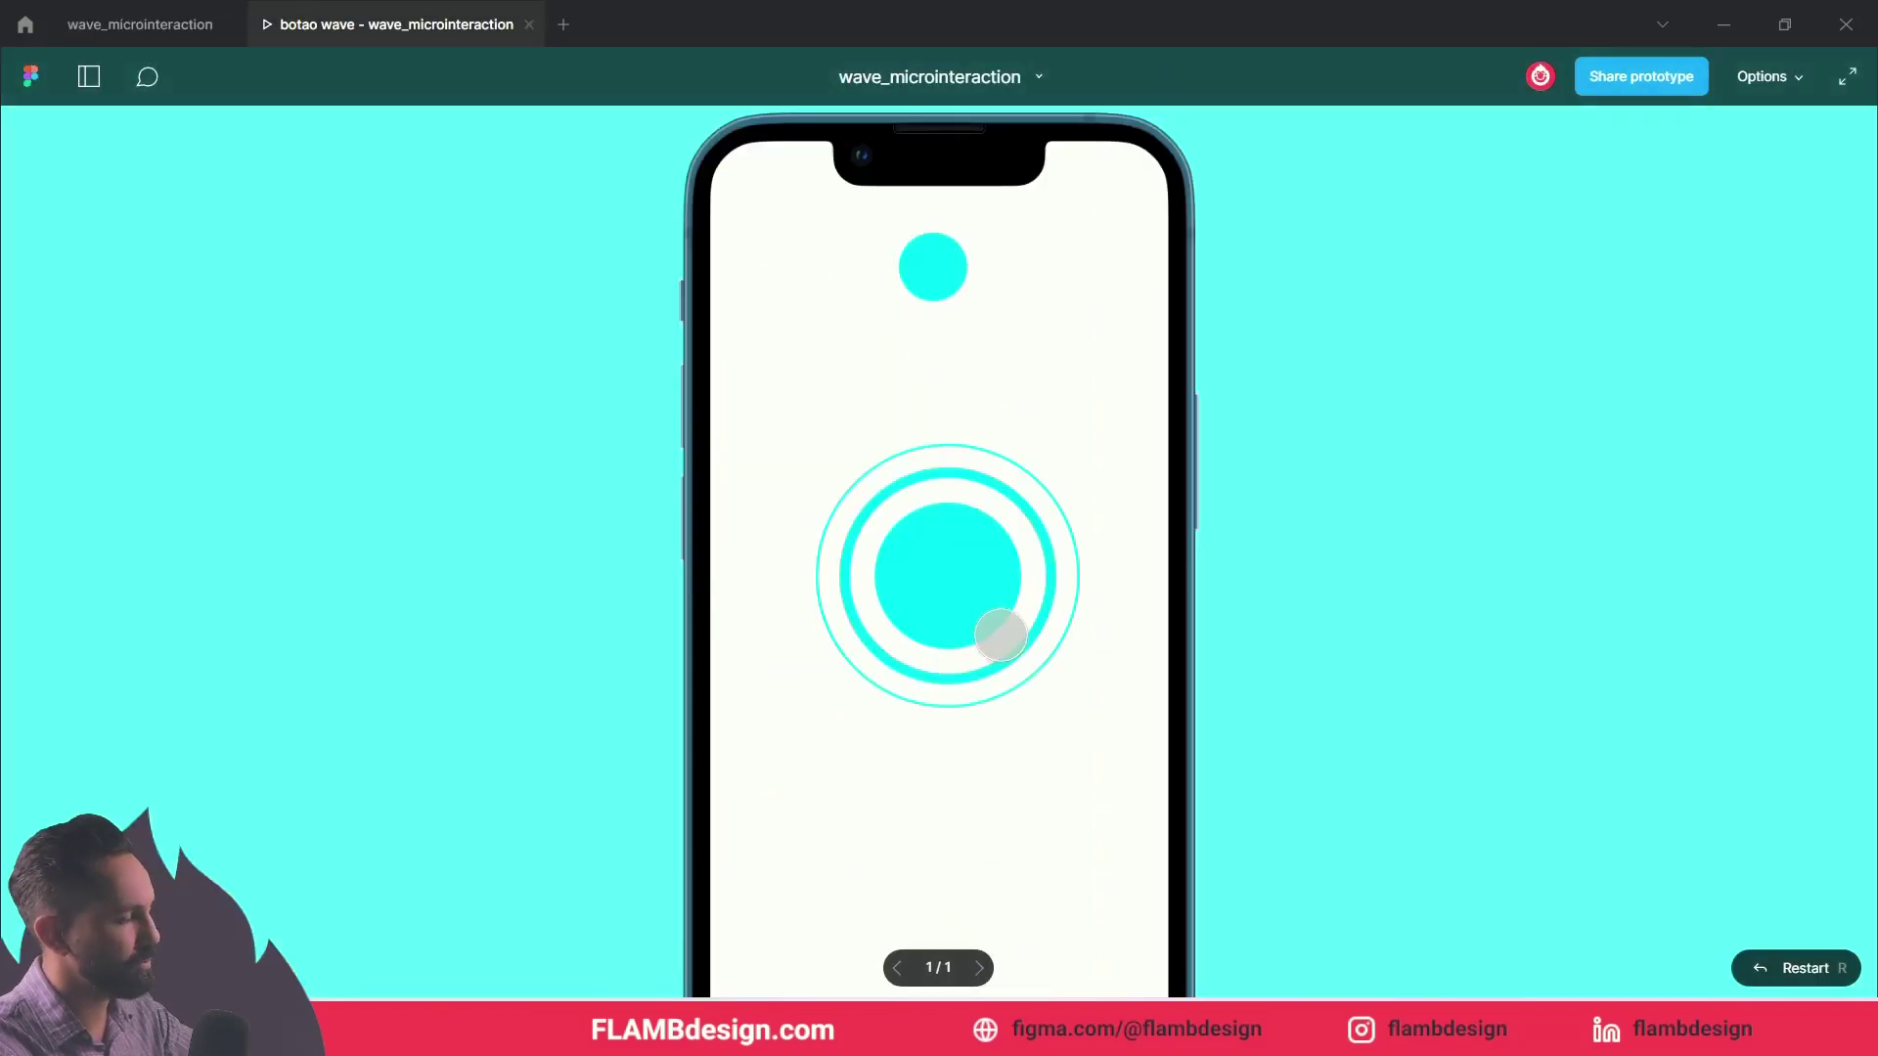
Step: Test the waves by tapping the central power button and top circle, then select the 300ms duration
{"action": "left_click", "coordinate": [972, 563]}
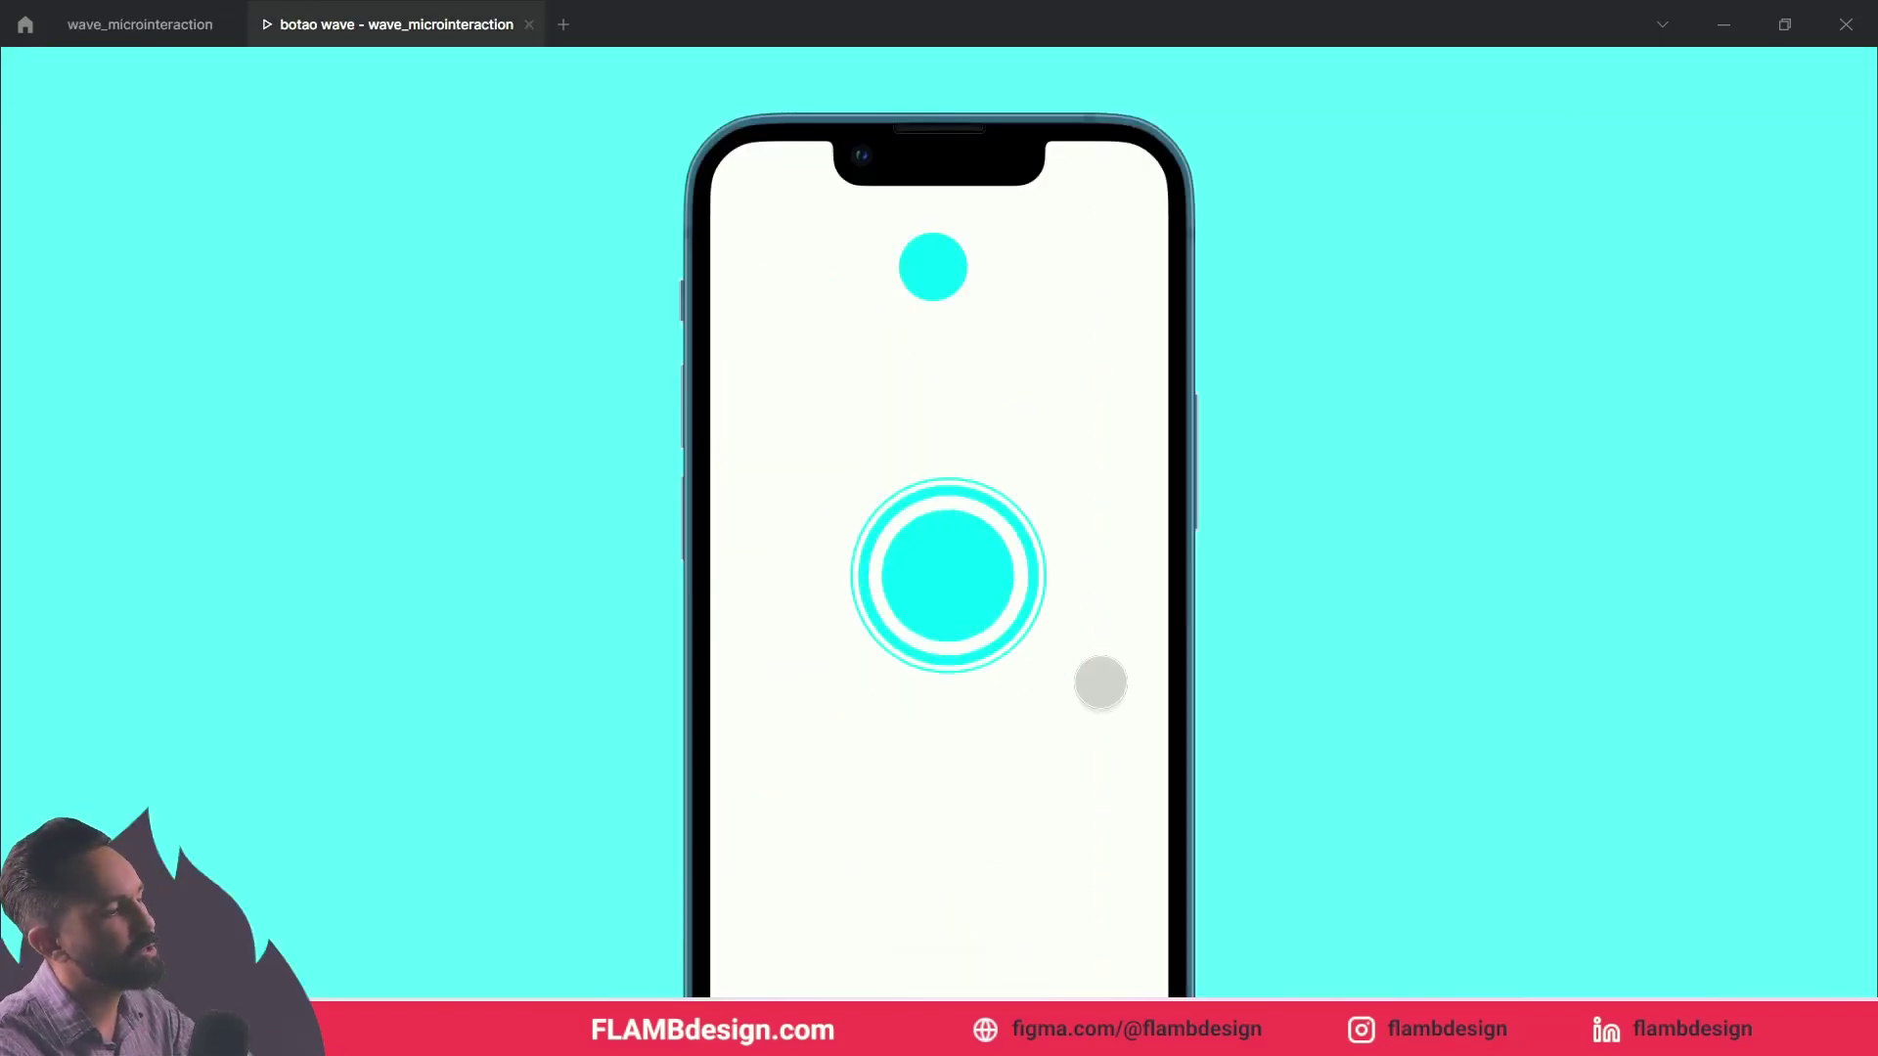
{"action": "left_click", "coordinate": [965, 624]}
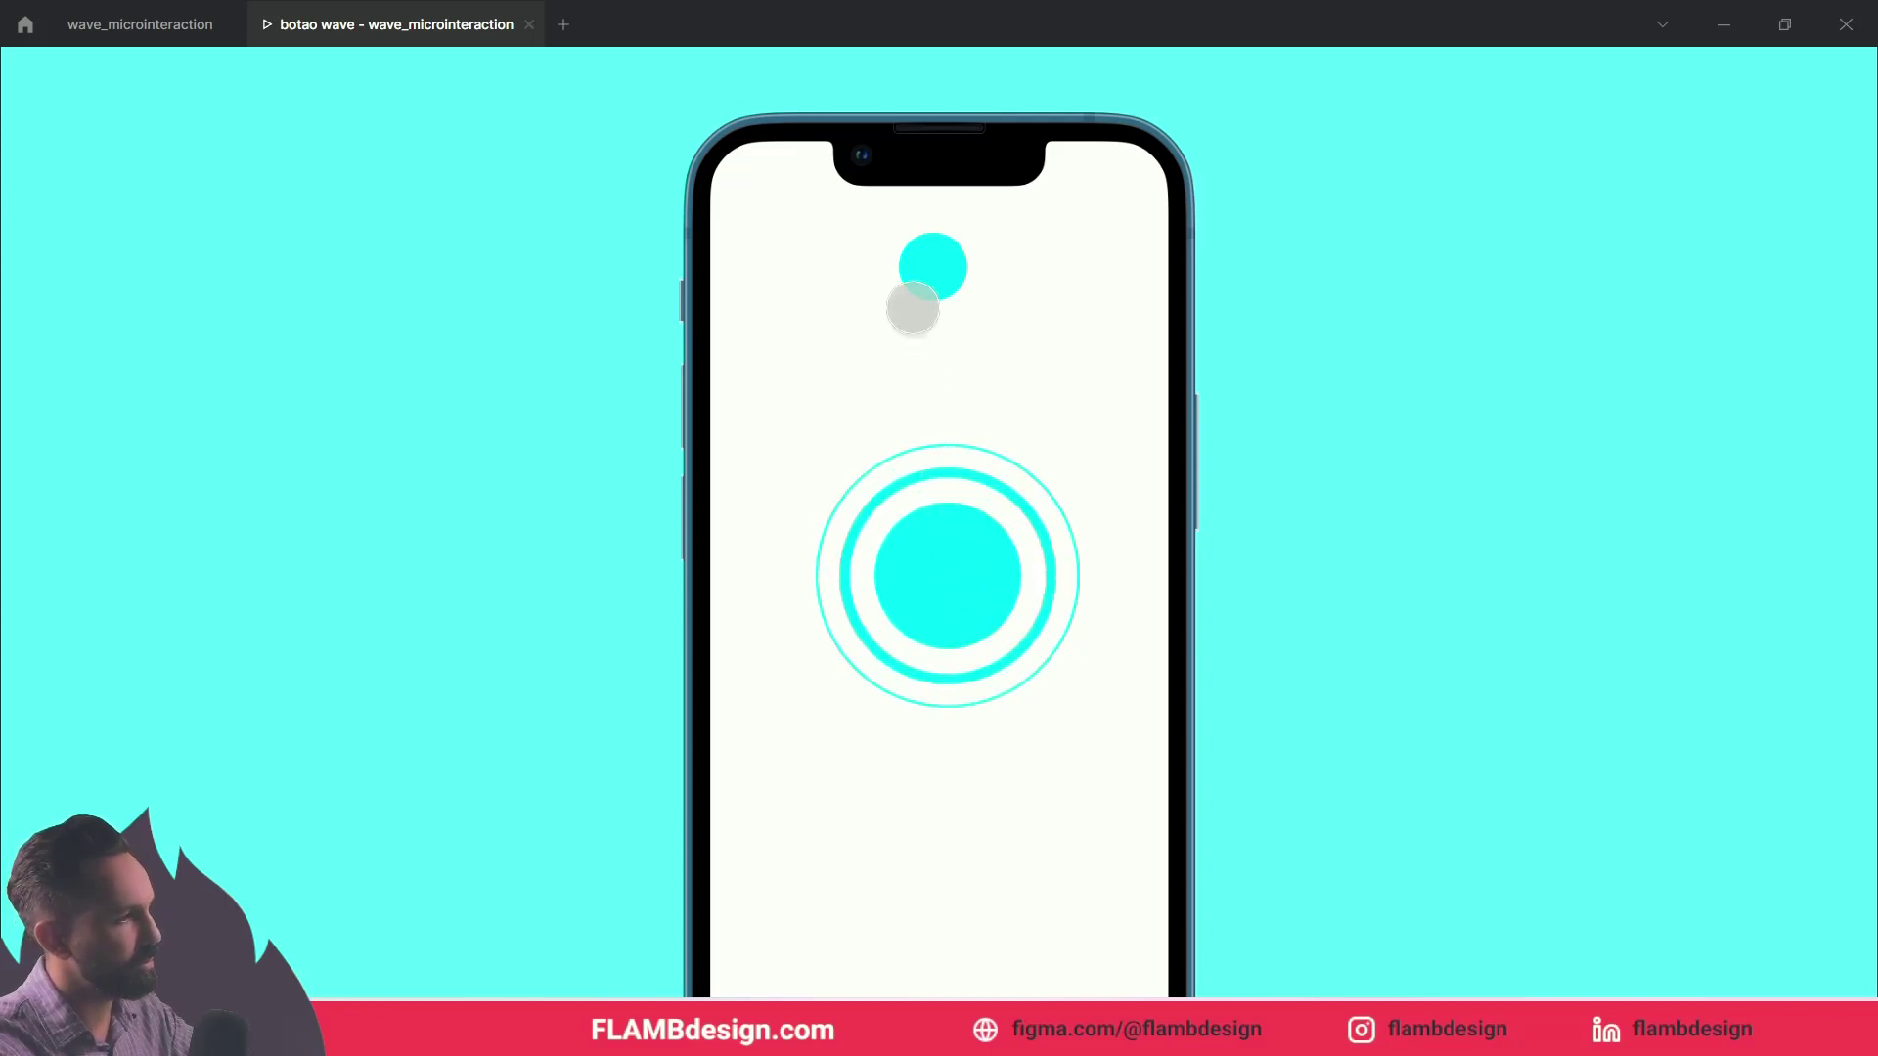
{"action": "left_click", "coordinate": [937, 288]}
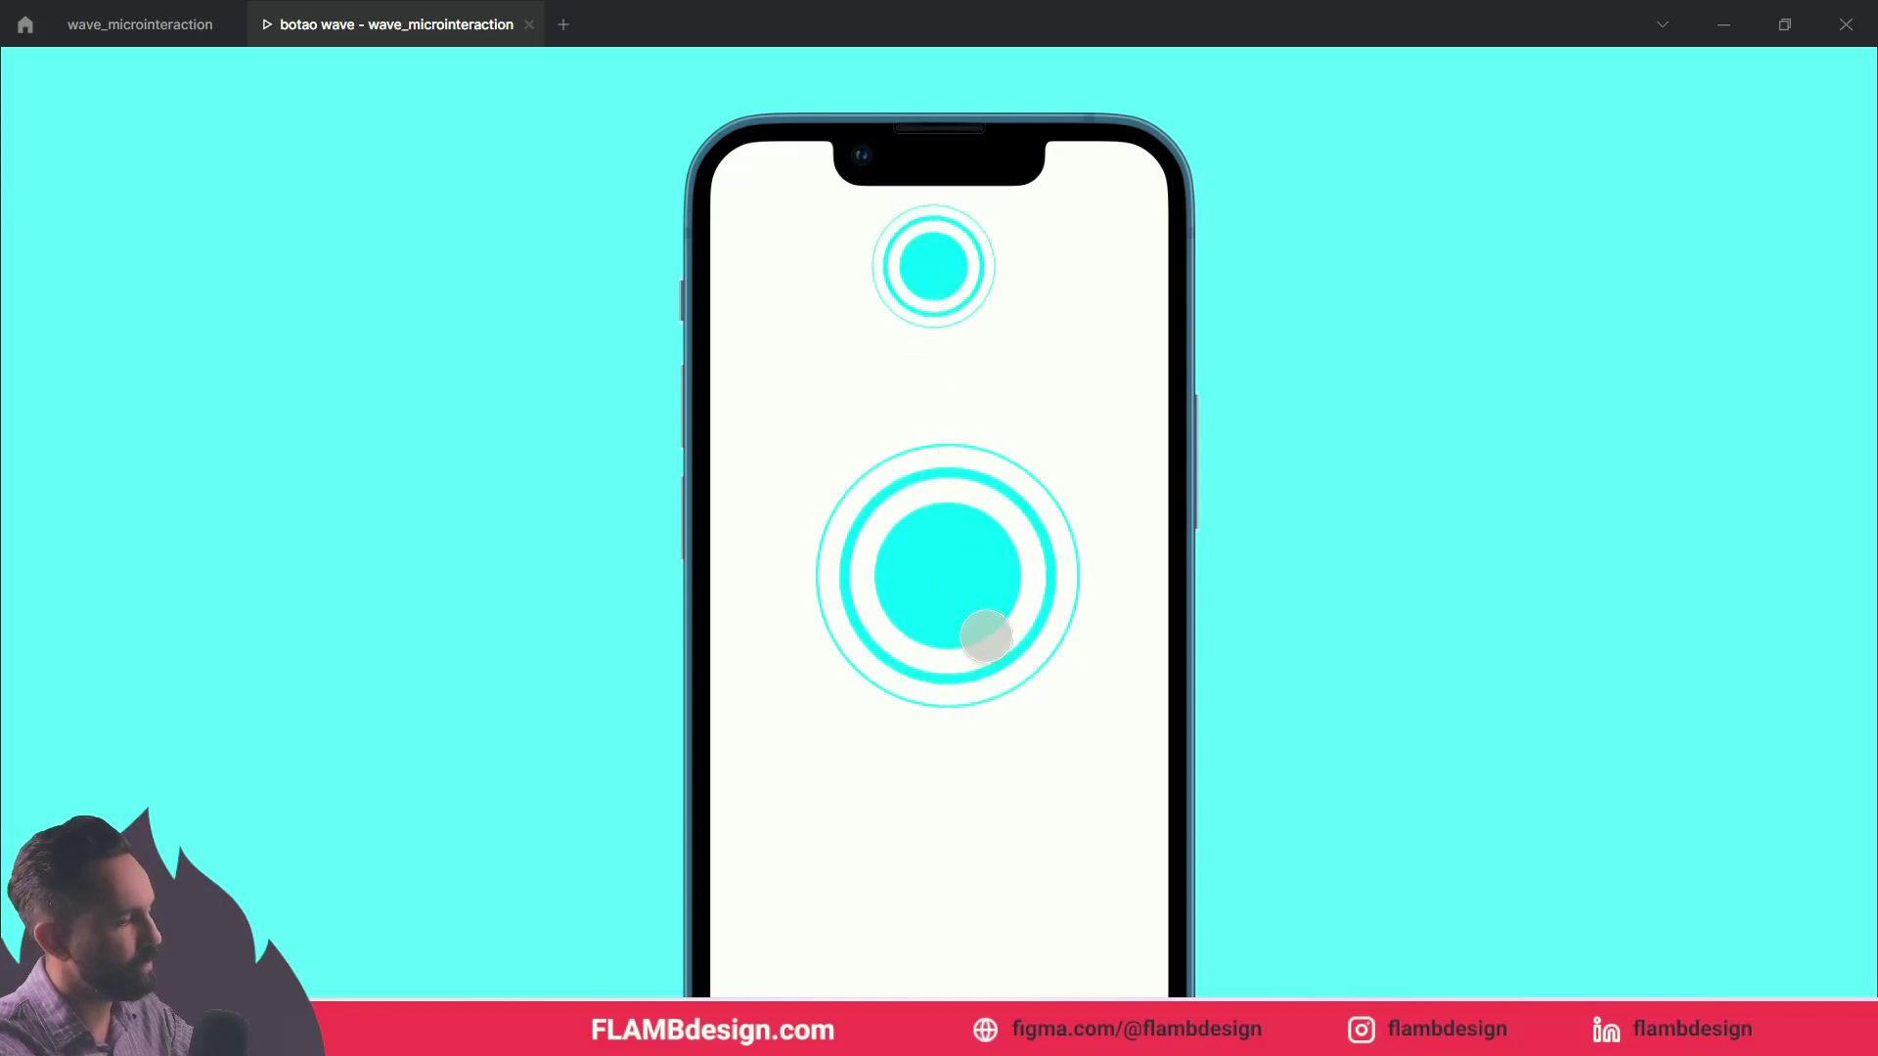
{"action": "left_click", "coordinate": [968, 613]}
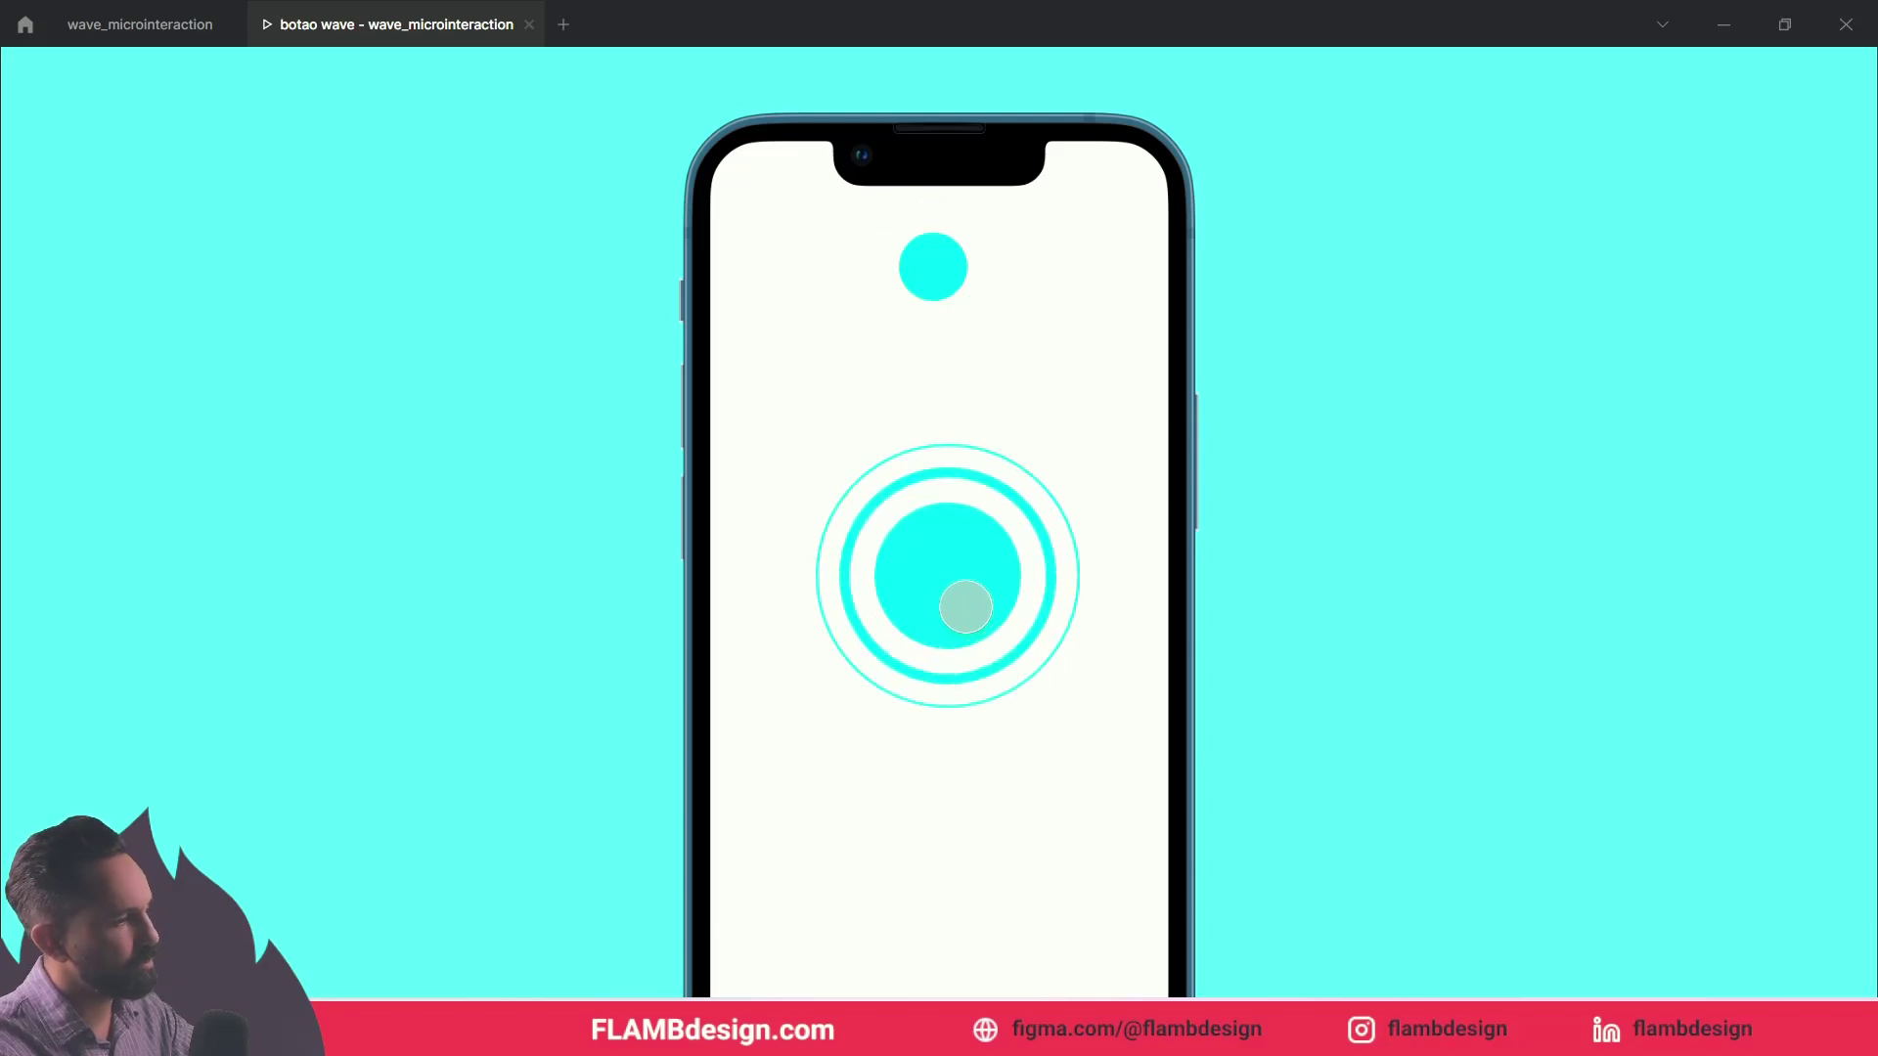
{"action": "left_click", "coordinate": [965, 606]}
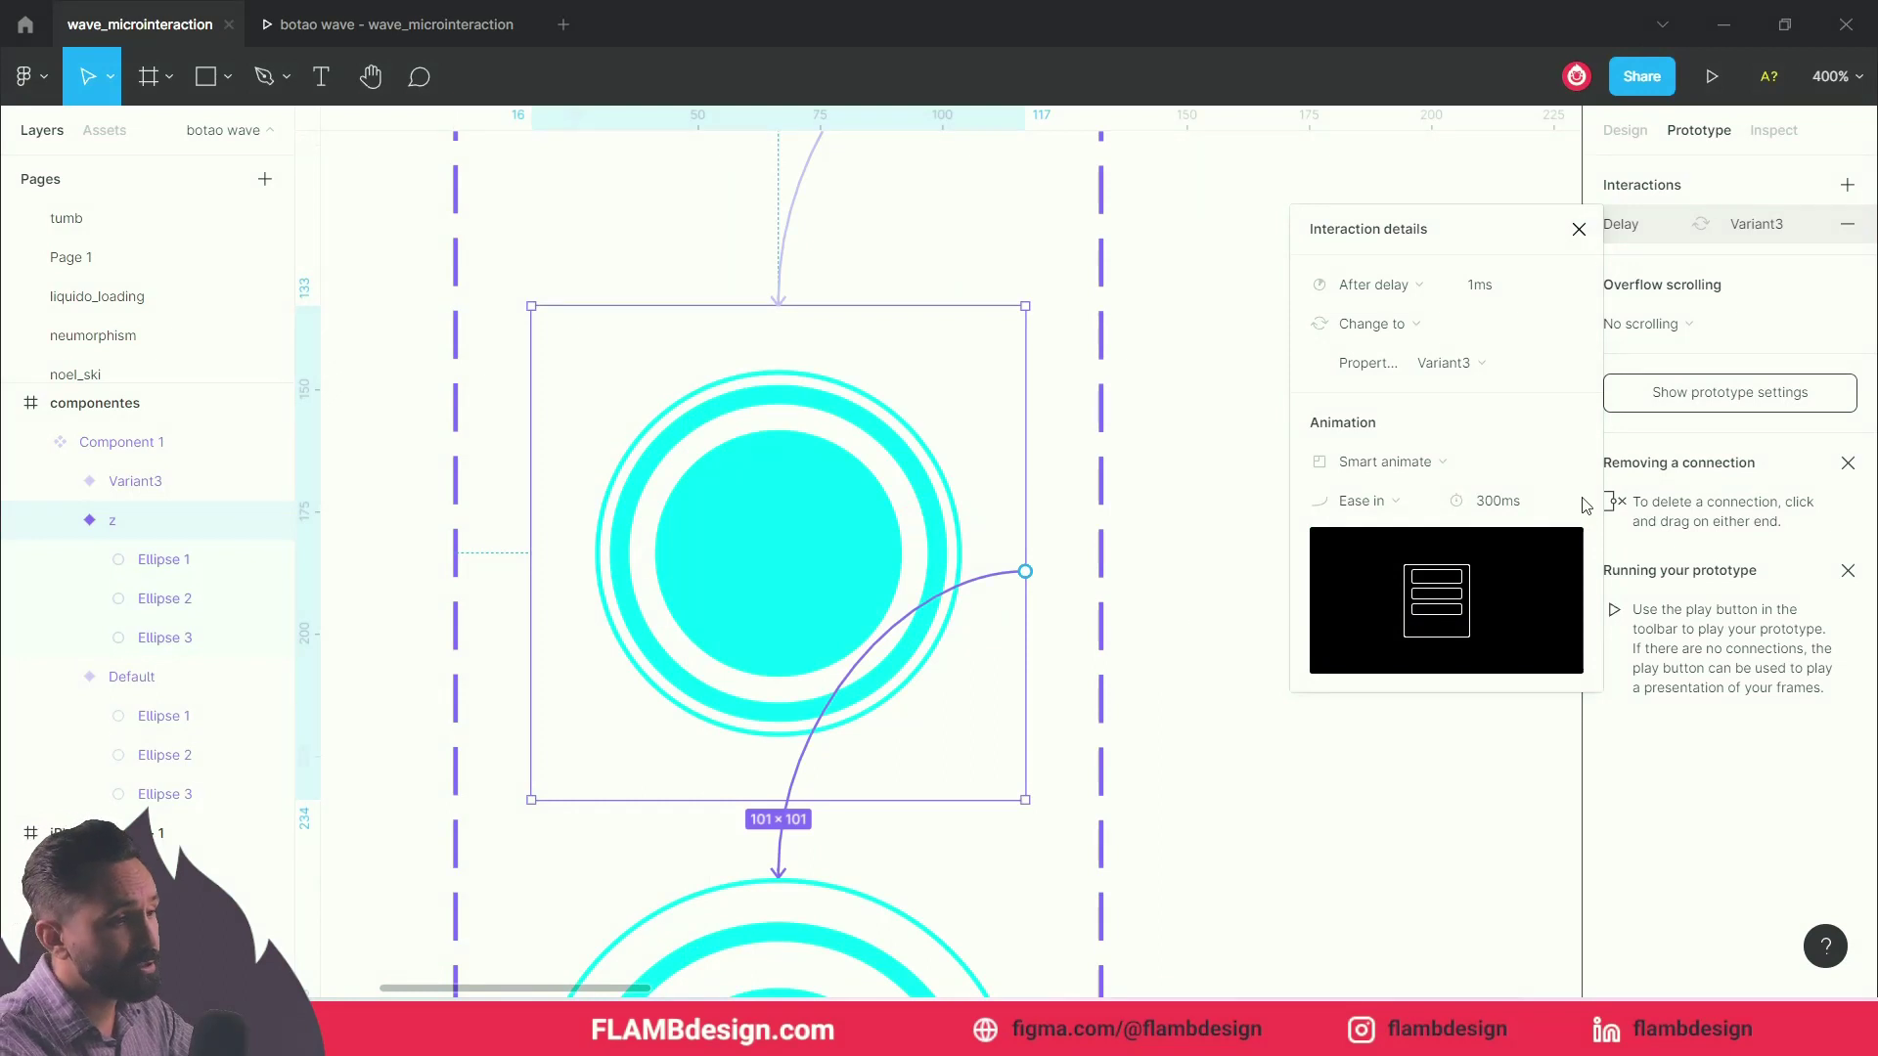
{"action": "left_click", "coordinate": [1519, 504]}
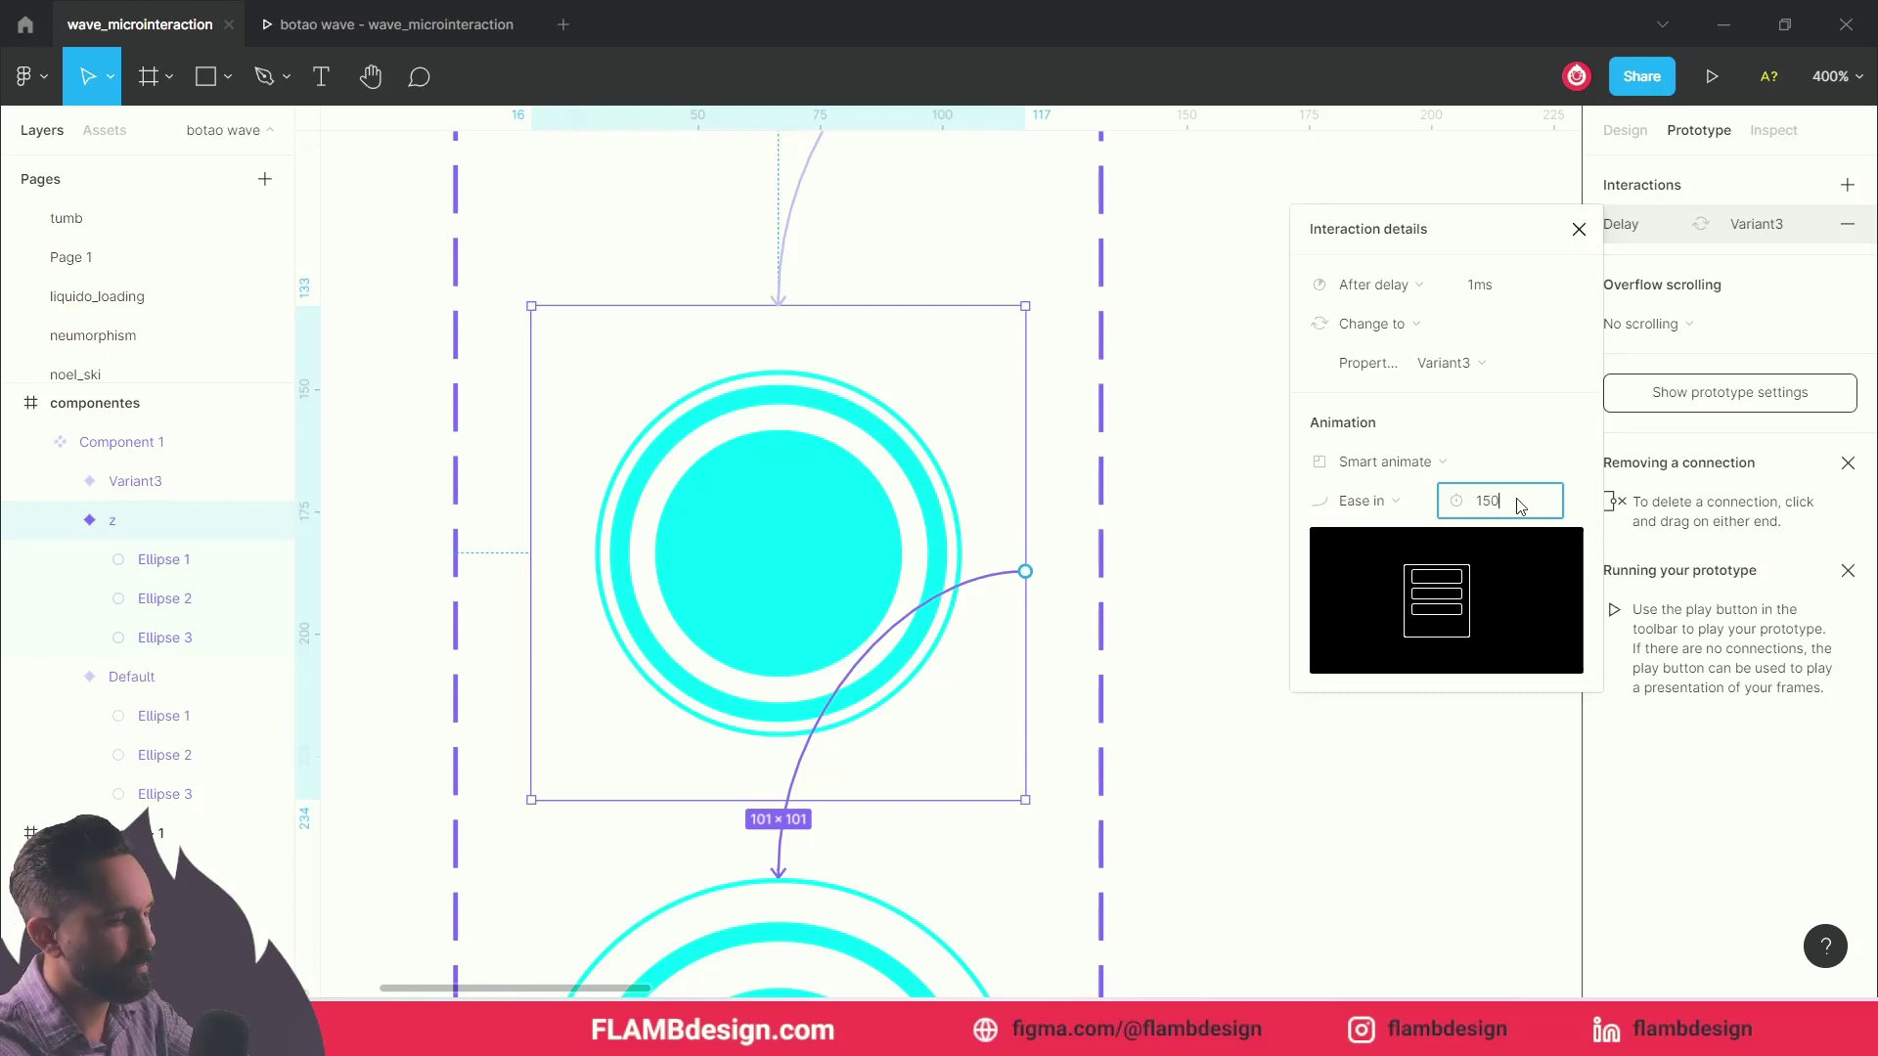
Step: Set the z-to-Variant3 transition to 150ms with Ease out easing
{"action": "key", "text": "Return"}
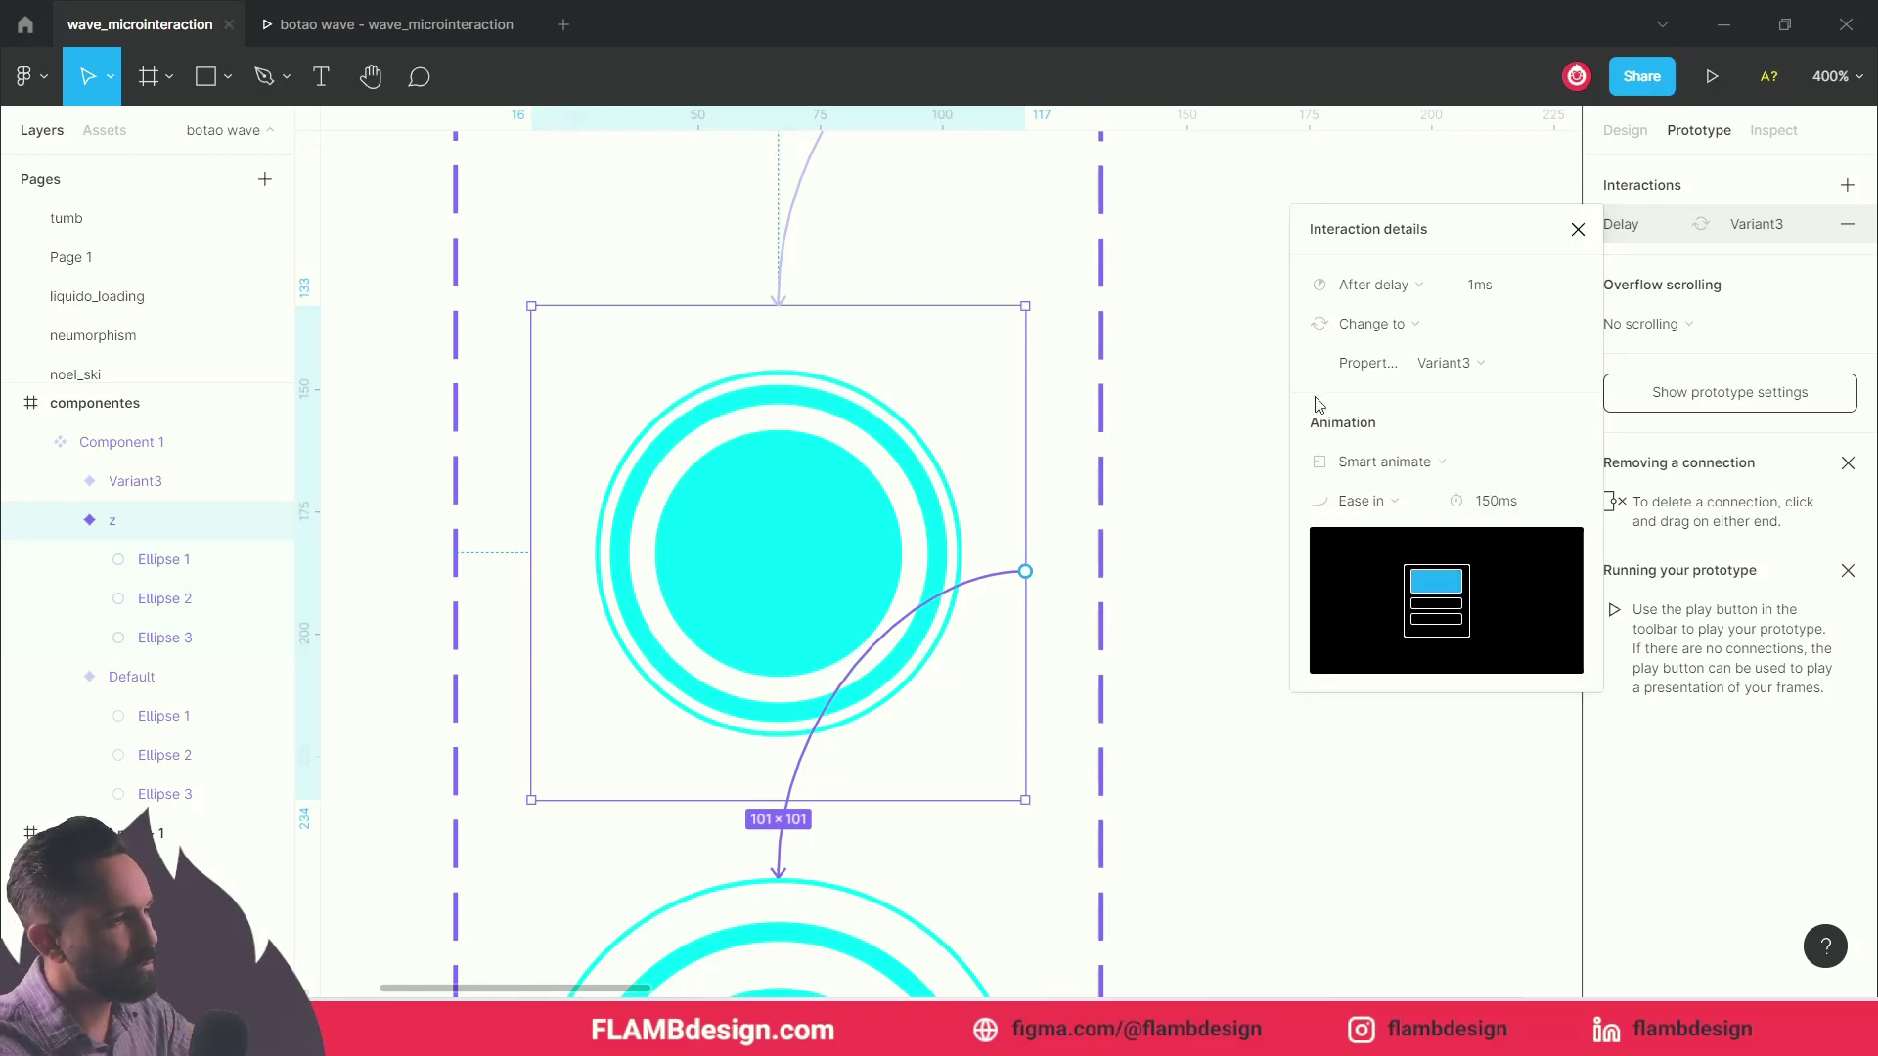
{"action": "left_click", "coordinate": [1369, 502]}
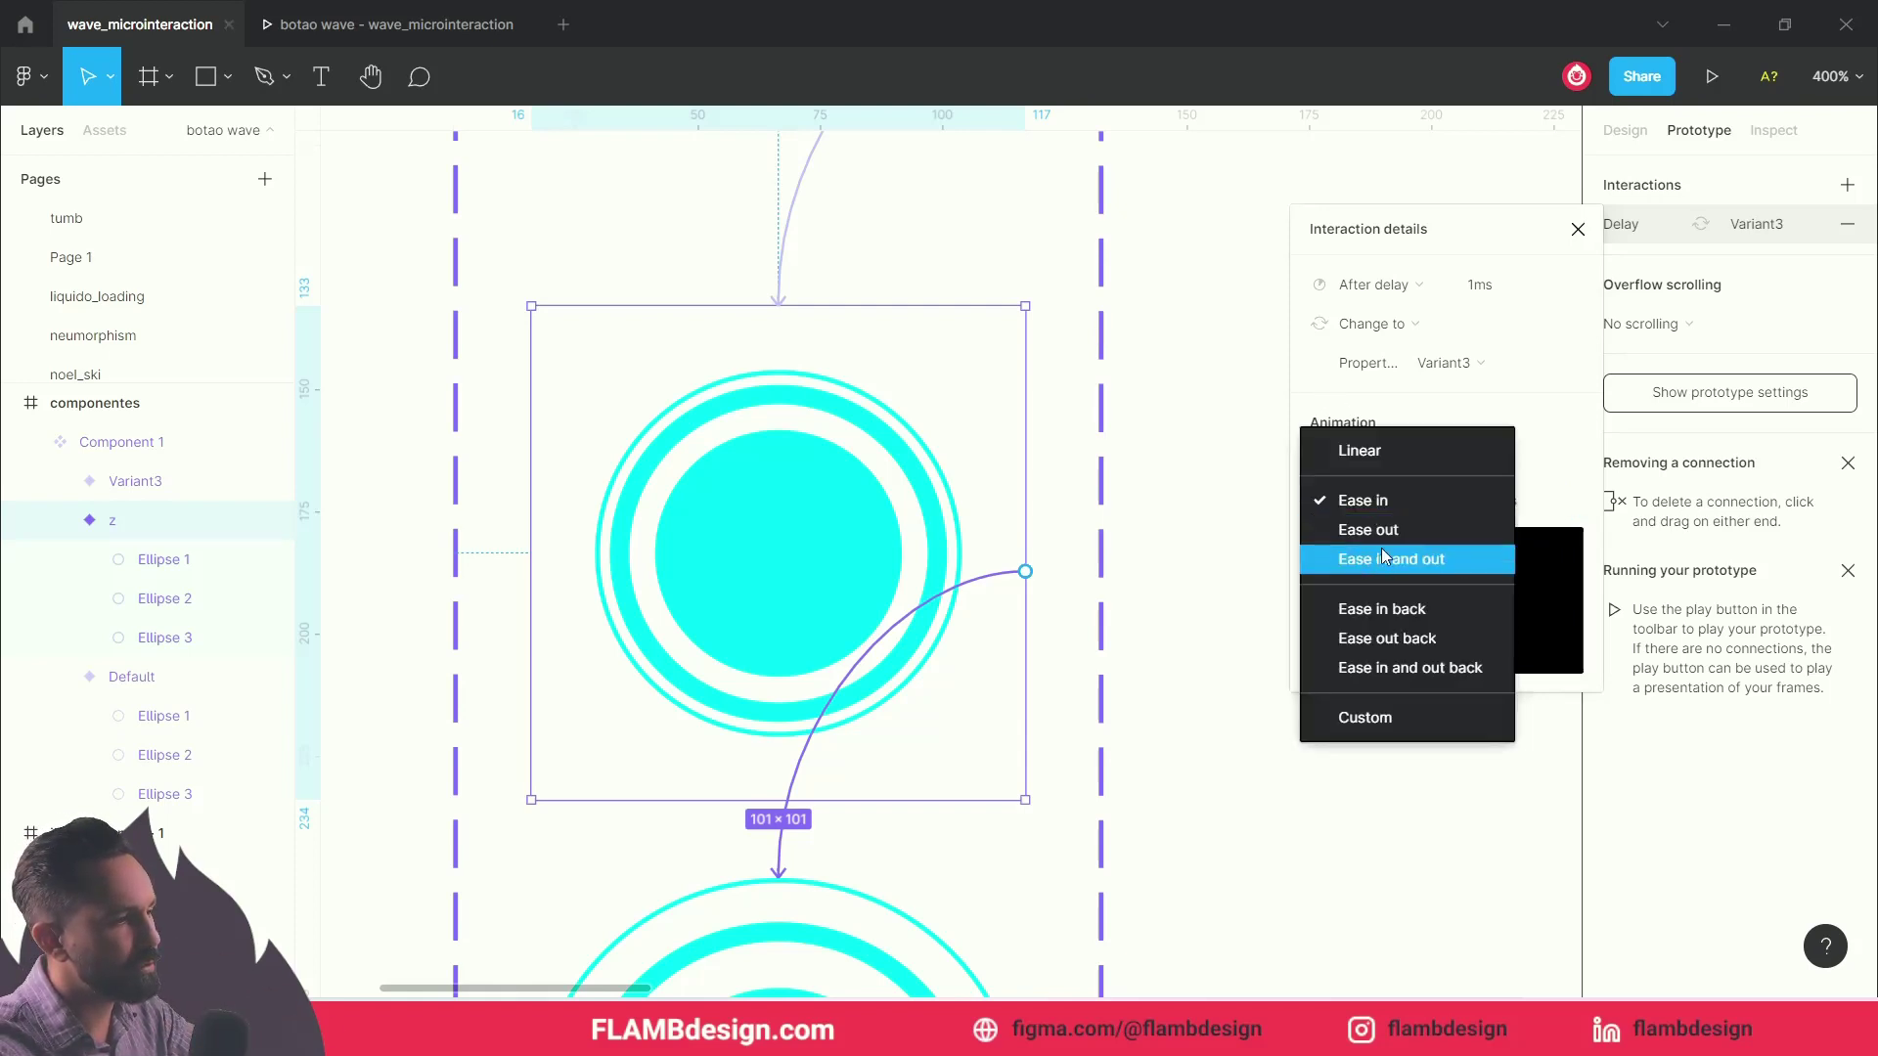
{"action": "left_click", "coordinate": [1381, 531]}
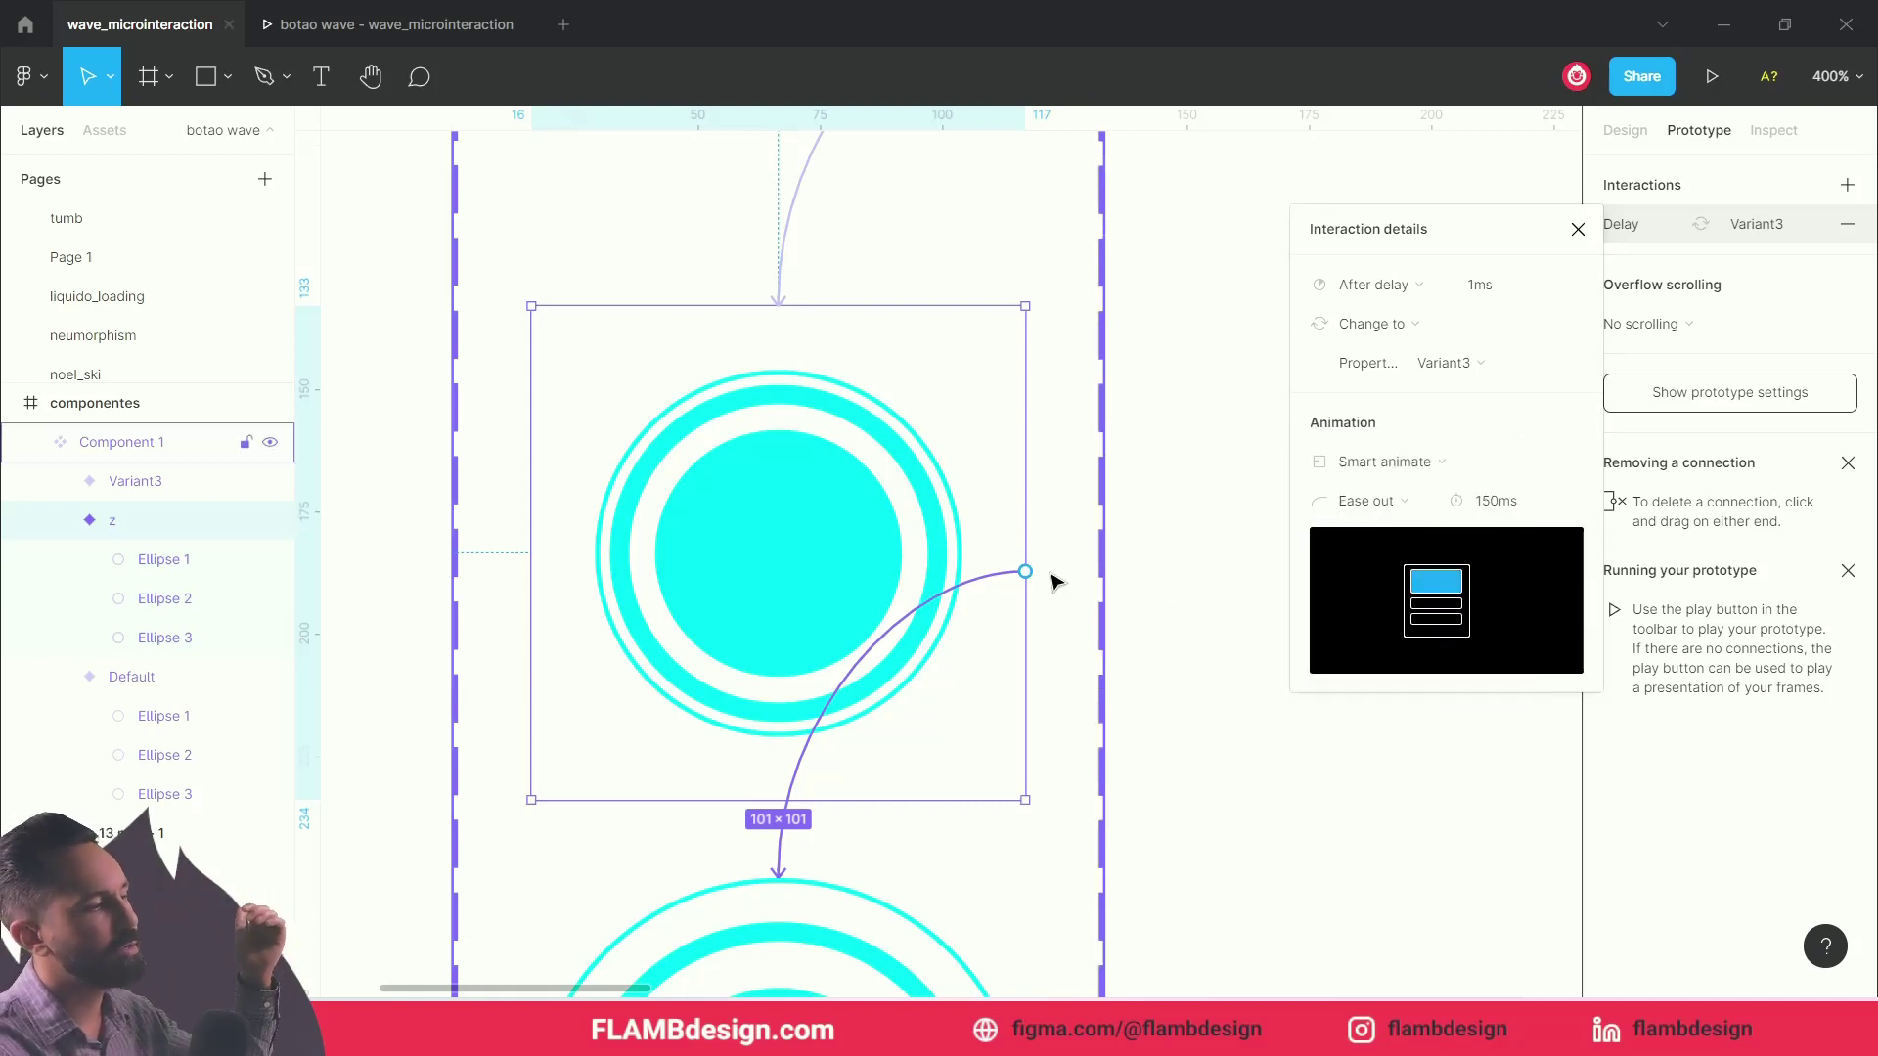
{"action": "mouse_move", "coordinate": [389, 23]}
{"action": "left_click", "coordinate": [427, 14]}
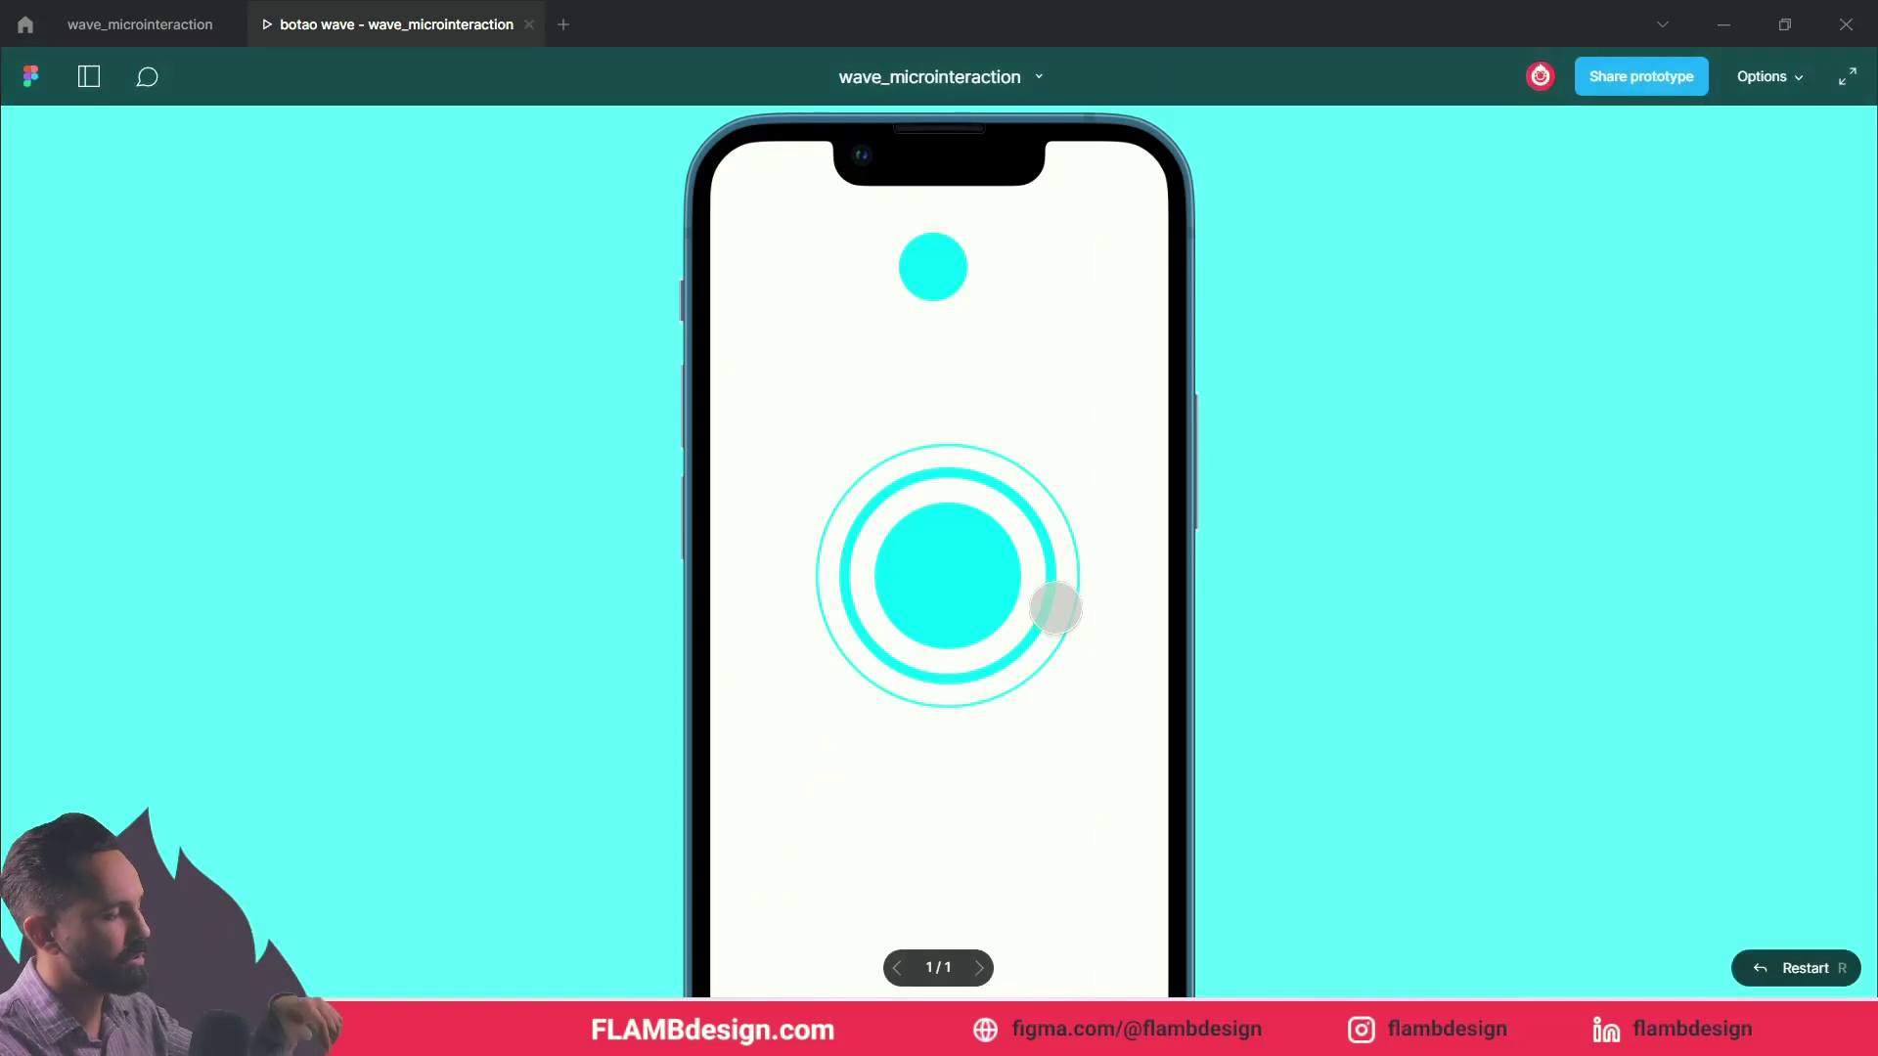
{"action": "left_click", "coordinate": [958, 581]}
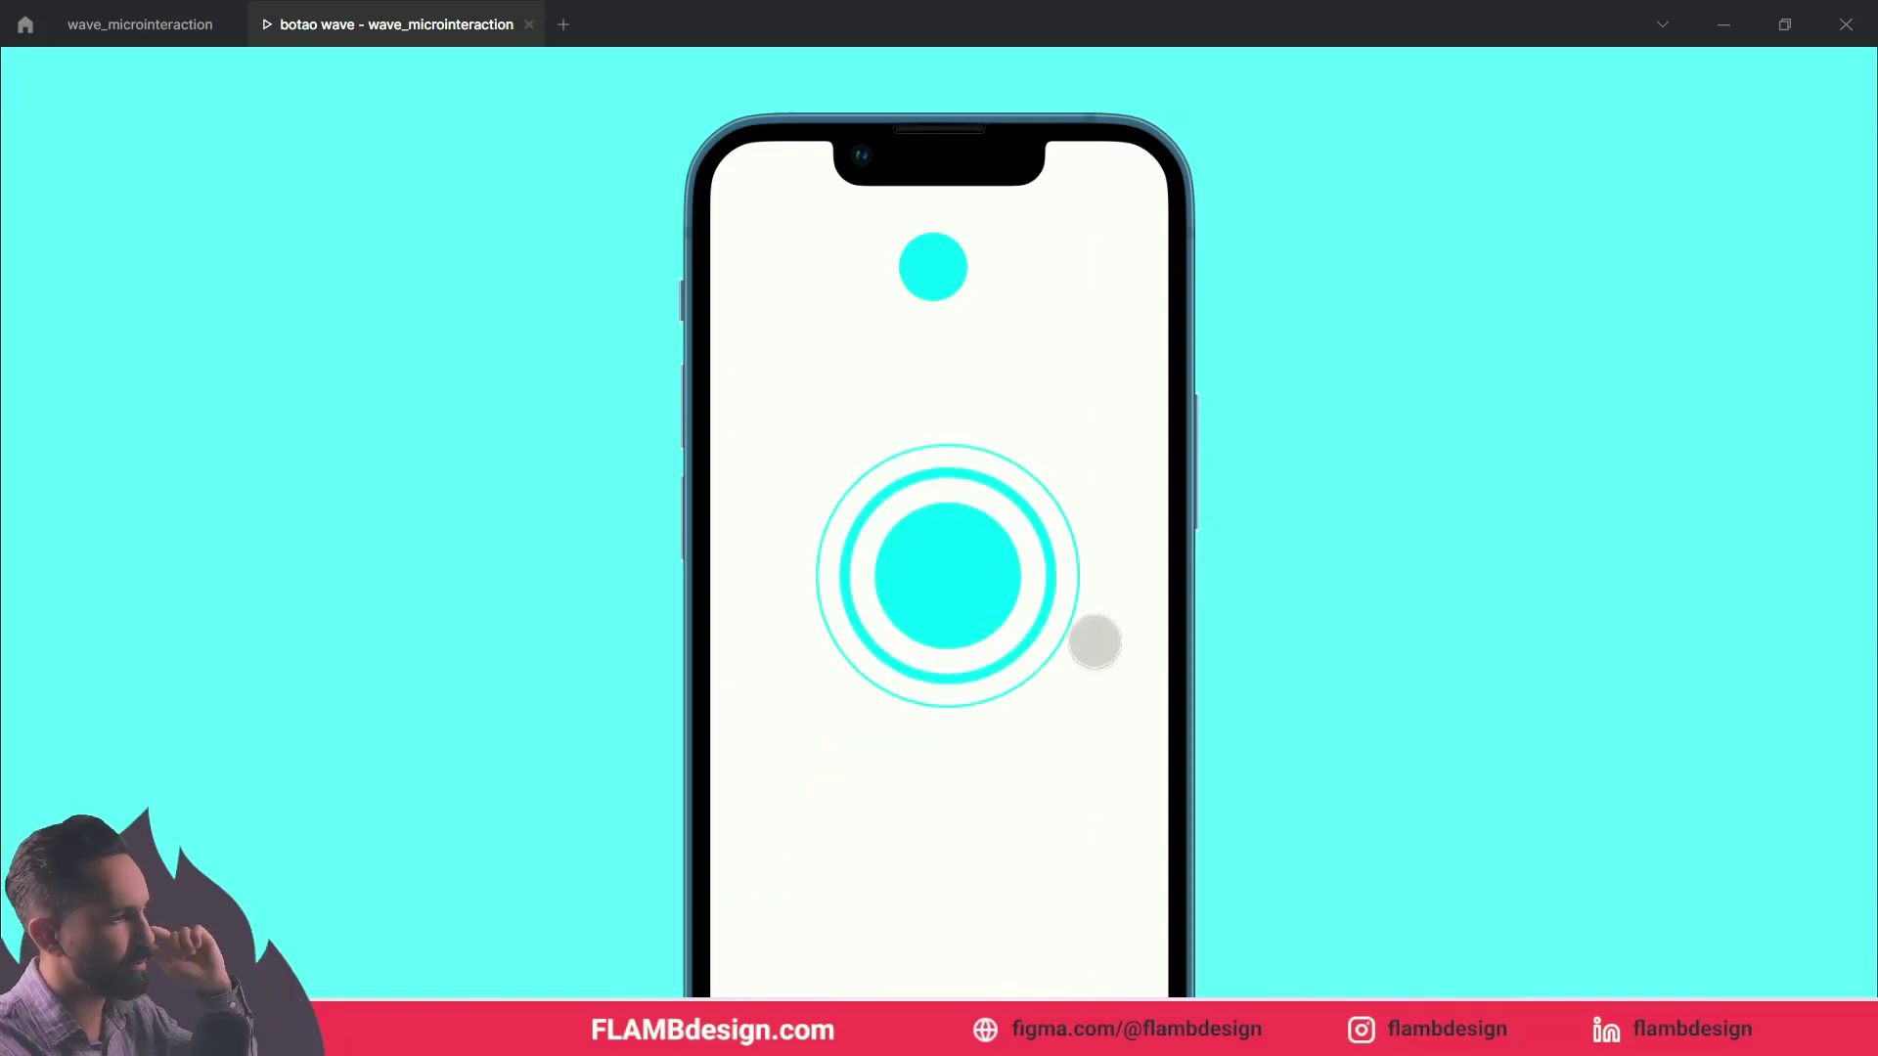
{"action": "left_click", "coordinate": [959, 583]}
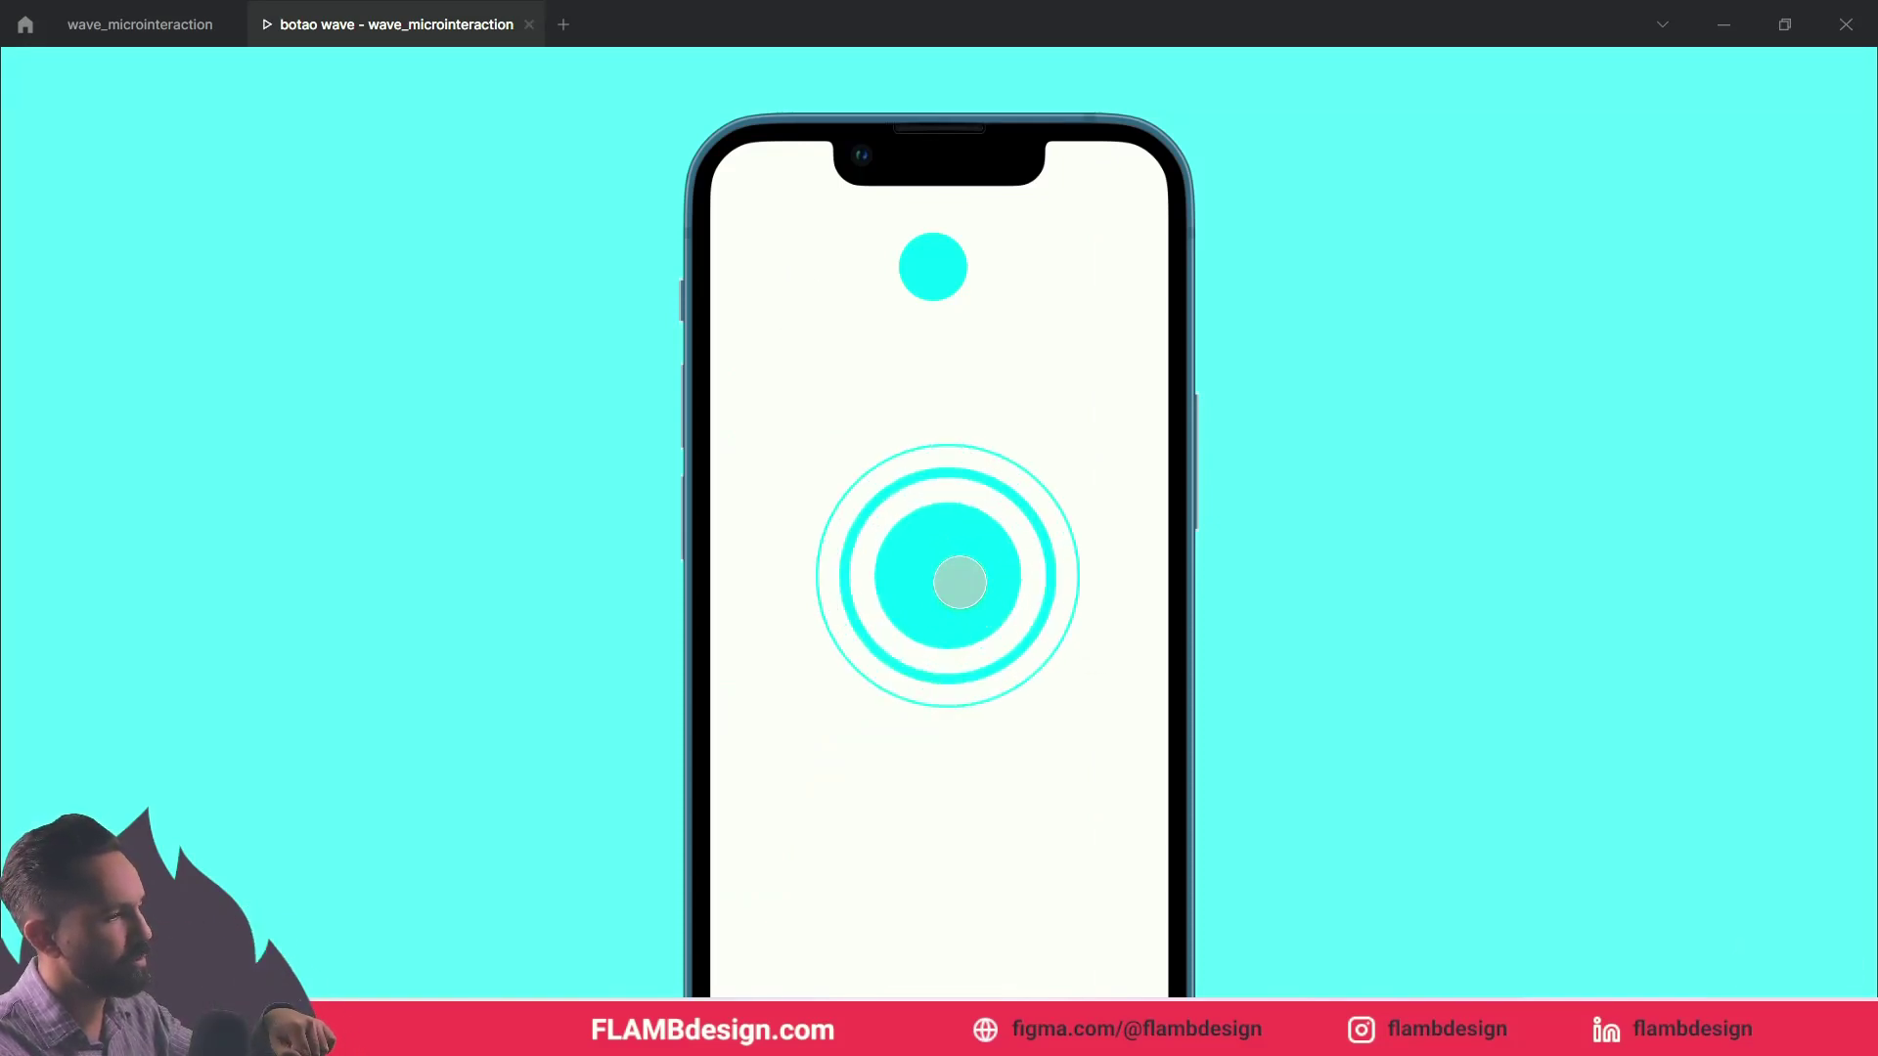
{"action": "left_click", "coordinate": [1005, 617]}
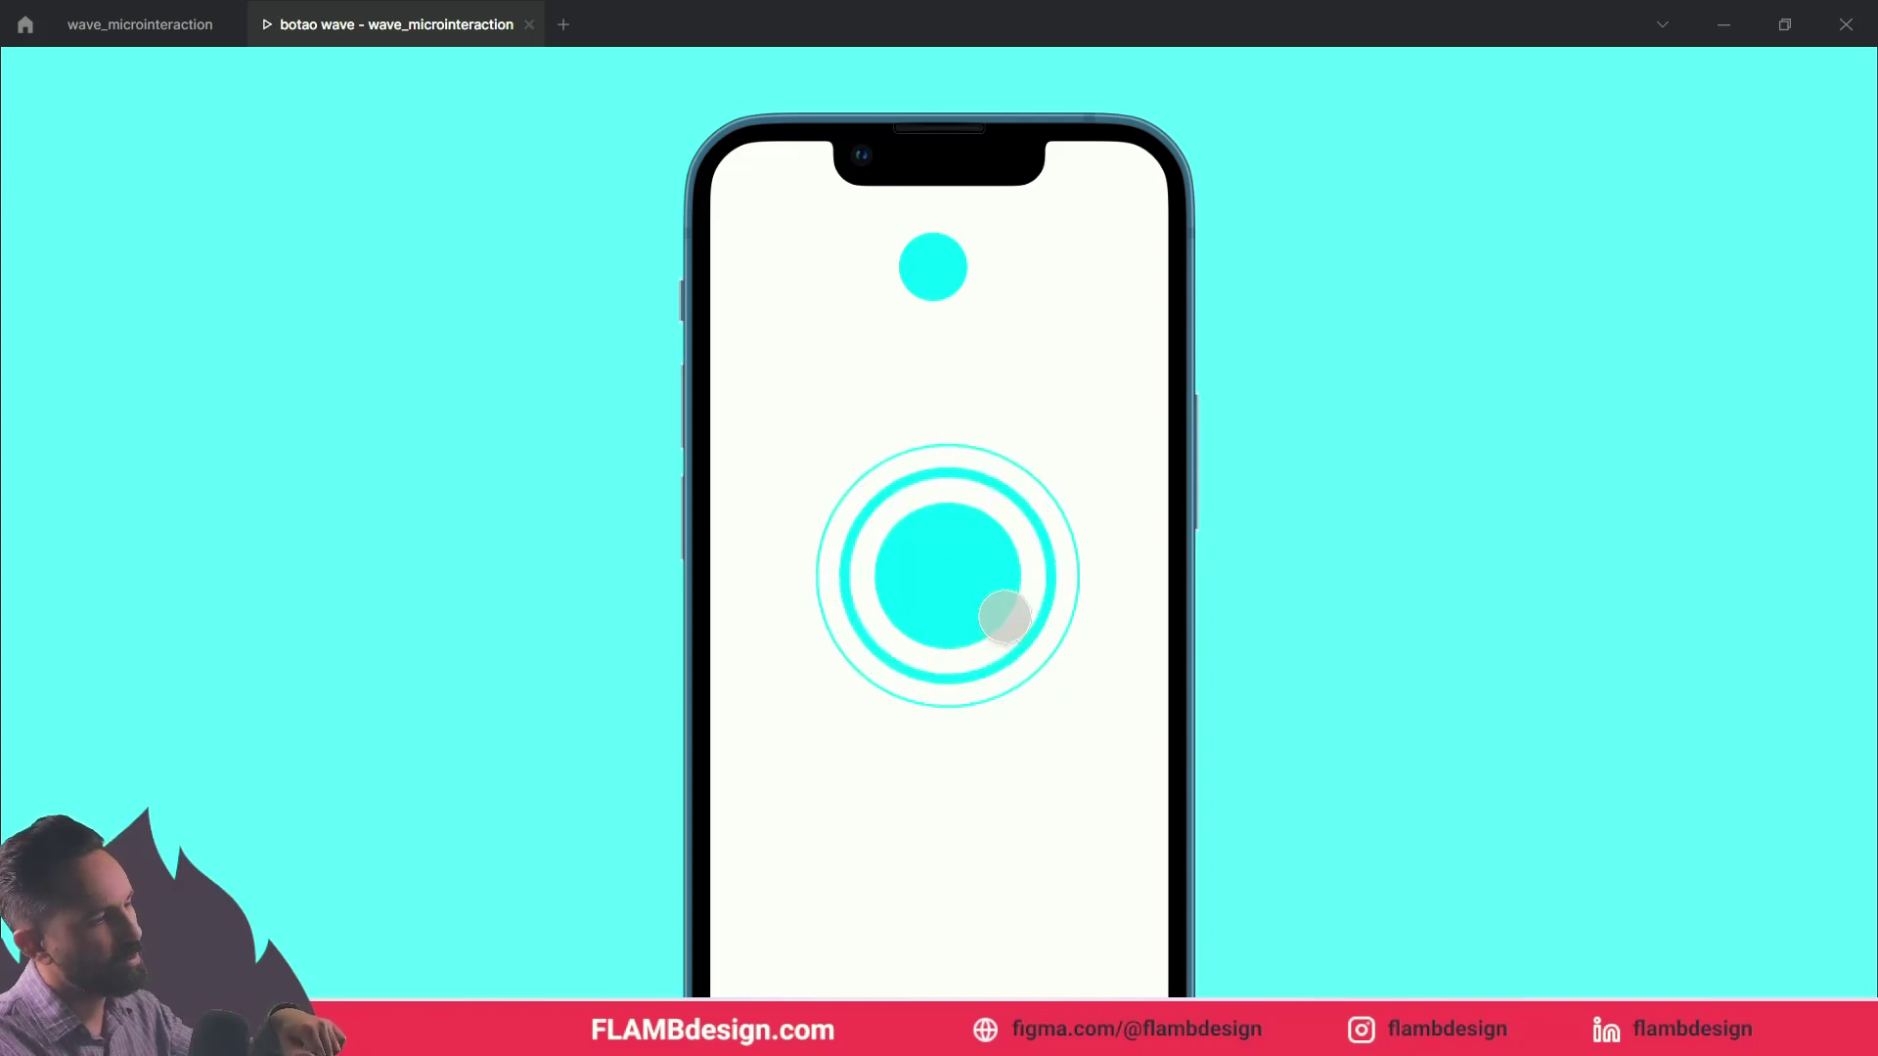
{"action": "left_click", "coordinate": [932, 282]}
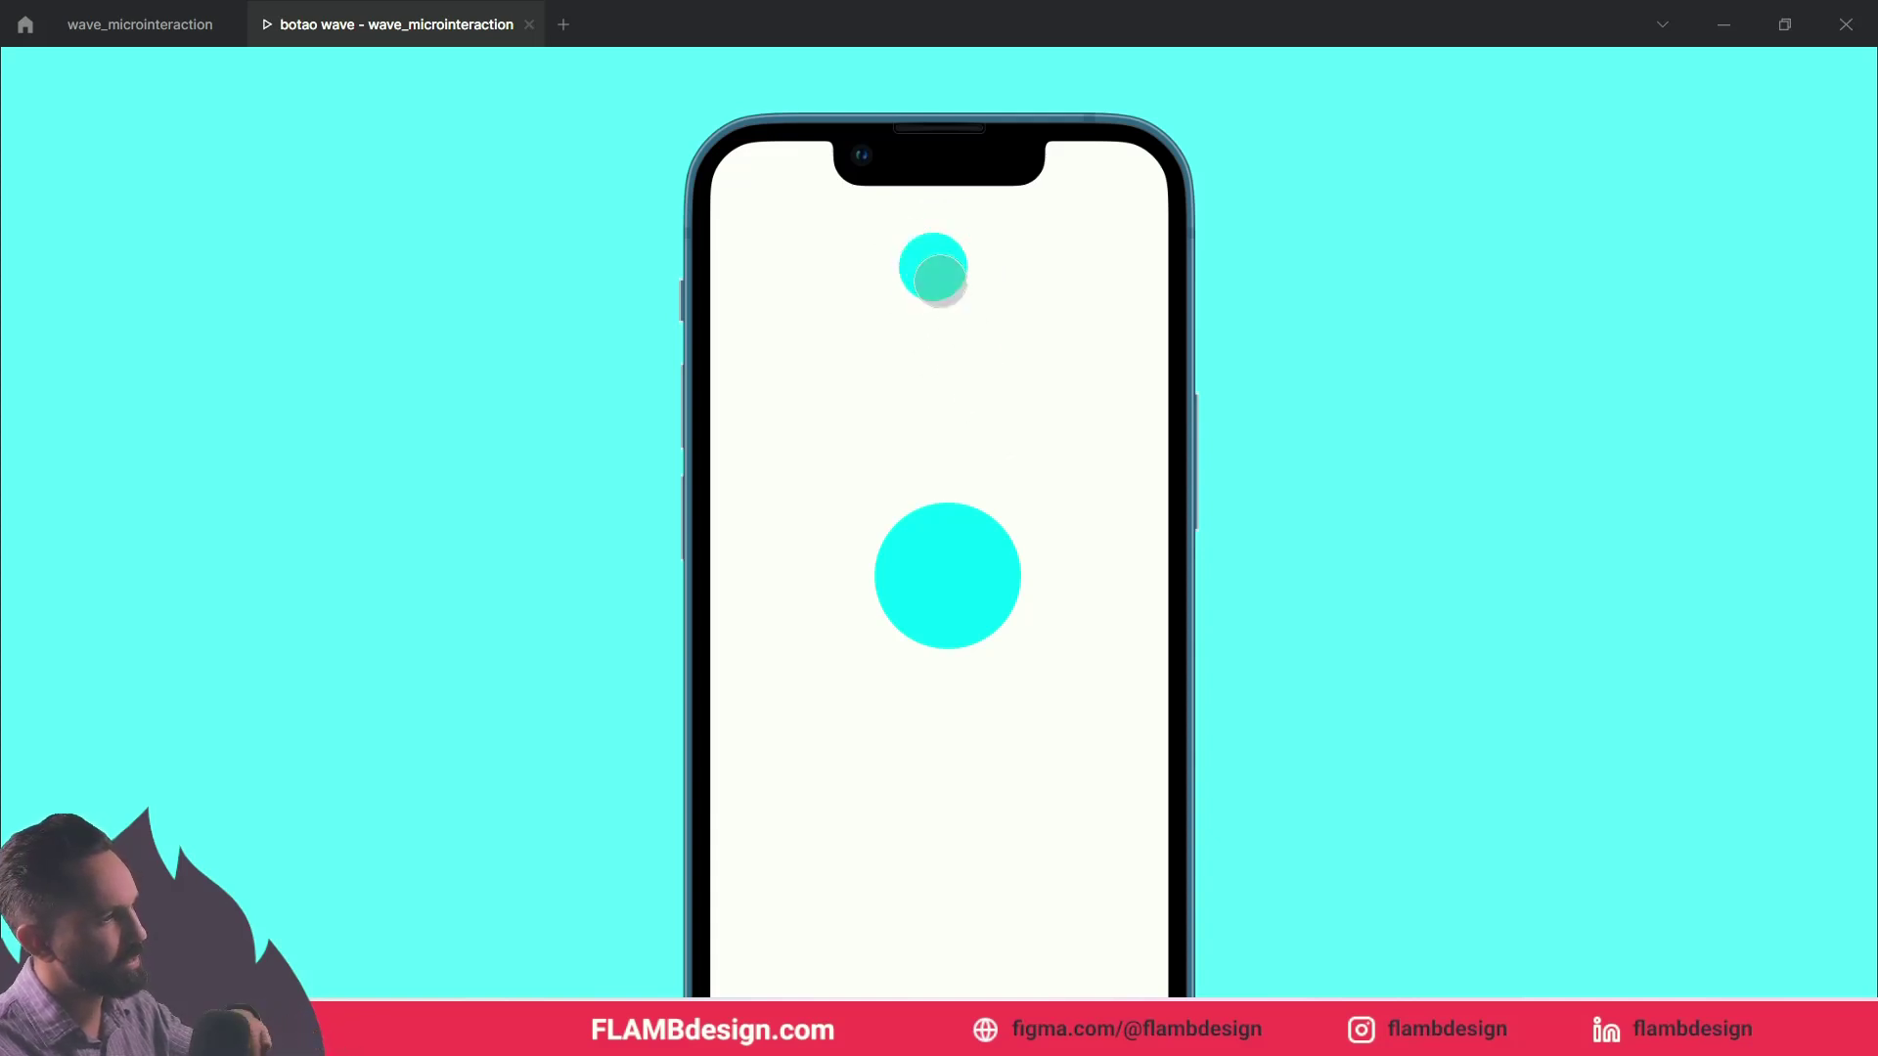
{"action": "left_click", "coordinate": [939, 280]}
{"action": "left_click", "coordinate": [940, 291]}
{"action": "left_click", "coordinate": [973, 585]}
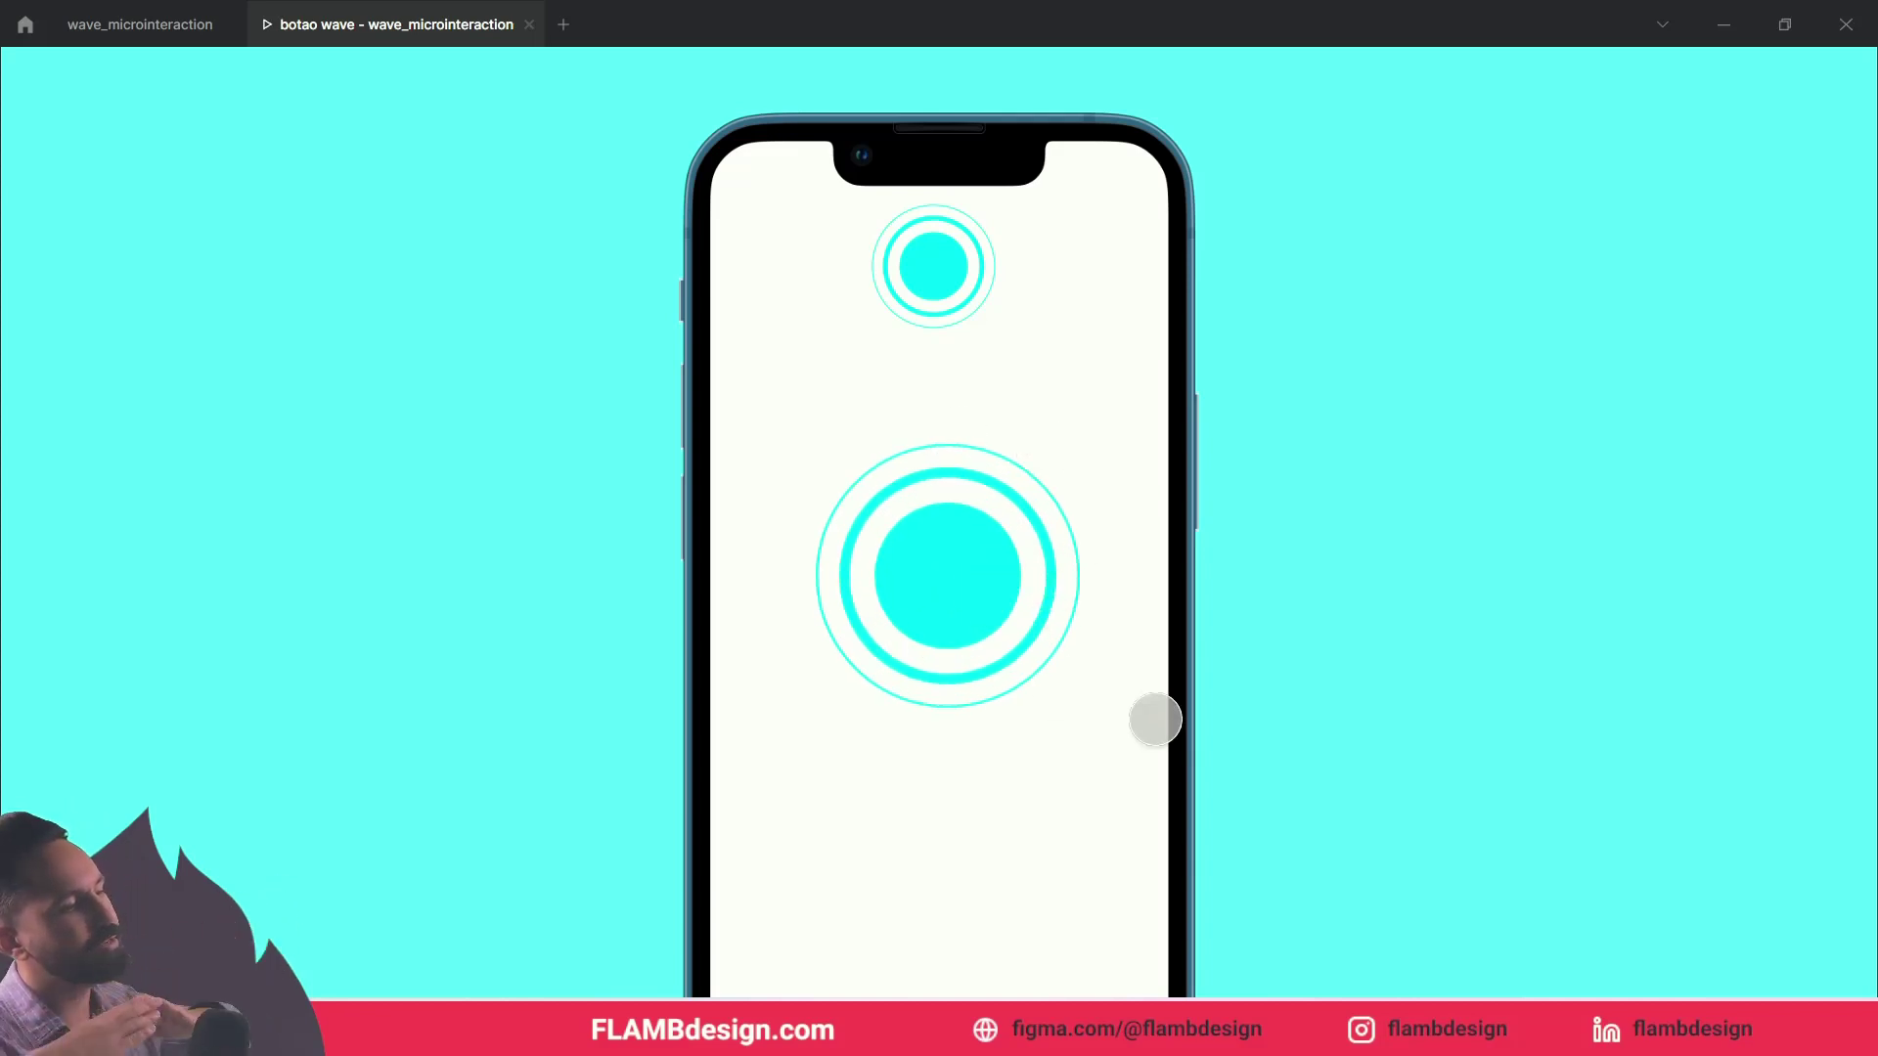
{"action": "mouse_move", "coordinate": [139, 24]}
{"action": "left_click", "coordinate": [160, 23]}
Step: Select Variant3's middle ring and enlarge it around its centre
{"action": "scroll", "coordinate": [909, 665], "scroll_direction": "down", "scroll_amount": 3}
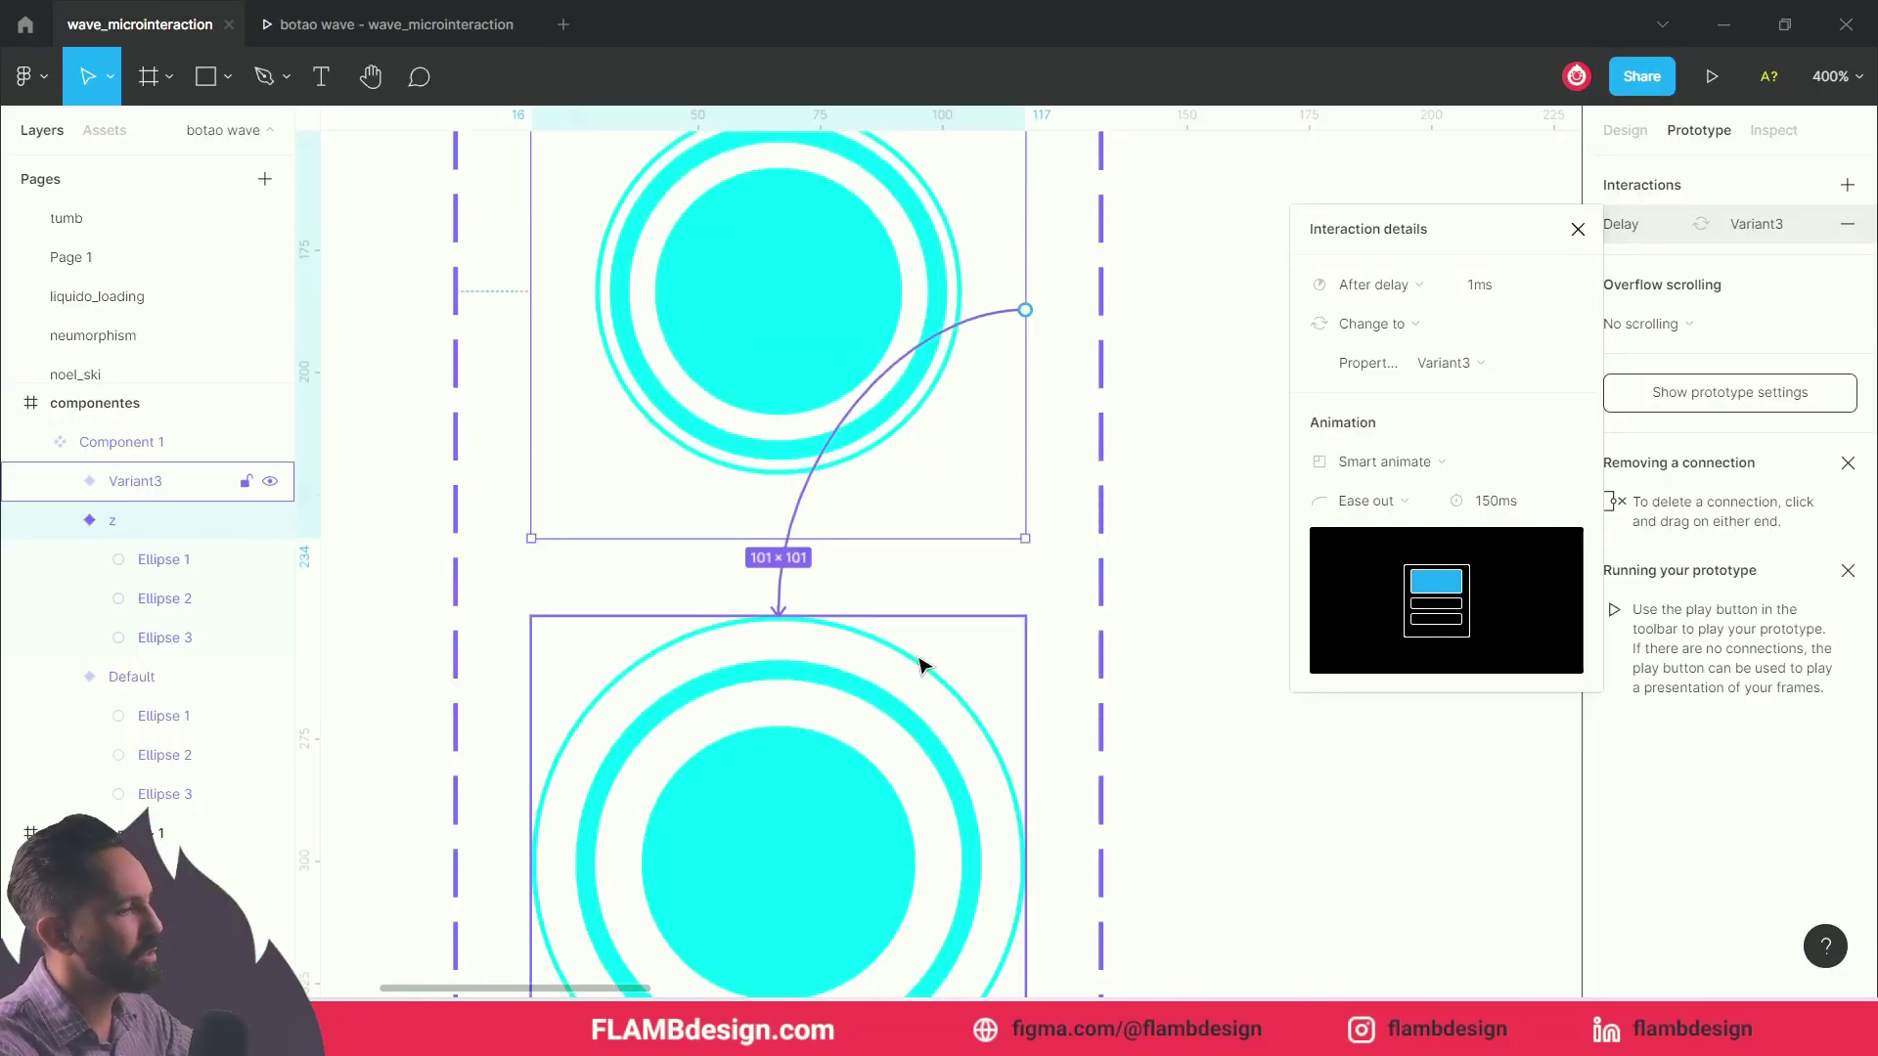
{"action": "scroll", "coordinate": [930, 669], "scroll_direction": "down", "scroll_amount": 1}
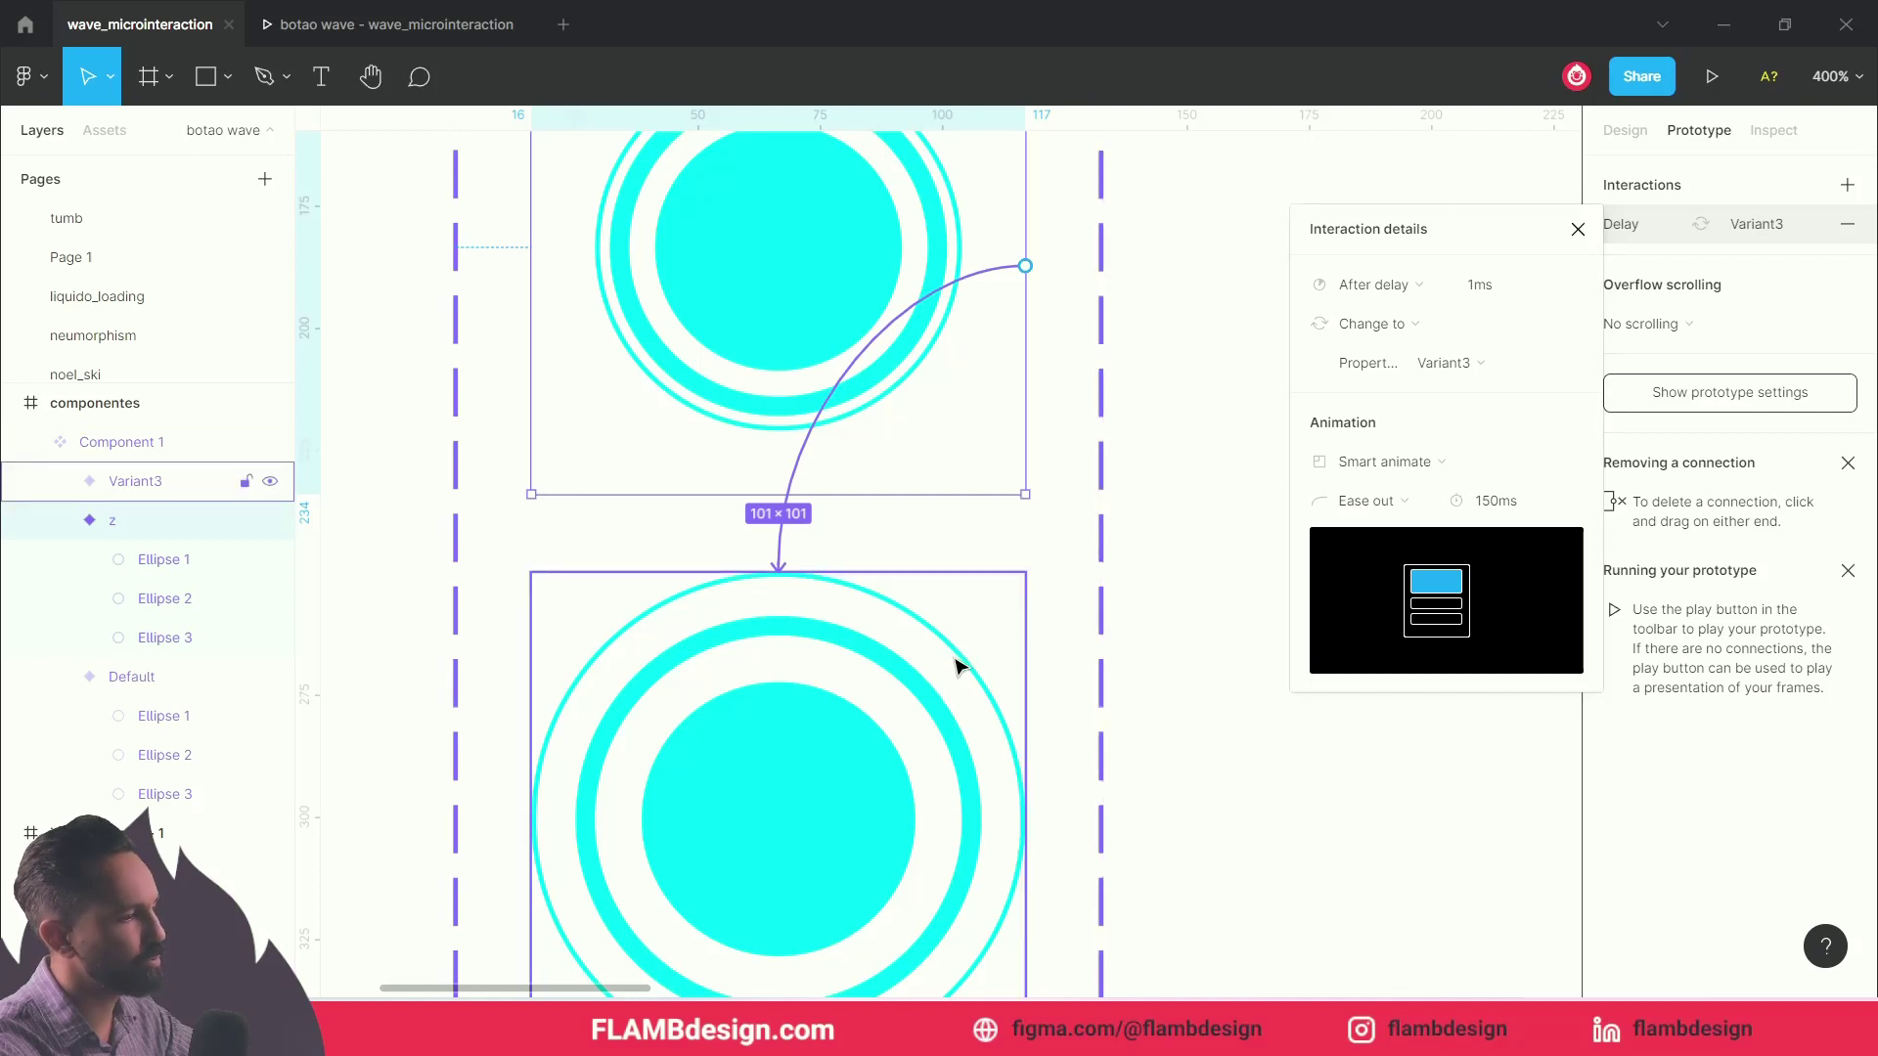
{"action": "scroll", "coordinate": [957, 665], "scroll_direction": "up", "scroll_amount": 1}
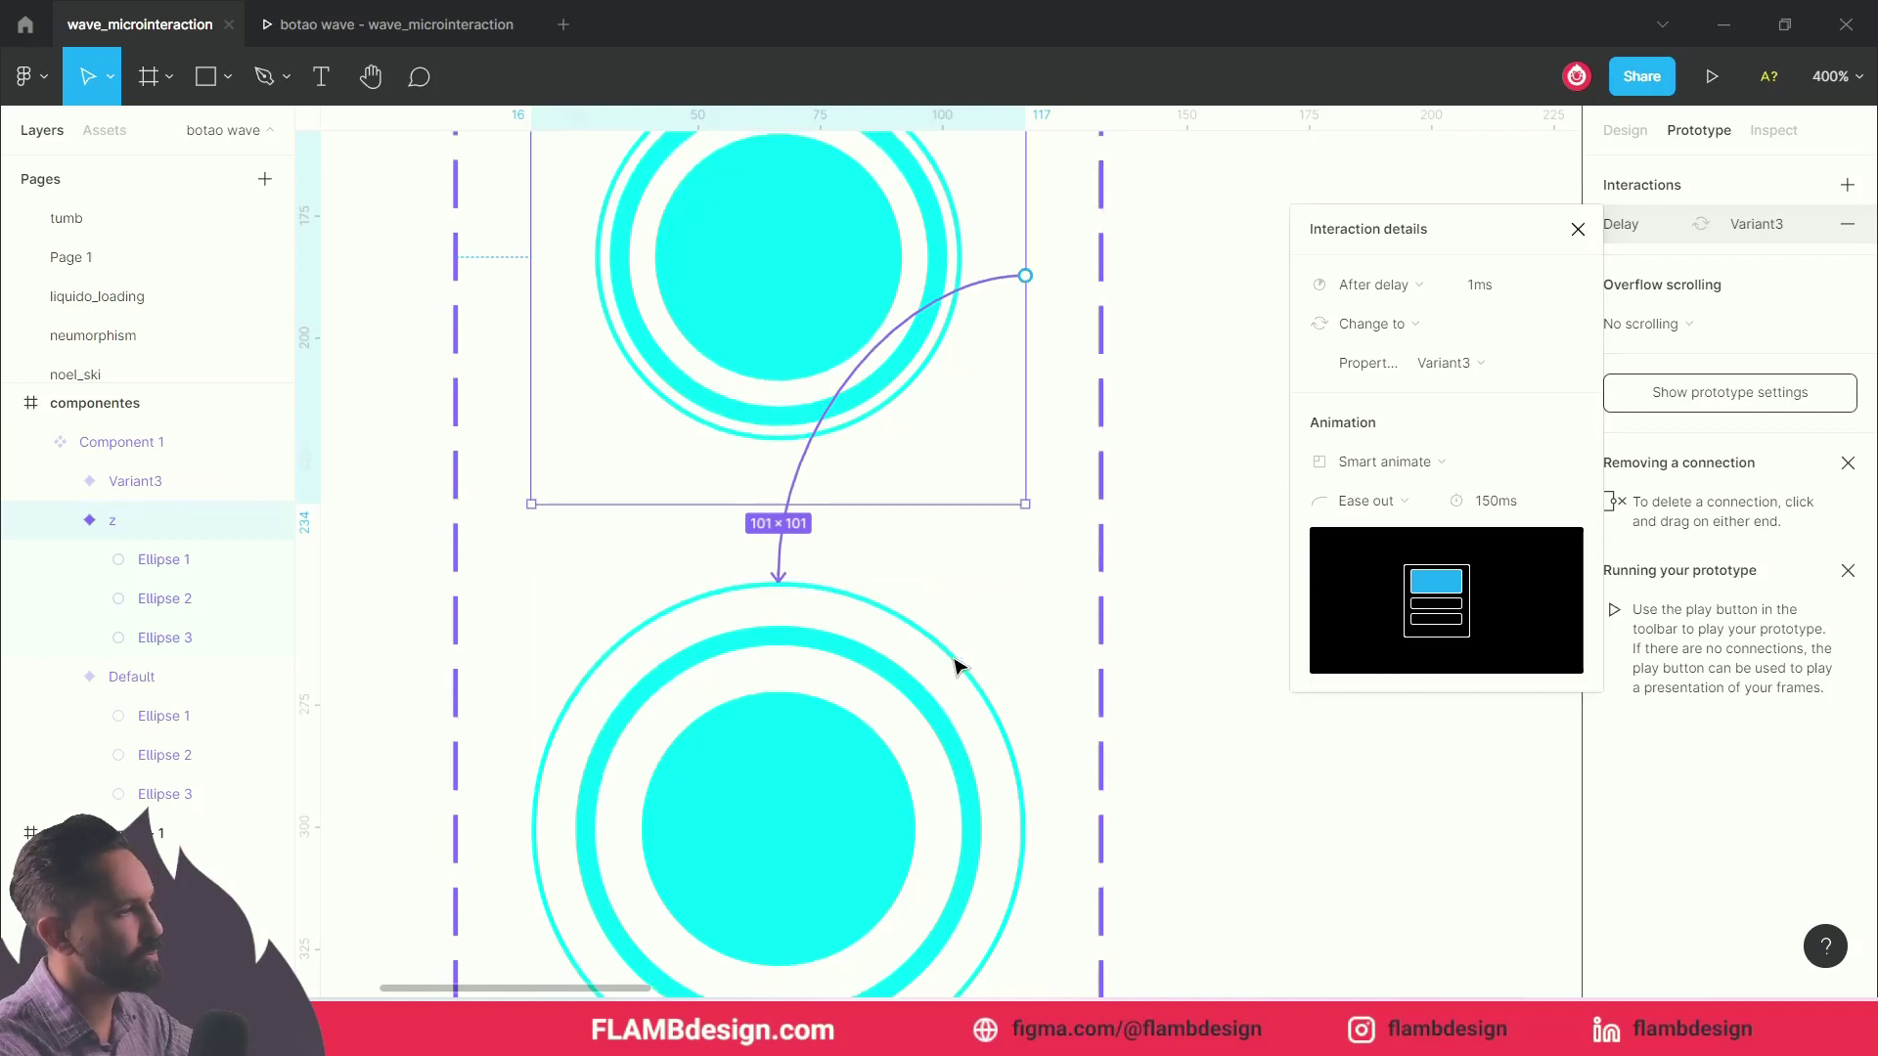
{"action": "scroll", "coordinate": [957, 645], "scroll_direction": "down", "scroll_amount": 5}
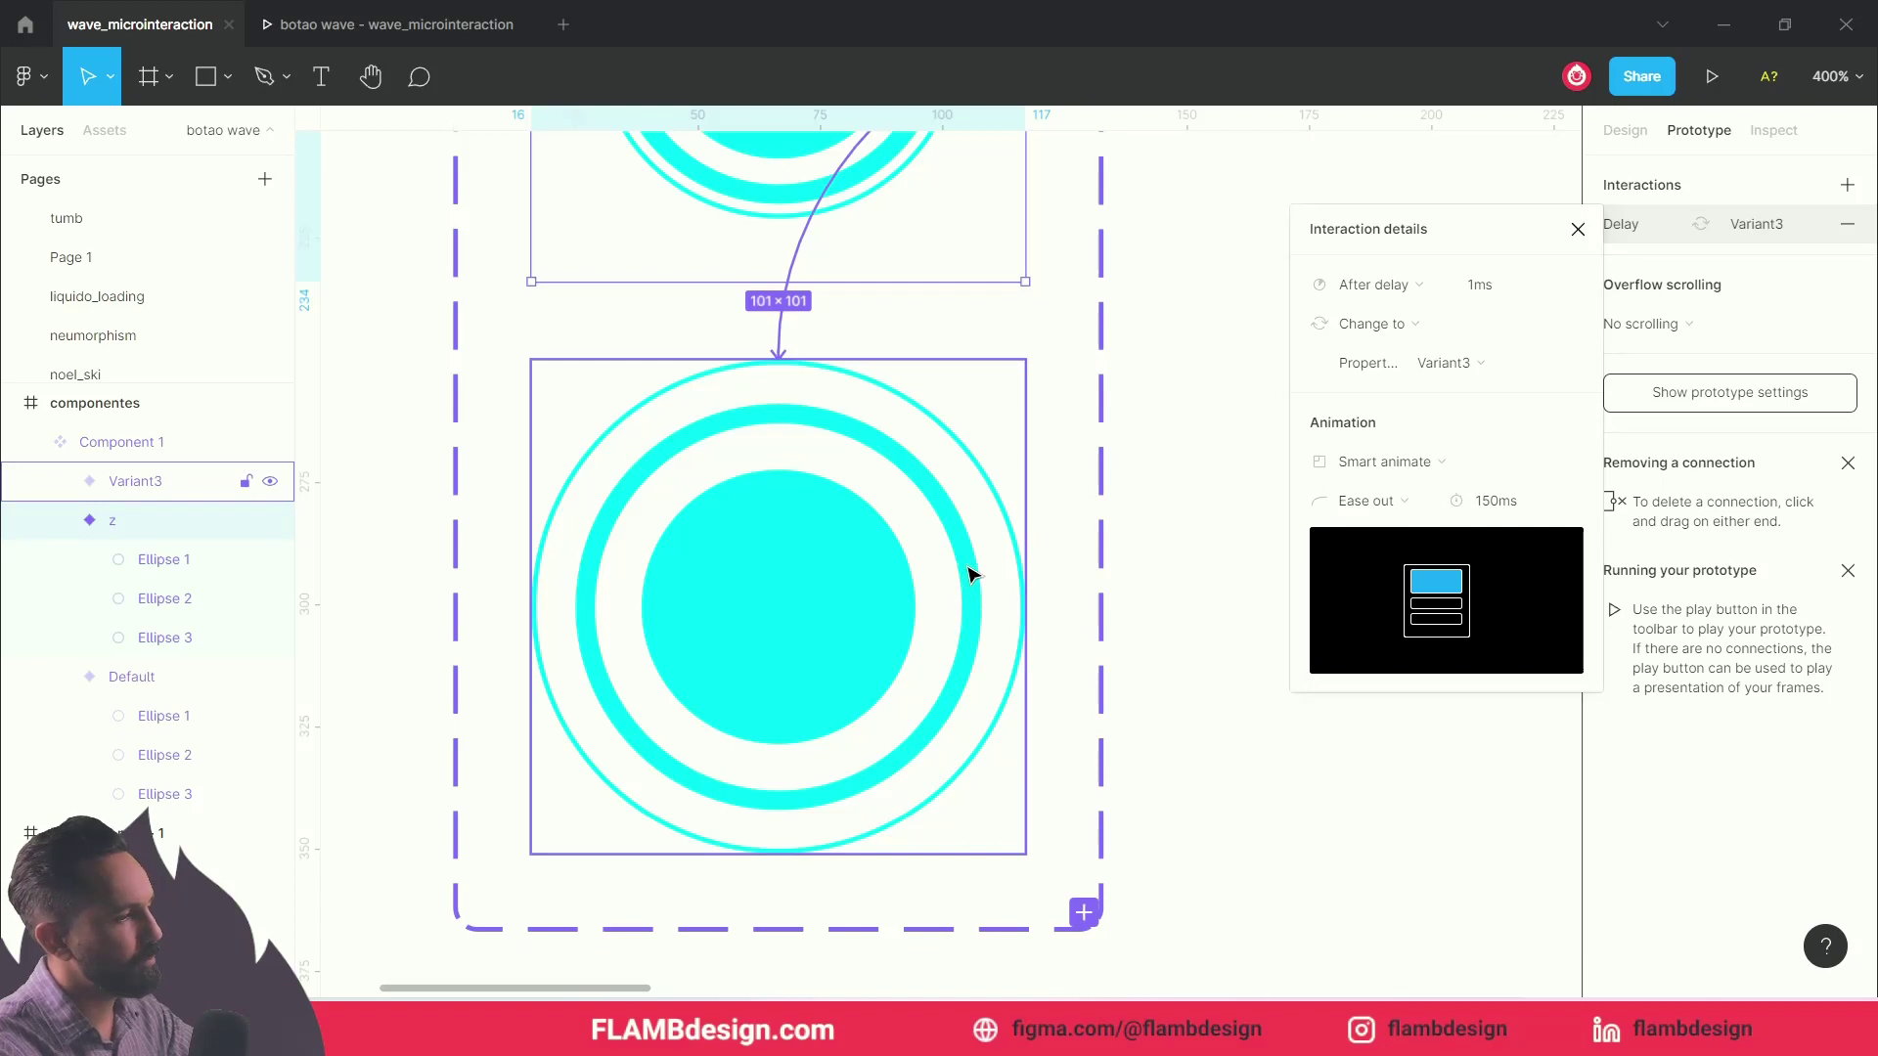
{"action": "double_click", "coordinate": [971, 575]}
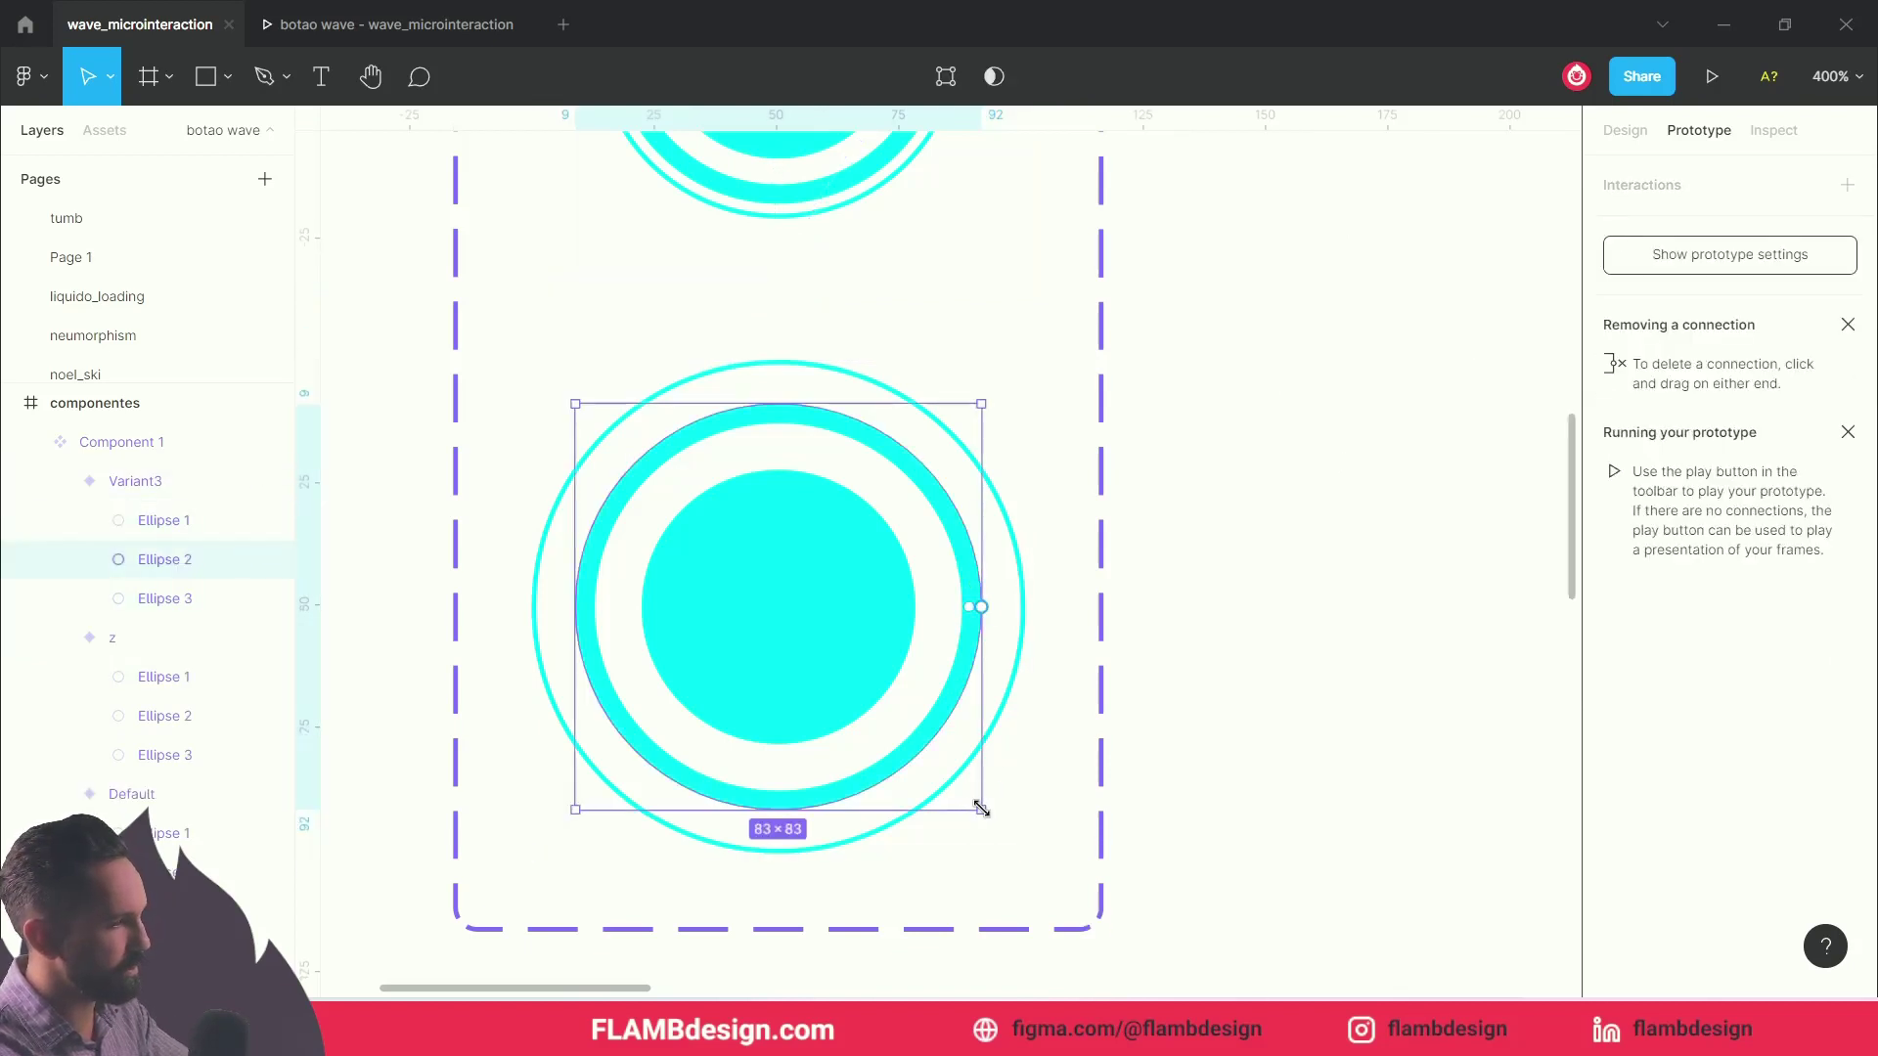
{"action": "left_click_drag", "start_coordinate": [981, 809], "coordinate": [1006, 835]}
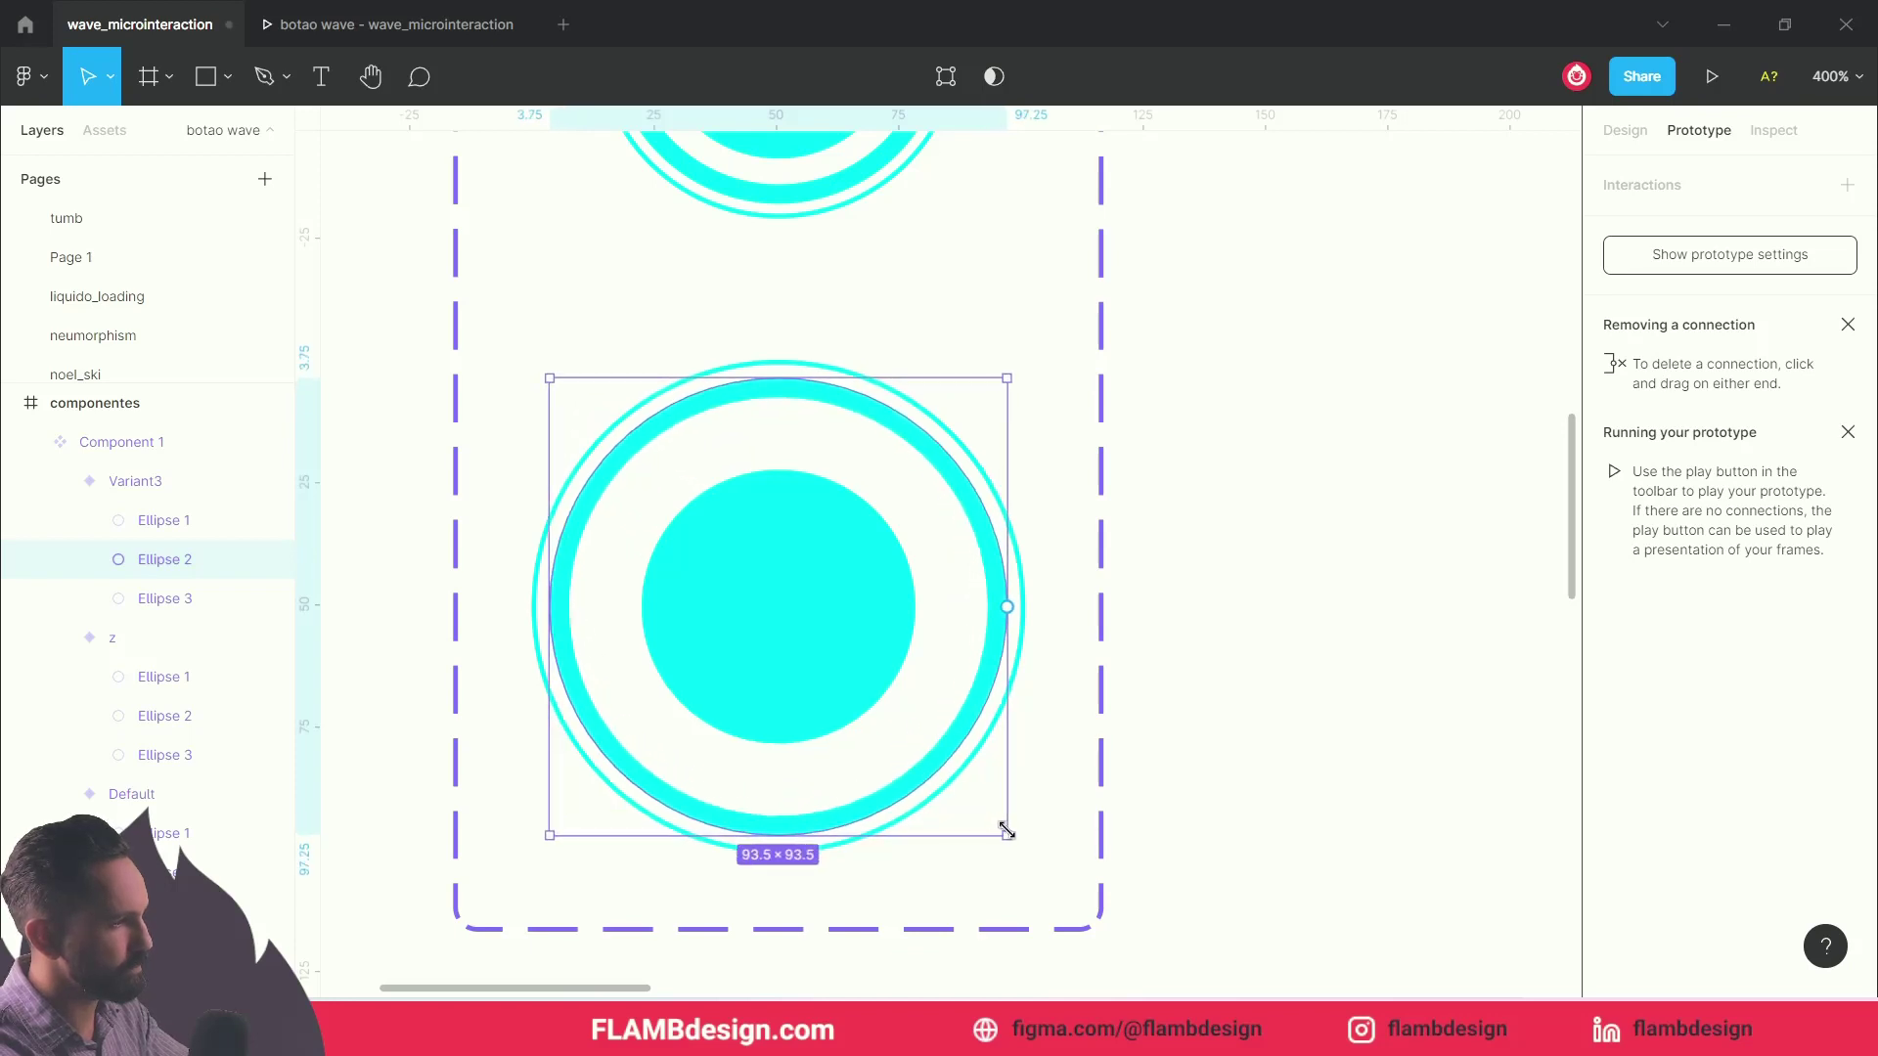
Step: Give the middle ring a 1 px stroke at 0% opacity to hide it
{"action": "left_click", "coordinate": [1625, 130]}
{"action": "left_click", "coordinate": [1671, 818]}
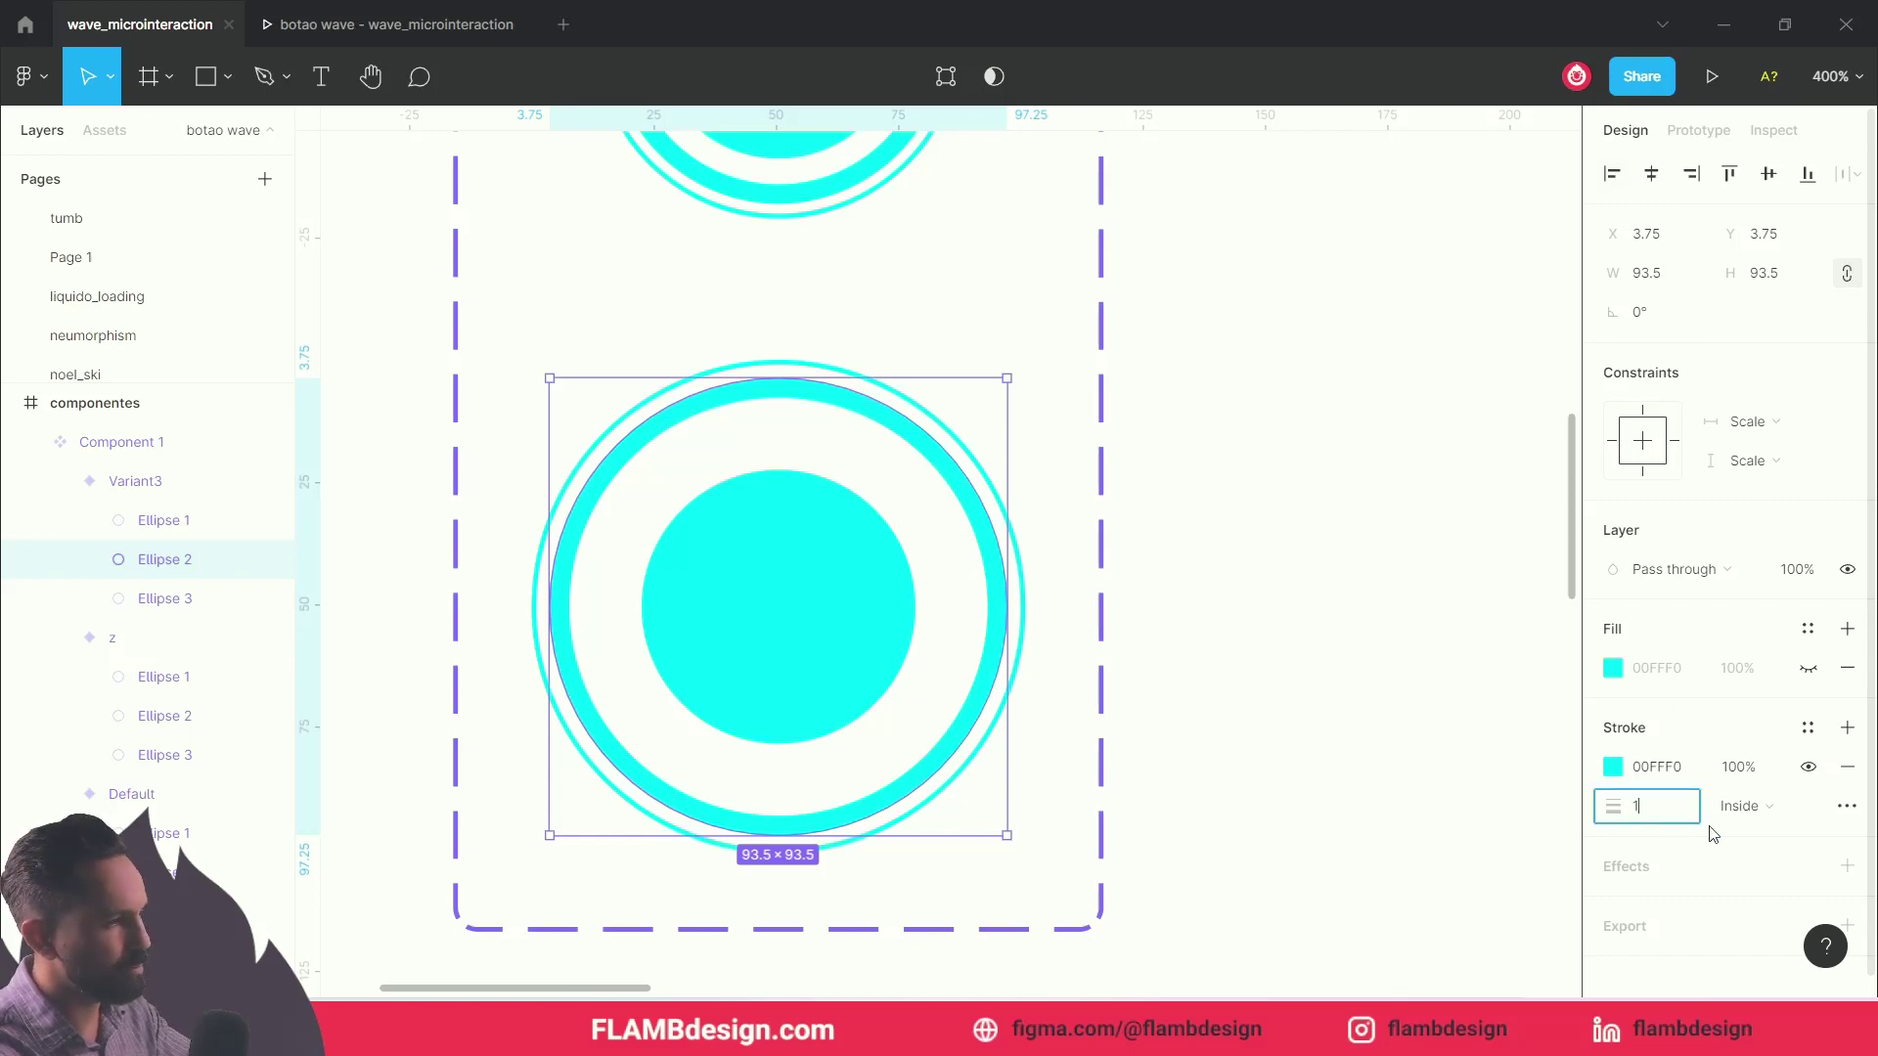
{"action": "key", "text": "Return"}
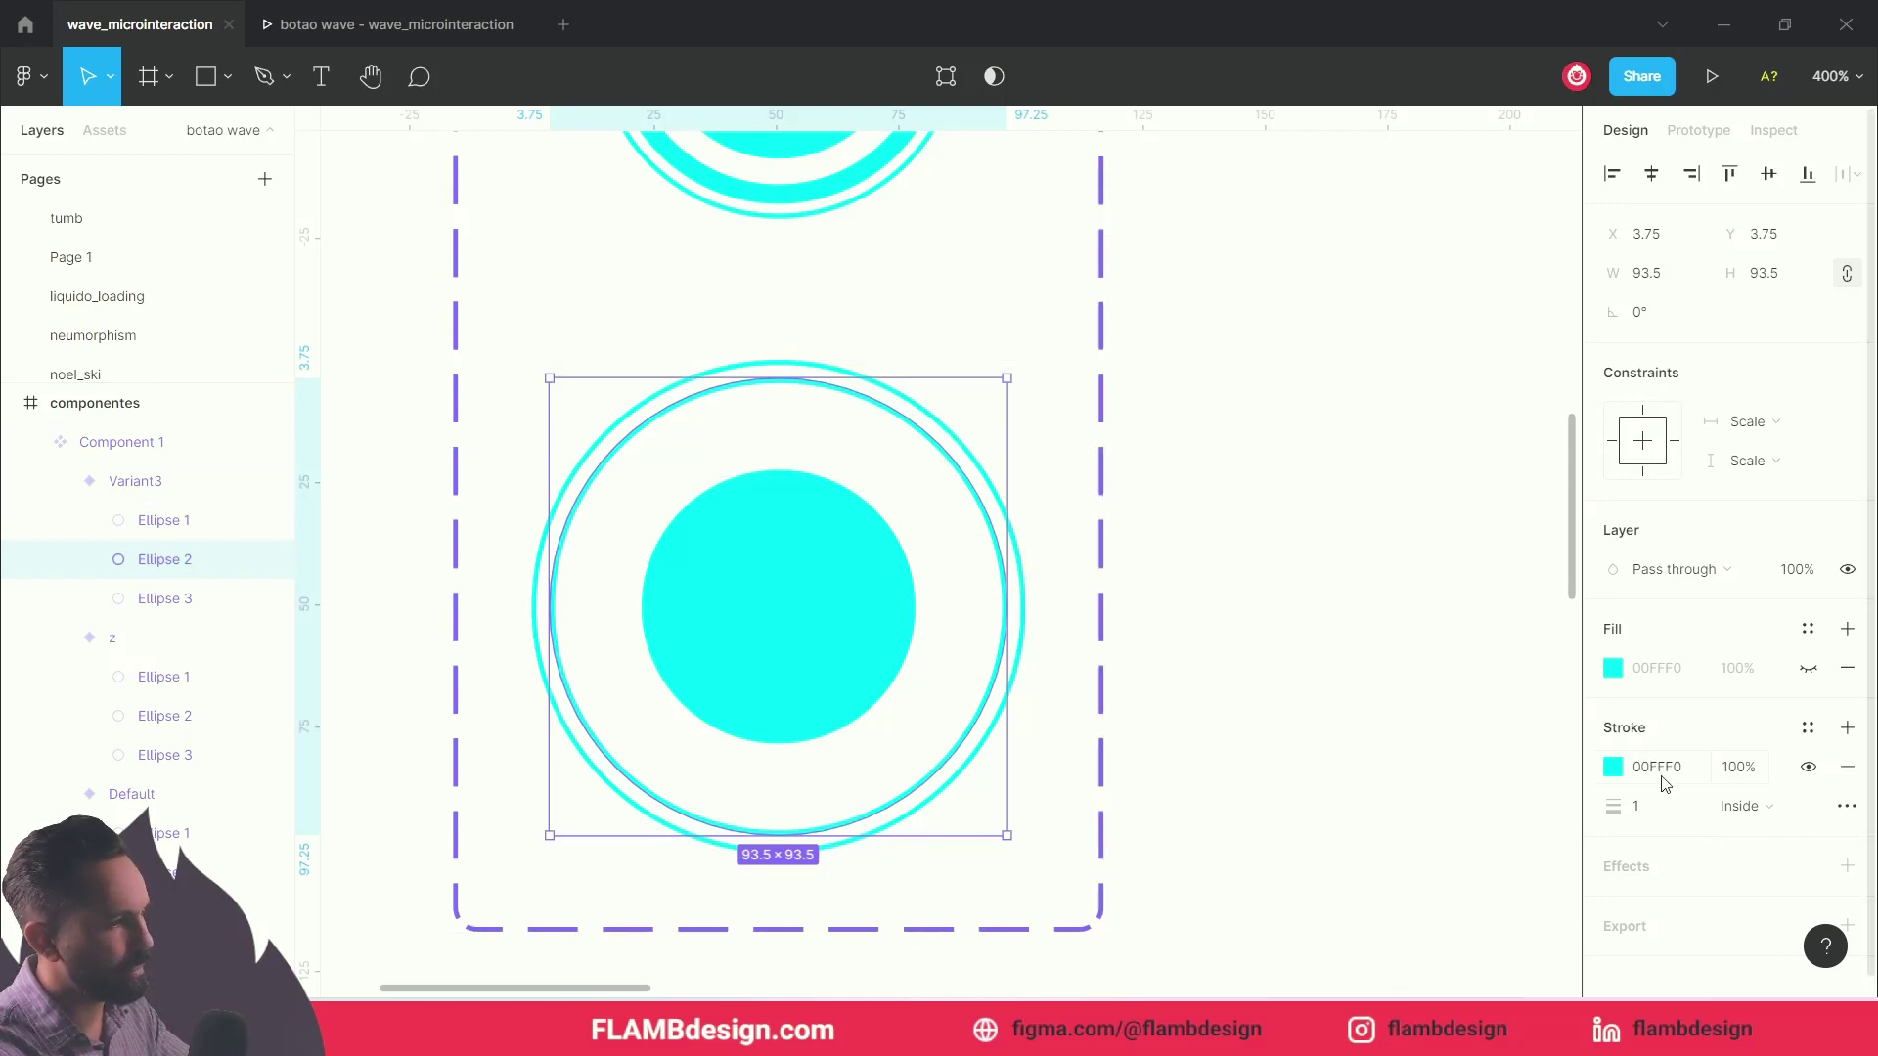
{"action": "left_click", "coordinate": [1748, 780]}
{"action": "type", "text": "0"}
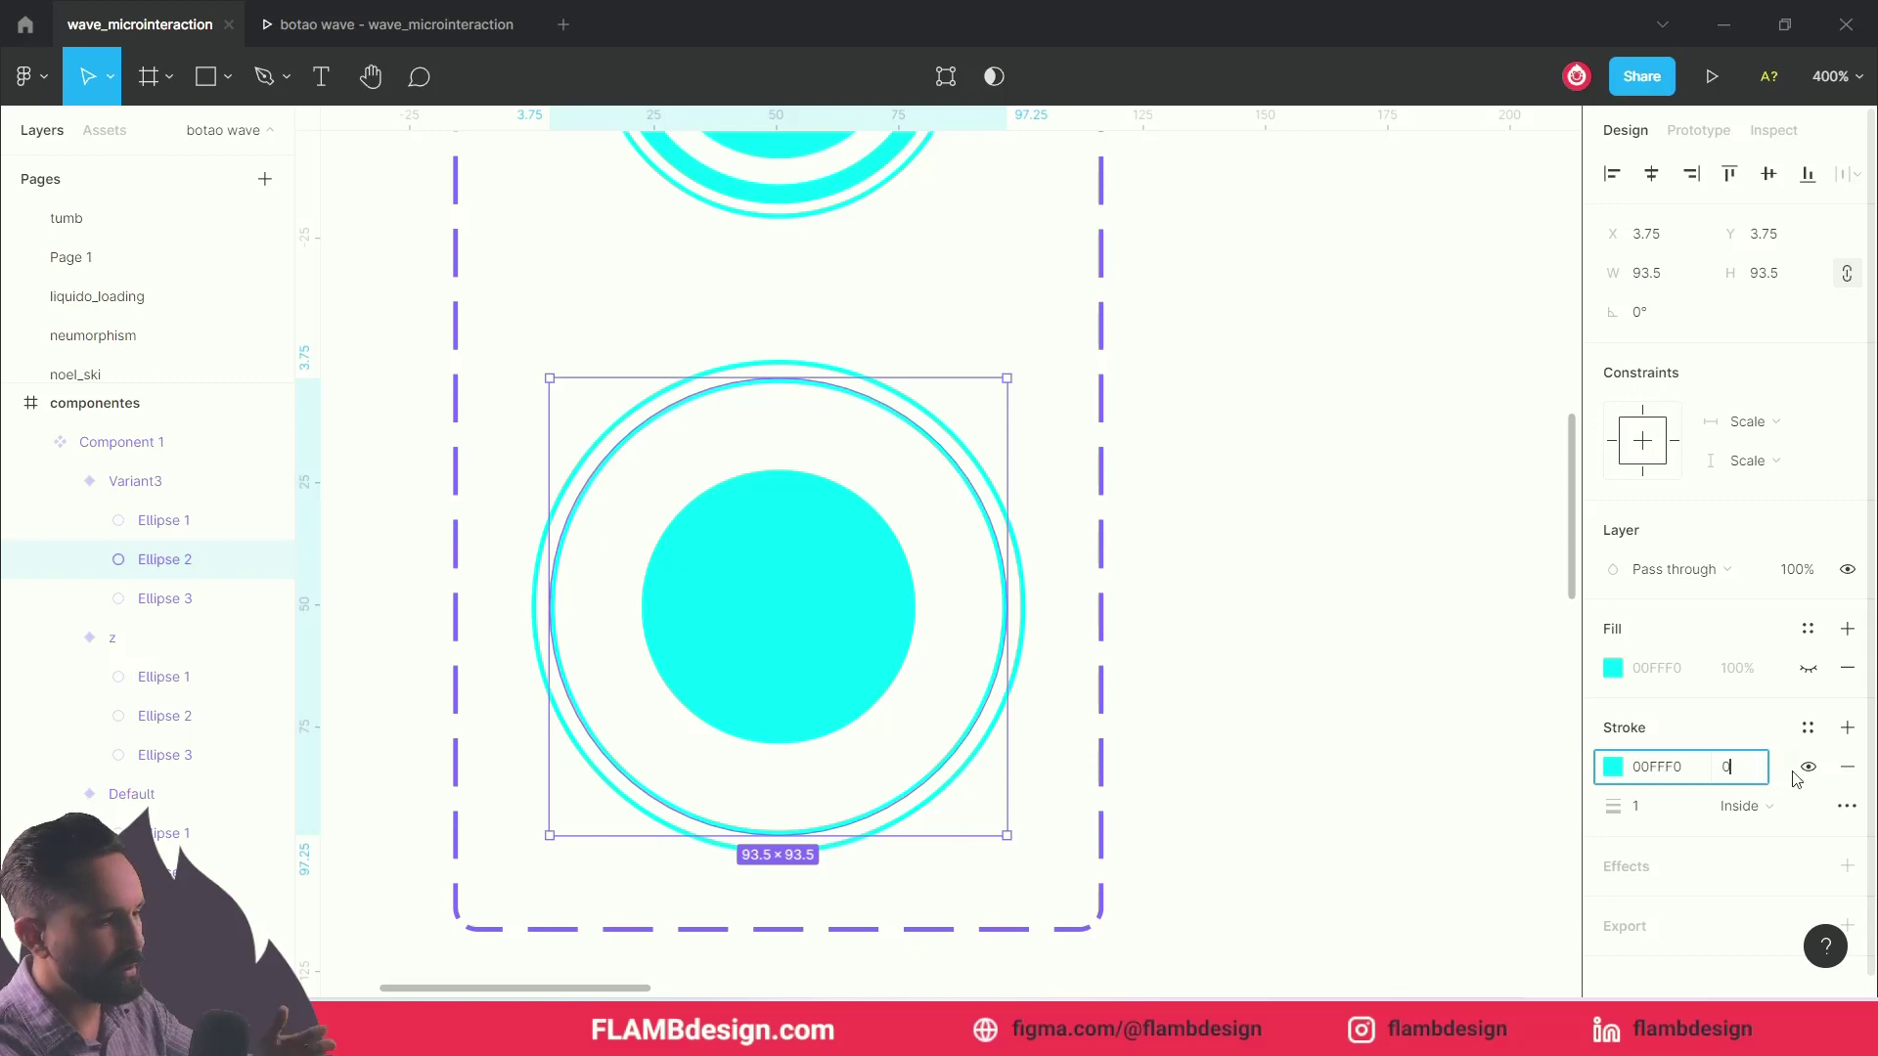
{"action": "key", "text": "Return"}
Step: Select Variant3's outer ring Ellipse 3, keep its Inside stroke alignment, and reopen the preview
{"action": "left_click", "coordinate": [1027, 620]}
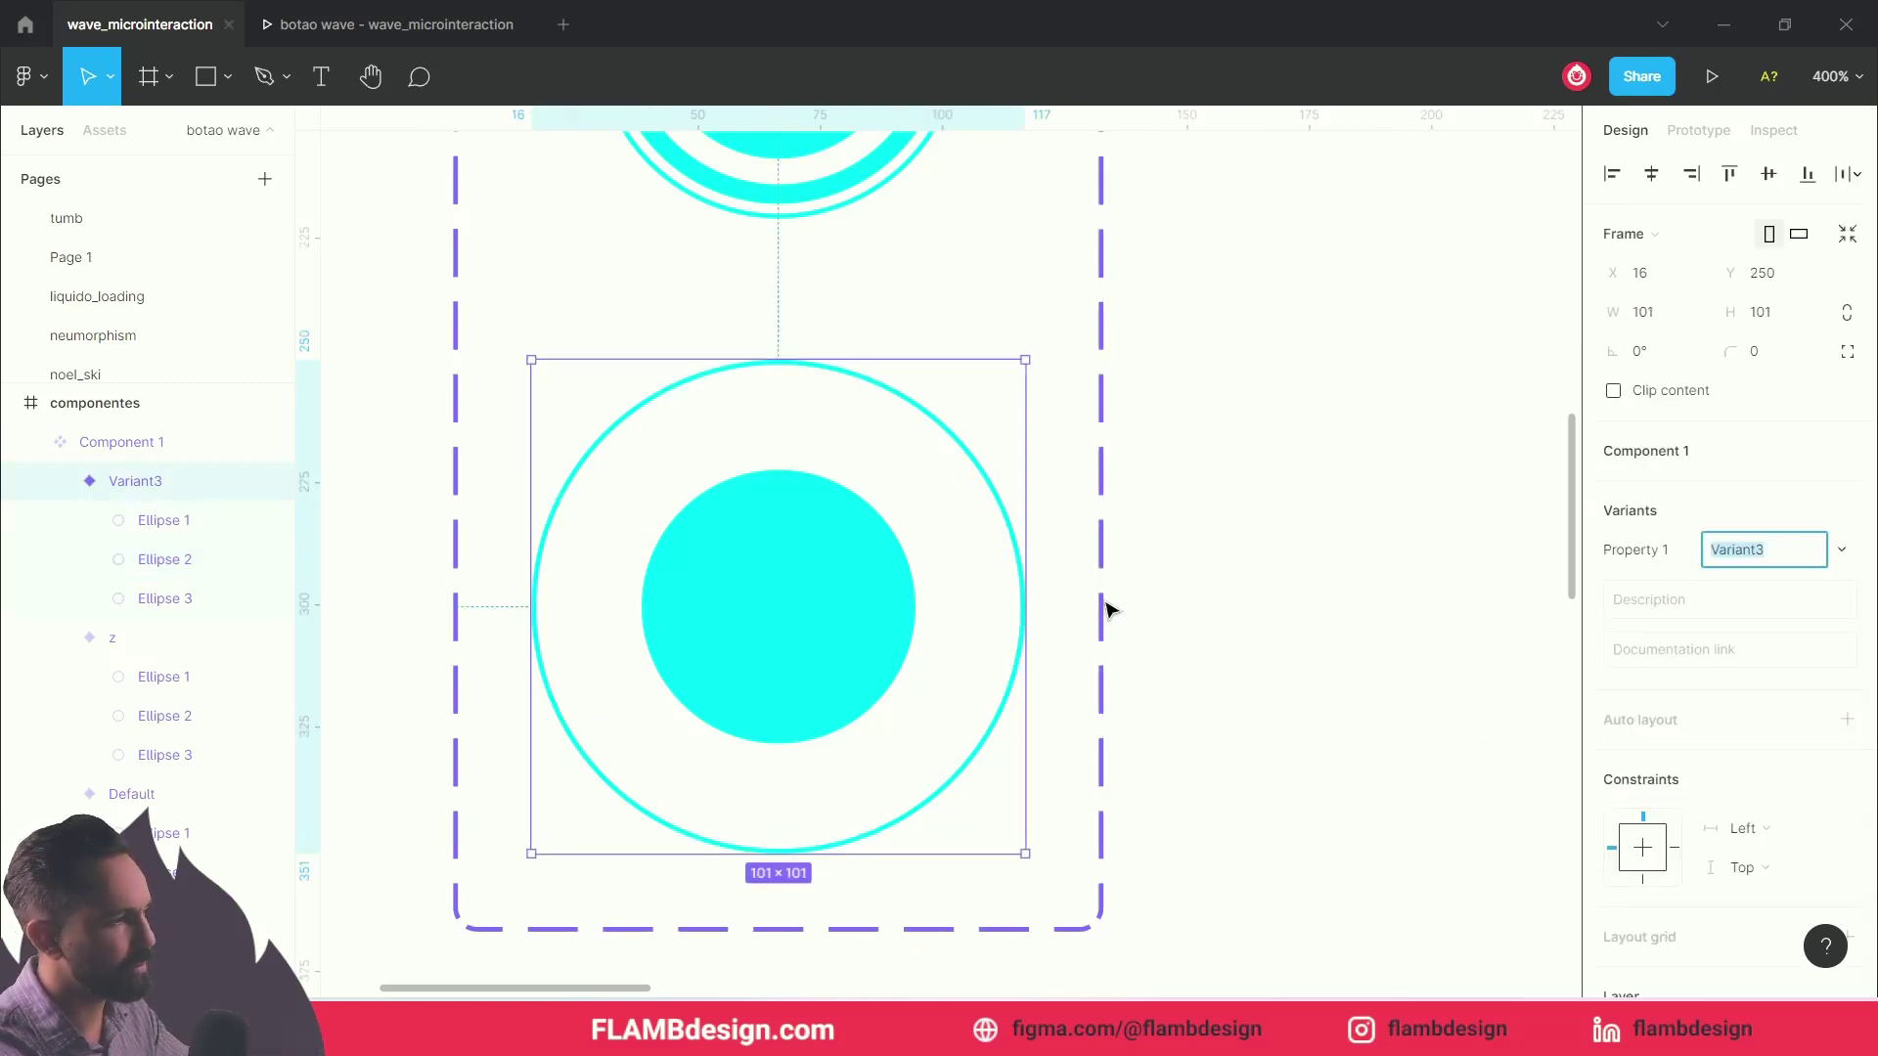
{"action": "scroll", "coordinate": [1408, 798], "scroll_direction": "down", "scroll_amount": 1}
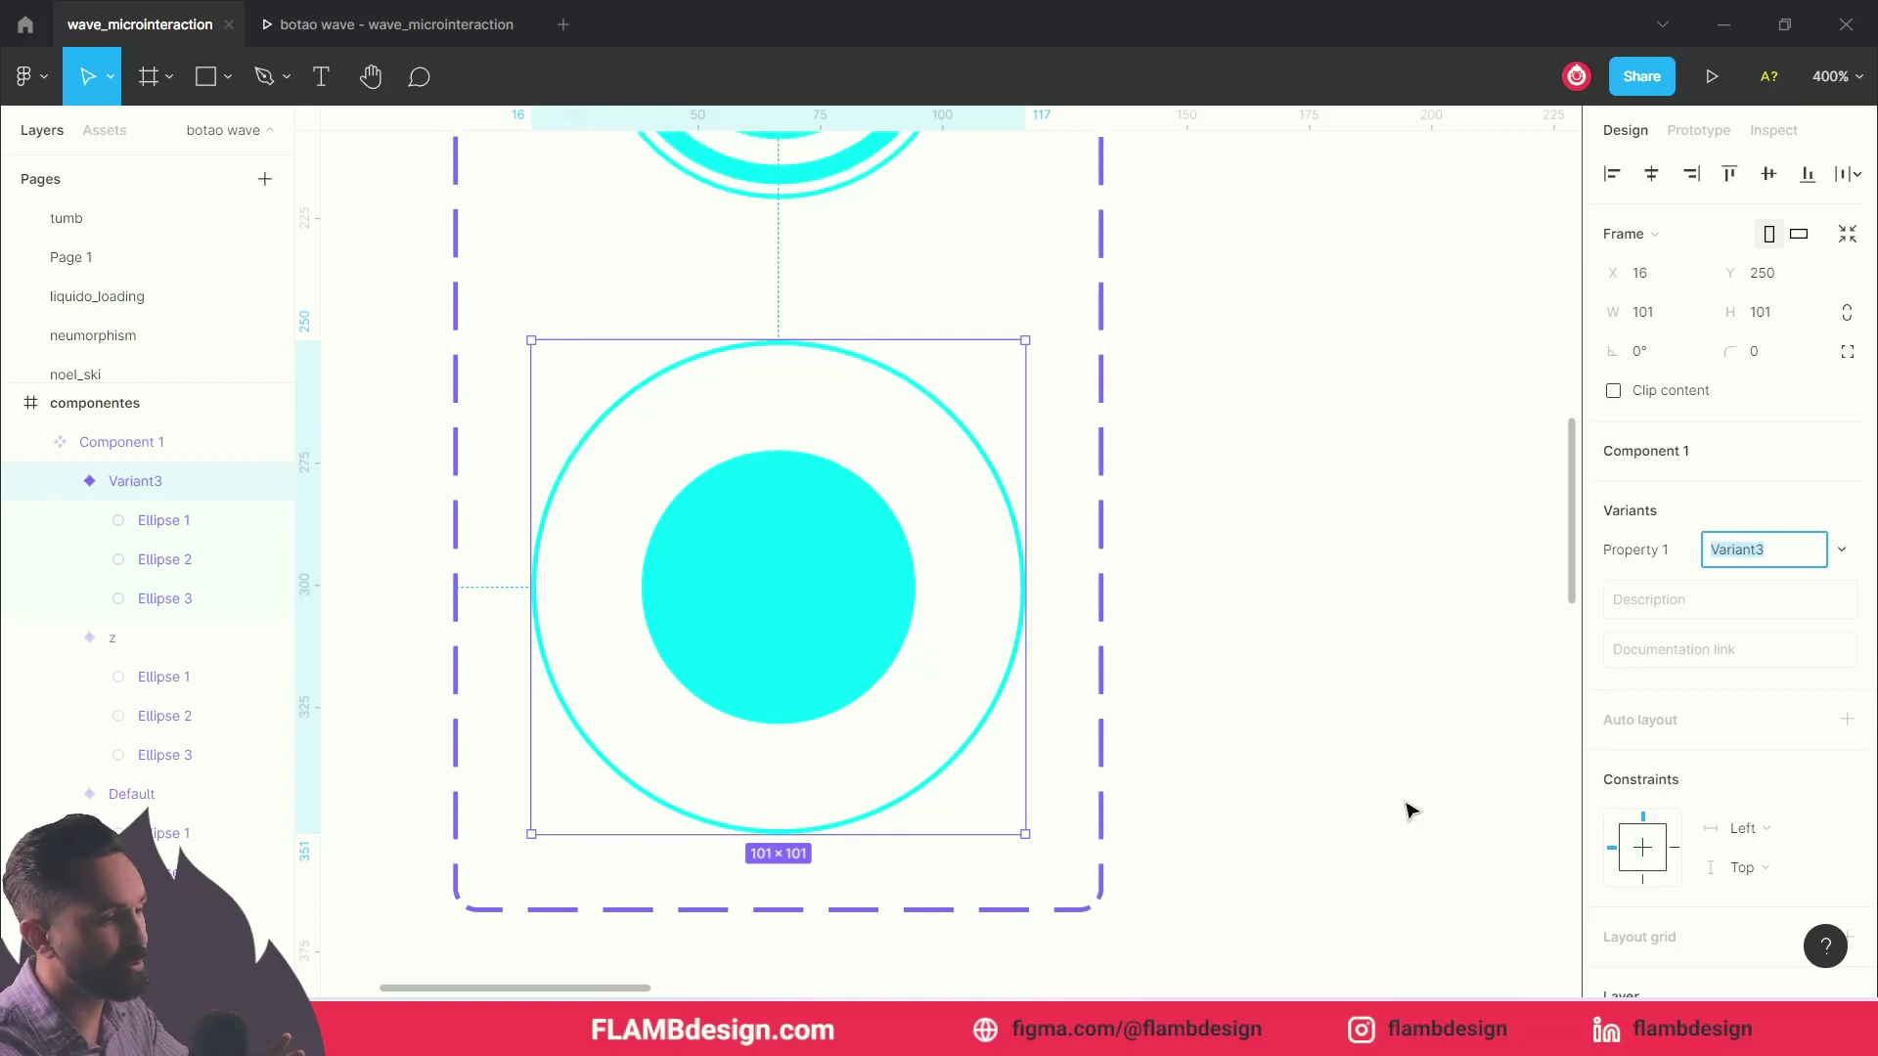
{"action": "mouse_move", "coordinate": [164, 519]}
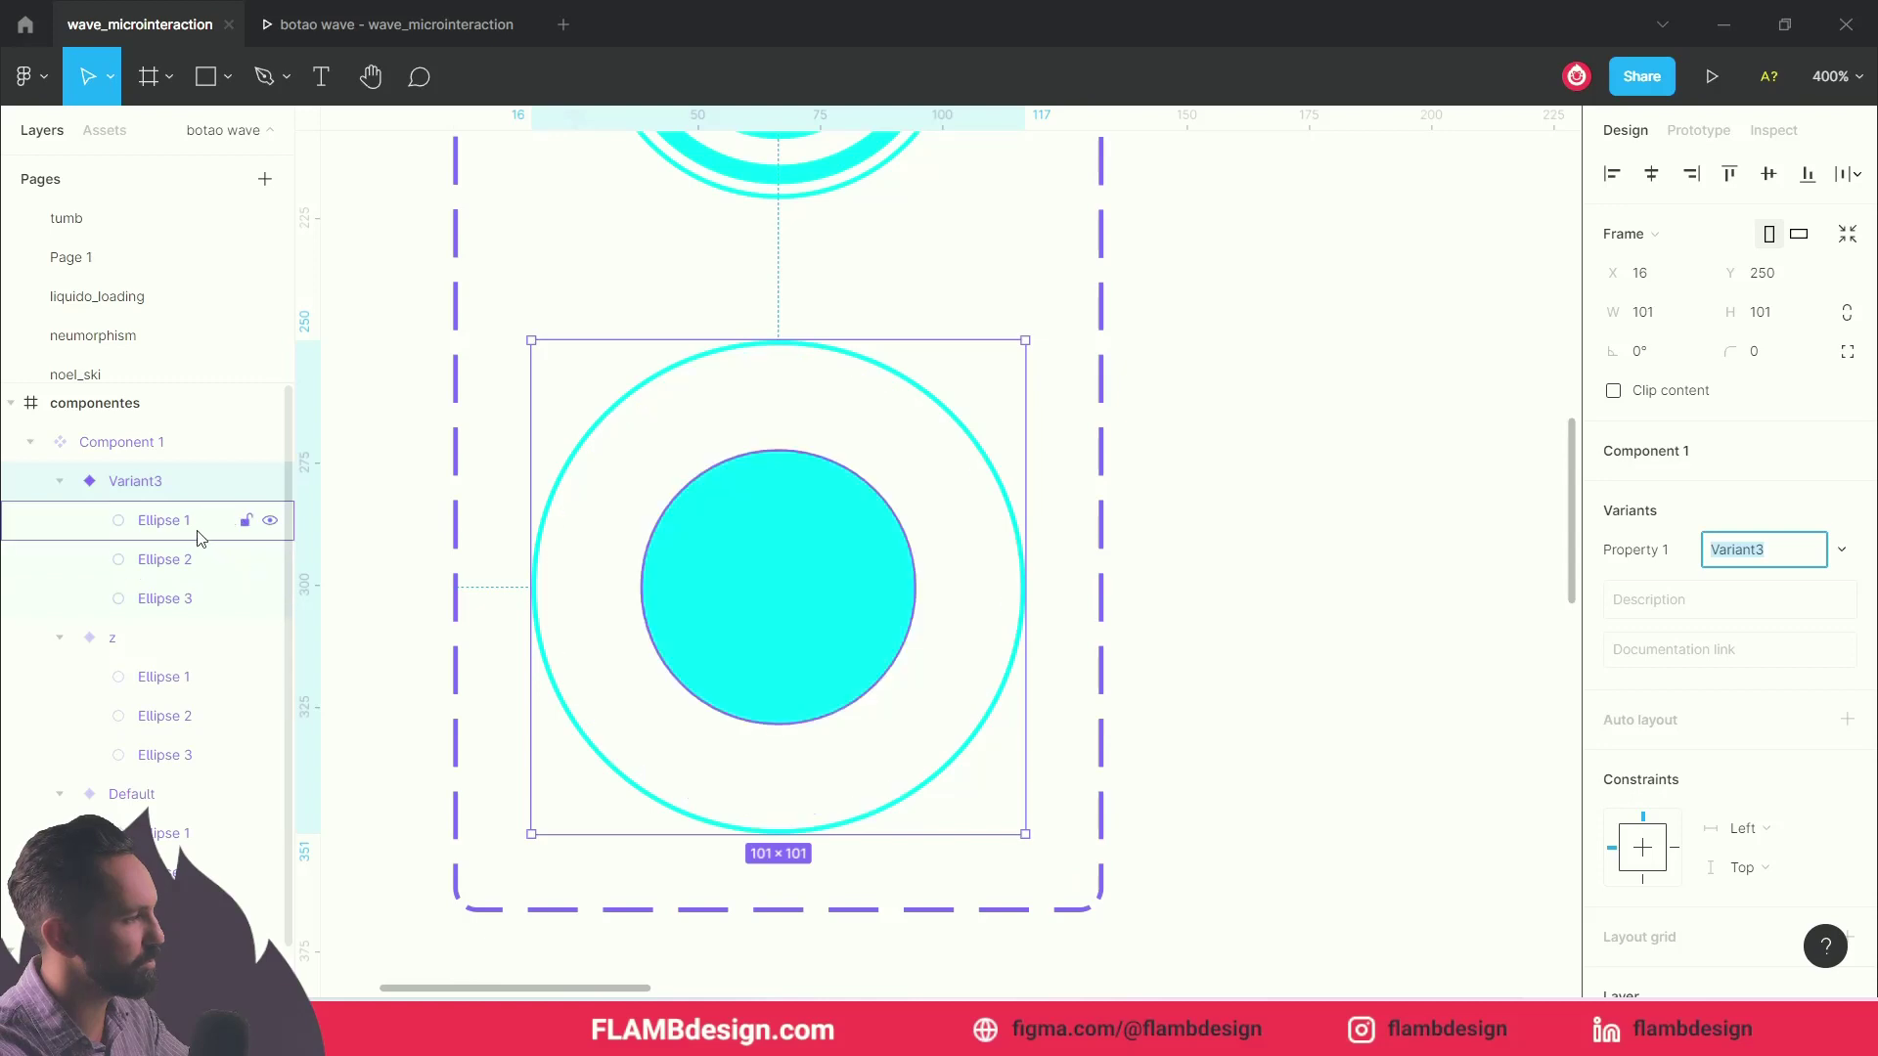
{"action": "left_click", "coordinate": [183, 598]}
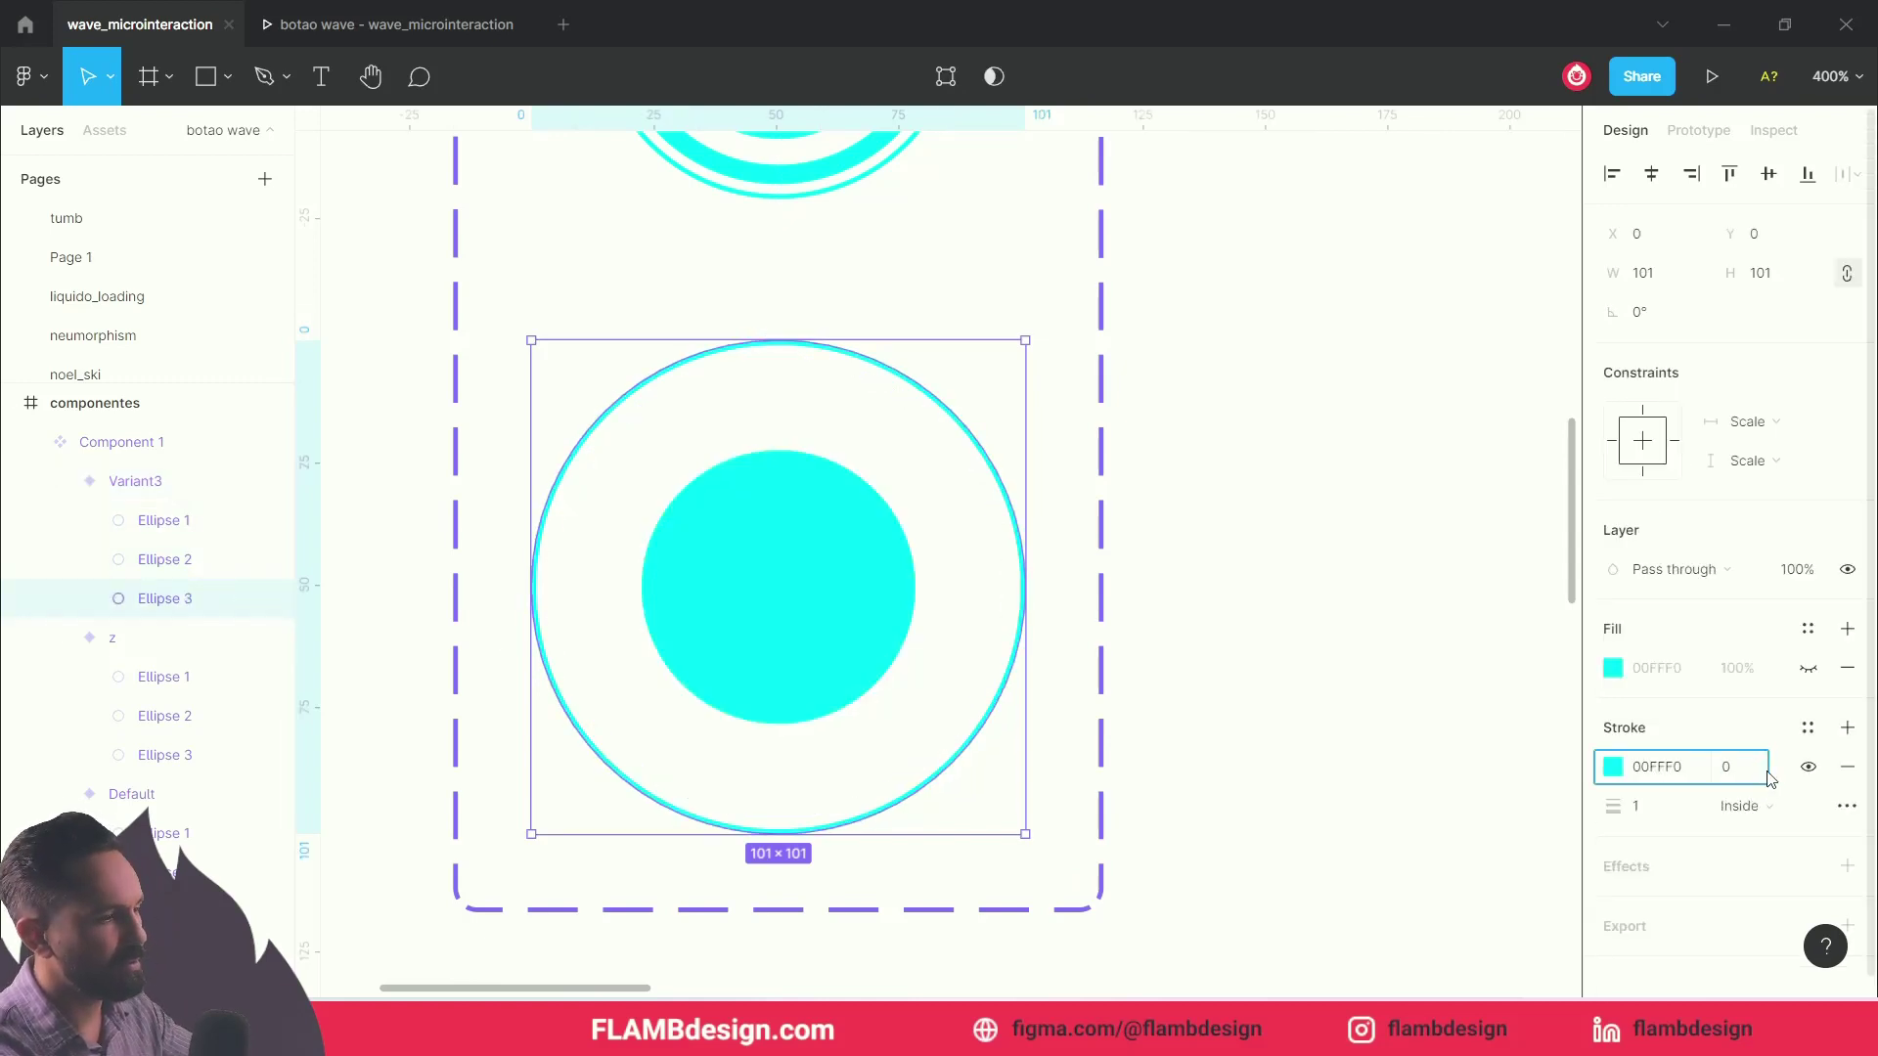
{"action": "left_click", "coordinate": [1768, 800]}
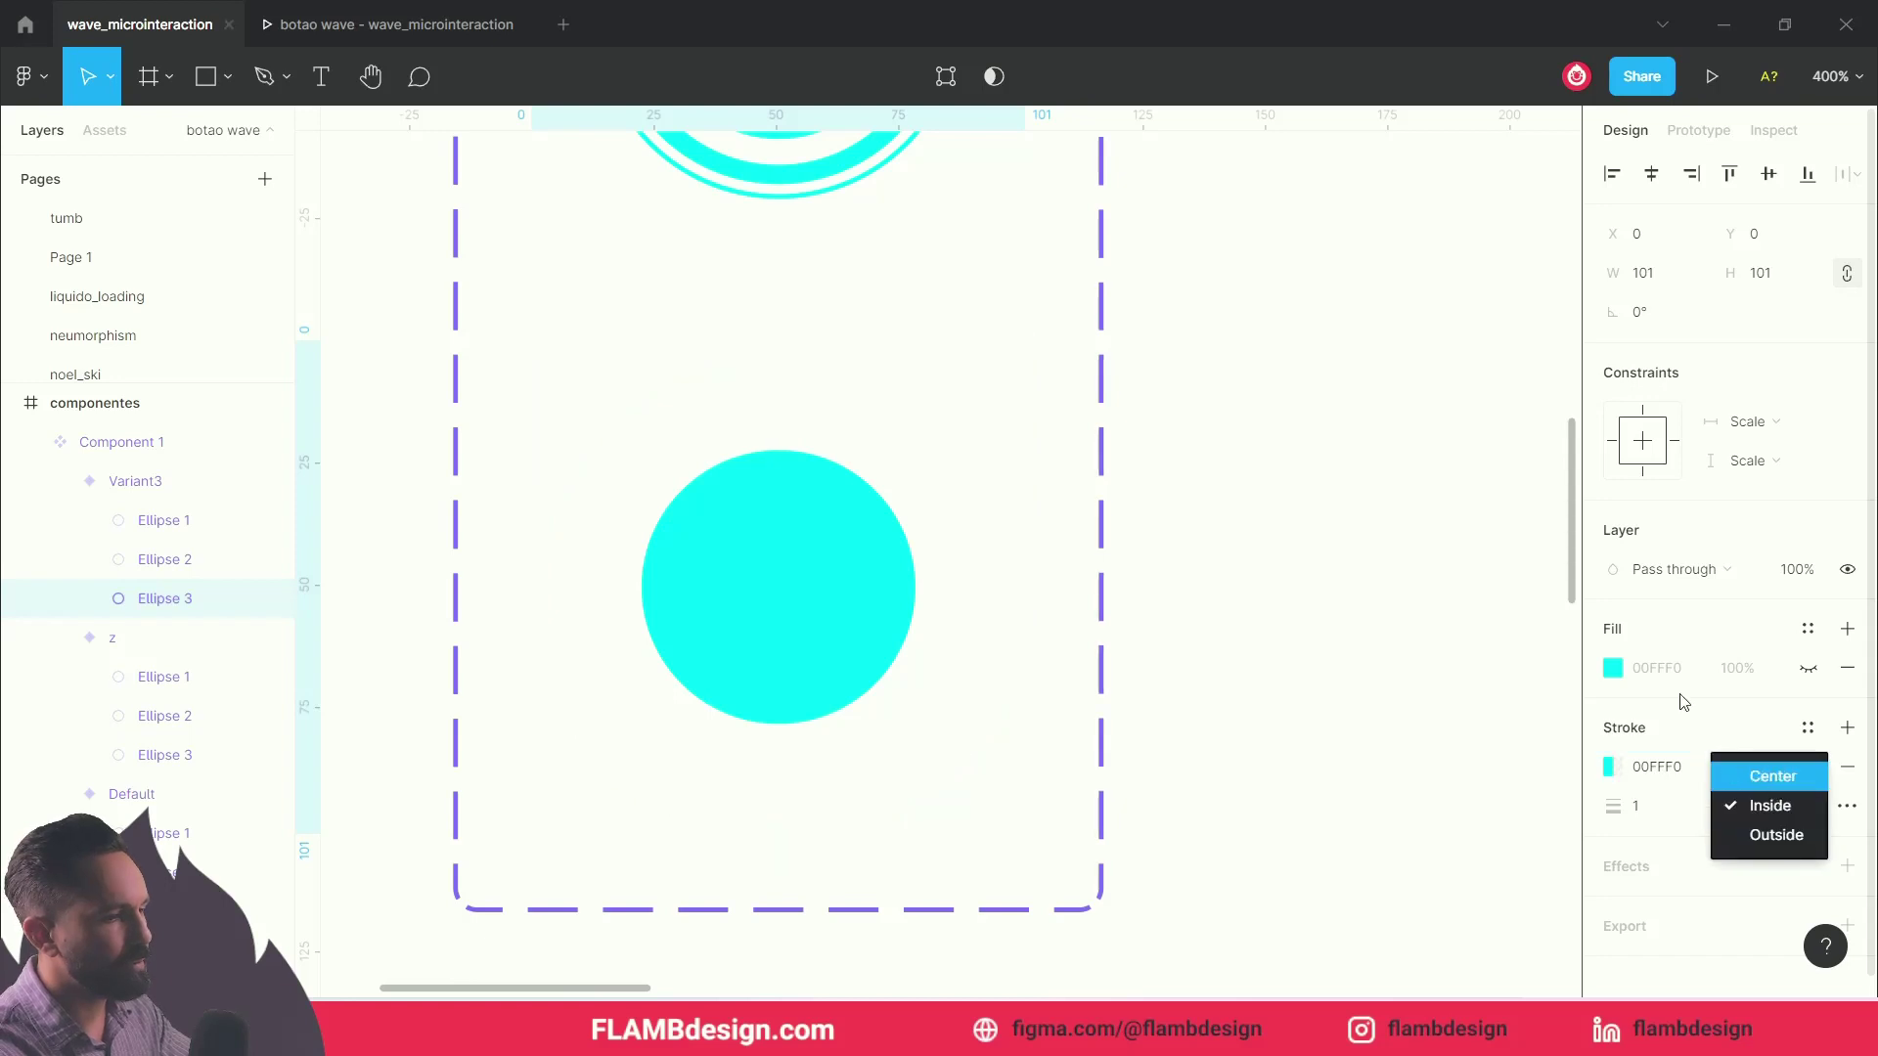
{"action": "key", "text": "Escape"}
{"action": "scroll", "coordinate": [1428, 772], "scroll_direction": "up", "scroll_amount": 5}
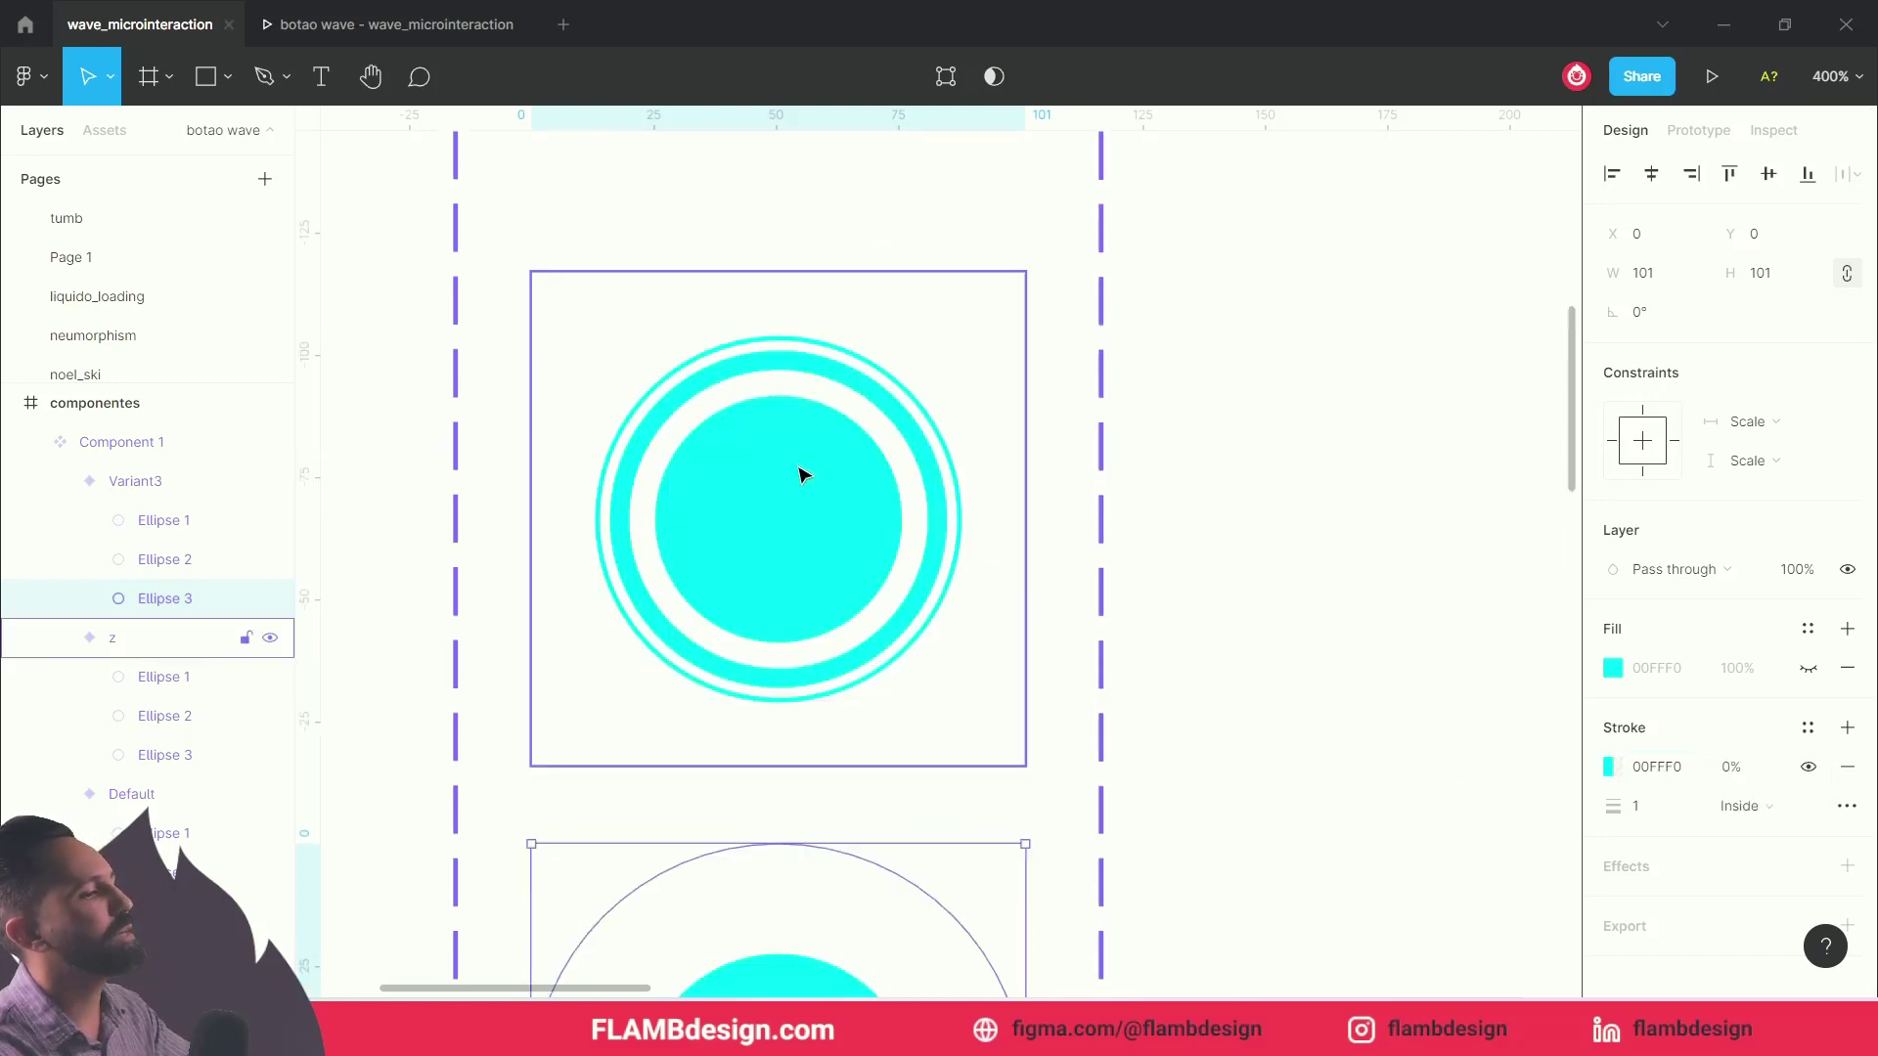
{"action": "left_click", "coordinate": [460, 25]}
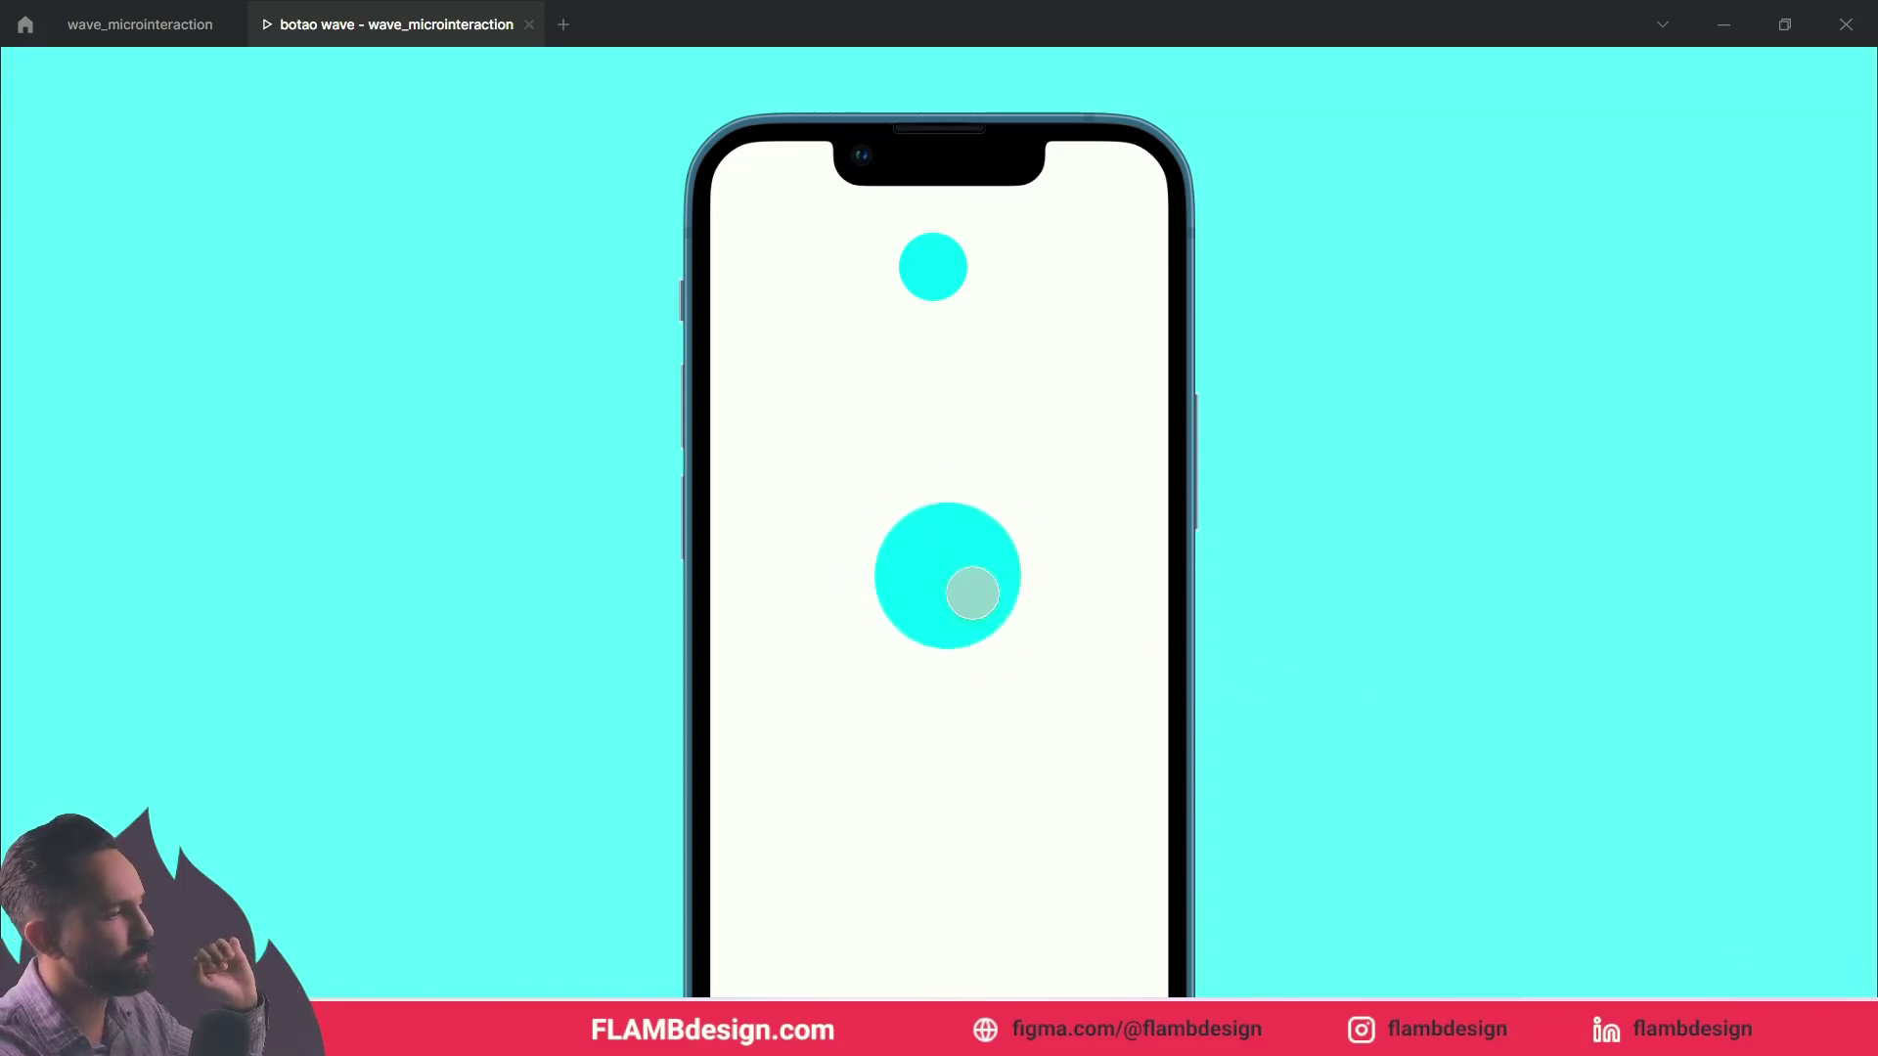
{"action": "left_click", "coordinate": [973, 593]}
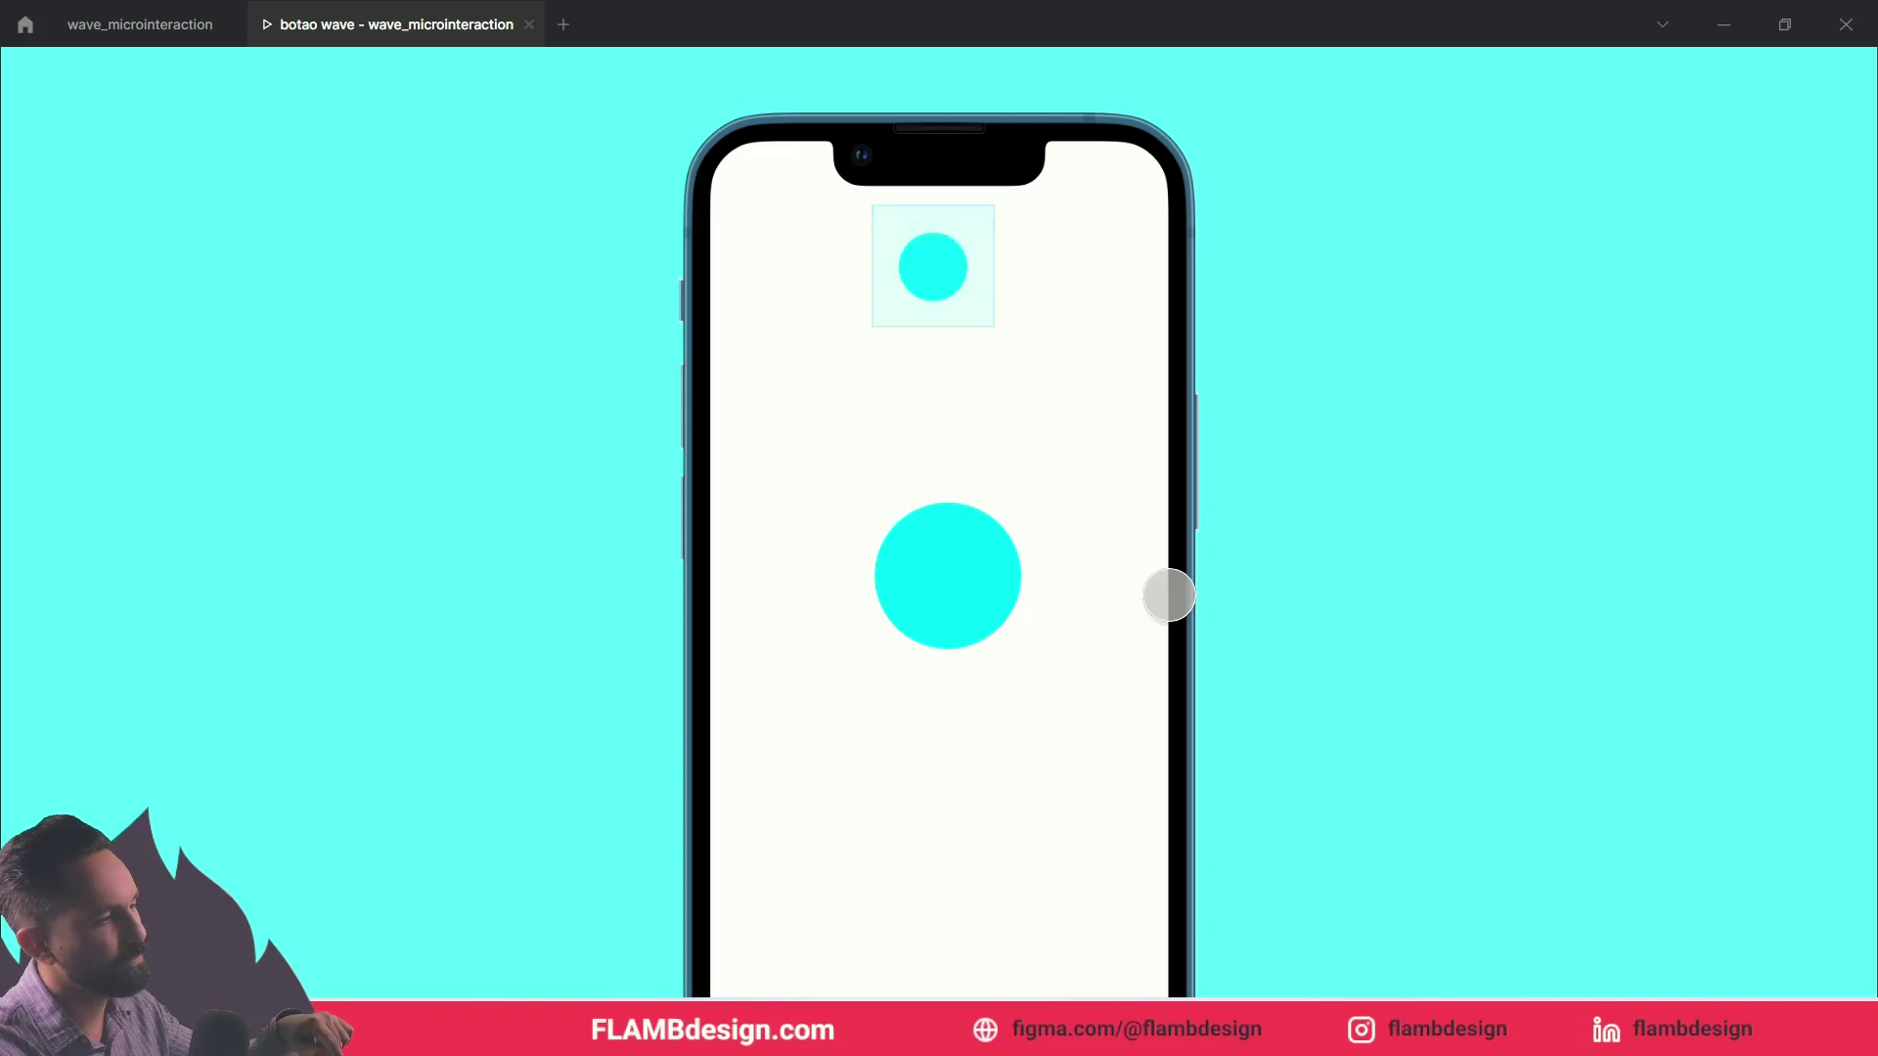
{"action": "left_click", "coordinate": [990, 583]}
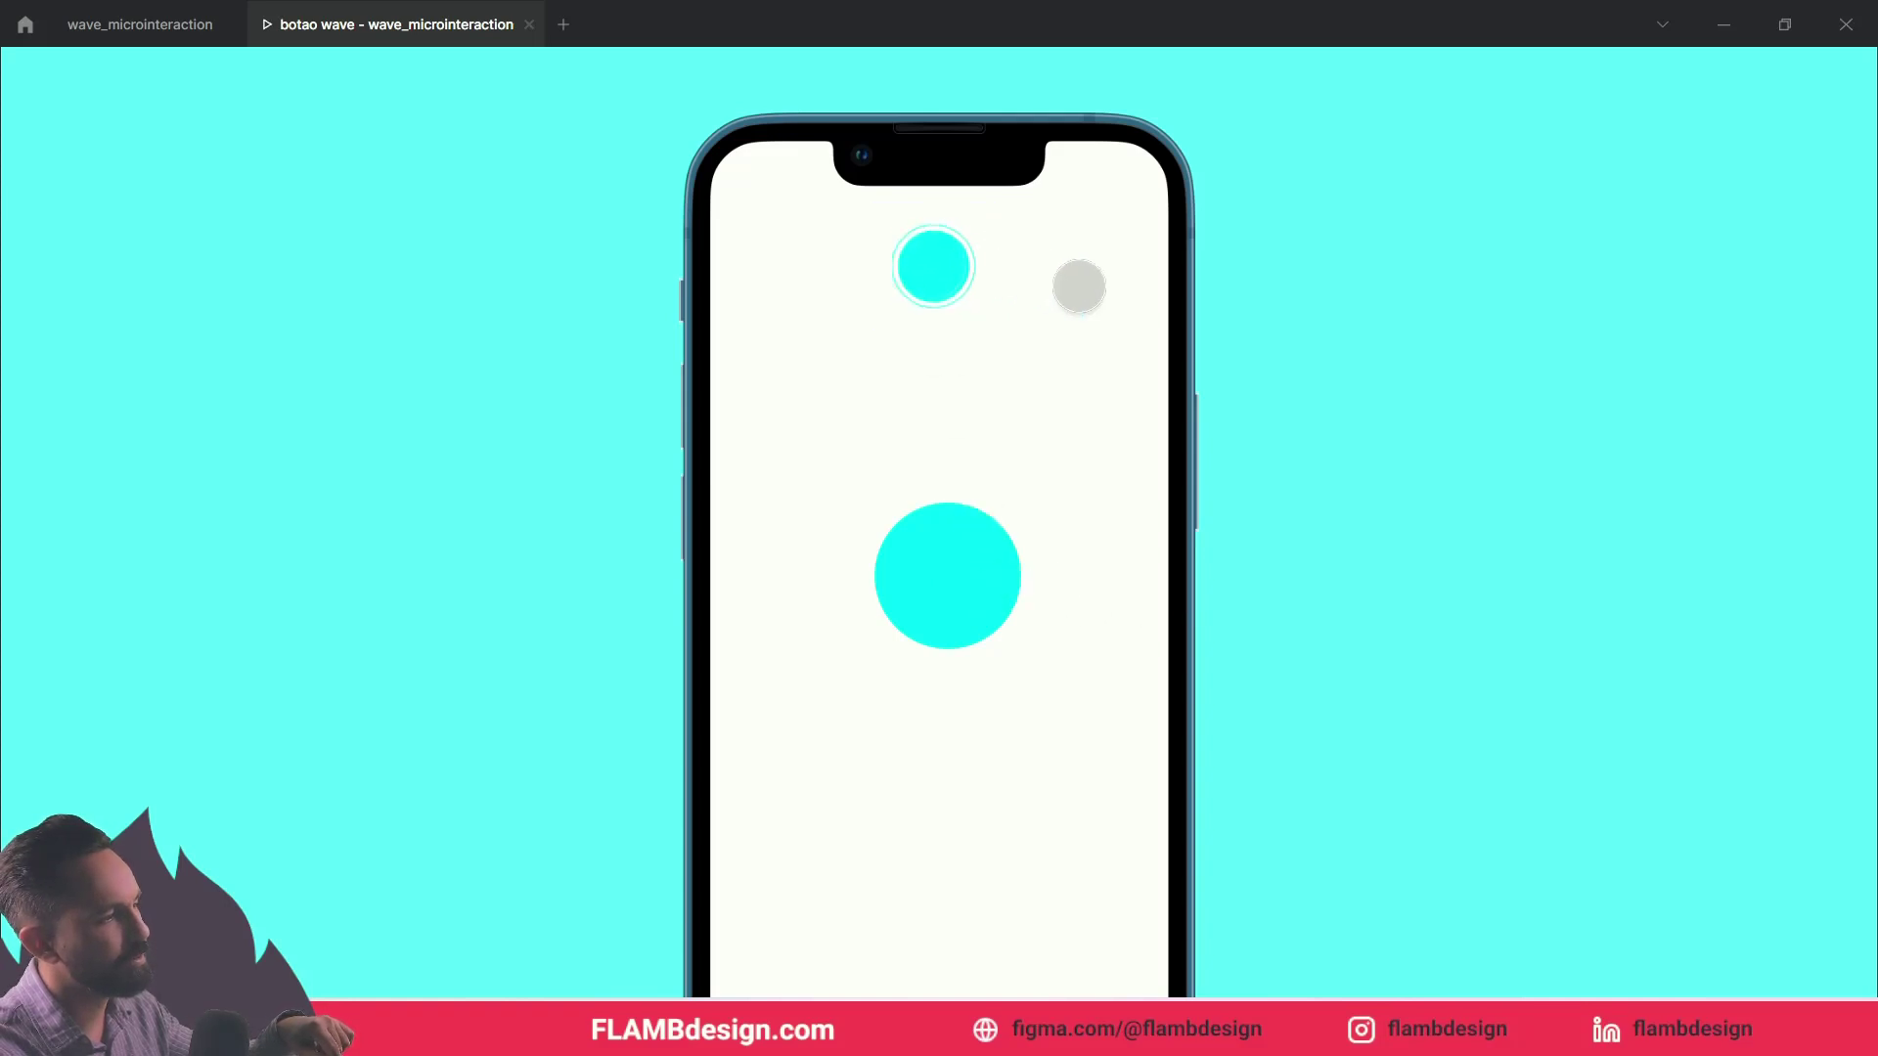
{"action": "left_click", "coordinate": [998, 293]}
{"action": "left_click", "coordinate": [932, 266]}
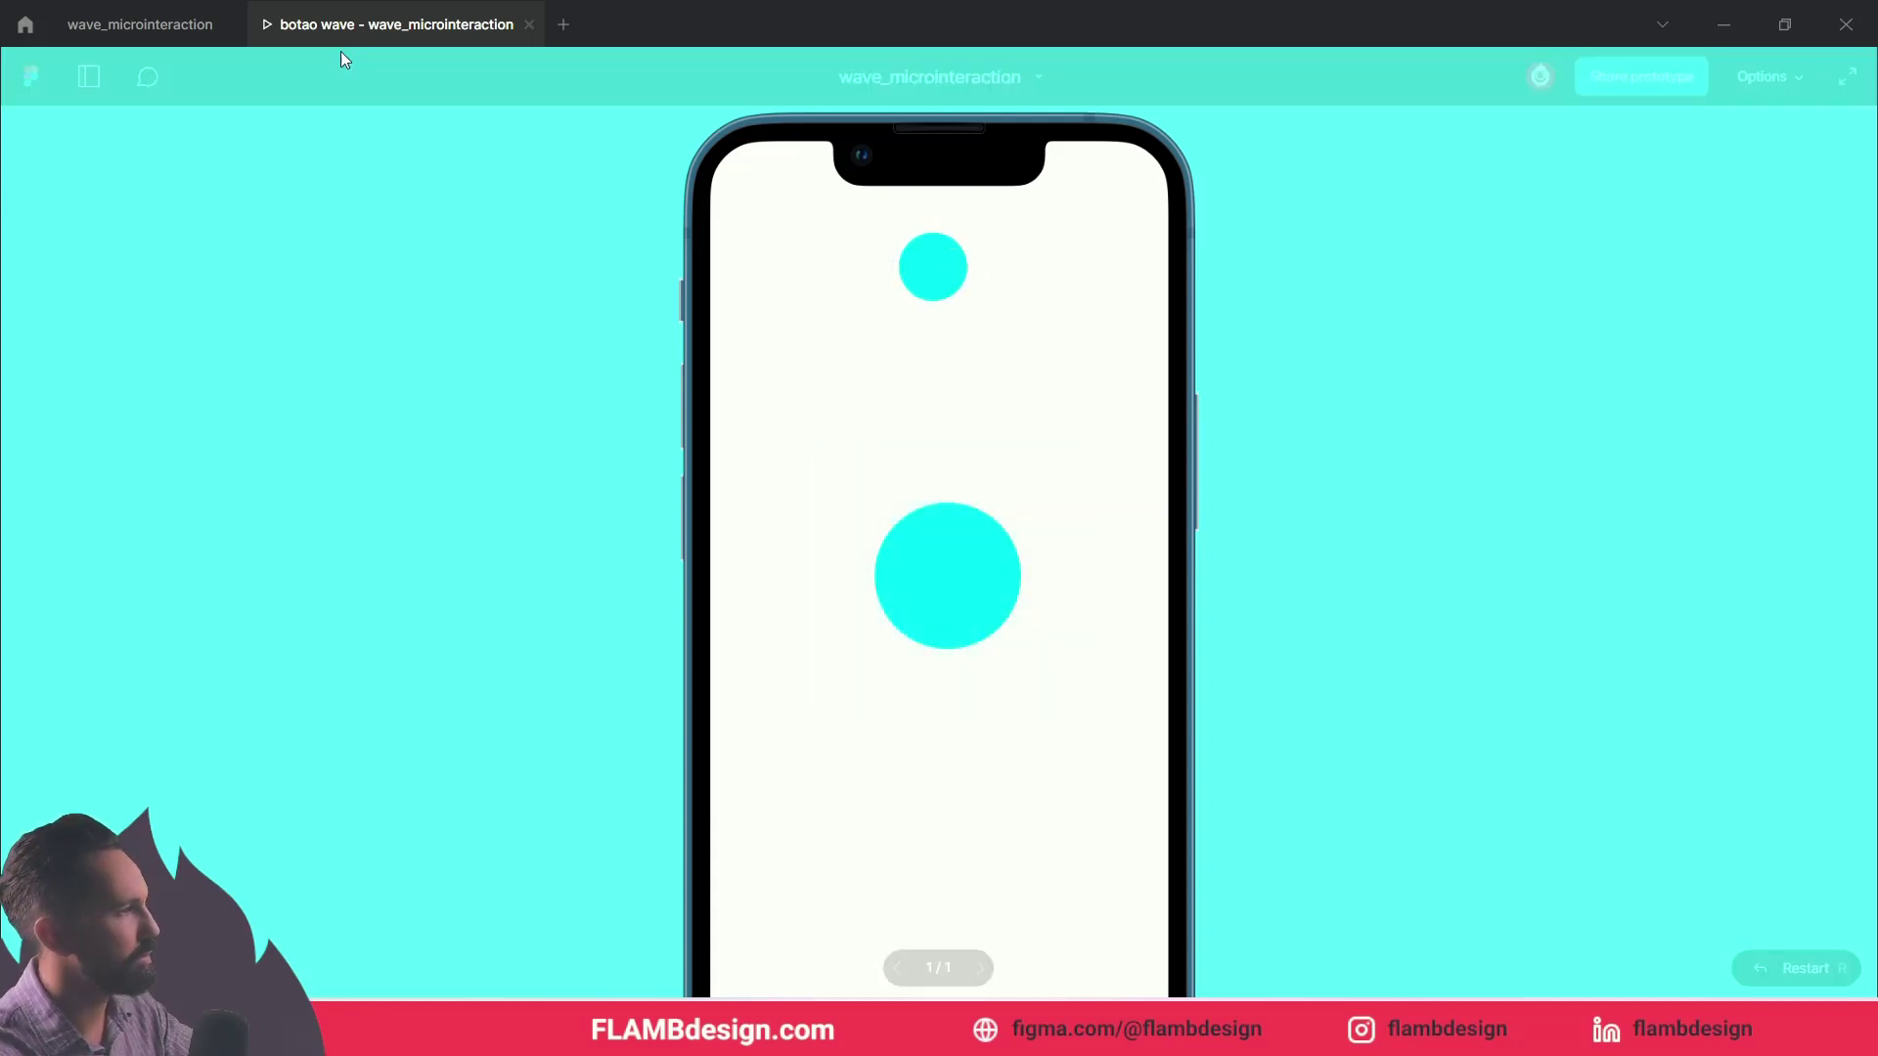
{"action": "left_click", "coordinate": [202, 29]}
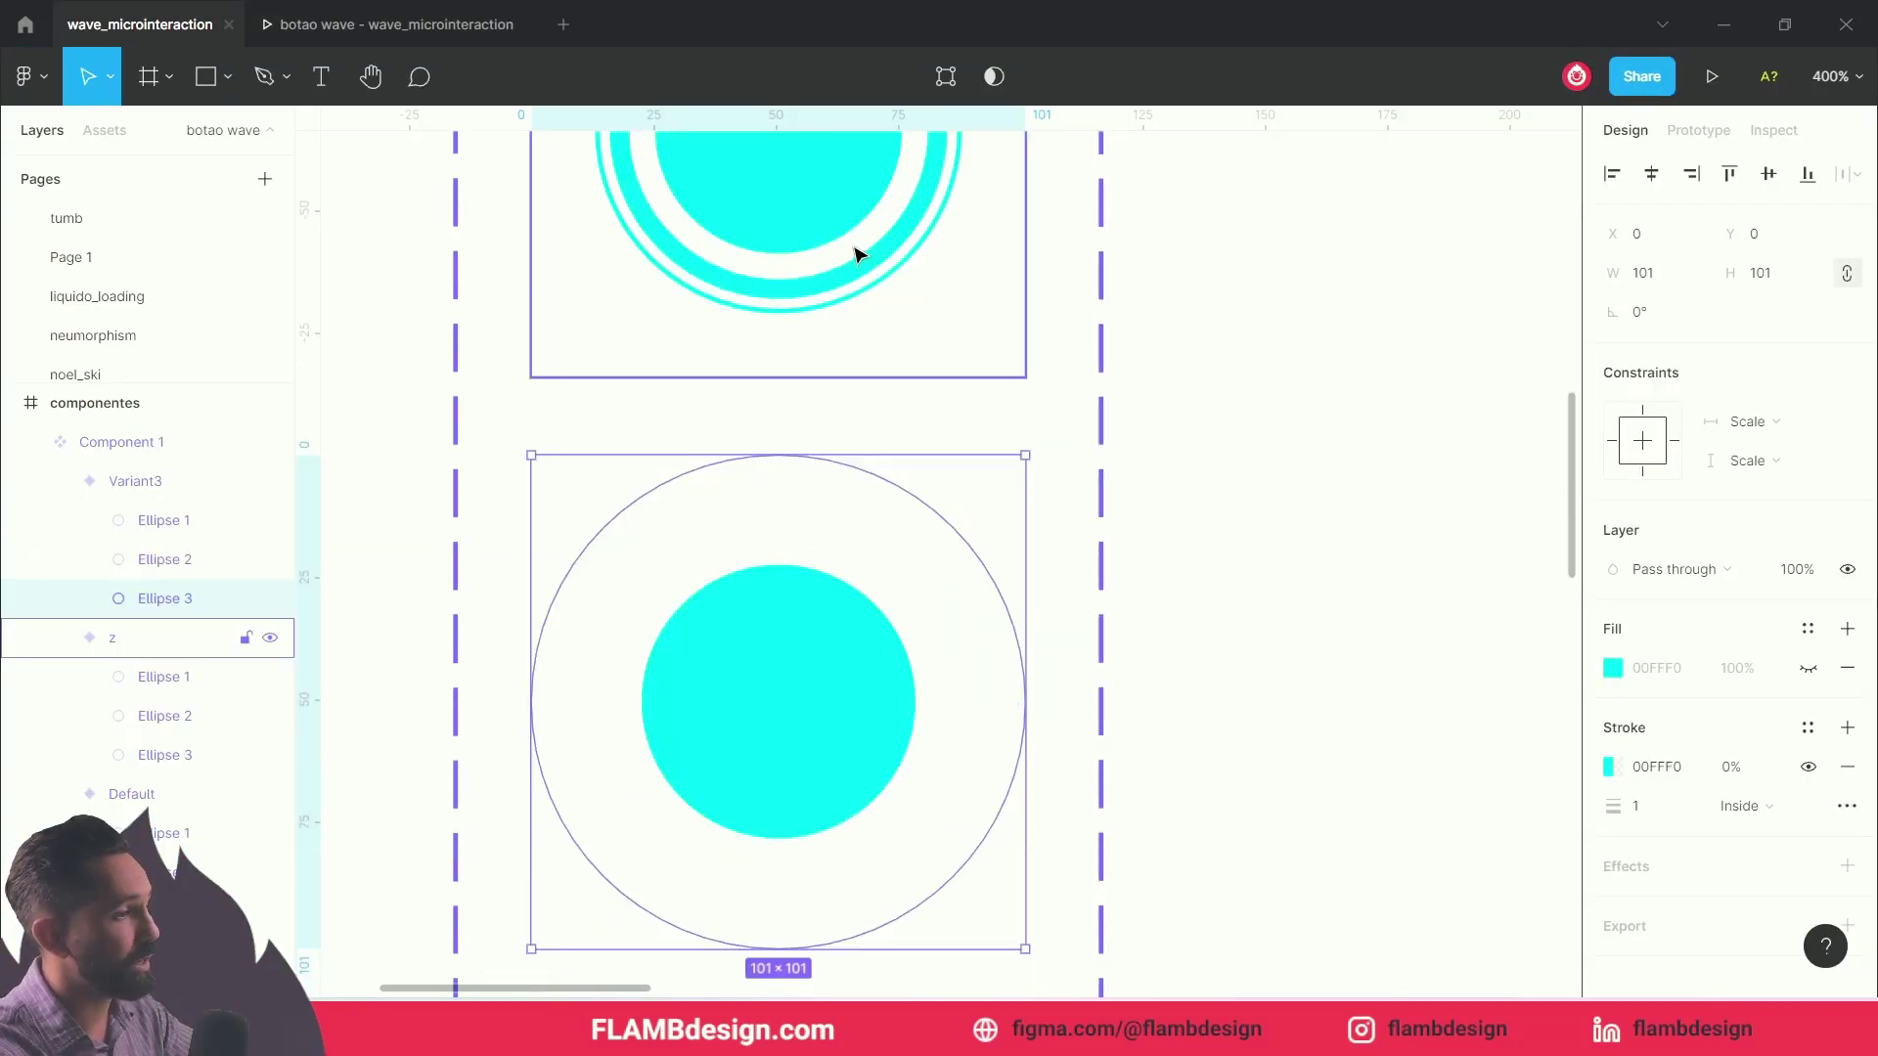
Step: Set variant z's After delay transition to 300ms and return to the prototype preview
{"action": "left_click", "coordinate": [861, 250]}
{"action": "left_click", "coordinate": [1699, 131]}
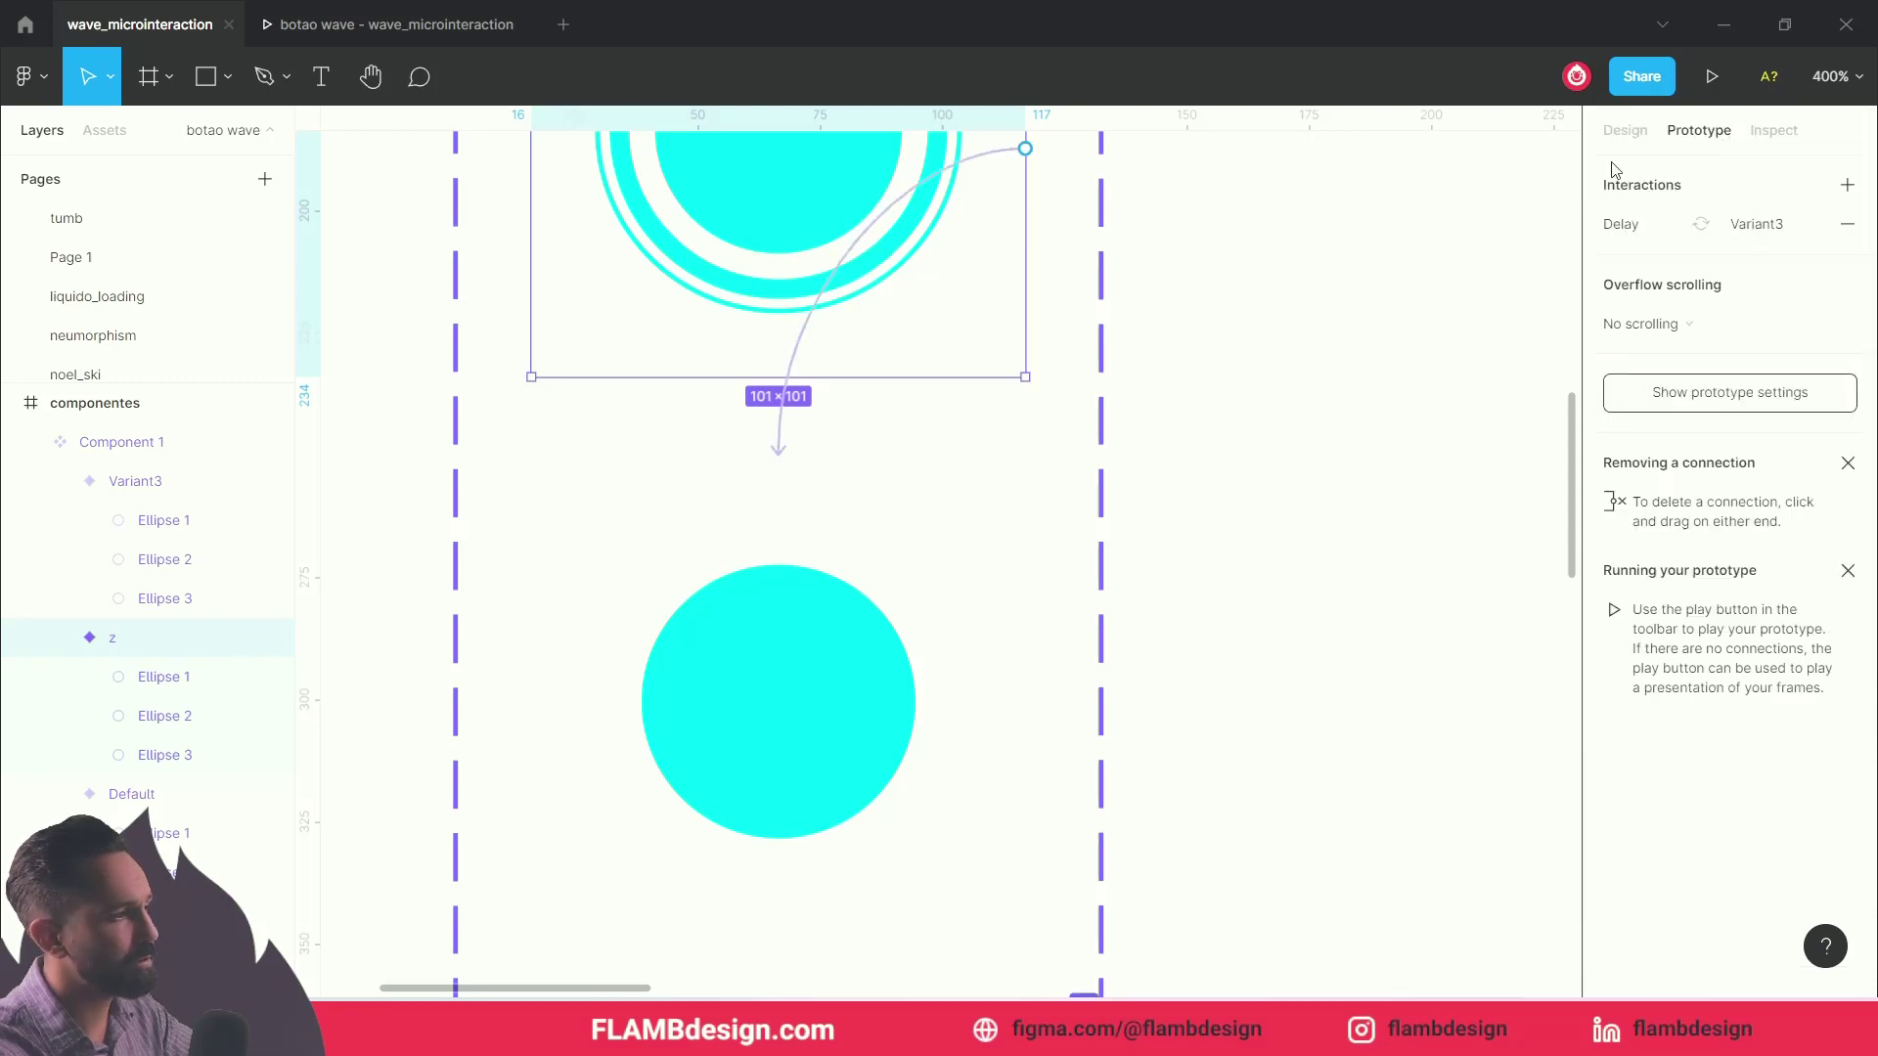
{"action": "left_click", "coordinate": [820, 311]}
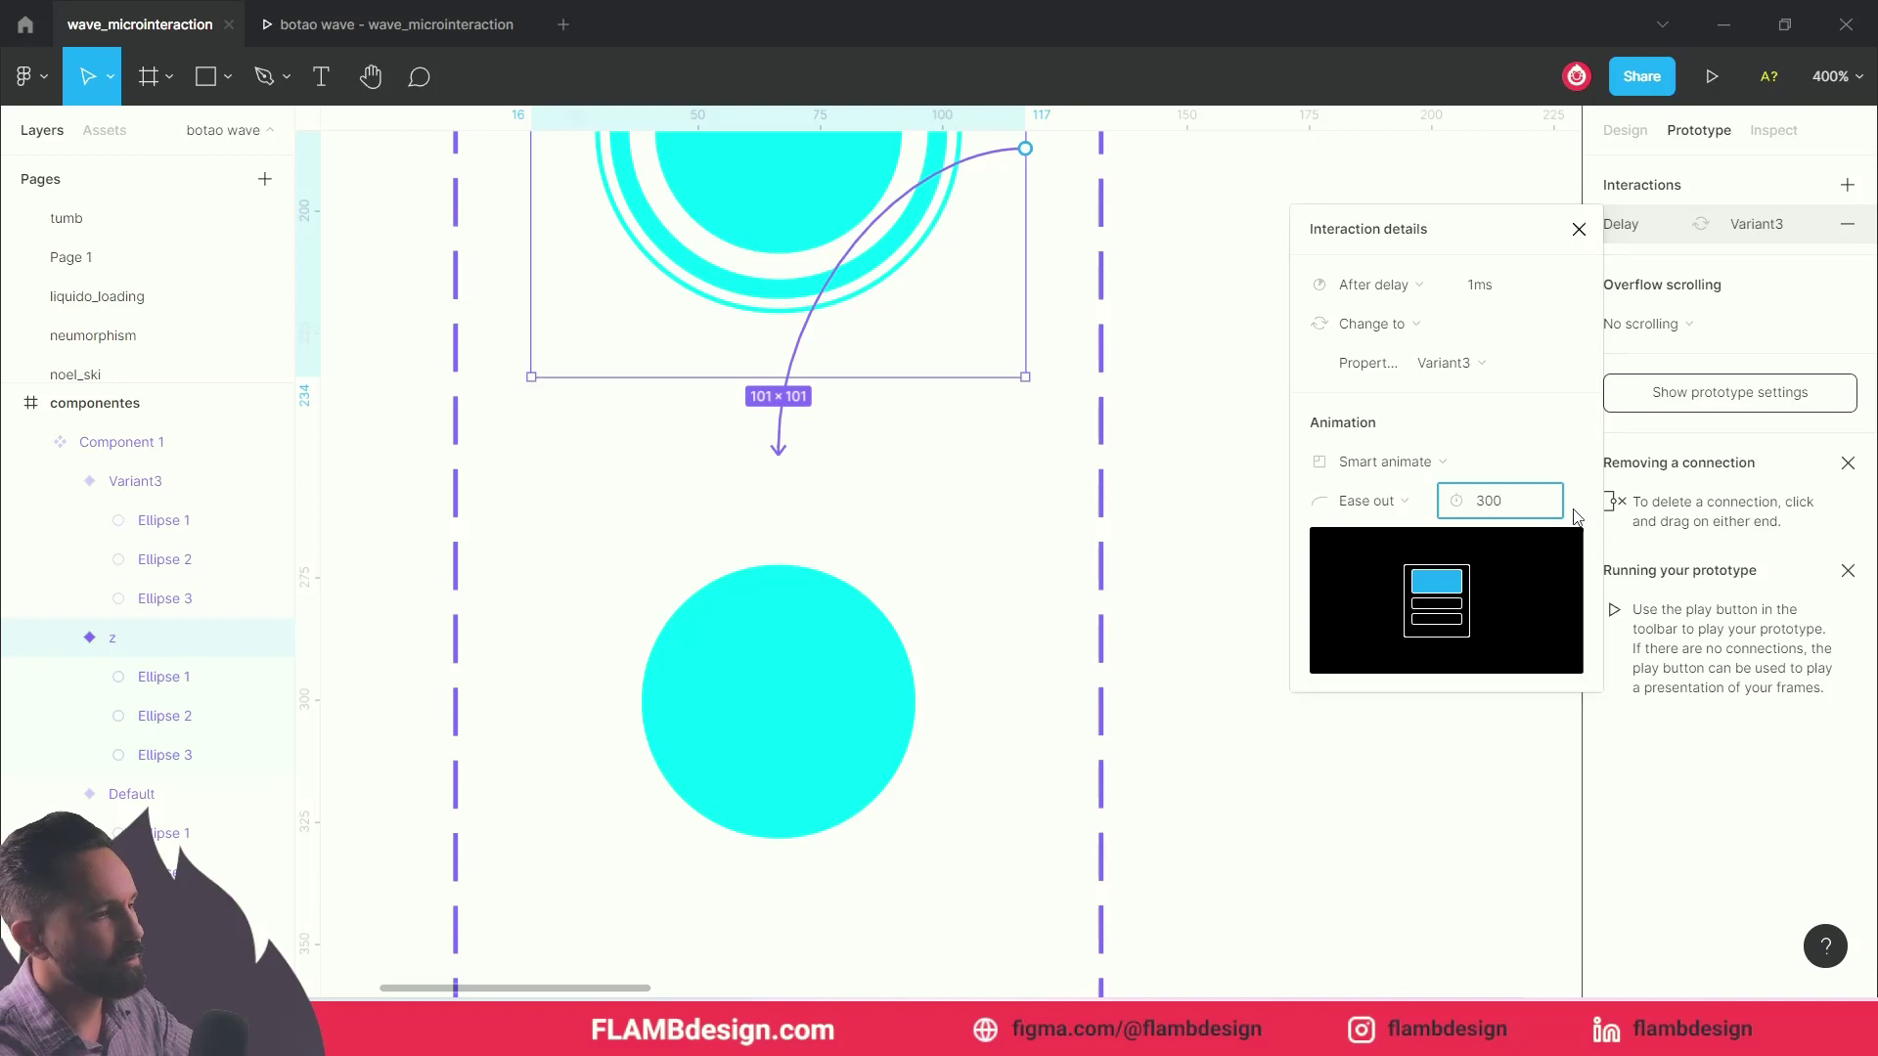
{"action": "key", "text": "Return"}
{"action": "left_click", "coordinate": [486, 29]}
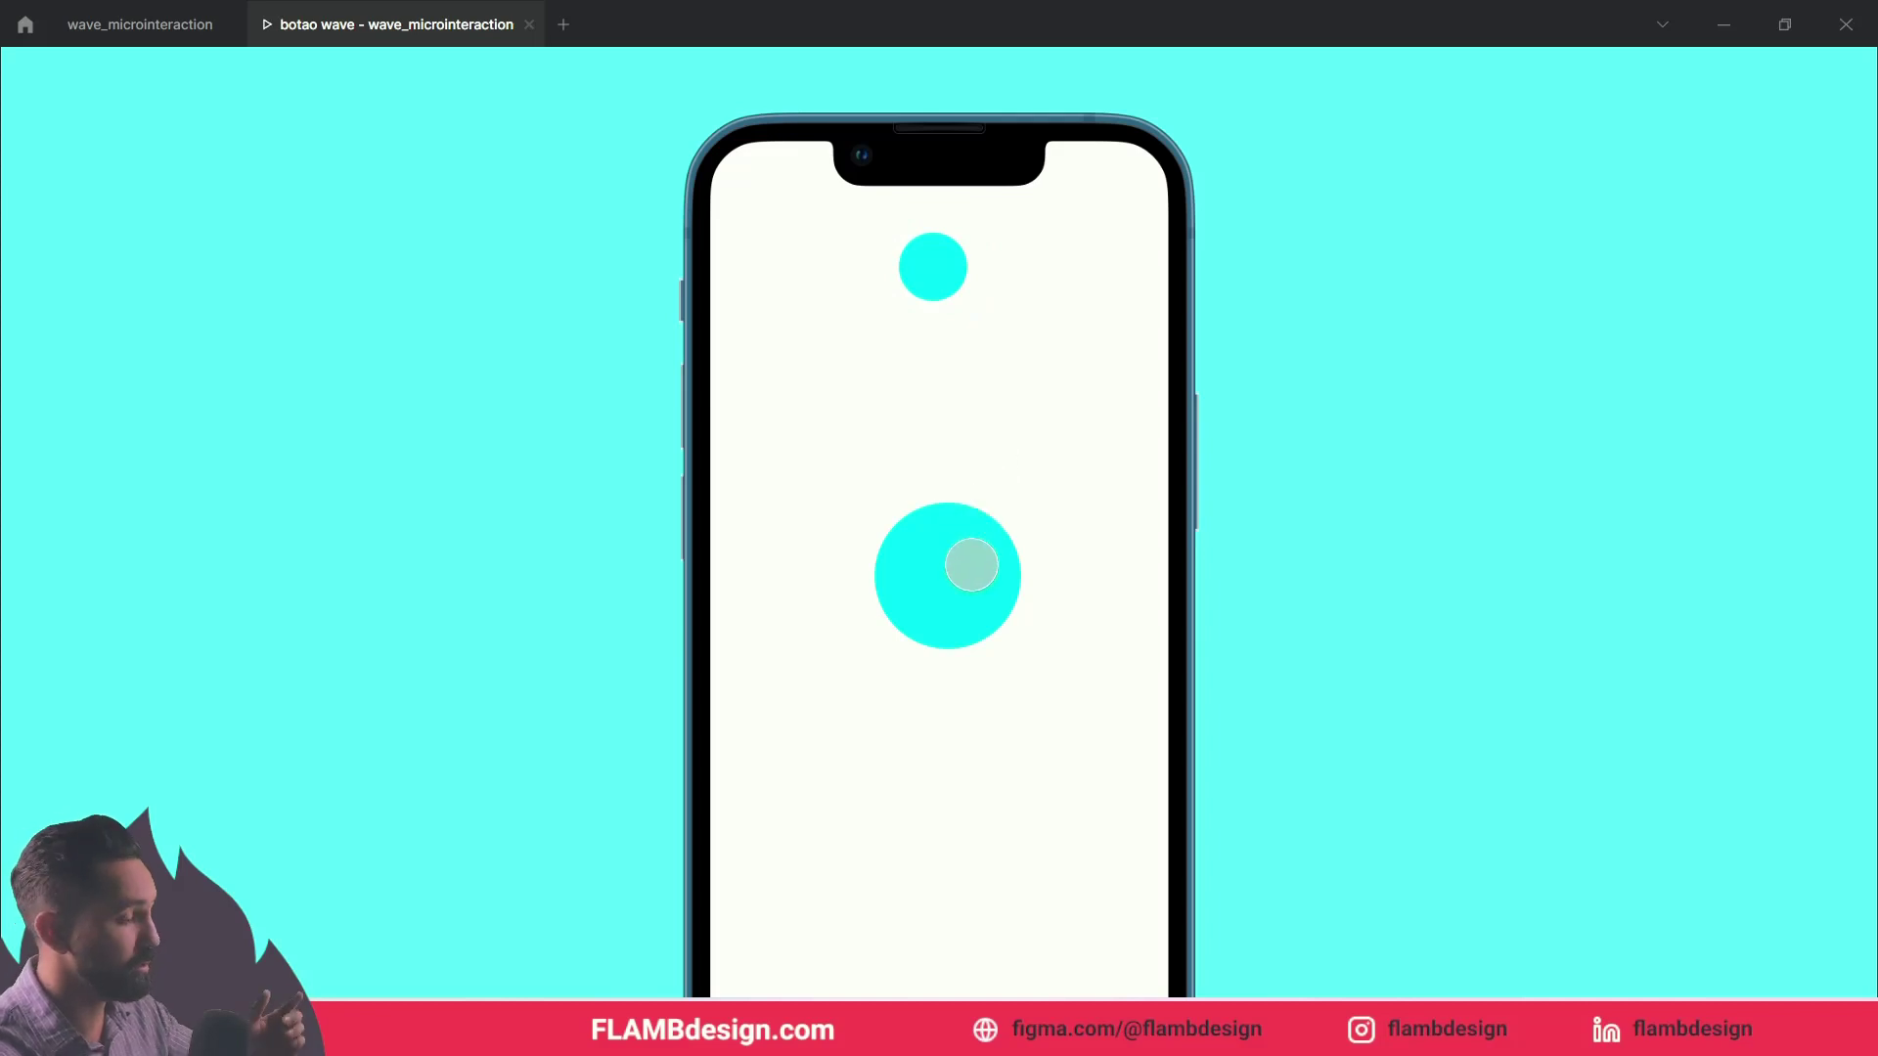
Step: Retest the 300ms waves by tapping the large and small buttons, then return to the editor
{"action": "left_click", "coordinate": [968, 561]}
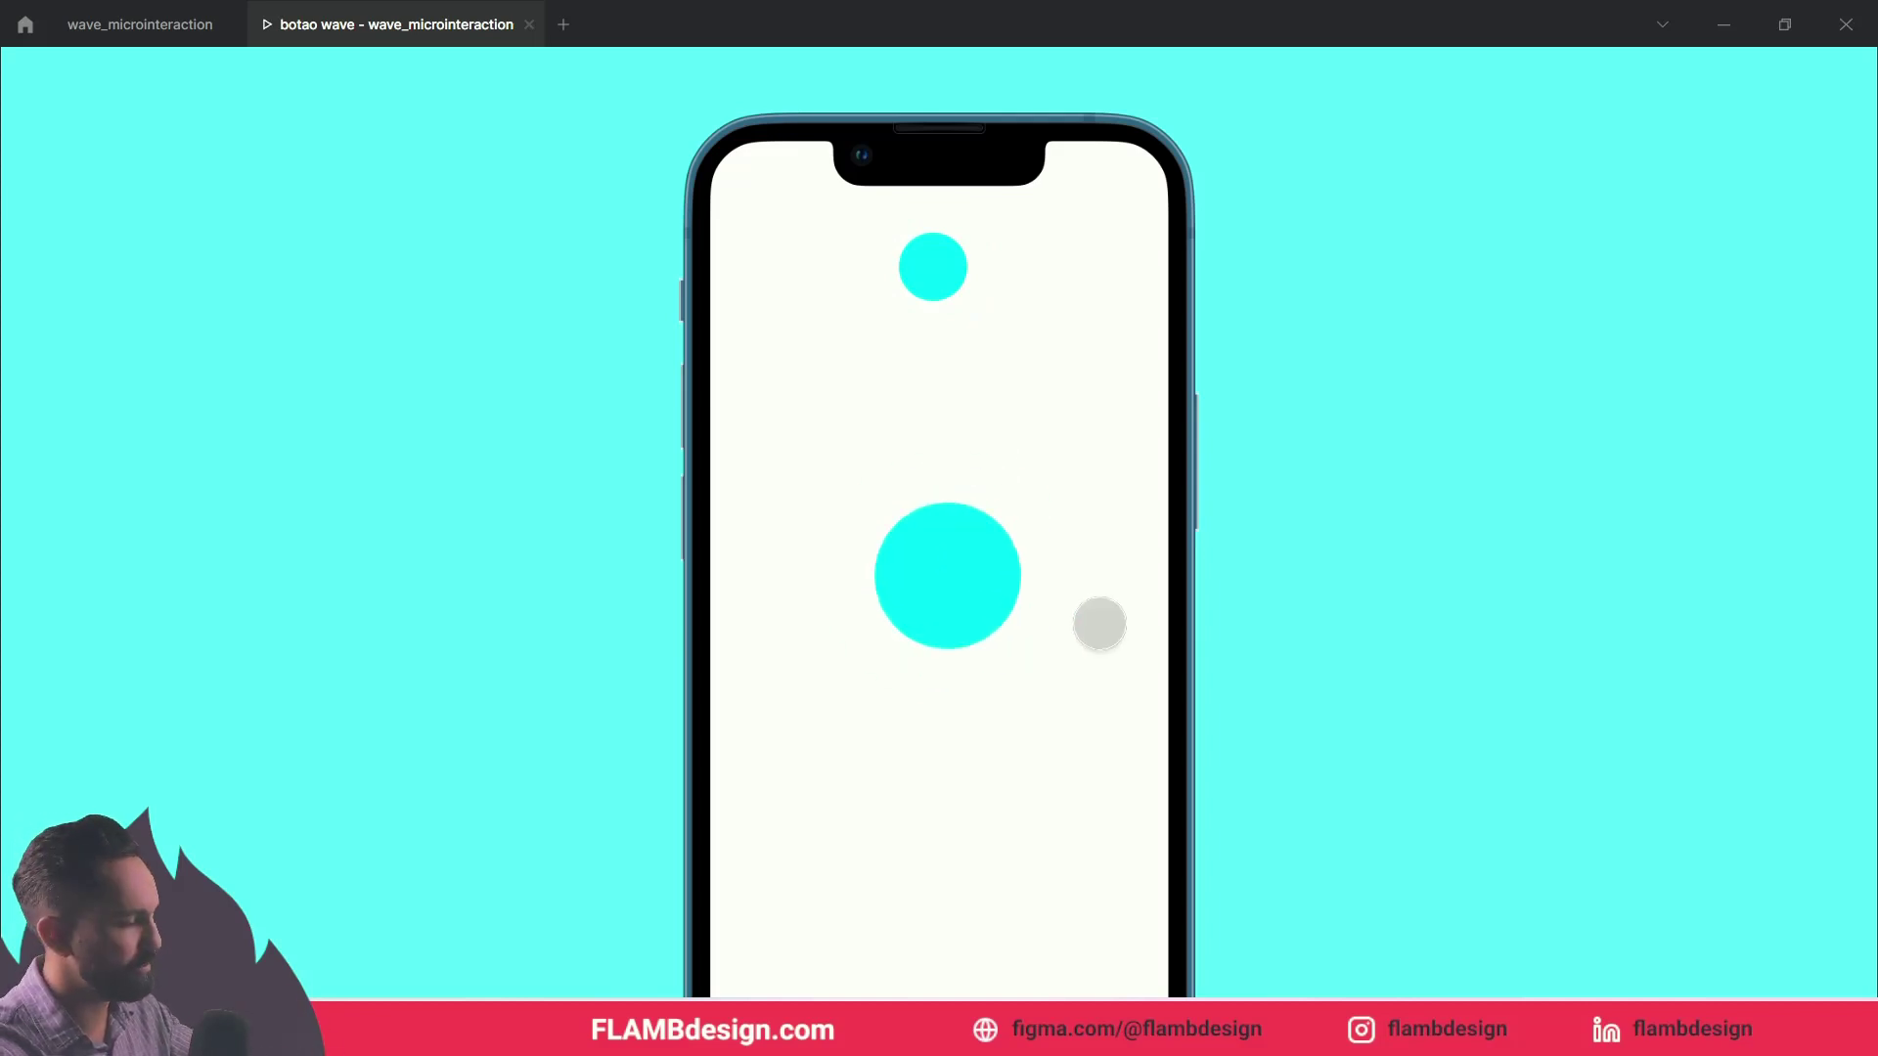
{"action": "left_click", "coordinate": [1002, 596]}
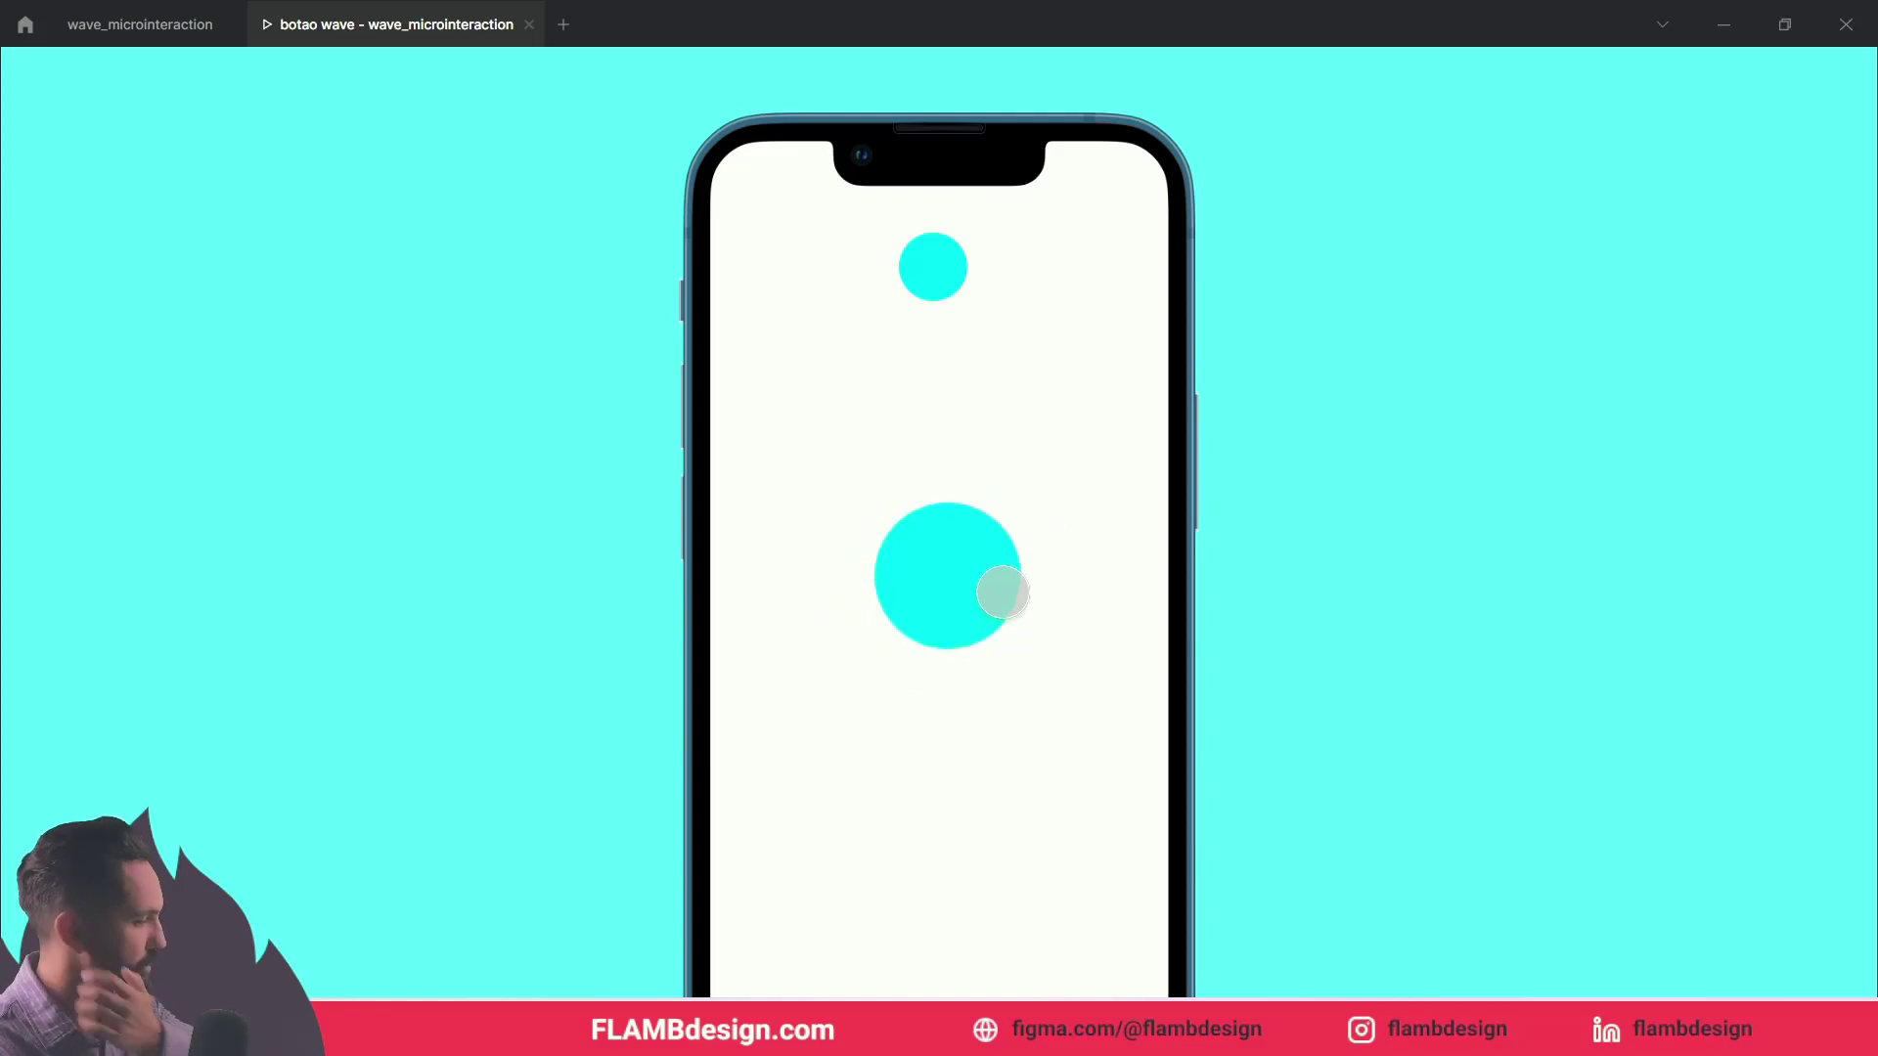
{"action": "left_click", "coordinate": [1002, 597]}
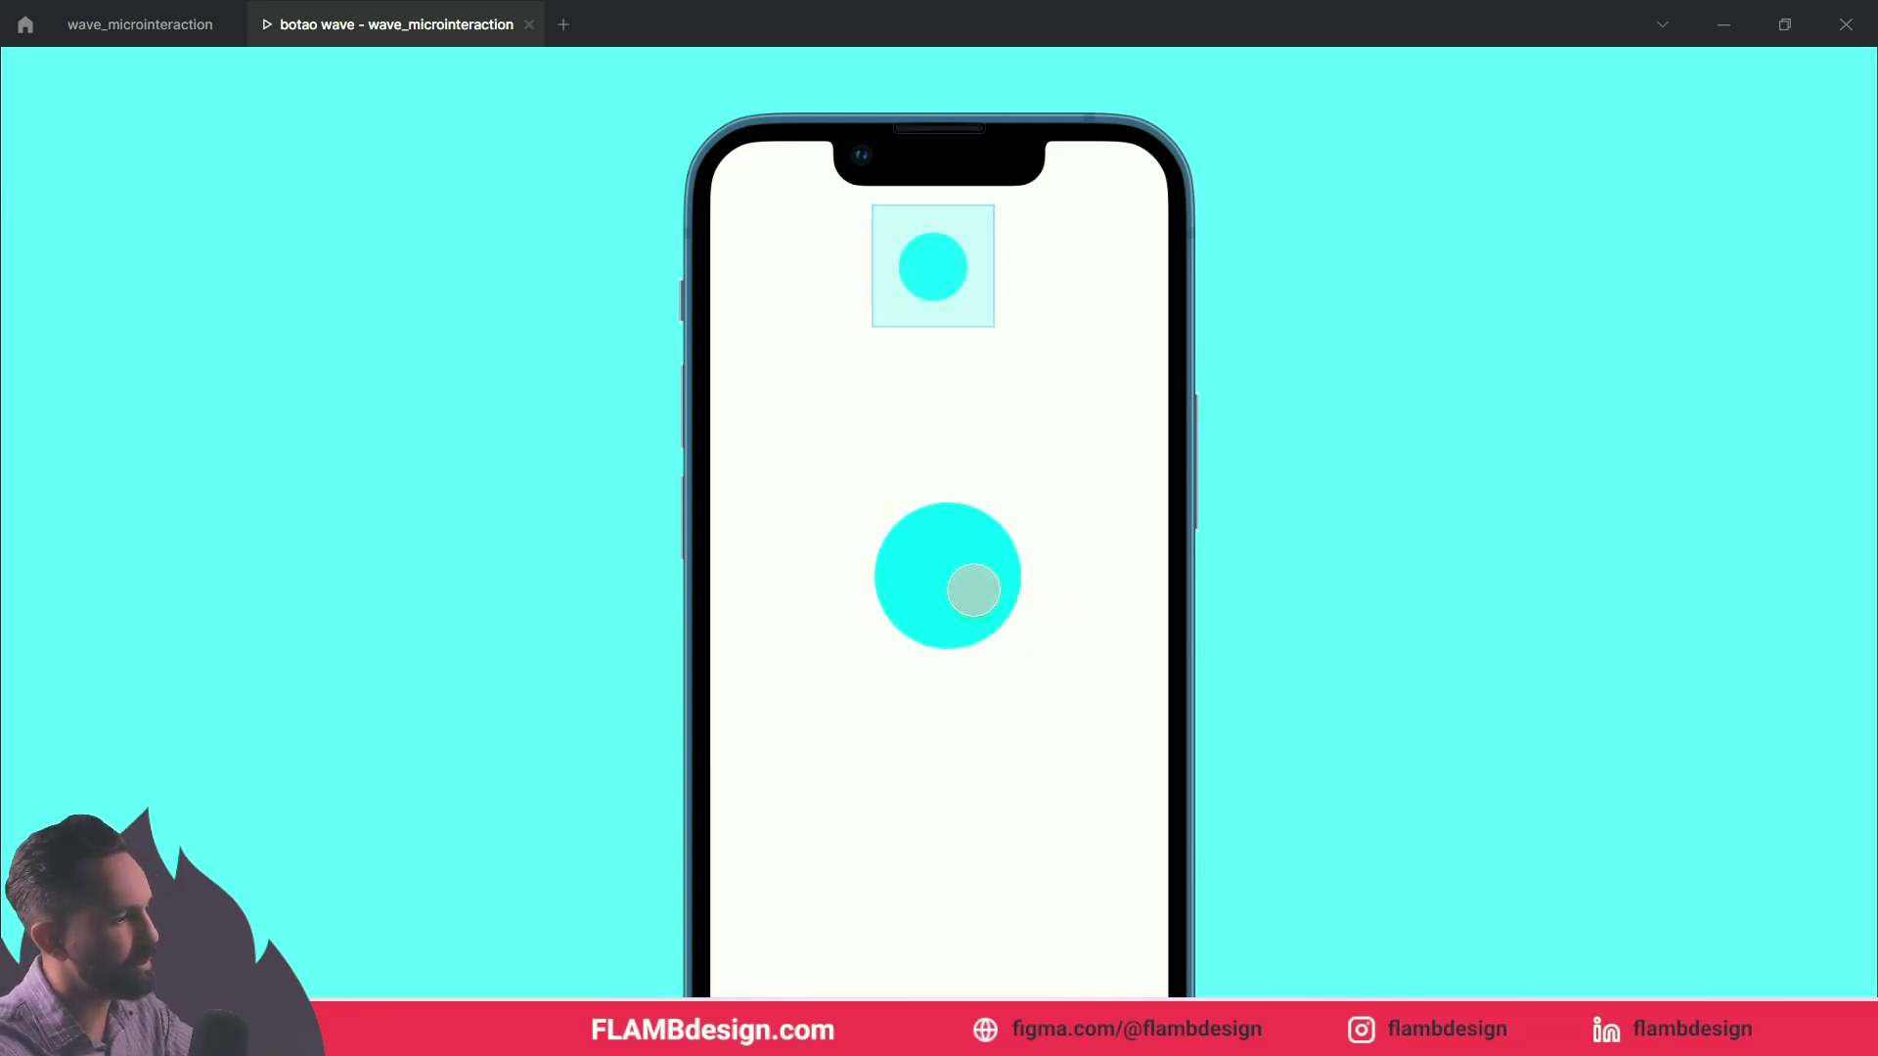
{"action": "left_click", "coordinate": [973, 590]}
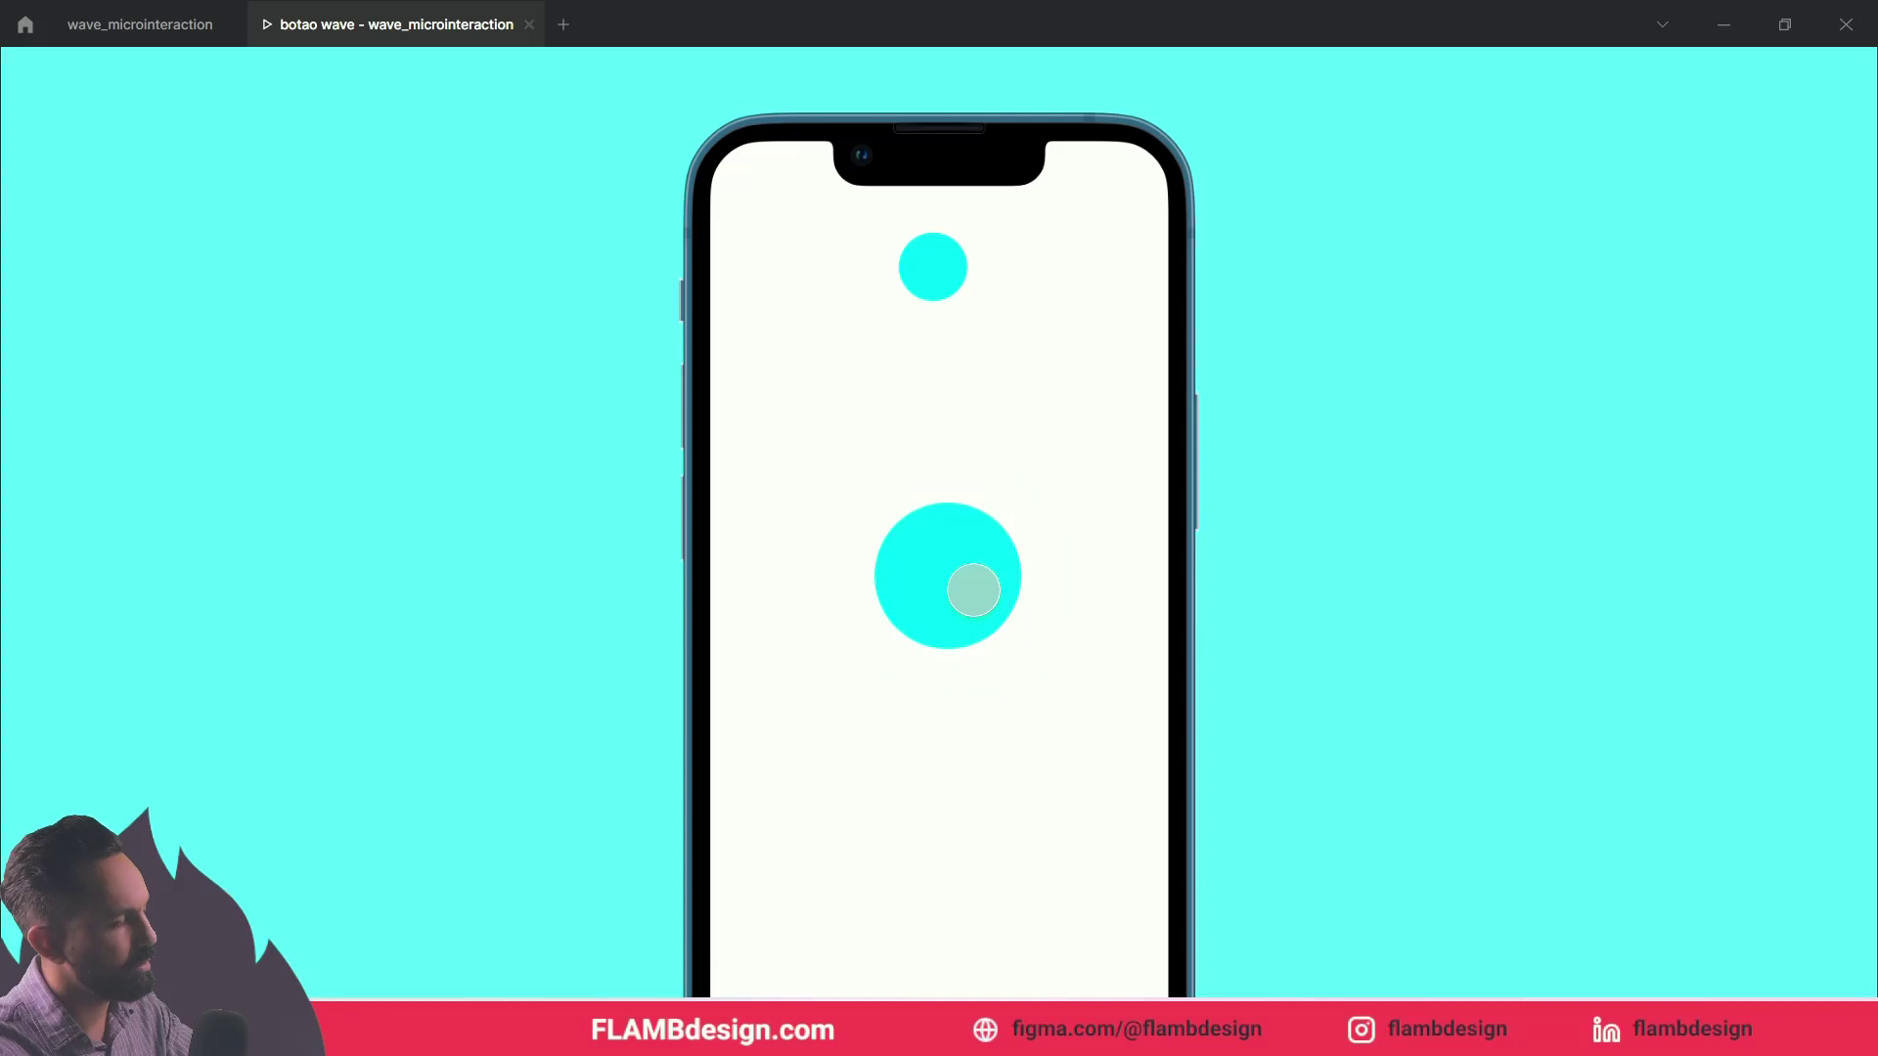
{"action": "left_click", "coordinate": [973, 590]}
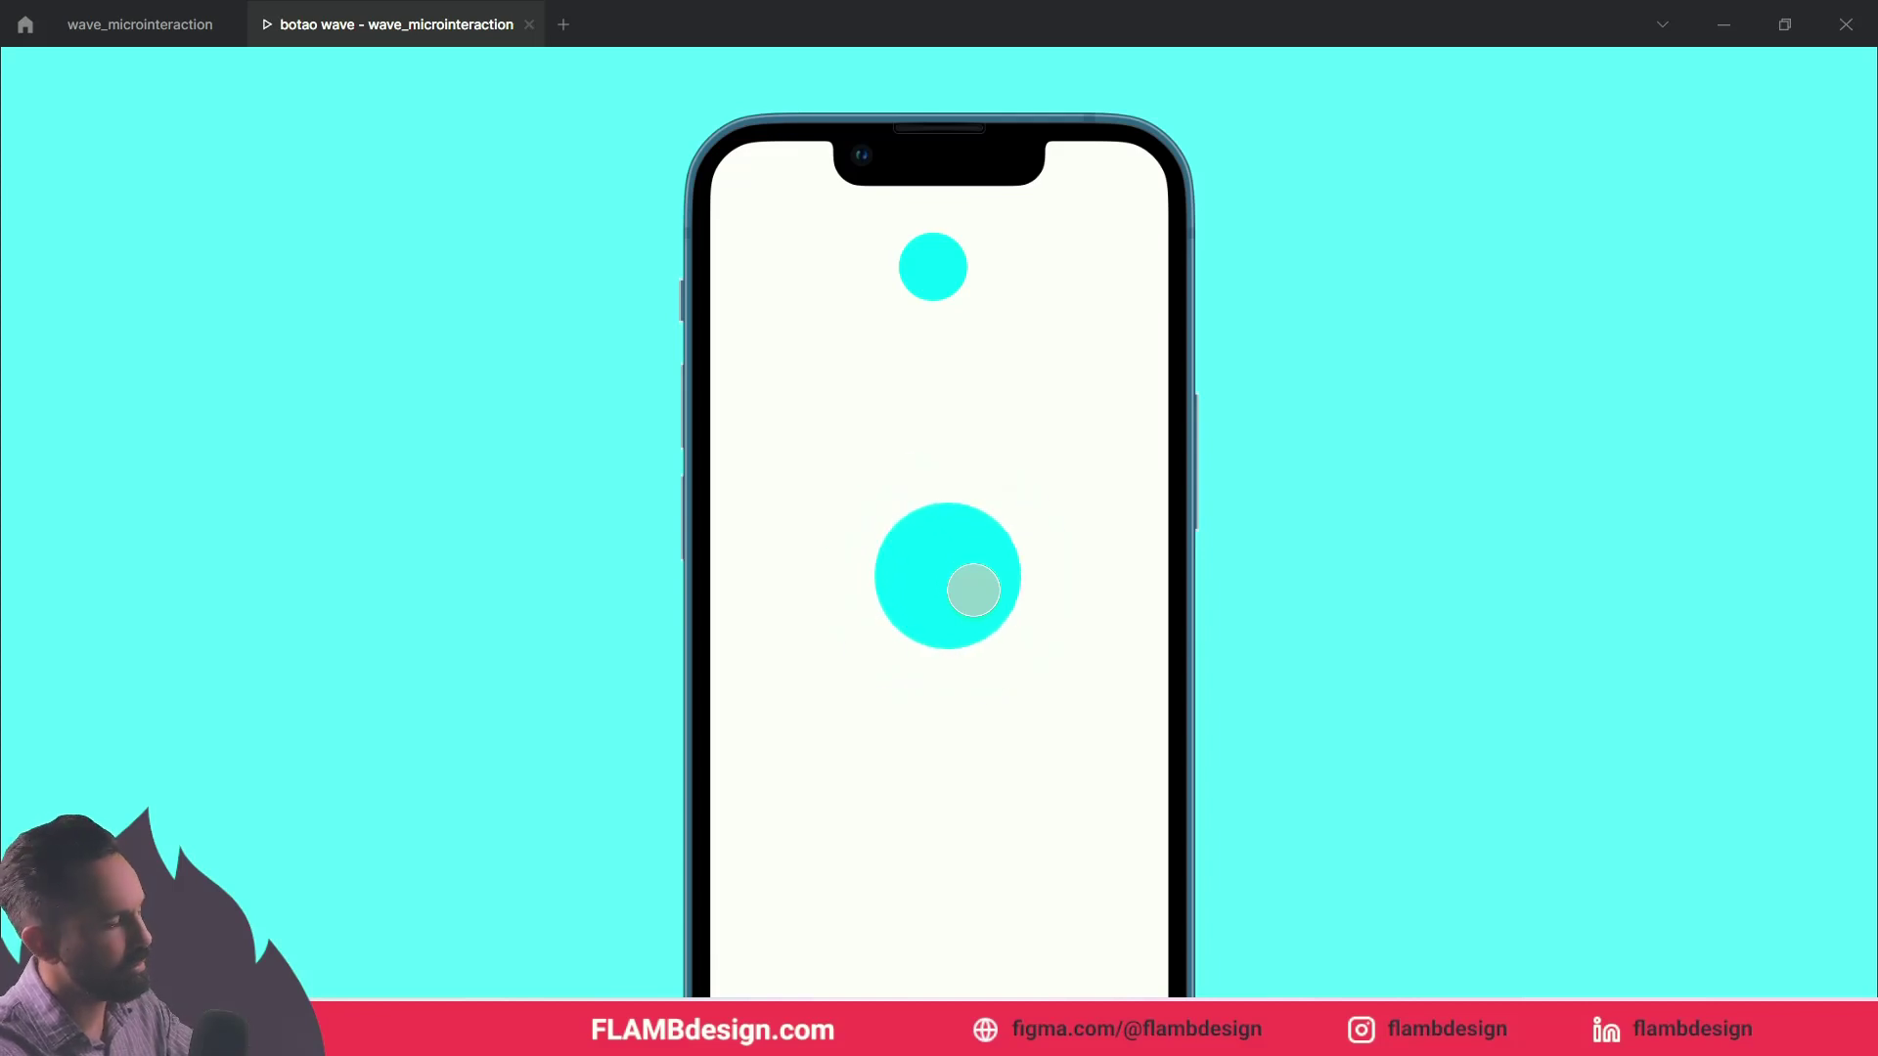
{"action": "left_click", "coordinate": [973, 589]}
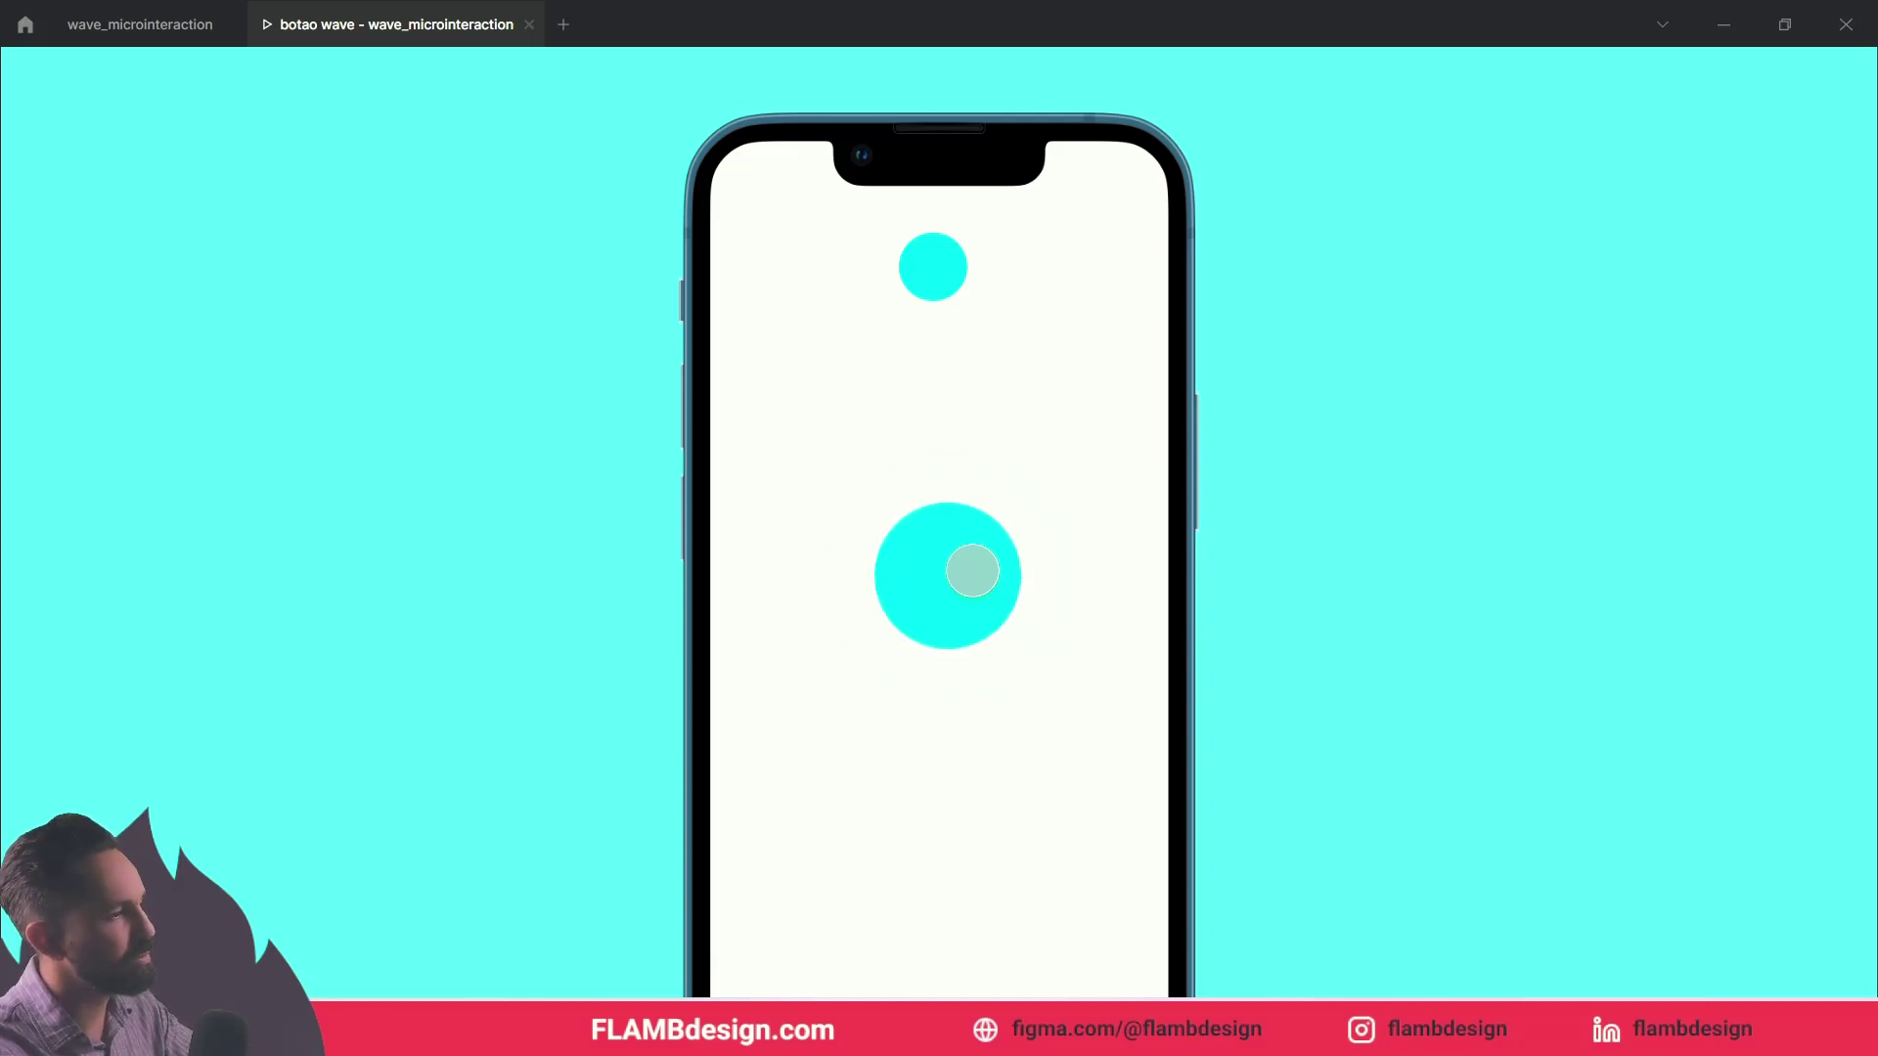
{"action": "left_click", "coordinate": [973, 570]}
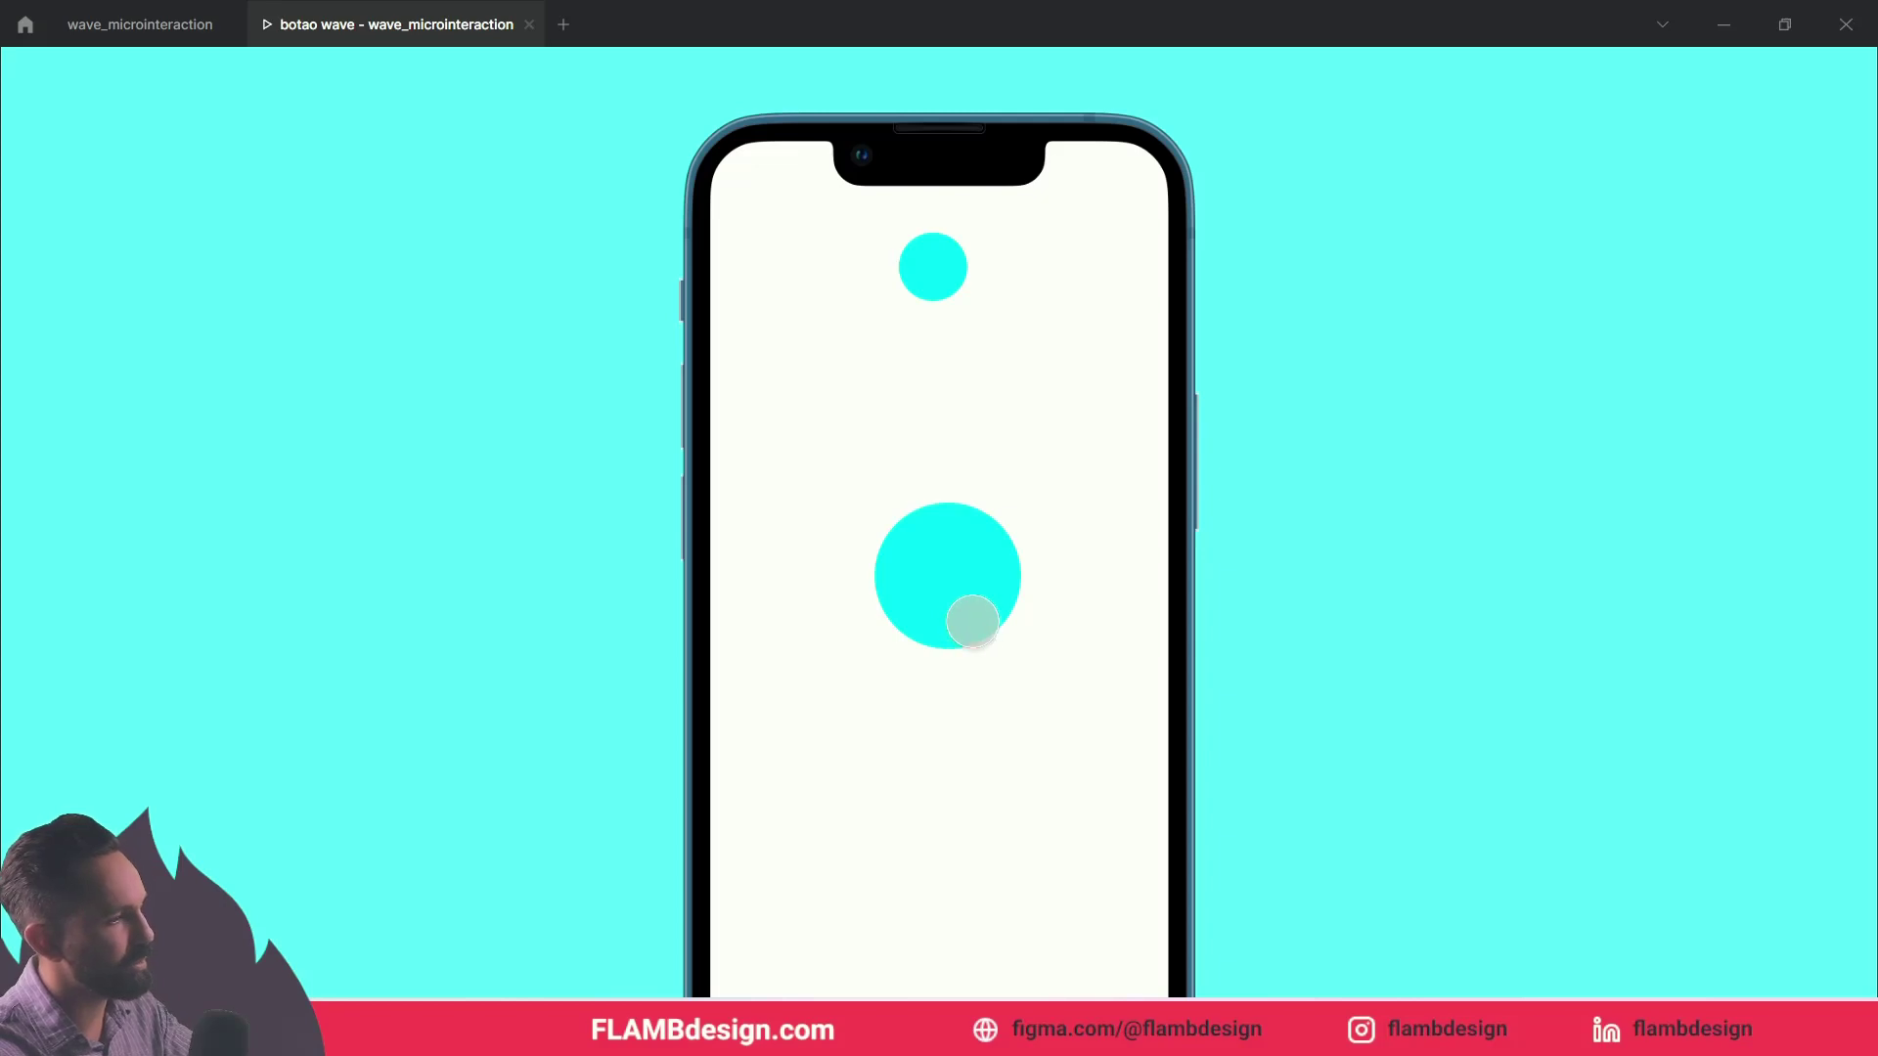
{"action": "left_click", "coordinate": [969, 613]}
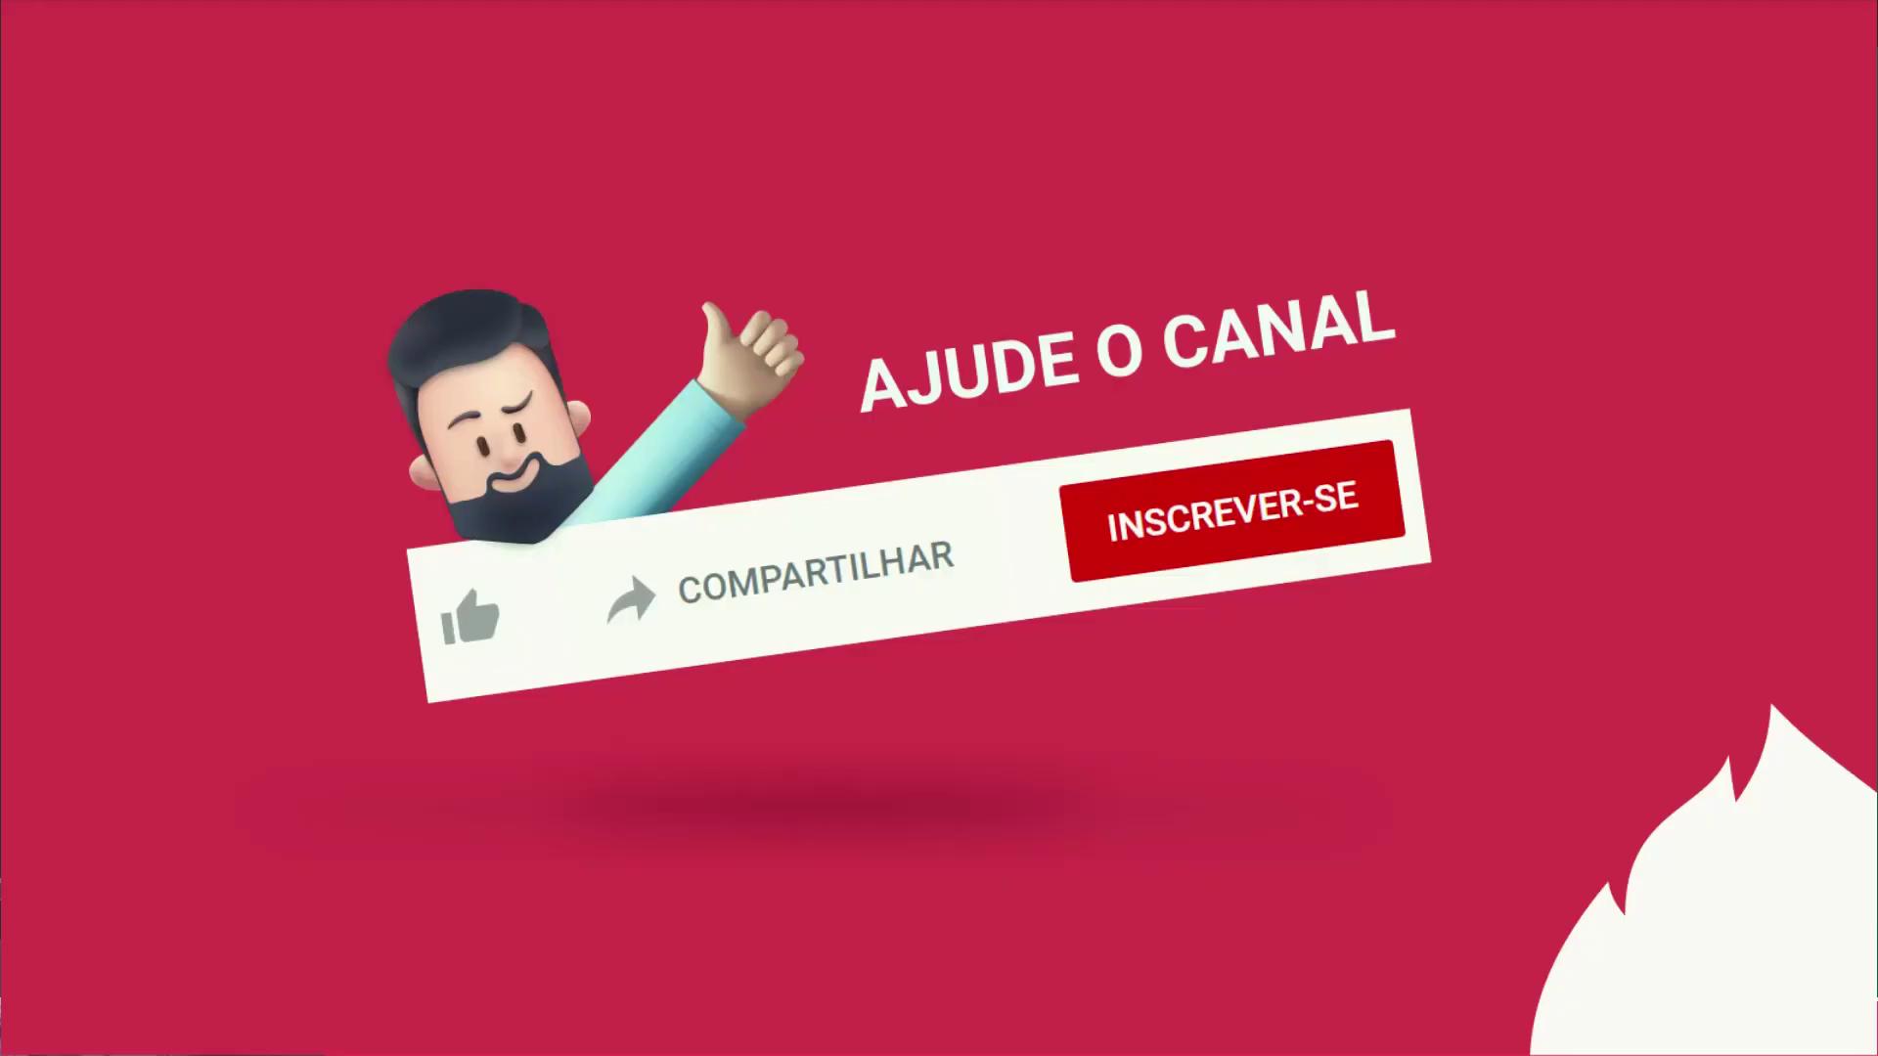
{"action": "left_click", "coordinate": [965, 578]}
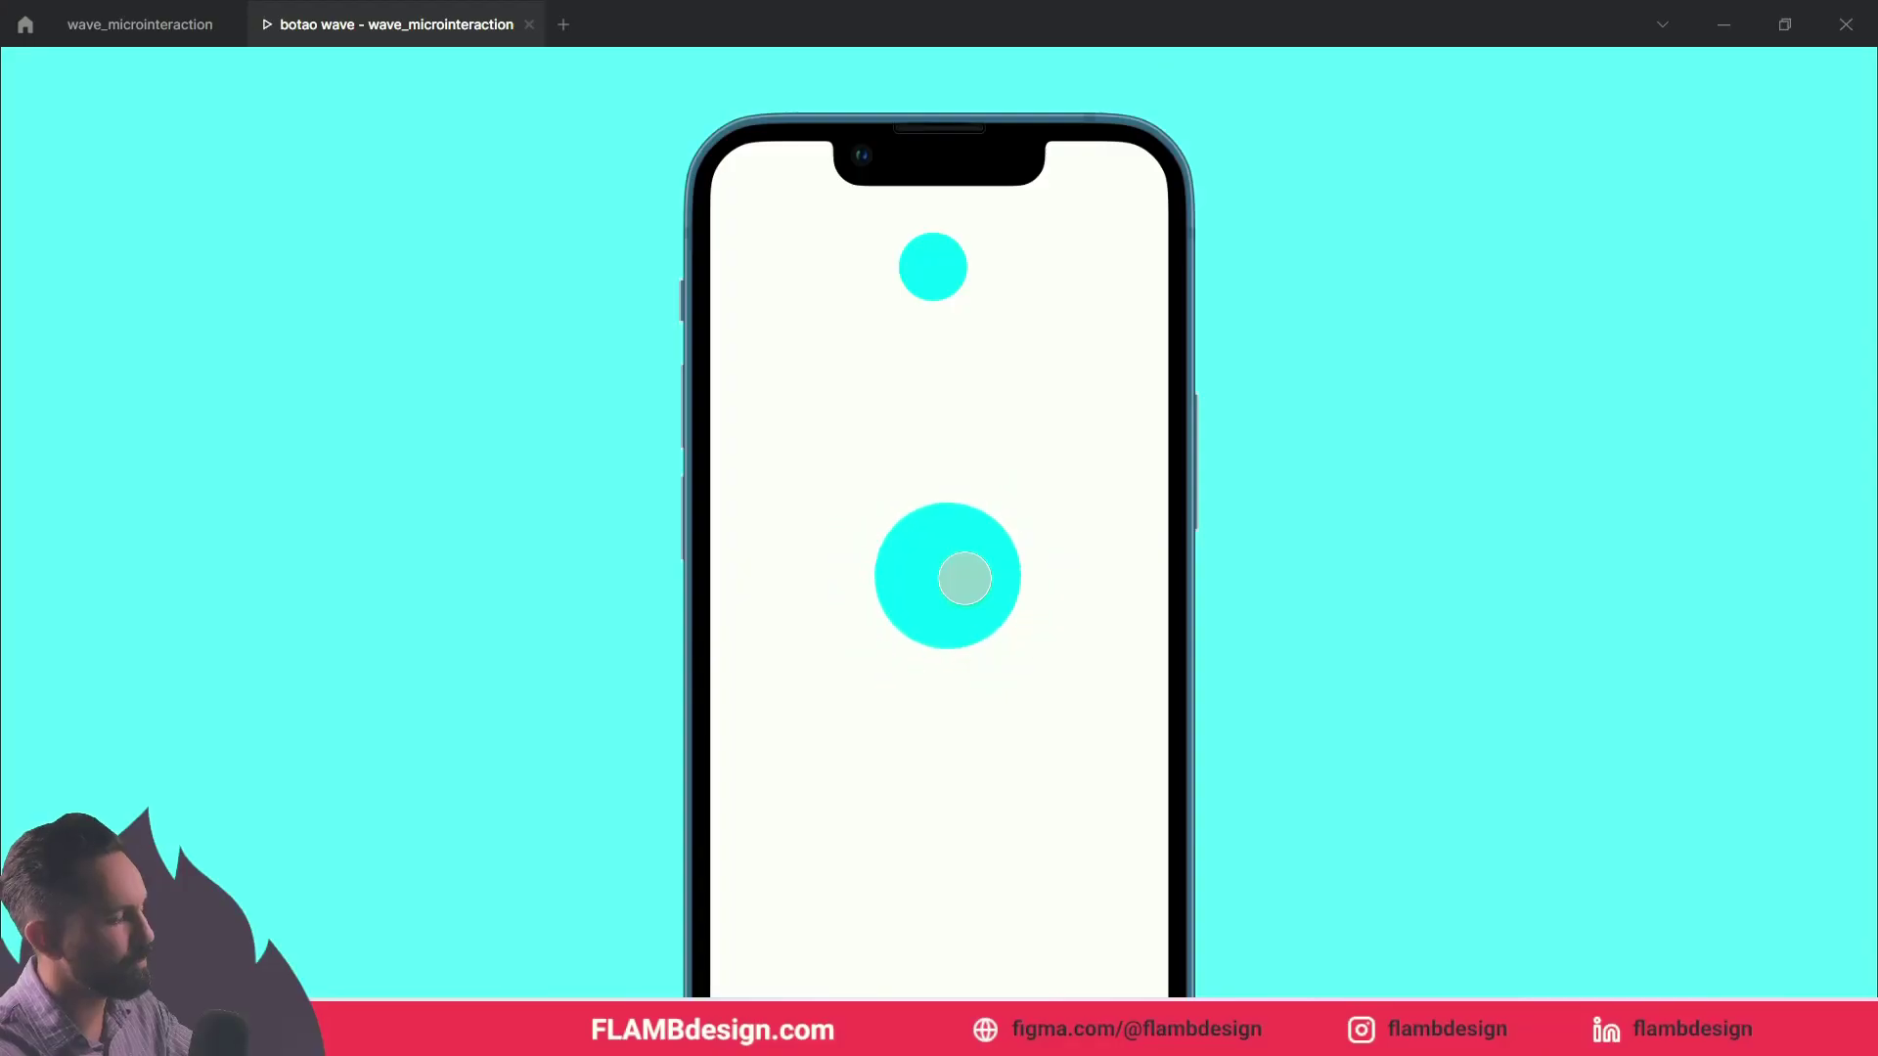
{"action": "left_click", "coordinate": [964, 578]}
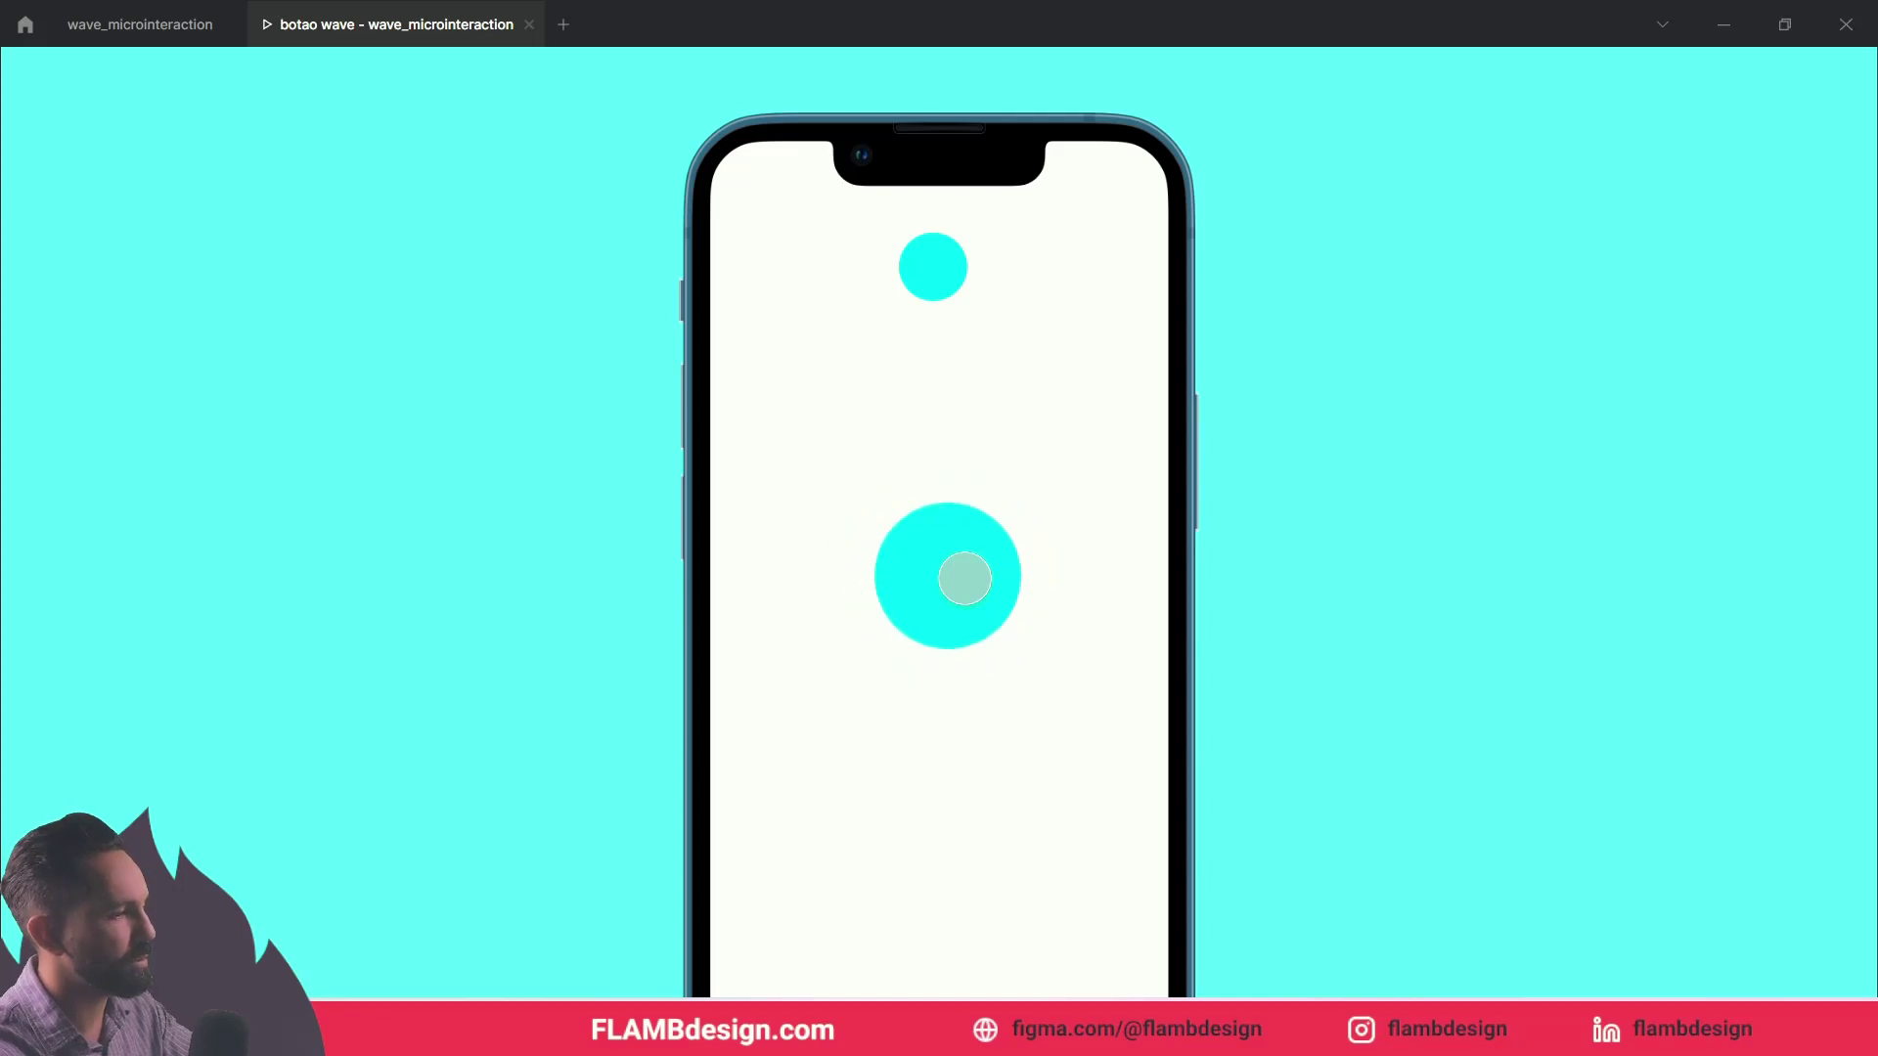
{"action": "left_click", "coordinate": [964, 578]}
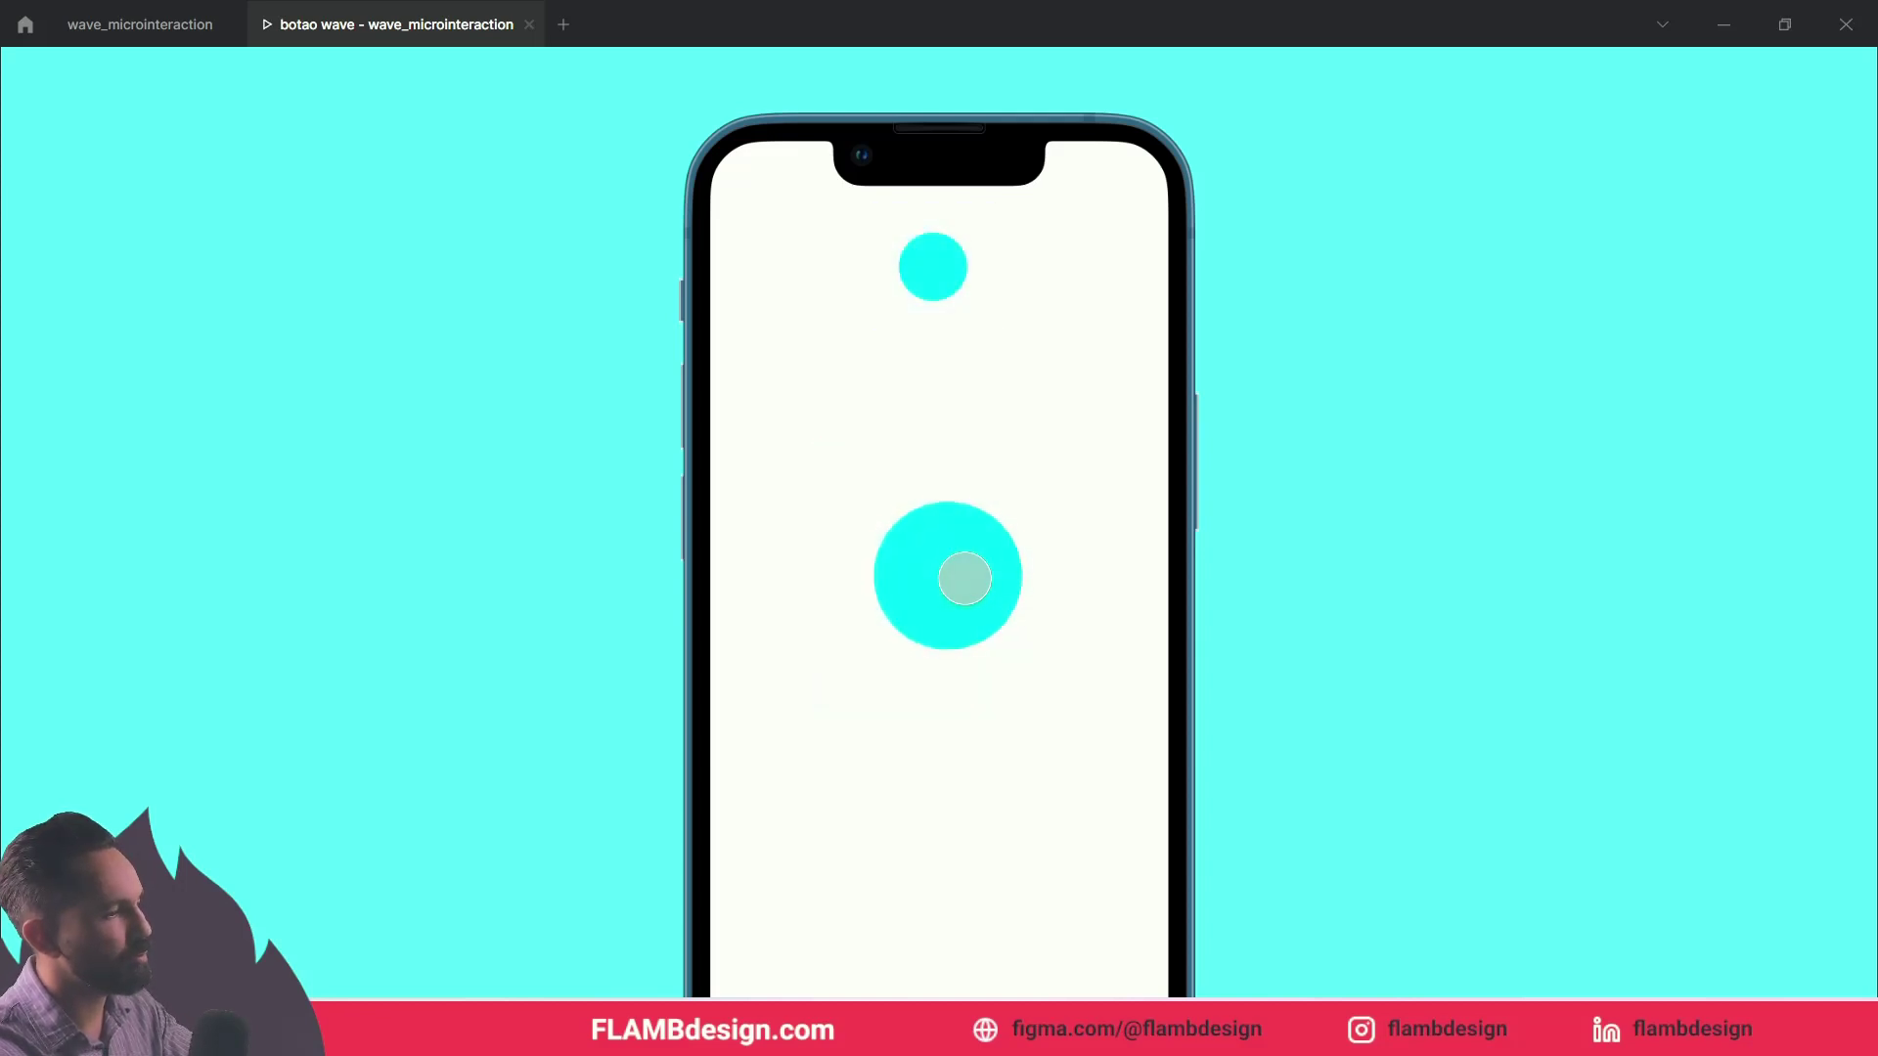
{"action": "left_click", "coordinate": [928, 280]}
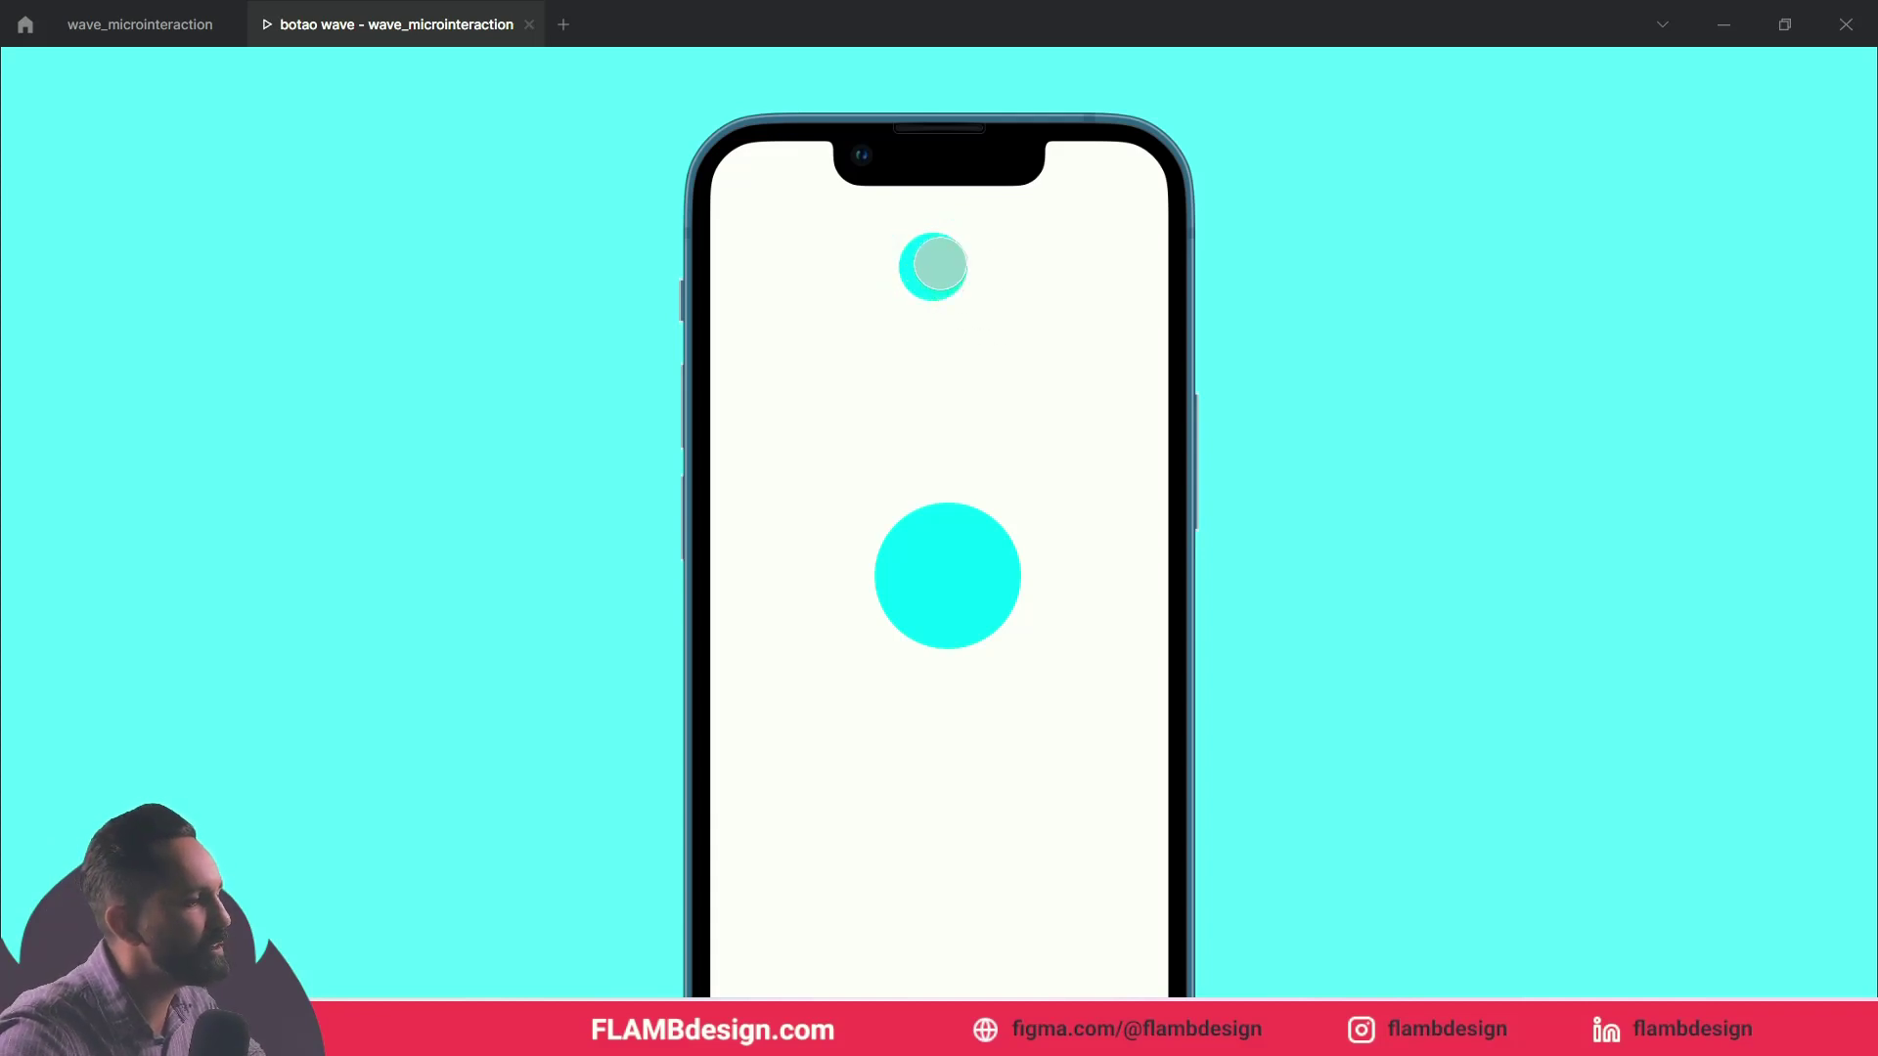
{"action": "left_click", "coordinate": [941, 266]}
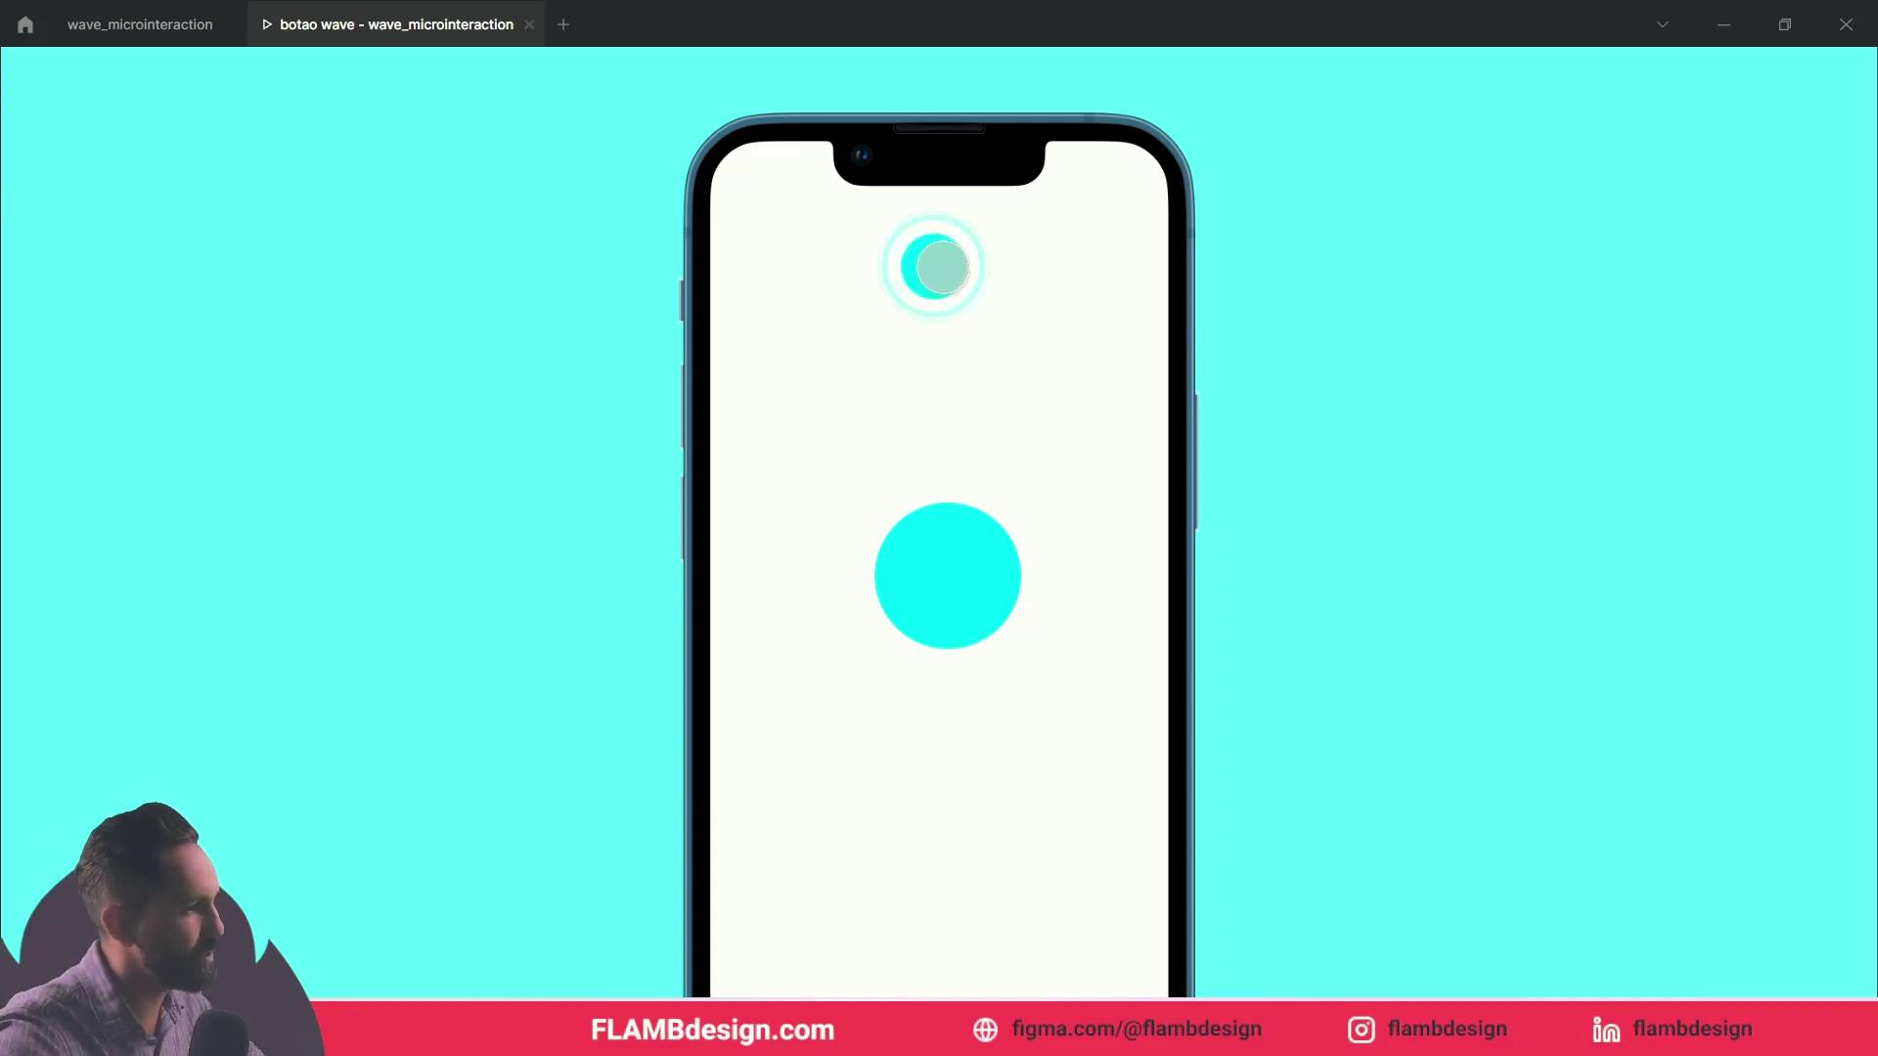
{"action": "left_click", "coordinate": [157, 29]}
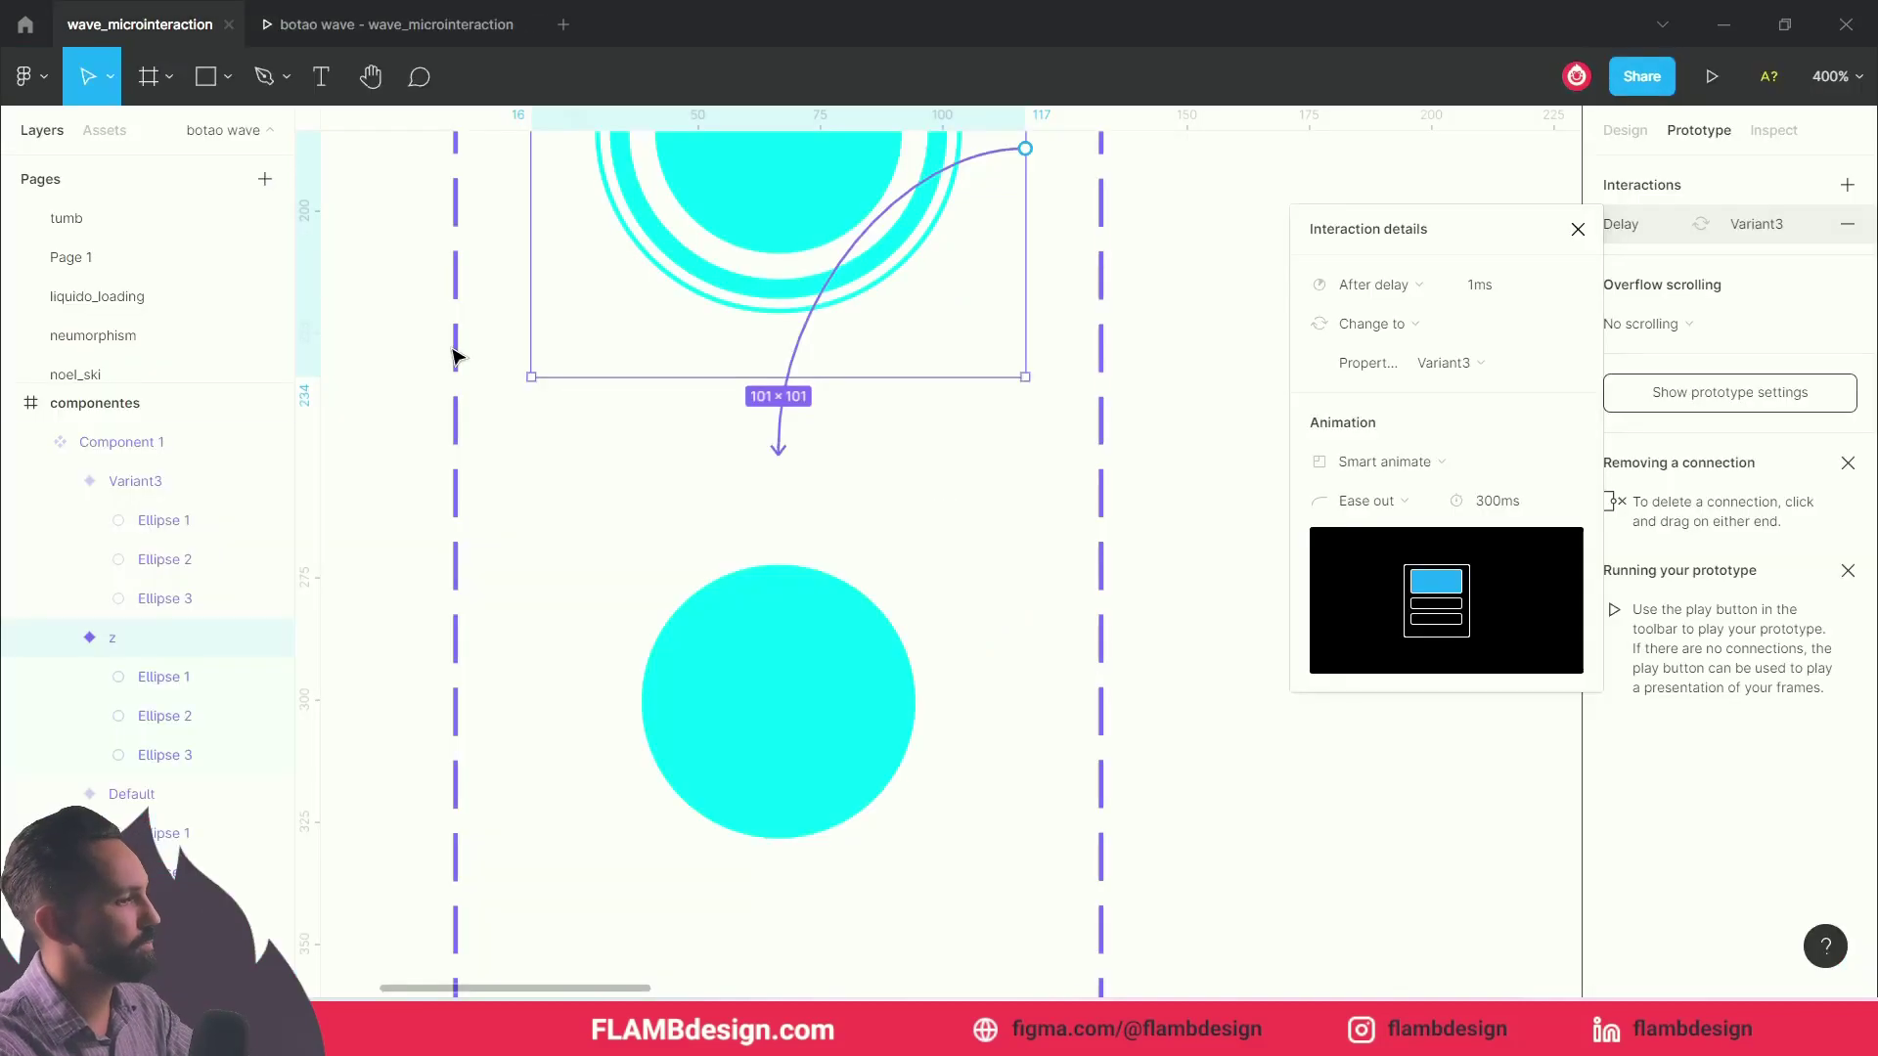
Step: Zoom out, clear the selection and pan to show the whole three-variant button set
{"action": "key", "text": "minus"}
{"action": "key", "text": "minus"}
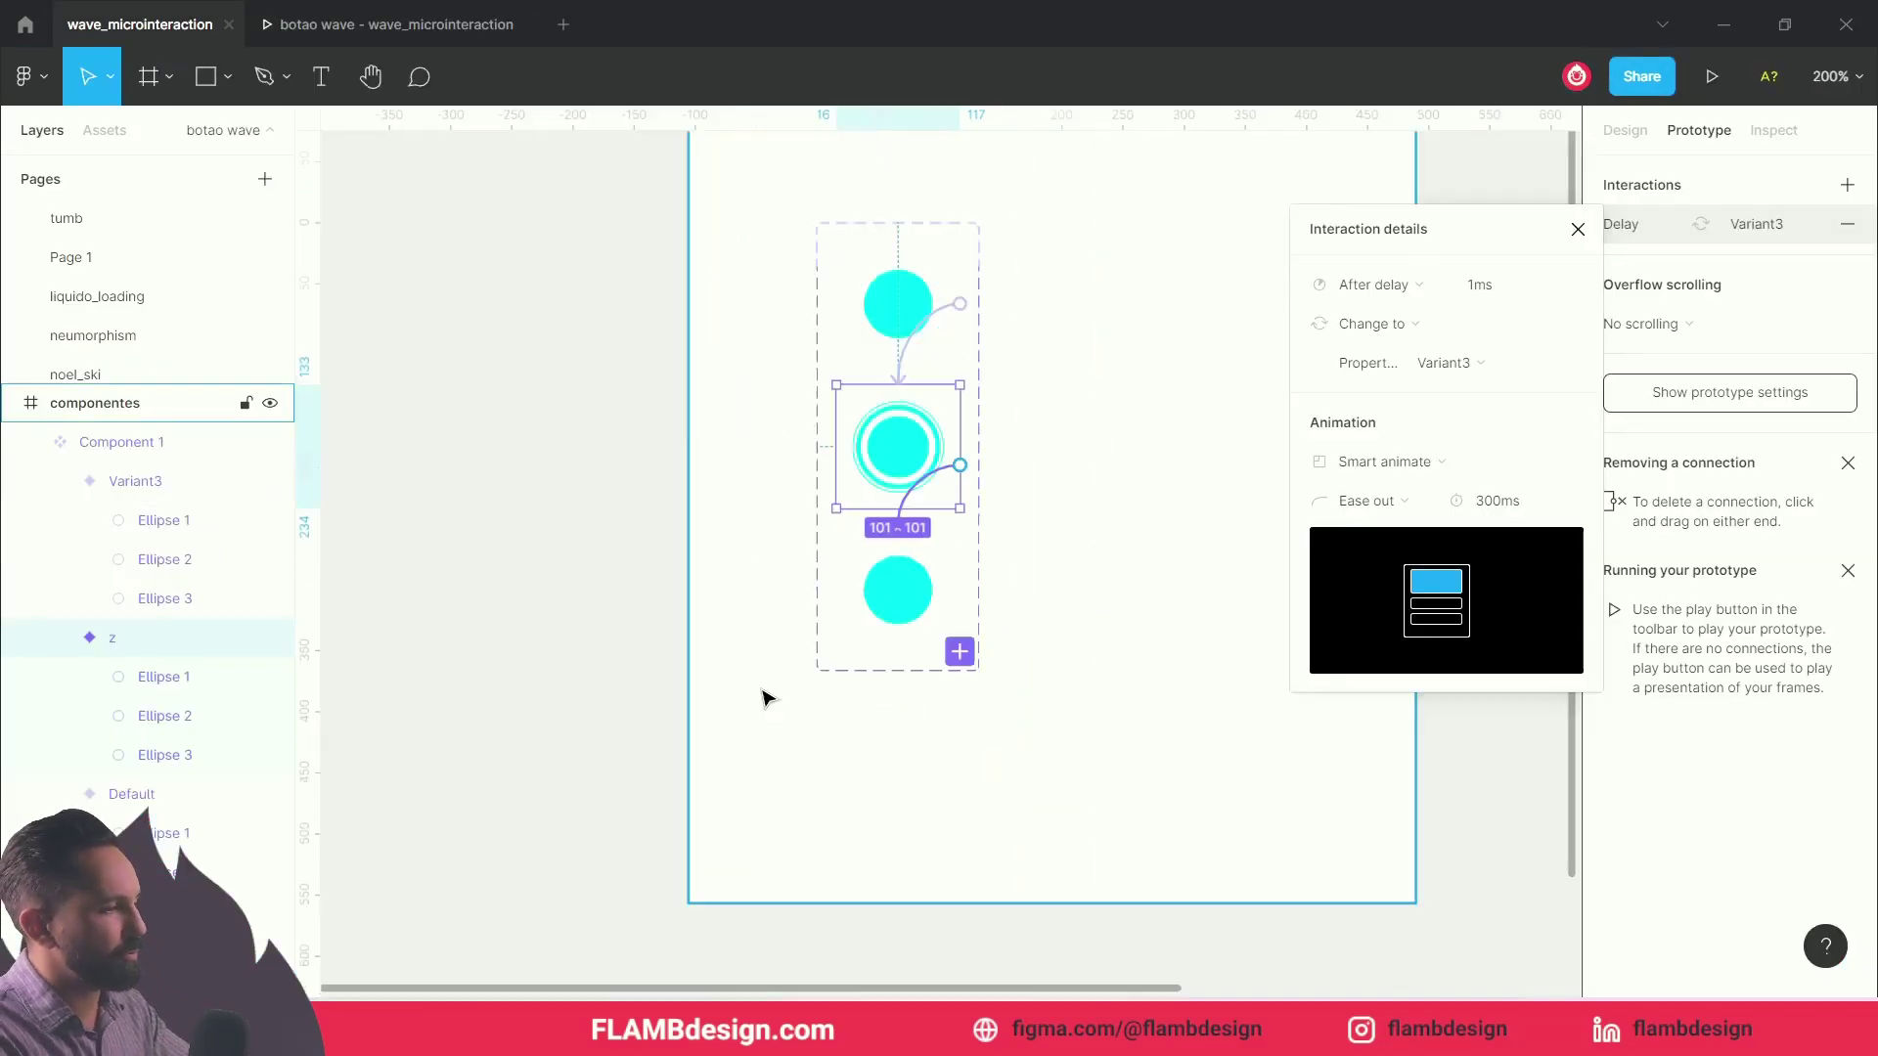
{"action": "scroll", "coordinate": [861, 637], "scroll_direction": "up", "scroll_amount": 3}
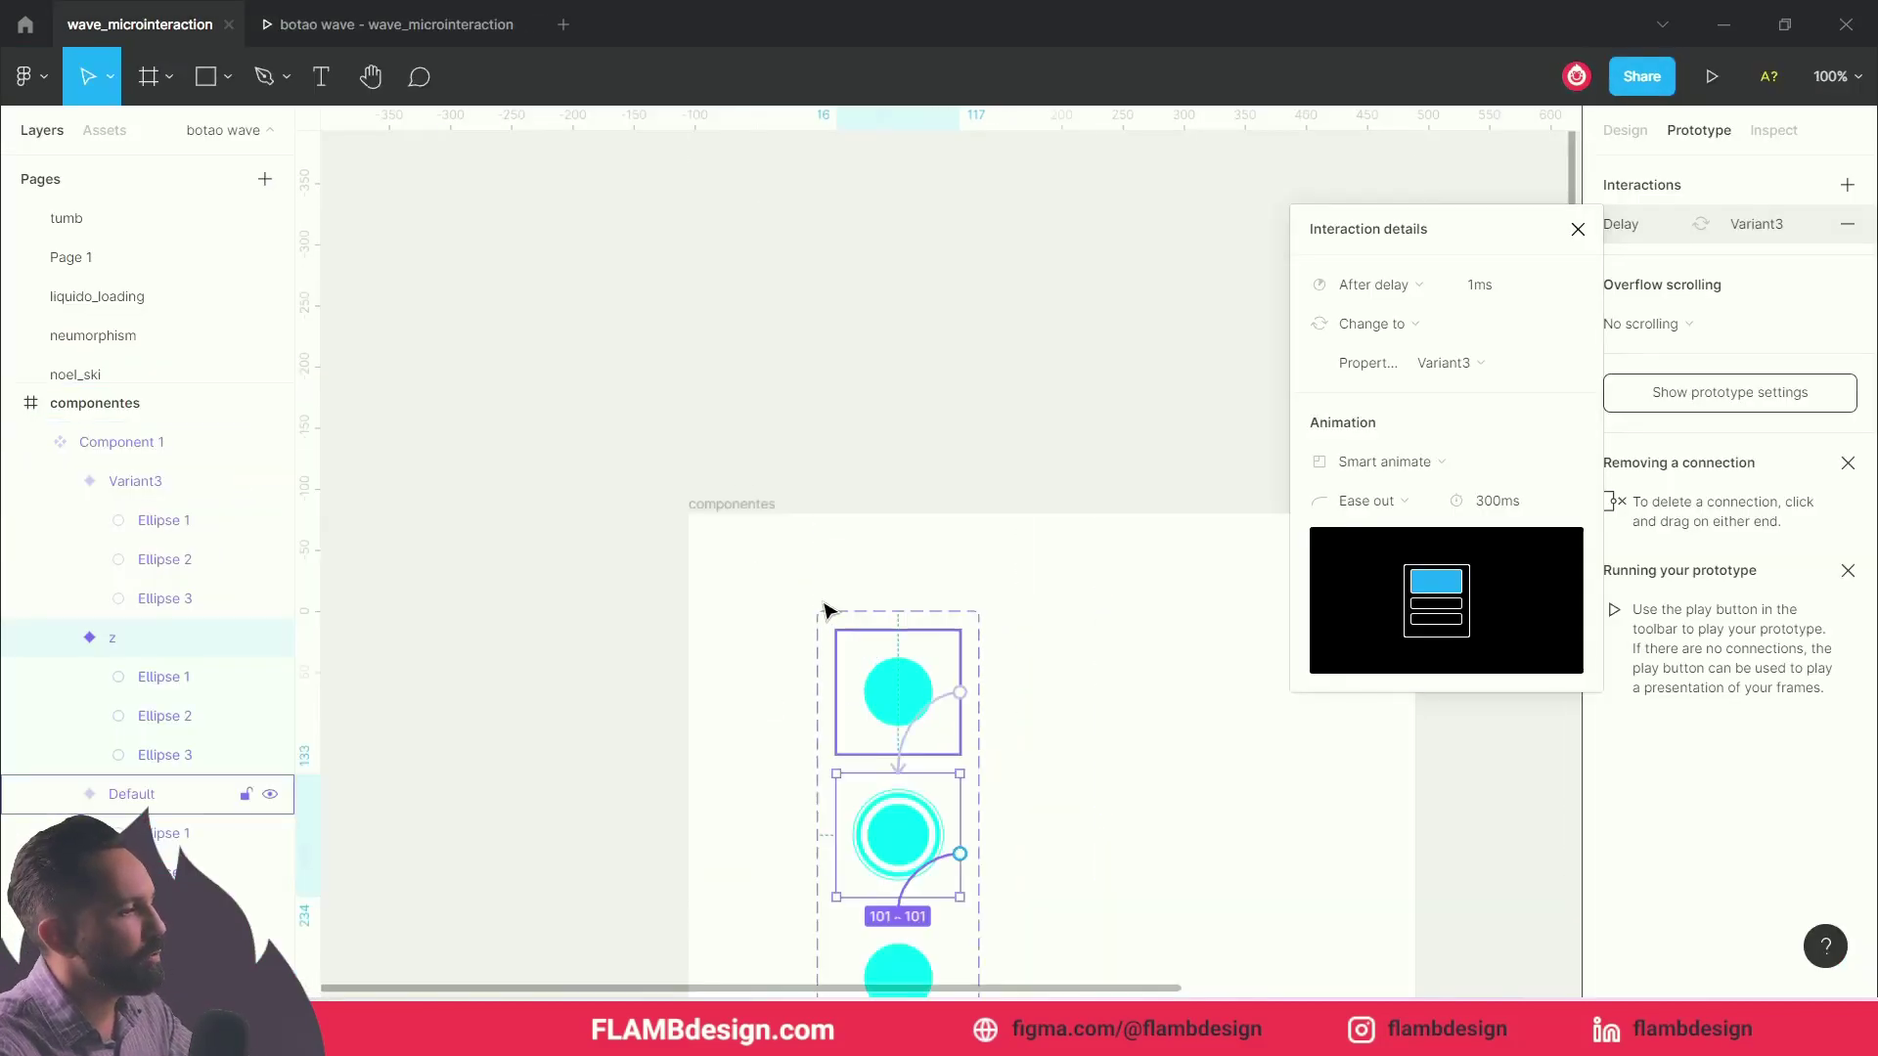
{"action": "left_click", "coordinate": [733, 428]}
{"action": "left_click_drag", "start_coordinate": [736, 438], "coordinate": [692, 291]}
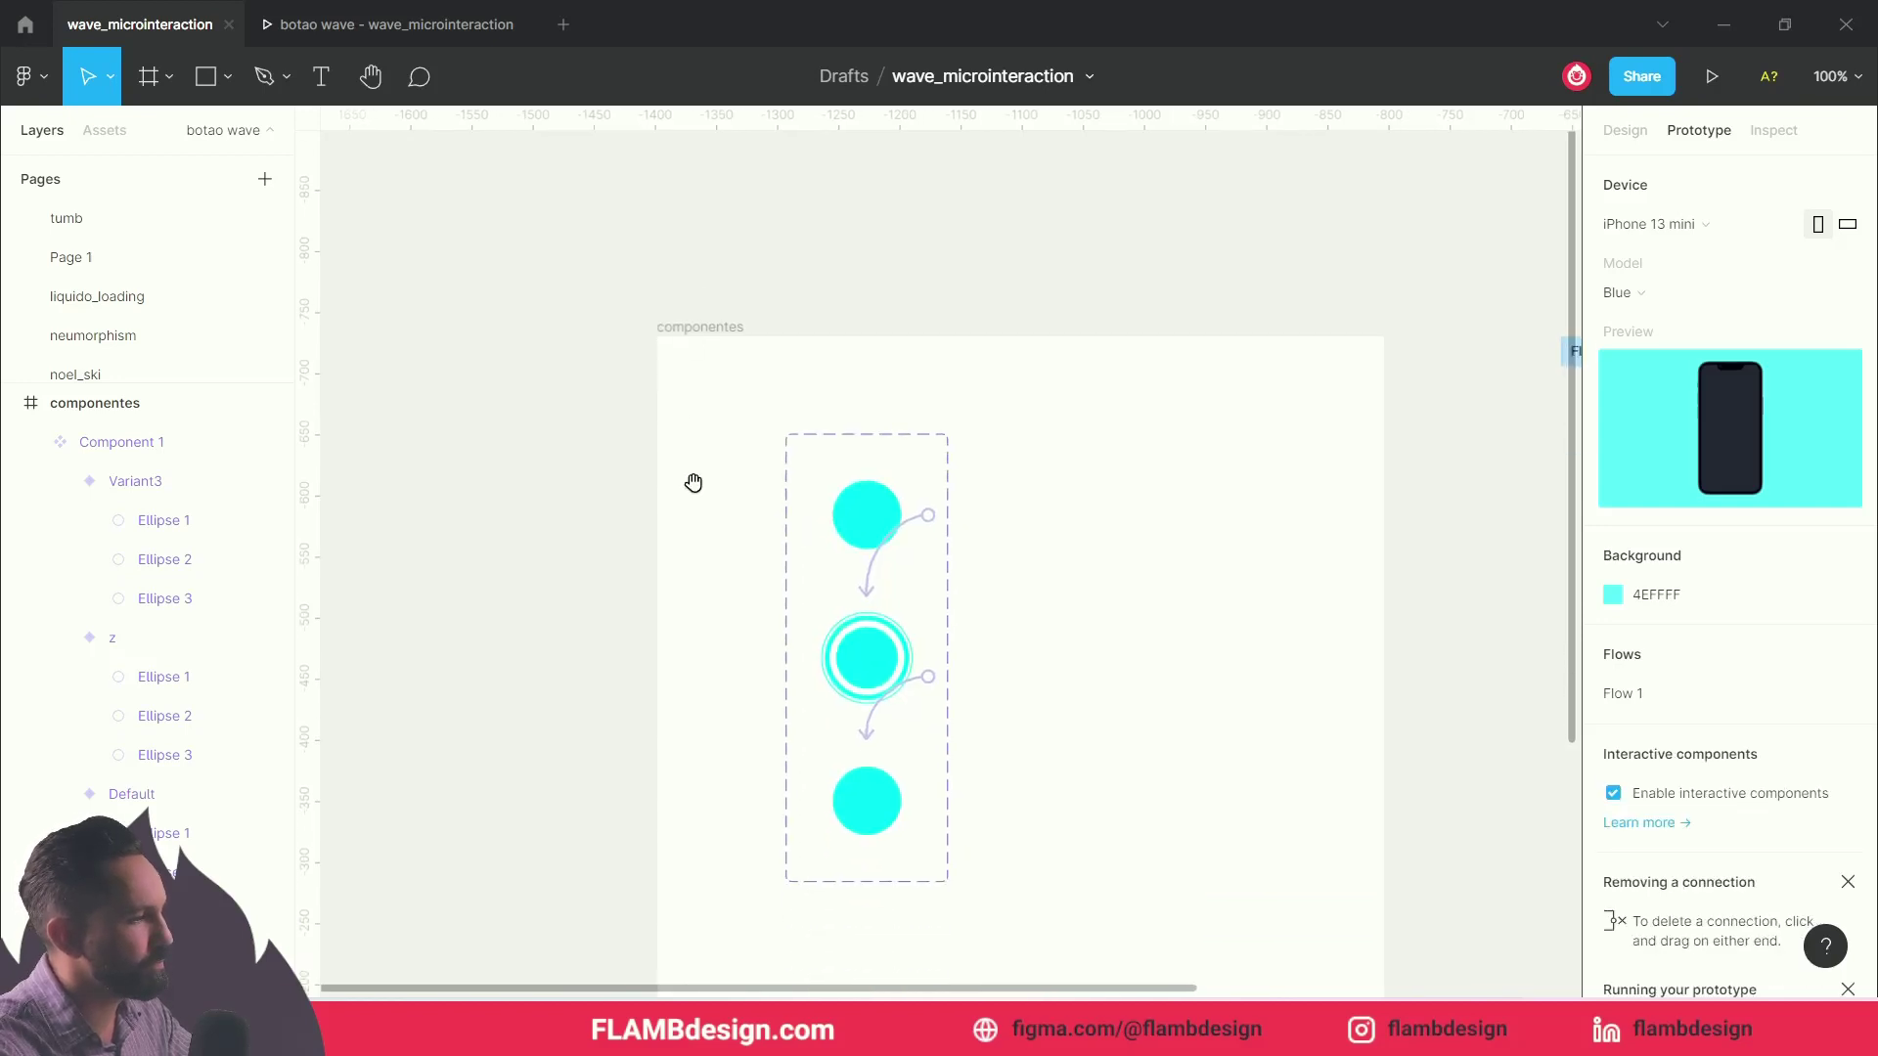
{"action": "left_click_drag", "start_coordinate": [697, 471], "coordinate": [656, 447]}
{"action": "left_click", "coordinate": [26, 76]}
{"action": "mouse_move", "coordinate": [75, 413]}
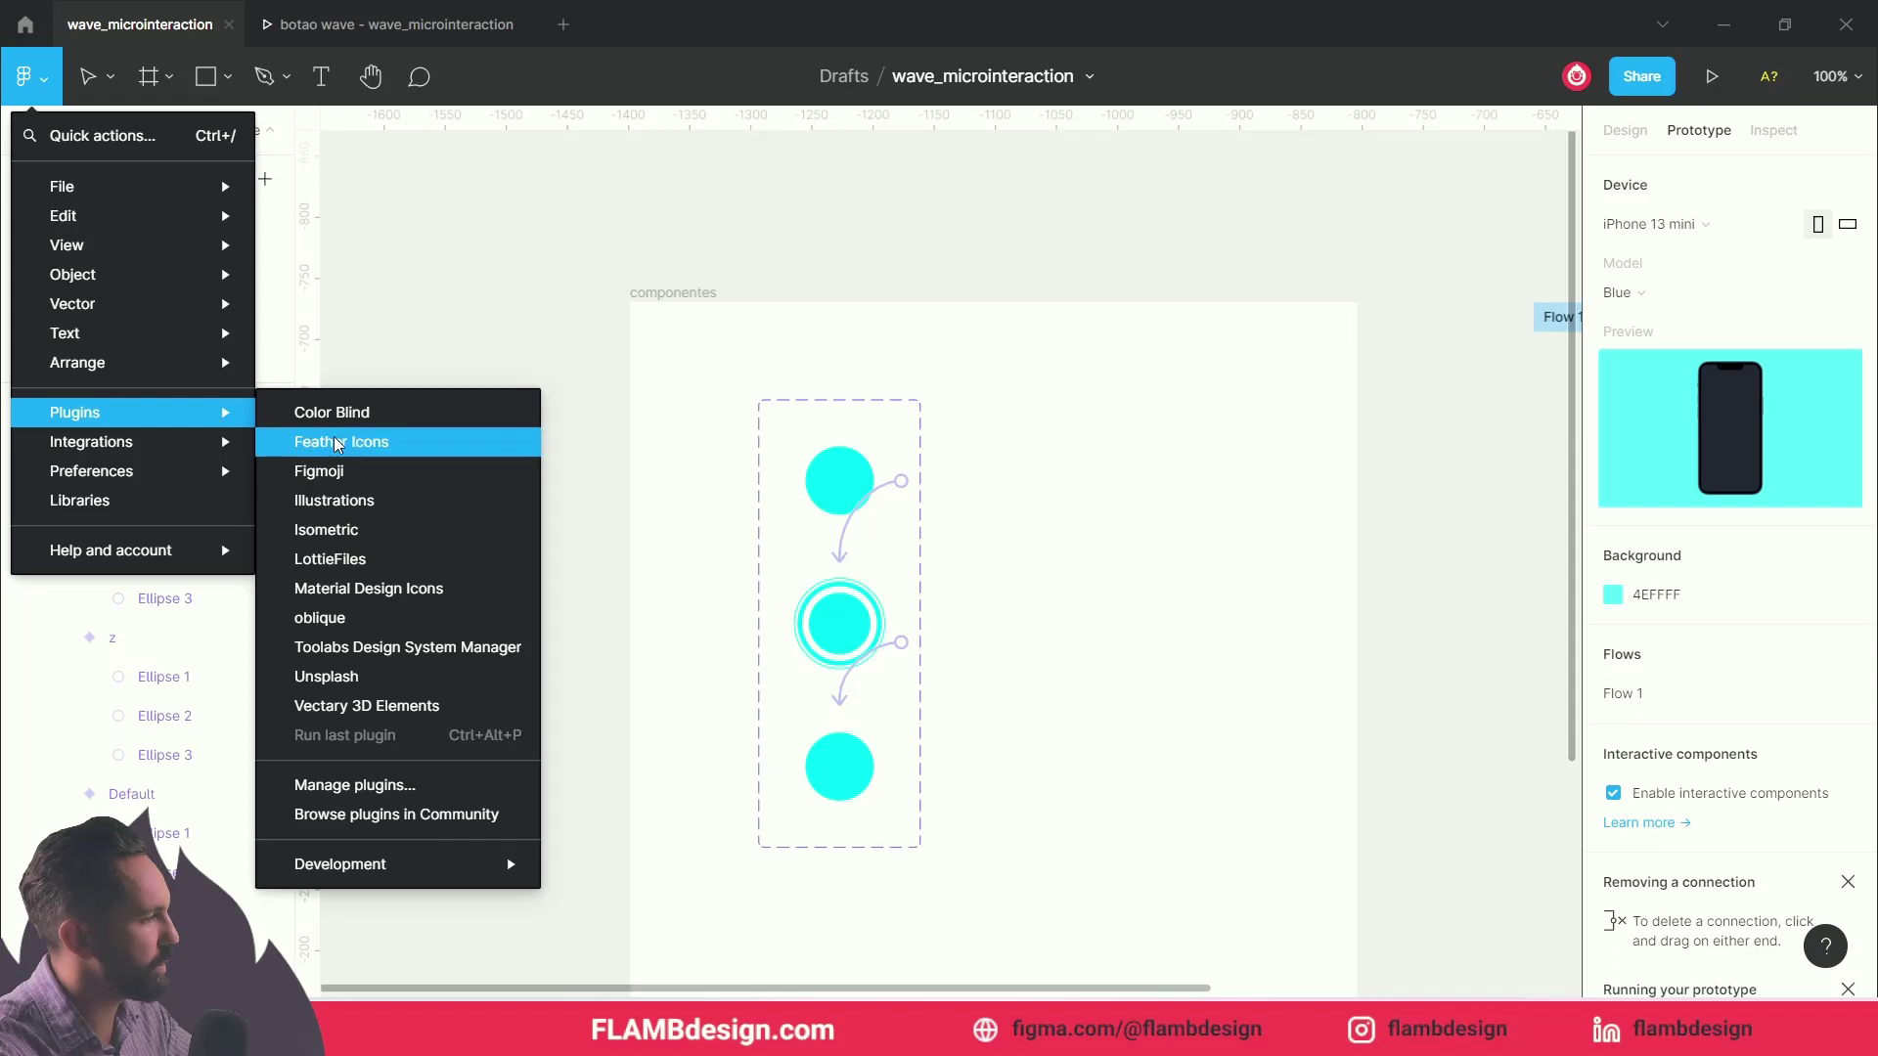
Step: Insert the 24 × 24 Feather Icons 'power' symbol onto the canvas beside the button set
{"action": "left_click", "coordinate": [342, 447]}
{"action": "type", "text": "po"}
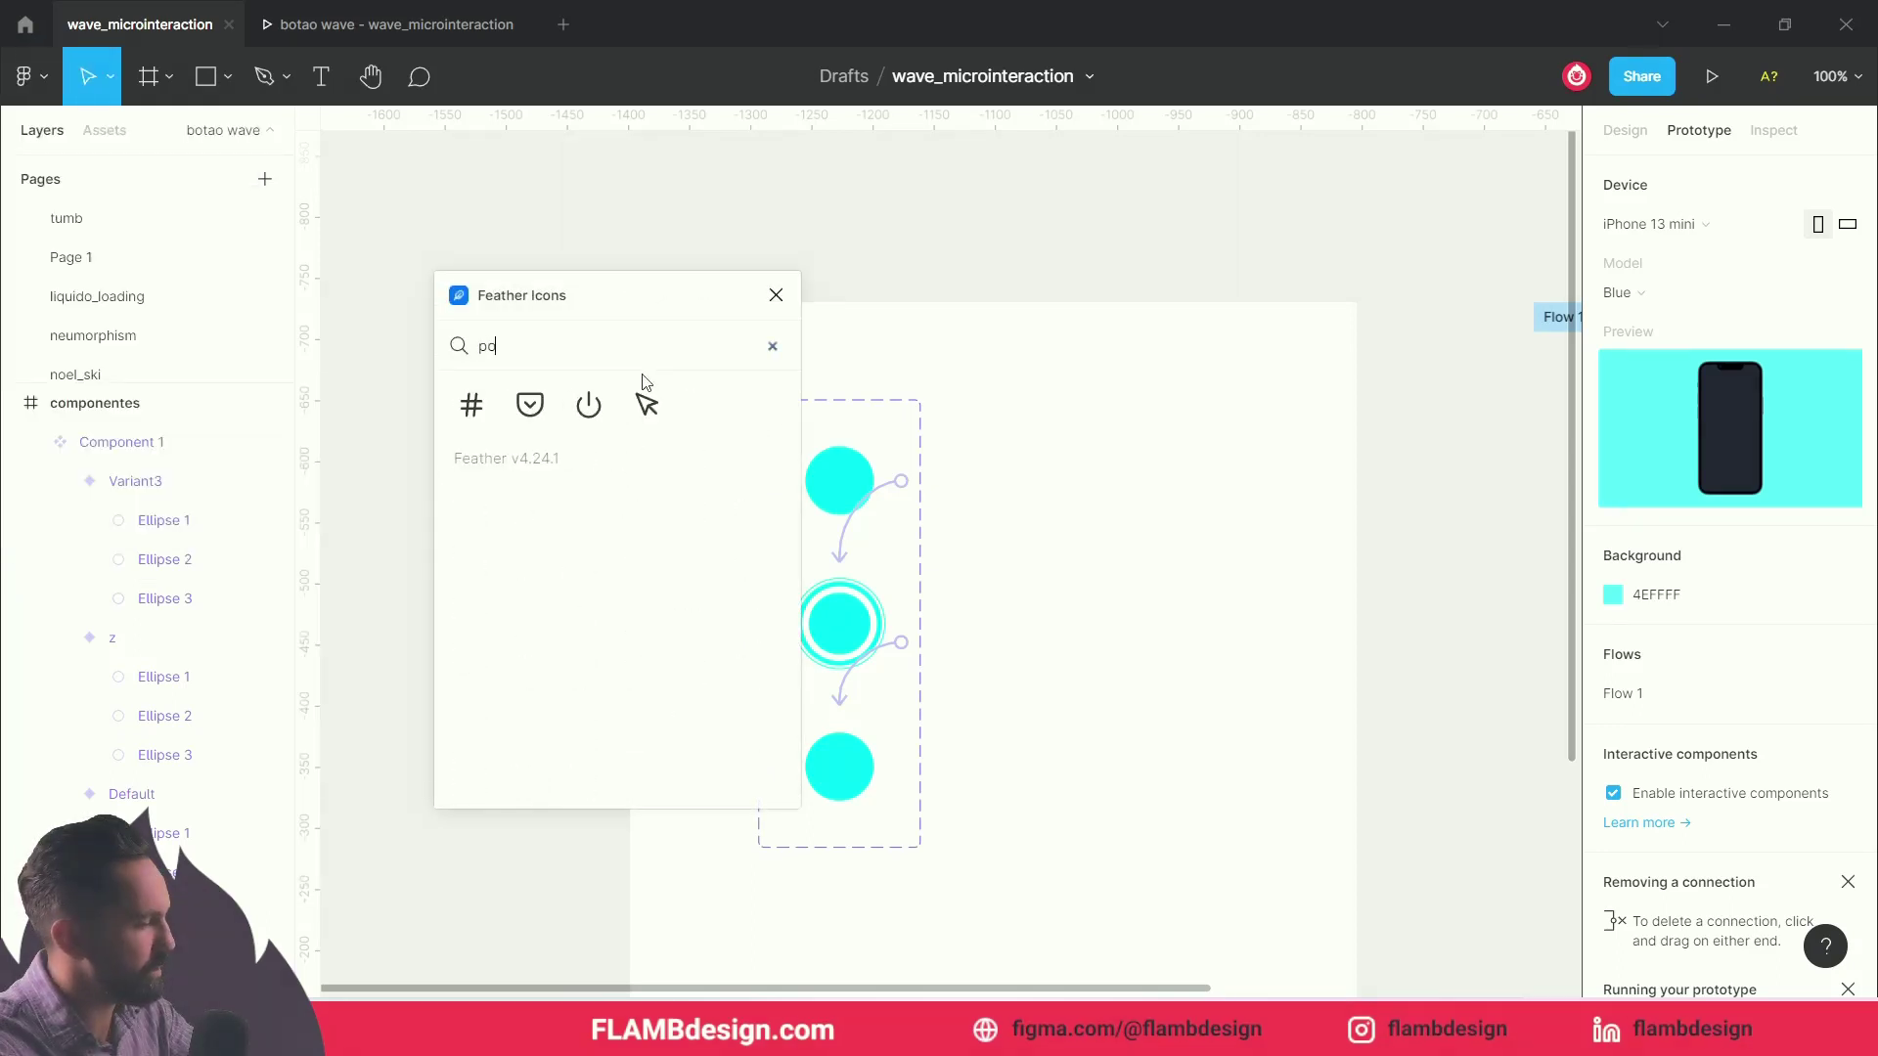
{"action": "type", "text": "we"}
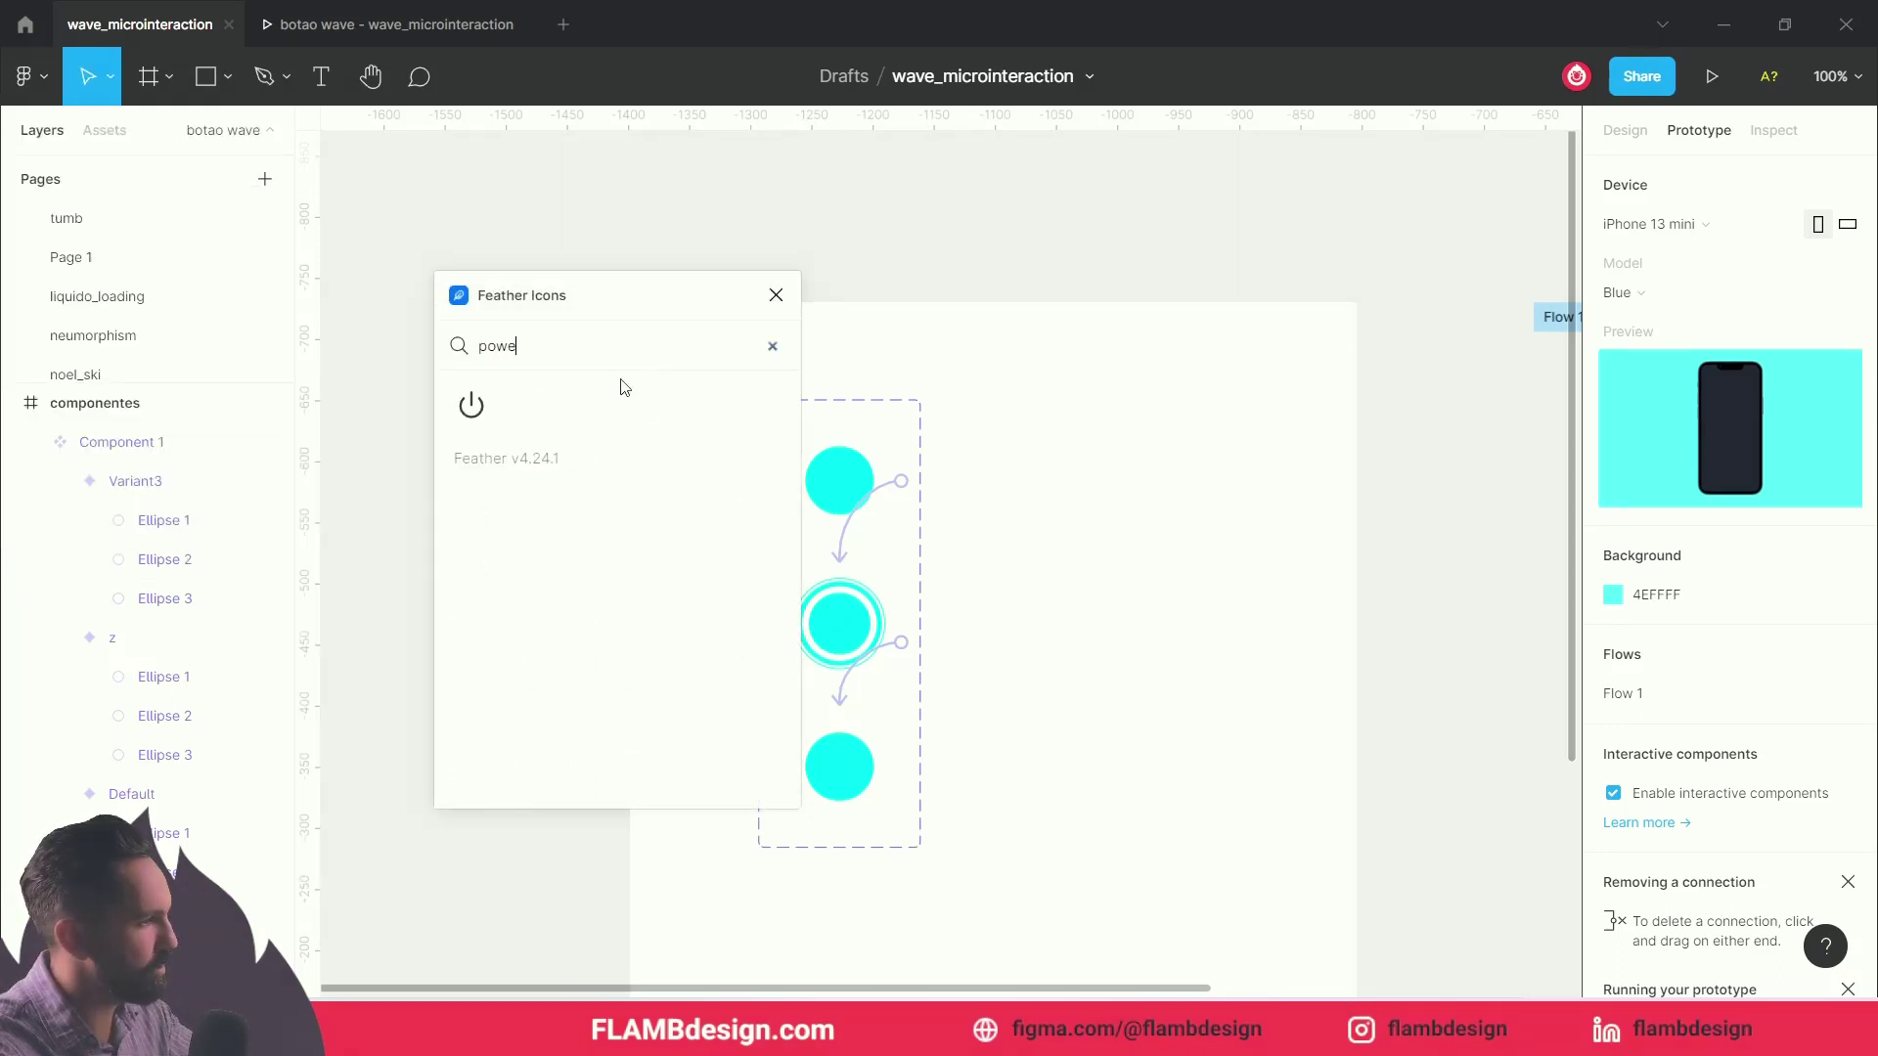
{"action": "left_click", "coordinate": [471, 405]}
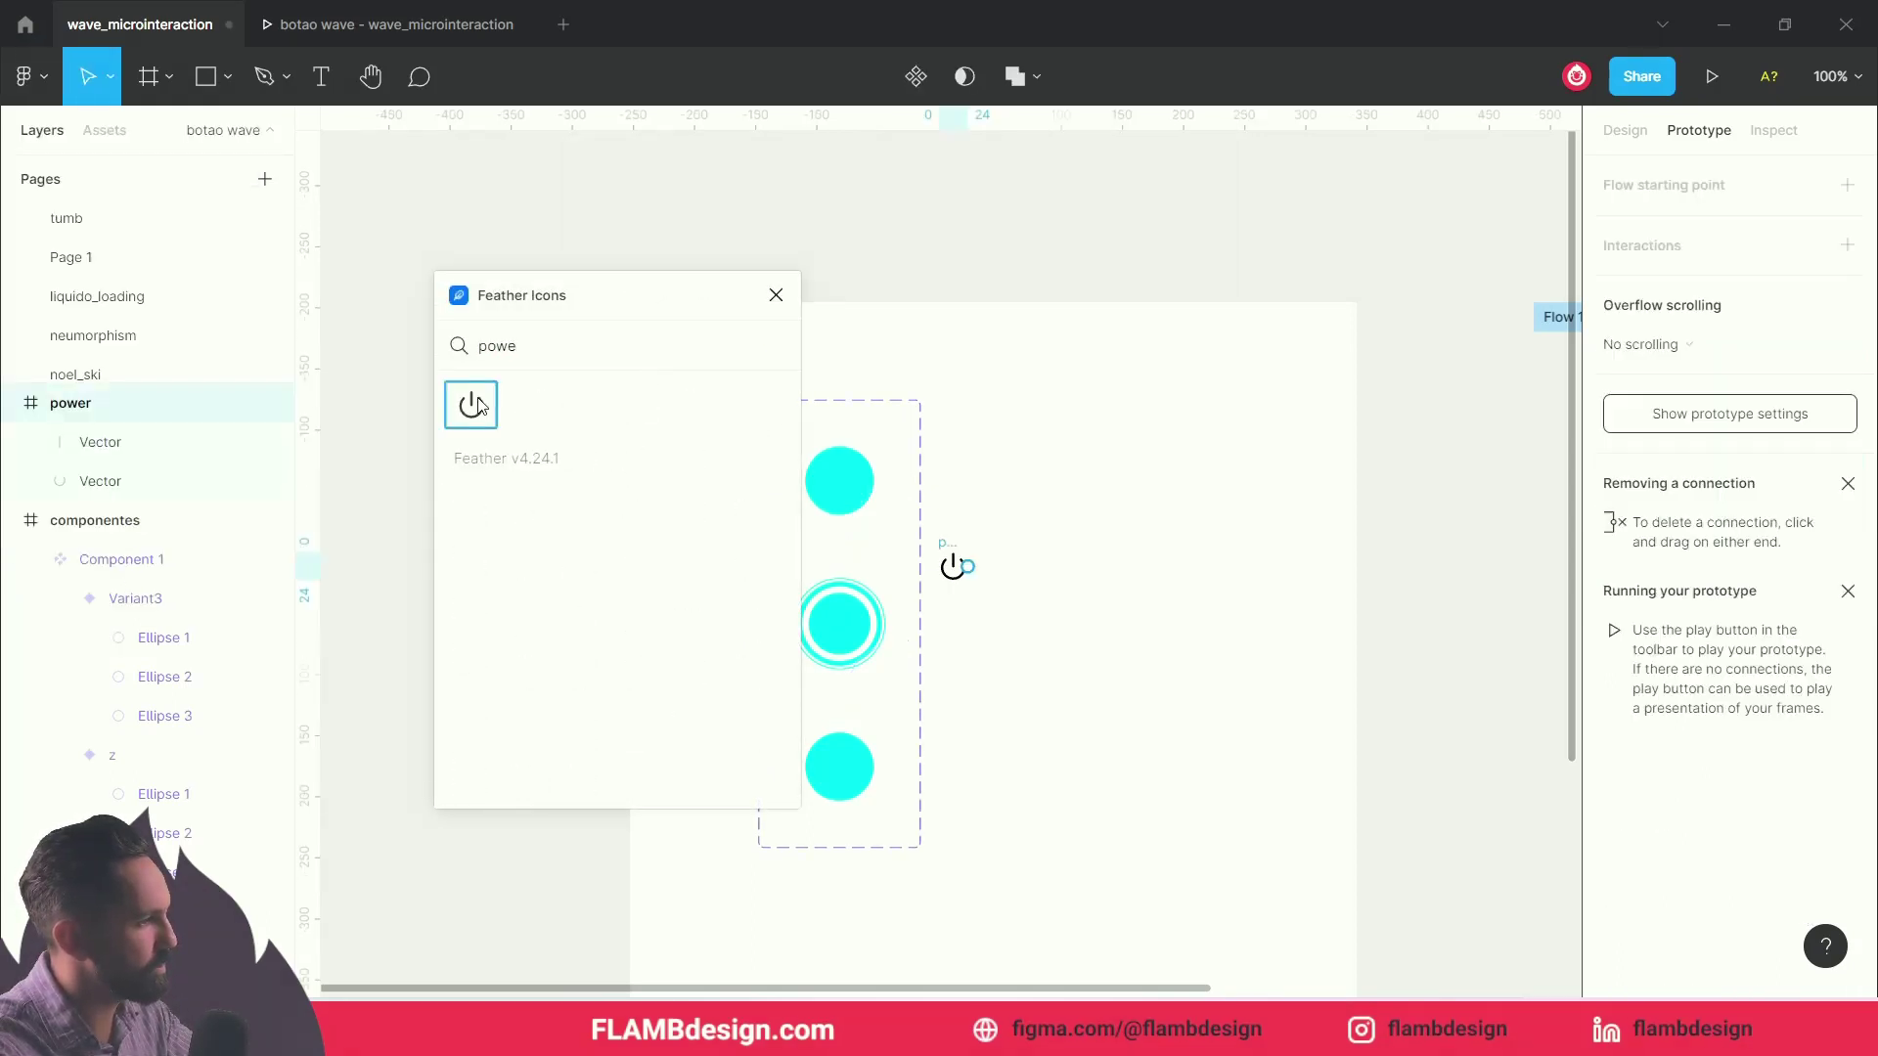
{"action": "left_click", "coordinate": [1032, 545]}
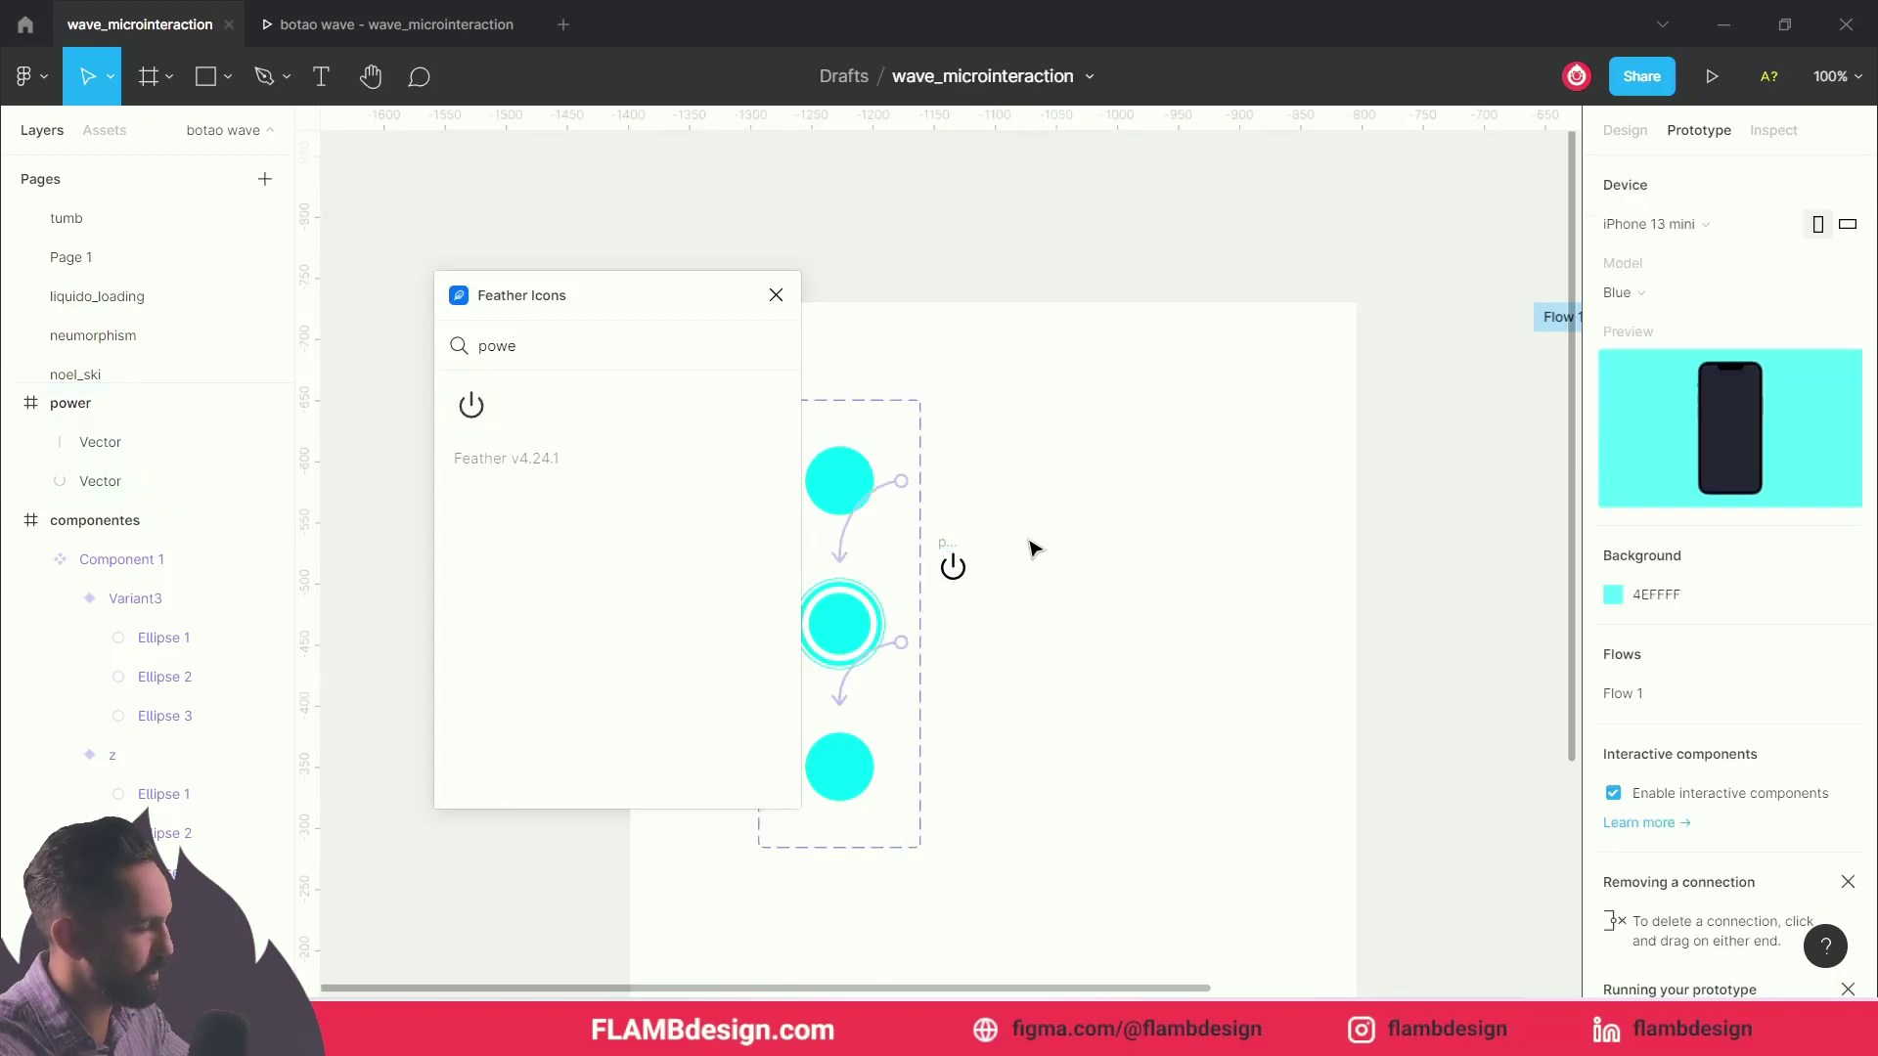
Step: Move the power icon into the top Default variant's cyan circle
{"action": "left_click", "coordinate": [776, 296]}
{"action": "scroll", "coordinate": [976, 572], "scroll_direction": "up", "scroll_amount": 3}
{"action": "left_click", "coordinate": [919, 521]}
{"action": "mouse_move", "coordinate": [919, 521]}
{"action": "left_mouse_down"}
{"action": "mouse_move", "coordinate": [665, 324]}
{"action": "mouse_move", "coordinate": [698, 352]}
{"action": "left_mouse_up"}
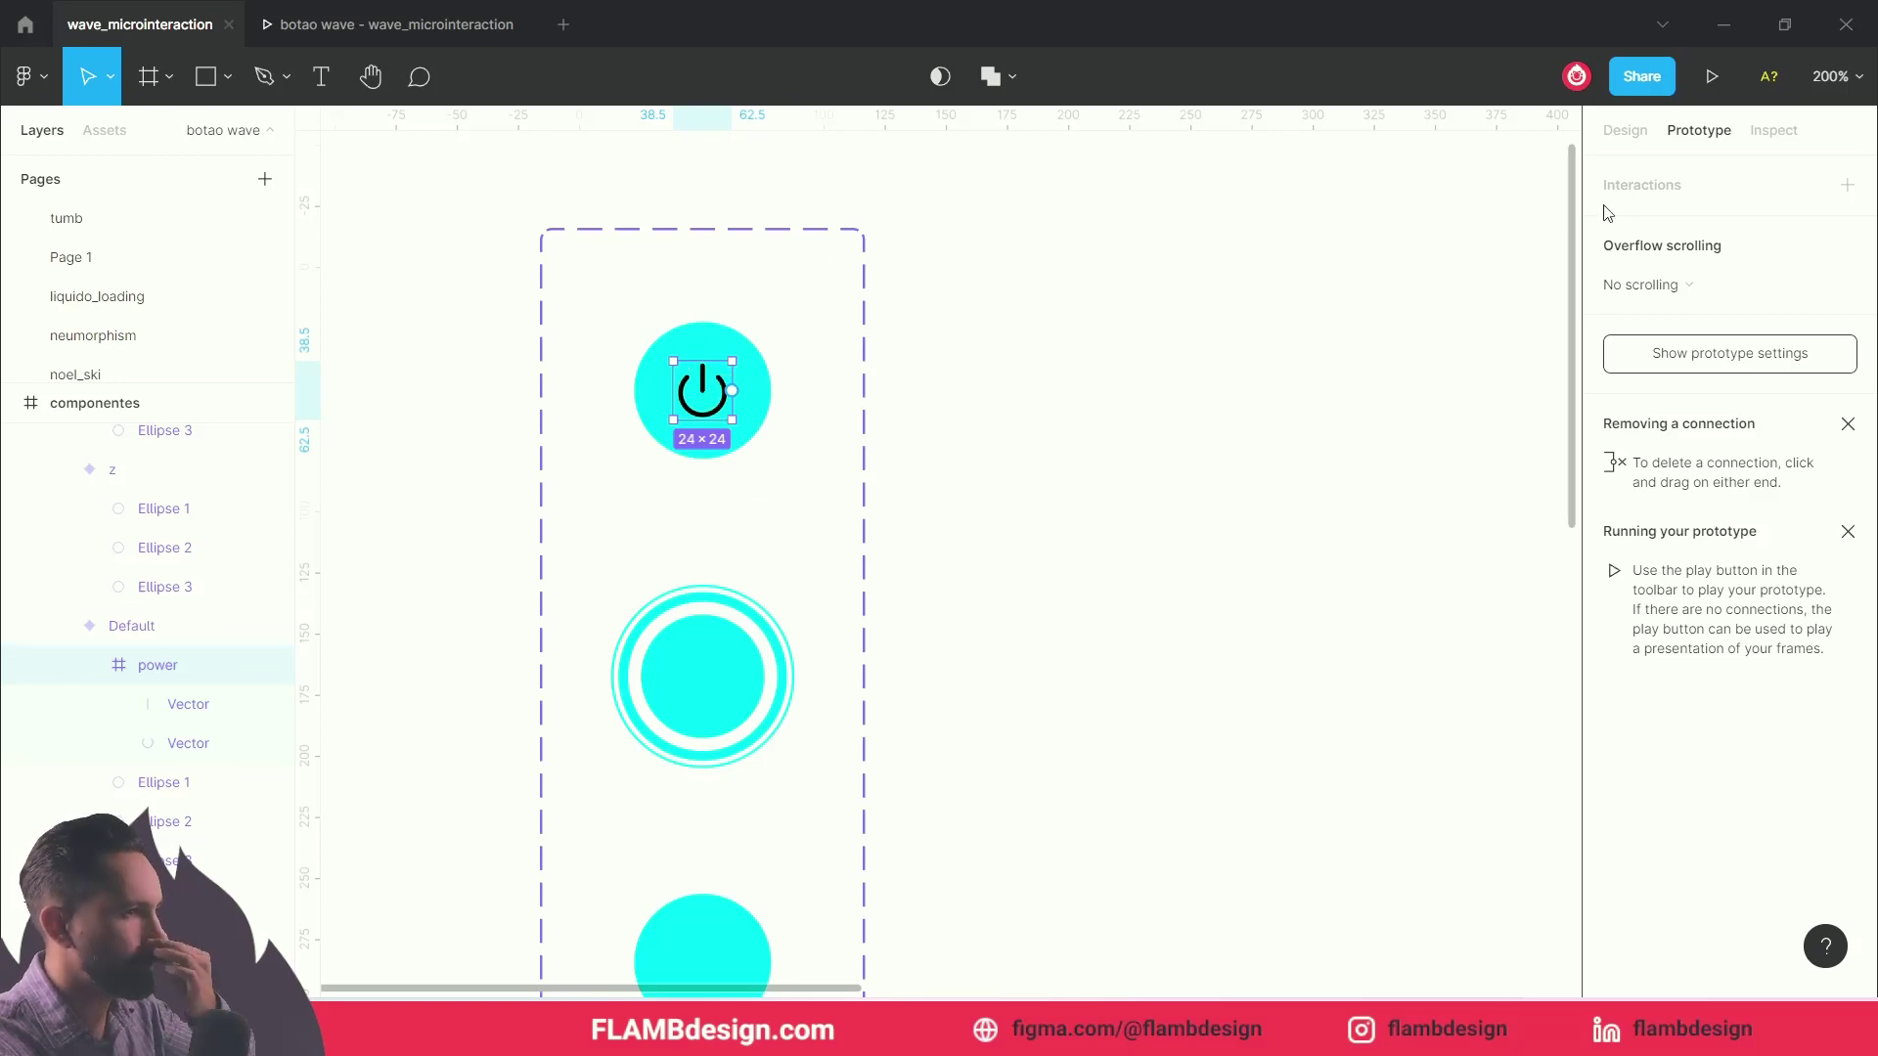
Step: Recolour the power icon from black 000000 to purple 5E00BB
{"action": "left_click", "coordinate": [1625, 130]}
{"action": "scroll", "coordinate": [1822, 751], "scroll_direction": "down", "scroll_amount": 3}
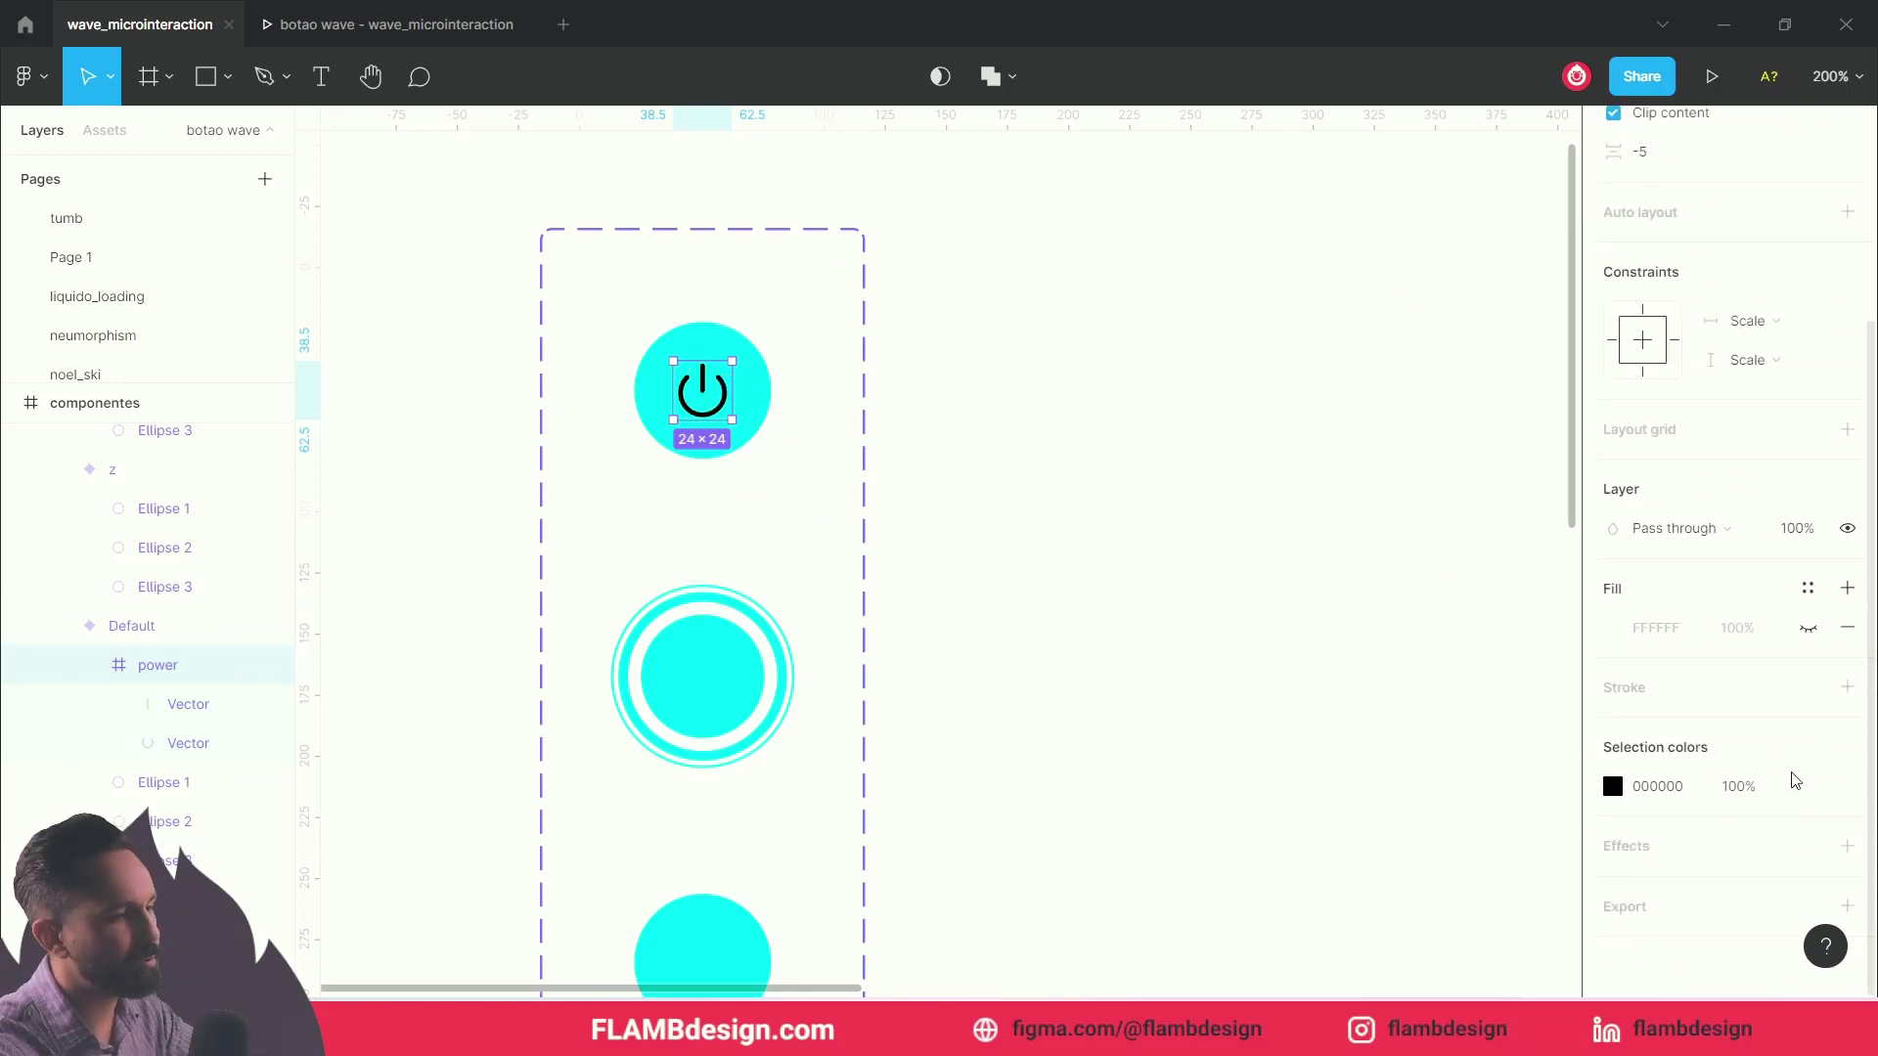
{"action": "left_click", "coordinate": [1611, 792]}
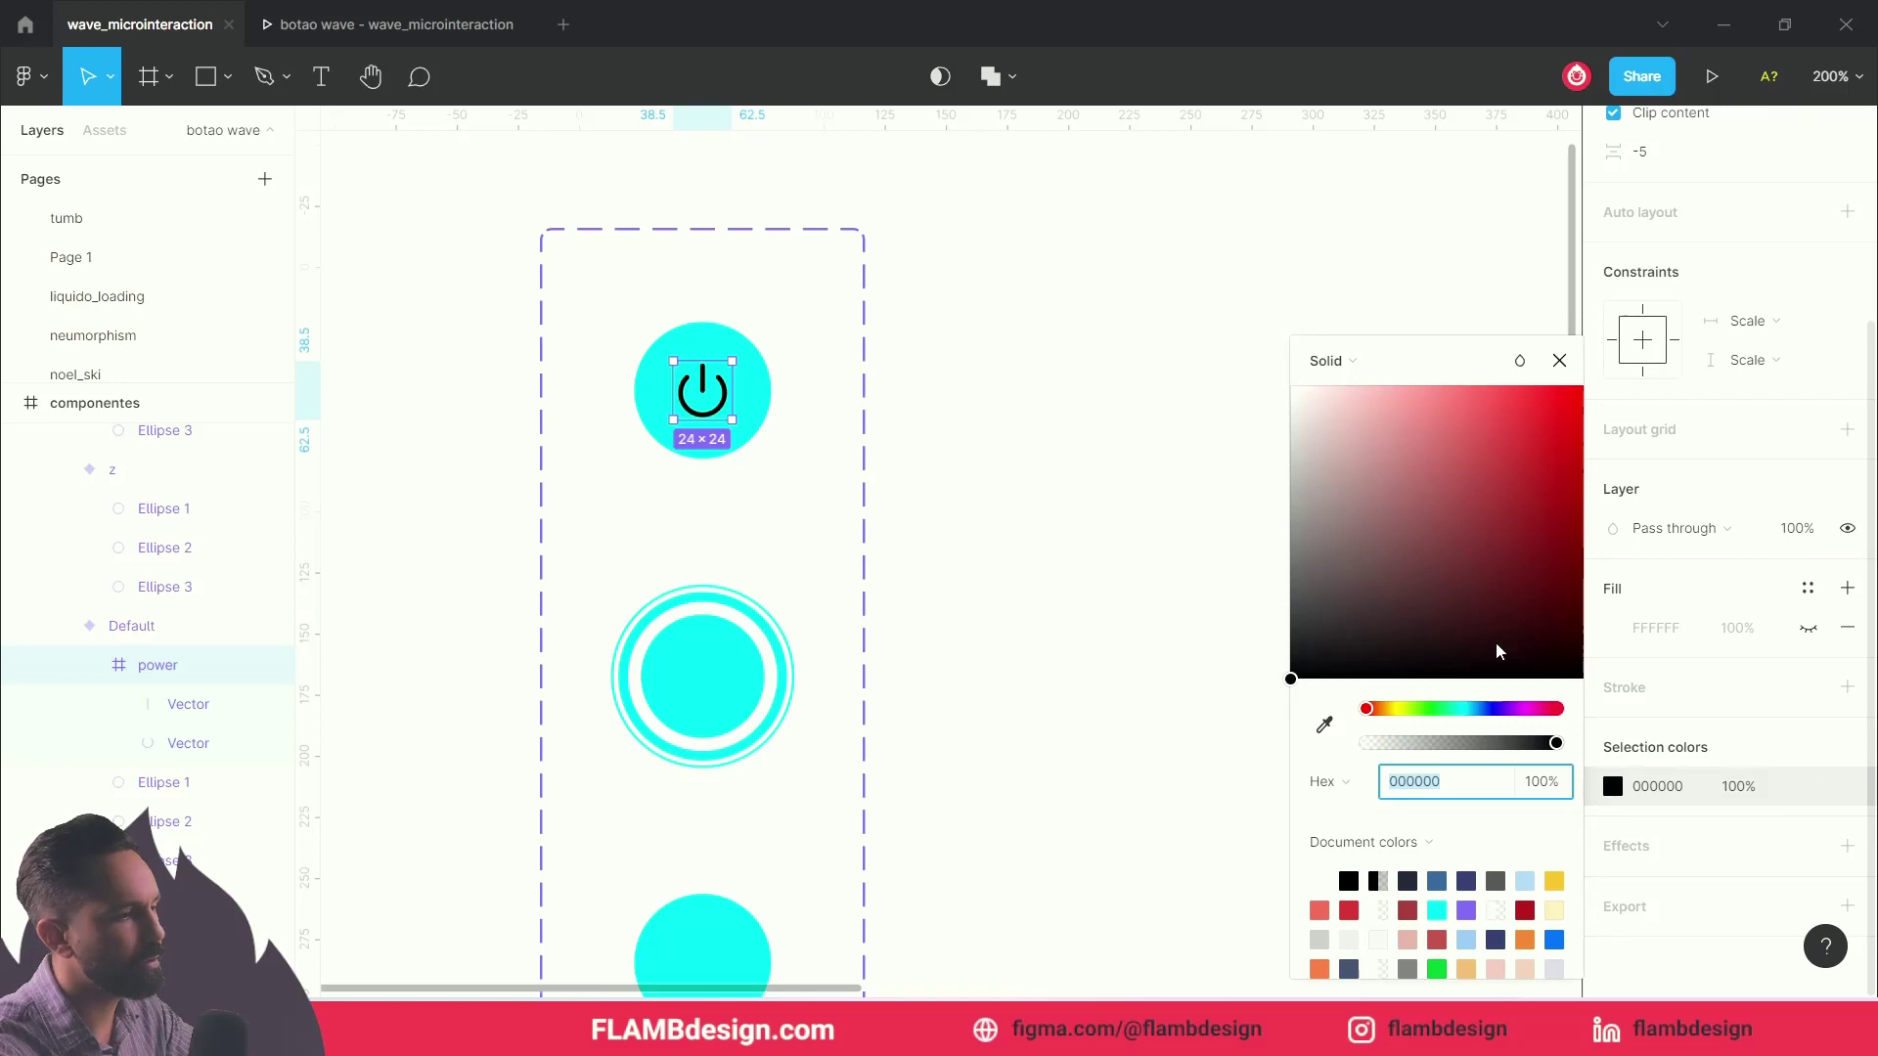
{"action": "left_click", "coordinate": [1511, 712]}
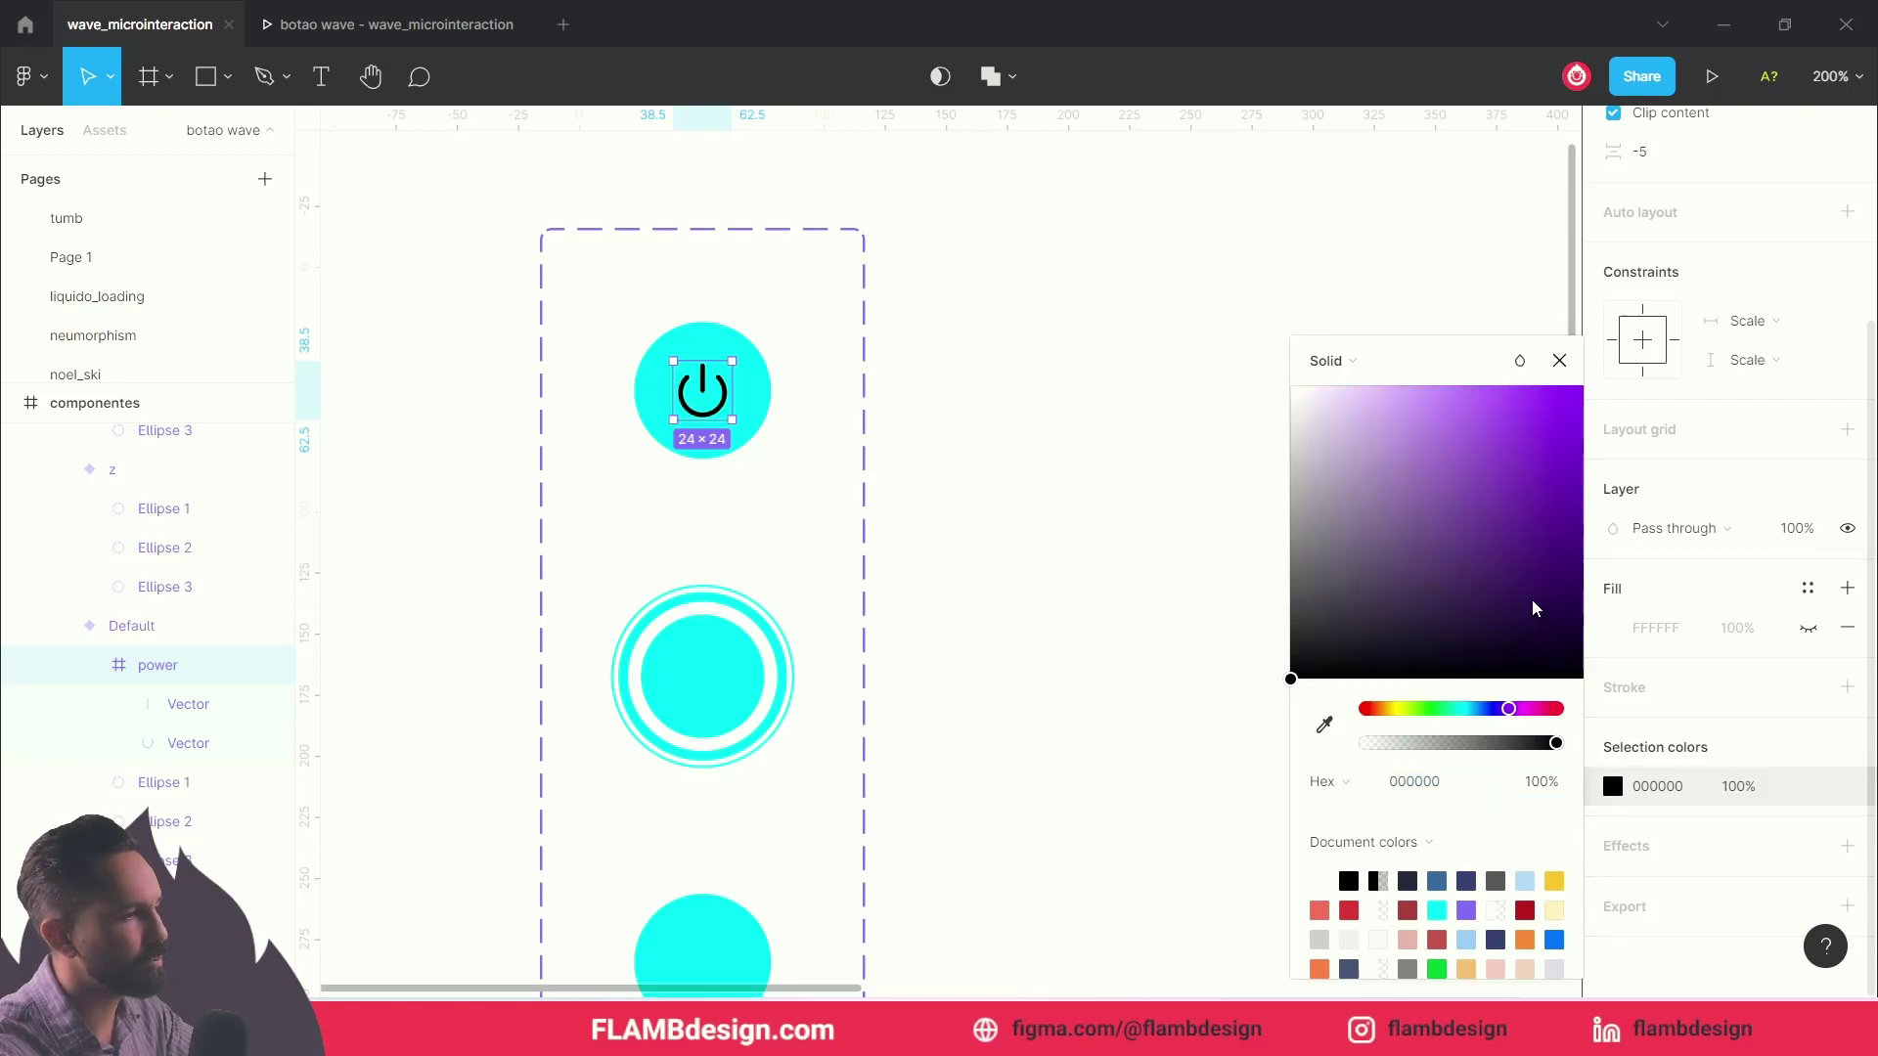
{"action": "left_click_drag", "start_coordinate": [1534, 609], "coordinate": [1586, 579]}
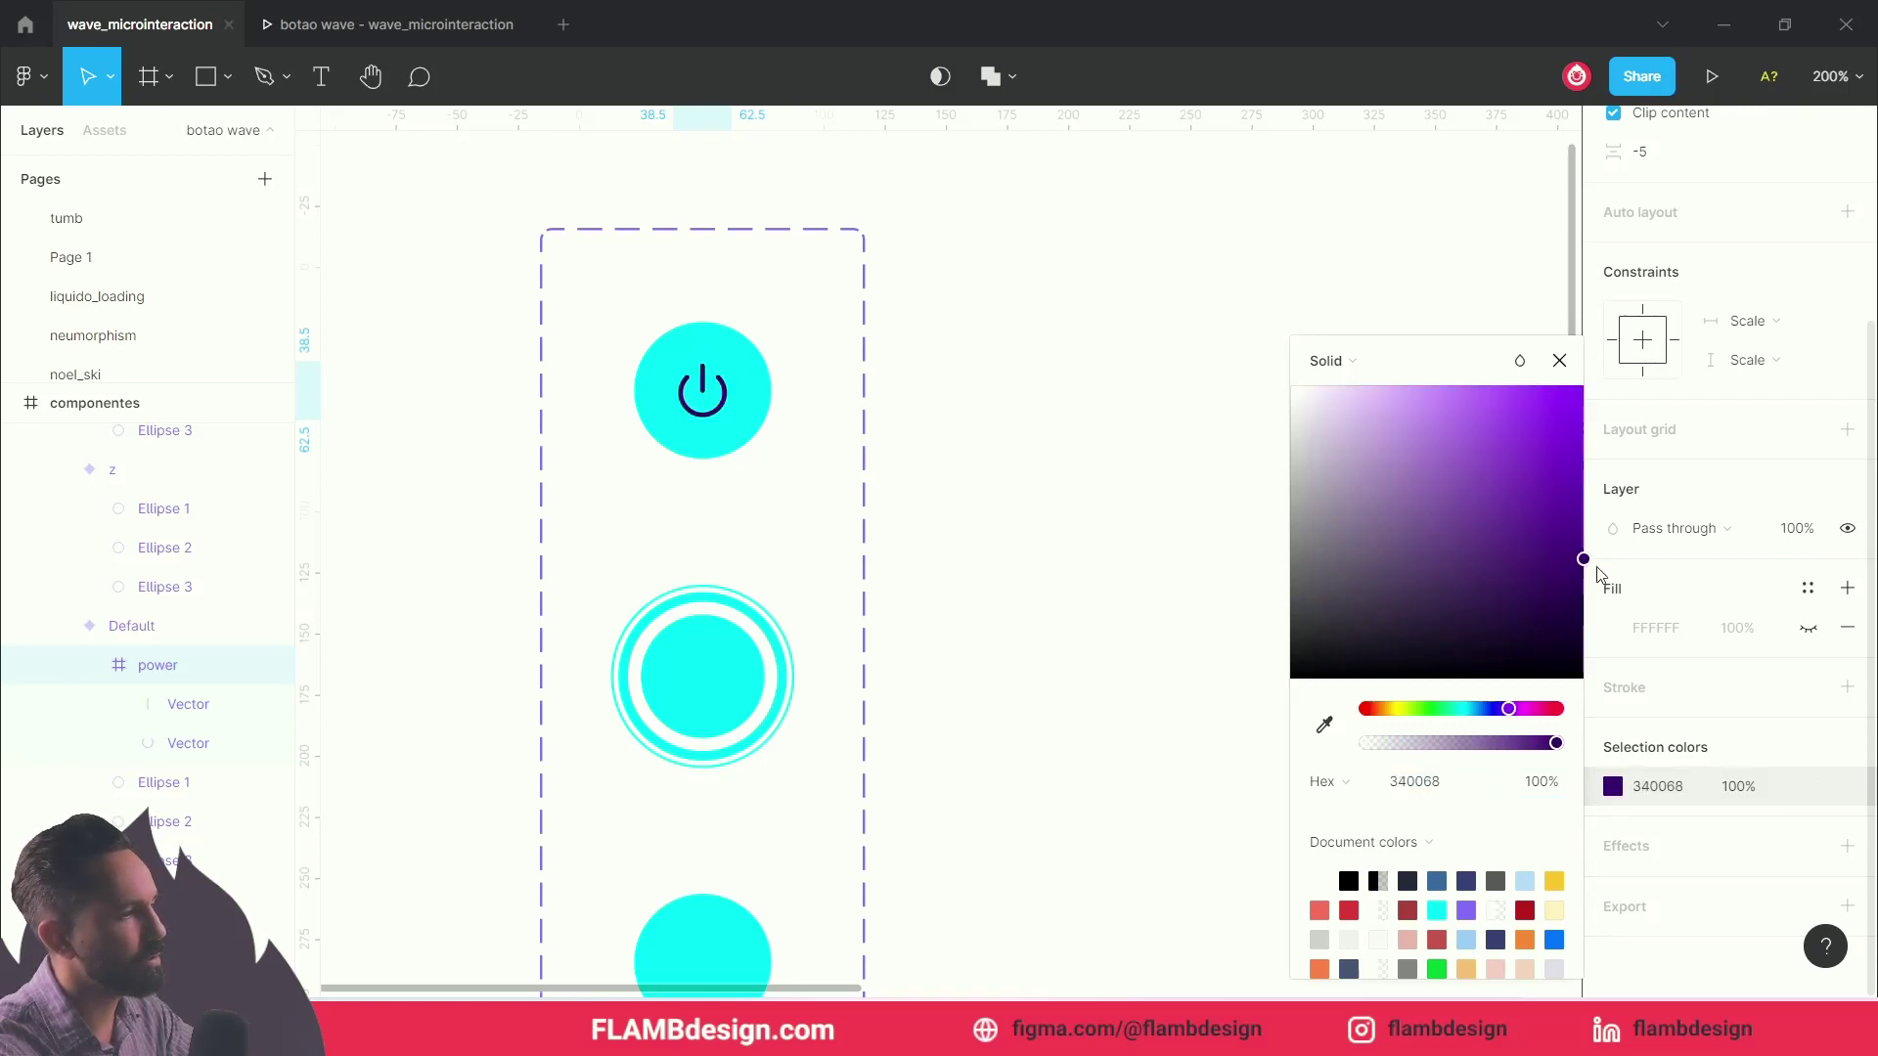
{"action": "left_click_drag", "start_coordinate": [1580, 532], "coordinate": [1584, 536]}
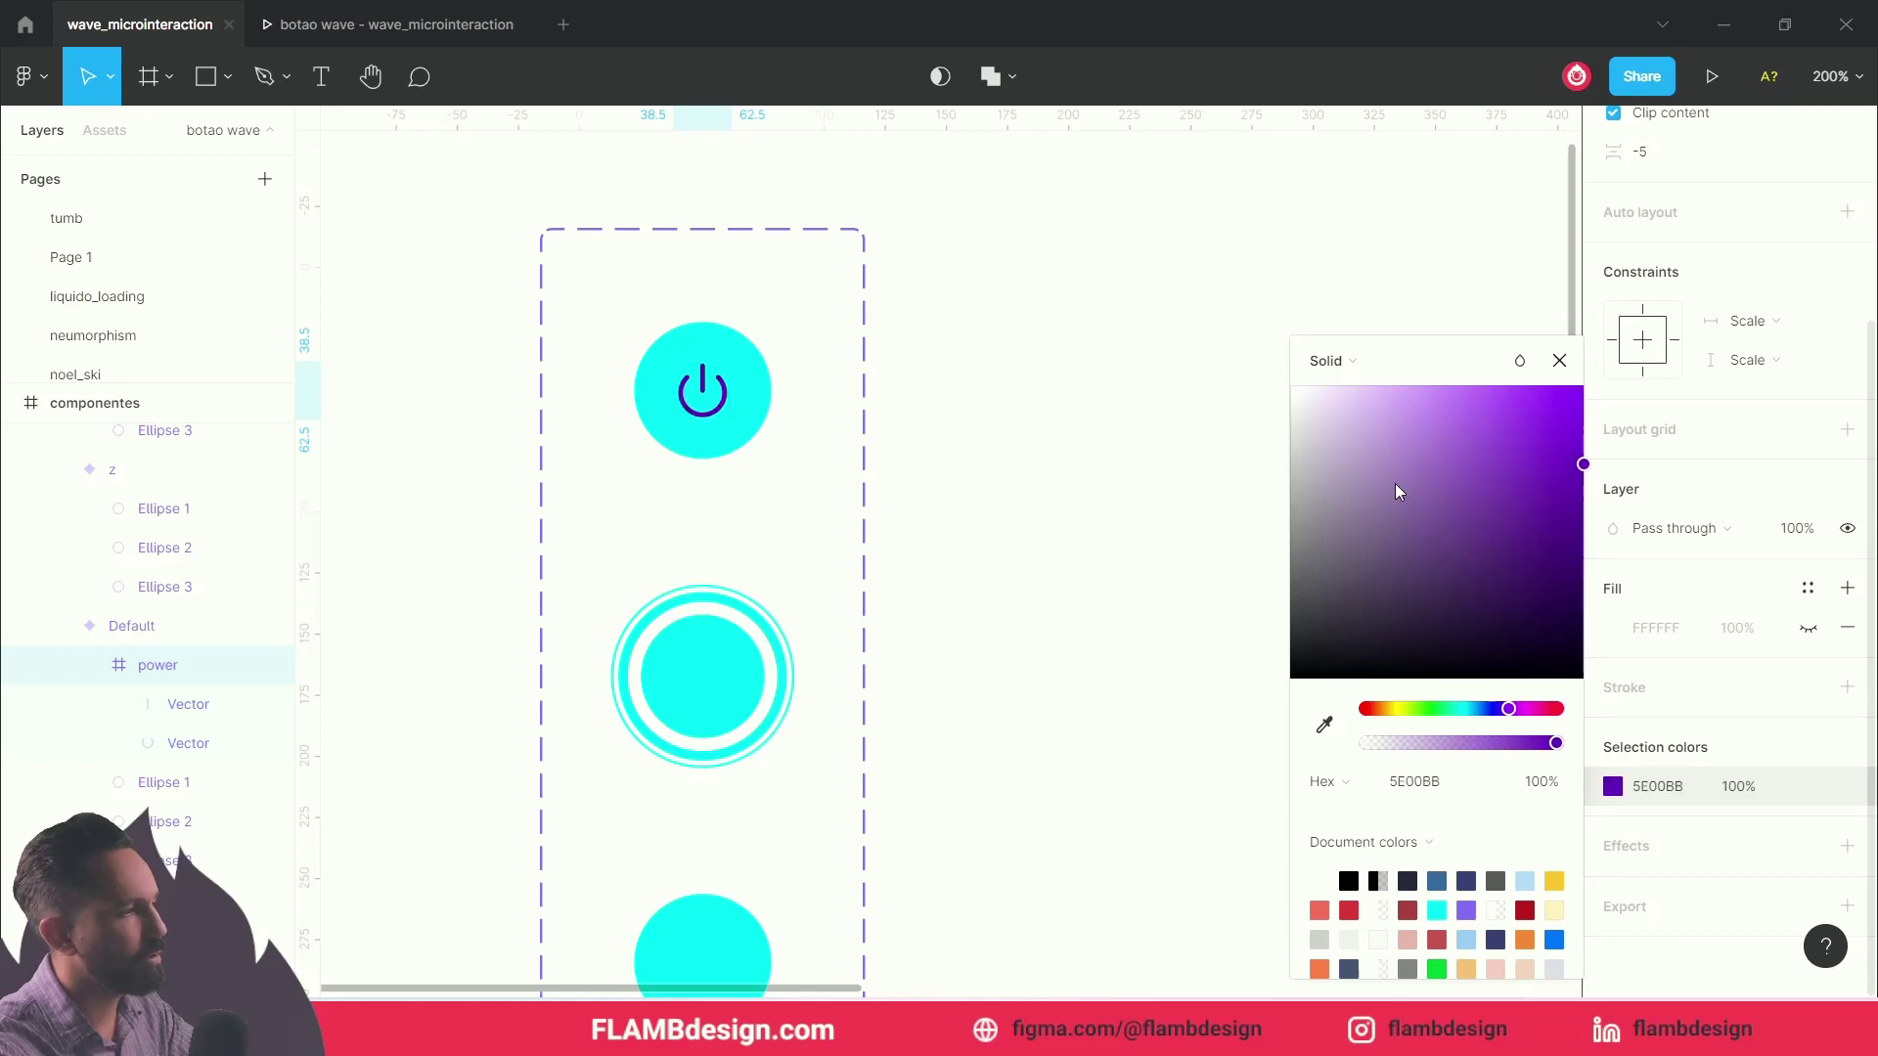
{"action": "left_click", "coordinate": [1108, 511]}
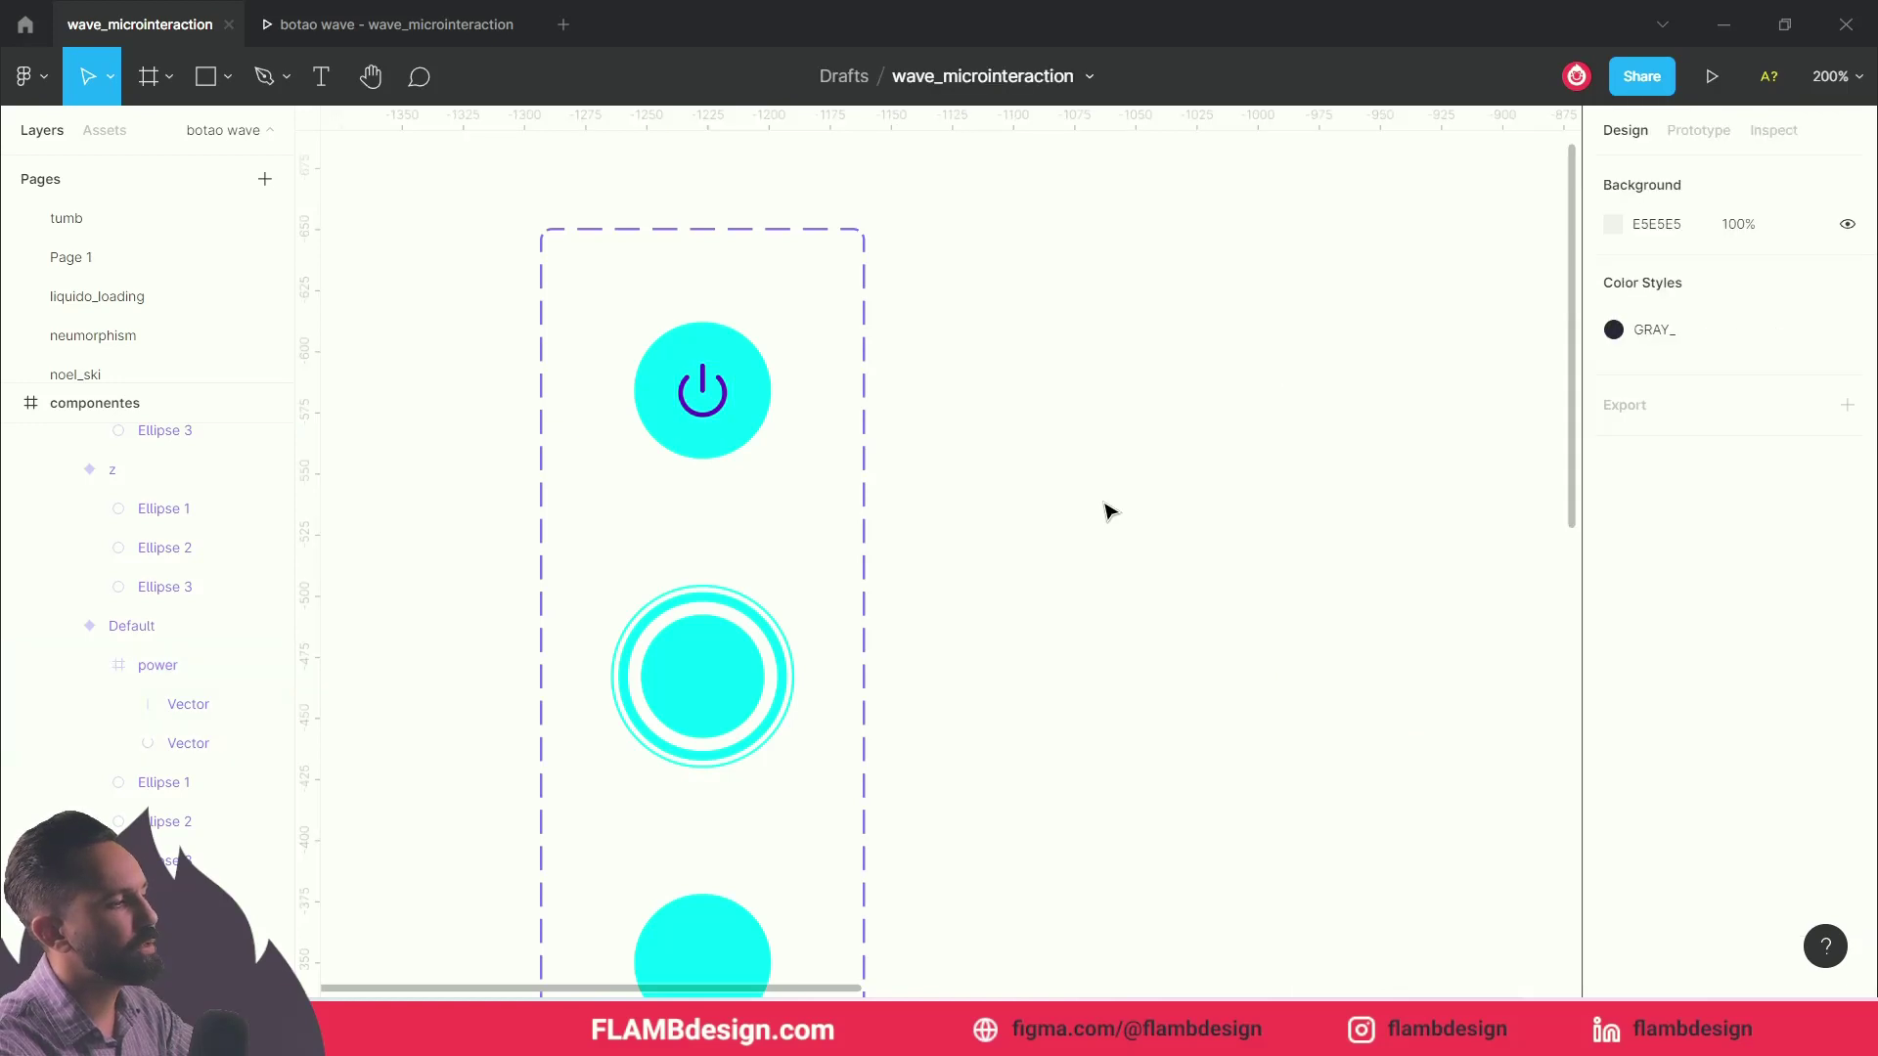
Step: Copy the purple power icon from Default and paste it into the middle z variant
{"action": "left_click", "coordinate": [702, 401]}
{"action": "double_click", "coordinate": [702, 401]}
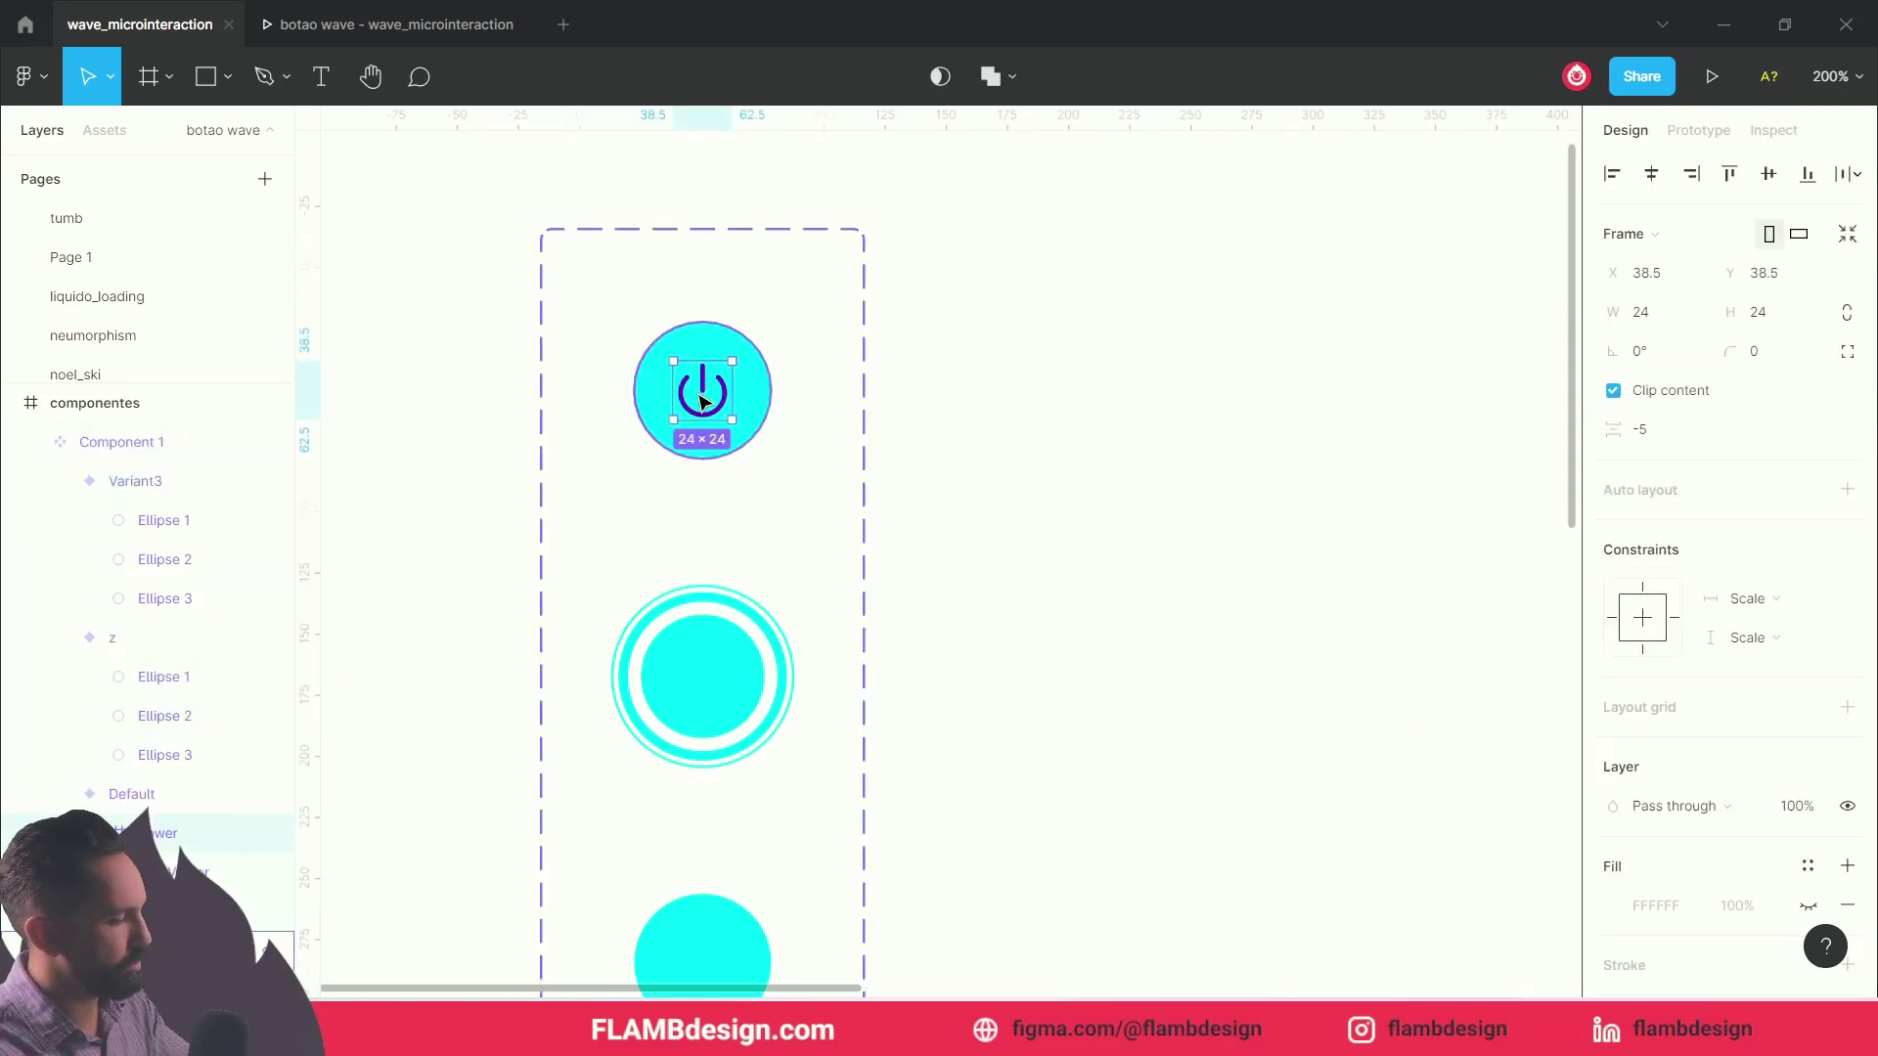
{"action": "left_click", "coordinate": [709, 691]}
{"action": "double_click", "coordinate": [706, 693]}
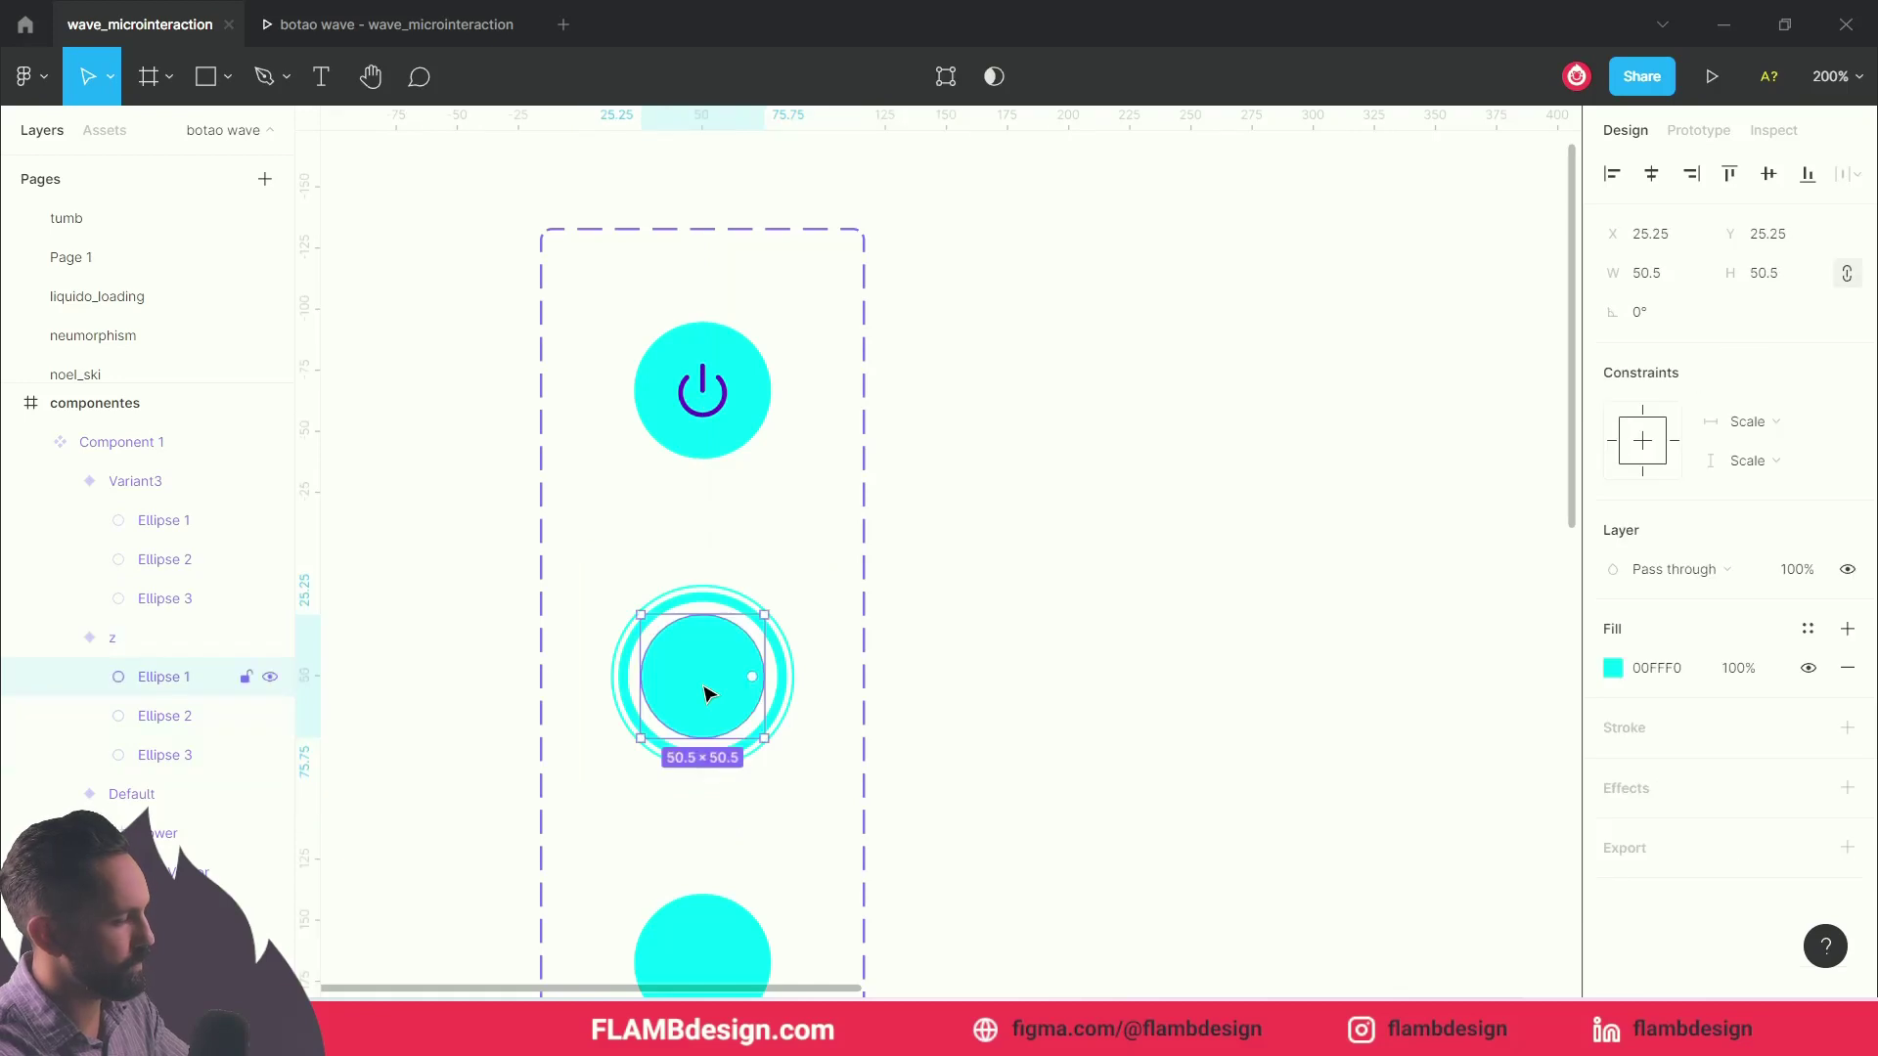
{"action": "left_click", "coordinate": [957, 759]}
{"action": "left_click", "coordinate": [715, 696]}
{"action": "left_click", "coordinate": [715, 696]}
{"action": "key", "text": "ctrl+v"}
Step: Paste the power icon into the bottom Variant3 state as well
{"action": "scroll", "coordinate": [714, 699], "scroll_direction": "down", "scroll_amount": 2}
{"action": "left_click", "coordinate": [717, 821]}
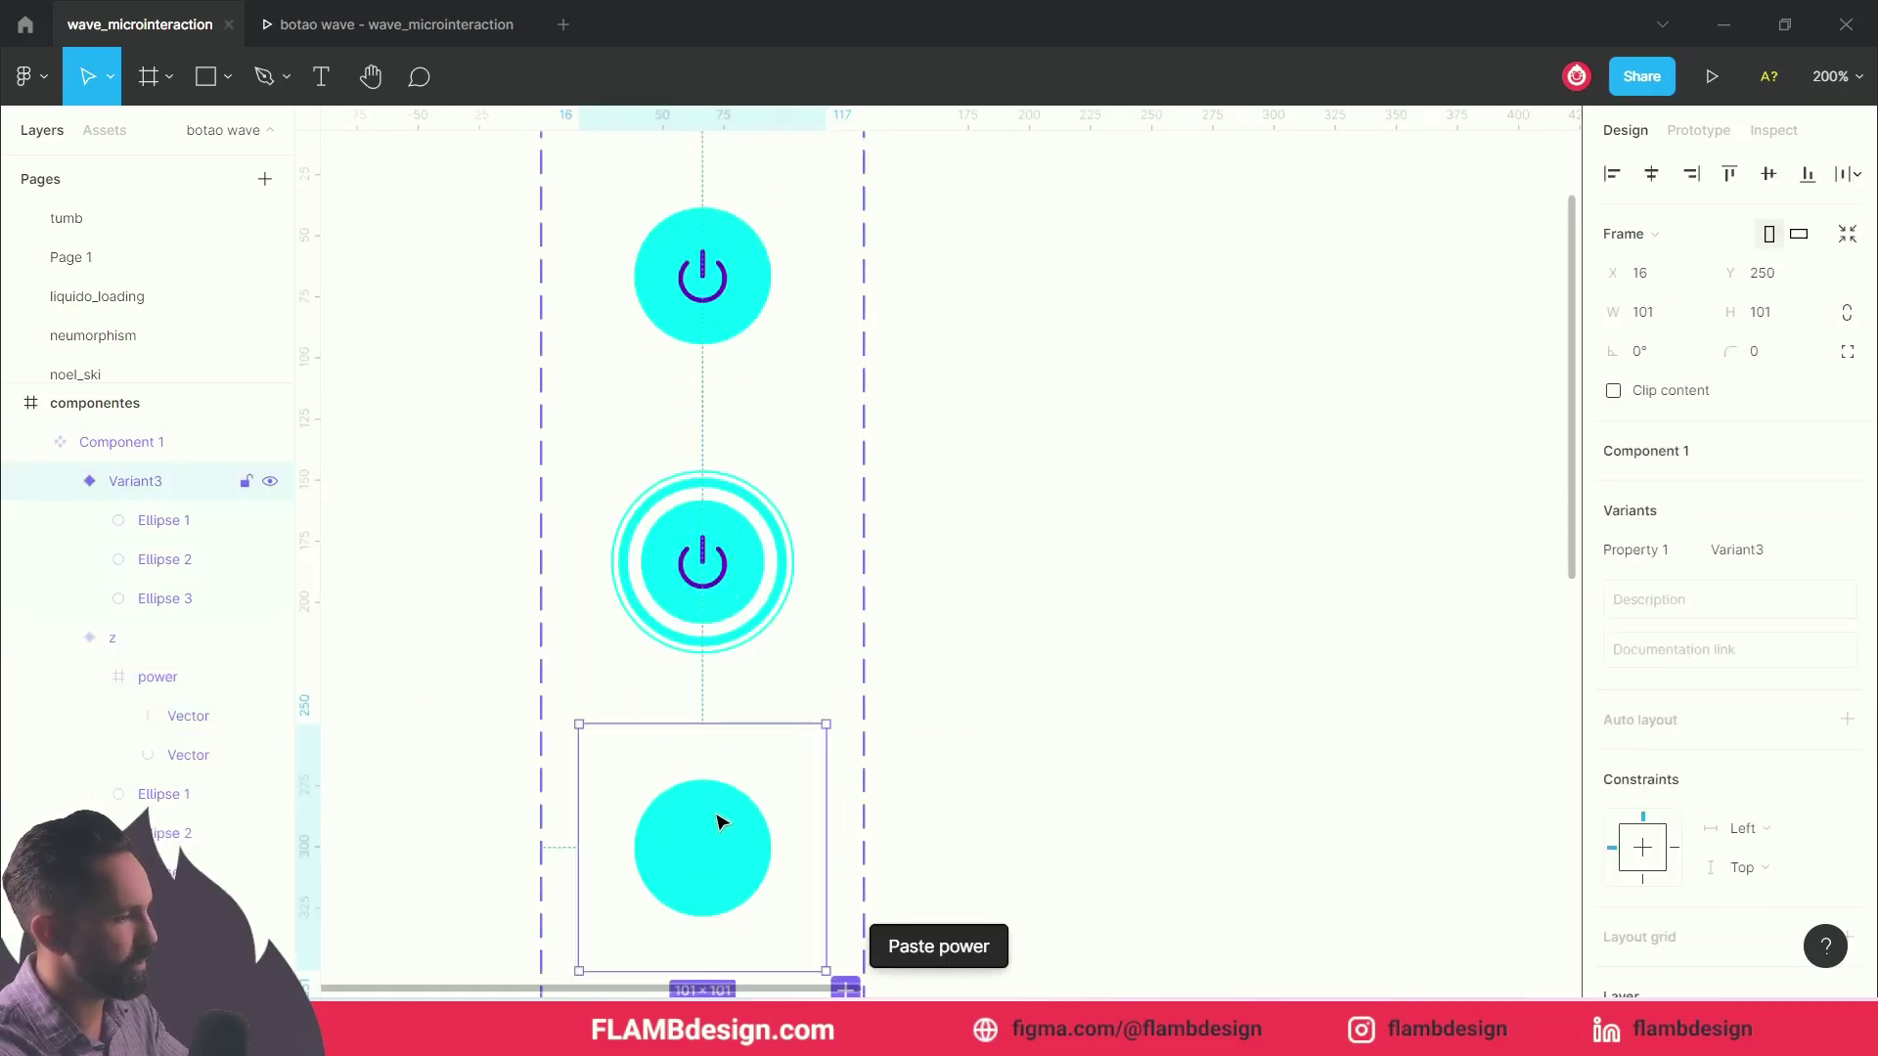
{"action": "key", "text": "ctrl+v"}
{"action": "left_click", "coordinate": [1076, 698]}
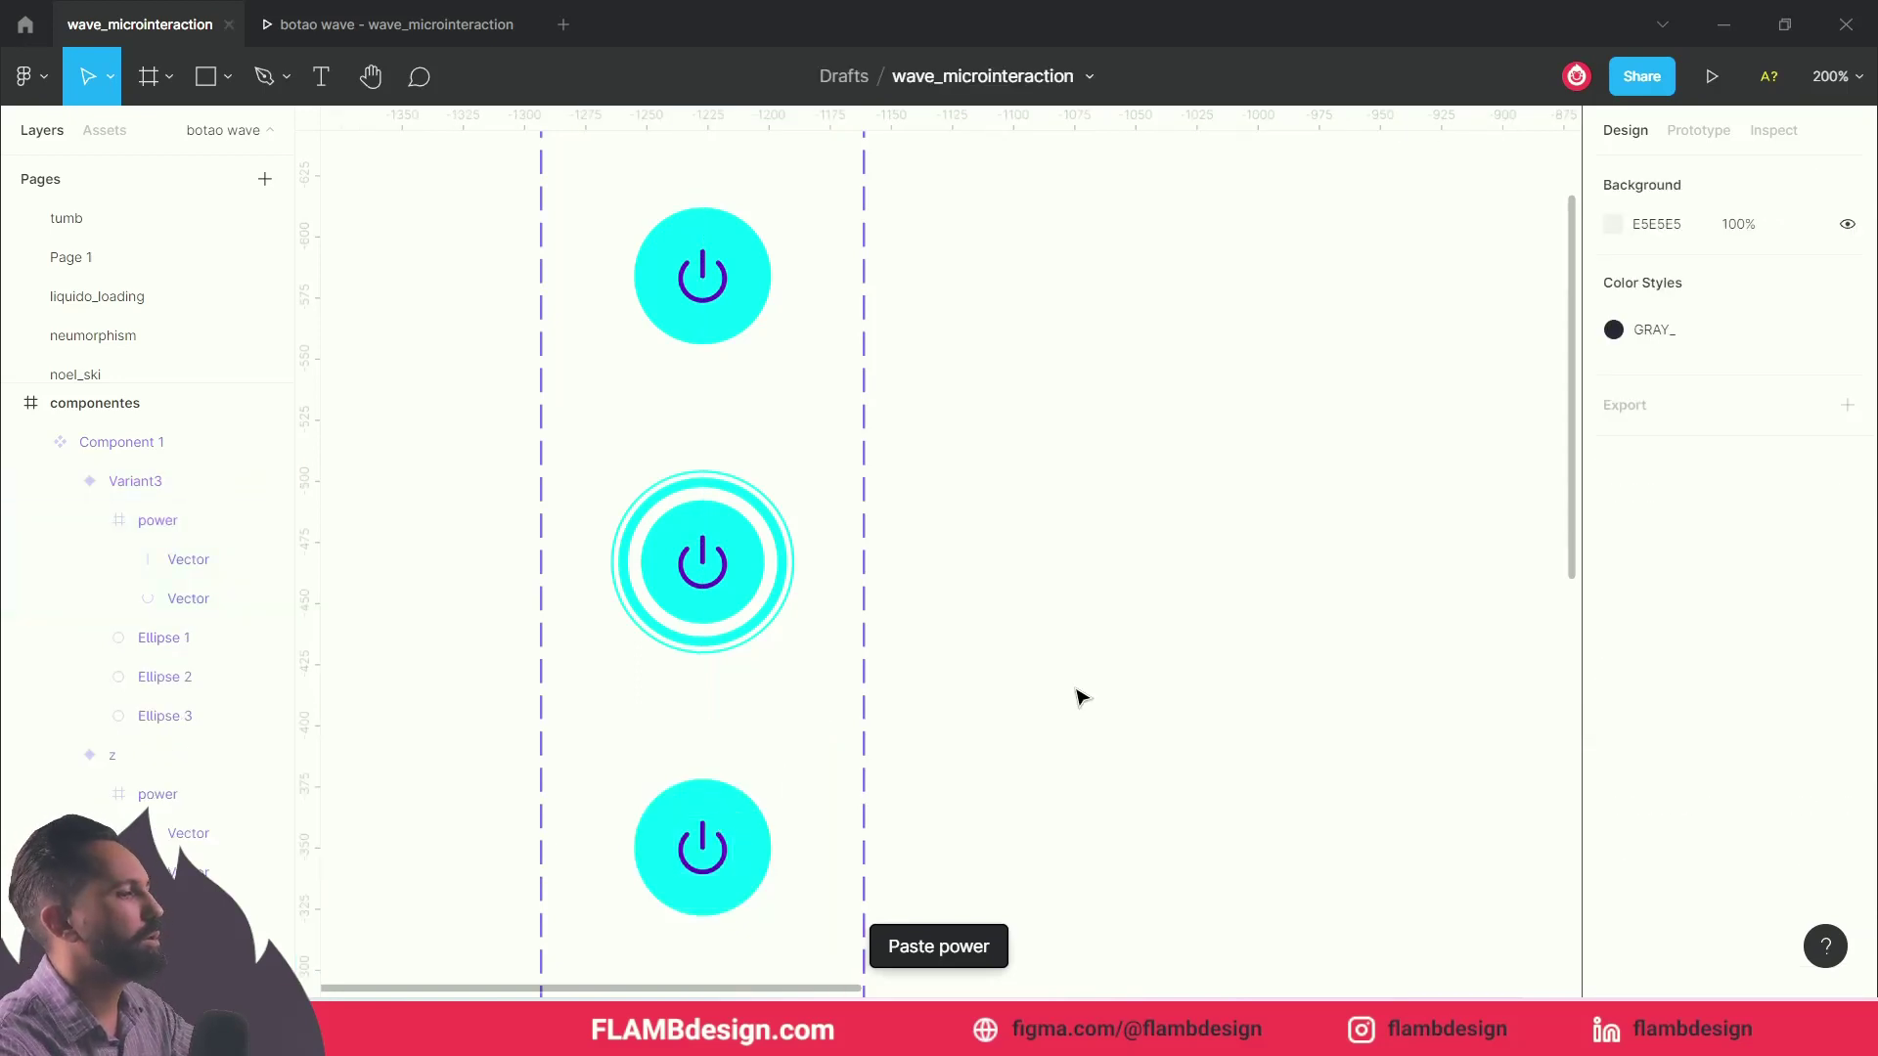
{"action": "scroll", "coordinate": [1080, 695], "scroll_direction": "down", "scroll_amount": 1}
{"action": "scroll", "coordinate": [1080, 695], "scroll_direction": "up", "scroll_amount": 2}
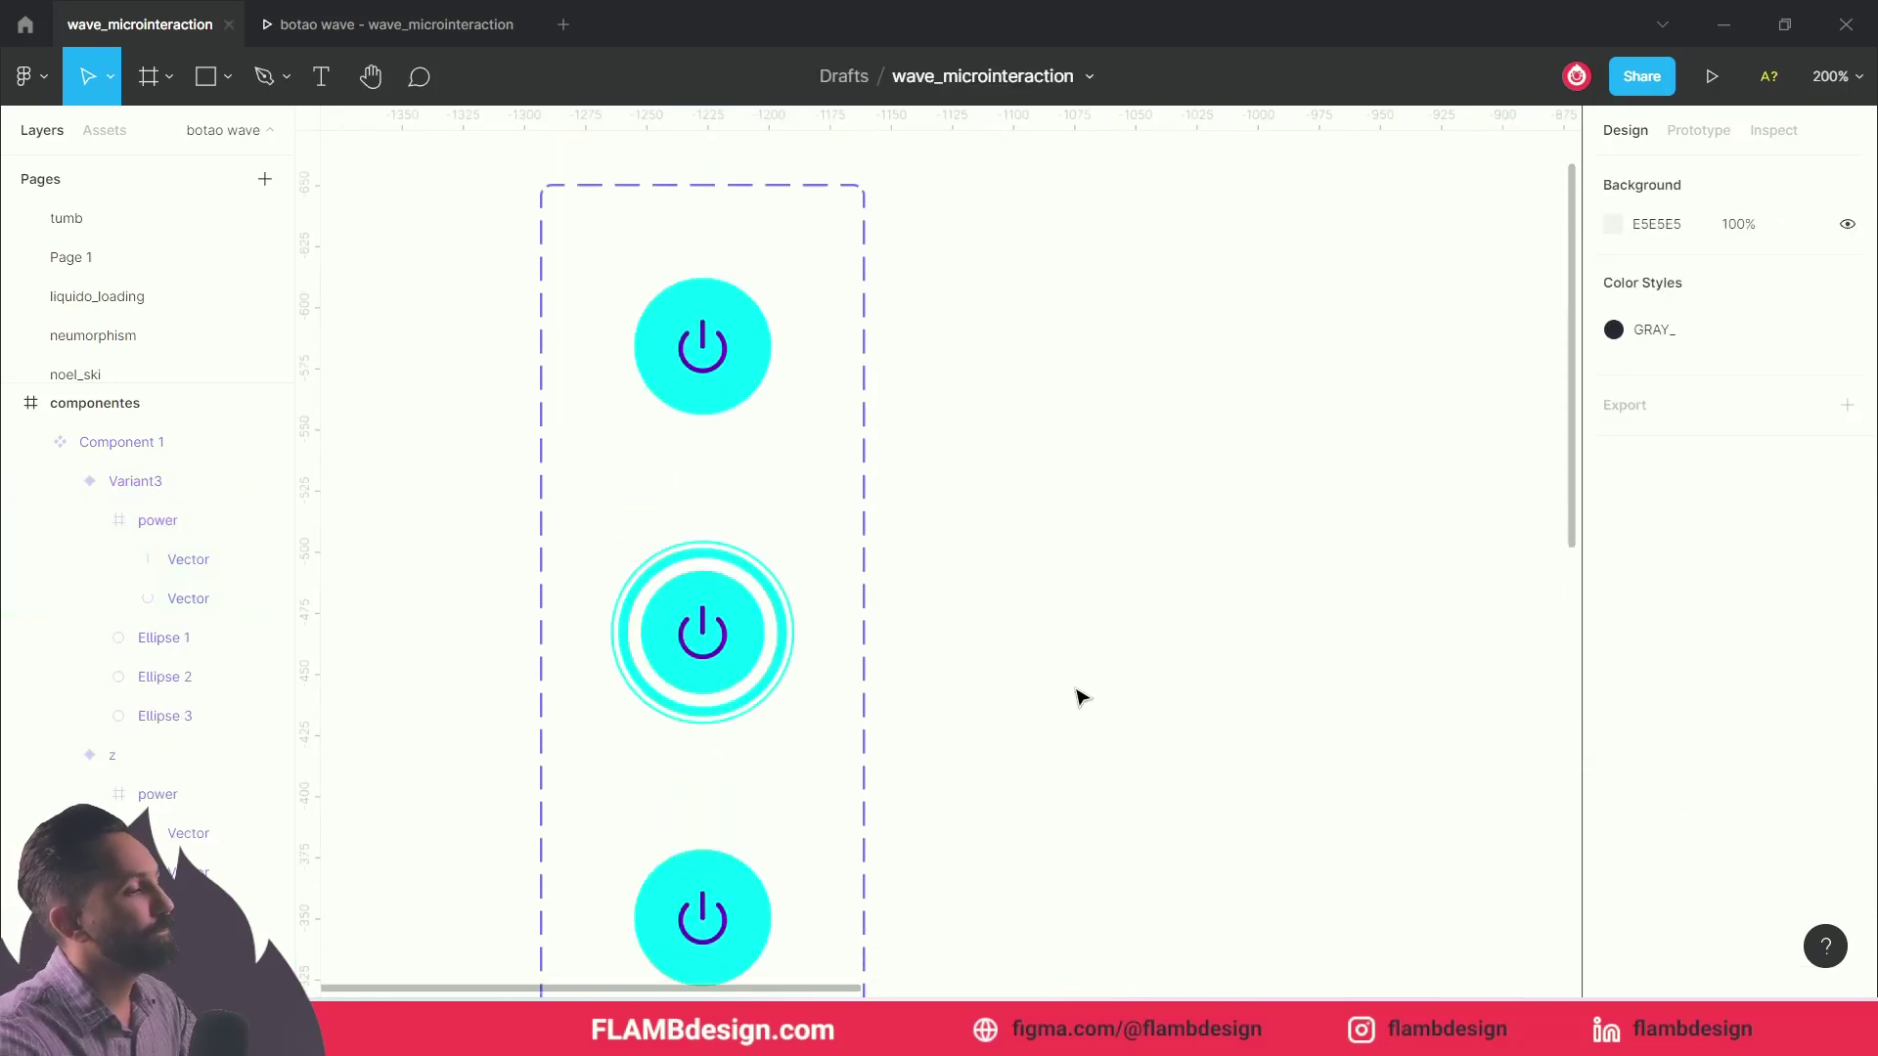
Step: Tap the power button three times in the preview to watch the wave, then reselect the top icon
{"action": "left_click", "coordinate": [391, 25]}
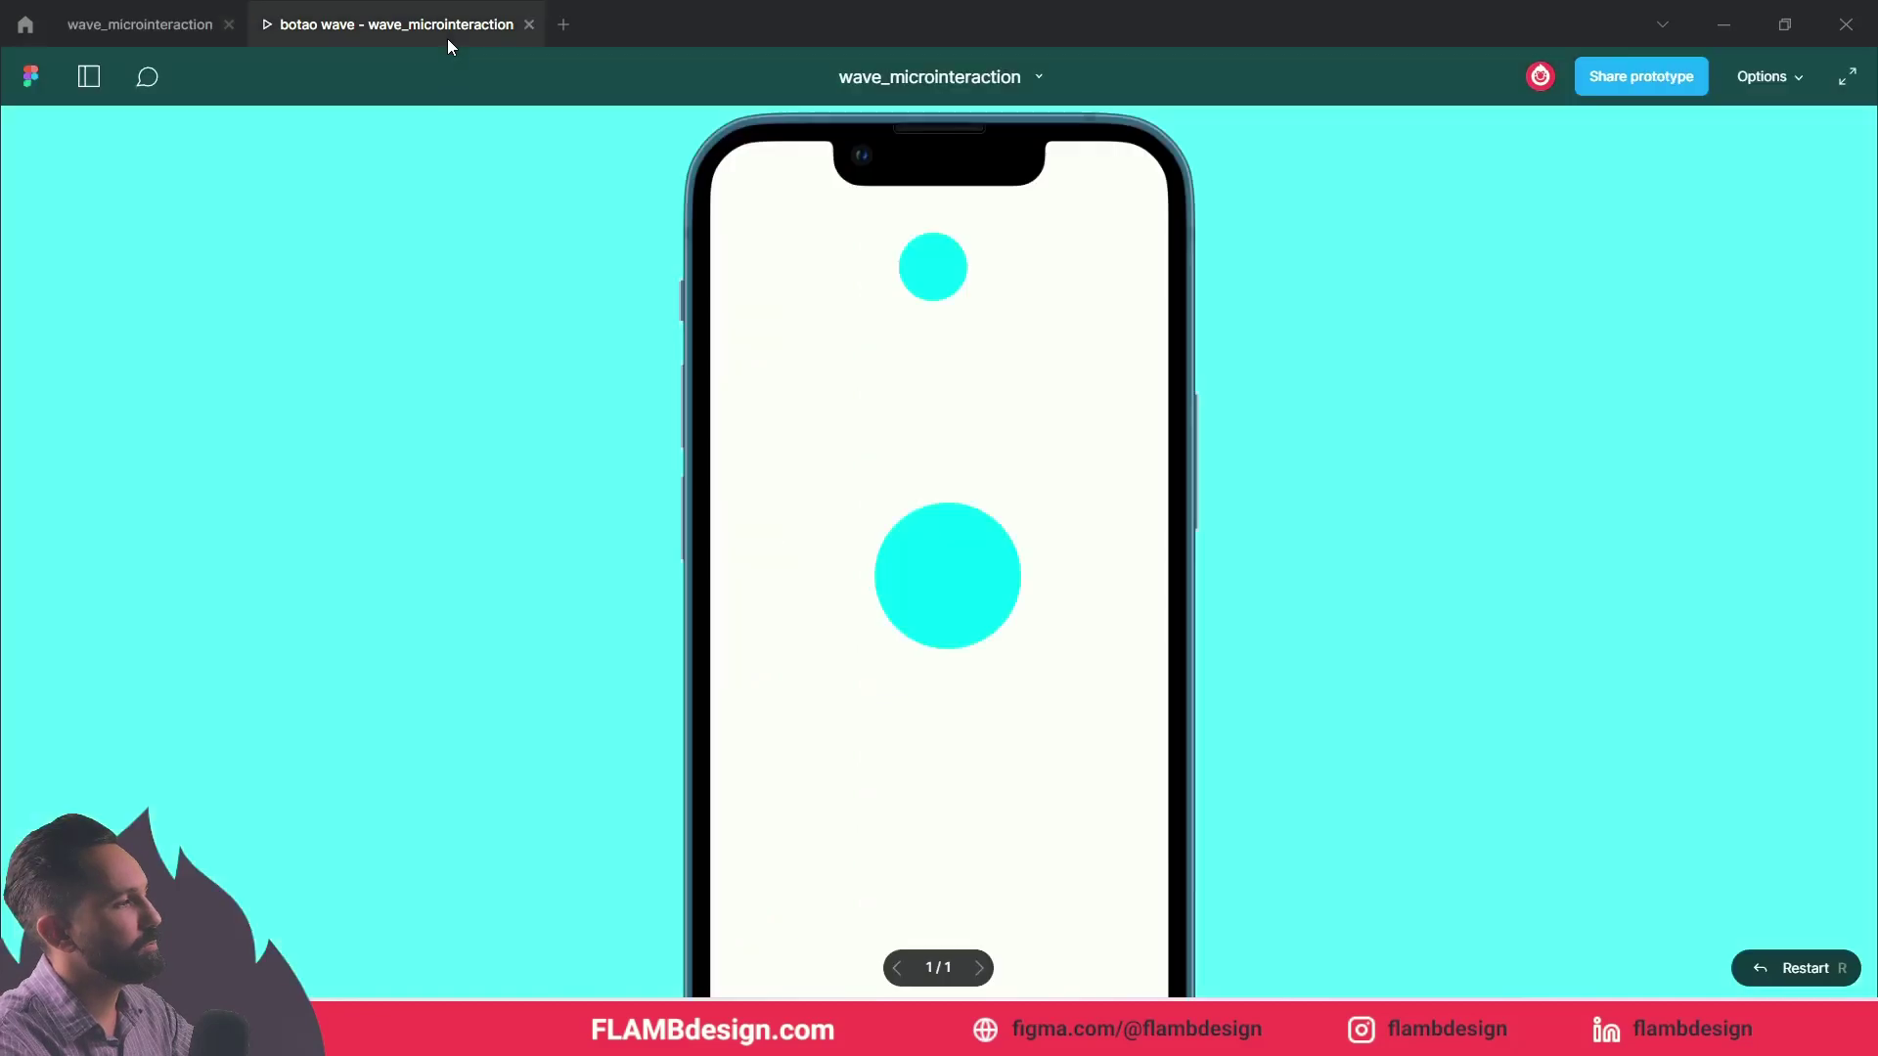
{"action": "left_click", "coordinate": [950, 579]}
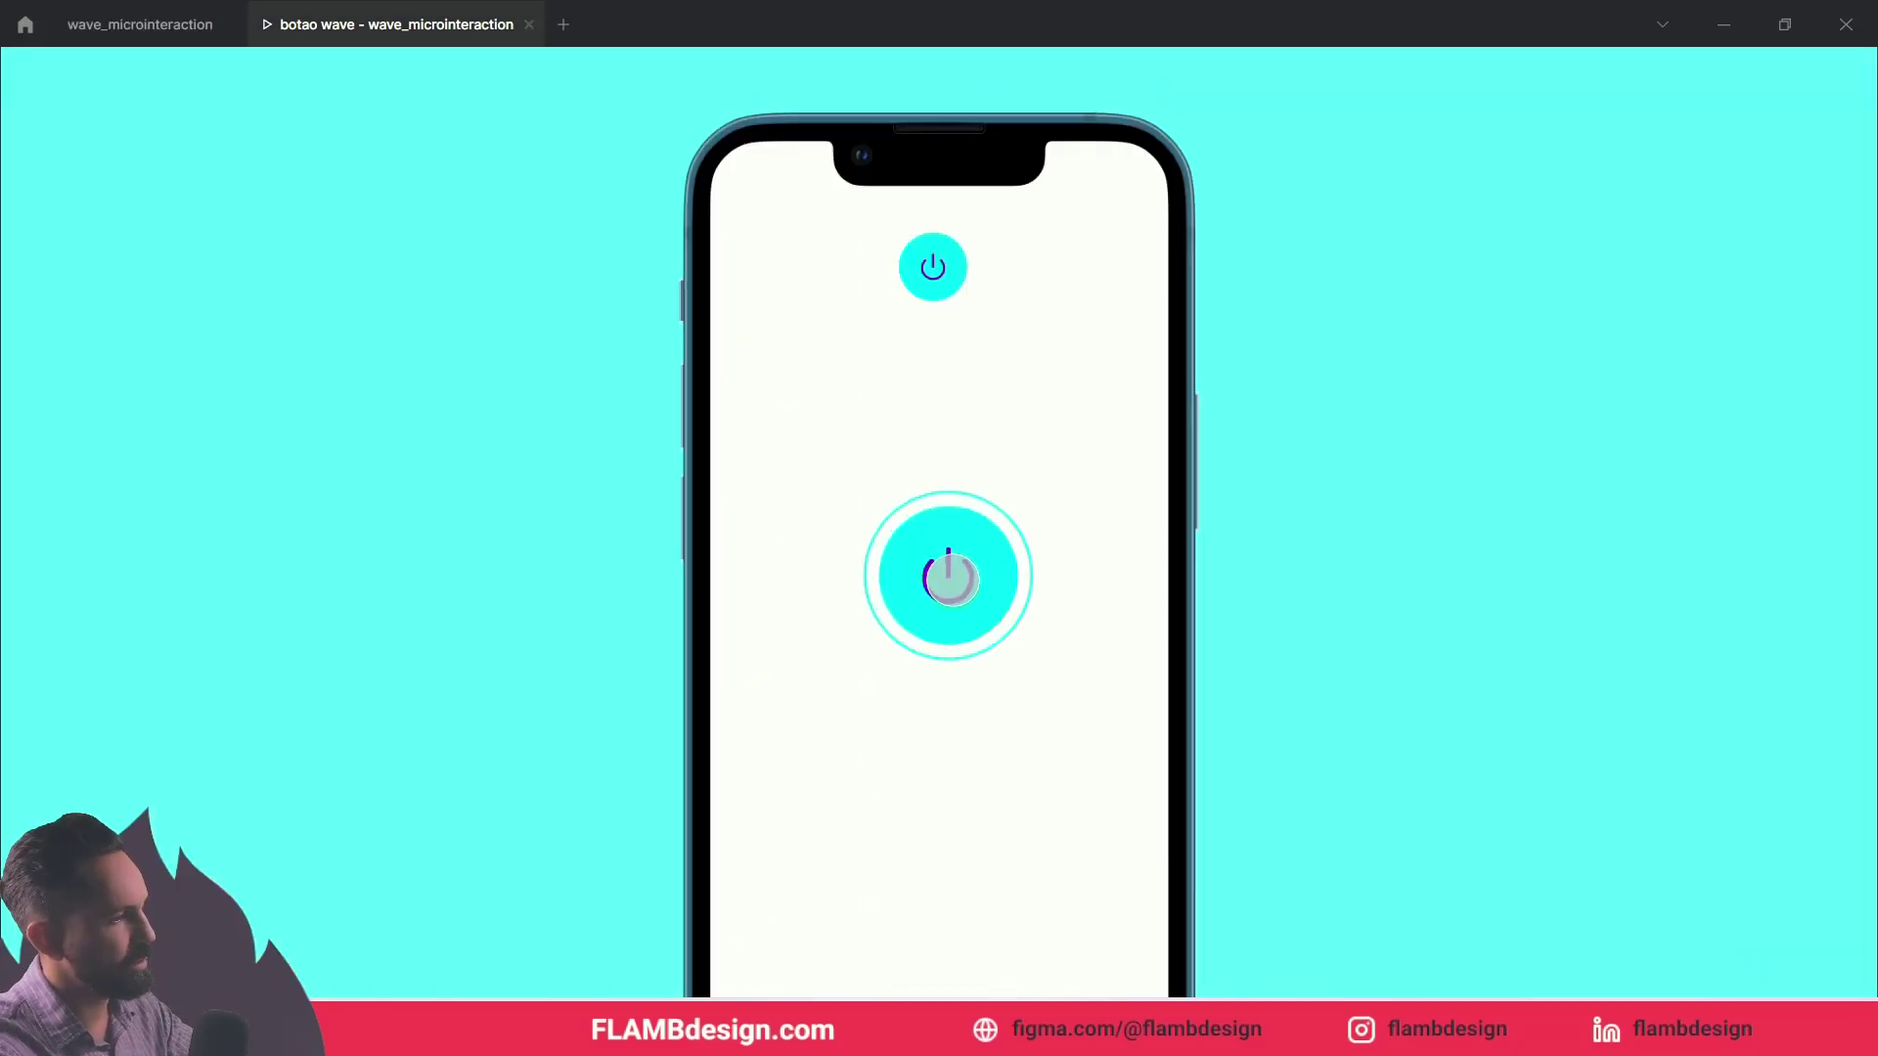
{"action": "left_click", "coordinate": [951, 579]}
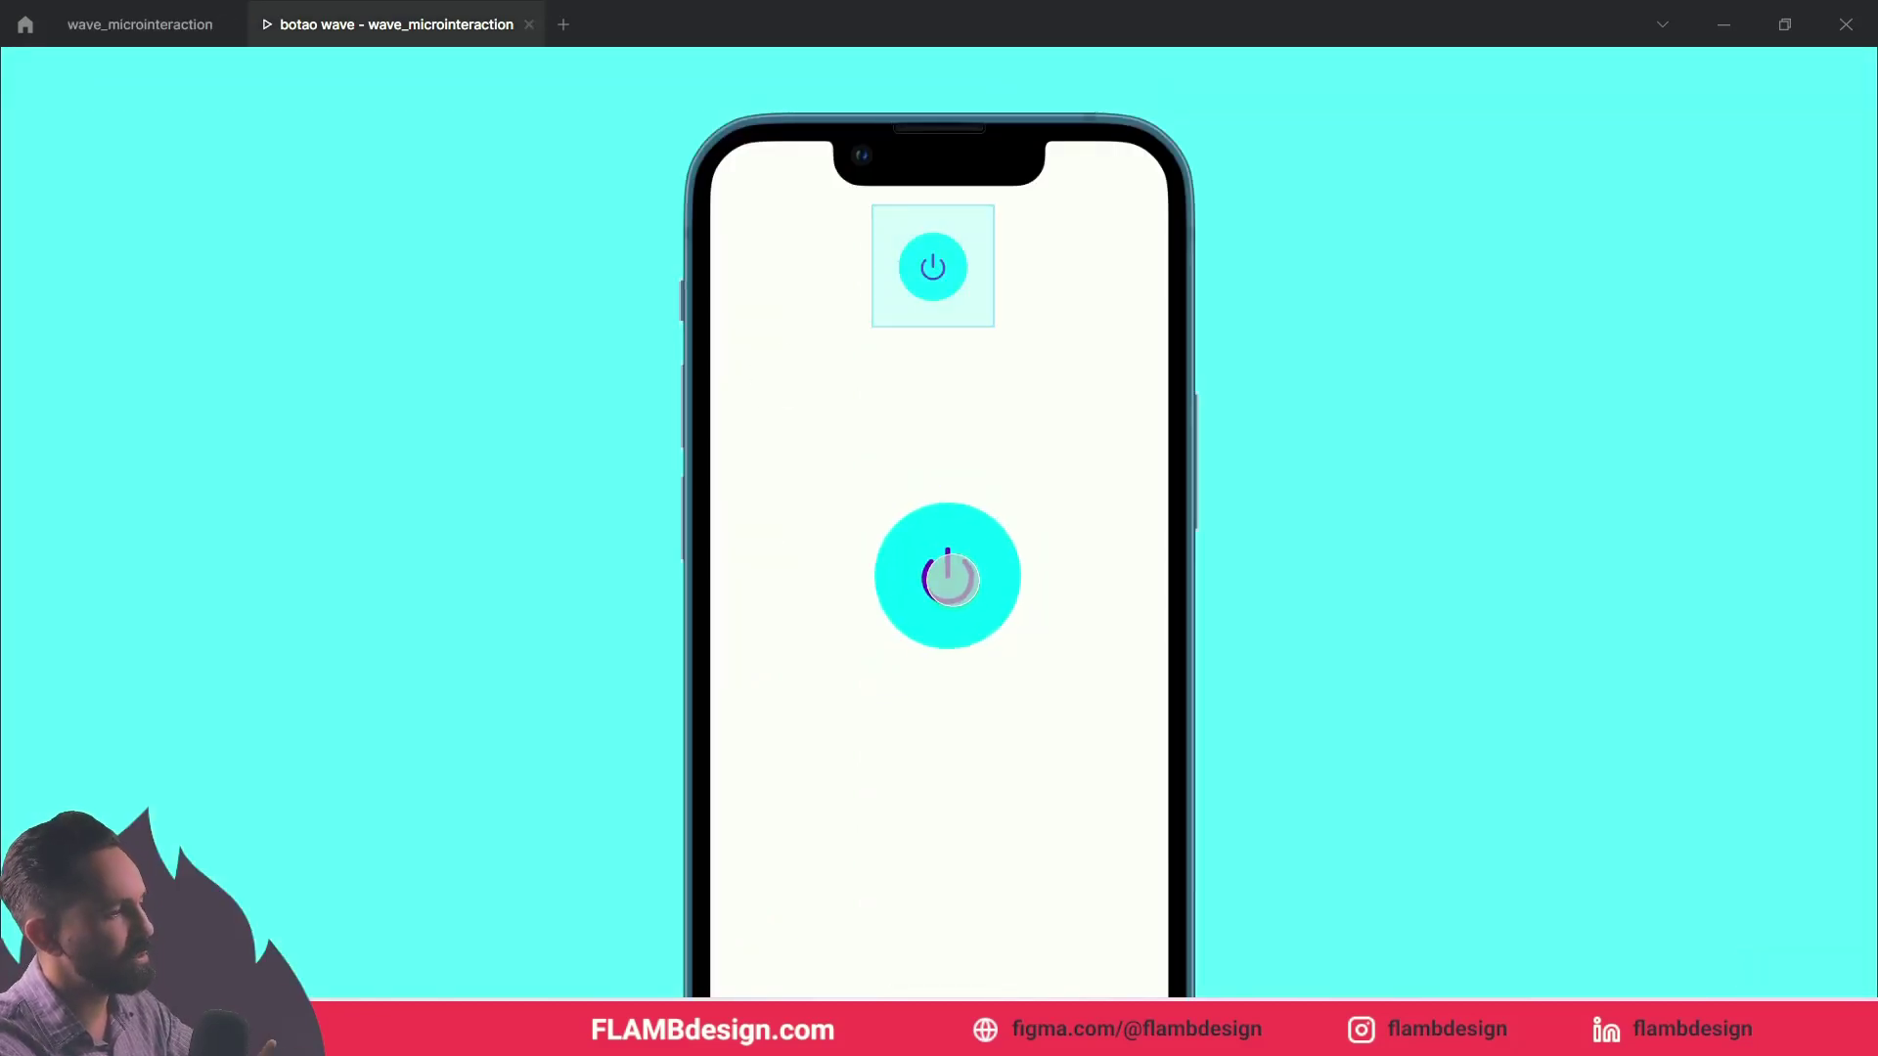
{"action": "left_click", "coordinate": [951, 579]}
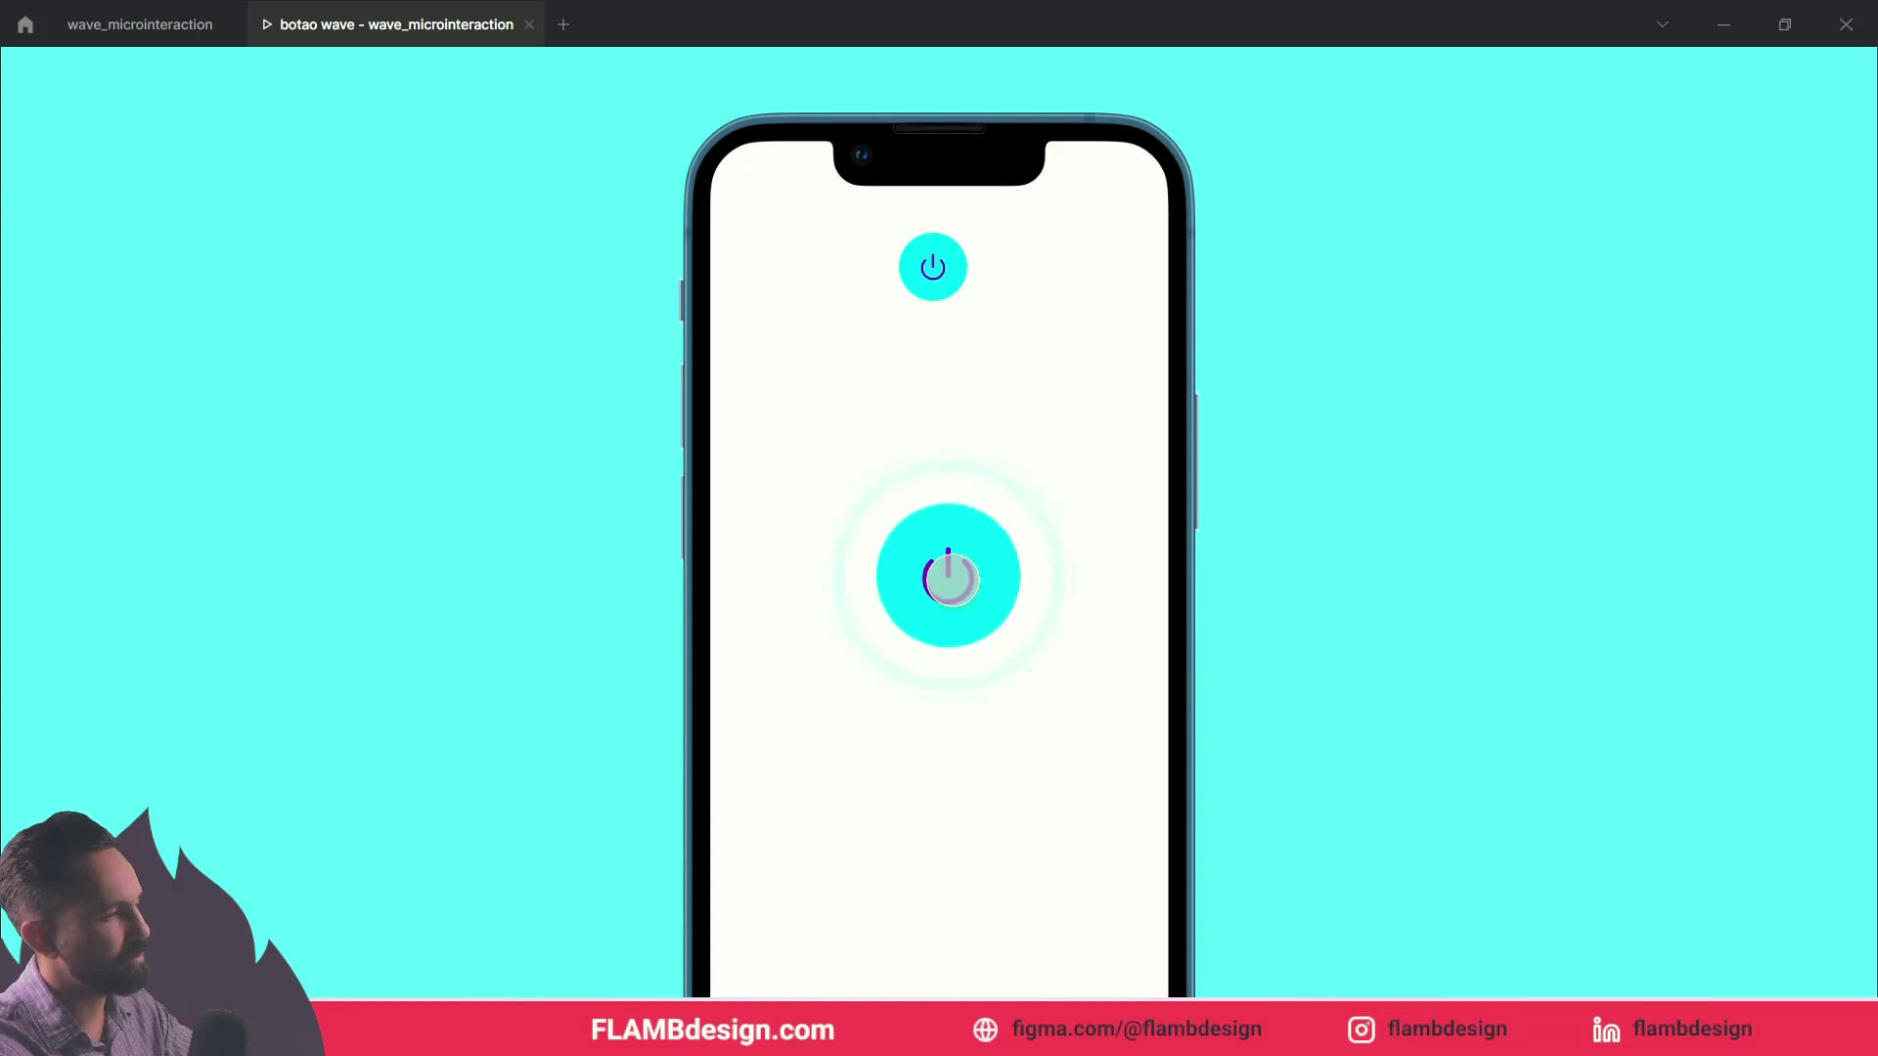
{"action": "left_click", "coordinate": [174, 25]}
{"action": "left_click", "coordinate": [729, 309]}
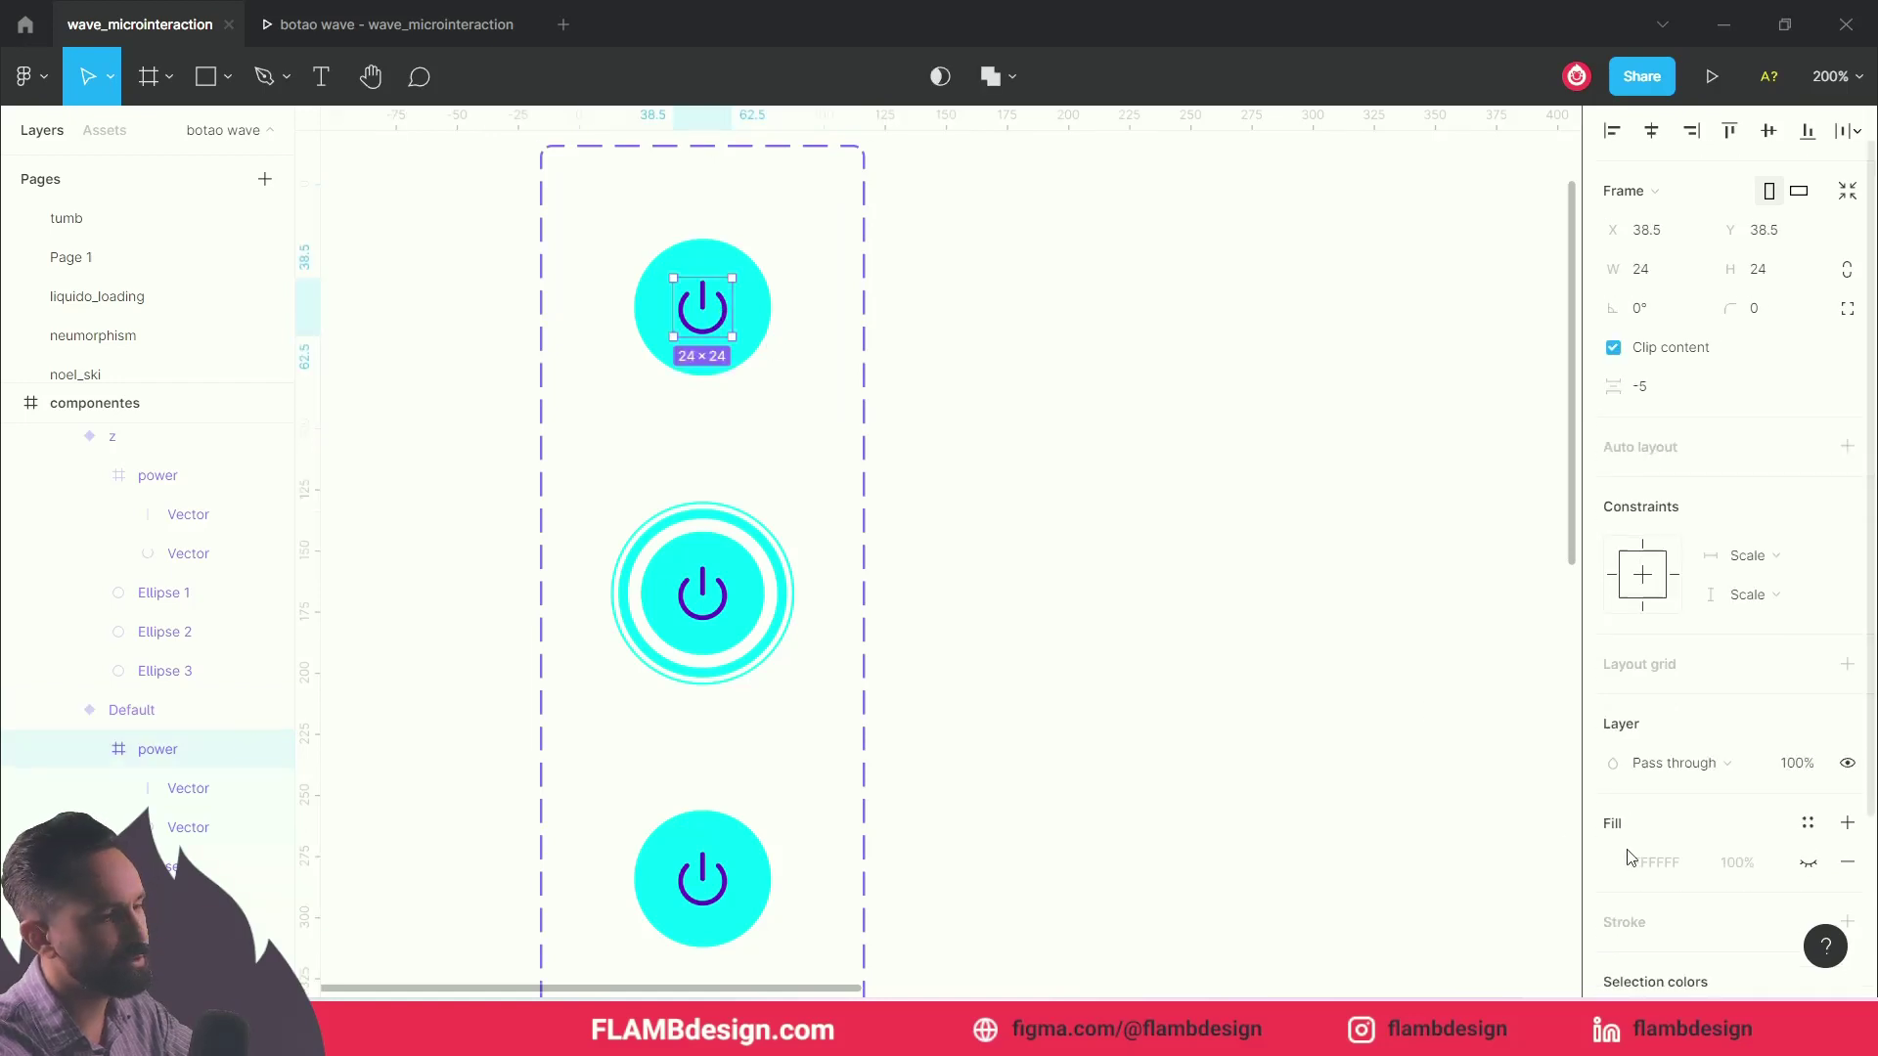
Step: Change the top variant's power icon colour from 5E00BB to white FFFFFF
{"action": "scroll", "coordinate": [1629, 890], "scroll_direction": "down", "scroll_amount": 3}
{"action": "left_click", "coordinate": [1613, 786]}
{"action": "type", "text": "FFFFFF"}
{"action": "key", "text": "Return"}
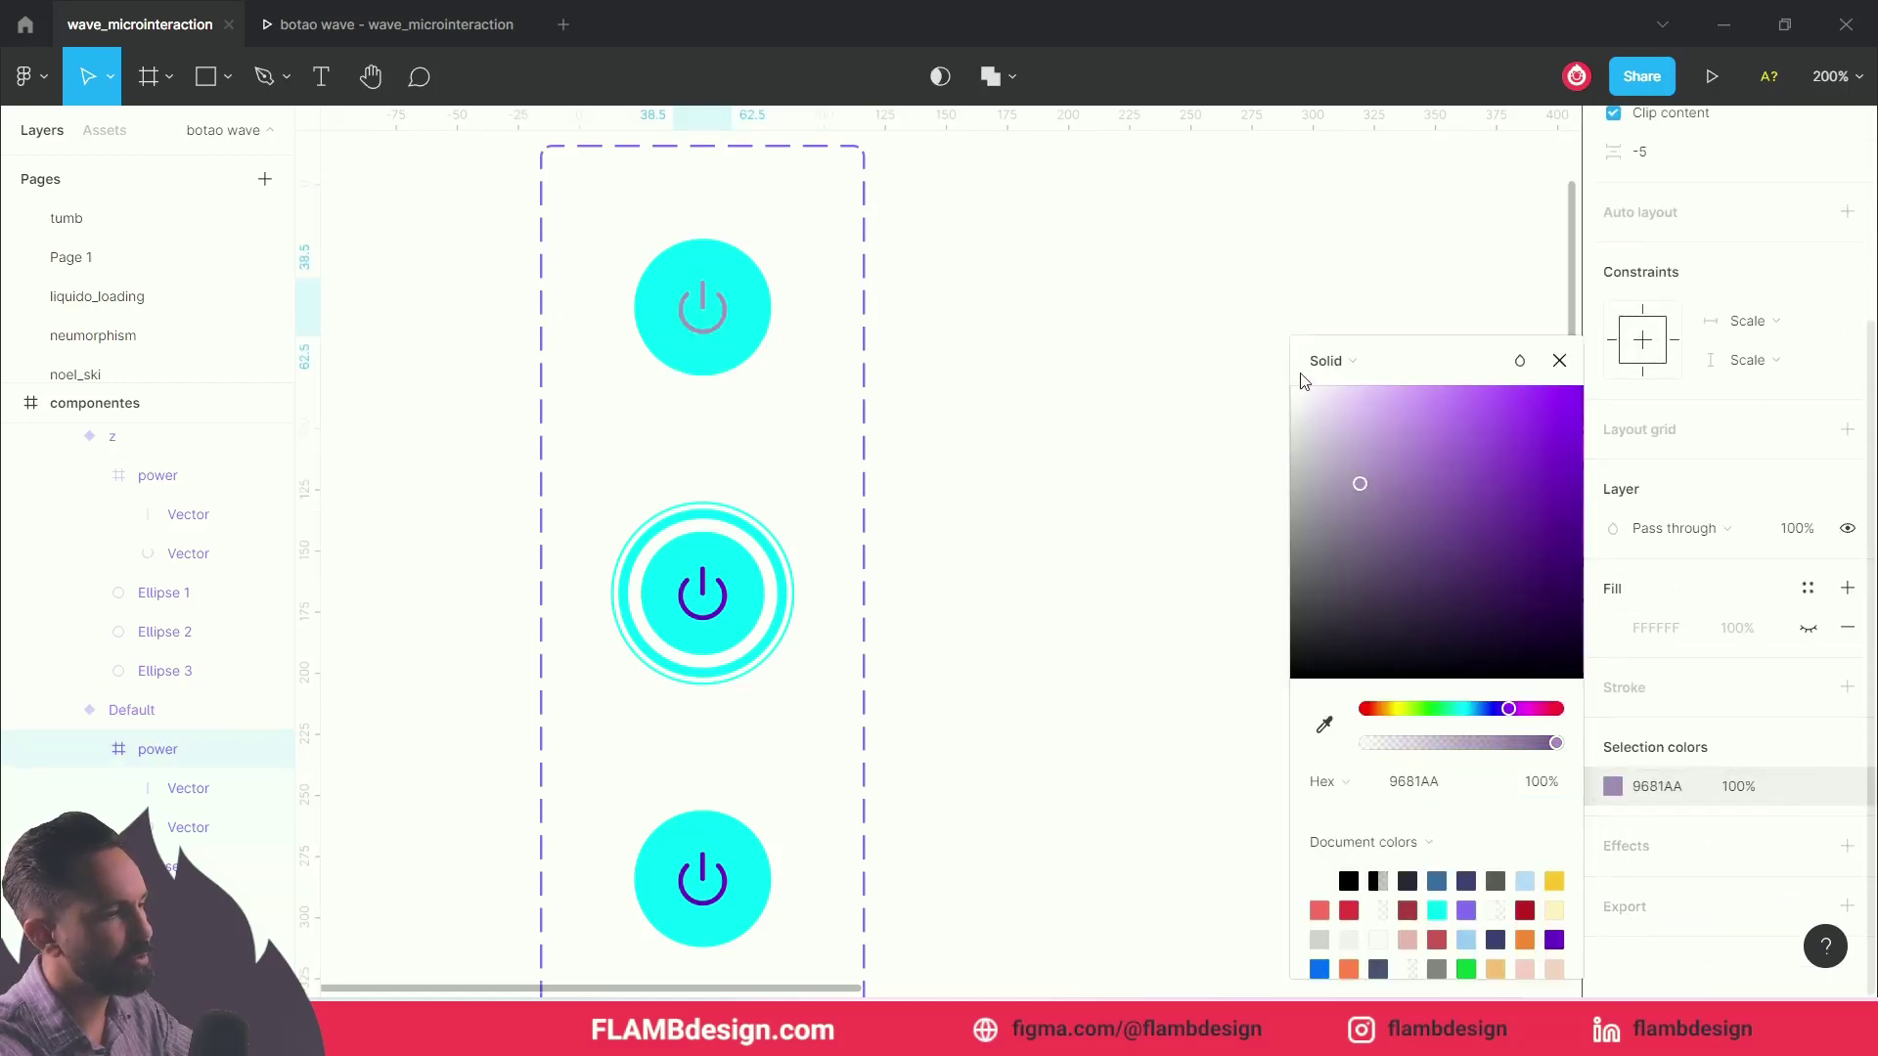
{"action": "left_click", "coordinate": [1105, 486]}
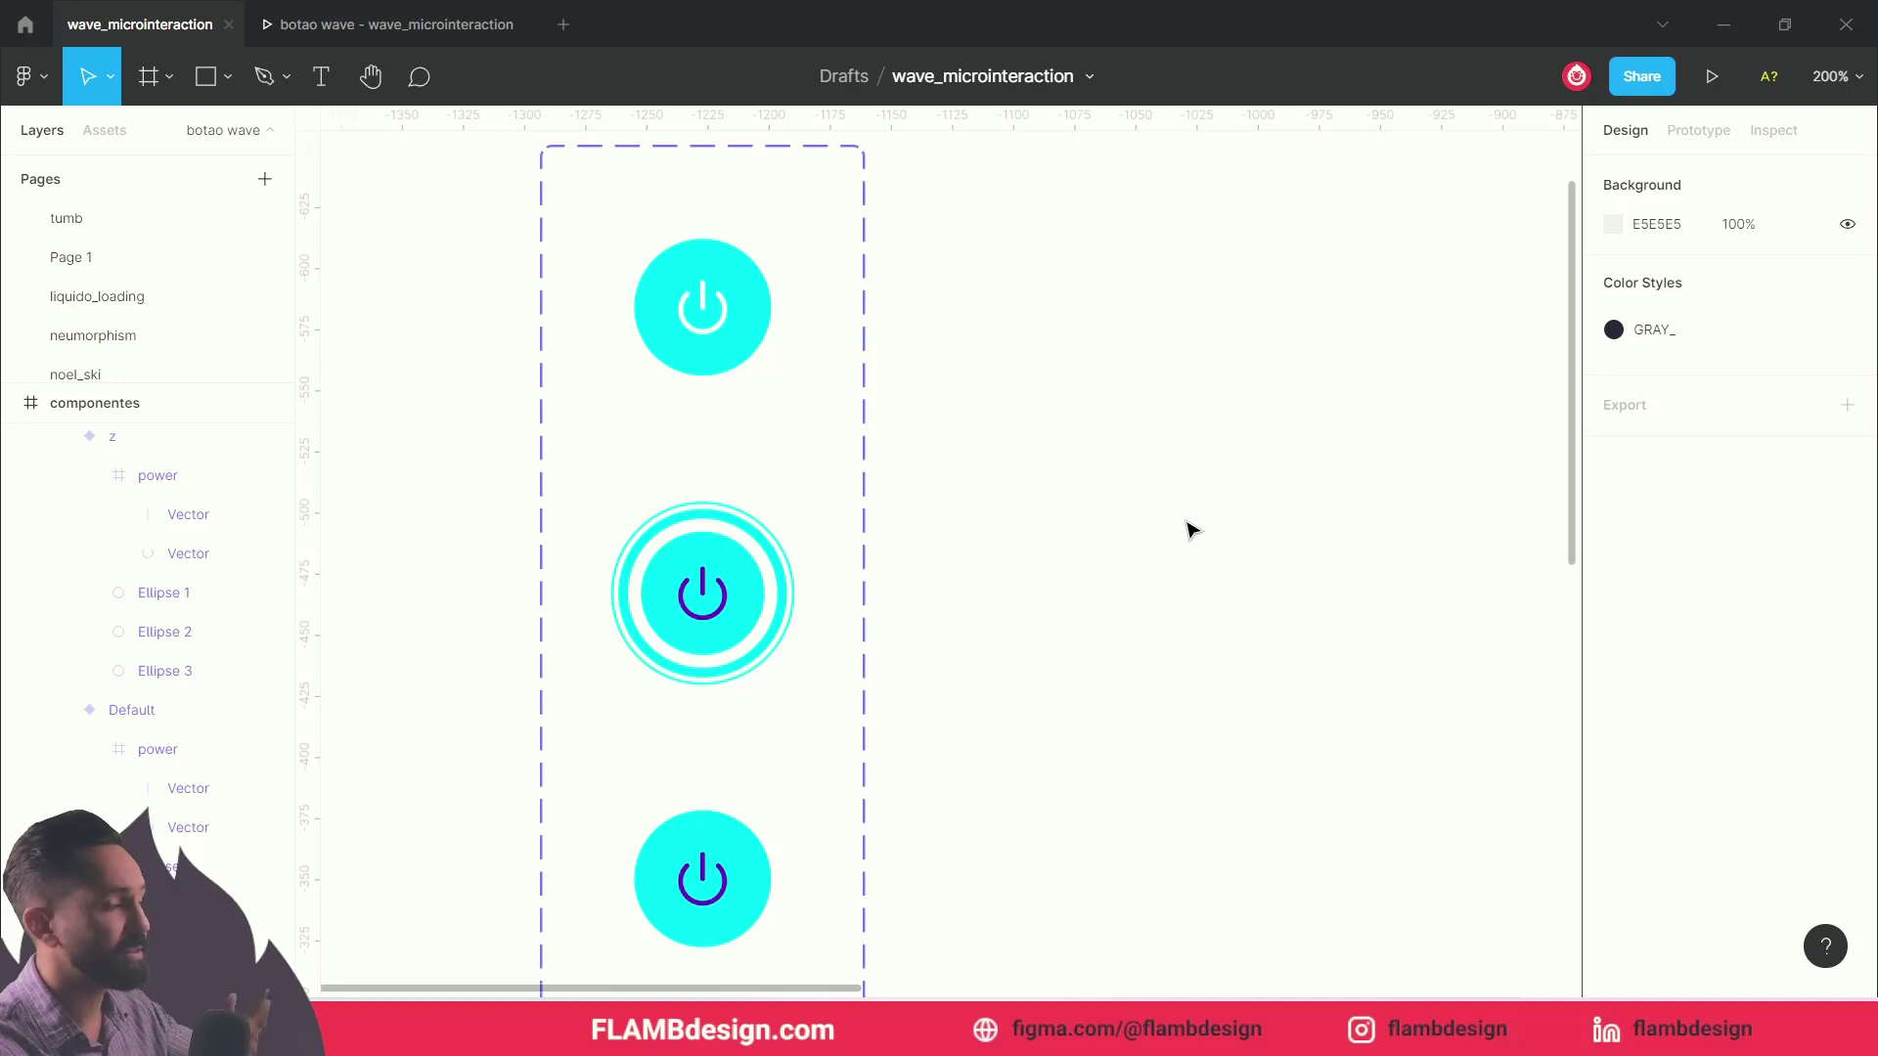
Step: Connect Variant3 back to Default with a Tap interaction, then open the preview
{"action": "scroll", "coordinate": [910, 885], "scroll_direction": "down", "scroll_amount": 1}
{"action": "scroll", "coordinate": [910, 885], "scroll_direction": "down", "scroll_amount": 2}
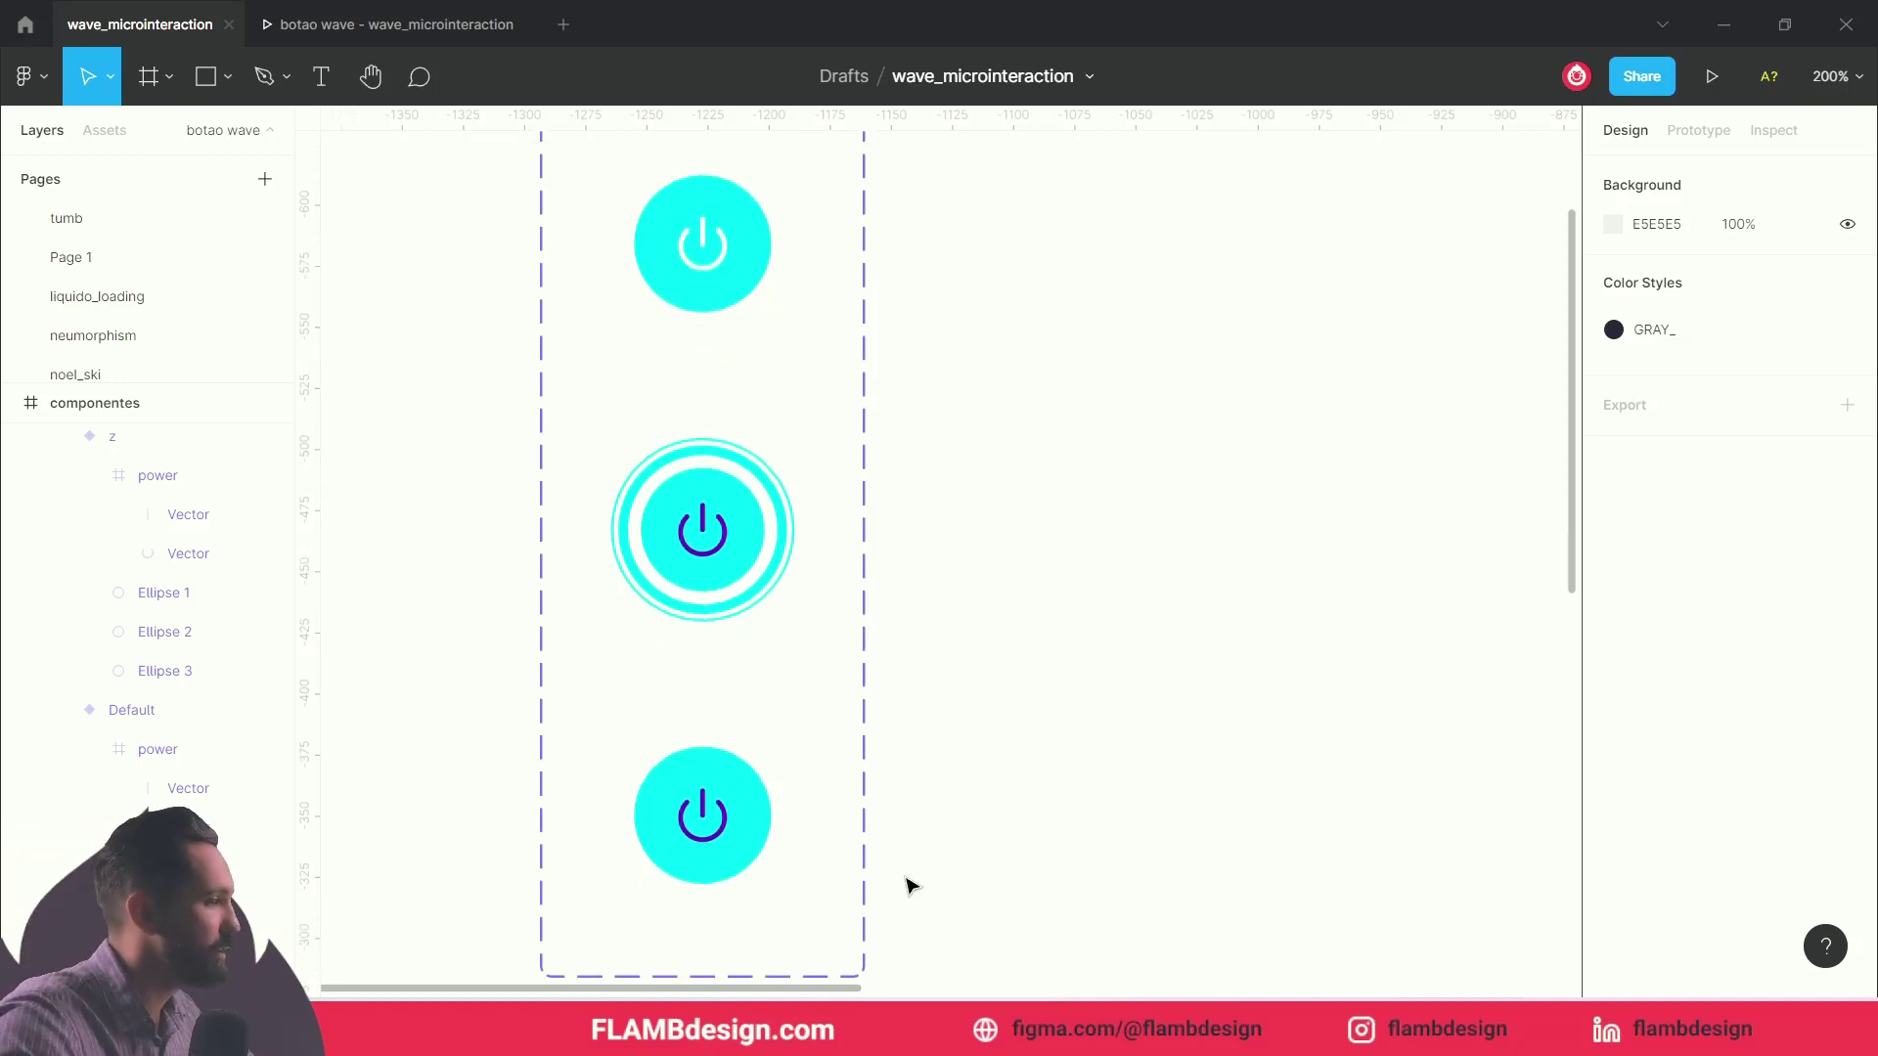
{"action": "left_click", "coordinate": [708, 807]}
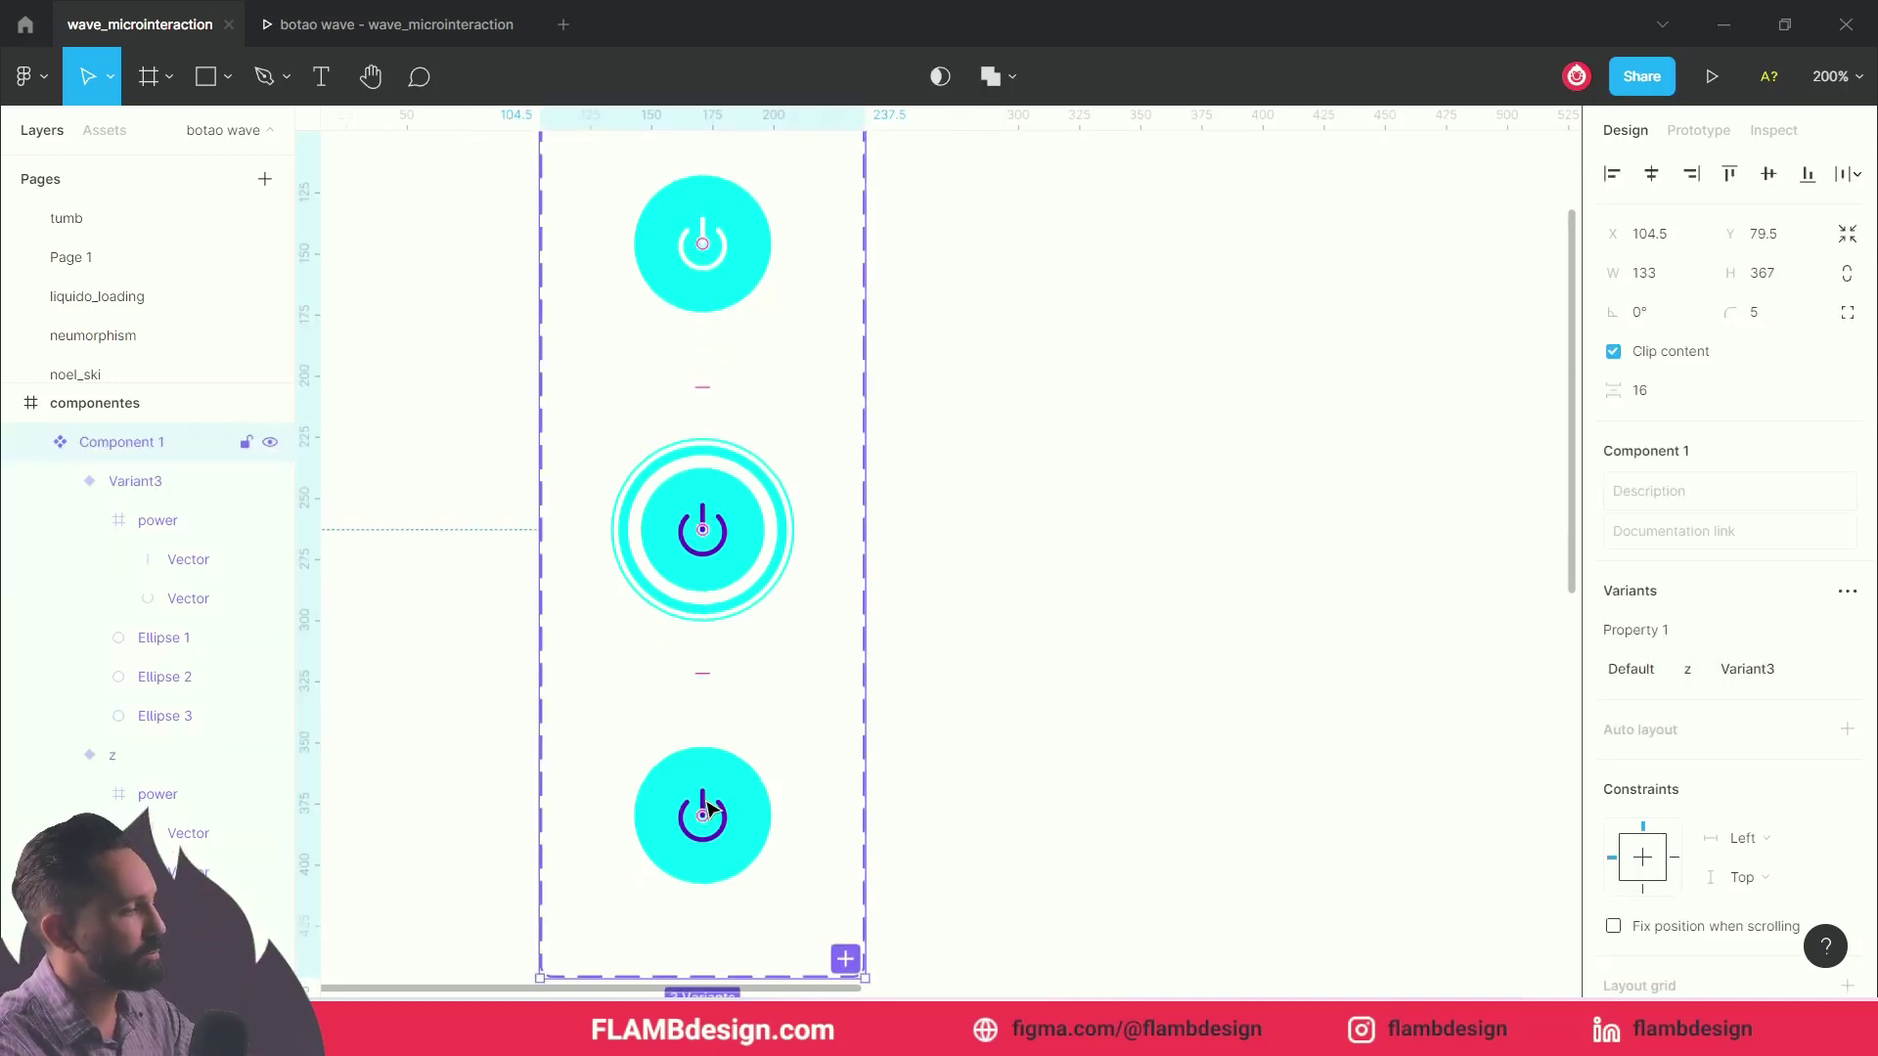
{"action": "left_click", "coordinate": [709, 808]}
{"action": "left_click", "coordinate": [1699, 131]}
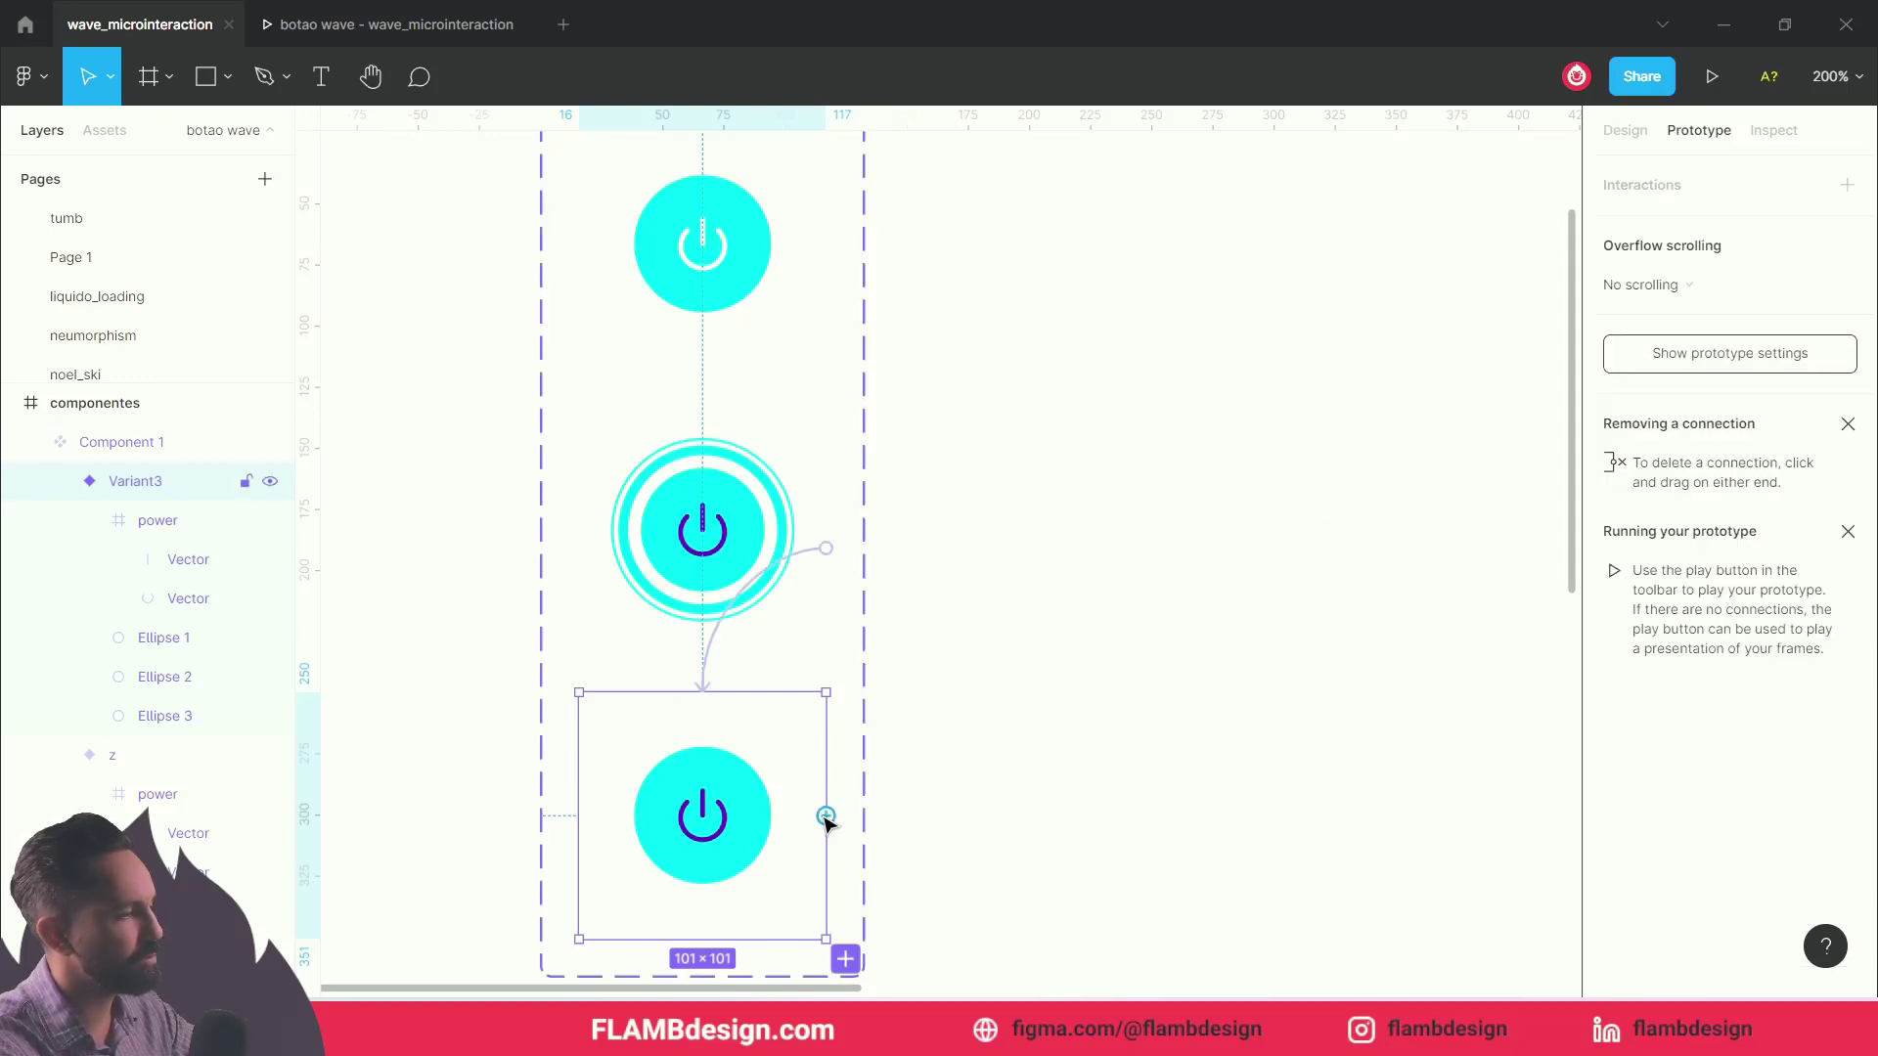
{"action": "left_click_drag", "start_coordinate": [885, 804], "coordinate": [751, 334]}
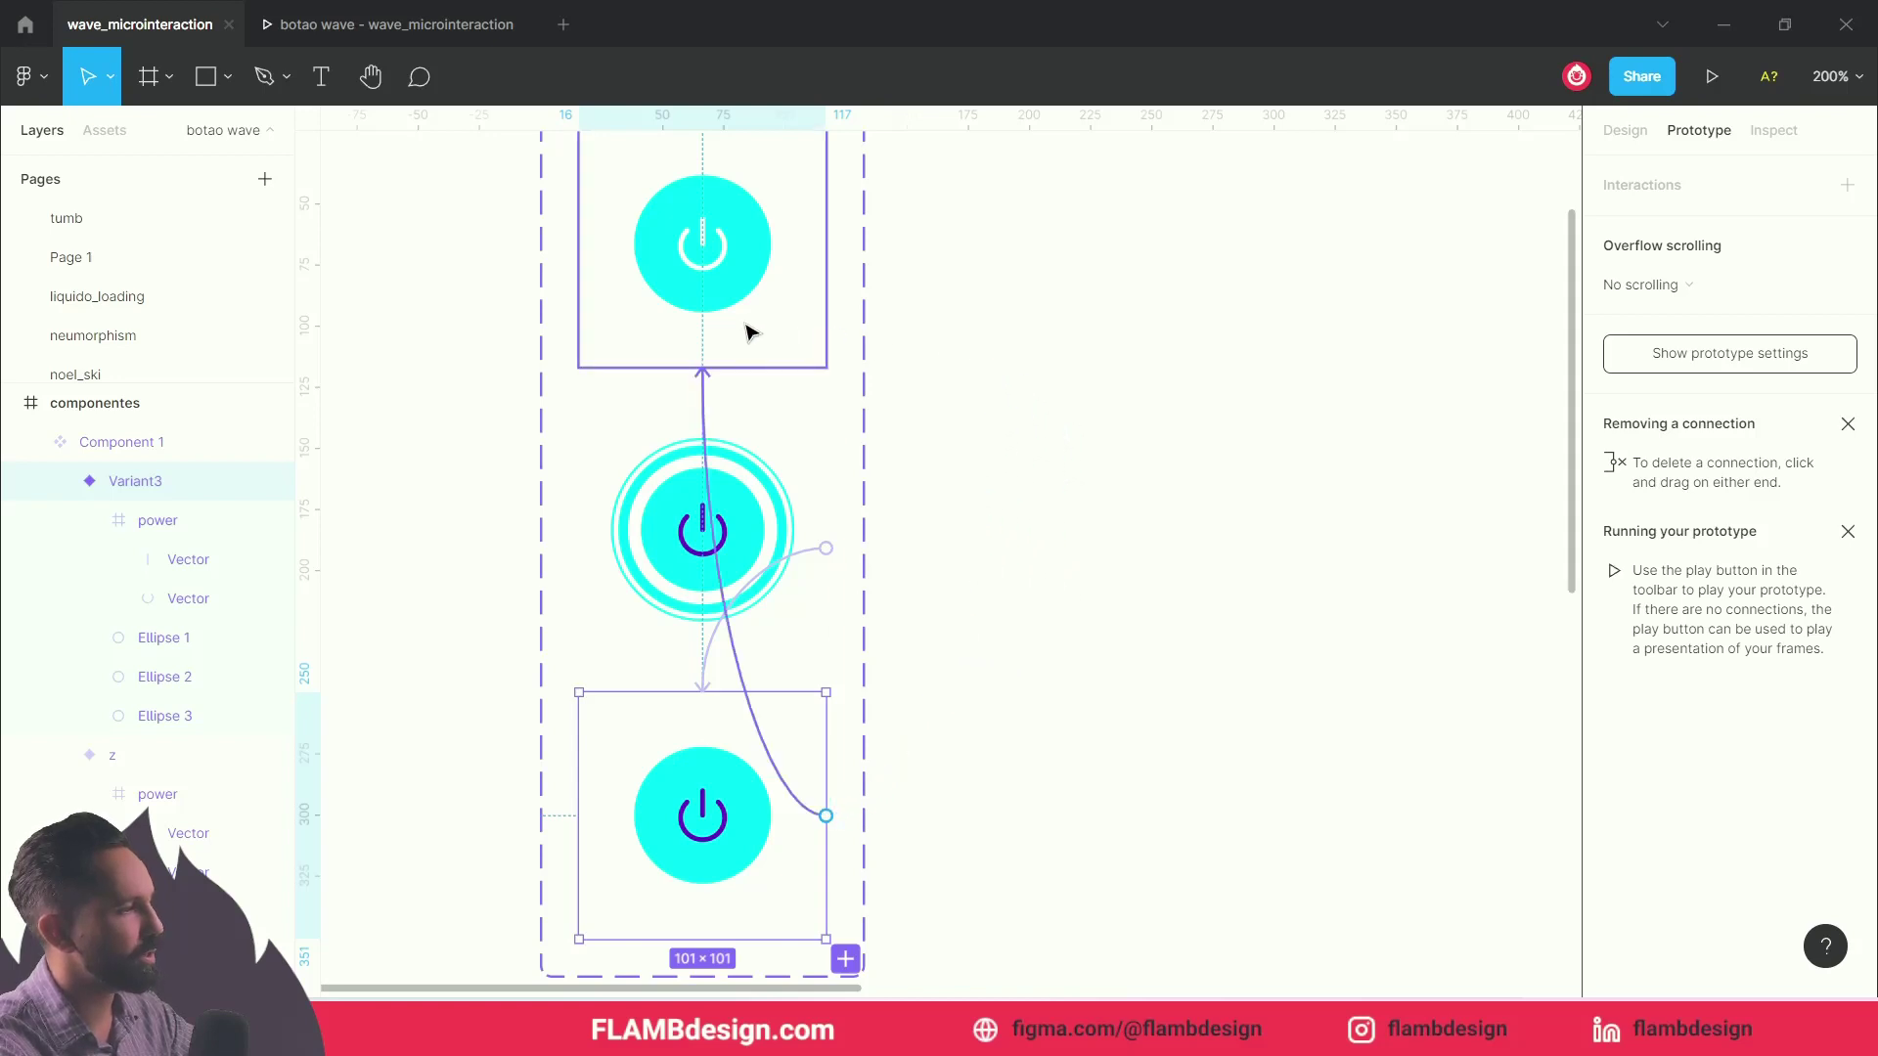
{"action": "scroll", "coordinate": [880, 489], "scroll_direction": "up", "scroll_amount": 1}
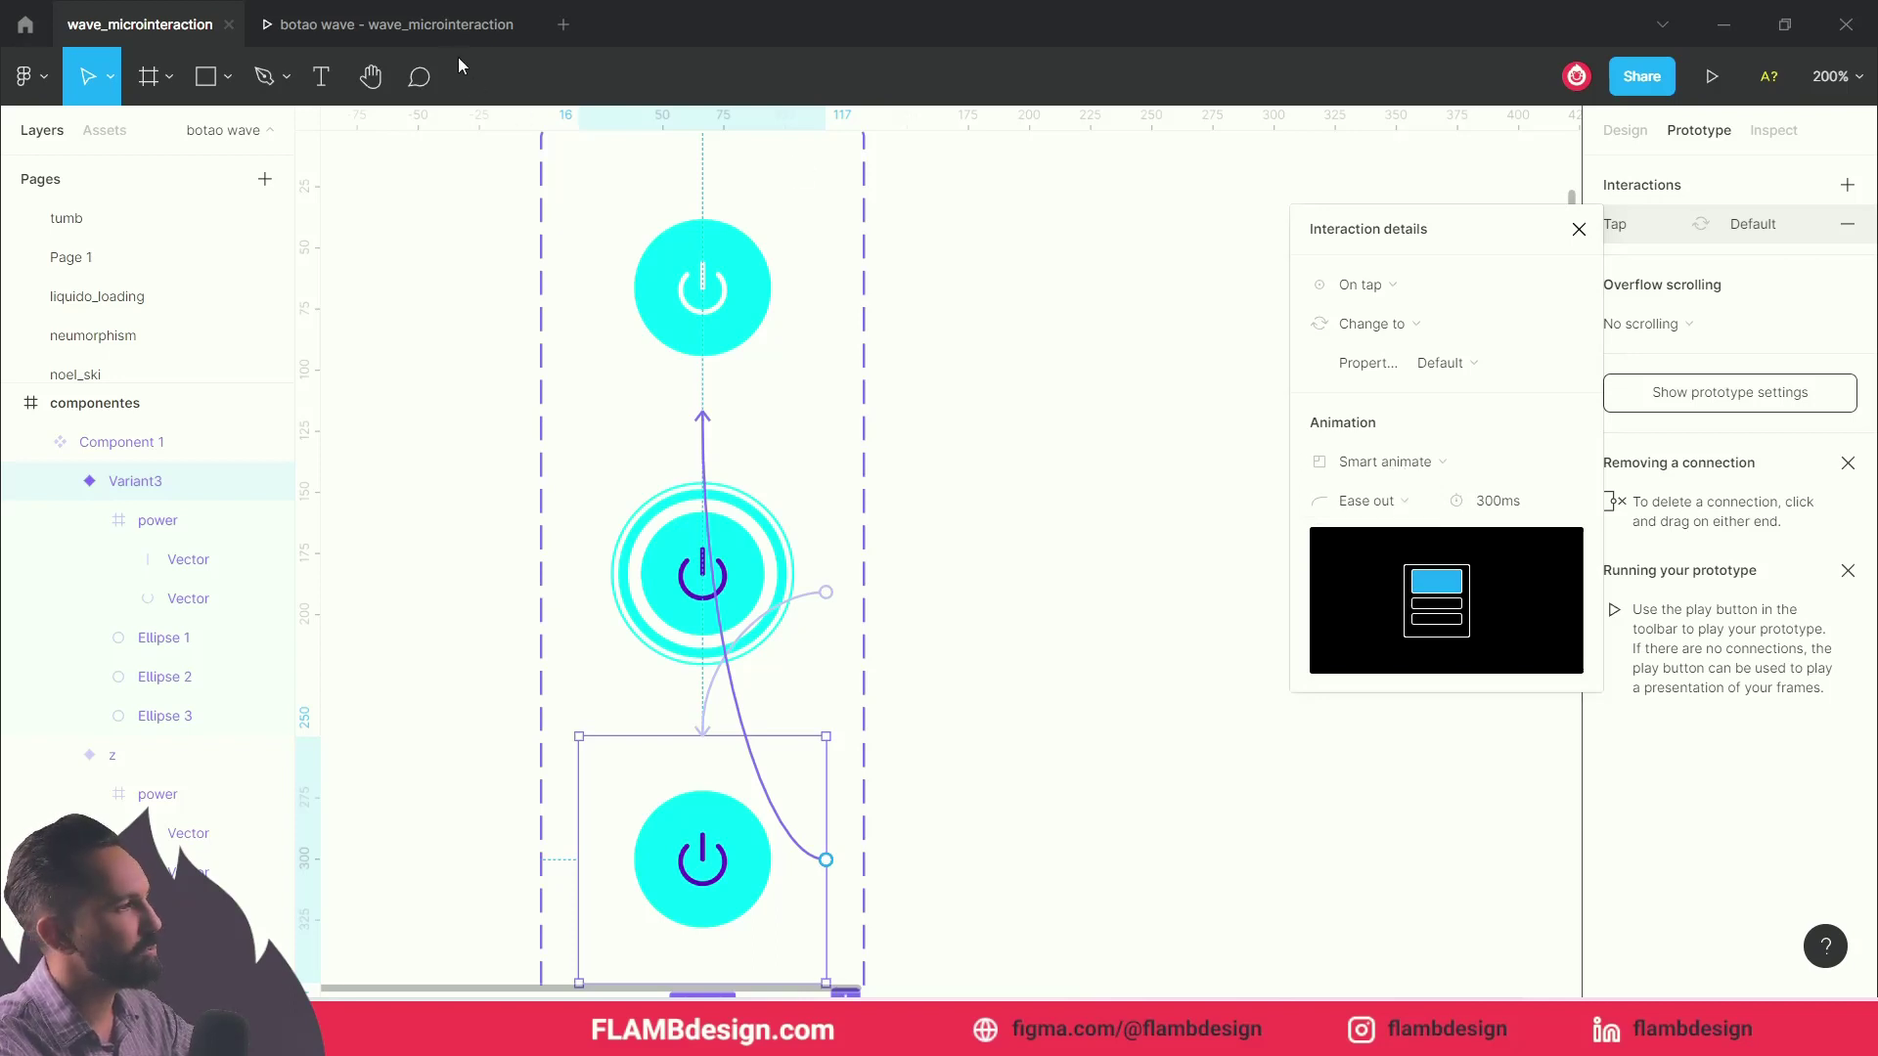
{"action": "left_click", "coordinate": [442, 27]}
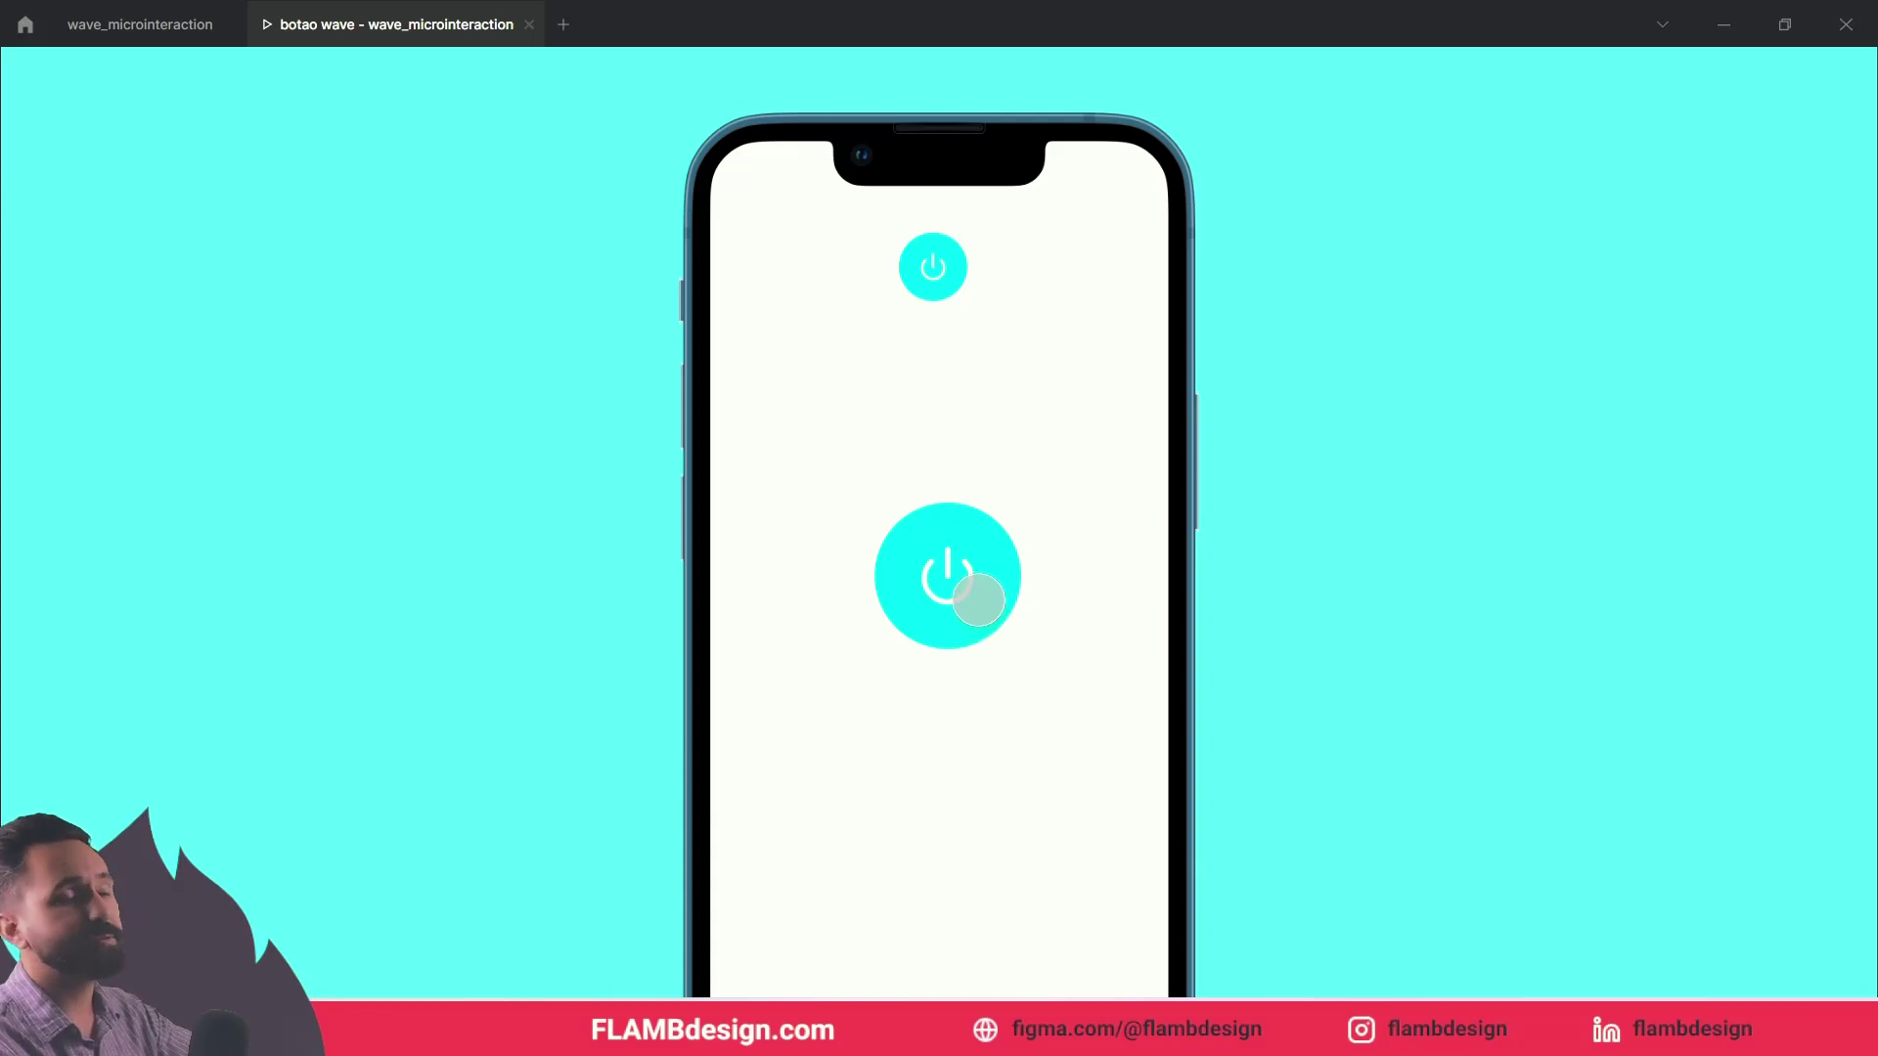
Step: Tap the power button twice in the preview to toggle it on and off, then return to editing
{"action": "left_click", "coordinate": [978, 597]}
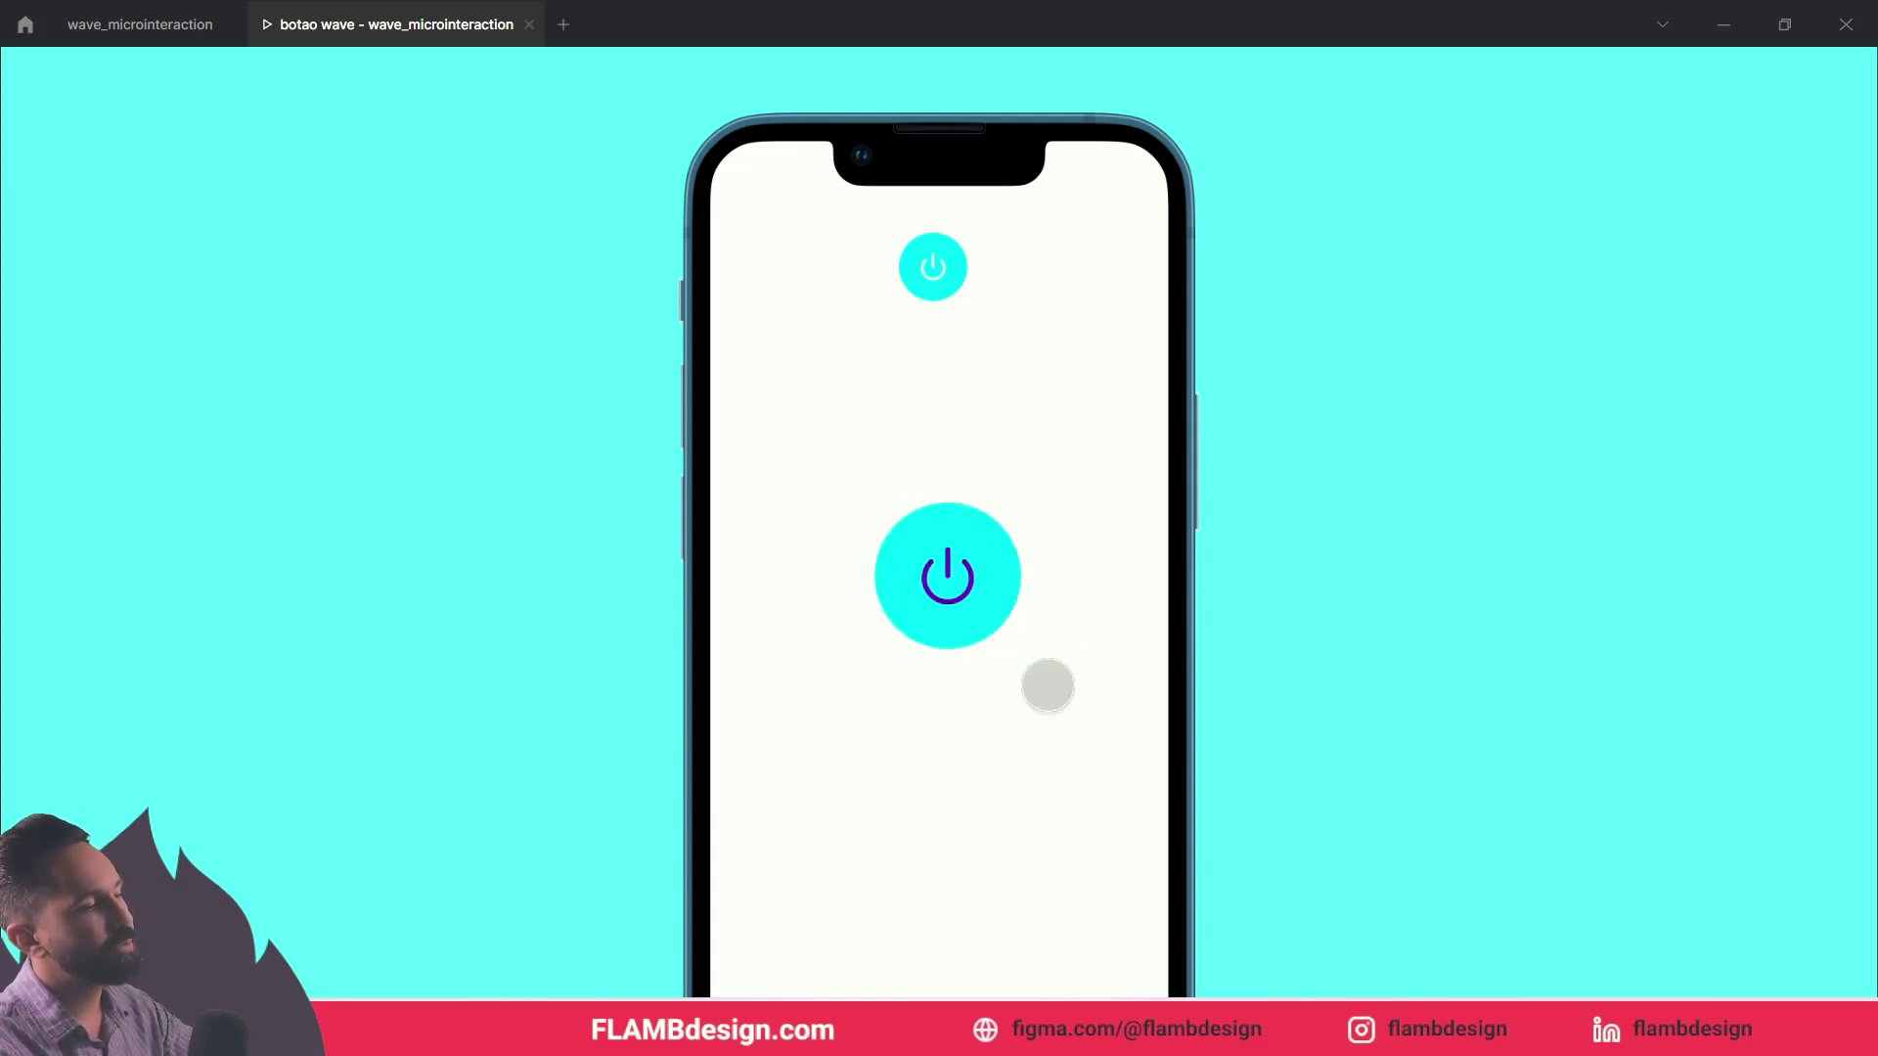
{"action": "left_click", "coordinate": [989, 578]}
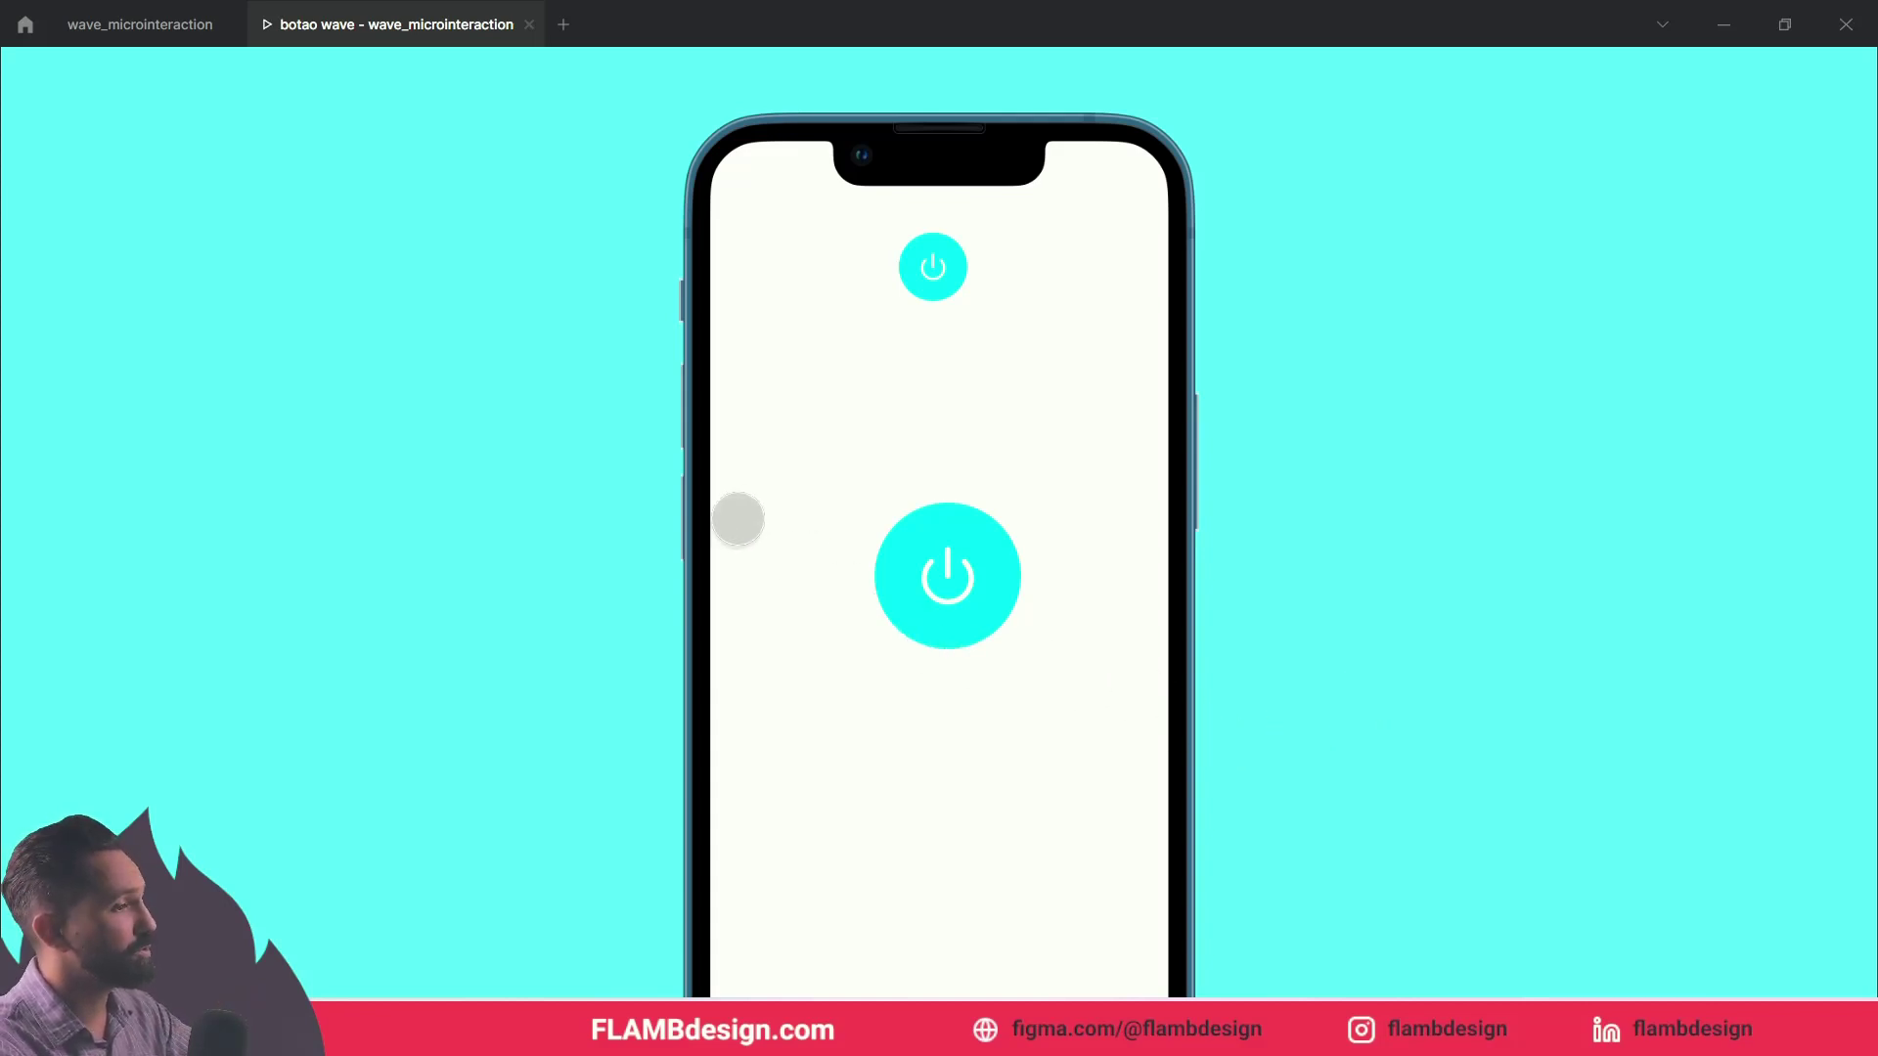
{"action": "left_click", "coordinate": [172, 35]}
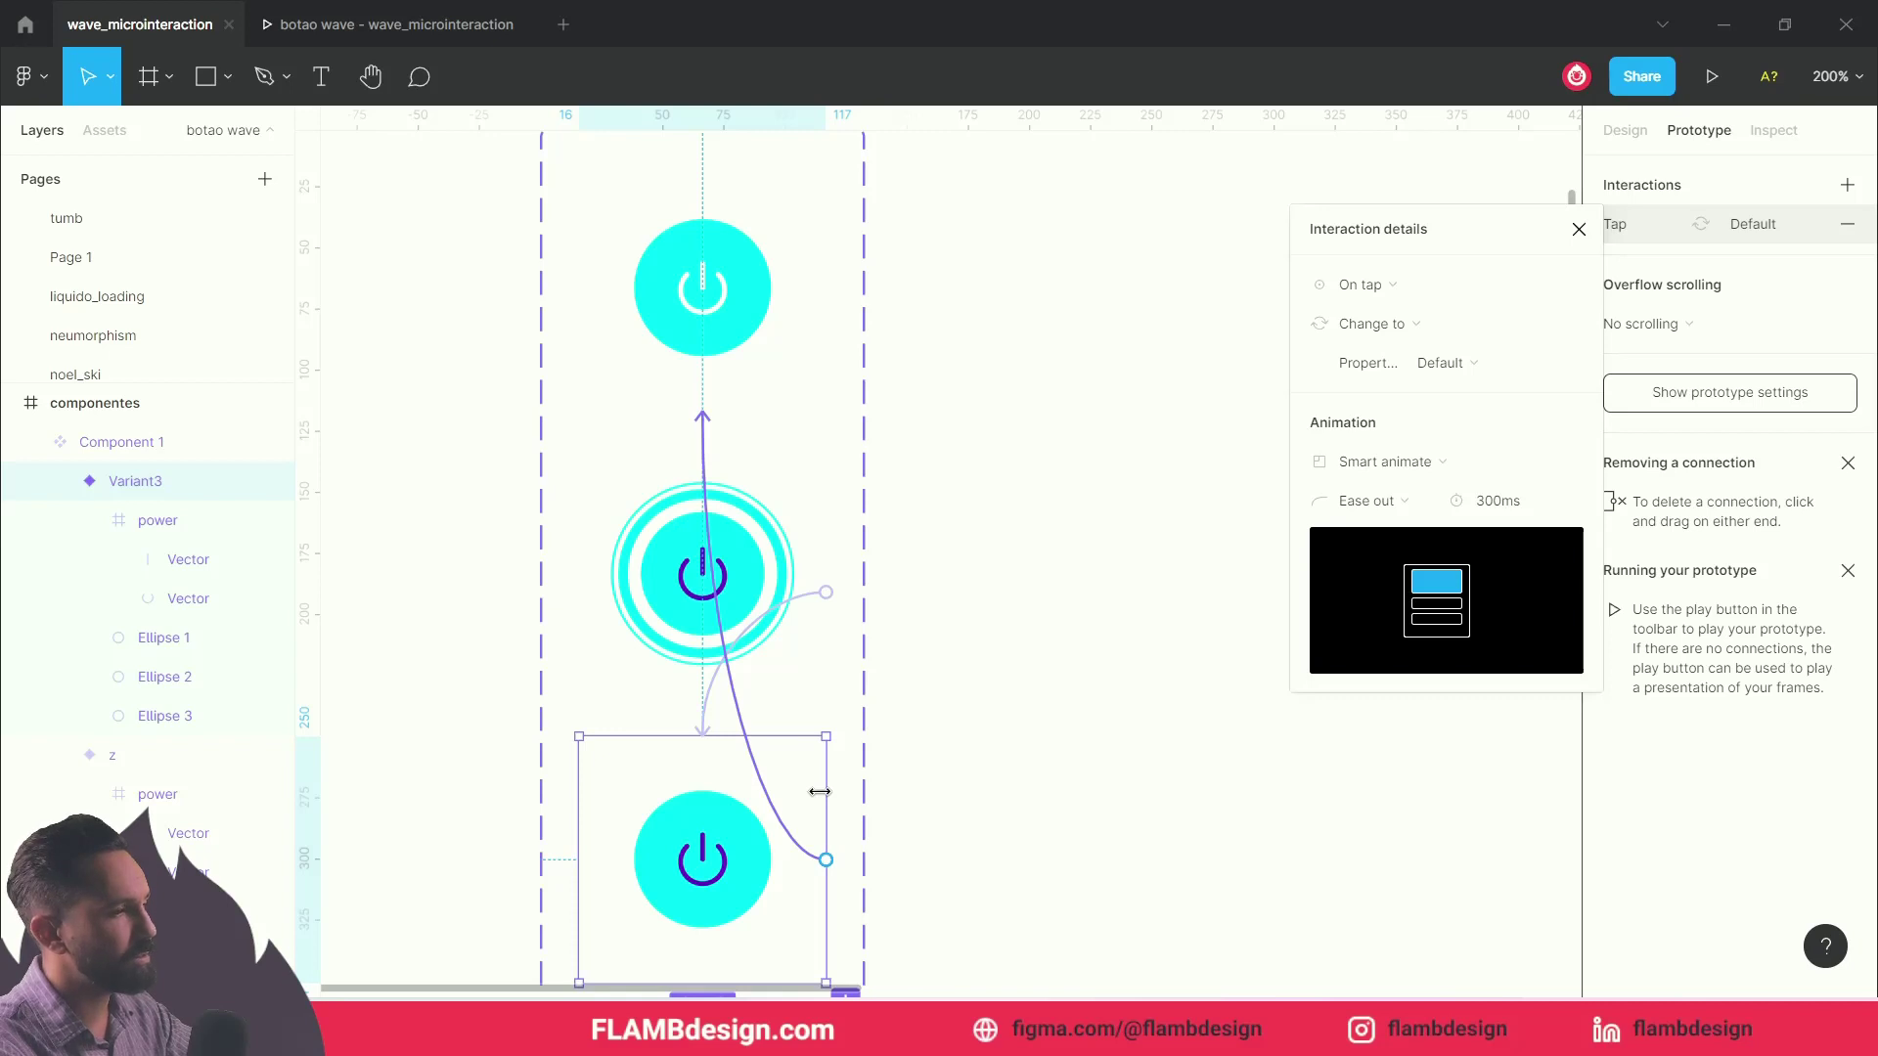
Step: Change the Variant3-to-Default tap animation from Smart animate to Instant, then view the prototype
{"action": "left_click", "coordinate": [1393, 497]}
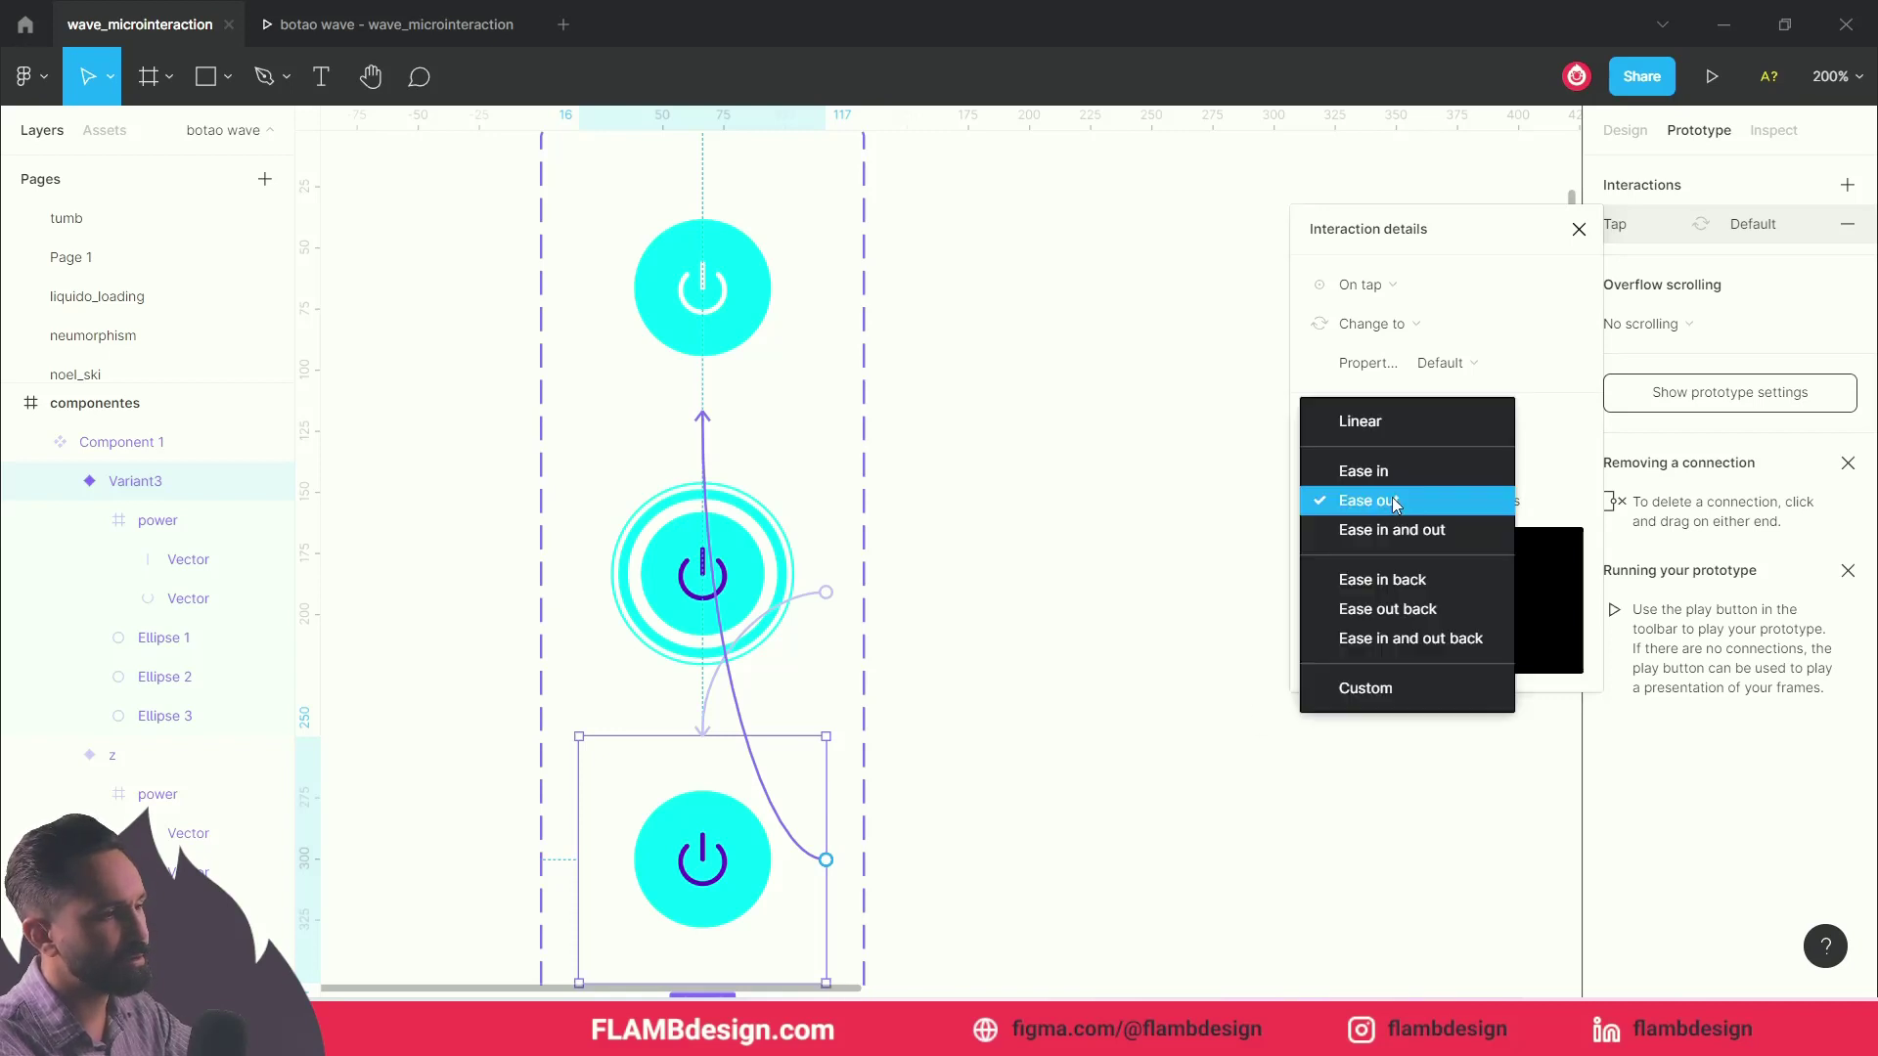
{"action": "left_click", "coordinate": [1551, 485]}
{"action": "left_click", "coordinate": [1389, 461]}
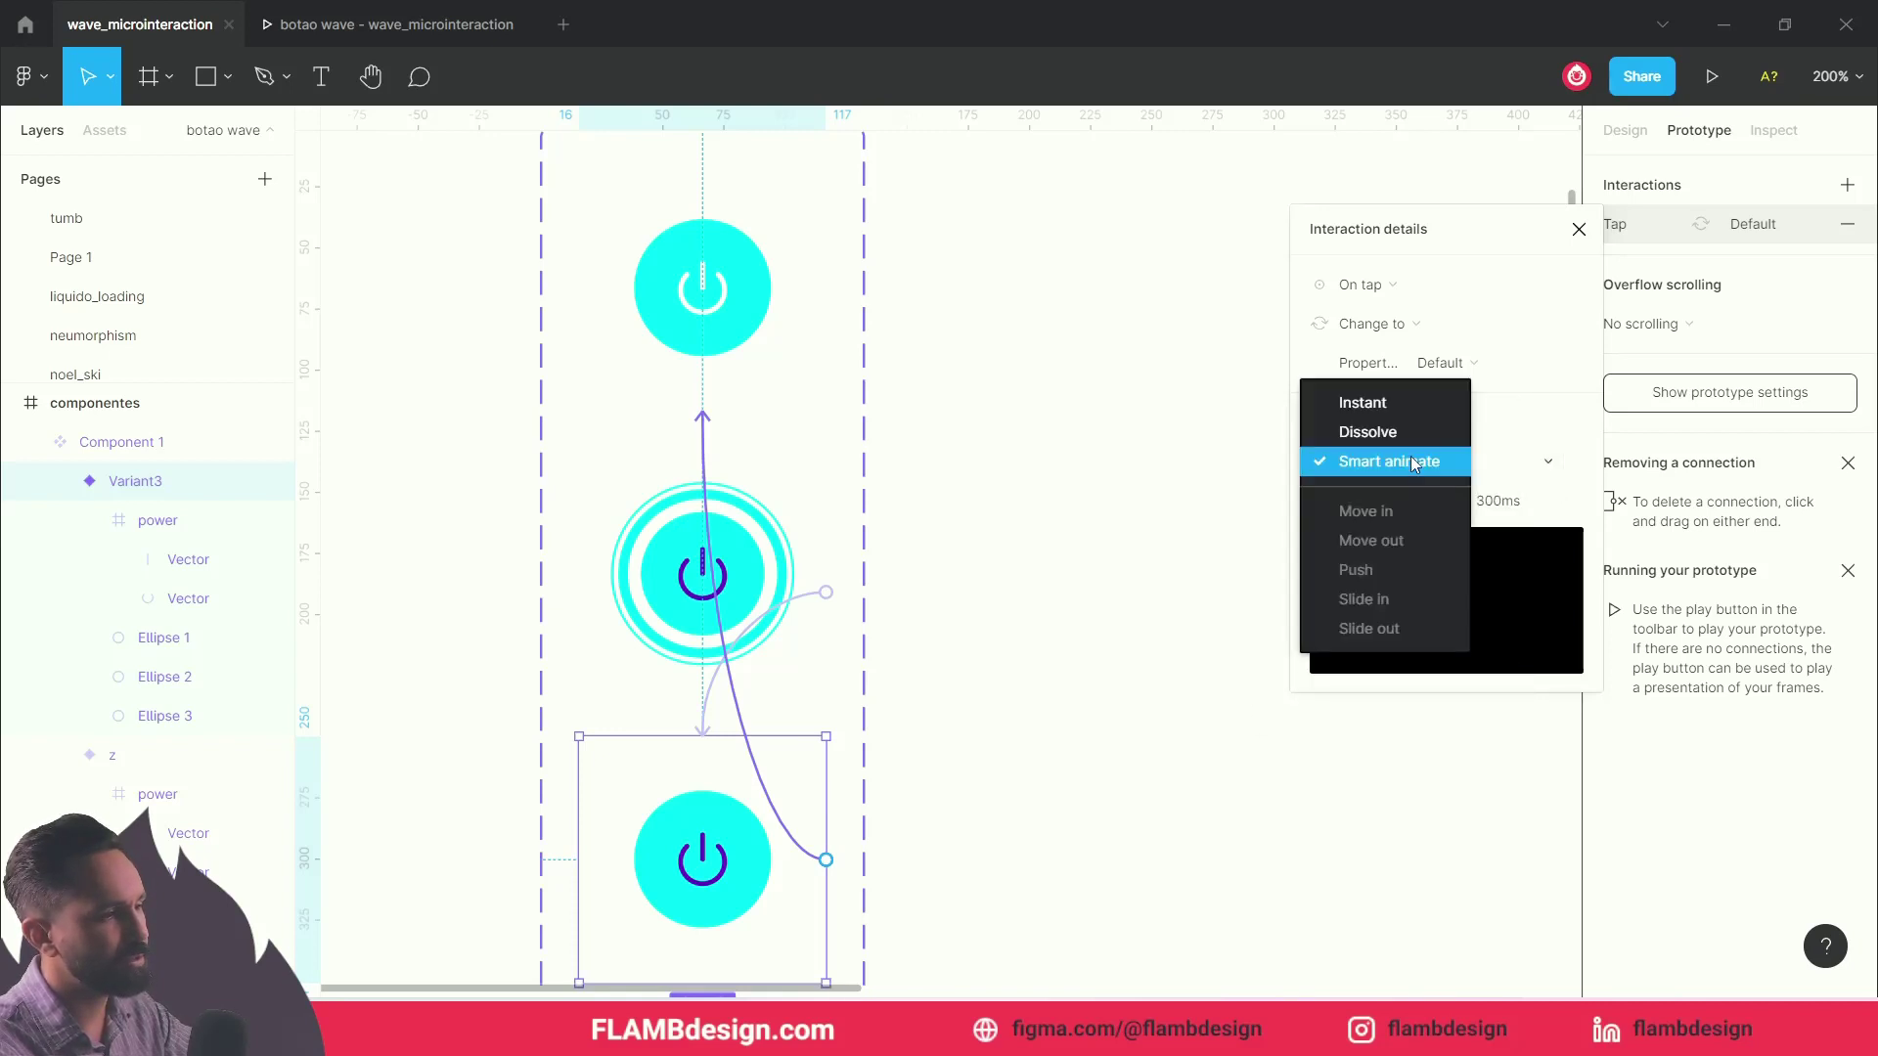
{"action": "left_click", "coordinate": [1391, 407]}
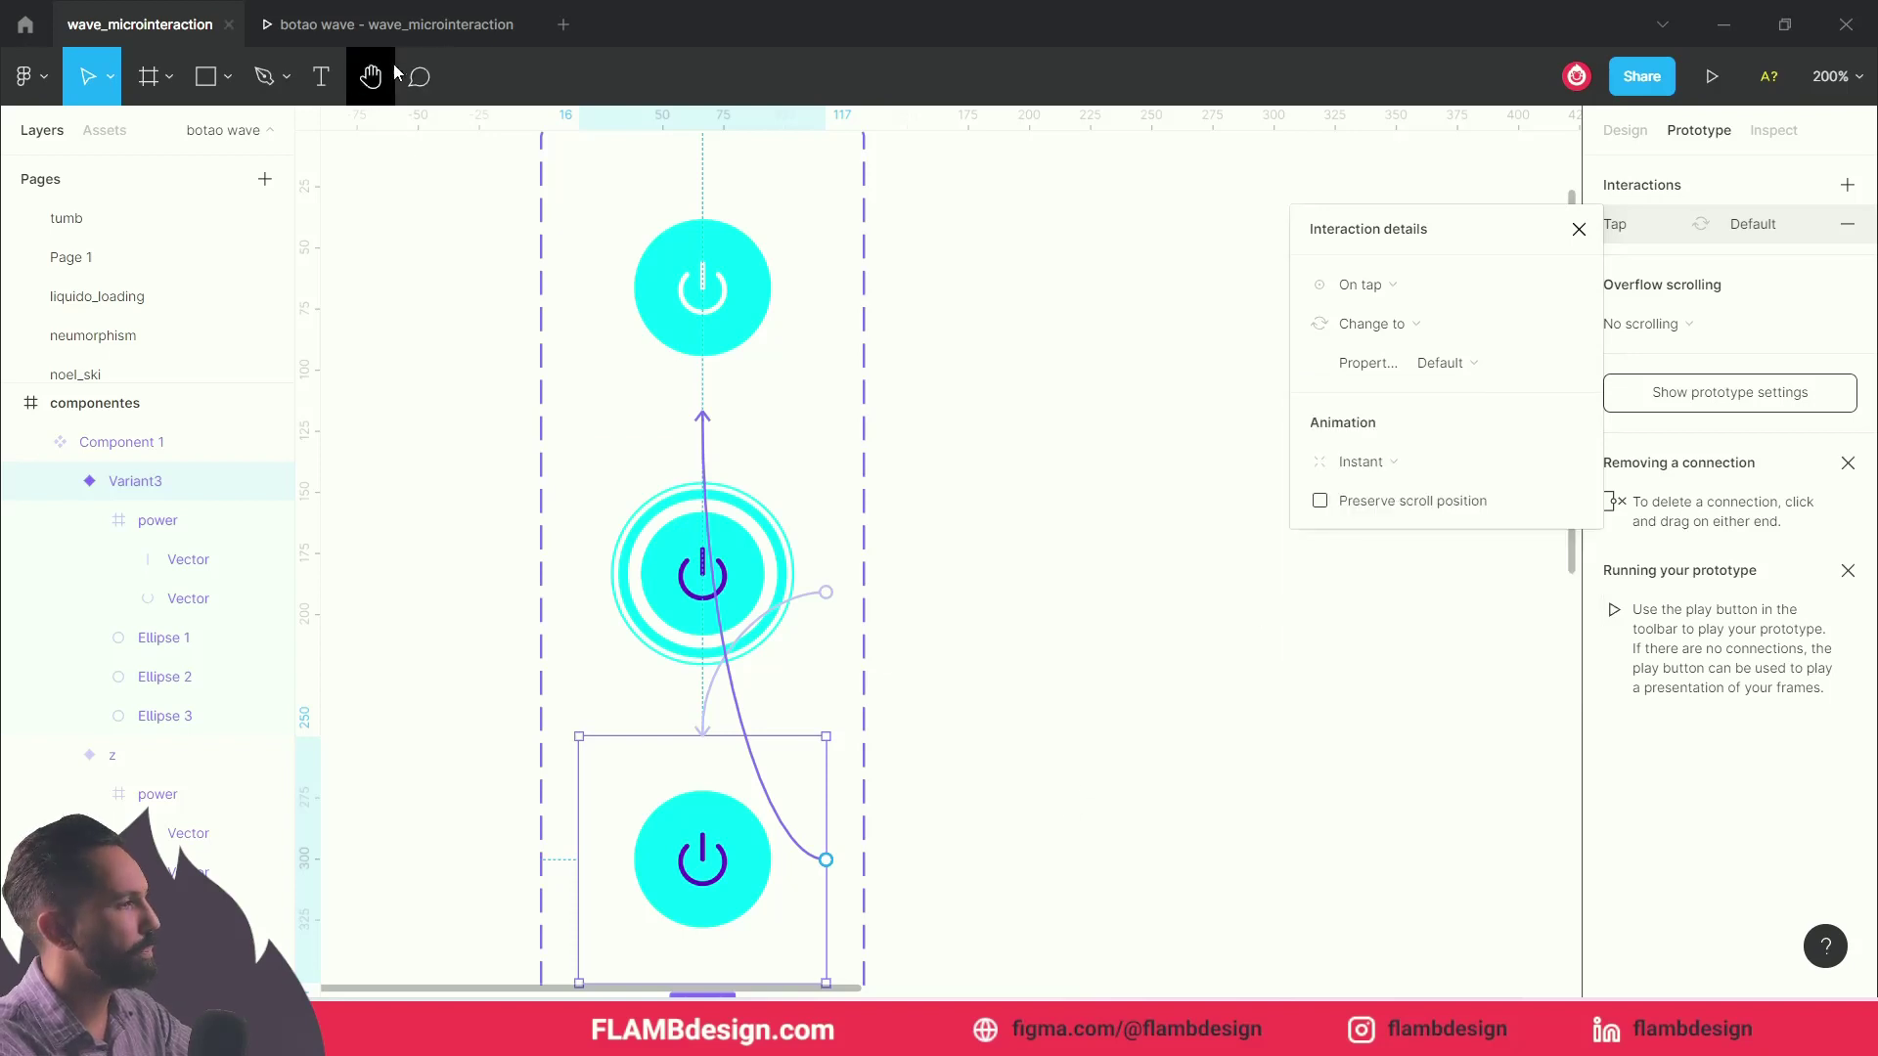
{"action": "left_click", "coordinate": [389, 24]}
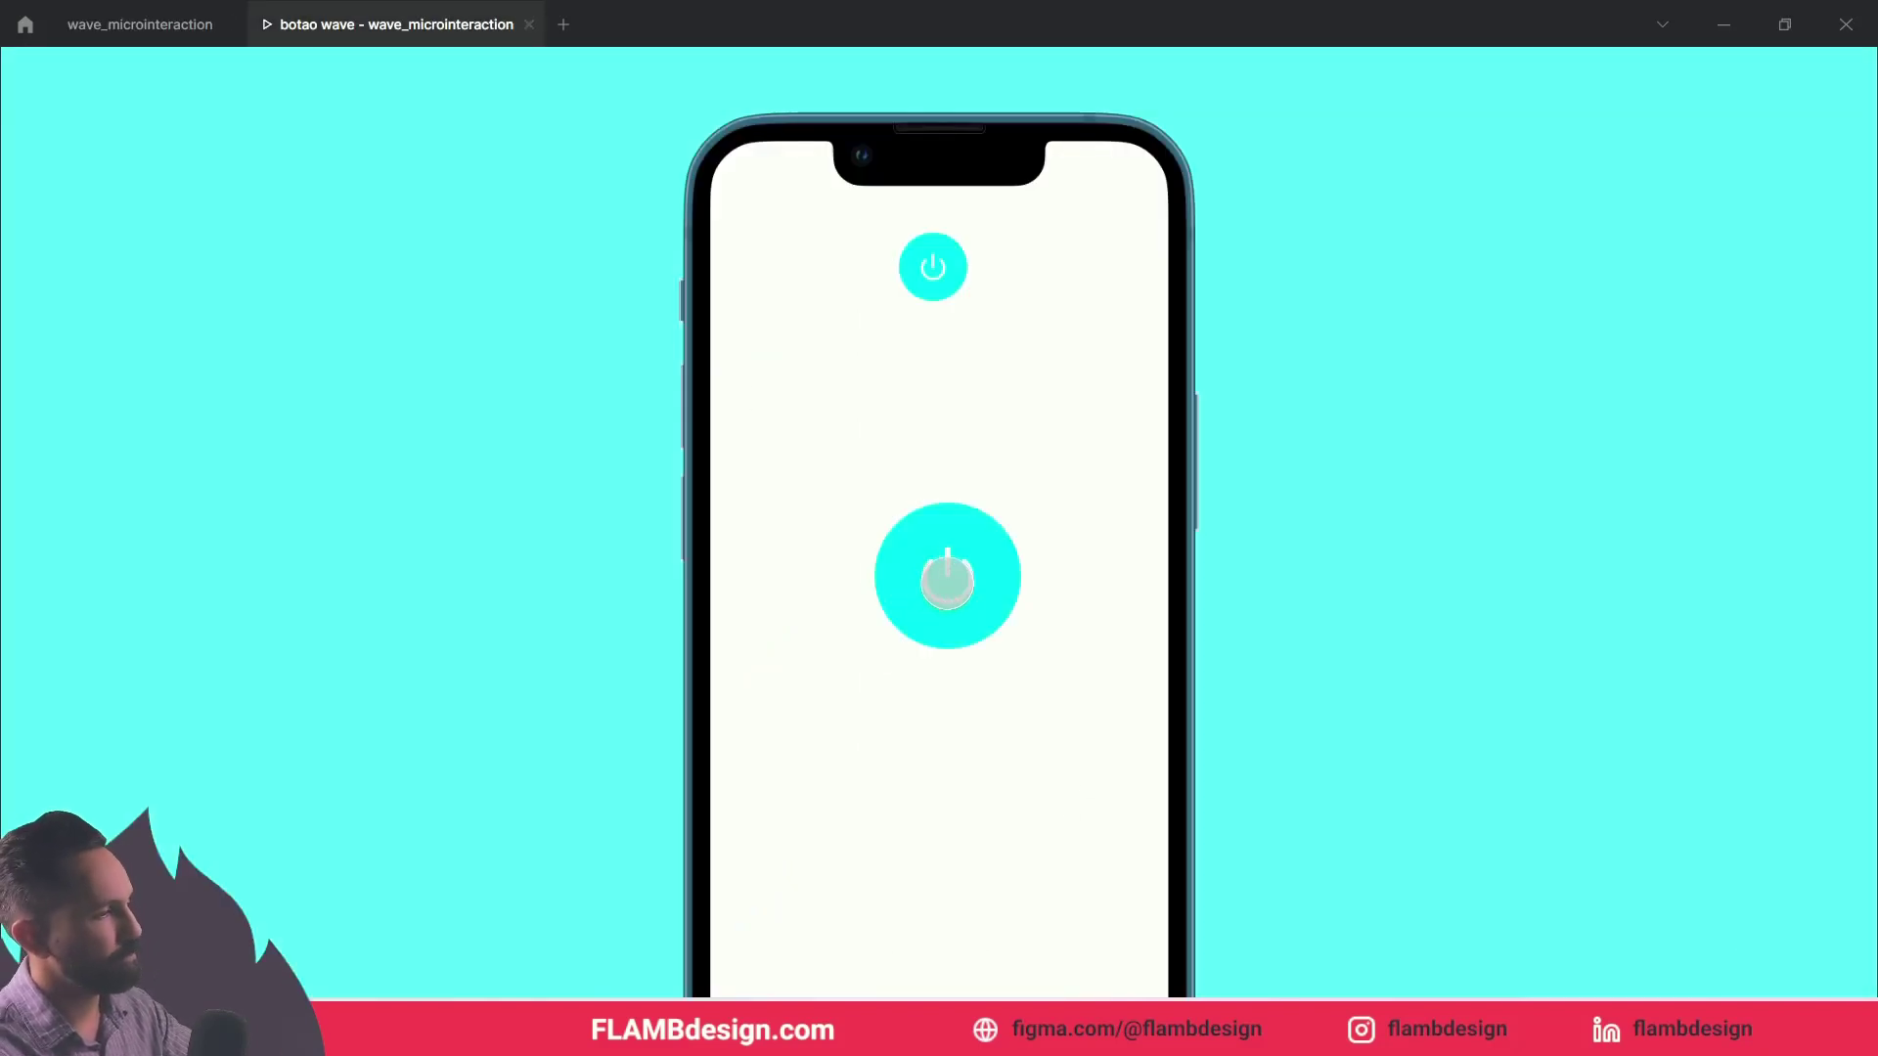
{"action": "left_click", "coordinate": [932, 274]}
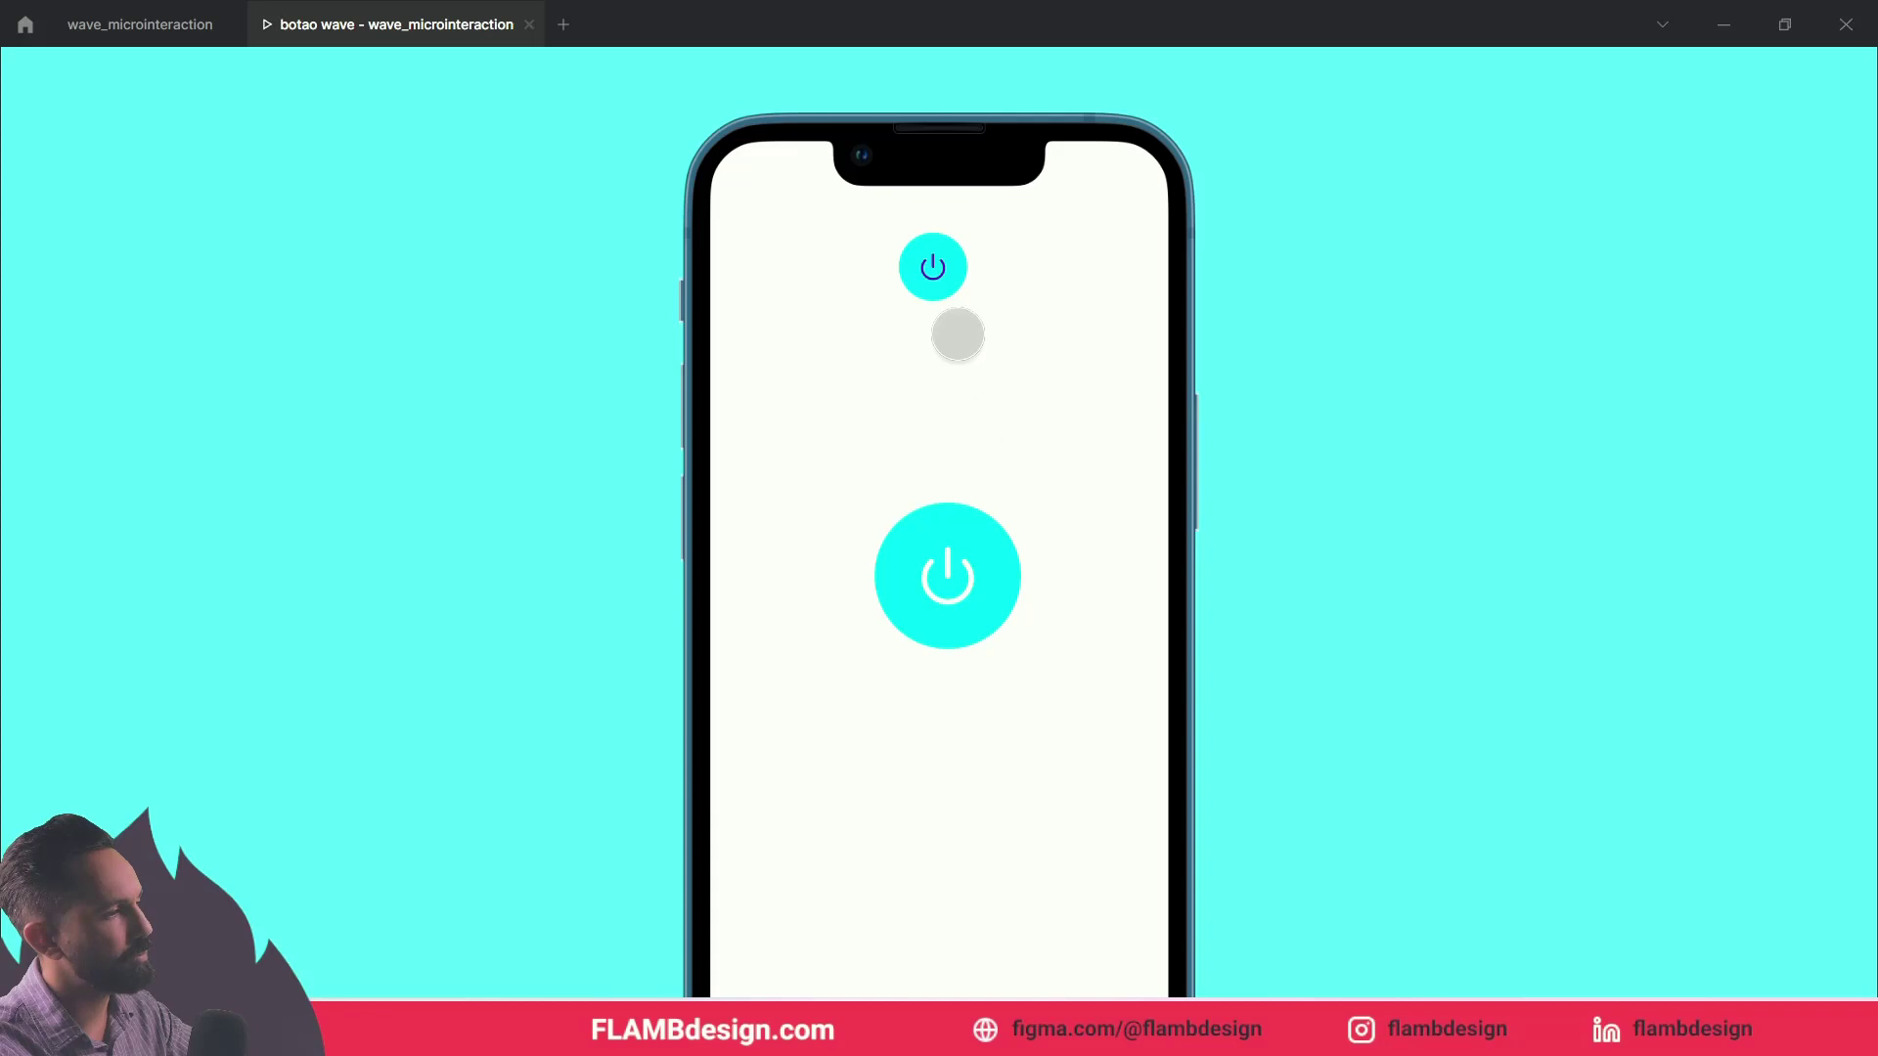
{"action": "left_click", "coordinate": [930, 268]}
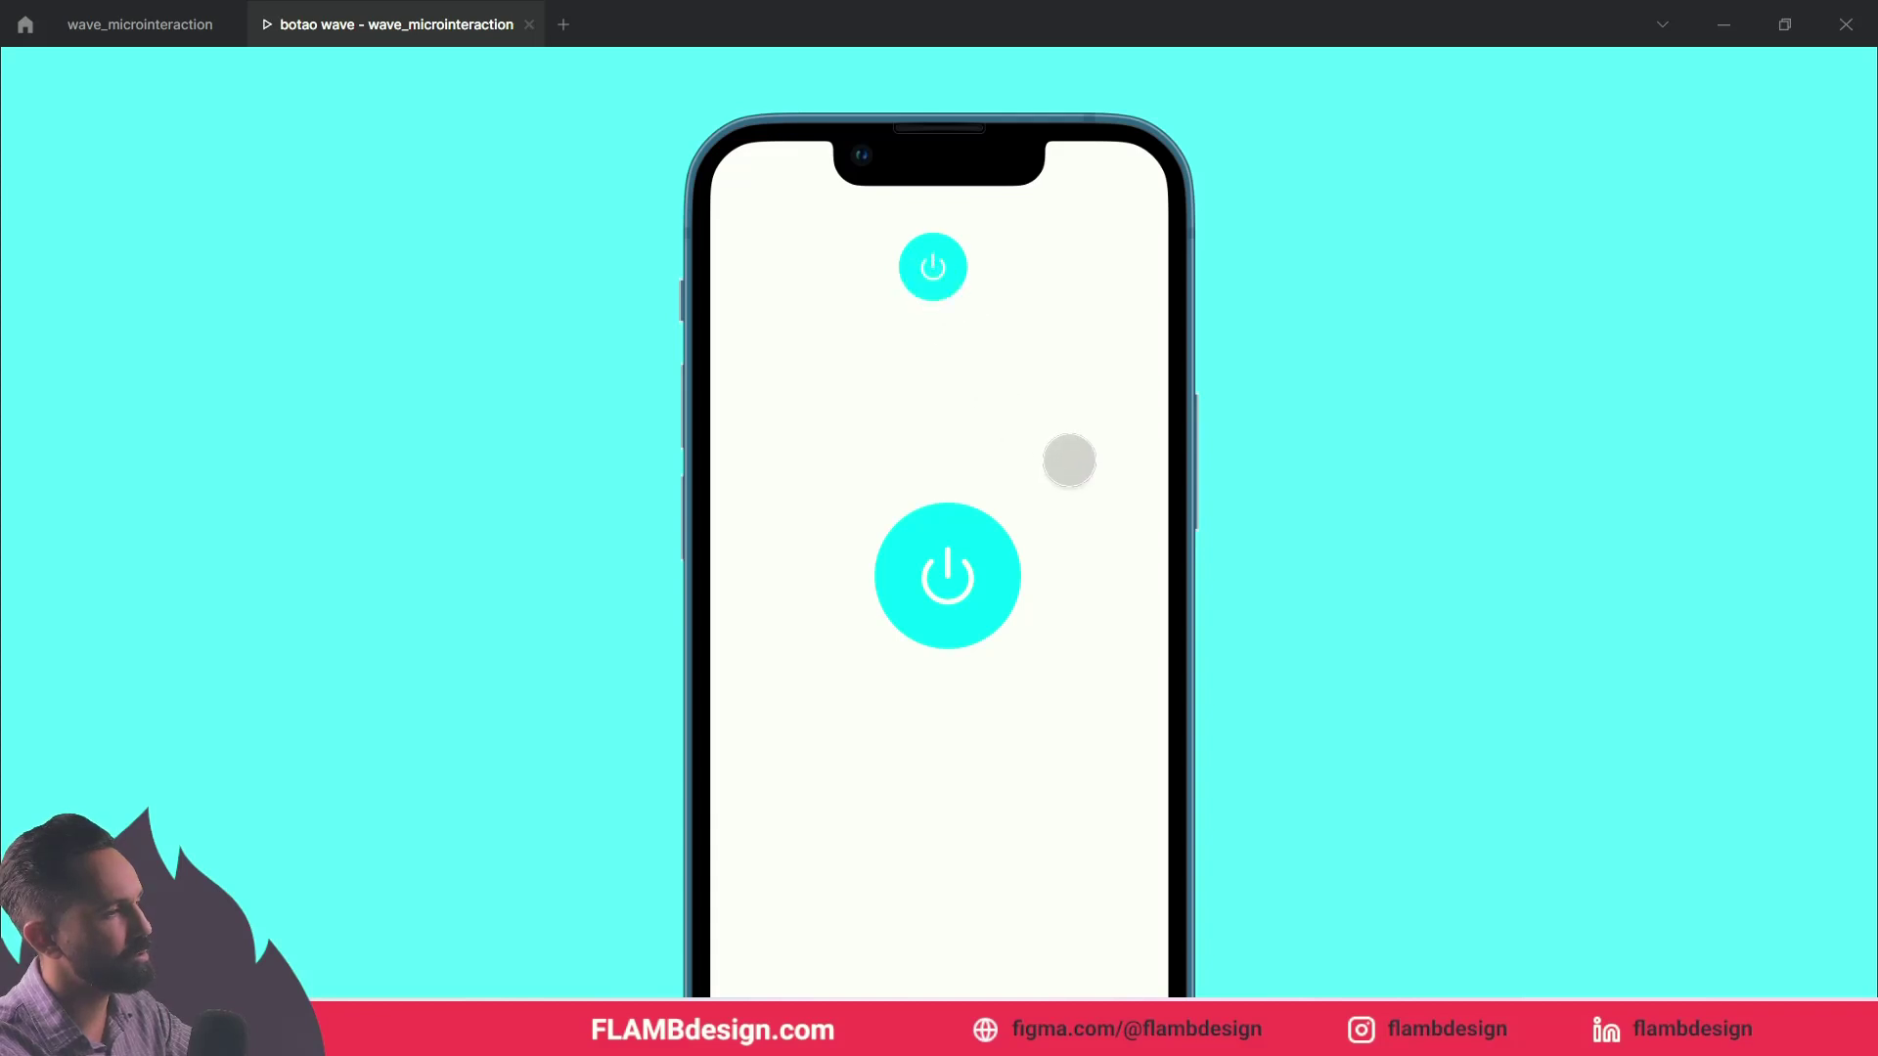
{"action": "left_click", "coordinate": [939, 274]}
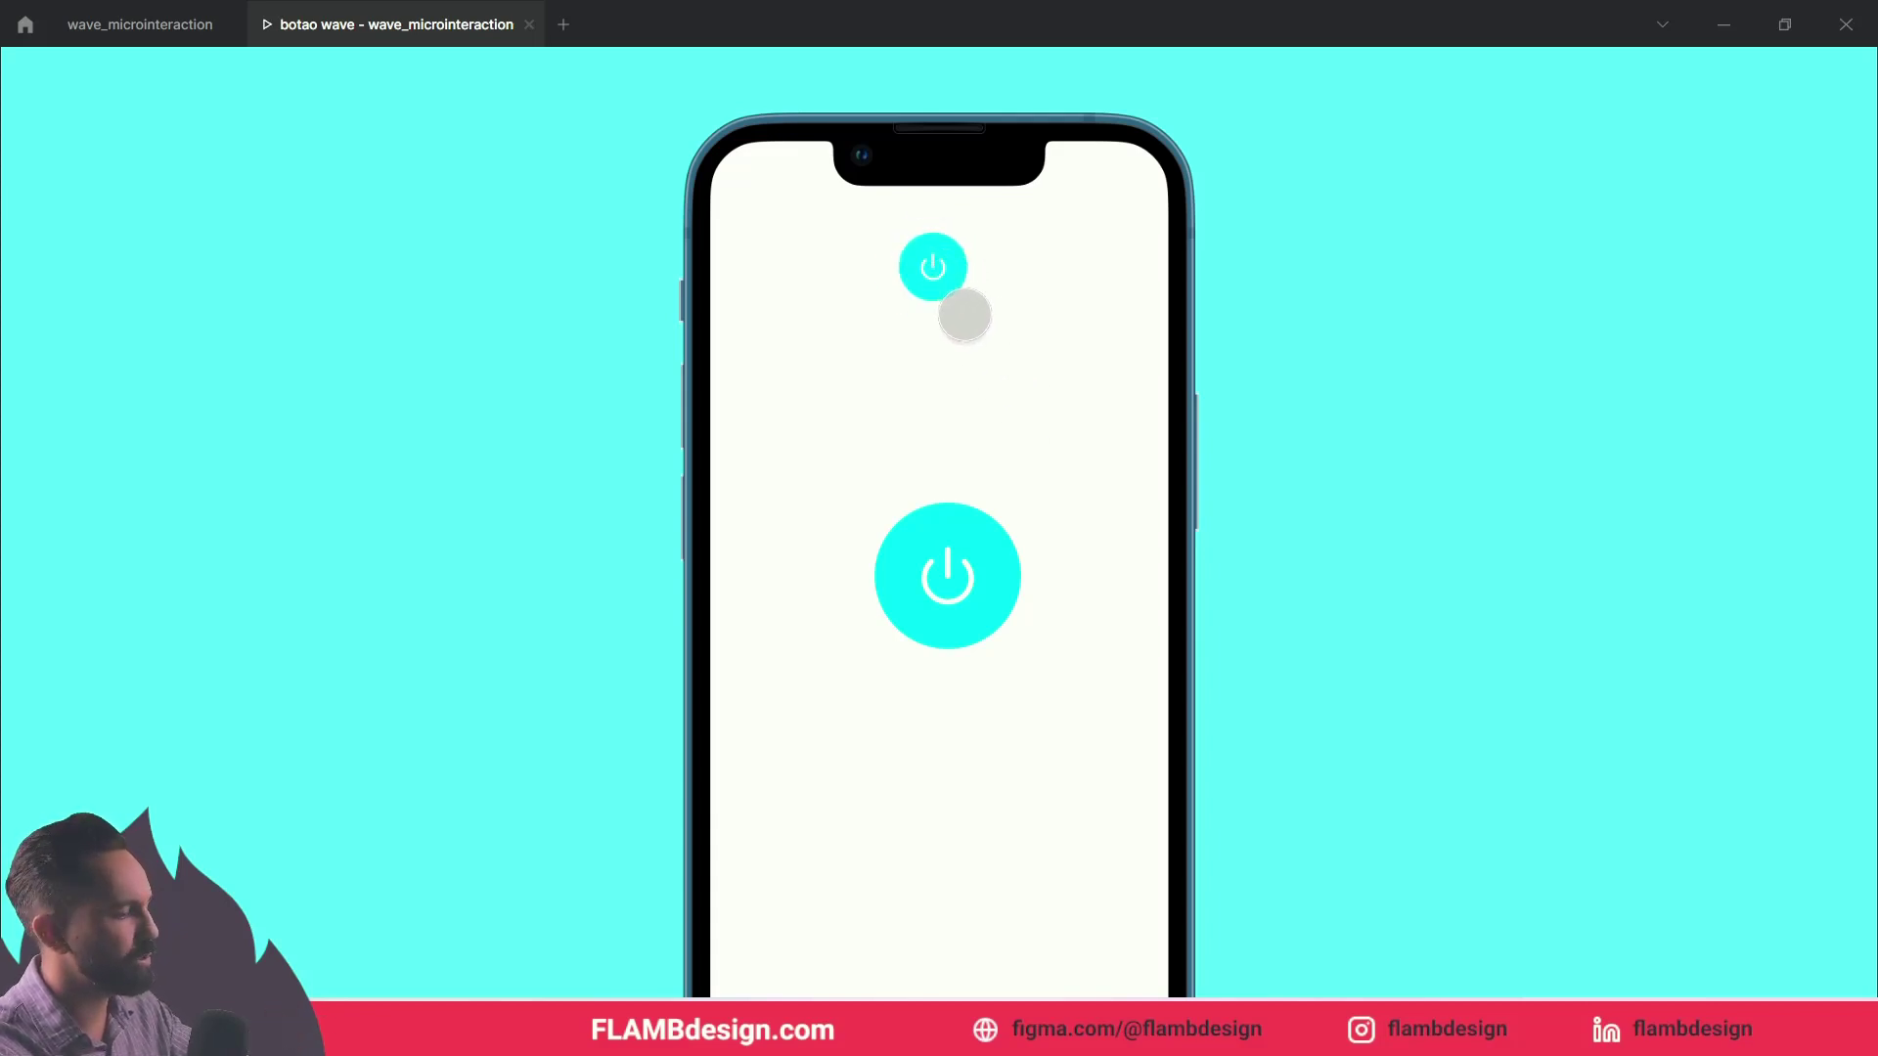
{"action": "left_click", "coordinate": [946, 282]}
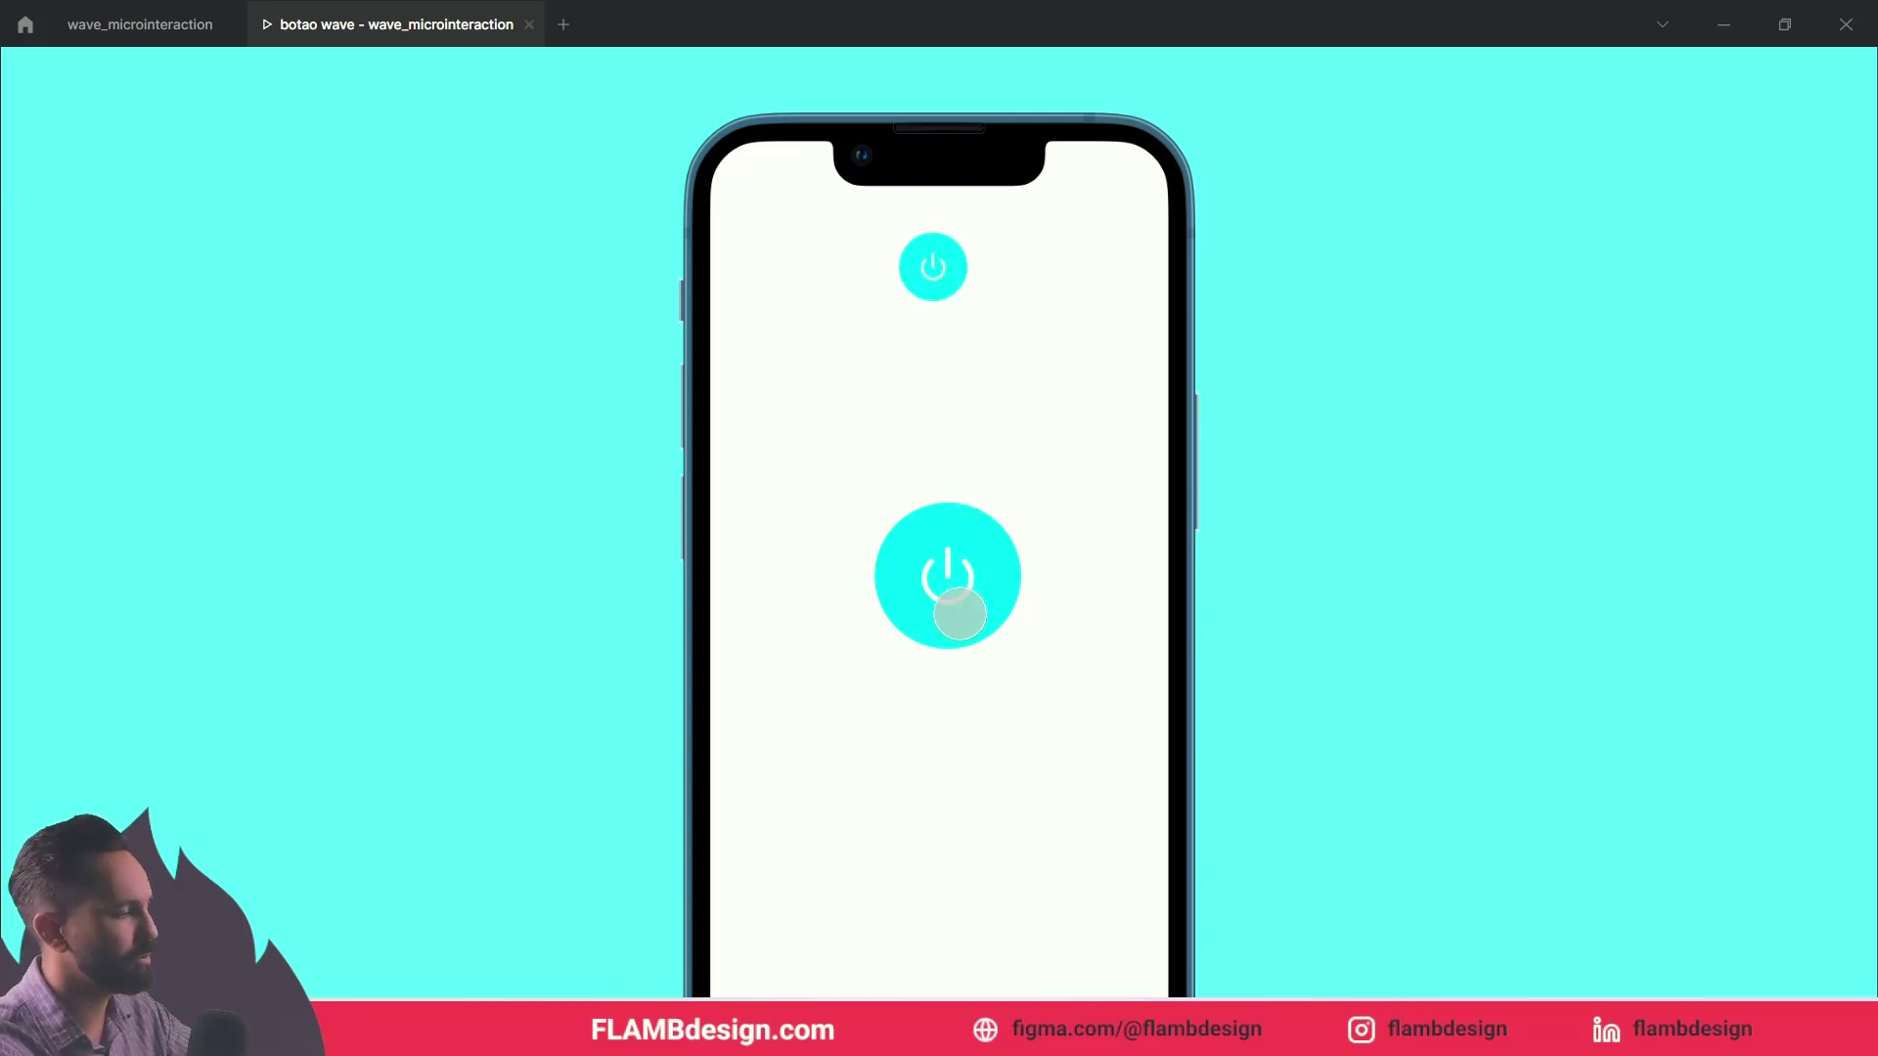
{"action": "left_click", "coordinate": [957, 604]}
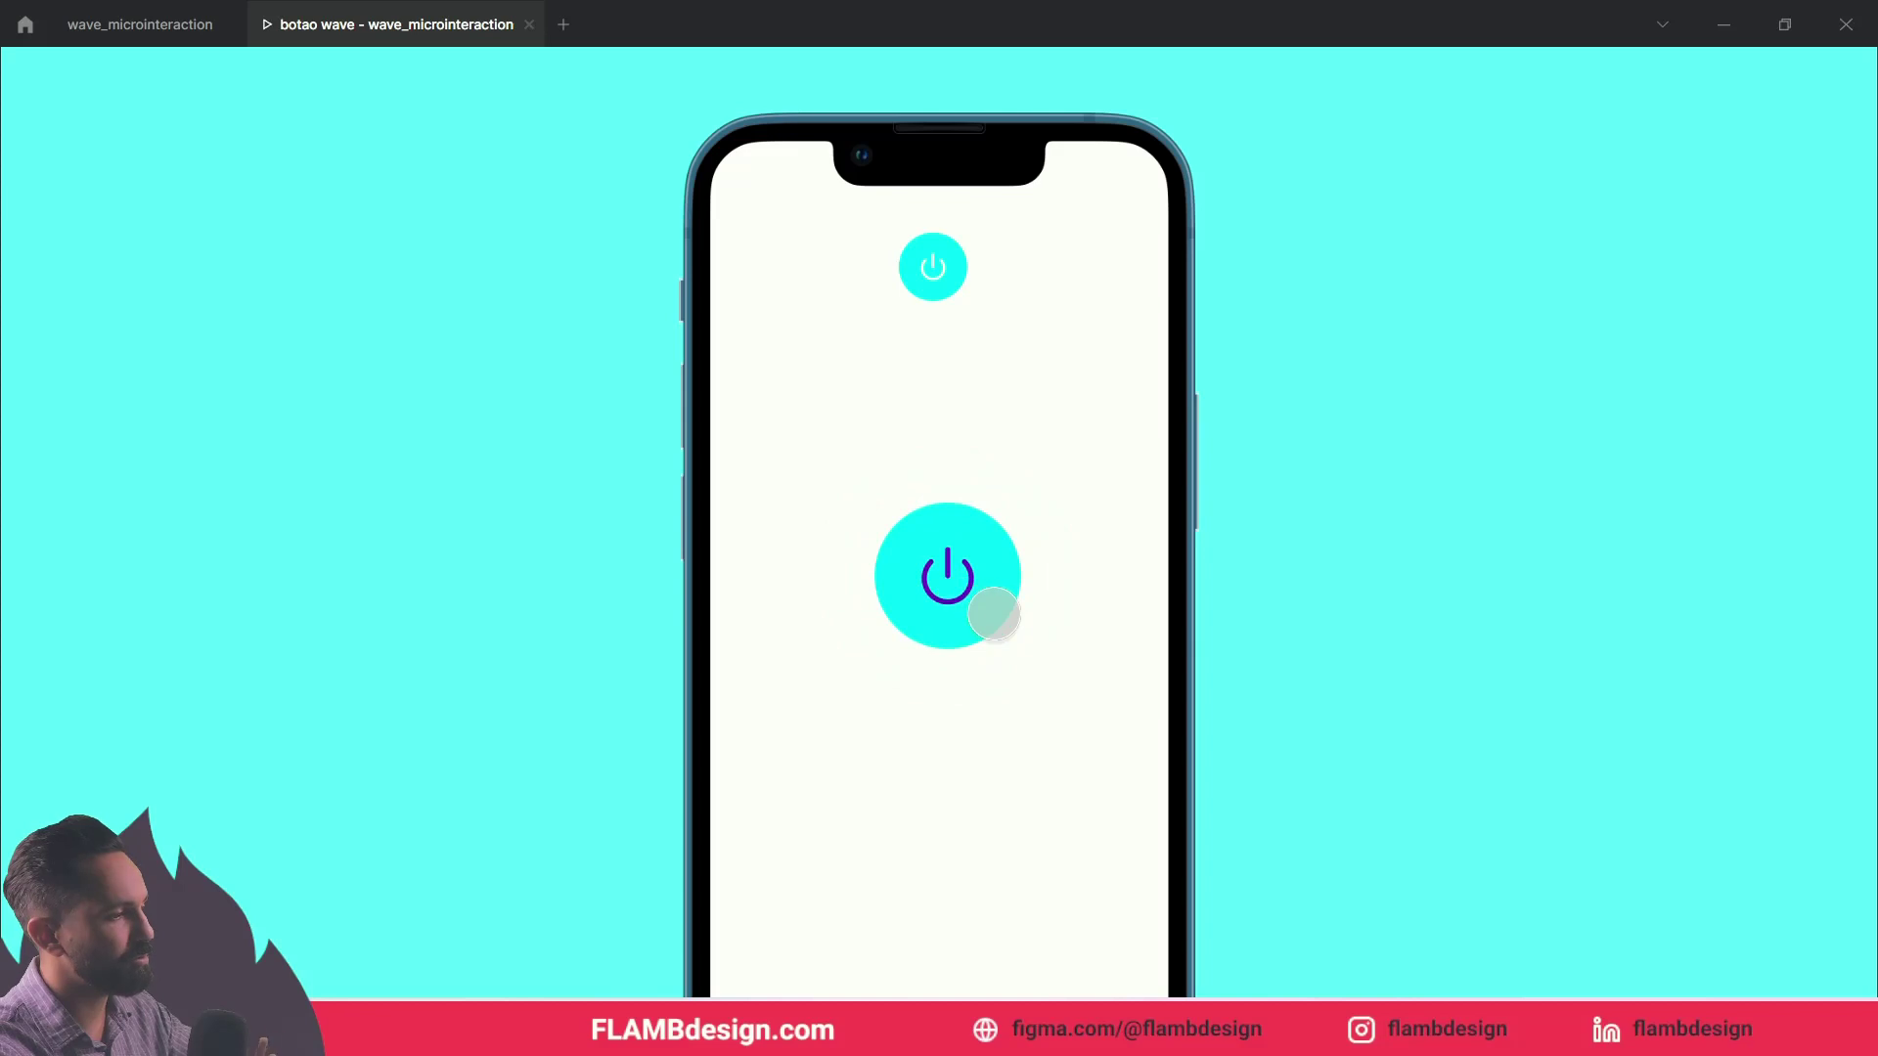
{"action": "left_click", "coordinate": [979, 603]}
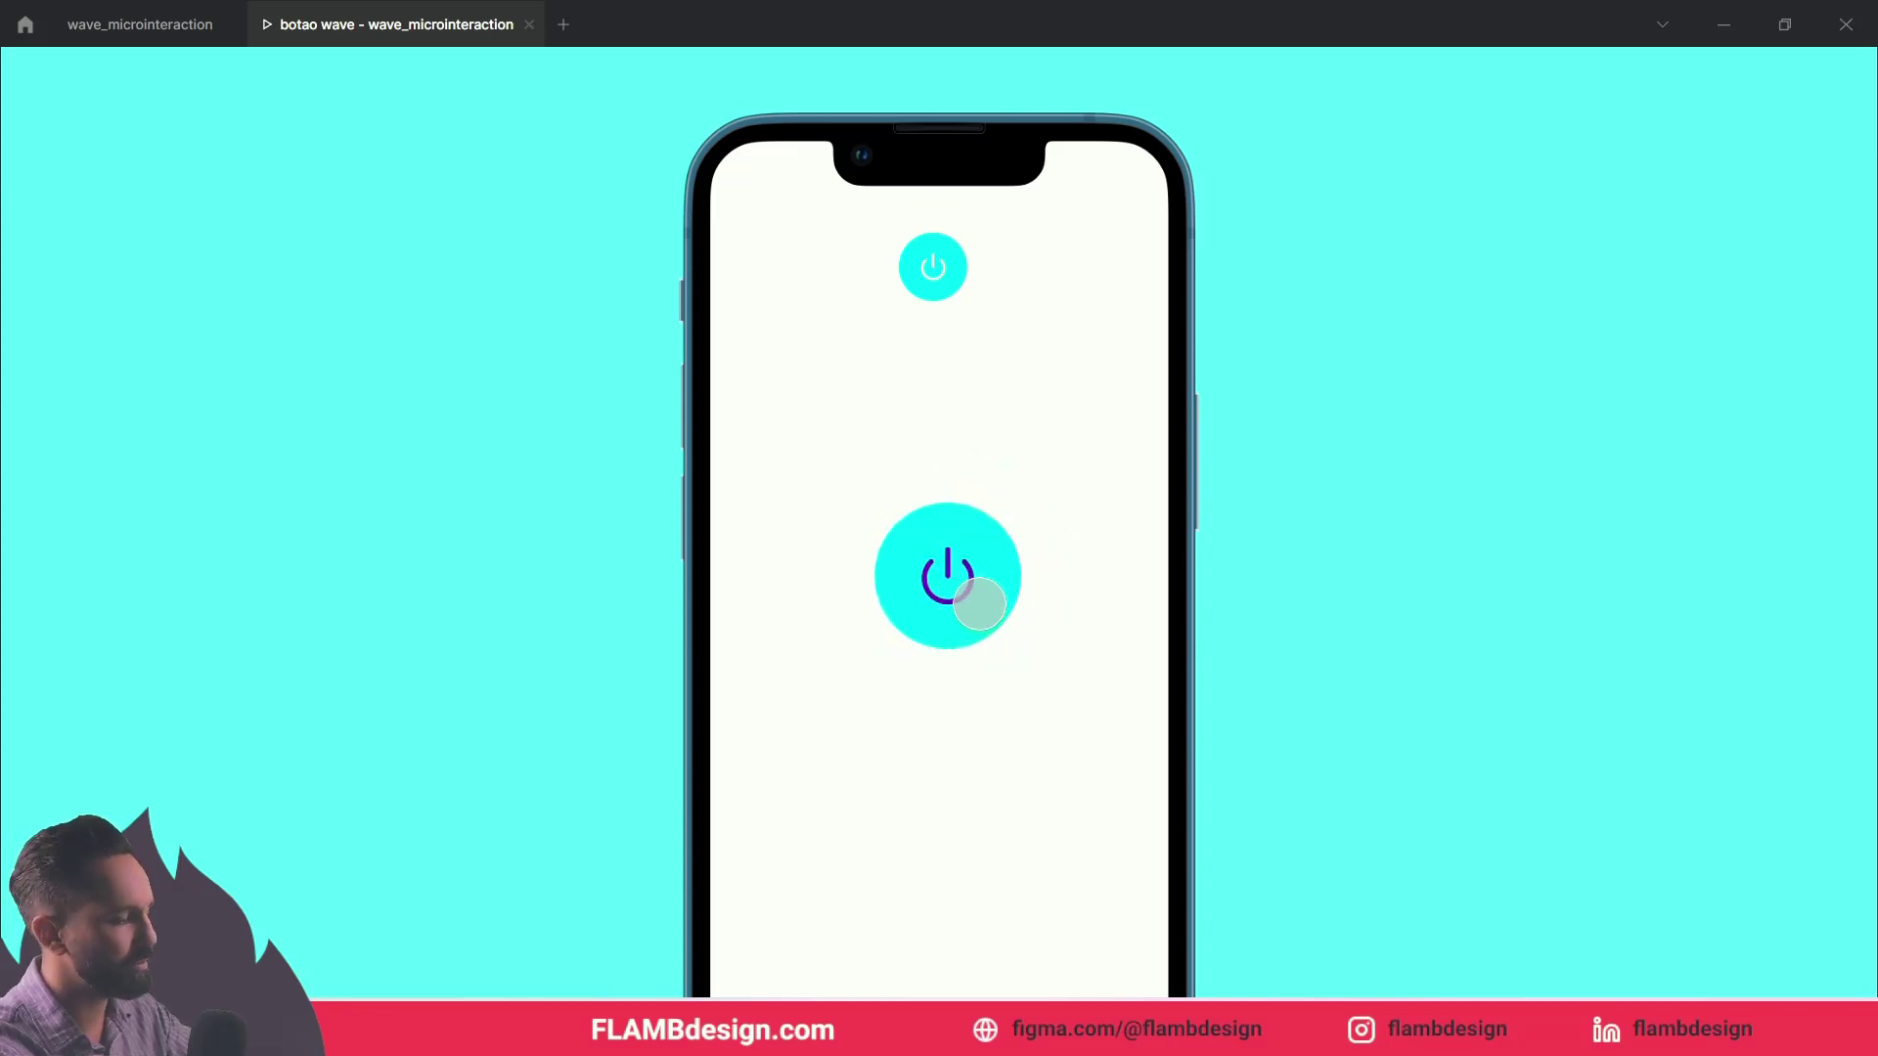
{"action": "left_click", "coordinate": [979, 604]}
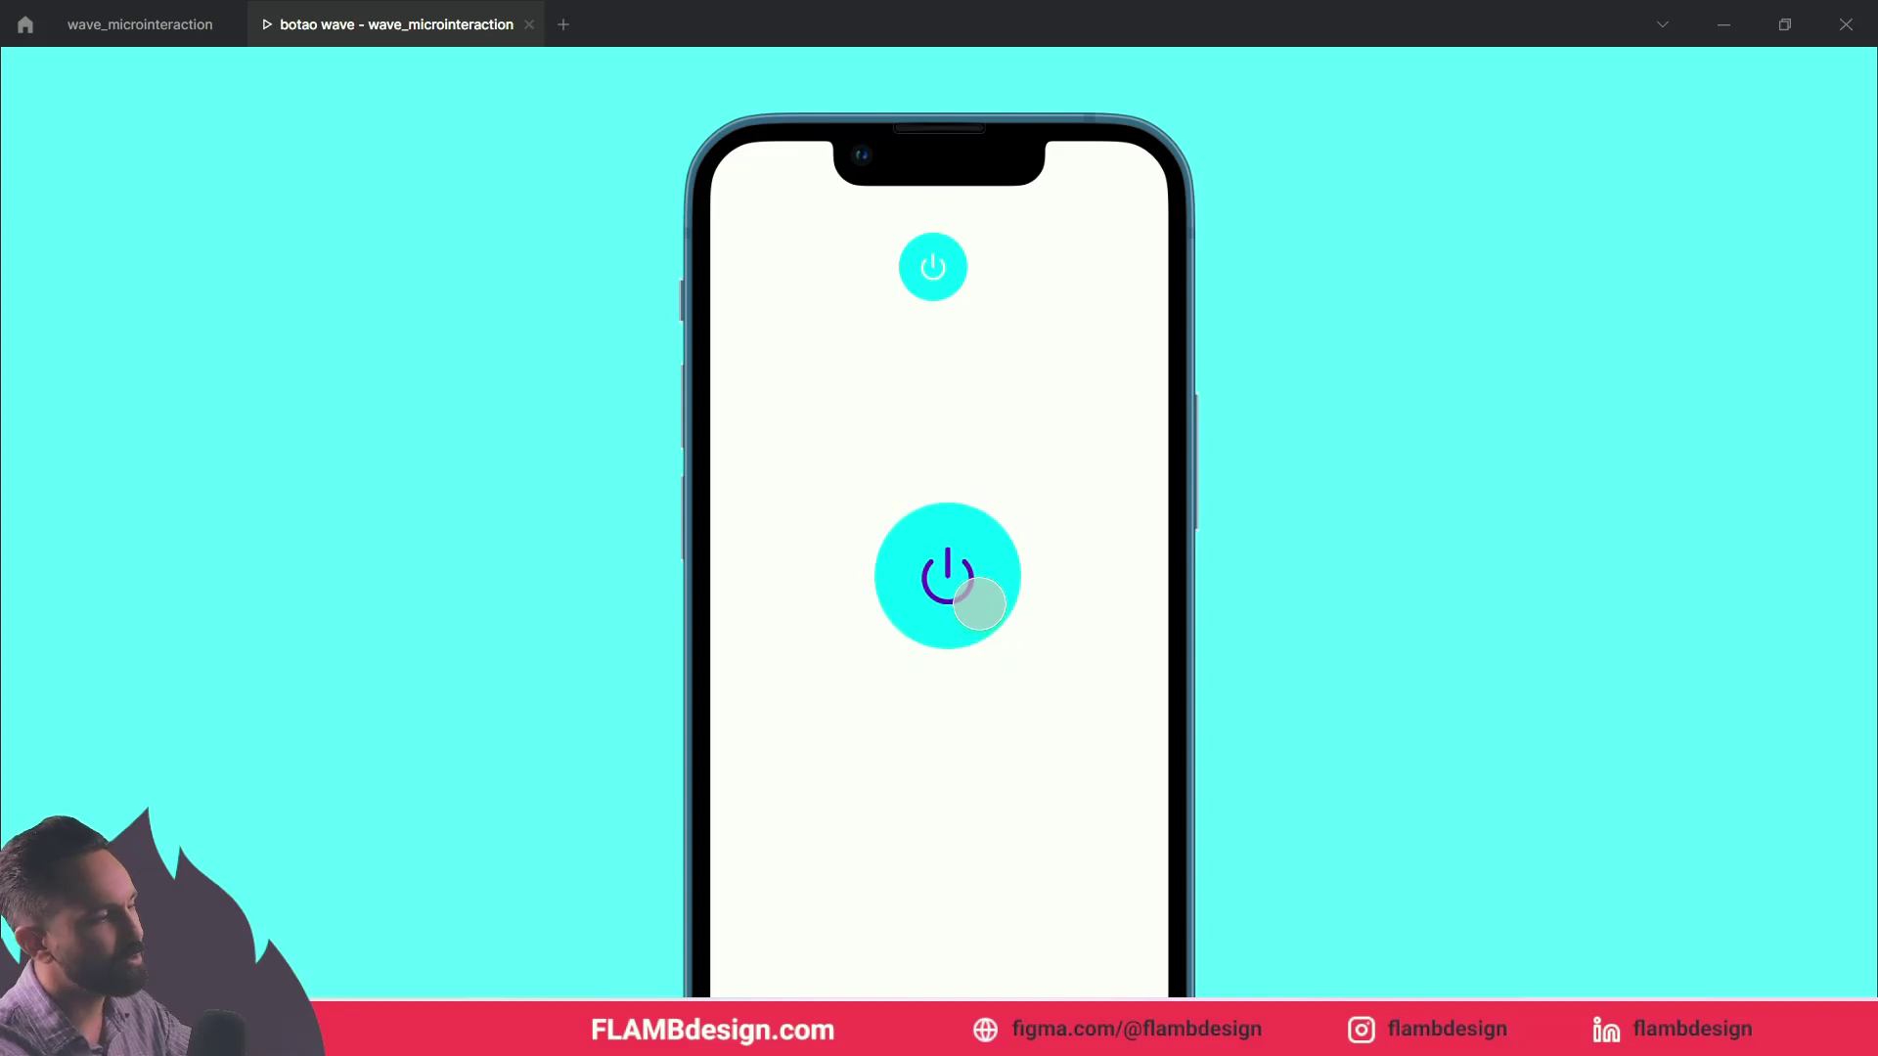
{"action": "left_click", "coordinate": [979, 603]}
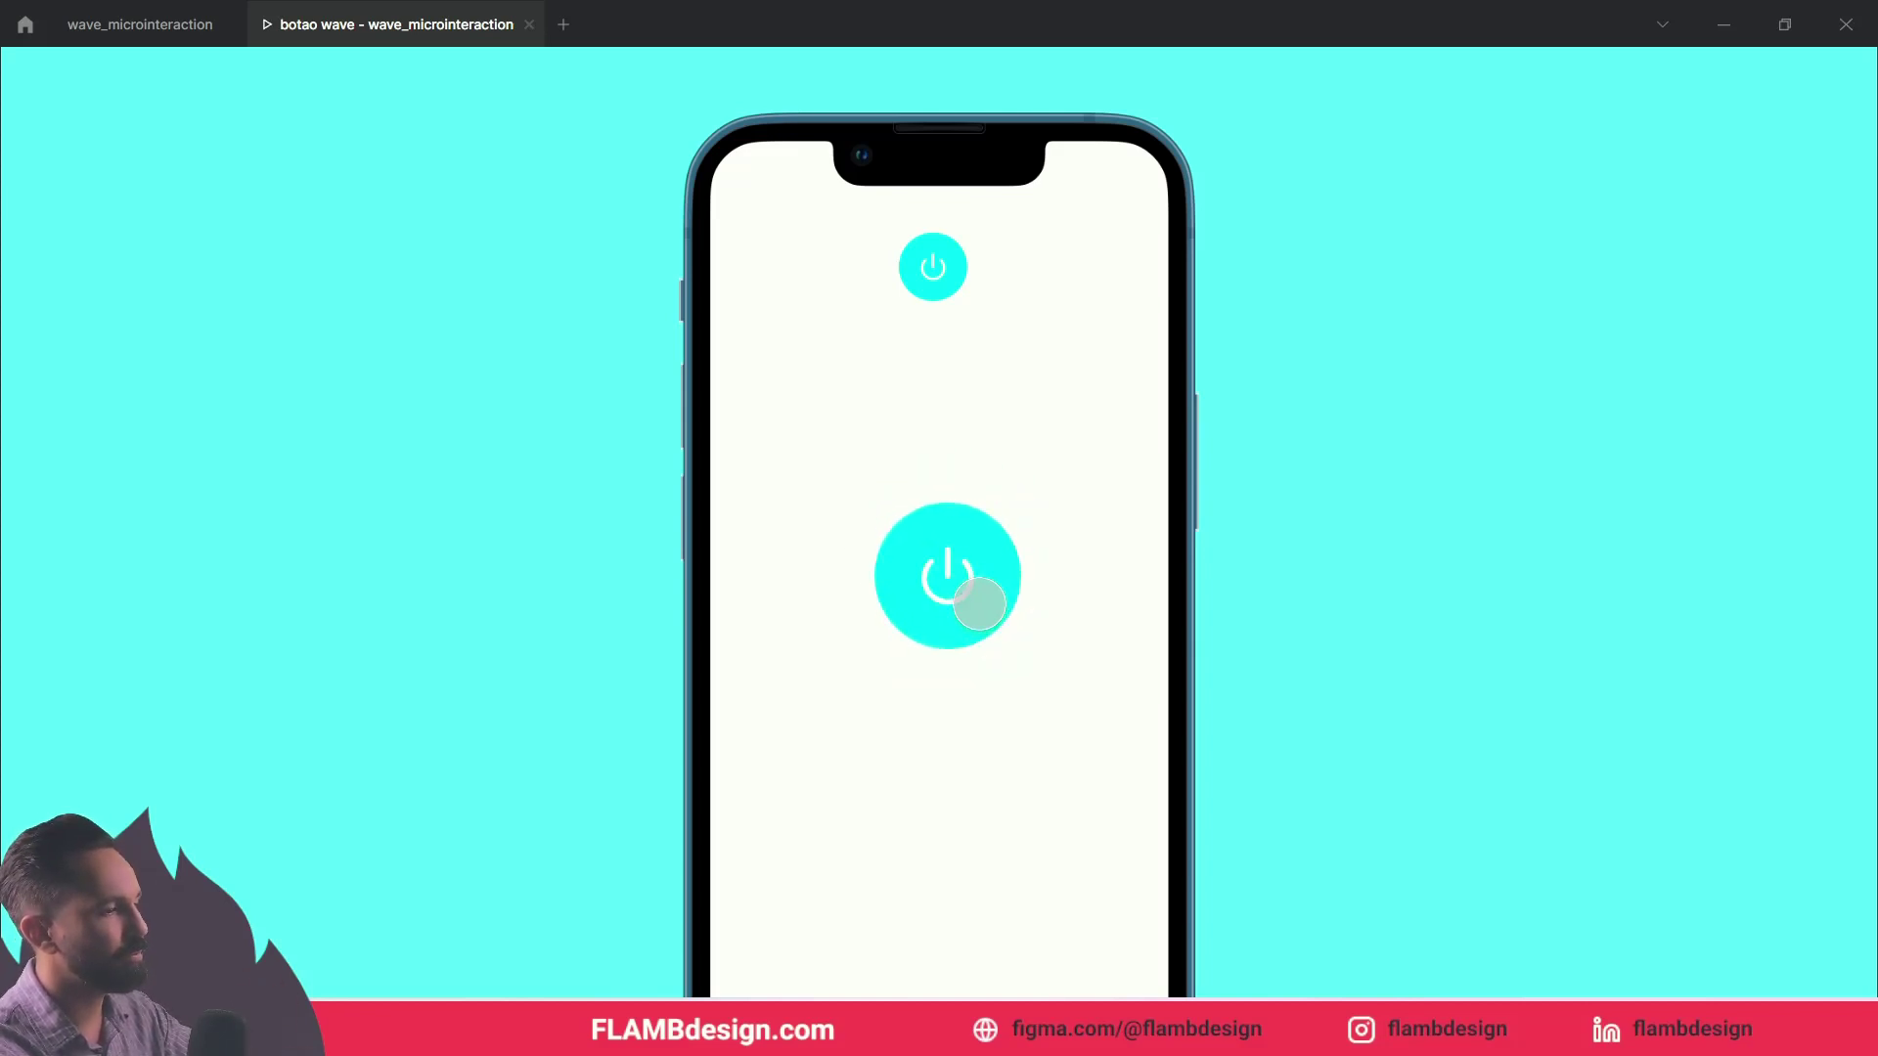
{"action": "left_click", "coordinate": [979, 604]}
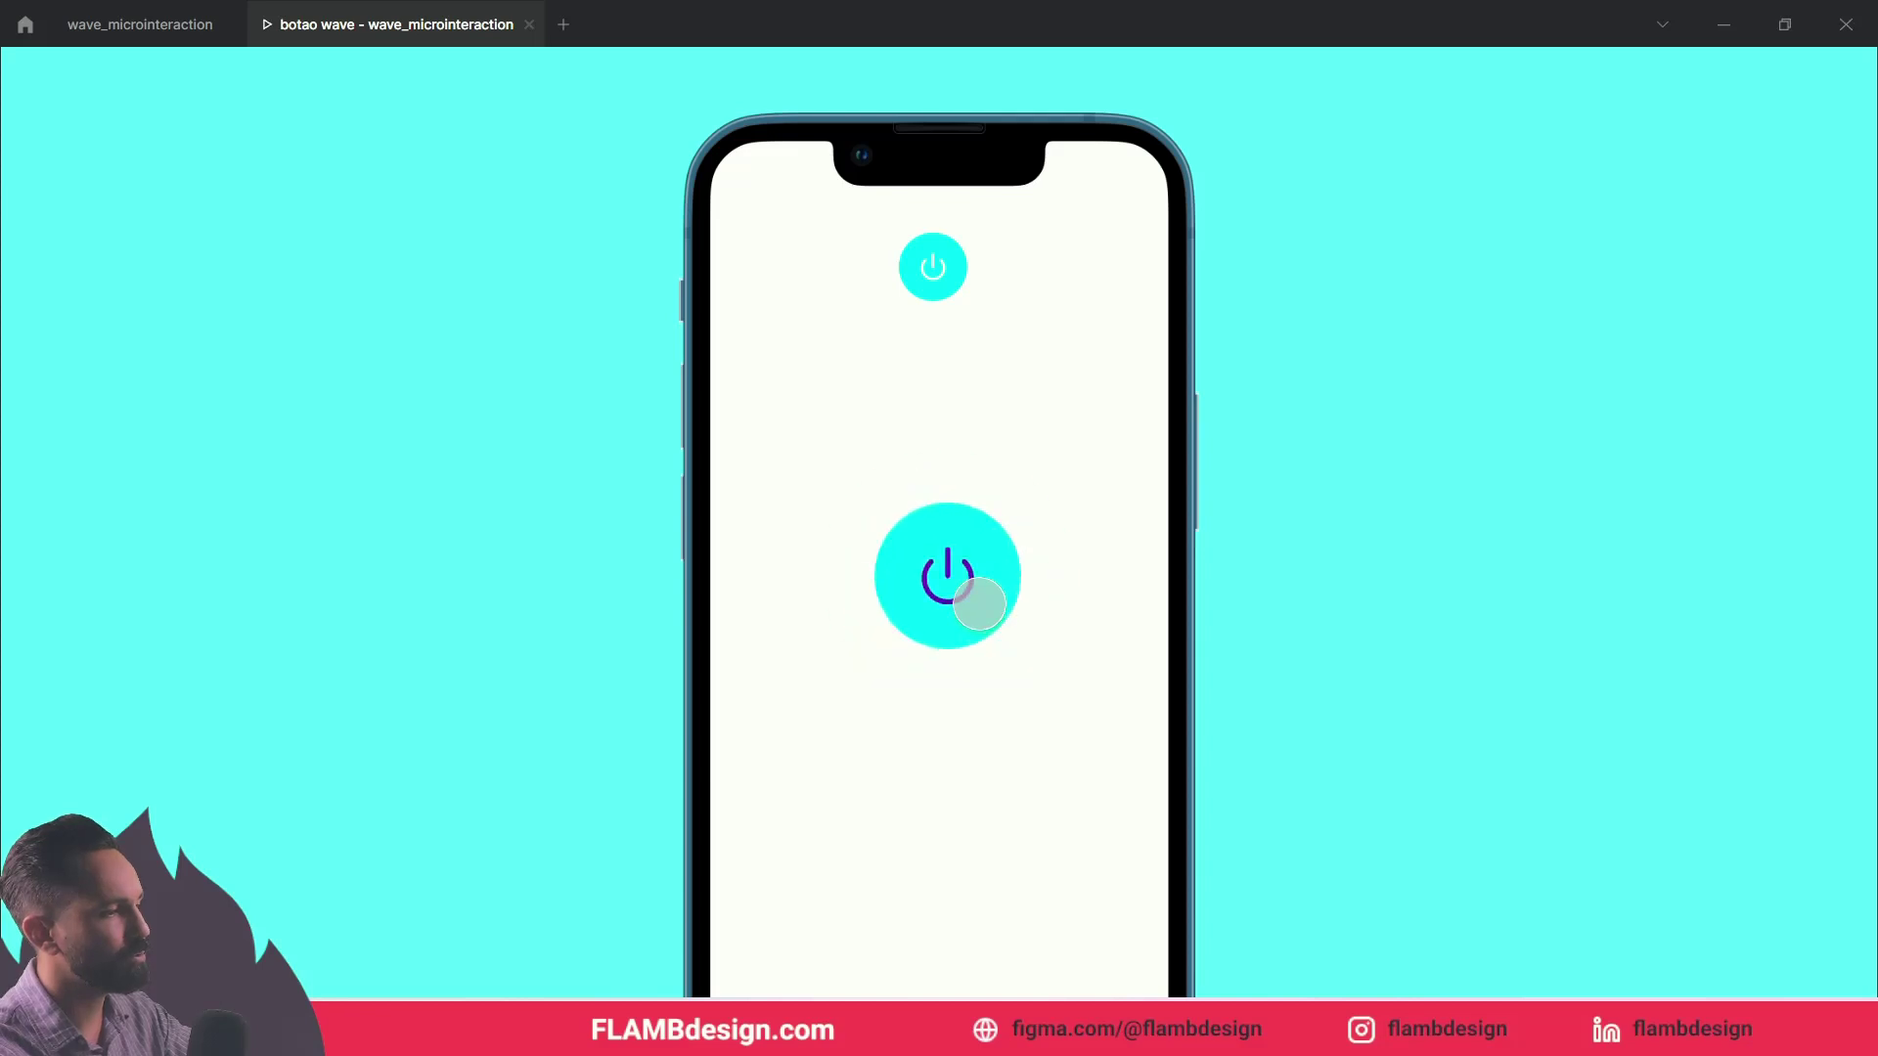
{"action": "left_click", "coordinate": [947, 296]}
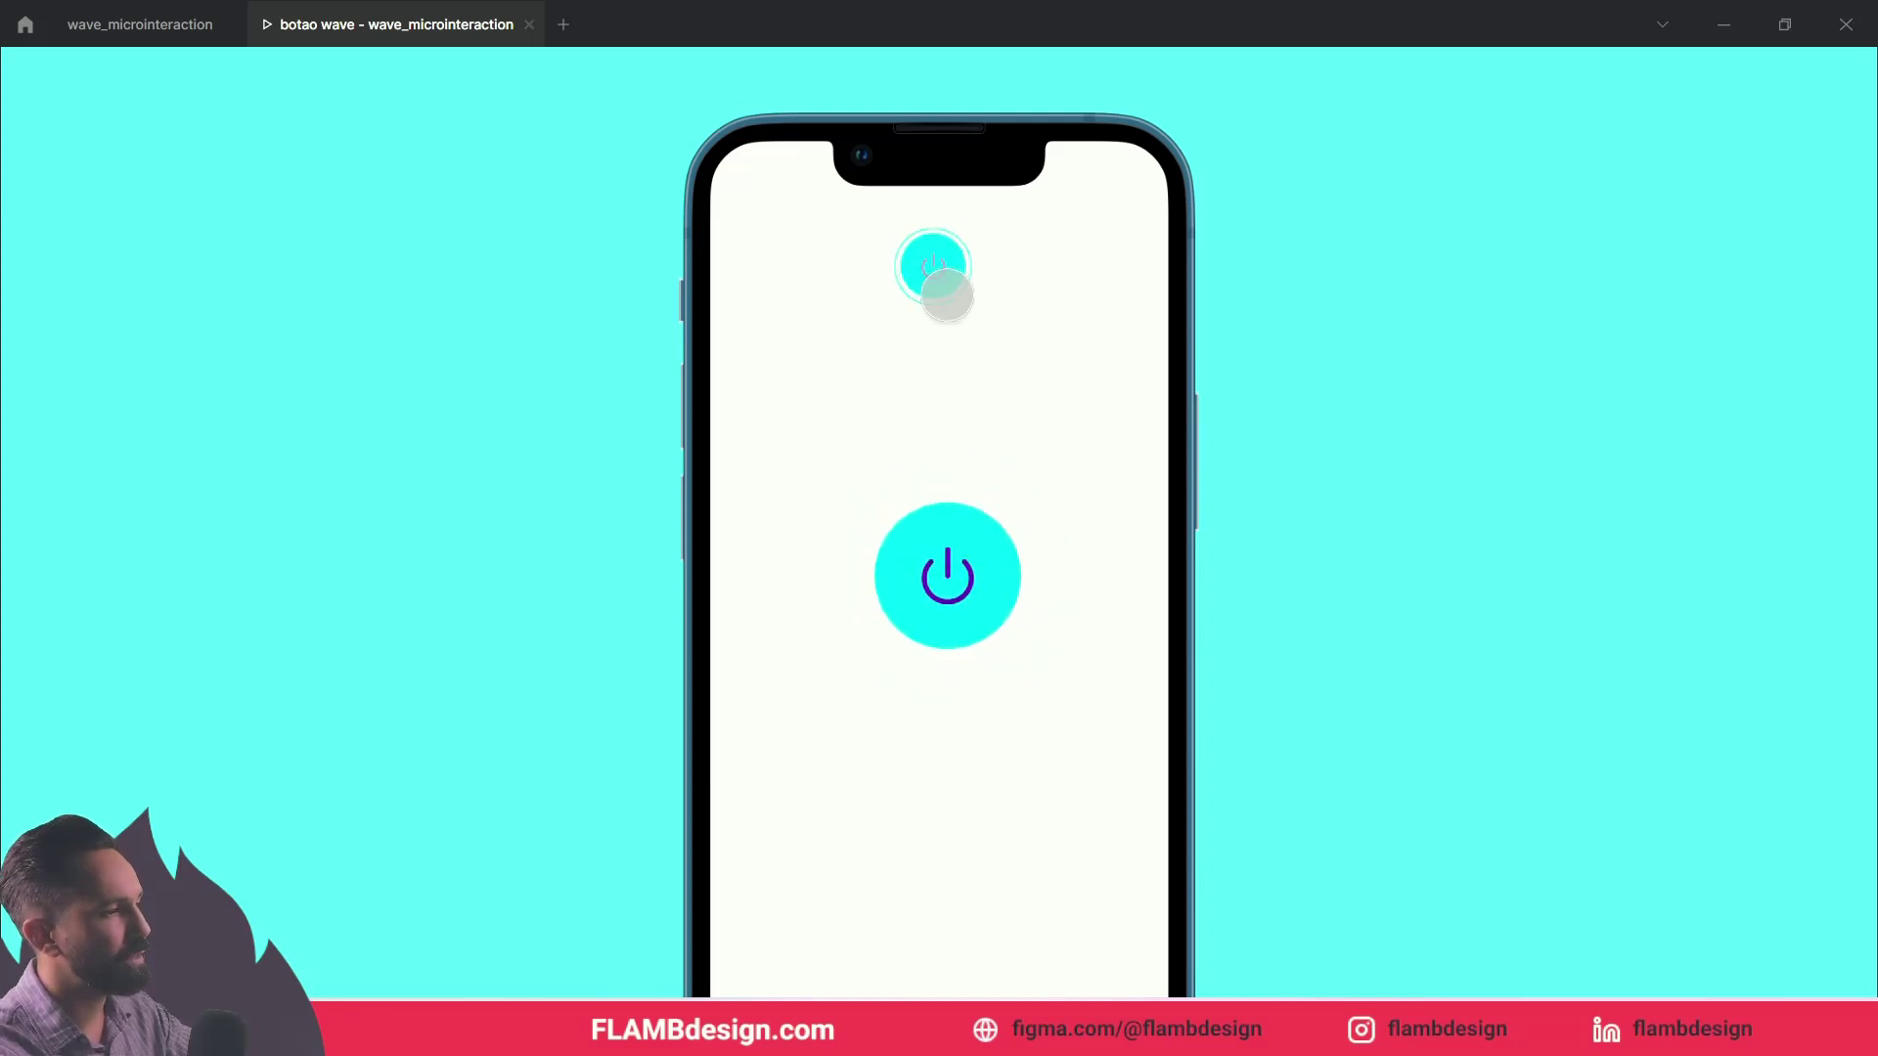
{"action": "left_click", "coordinate": [943, 283]}
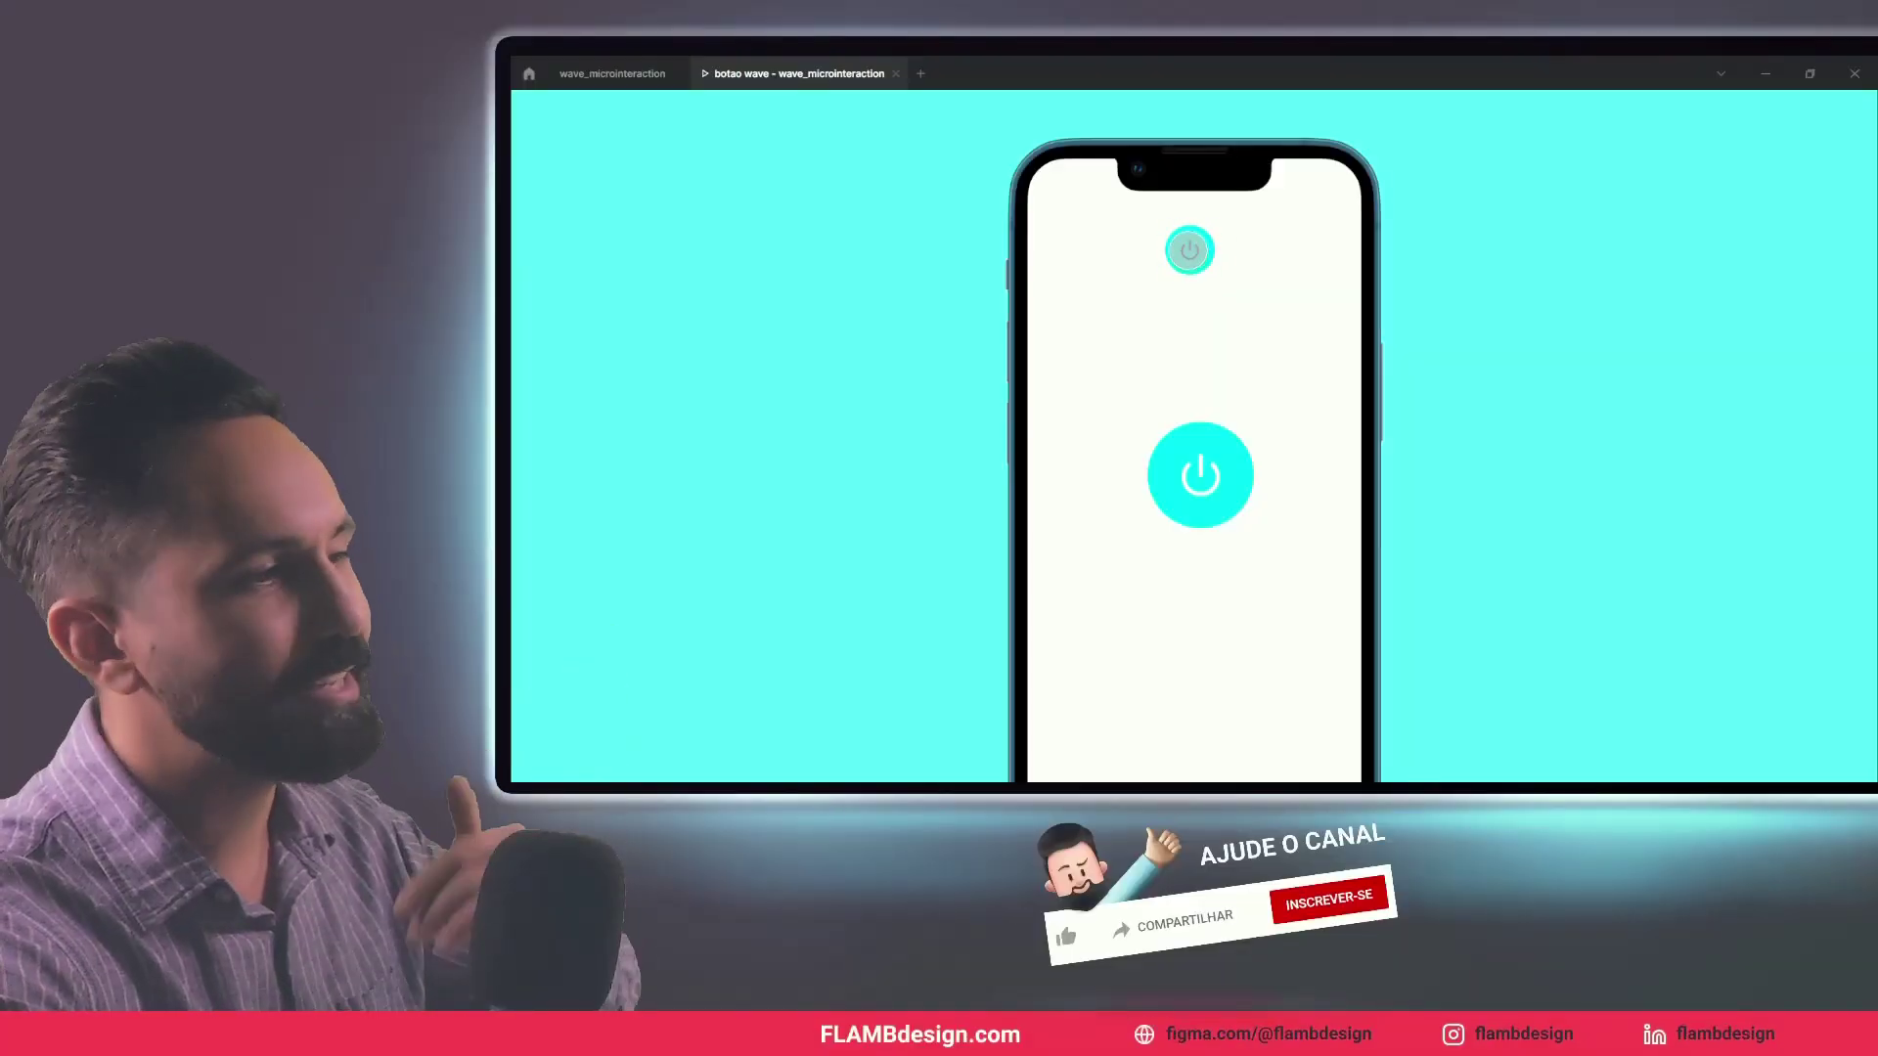